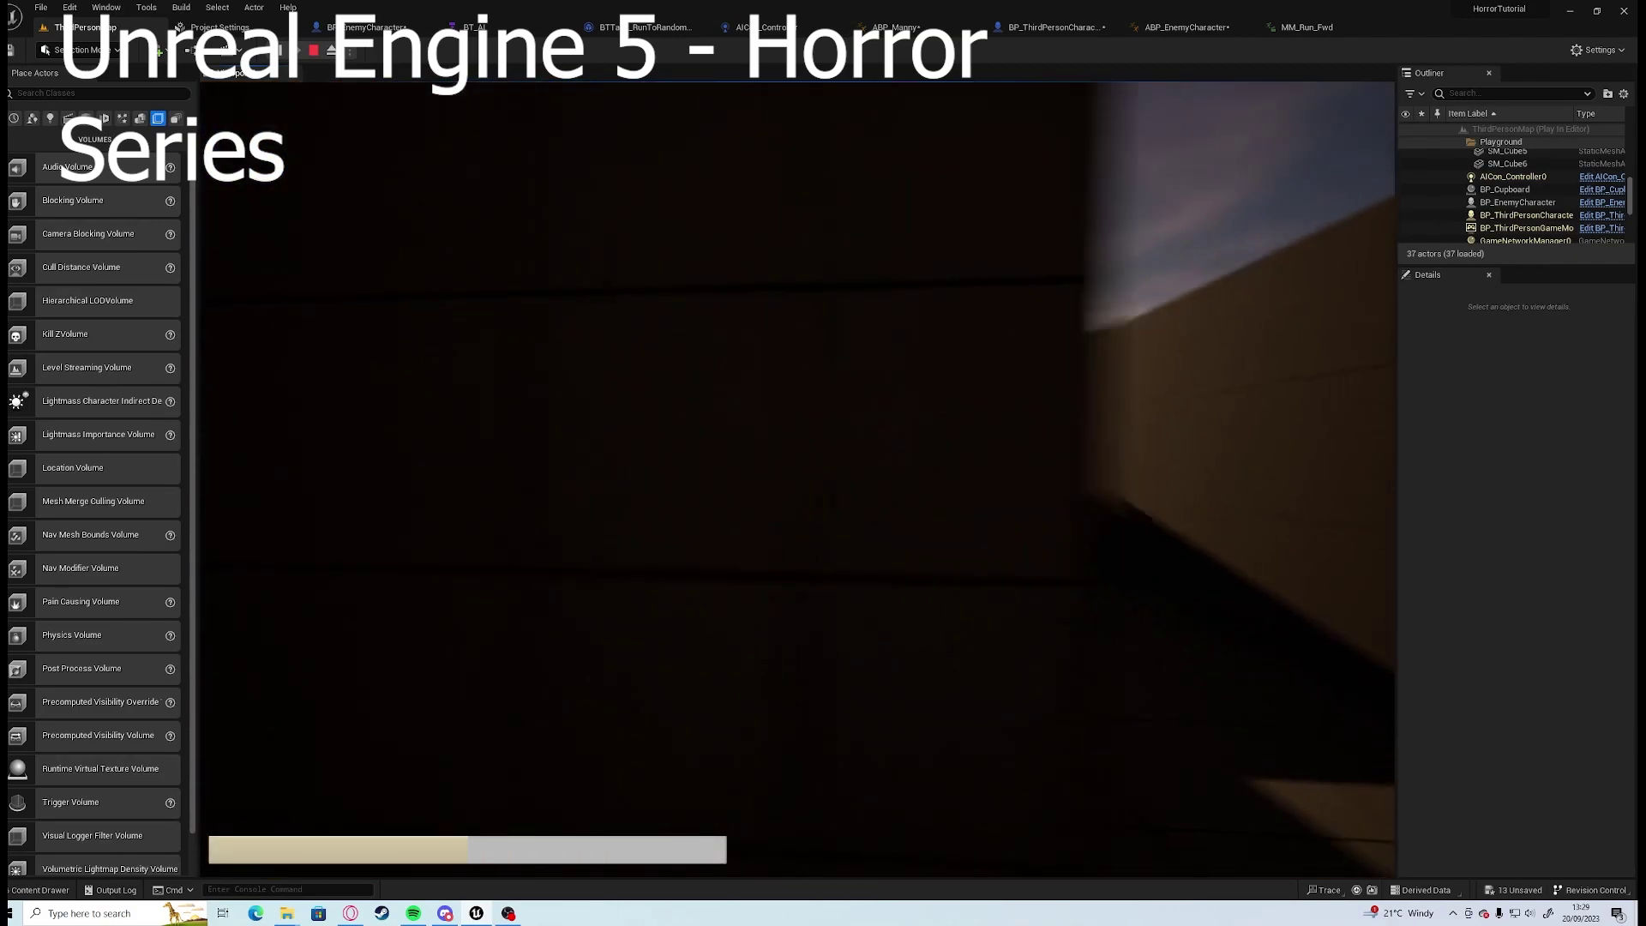
Run through the maze corridors in the play session to observe the wandering enemy.
{"action": "key", "text": "shift+w"}
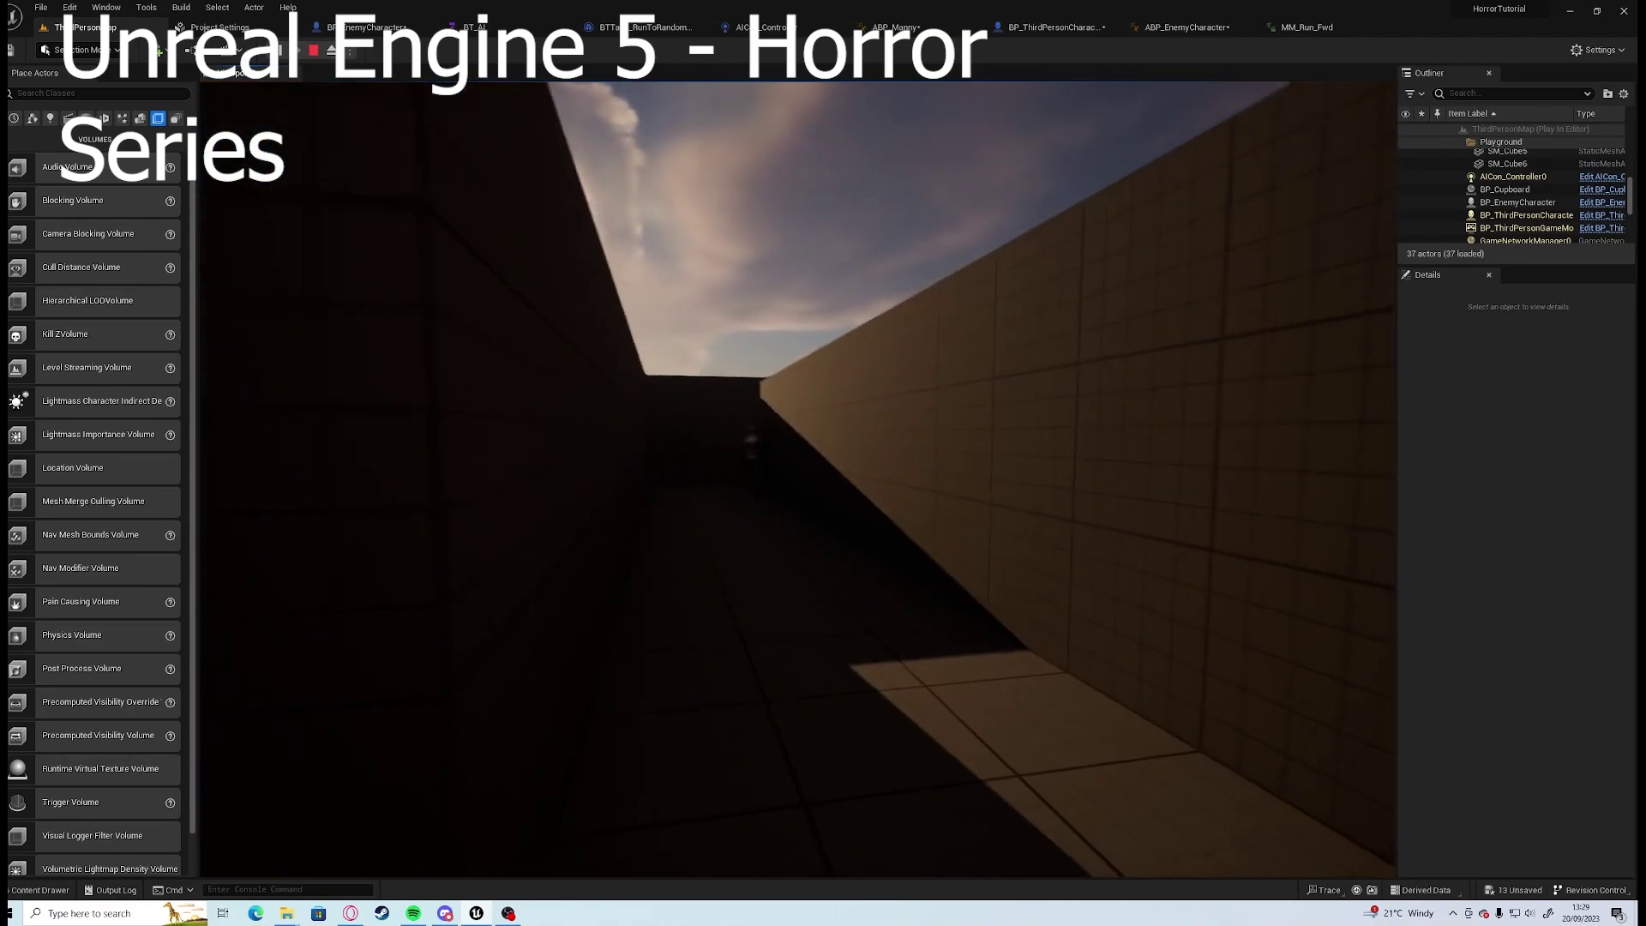
{"action": "key", "text": "shift+w"}
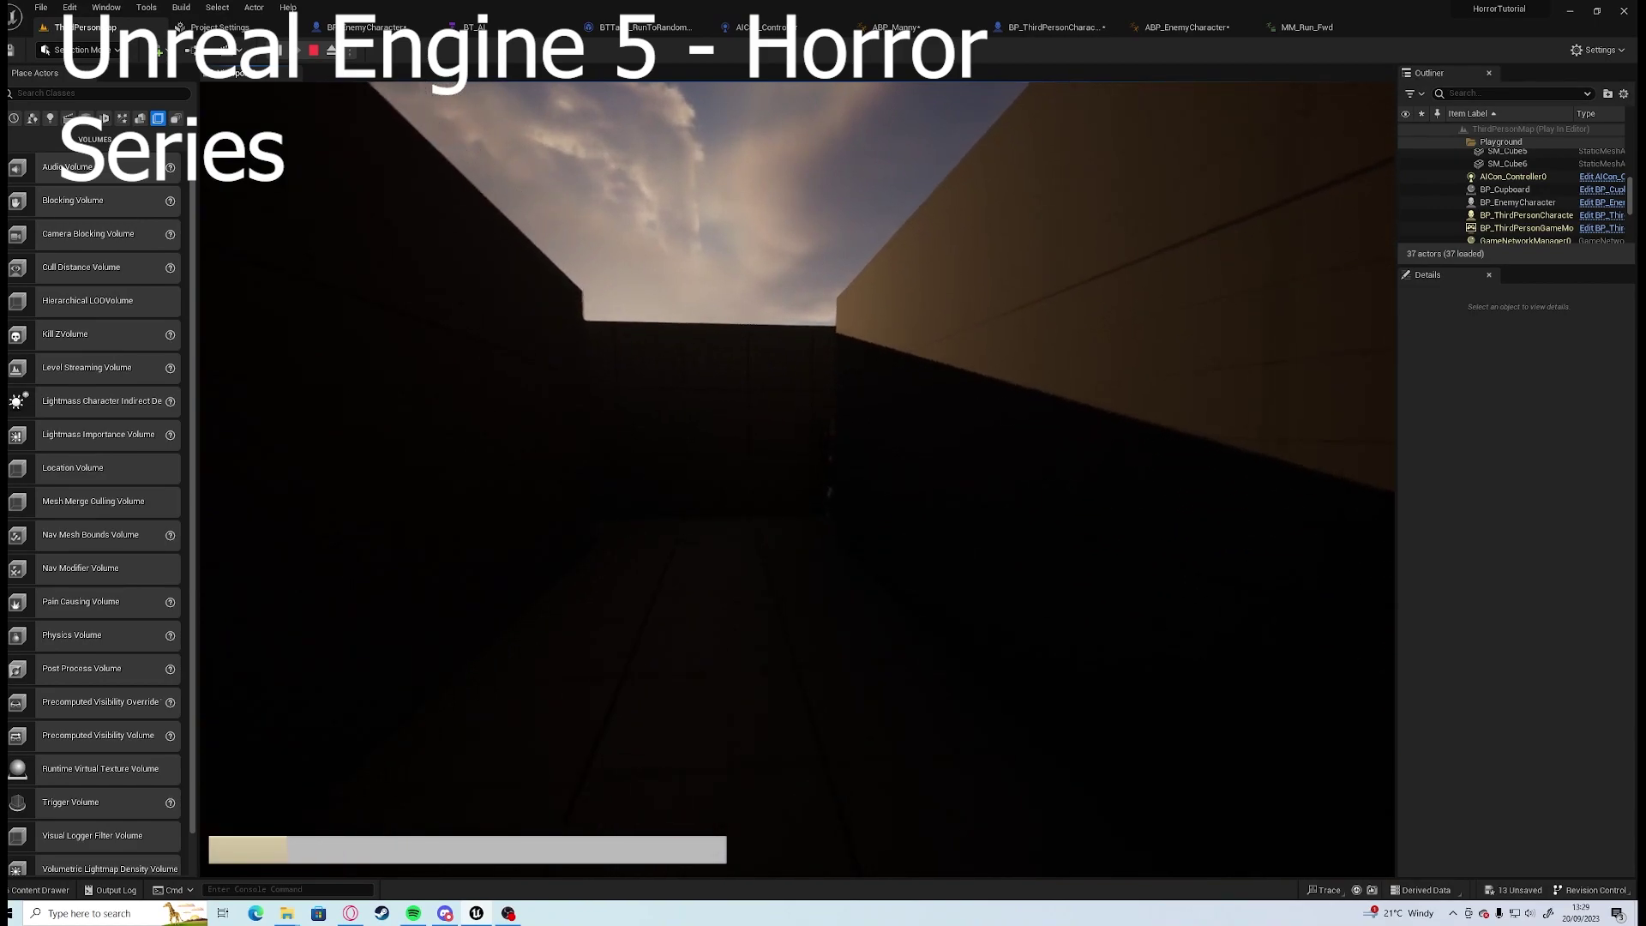
{"action": "key", "text": "shift+w"}
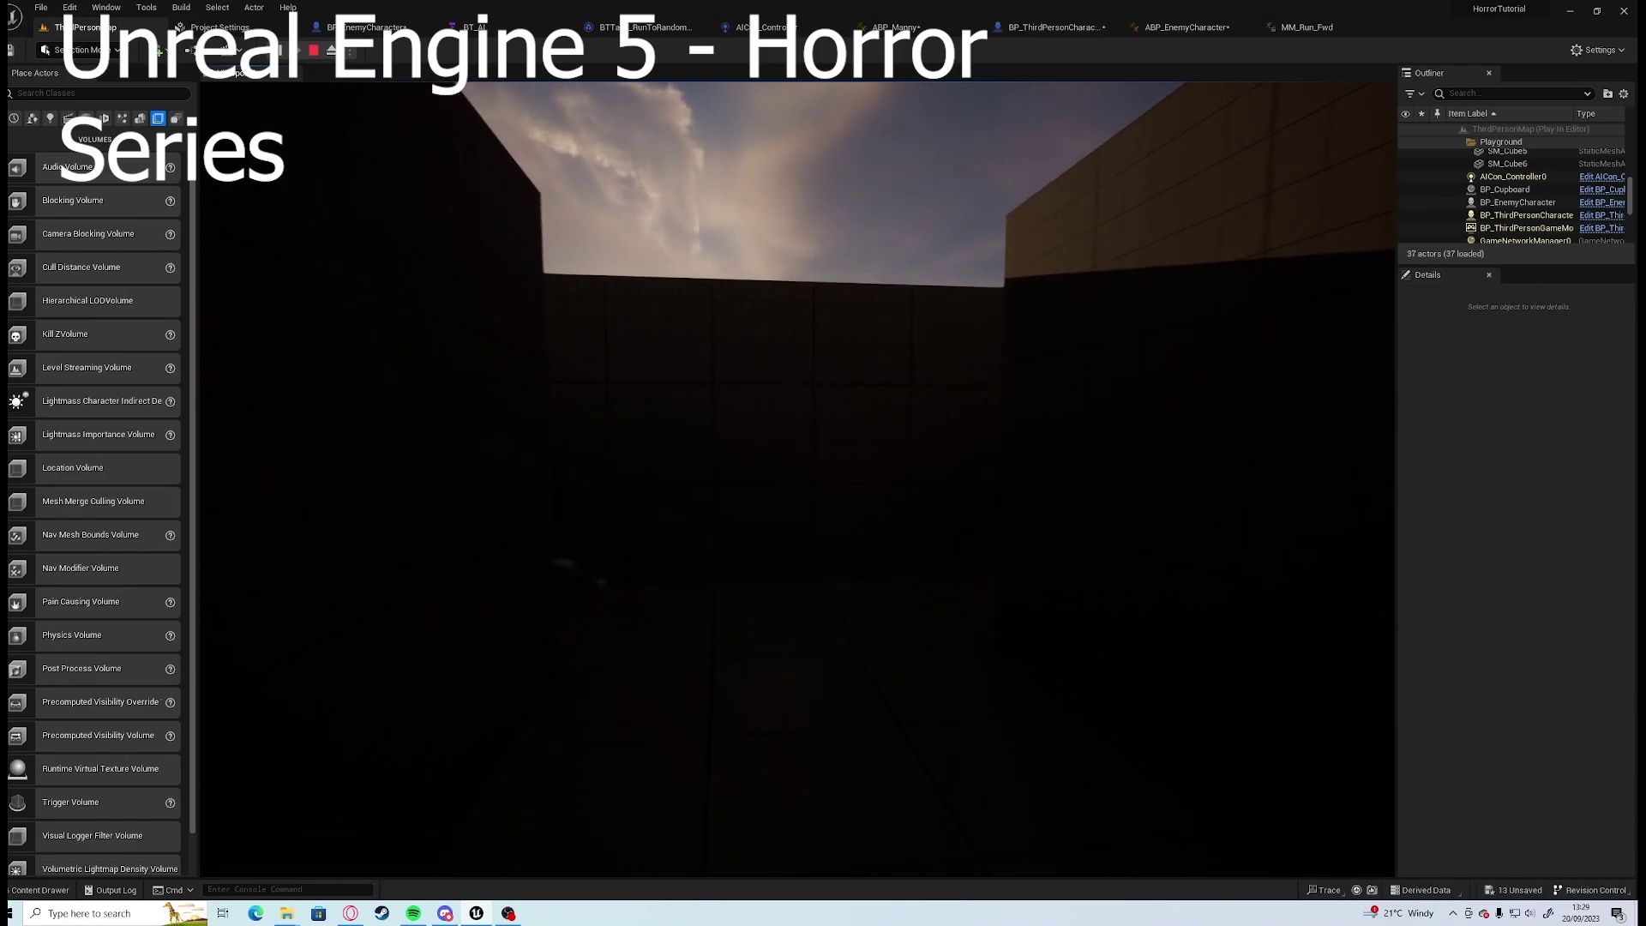
{"action": "key", "text": "shift+w"}
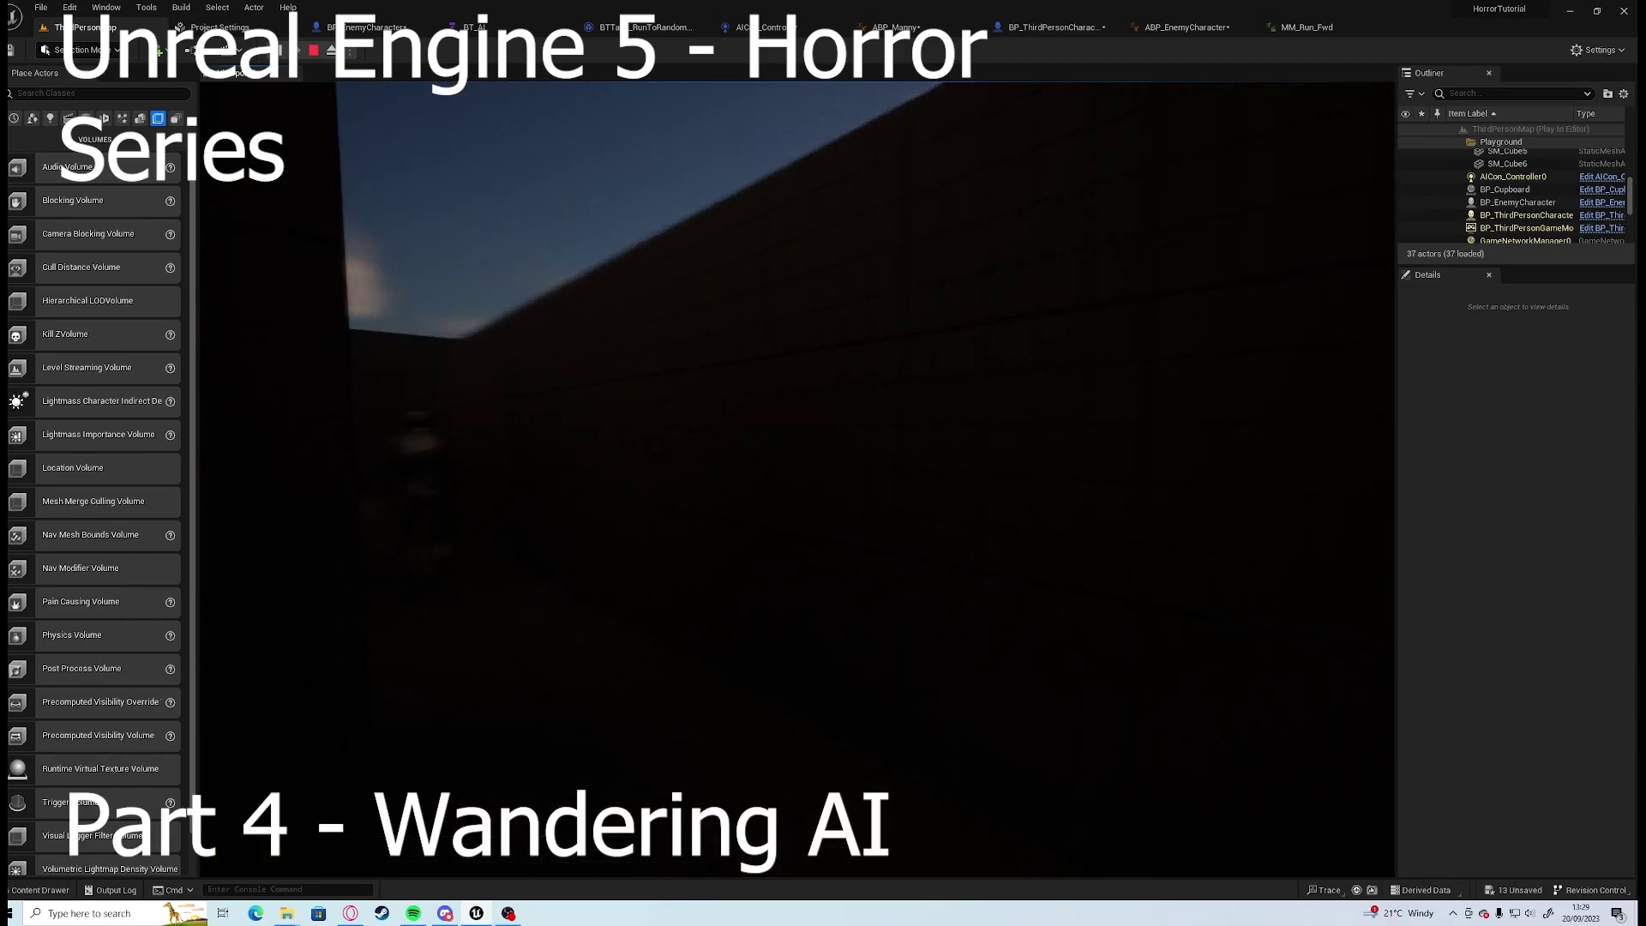
{"action": "key", "text": "w"}
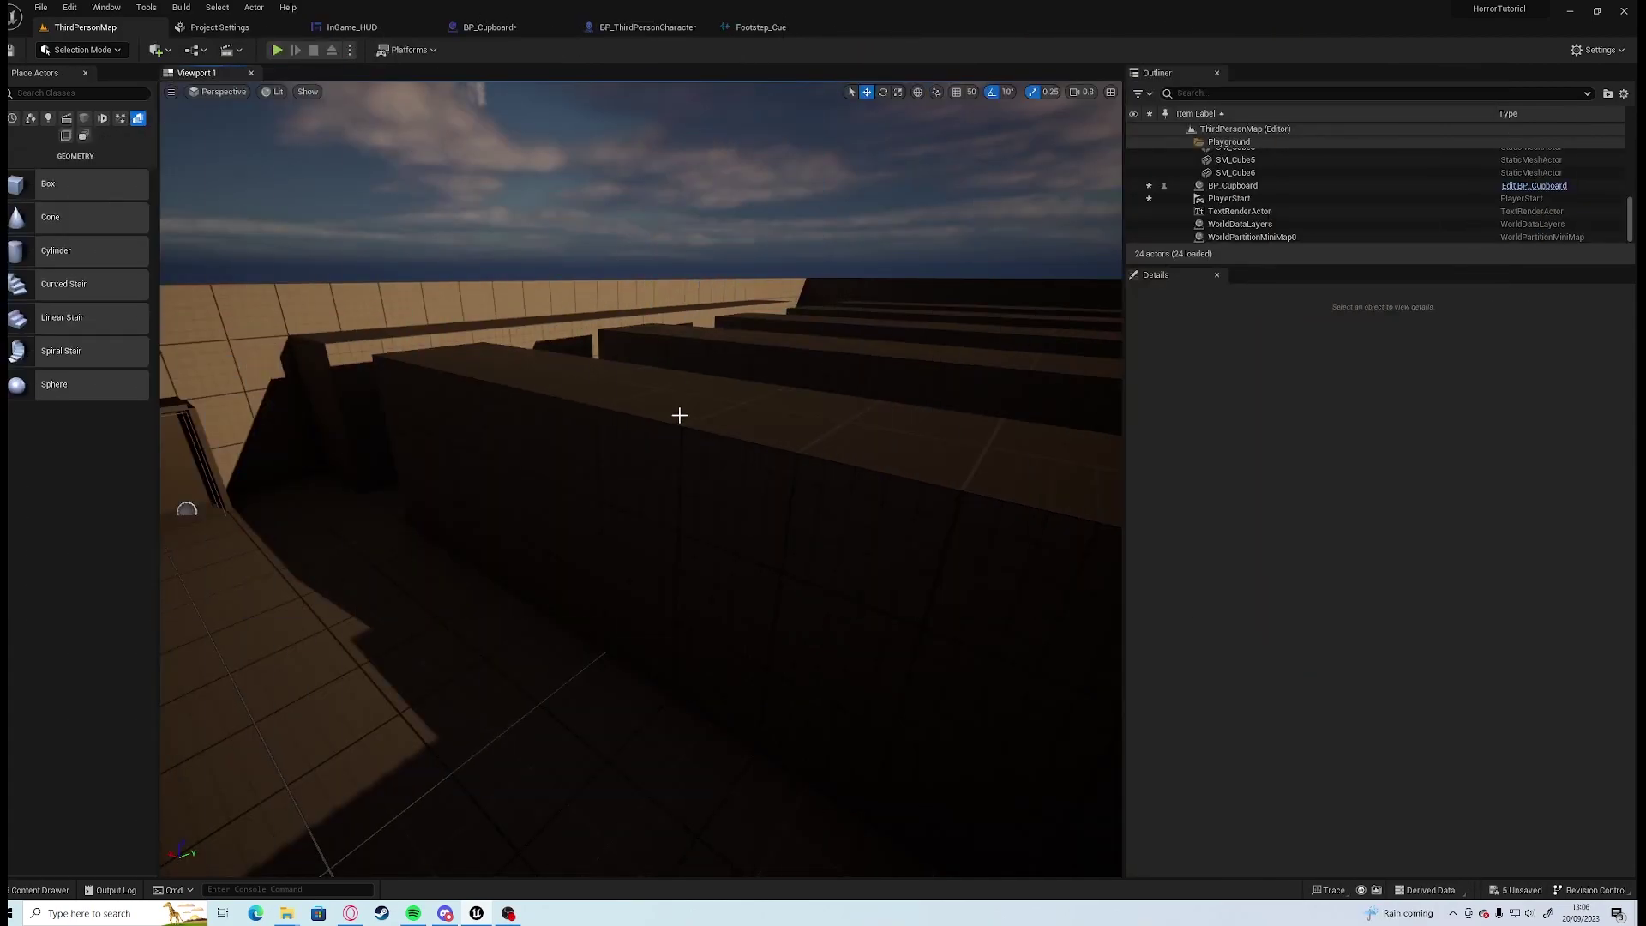
{"action": "right_click_drag", "start_coordinate": [680, 415], "coordinate": [680, 415]}
{"action": "right_click_drag", "start_coordinate": [669, 477], "coordinate": [668, 477]}
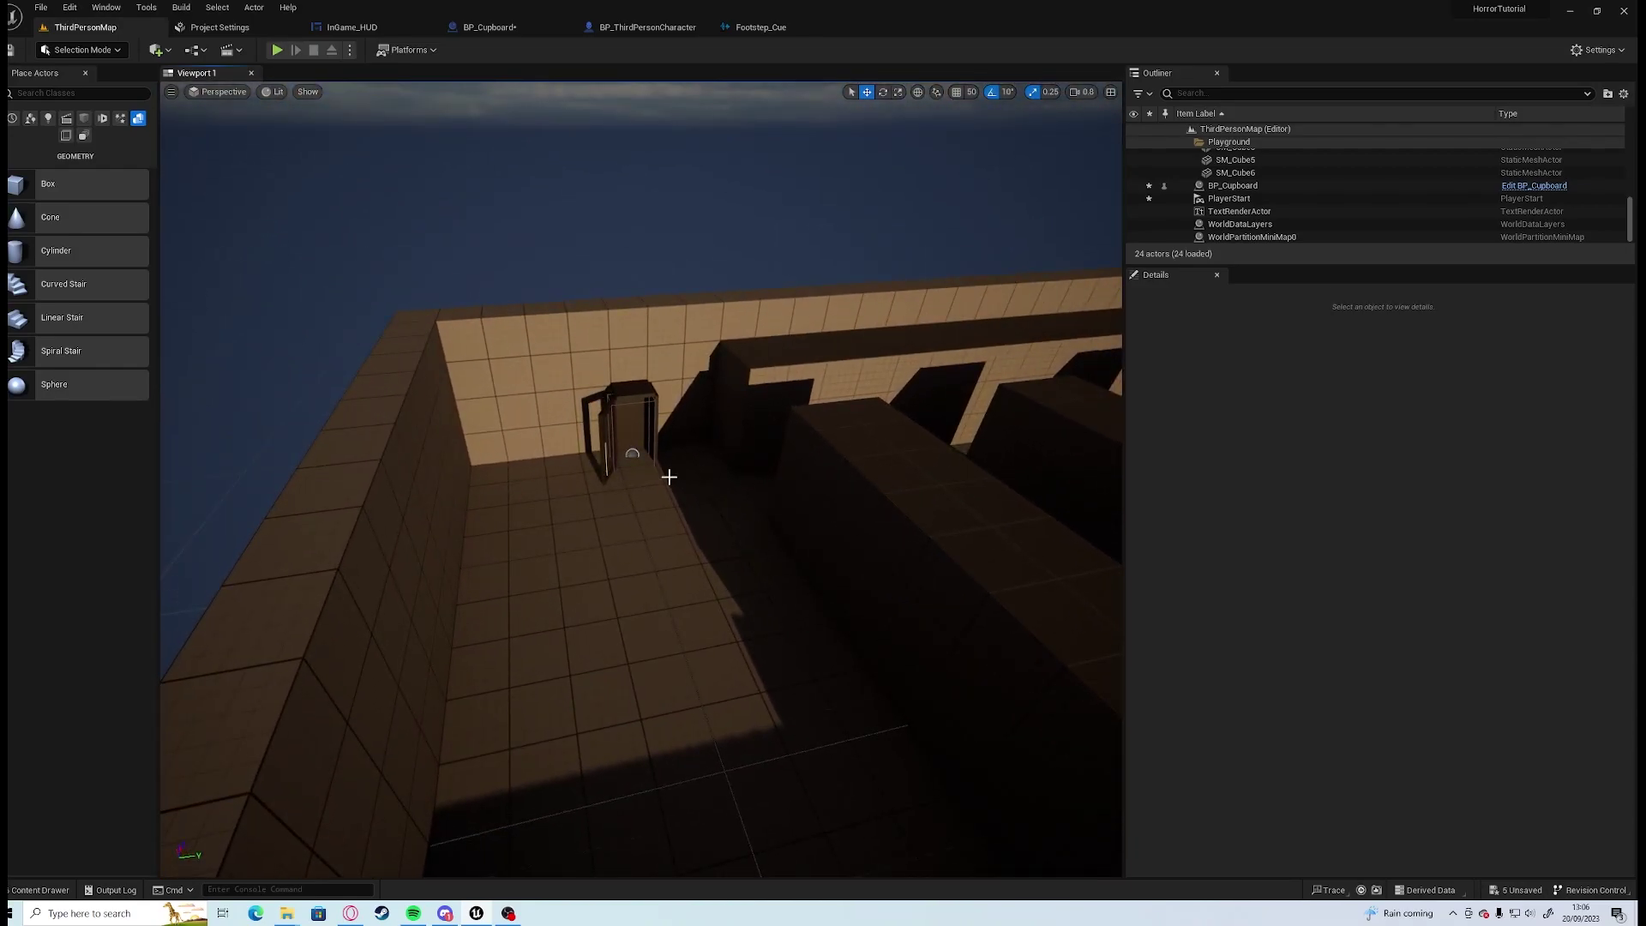
{"action": "right_click_drag", "start_coordinate": [669, 476], "coordinate": [669, 476]}
{"action": "right_click_drag", "start_coordinate": [705, 544], "coordinate": [706, 543]}
Create a folder named AI inside the Blueprints content folder and open it.
{"action": "key", "text": "ctrl+space"}
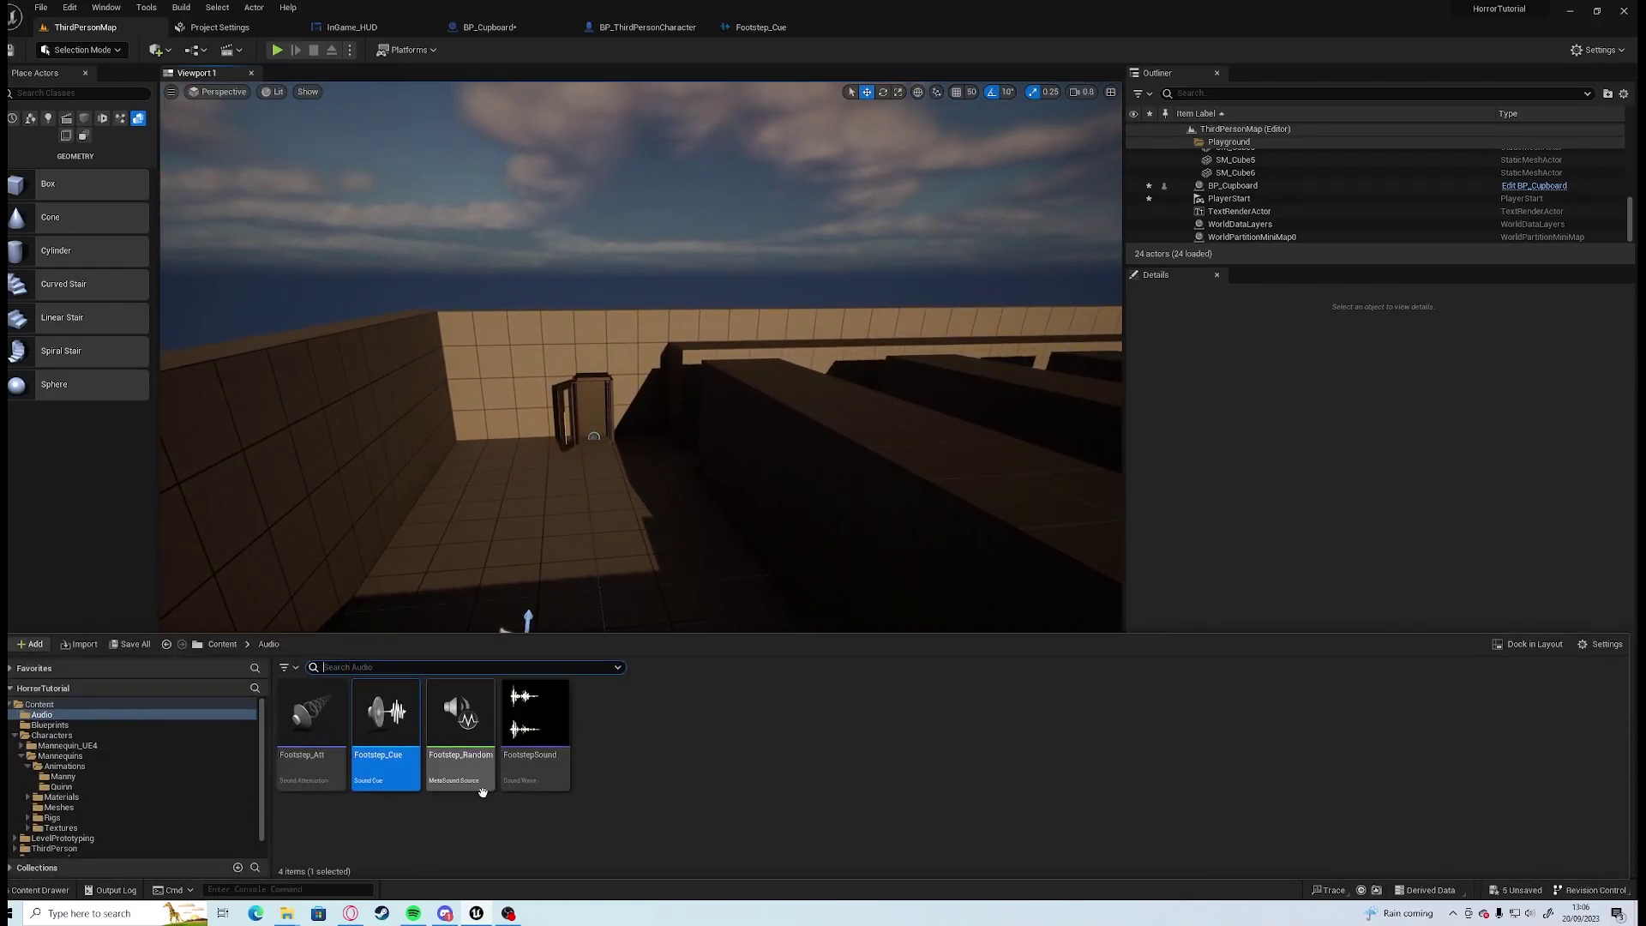
{"action": "left_click", "coordinate": [91, 706]}
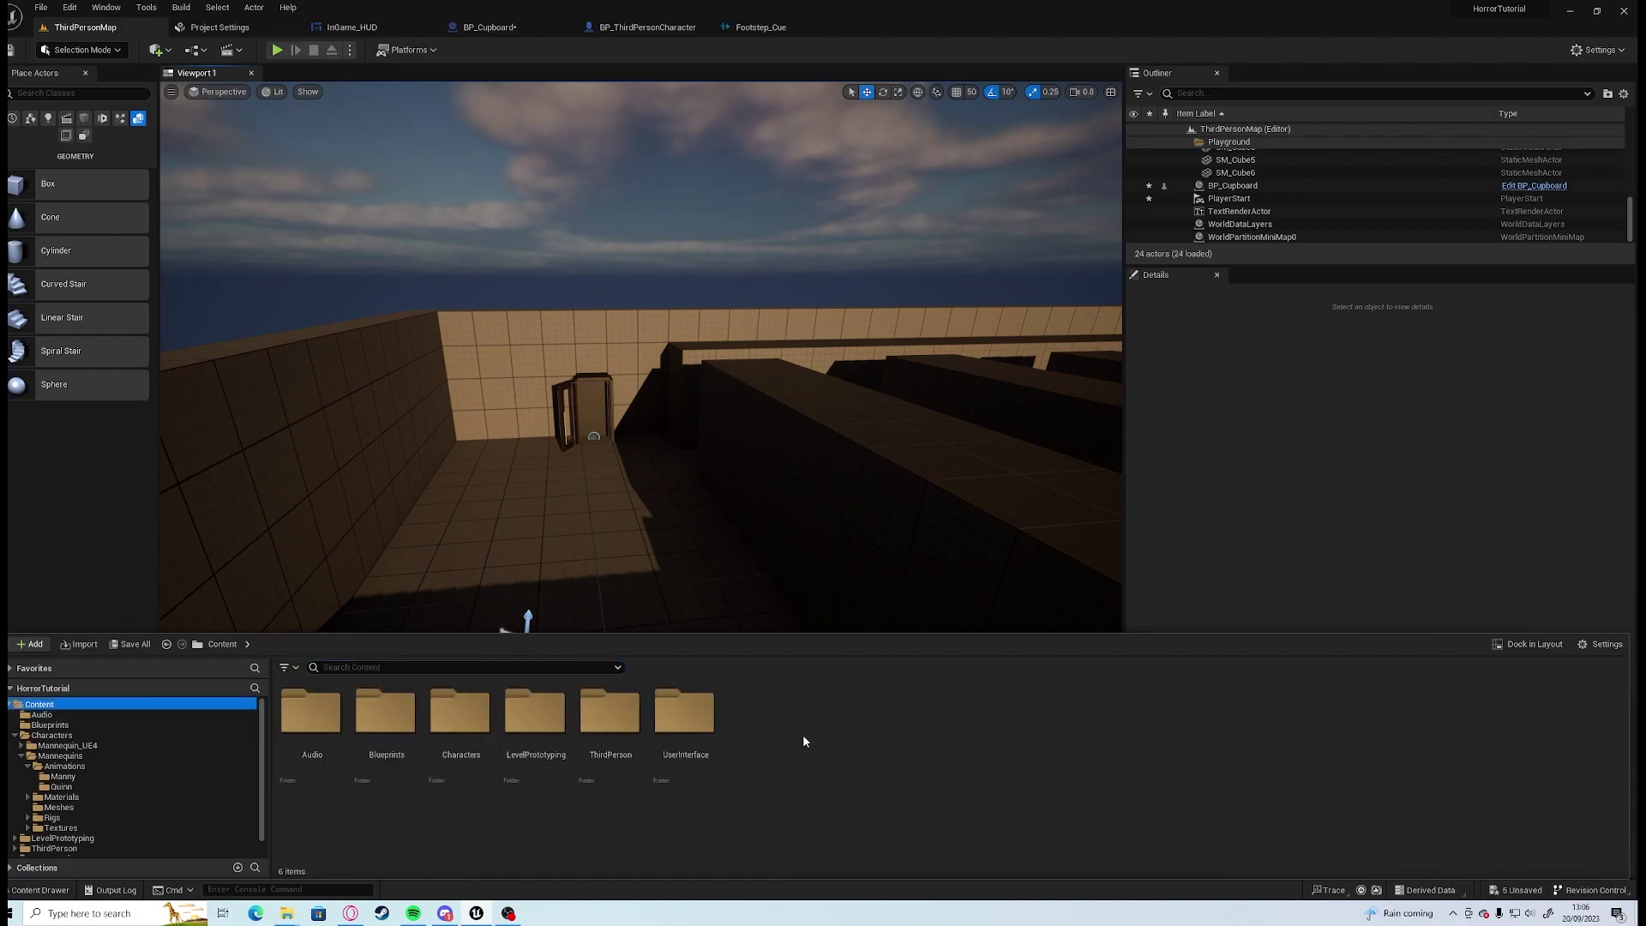
{"action": "right_click", "coordinate": [773, 722]}
{"action": "left_click", "coordinate": [685, 712]}
{"action": "double_click", "coordinate": [387, 711]}
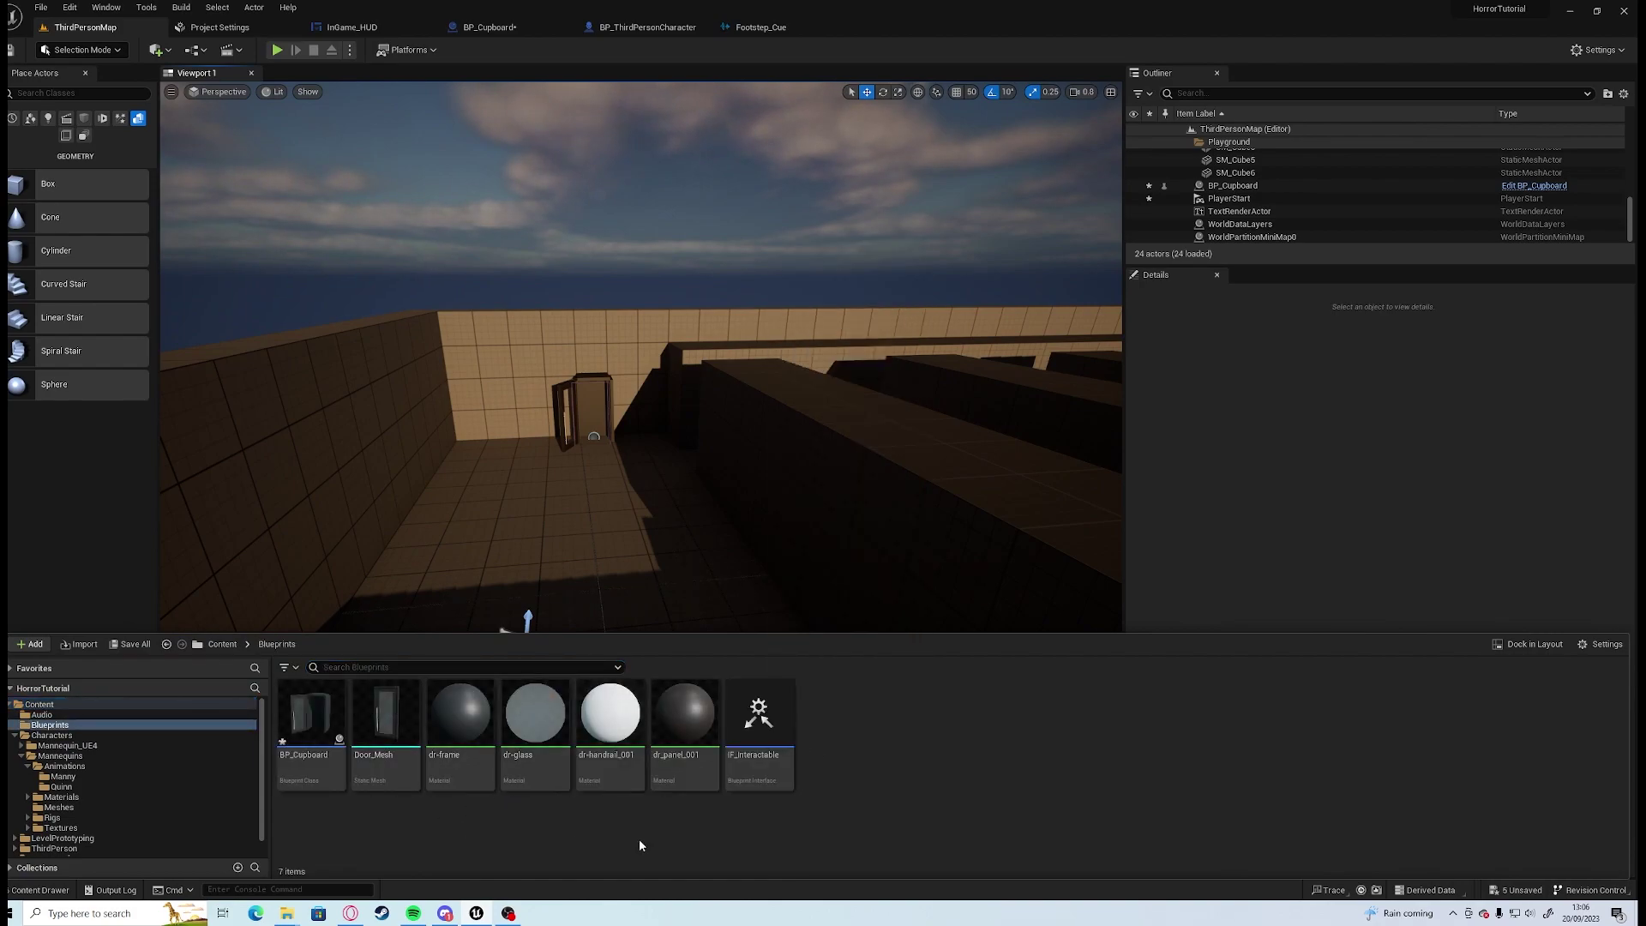
{"action": "right_click", "coordinate": [862, 739]}
{"action": "left_click", "coordinate": [950, 343]}
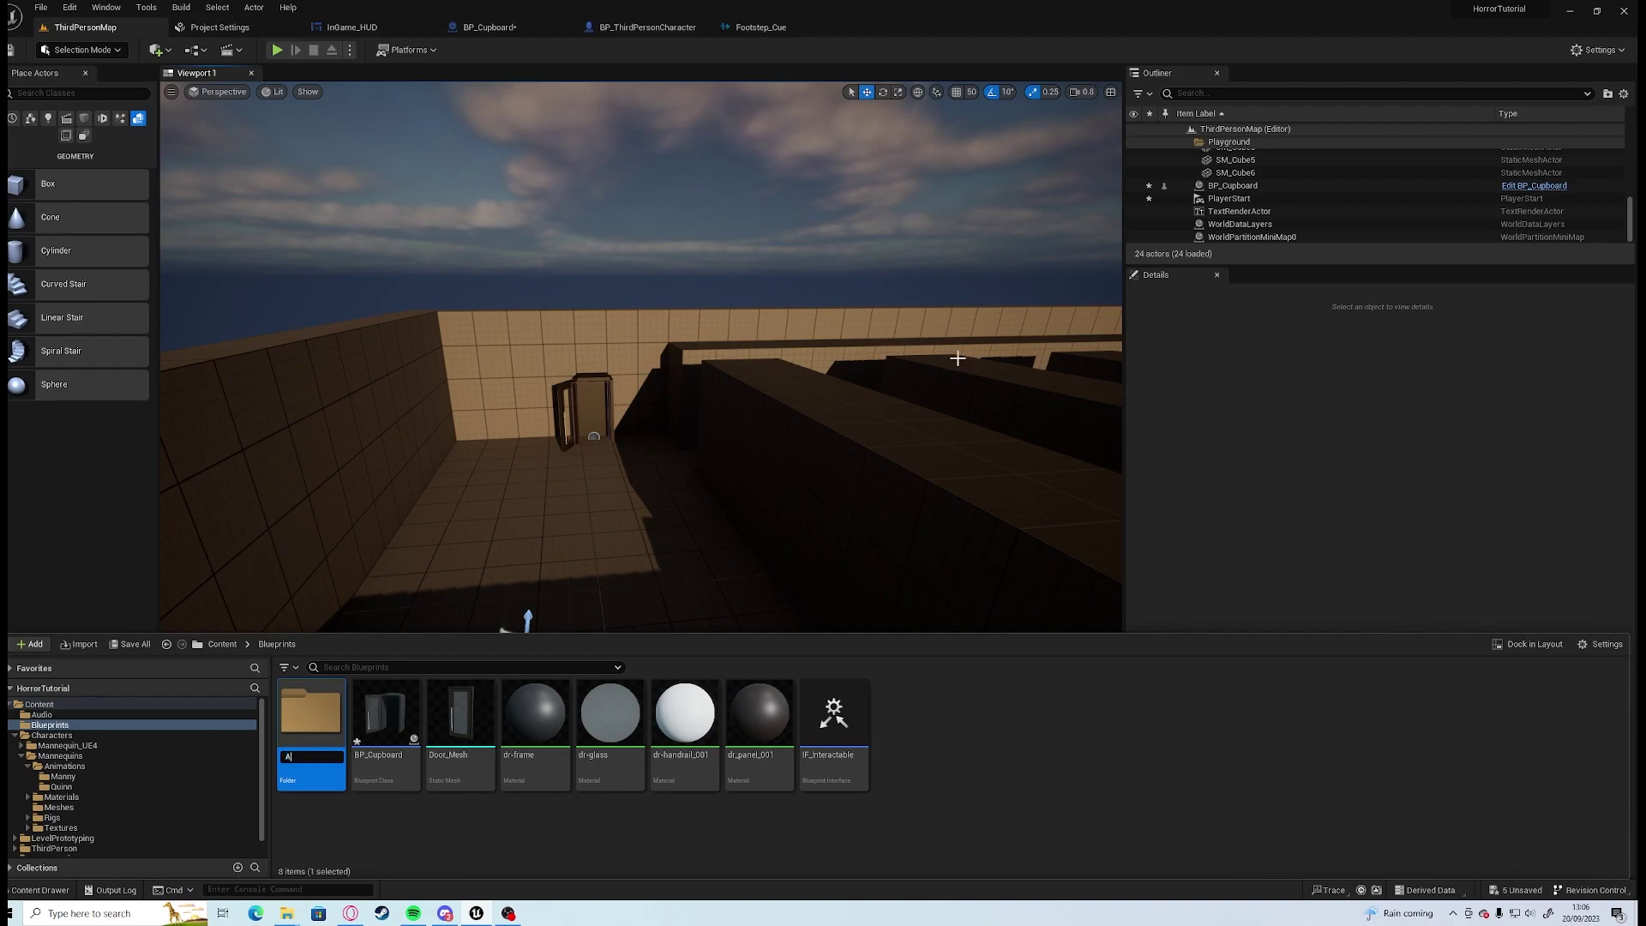
{"action": "type", "text": "AI"}
{"action": "key", "text": "Return"}
{"action": "key", "text": "Return"}
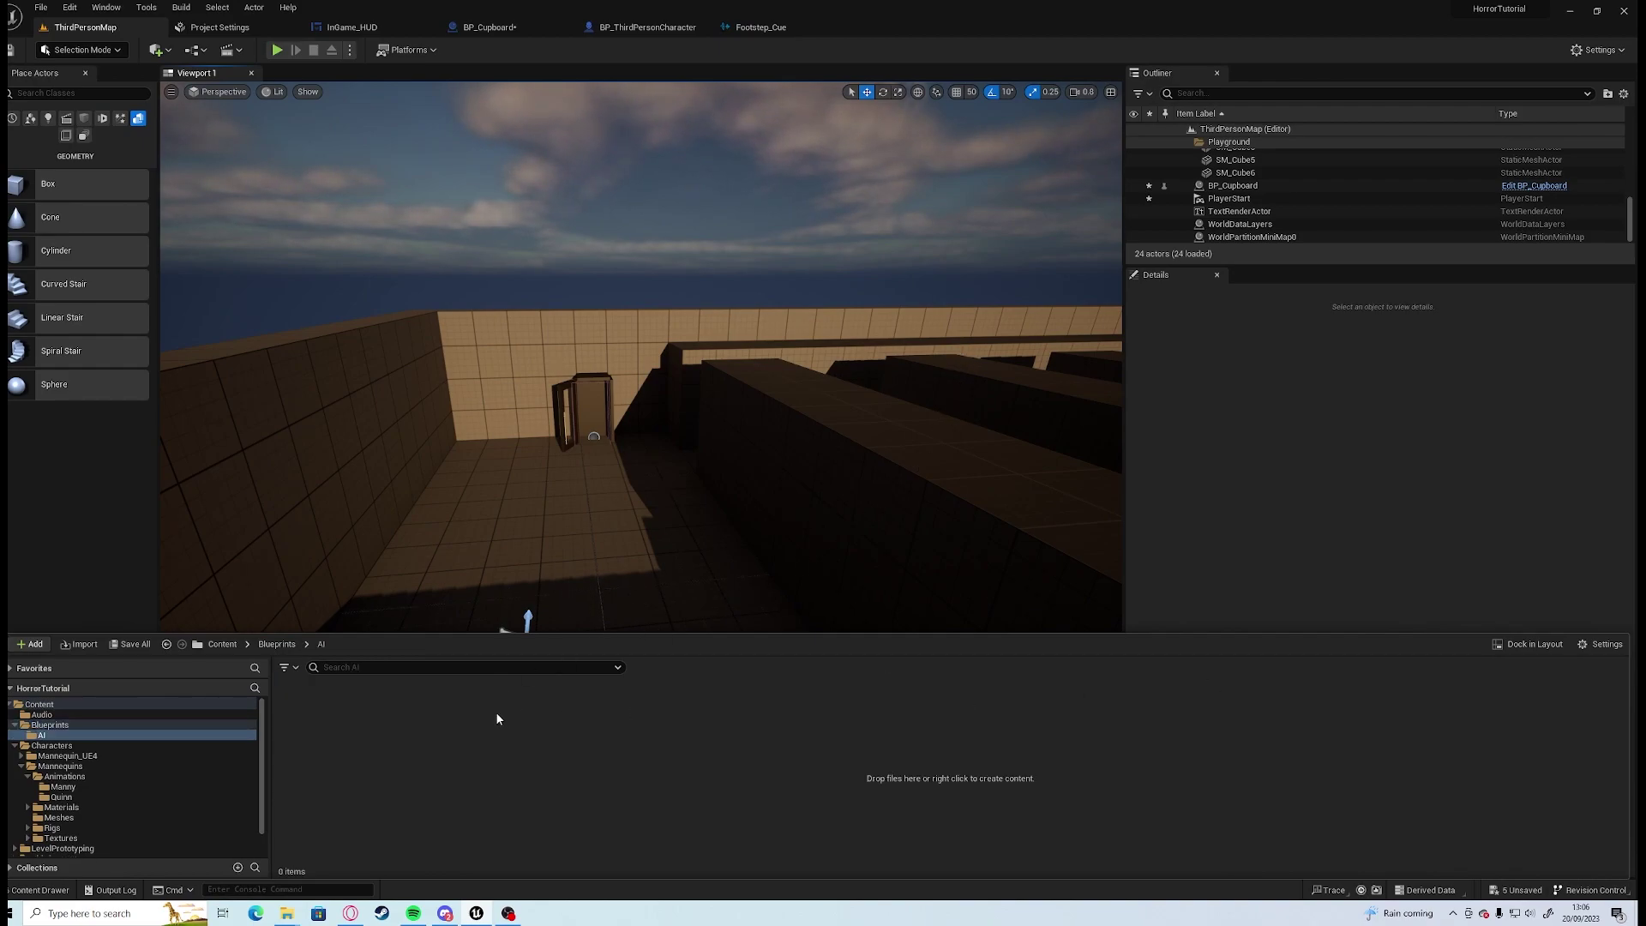
Create a Behavior Tree asset named BT_AI in the AI folder.
{"action": "right_click", "coordinate": [333, 725]}
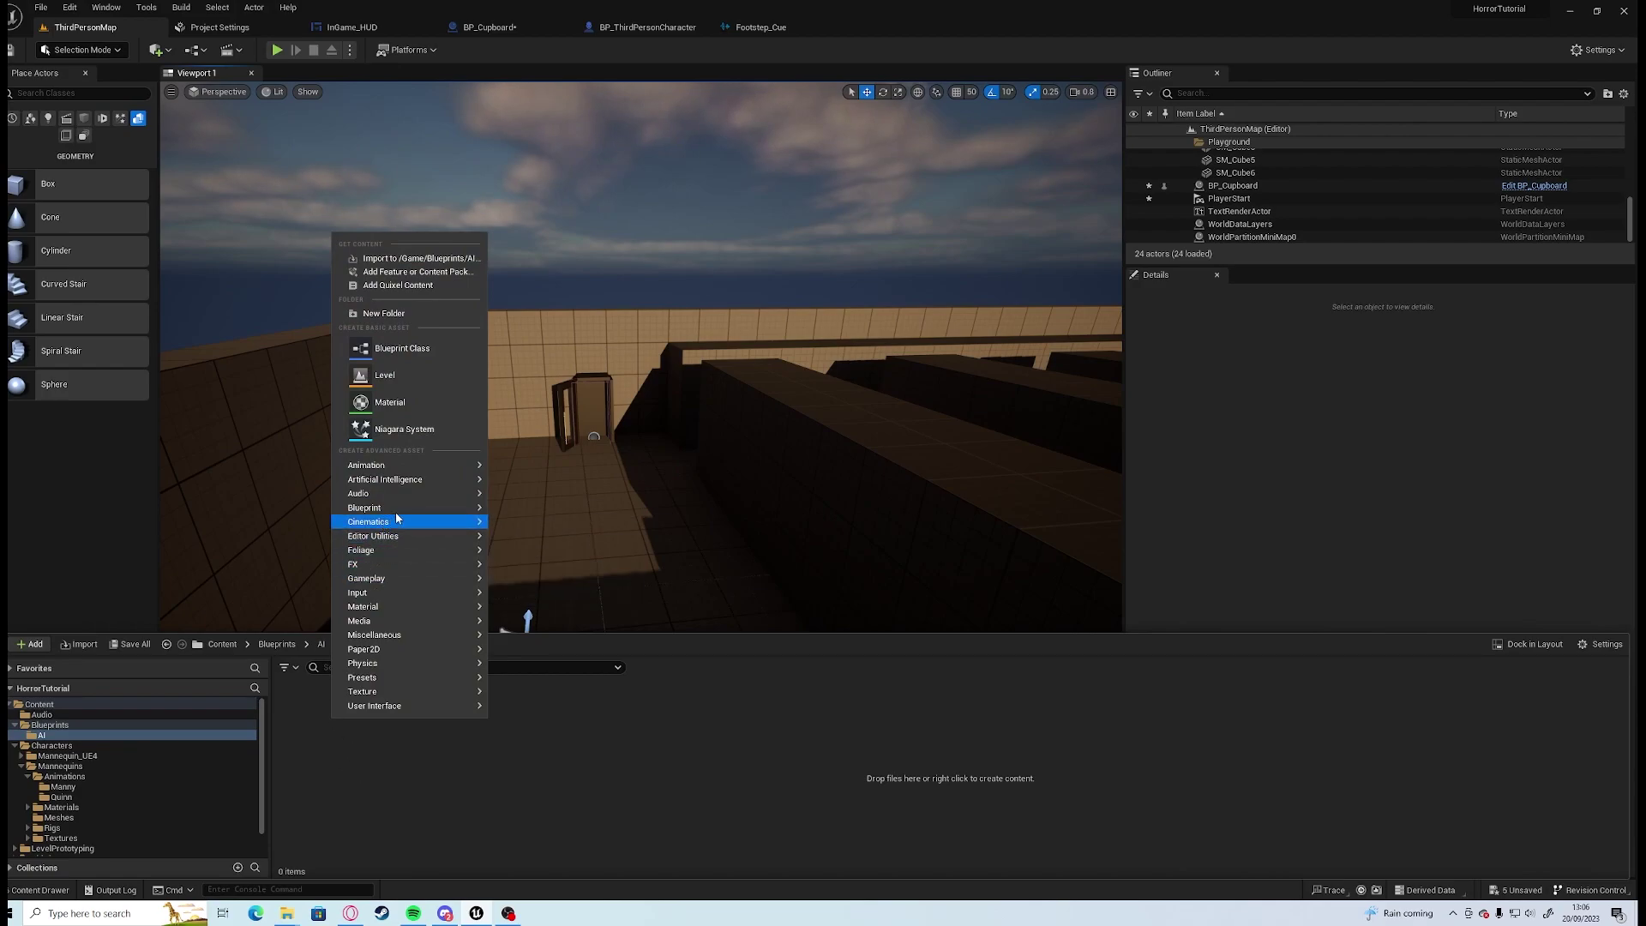
{"action": "mouse_move", "coordinate": [419, 523]}
{"action": "mouse_move", "coordinate": [438, 478]}
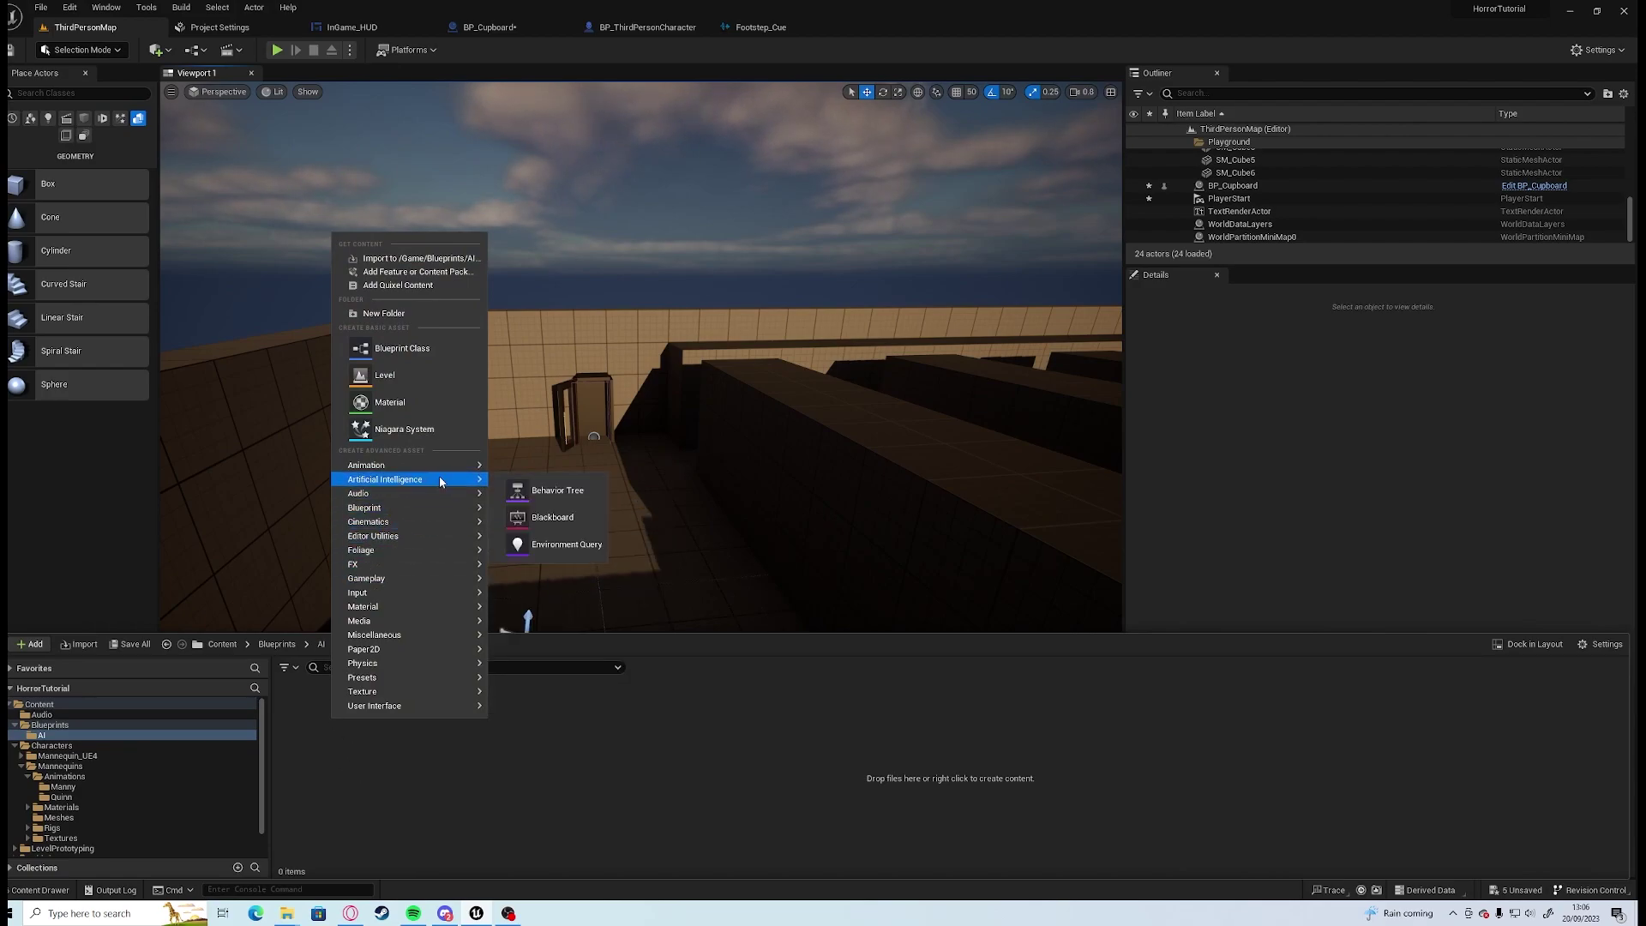
{"action": "left_click", "coordinate": [561, 490]}
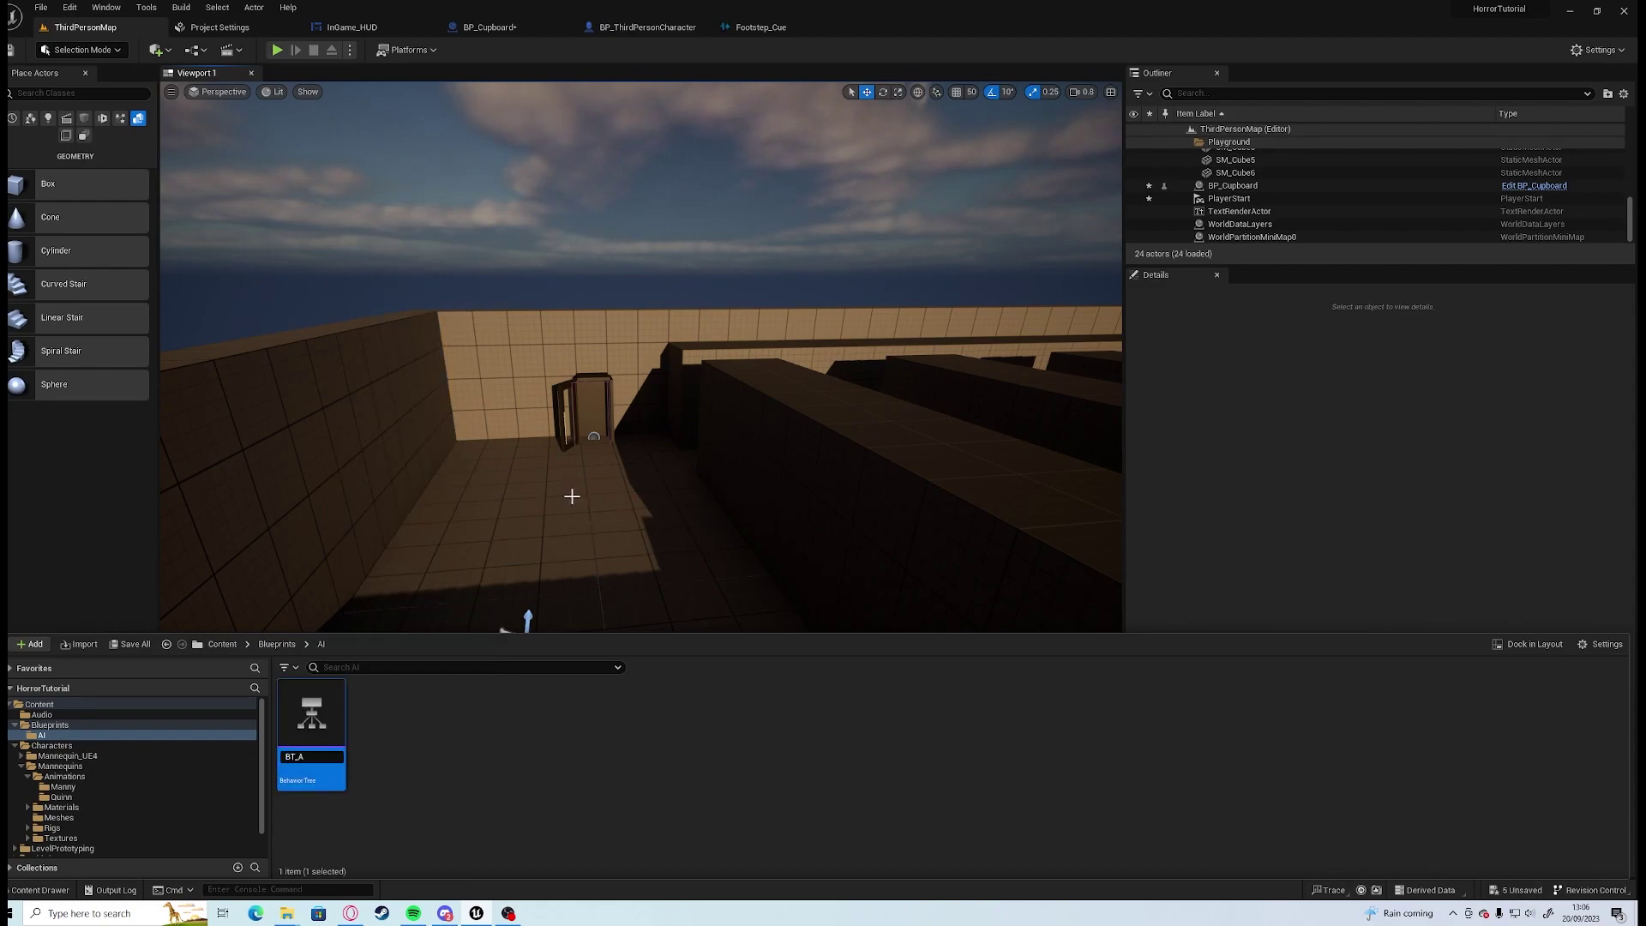
Create a Blackboard asset named BB_AI in the AI folder.
{"action": "right_click", "coordinate": [425, 715]}
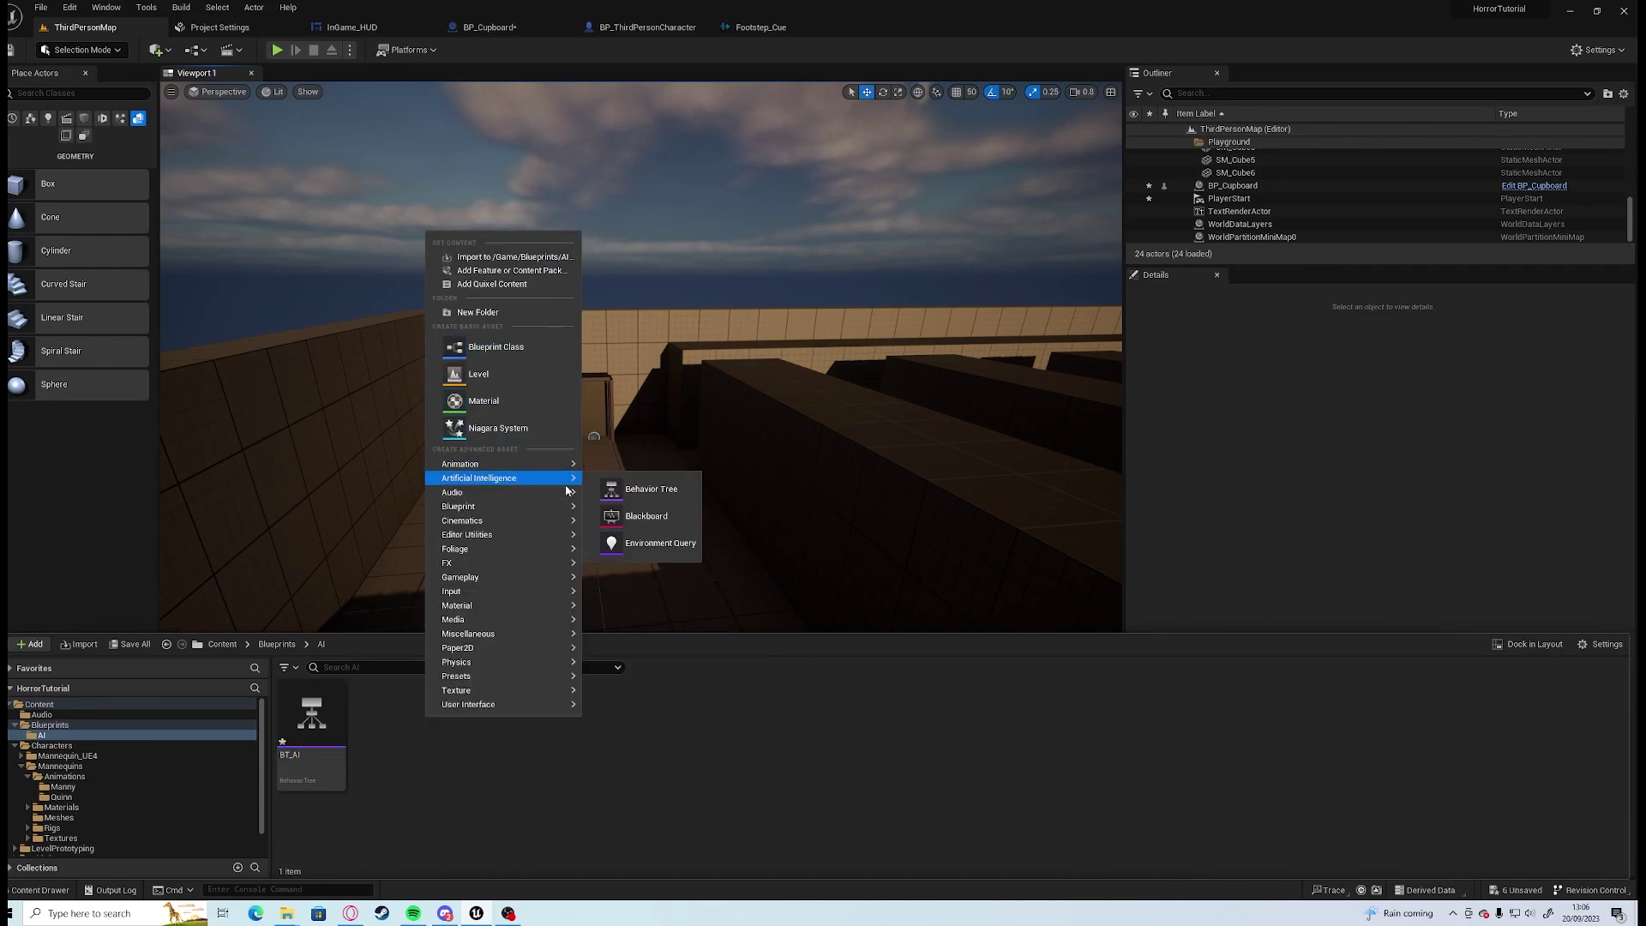
{"action": "left_click", "coordinate": [656, 518]}
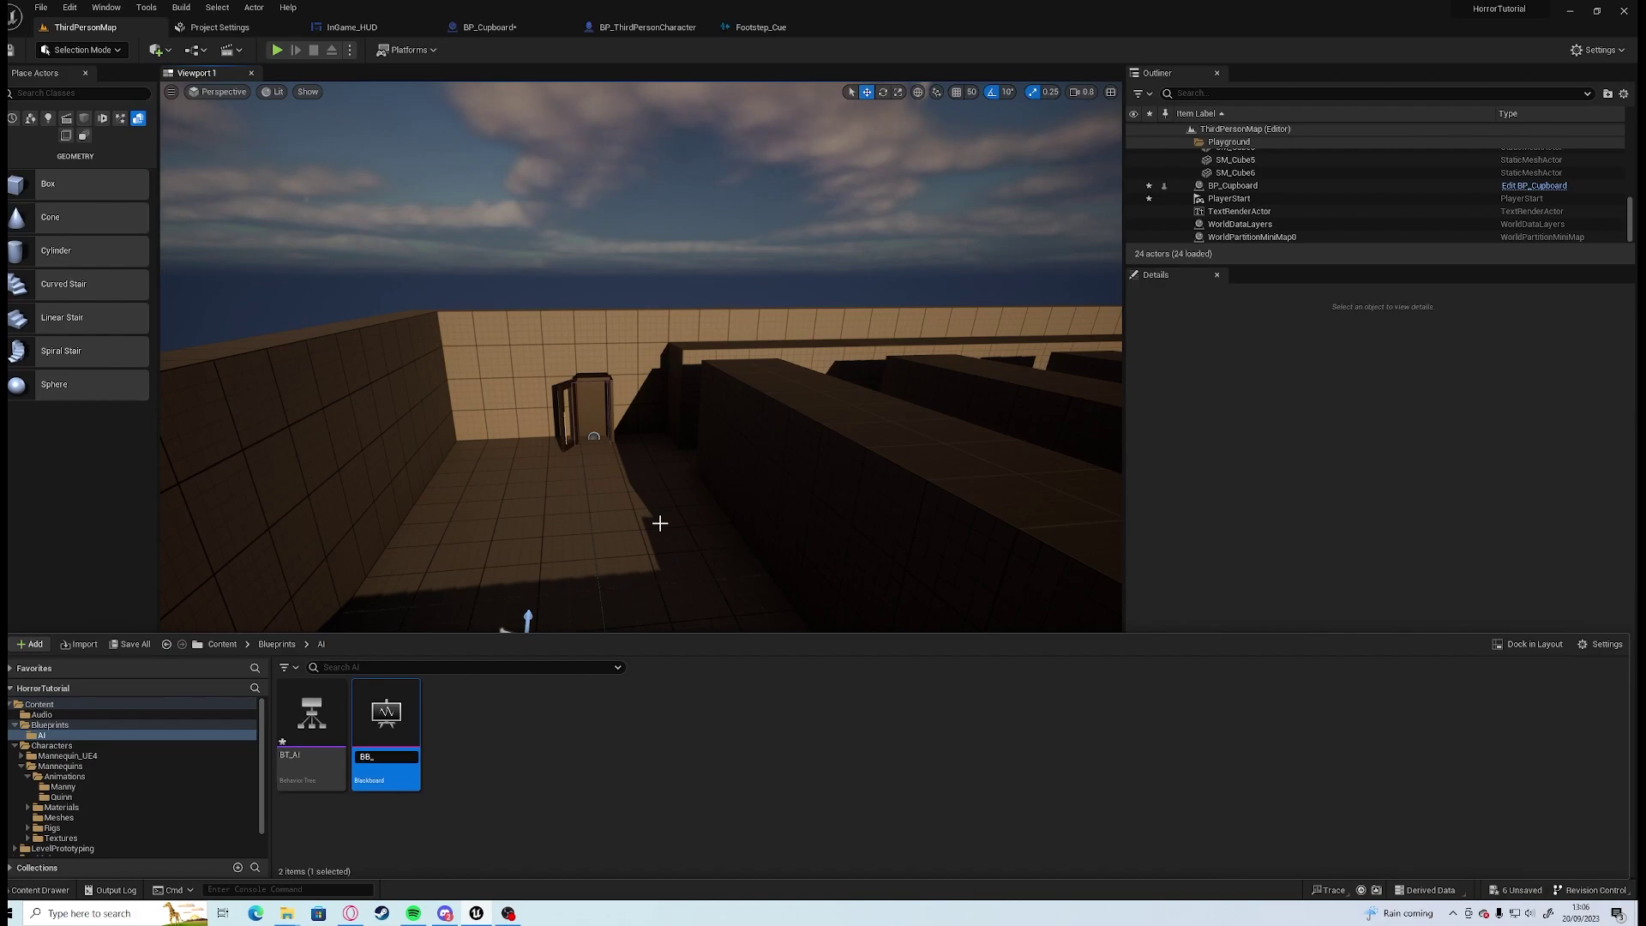
{"action": "key", "text": "Return"}
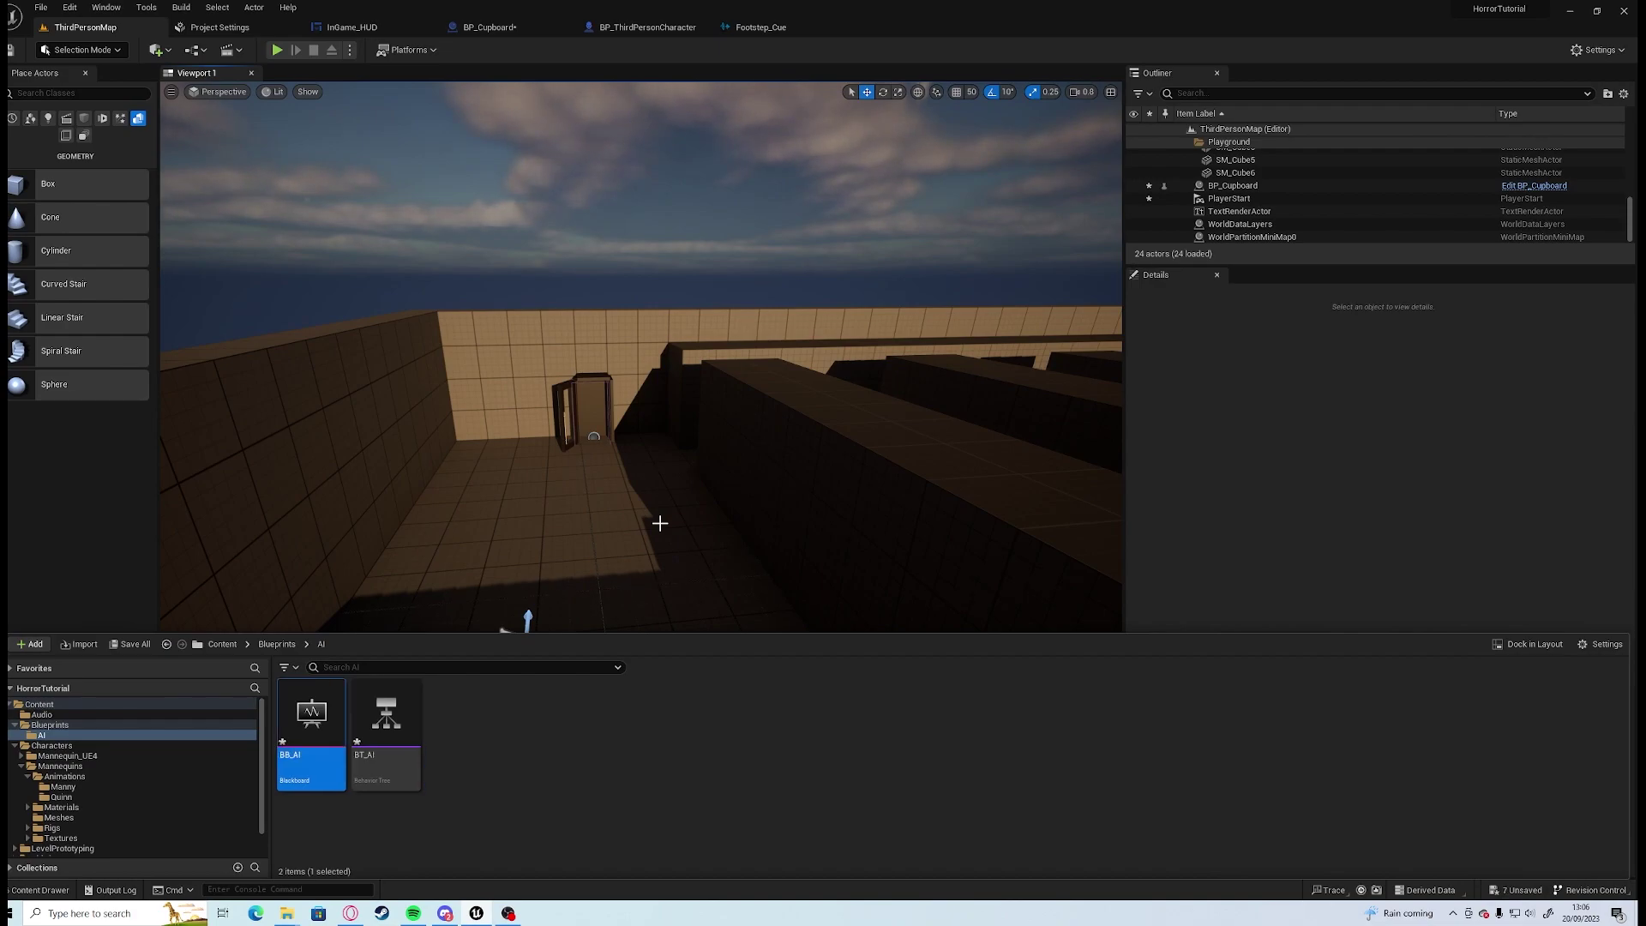
Create a Blueprint Class with Character as parent in the AI folder and name it BP_EnemyCharacter.
{"action": "left_click", "coordinate": [491, 728]}
{"action": "right_click", "coordinate": [482, 736]}
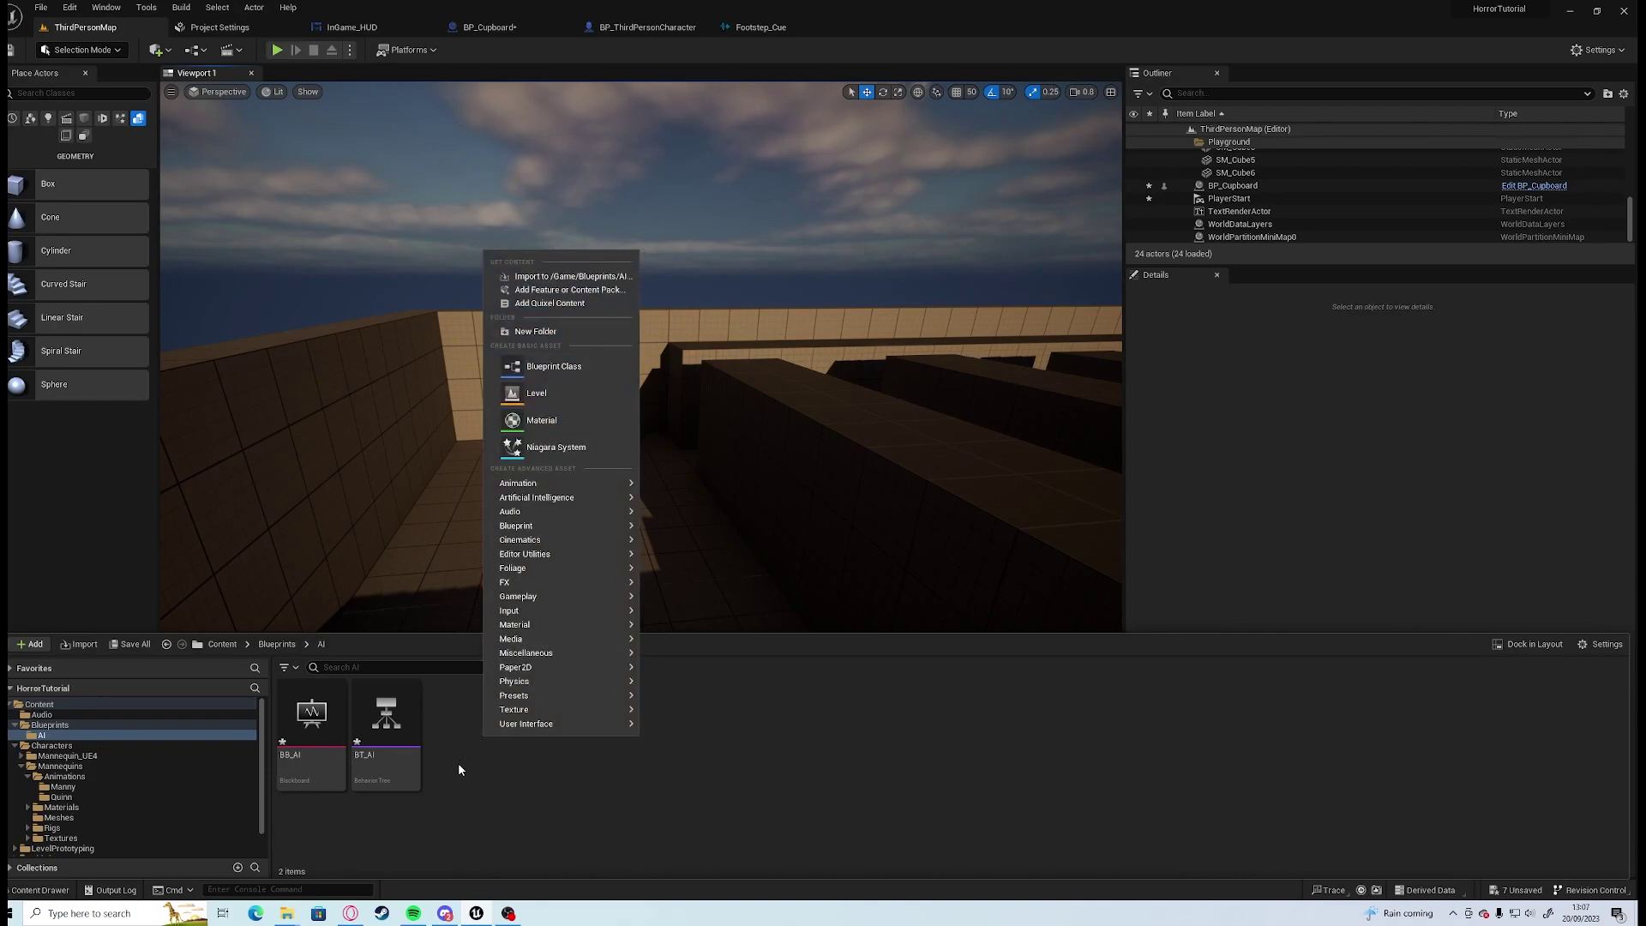
{"action": "left_click", "coordinate": [549, 366]}
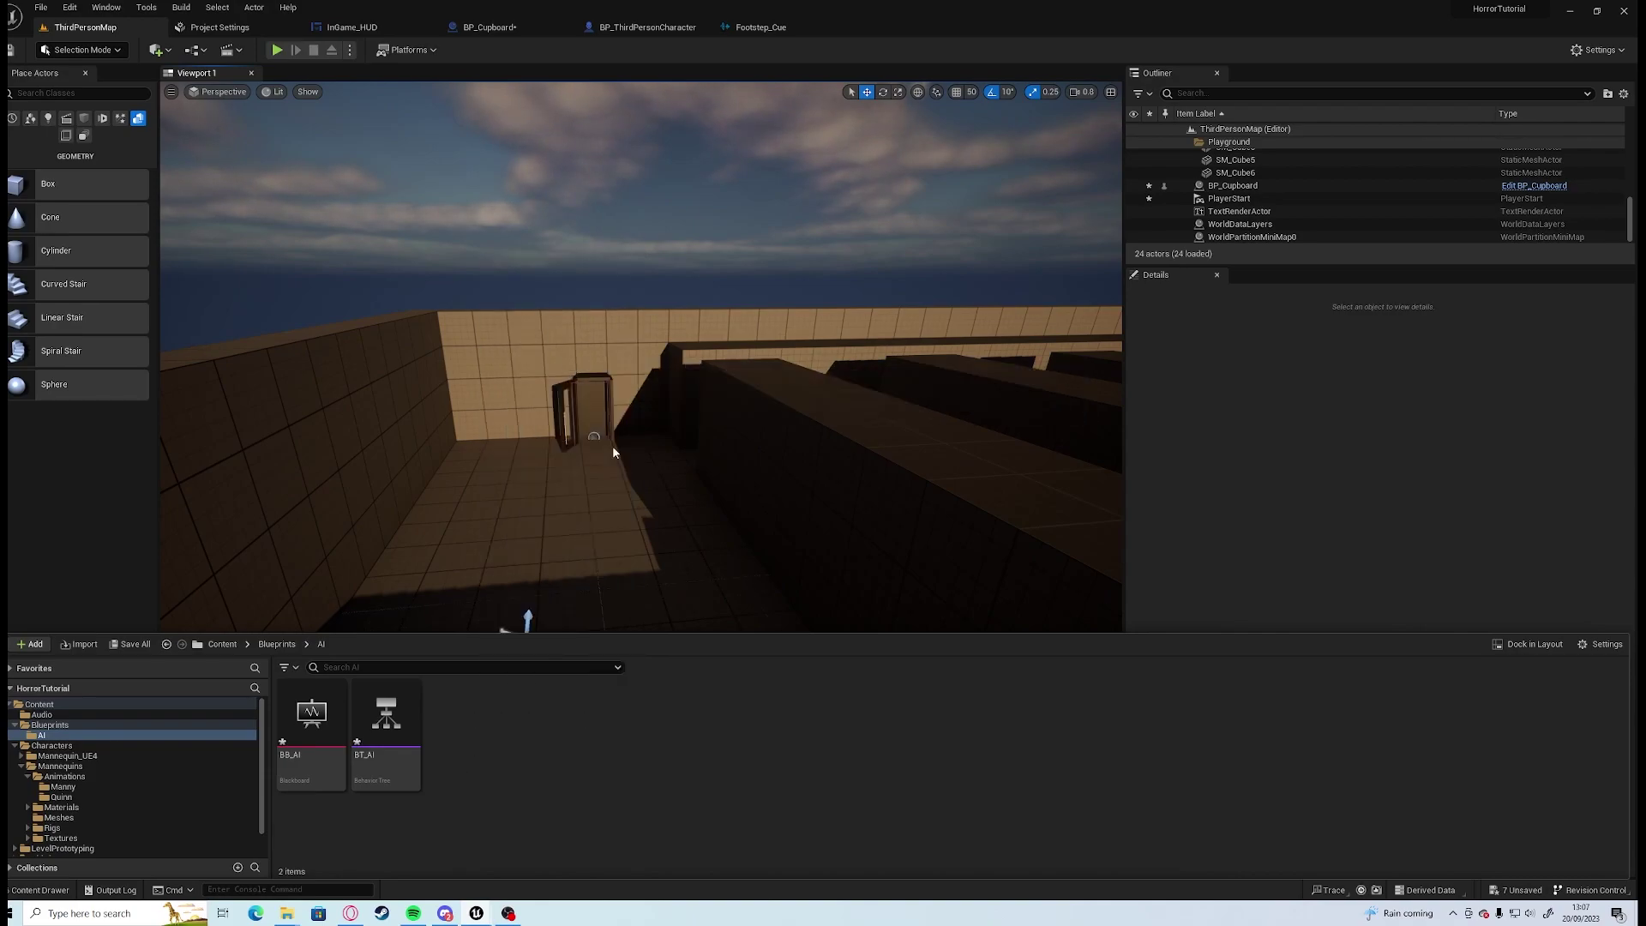
{"action": "left_click", "coordinate": [686, 380]}
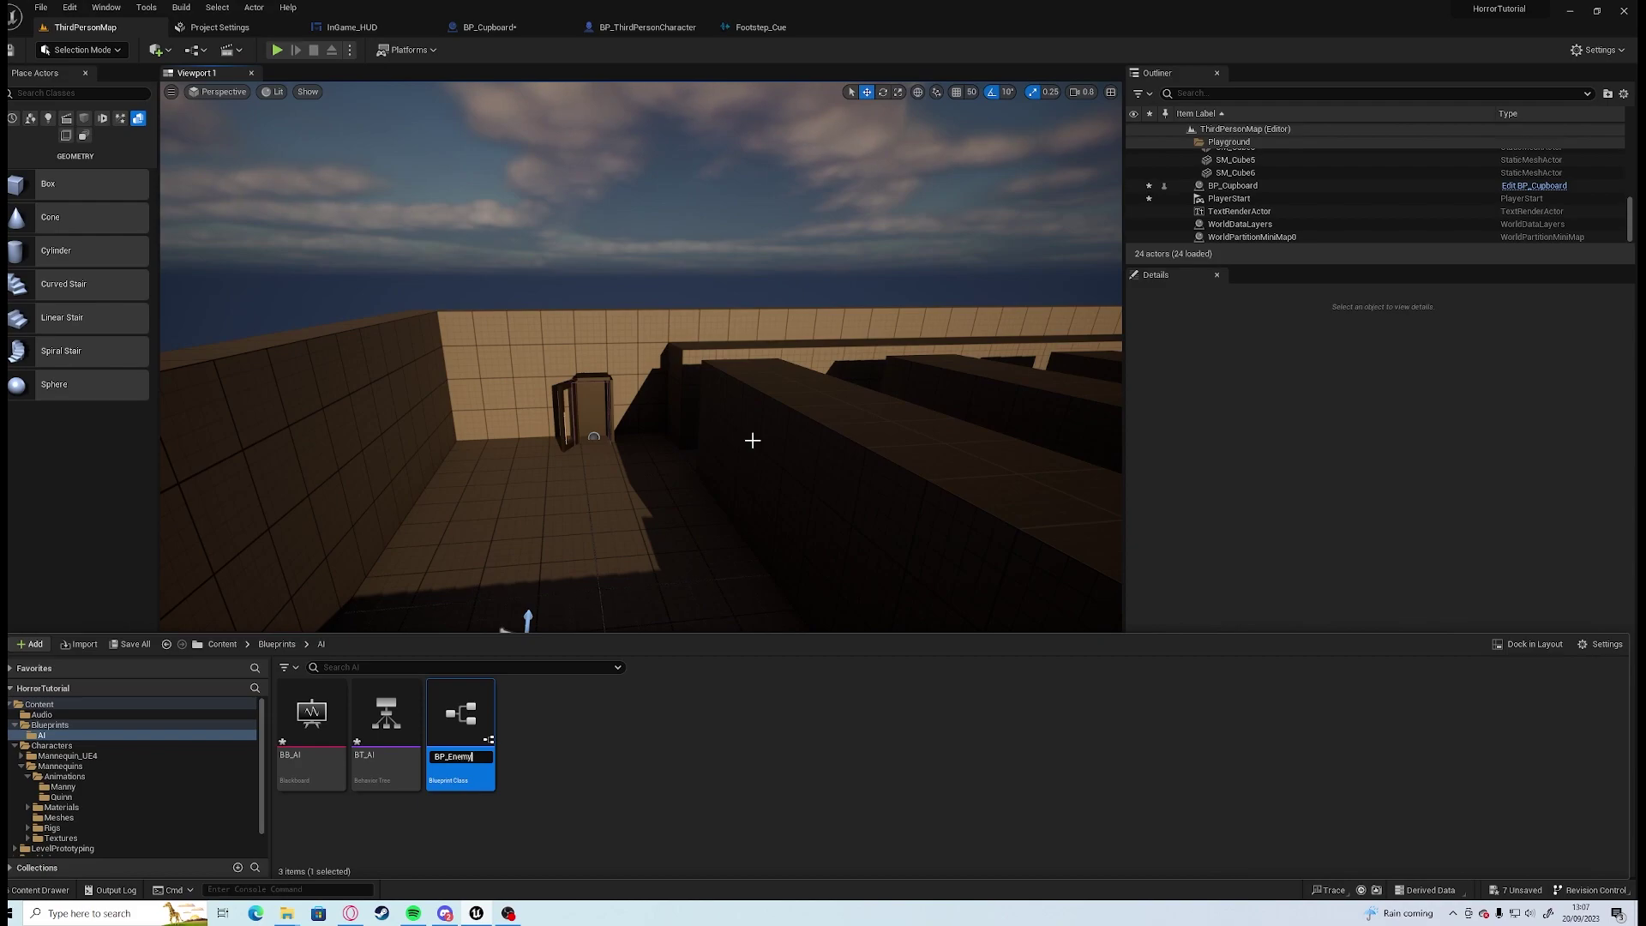
{"action": "type", "text": "BP_EnemyCharacter"}
{"action": "key", "text": "Return"}
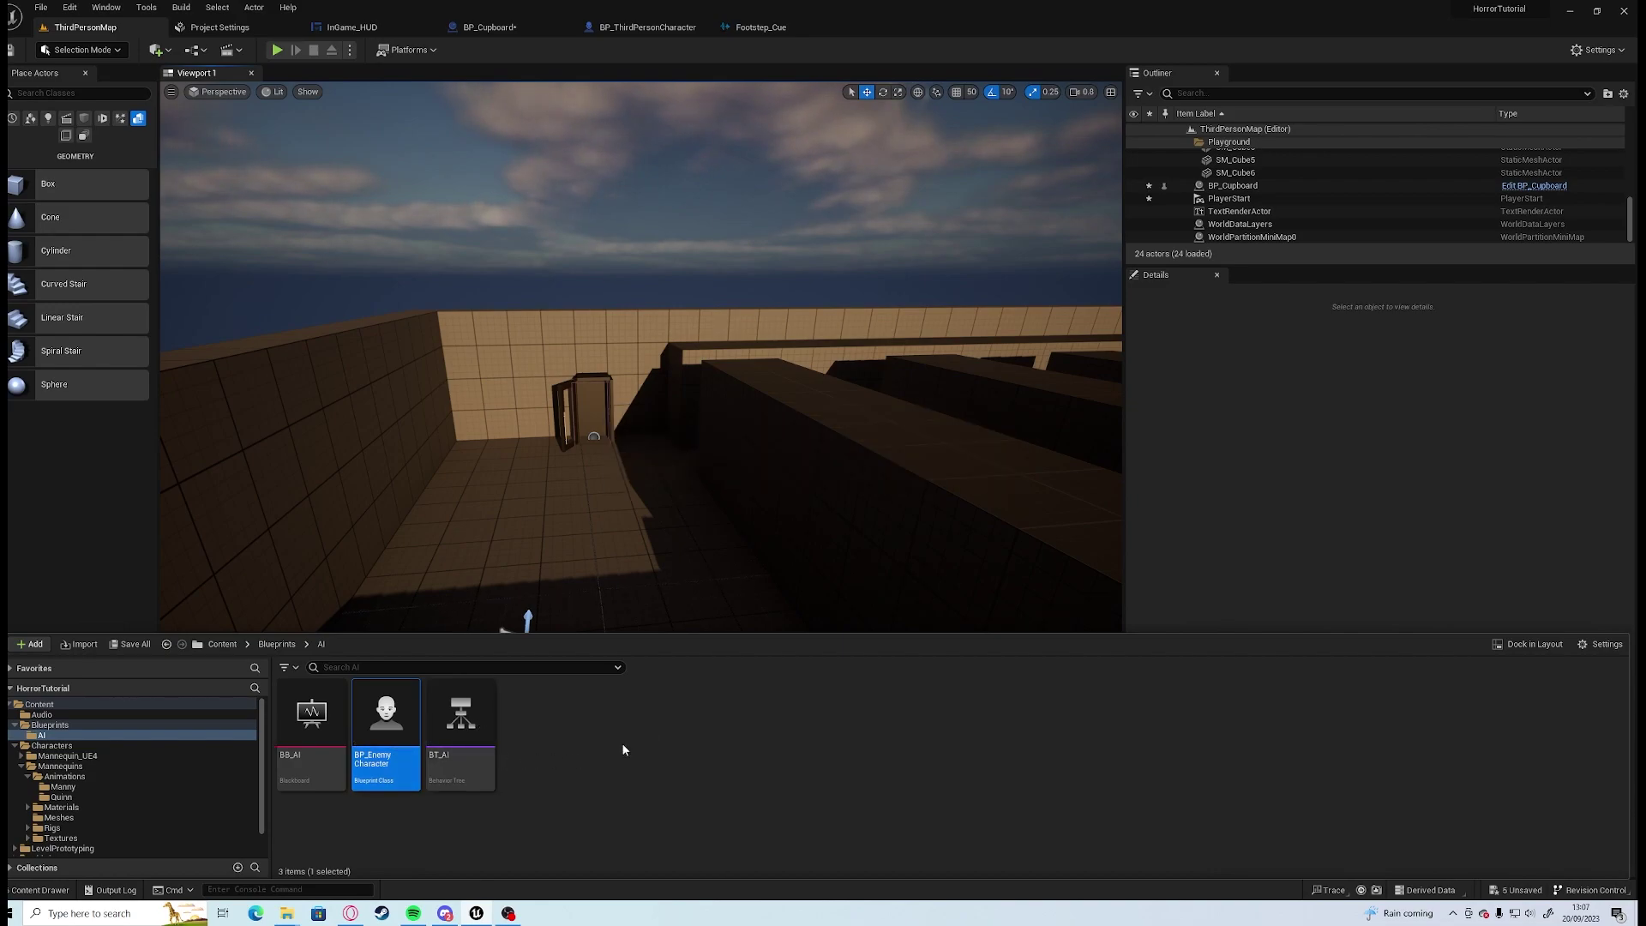
Open the BT_AI behavior tree, move its Root node higher in the graph and check its blackboard asset and keys.
{"action": "double_click", "coordinate": [473, 722]}
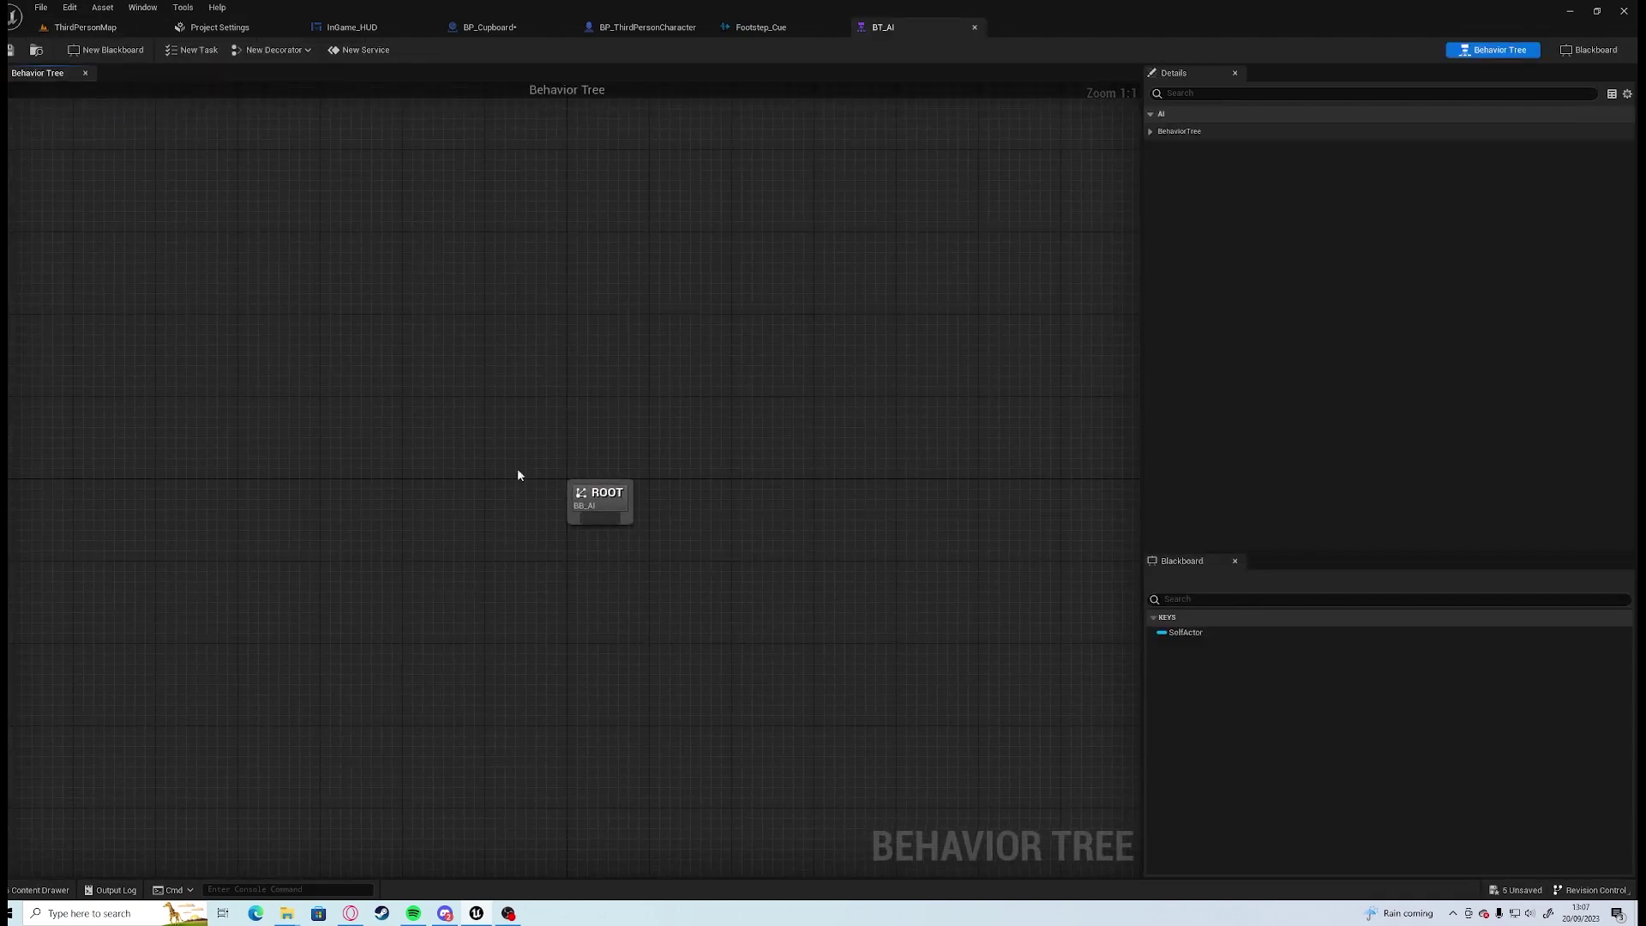
{"action": "left_click", "coordinate": [1151, 131]}
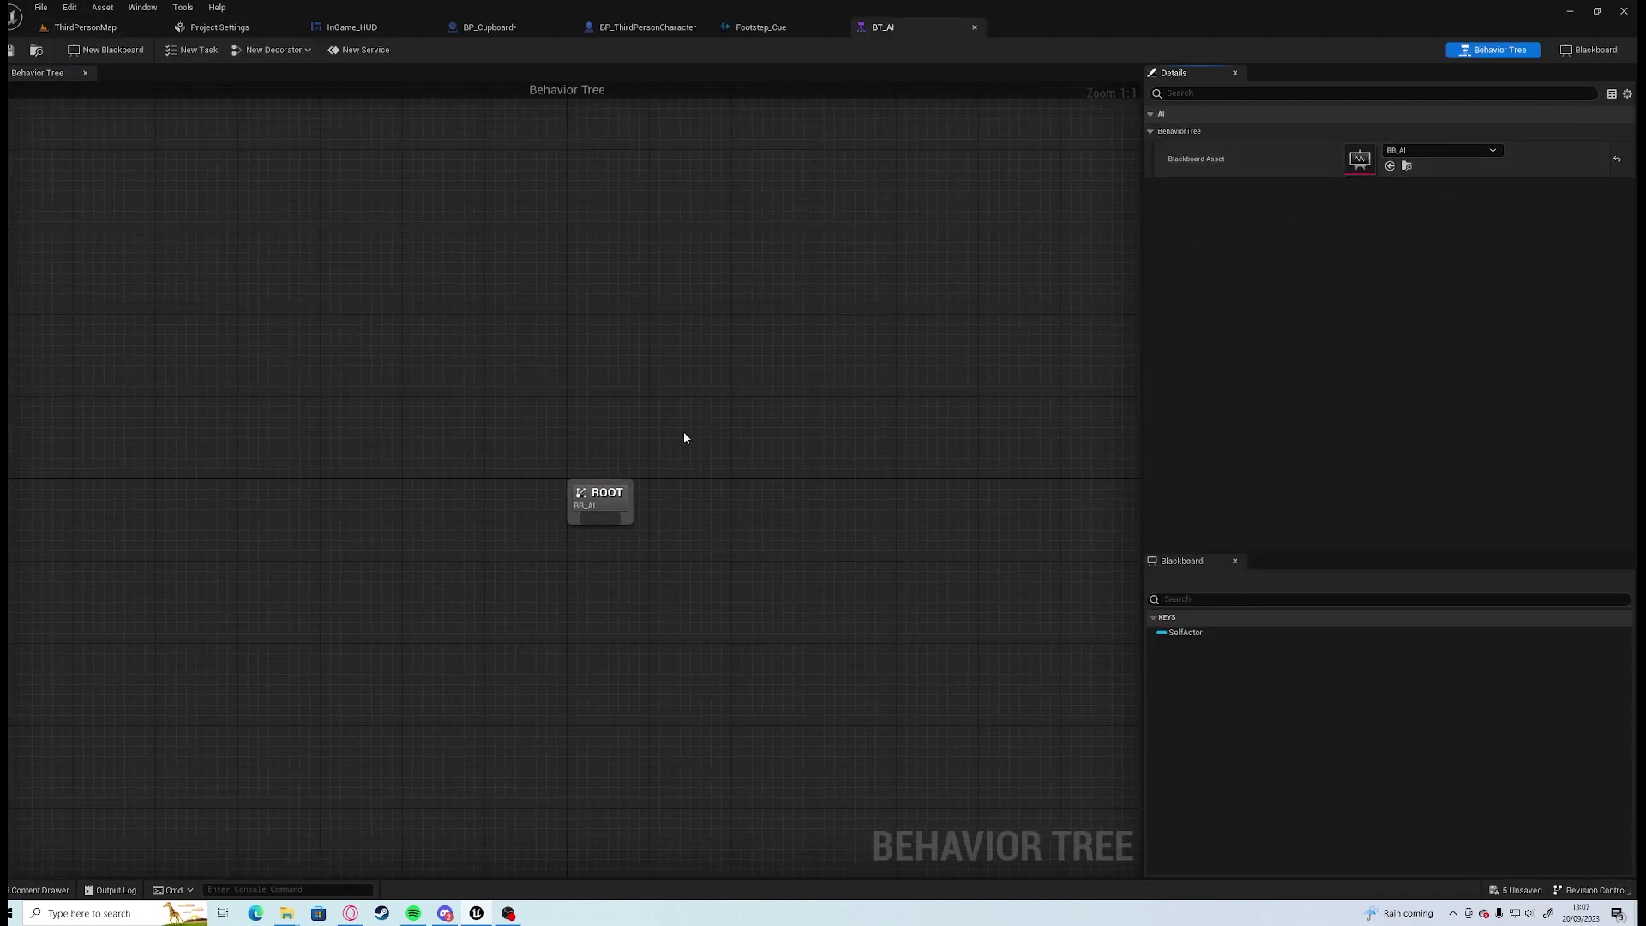
{"action": "left_click_drag", "start_coordinate": [597, 491], "coordinate": [553, 185]}
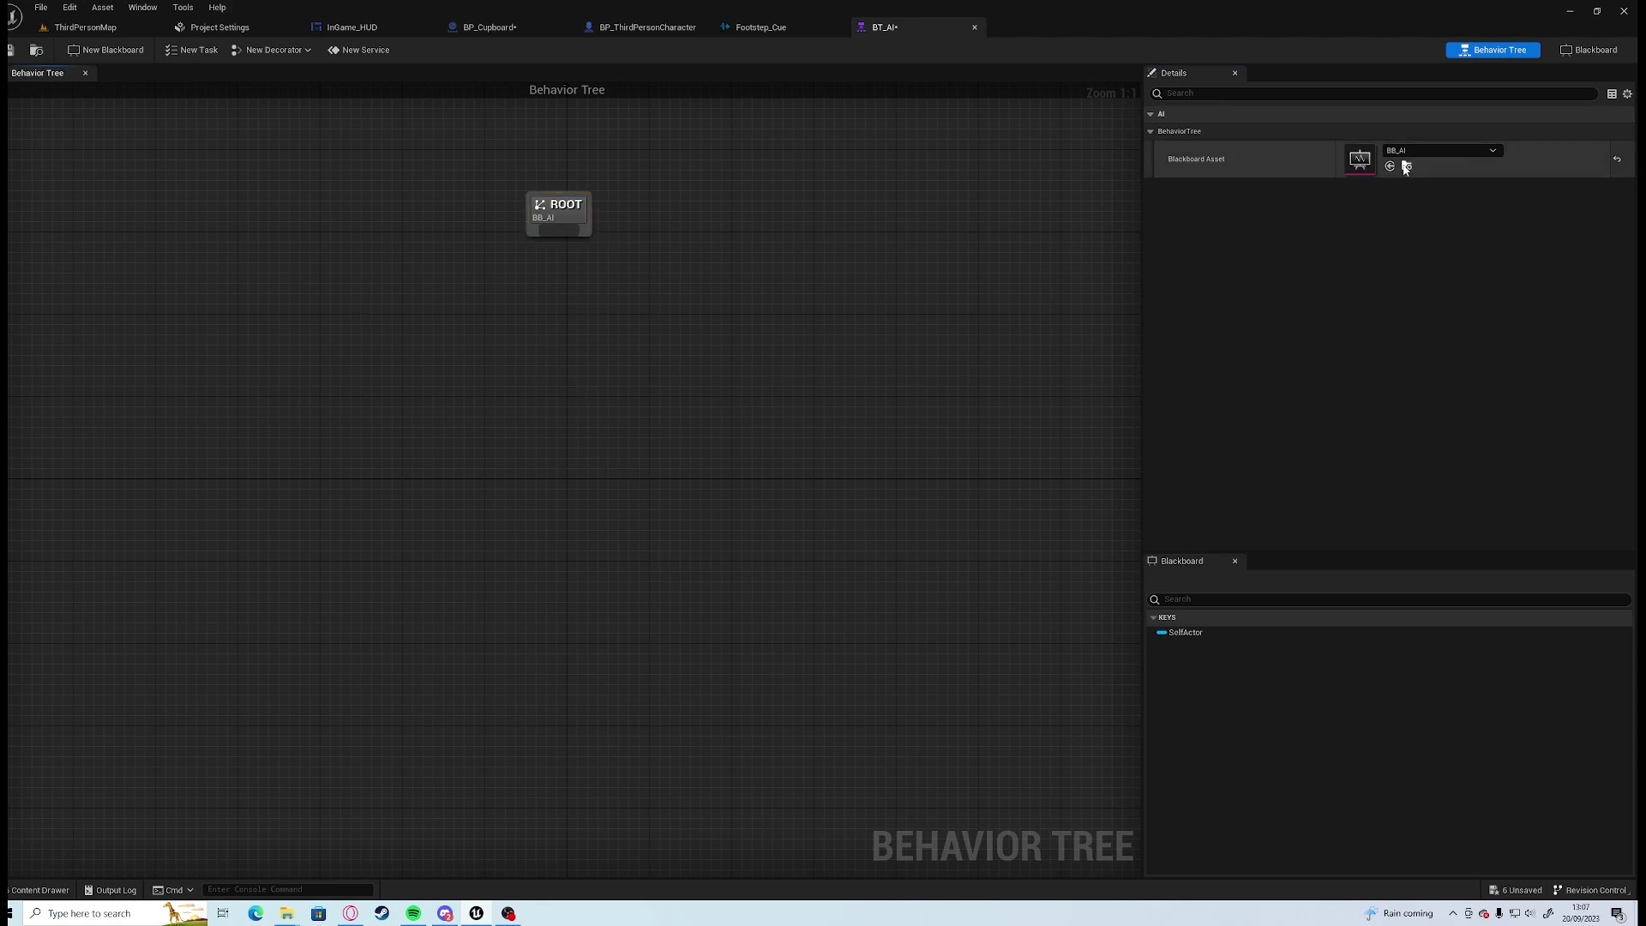
{"action": "left_click", "coordinate": [1589, 51]}
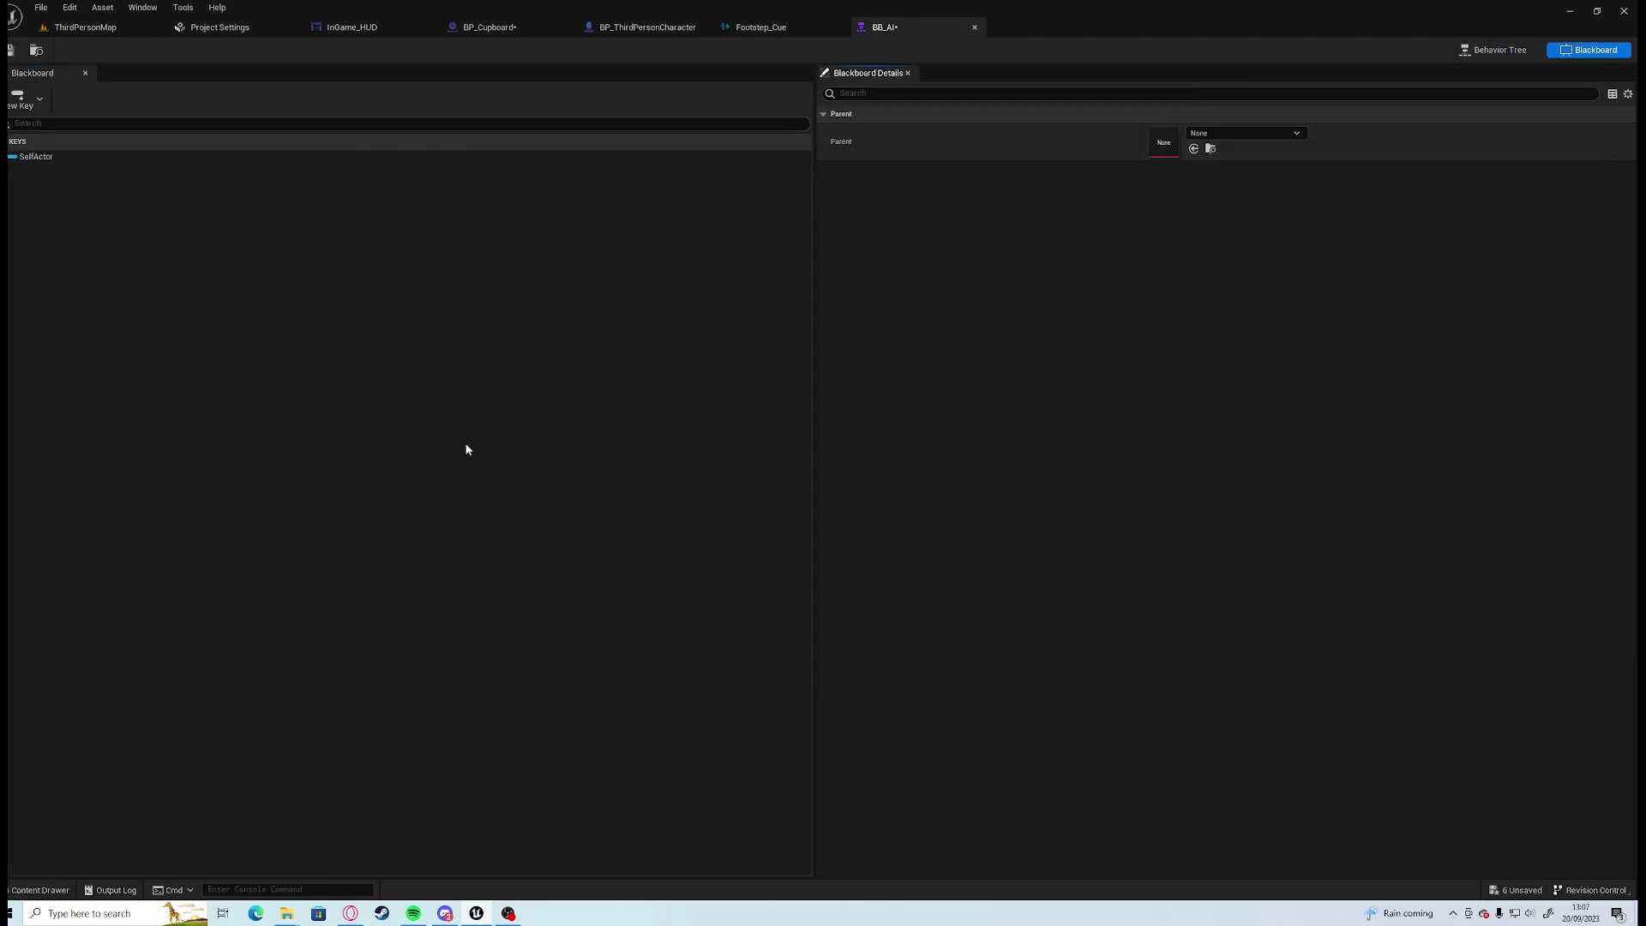
{"action": "left_click", "coordinate": [1514, 51]}
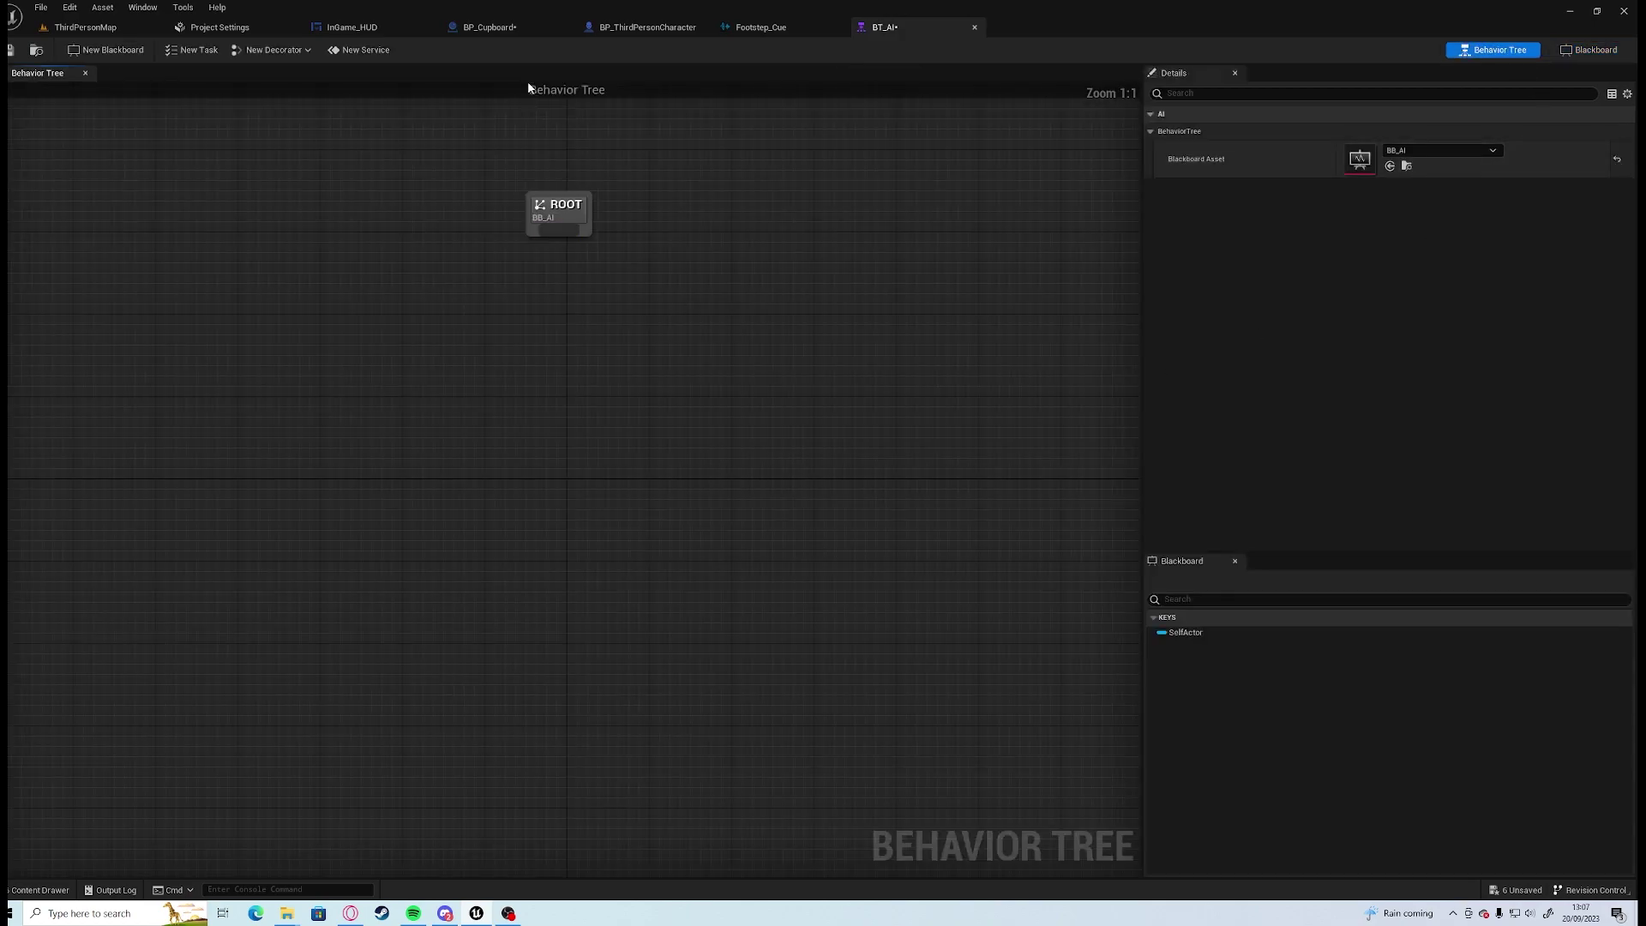
Close the BT_AI, Footstep_Cue, BP_ThirdPersonCharacter, BP_Cupboard and InGame_HUD editors and return to the ThirdPersonMap level.
{"action": "left_click", "coordinate": [974, 27]}
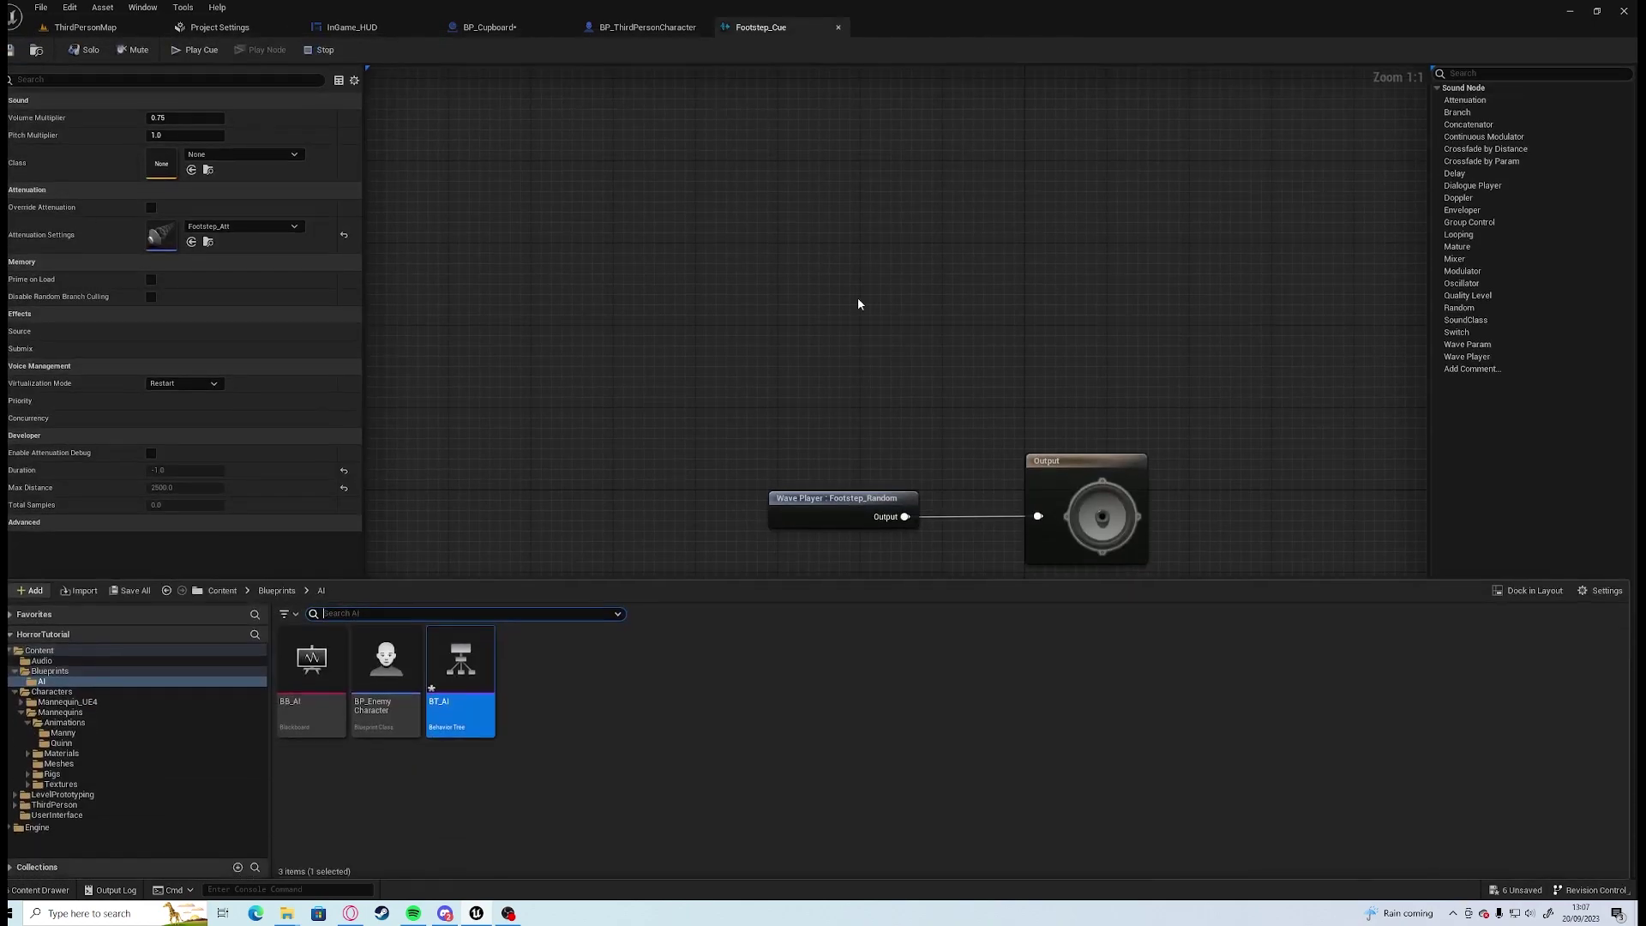
{"action": "left_click", "coordinate": [838, 27]}
{"action": "left_click", "coordinate": [706, 28]}
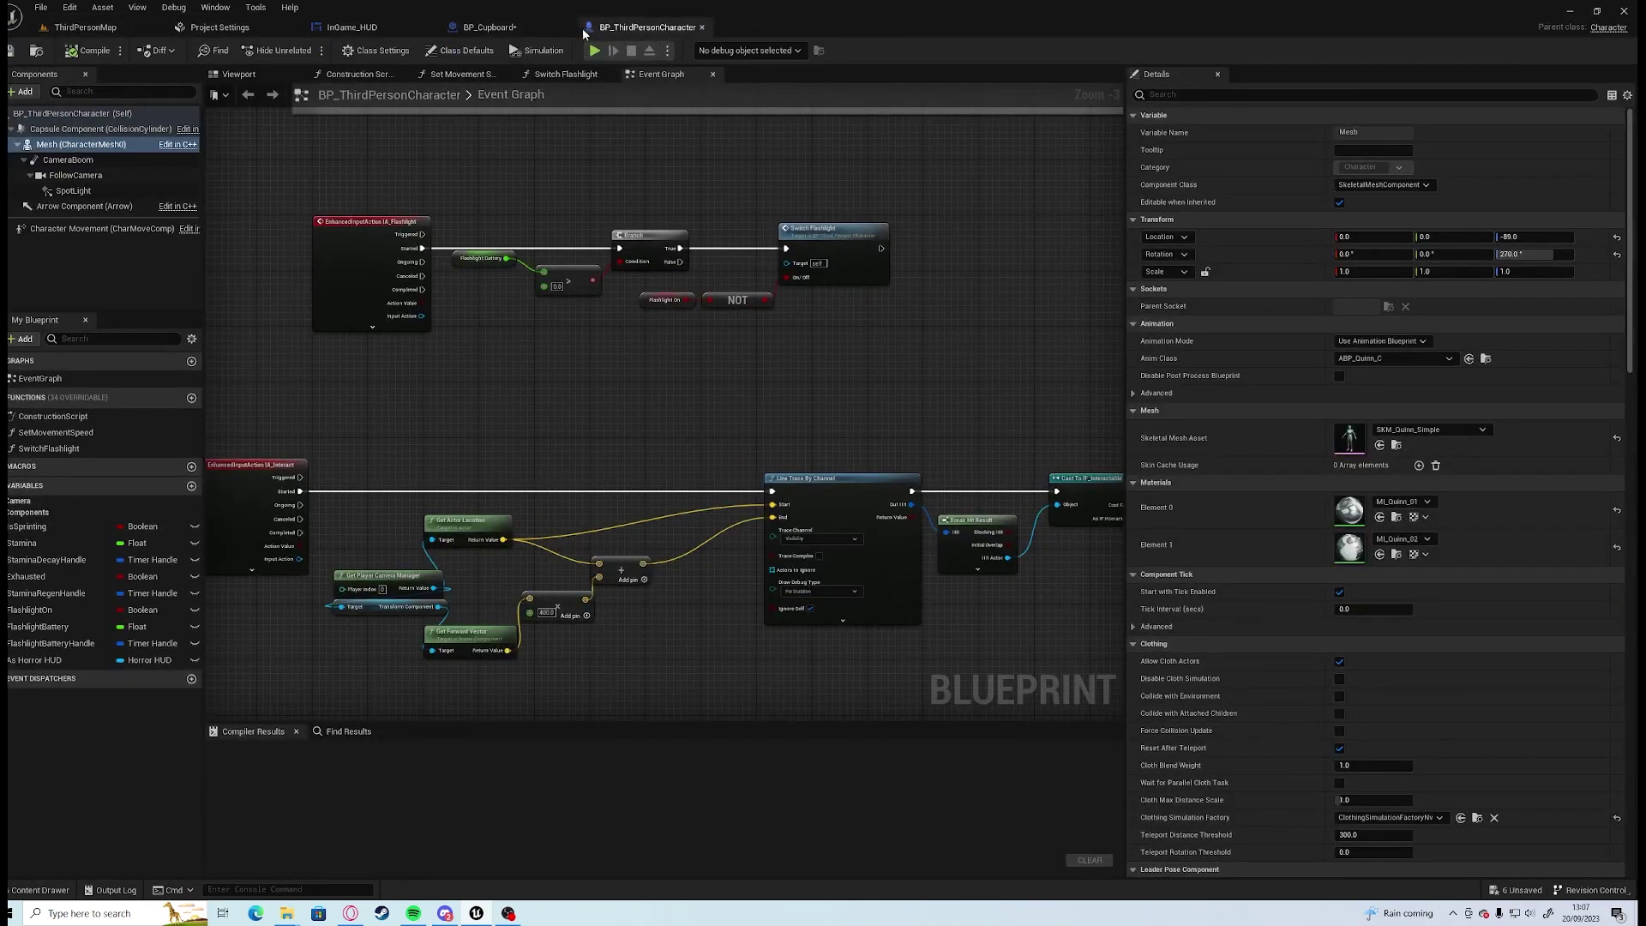
{"action": "left_click", "coordinate": [566, 27]}
{"action": "left_click", "coordinate": [429, 27]}
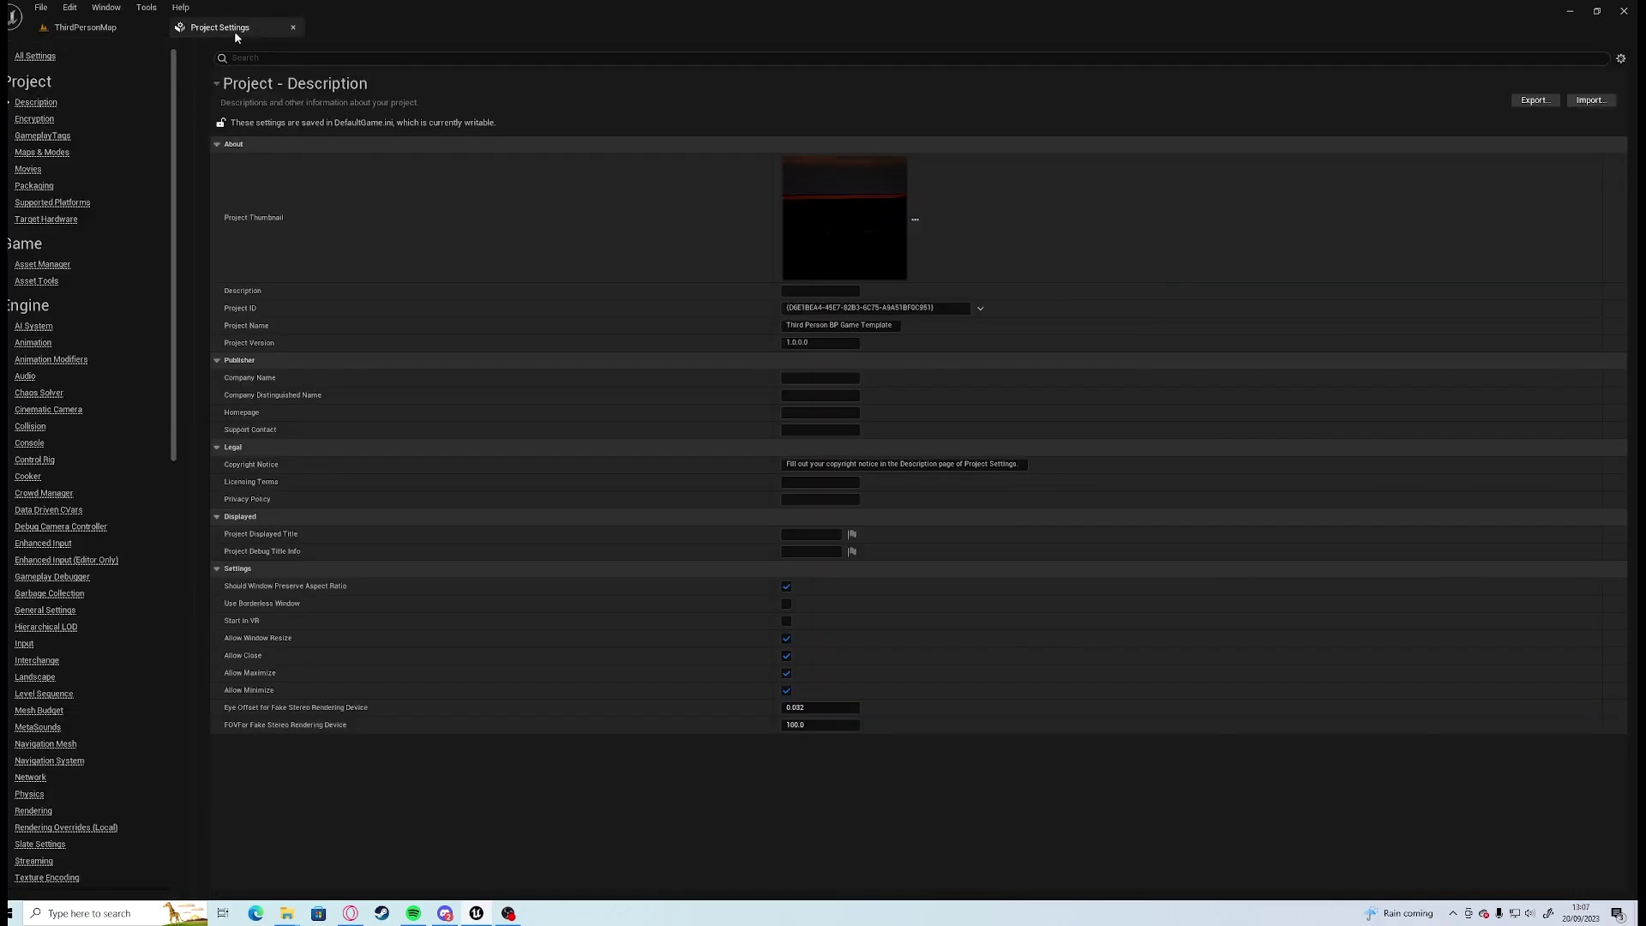
{"action": "left_click", "coordinate": [46, 24]}
Open the BP_EnemyCharacter blueprint from the AI folder for editing.
{"action": "key", "text": "ctrl+space"}
{"action": "left_click", "coordinate": [626, 853]}
{"action": "double_click", "coordinate": [394, 720]}
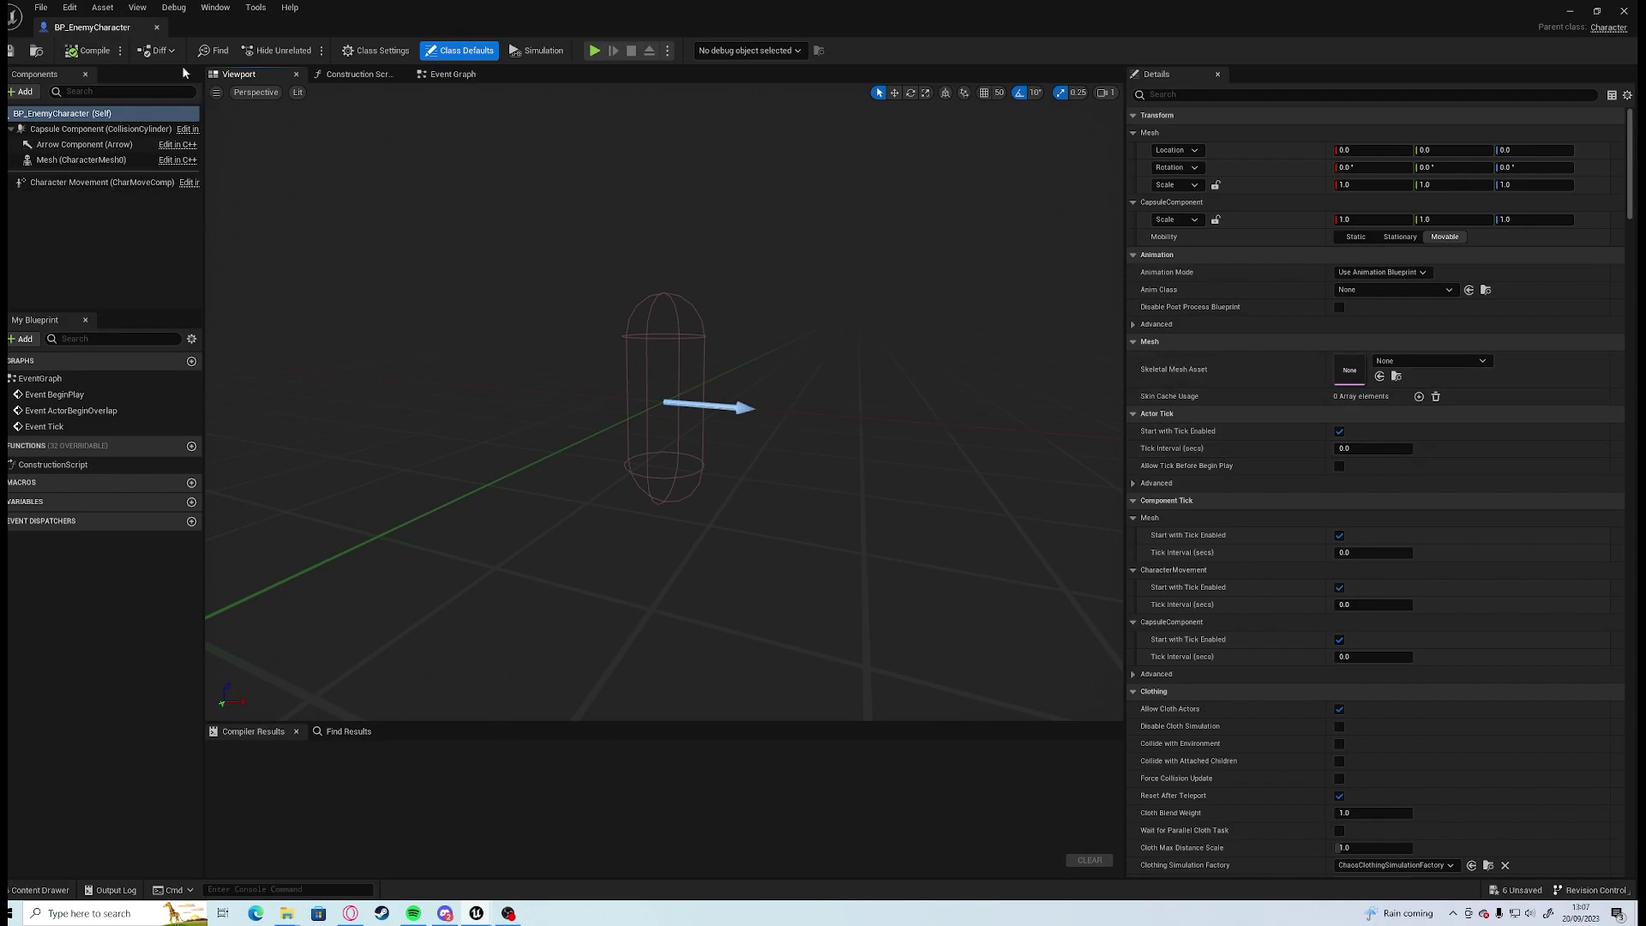
Set the enemy character's Auto Possess AI option to Placed in World or Spawned and compile the blueprint.
{"action": "scroll", "coordinate": [1365, 488], "scroll_direction": "down", "scroll_amount": 15}
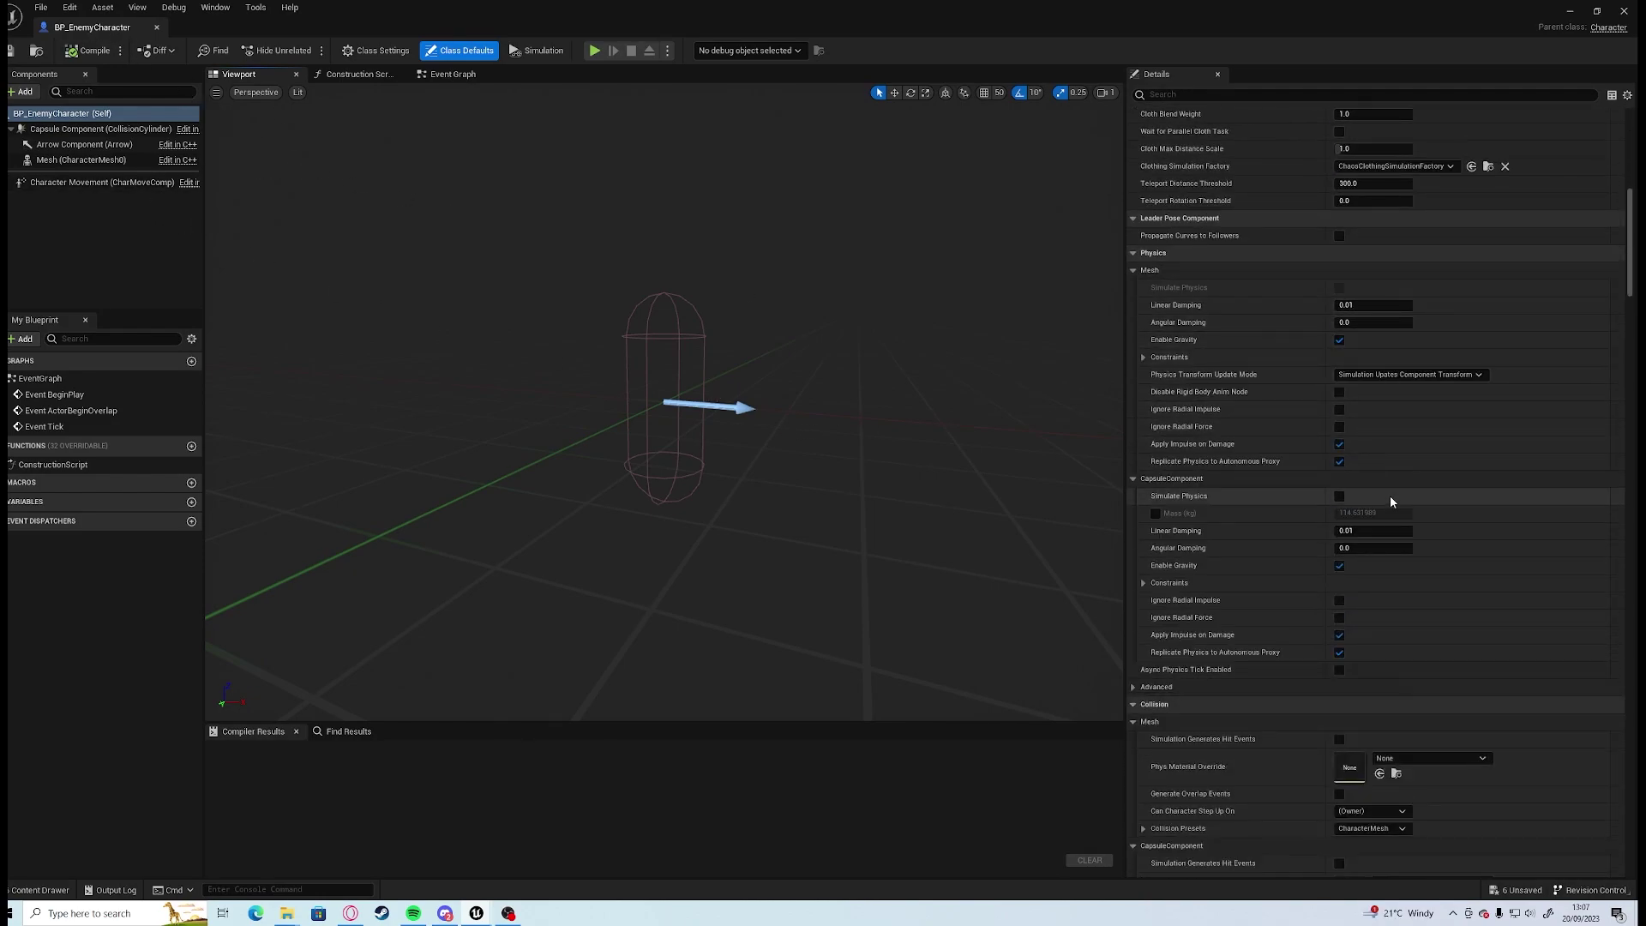
{"action": "scroll", "coordinate": [1390, 495], "scroll_direction": "down", "scroll_amount": 20}
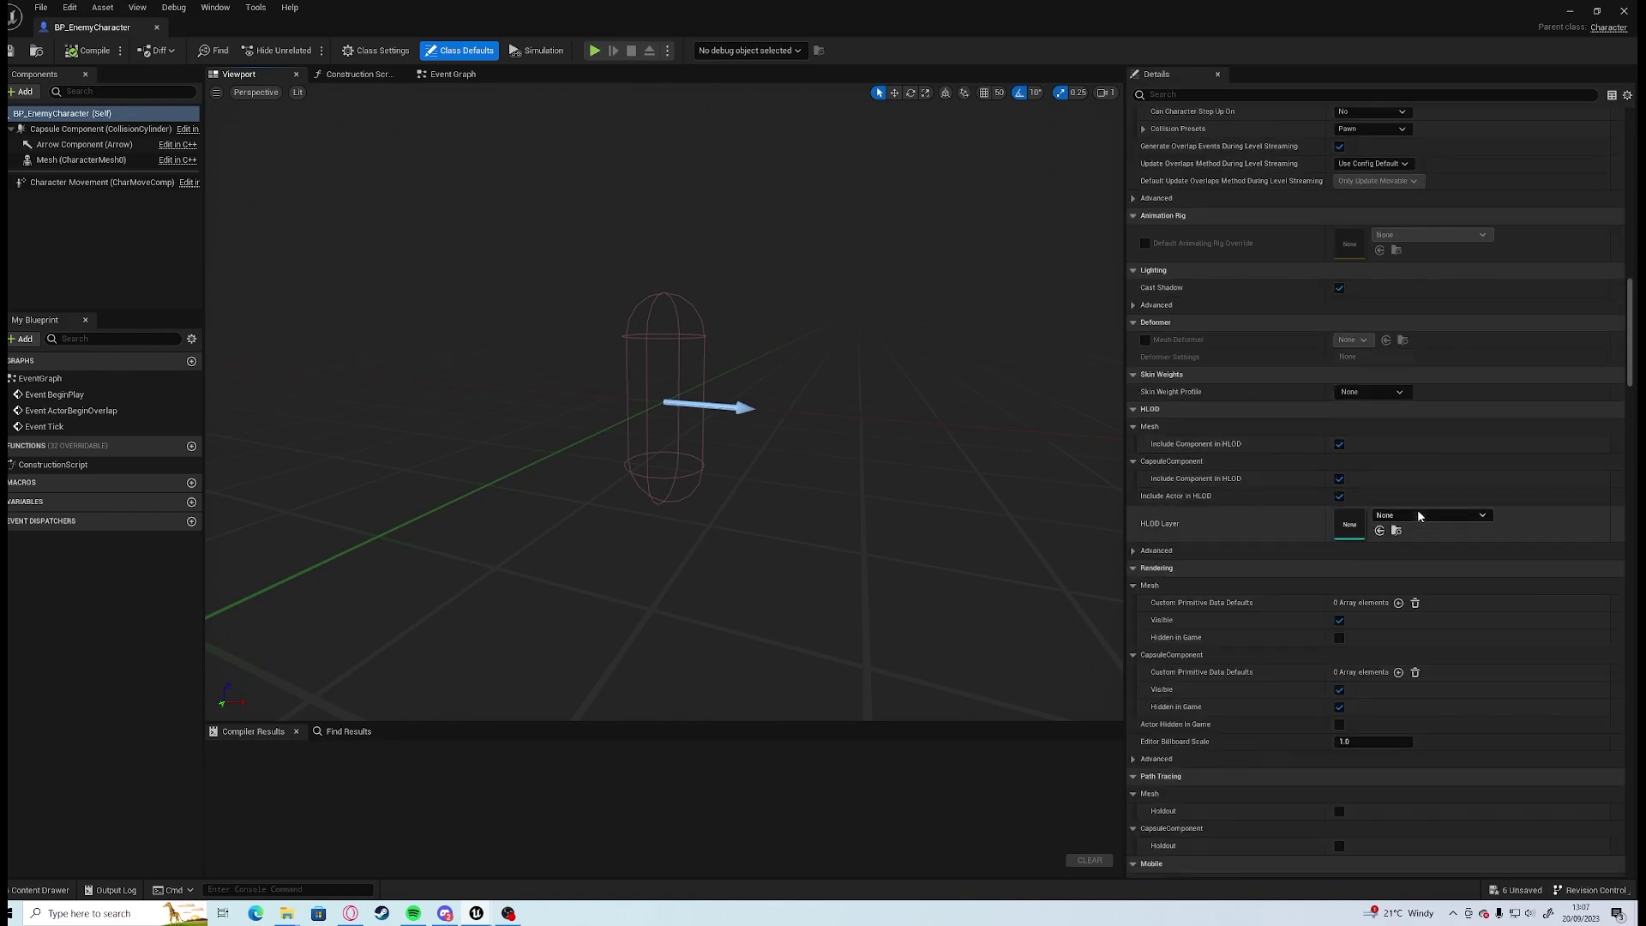
{"action": "scroll", "coordinate": [1424, 505], "scroll_direction": "down", "scroll_amount": 4}
{"action": "left_click_drag", "start_coordinate": [1627, 391], "coordinate": [1632, 807]}
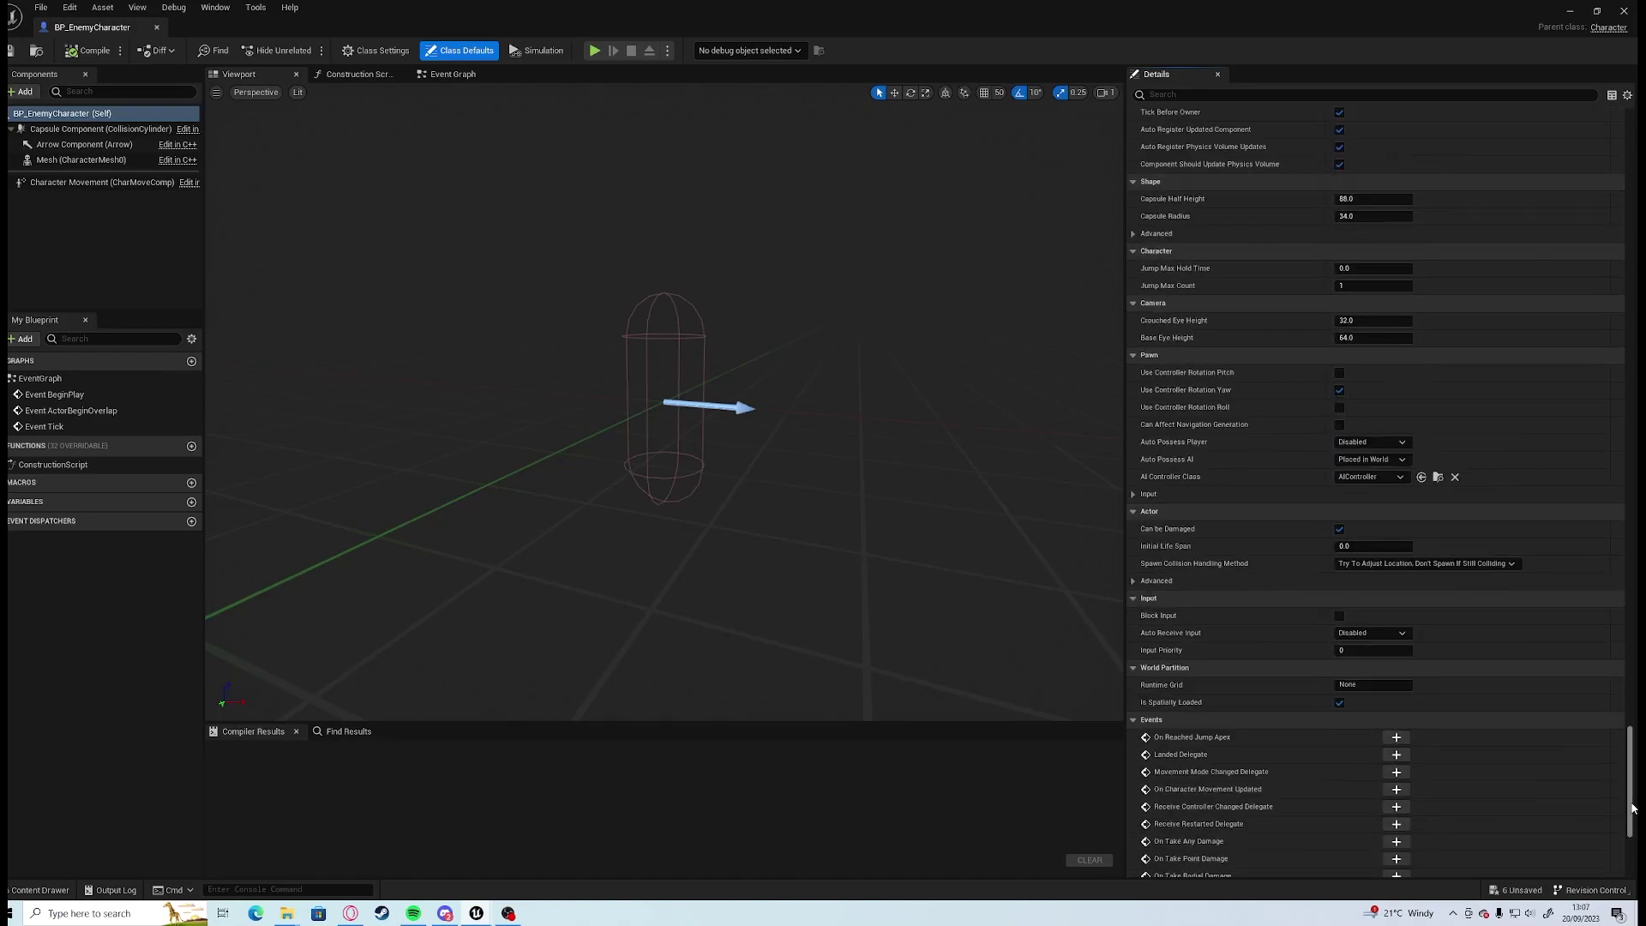
{"action": "scroll", "coordinate": [1488, 680], "scroll_direction": "up", "scroll_amount": 3}
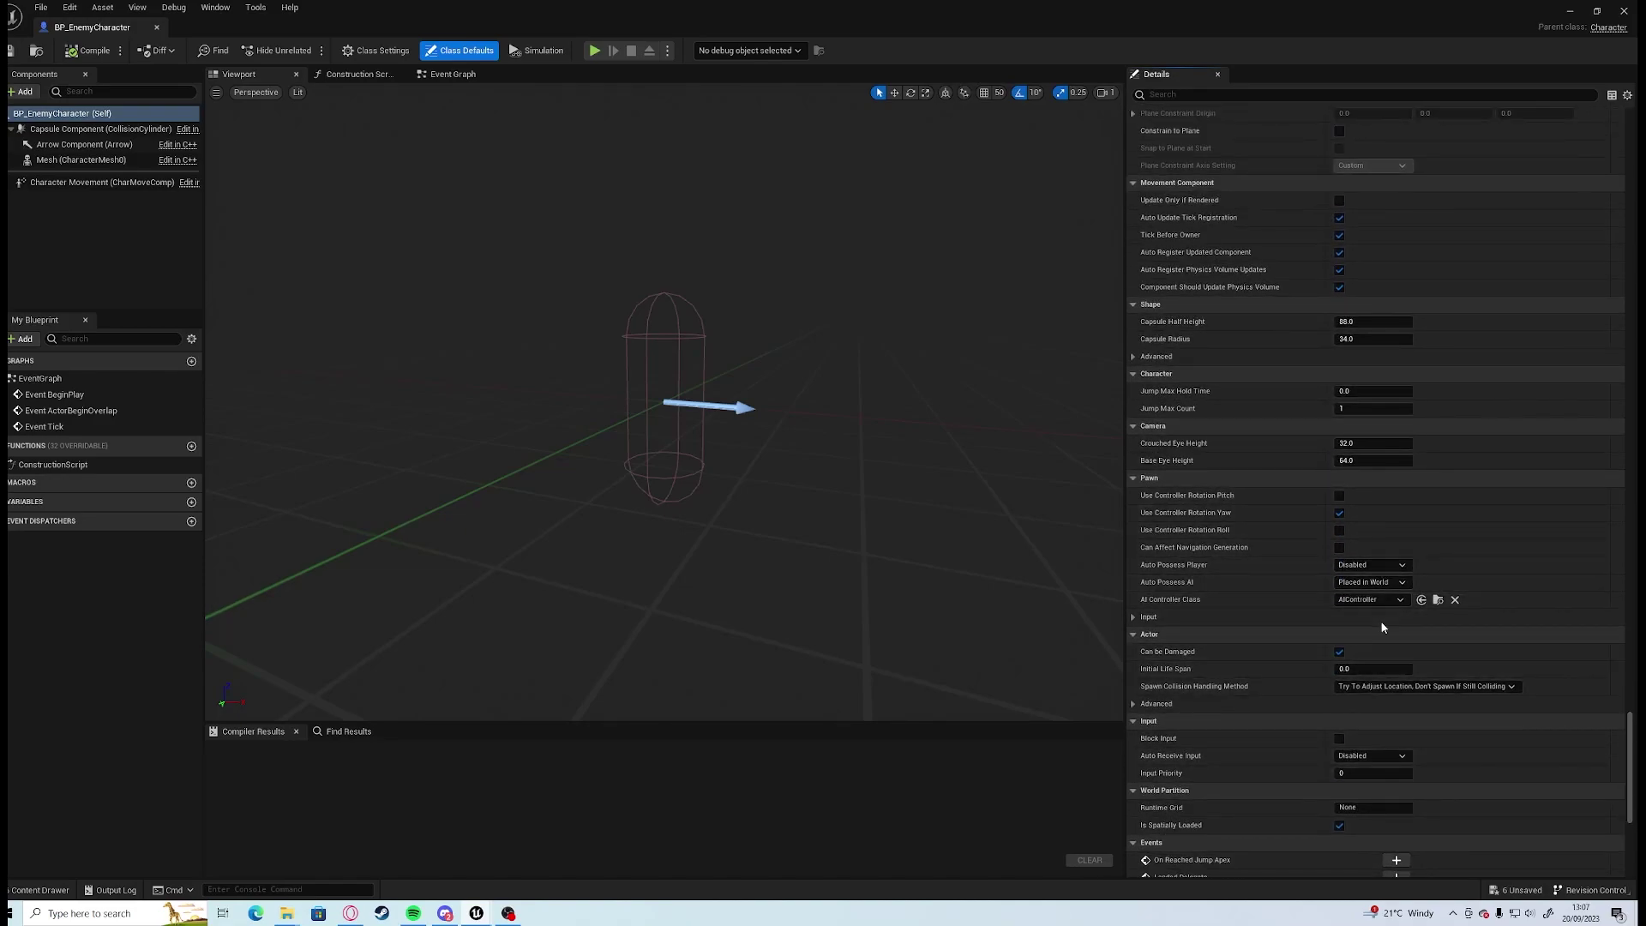
{"action": "left_click", "coordinate": [1363, 582]}
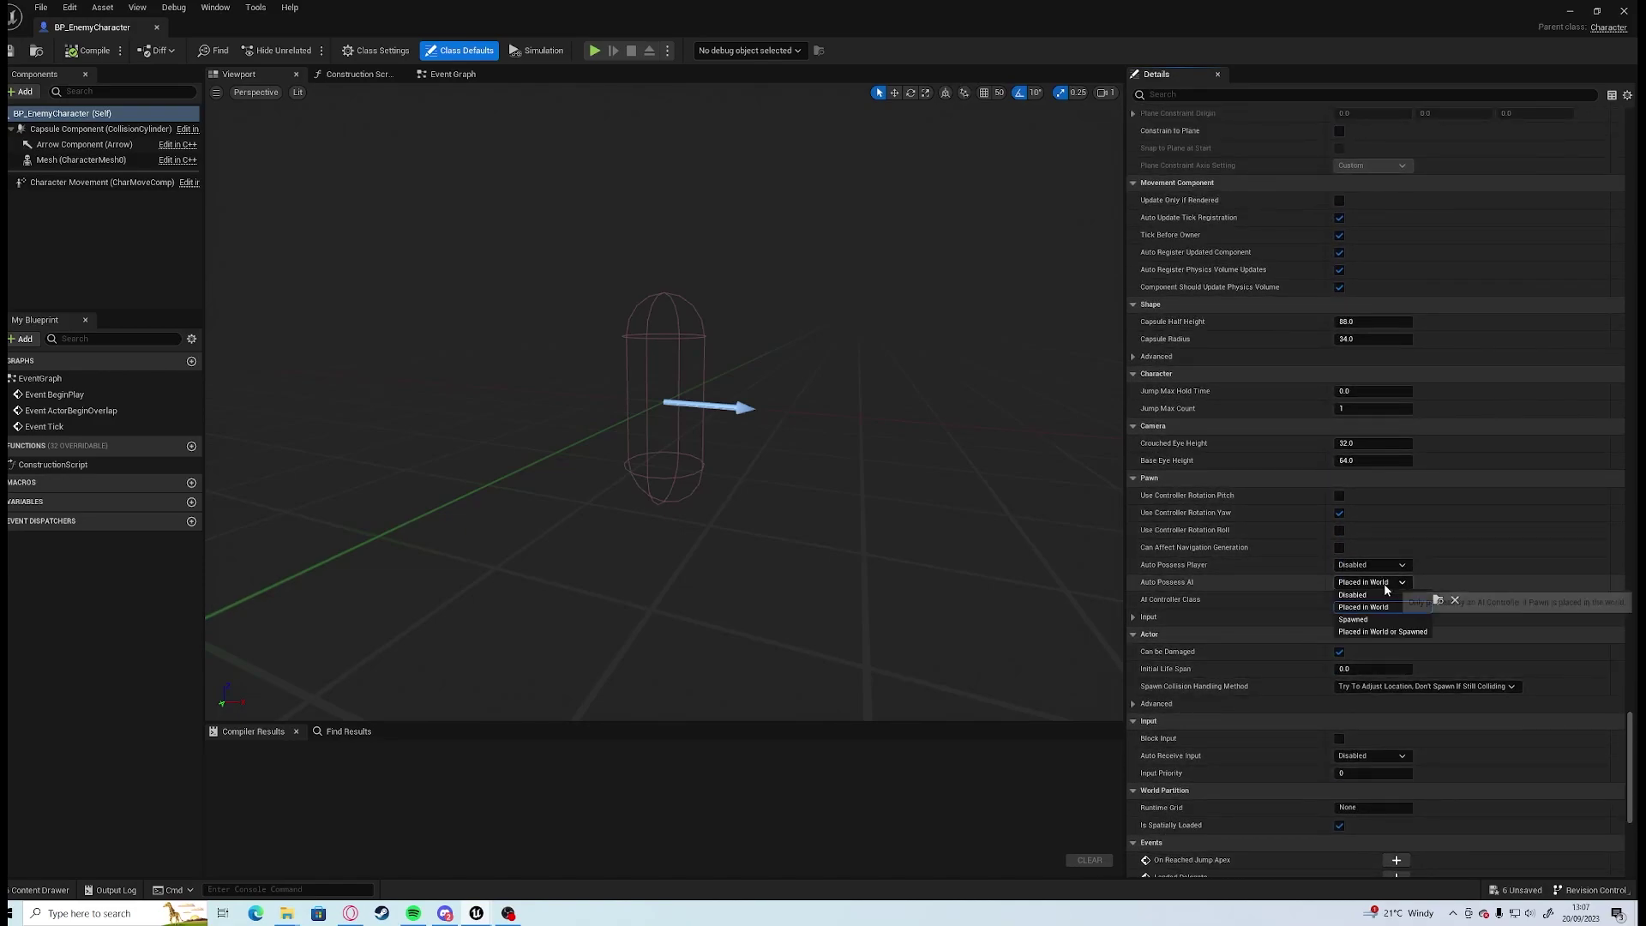
{"action": "left_click", "coordinate": [1406, 632]}
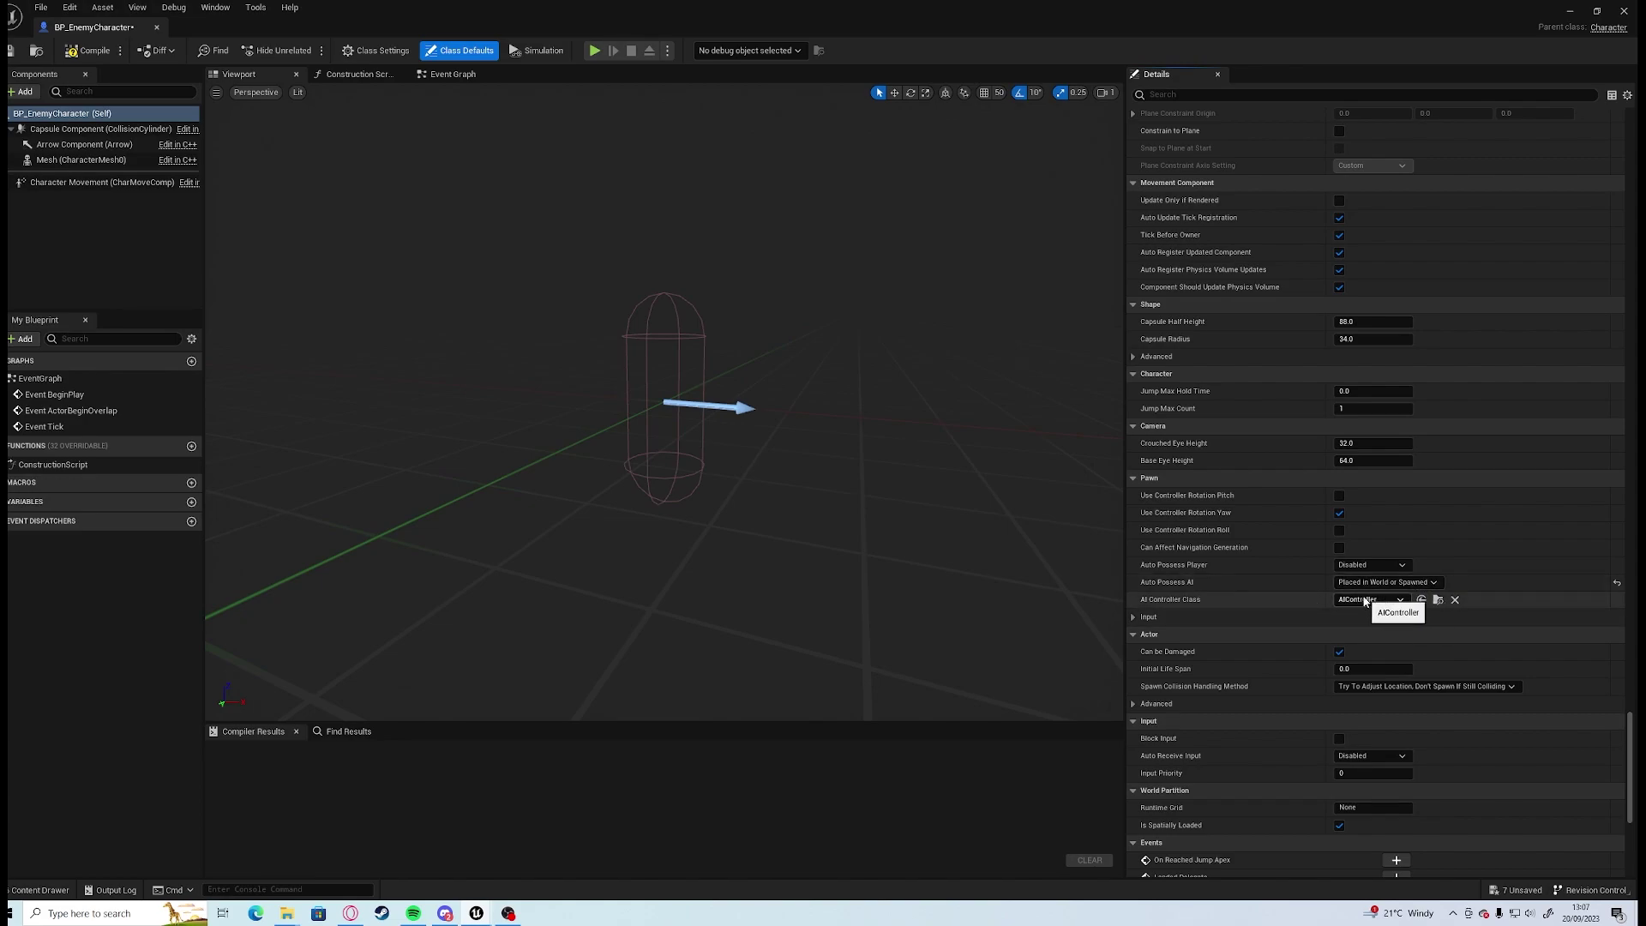
{"action": "left_click", "coordinate": [76, 52]}
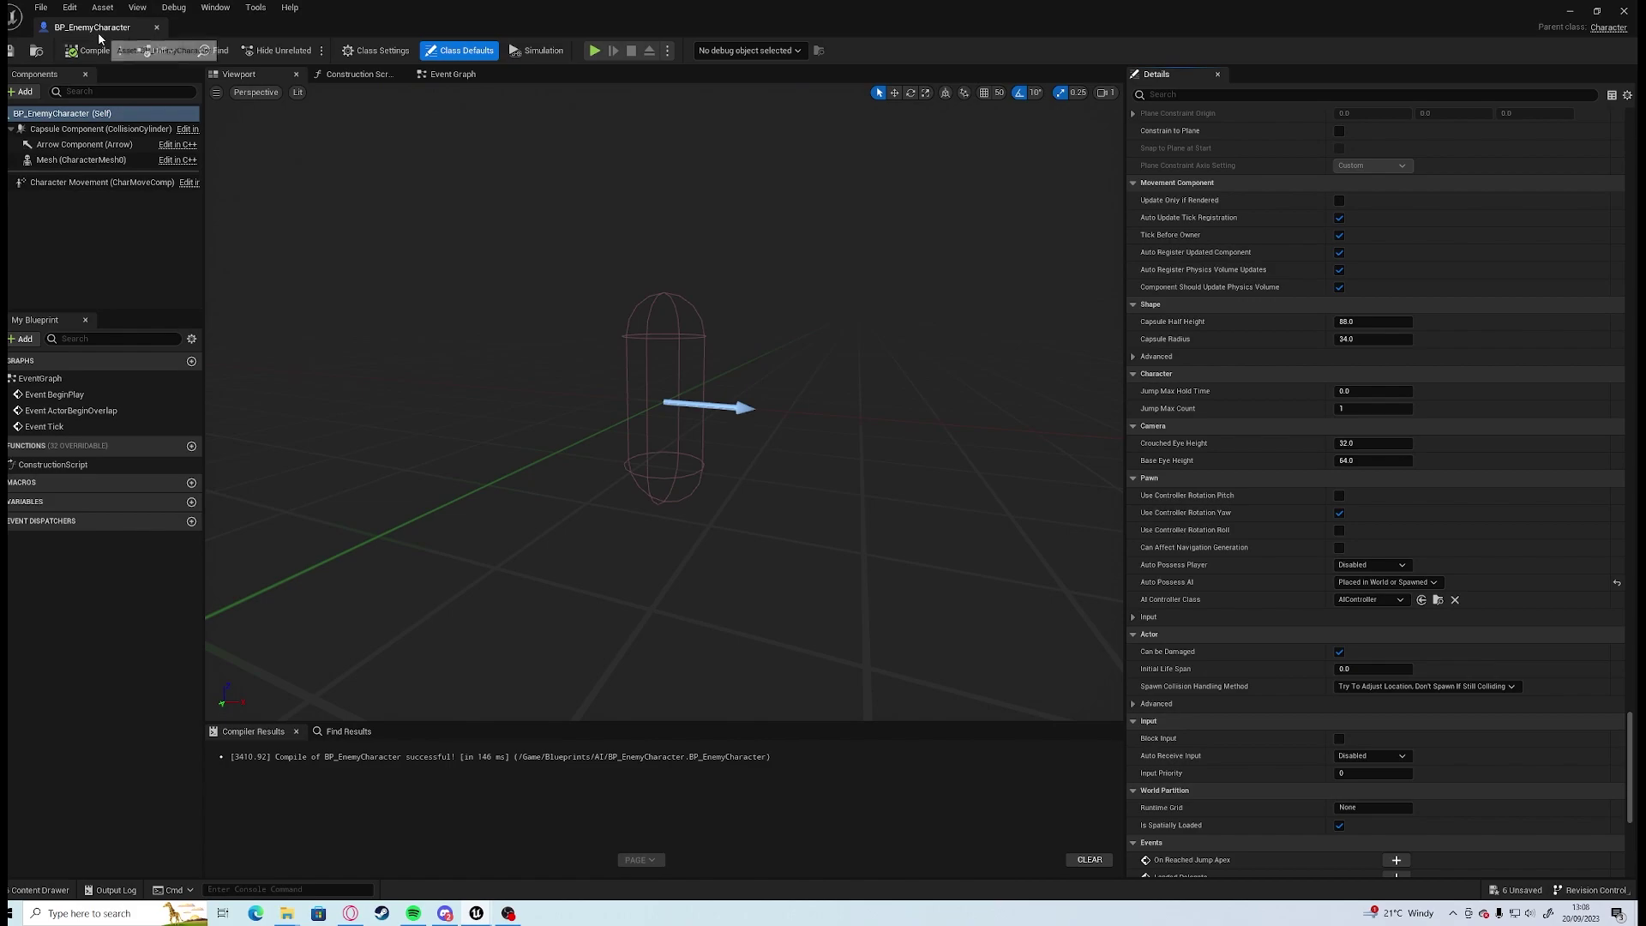
Dock the BP_EnemyCharacter editor beside the level's tabs and create an AIController-based blueprint named AICon_Controller in the AI folder.
{"action": "left_click_drag", "start_coordinate": [98, 31], "coordinate": [372, 39]}
{"action": "key", "text": "ctrl+space"}
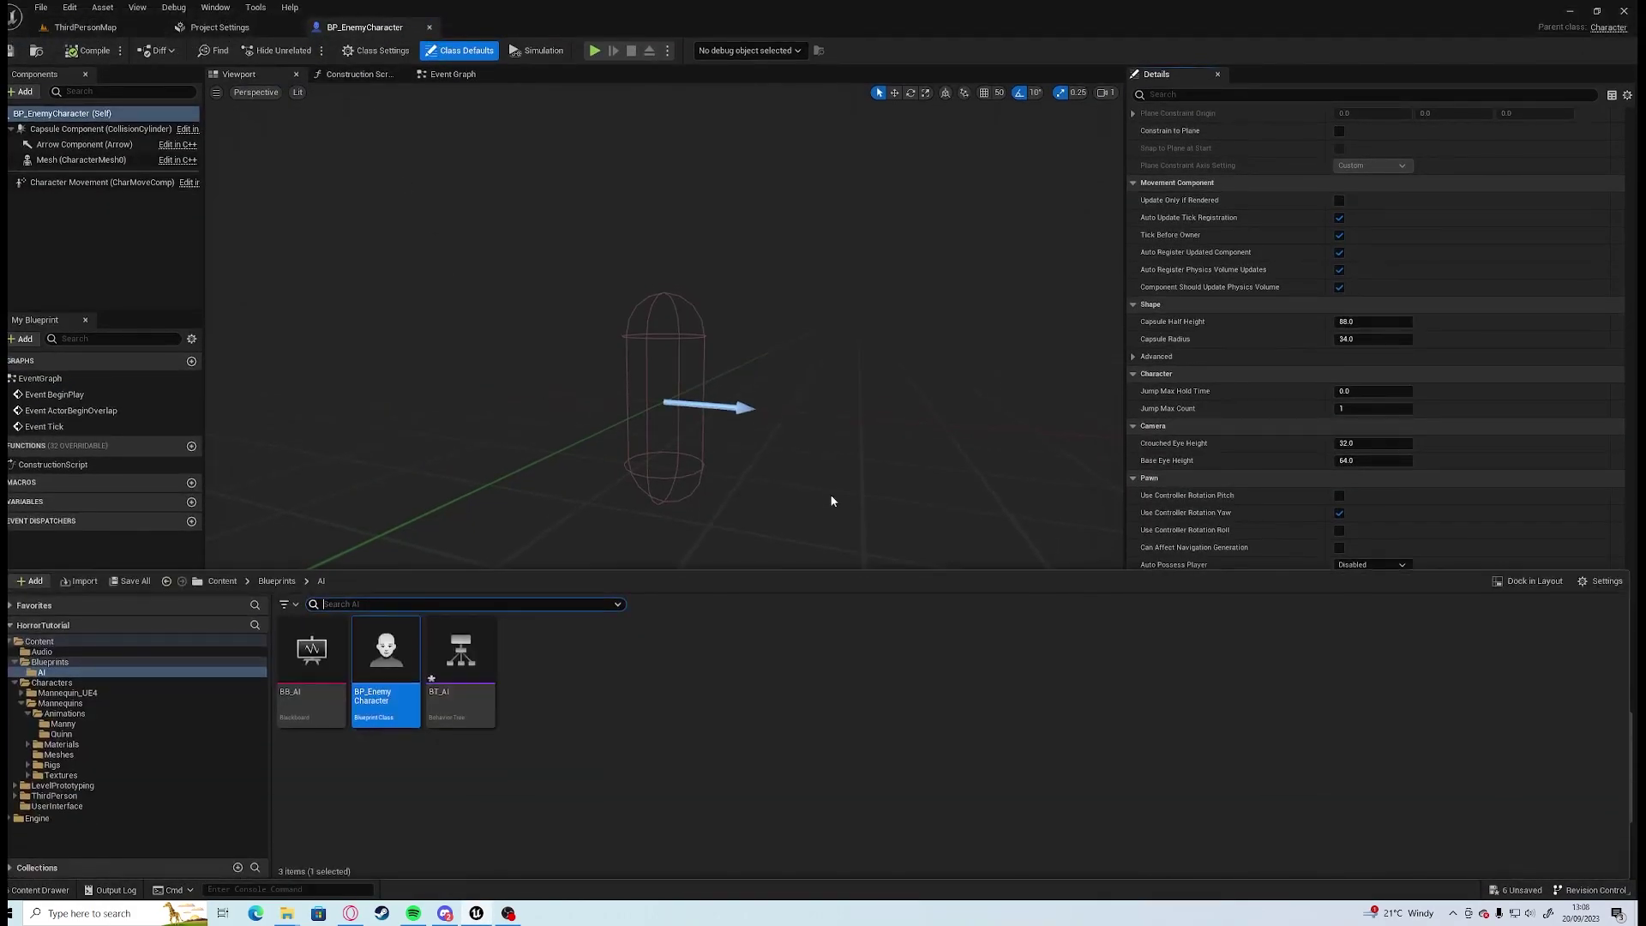
{"action": "right_click", "coordinate": [574, 704]}
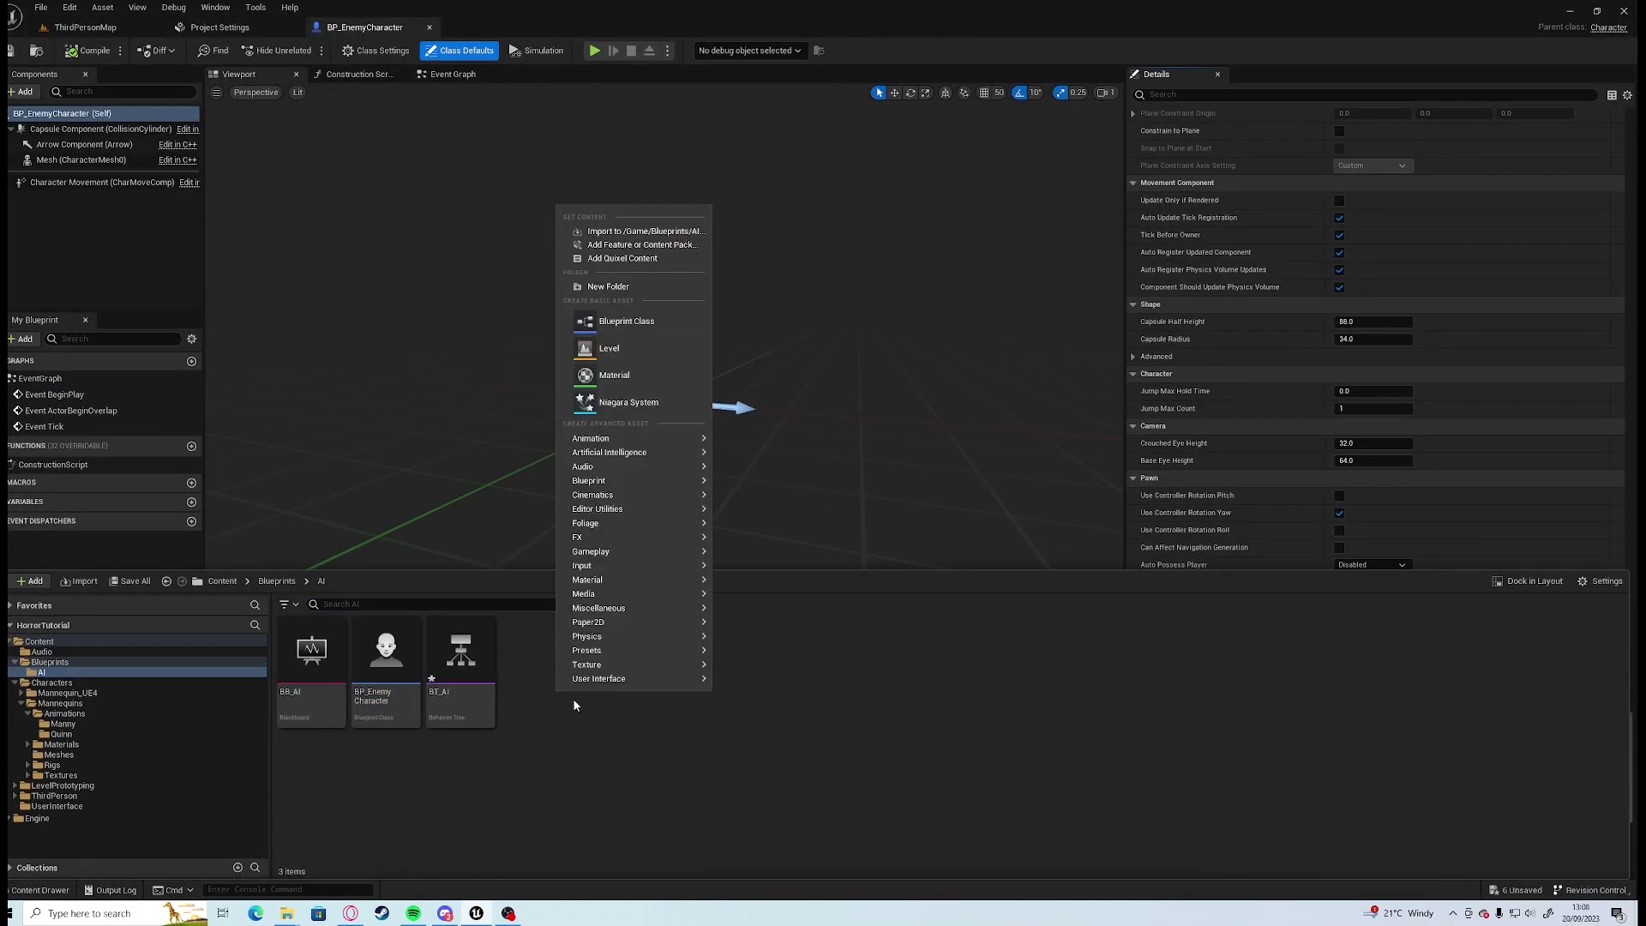
{"action": "left_click", "coordinate": [624, 321]}
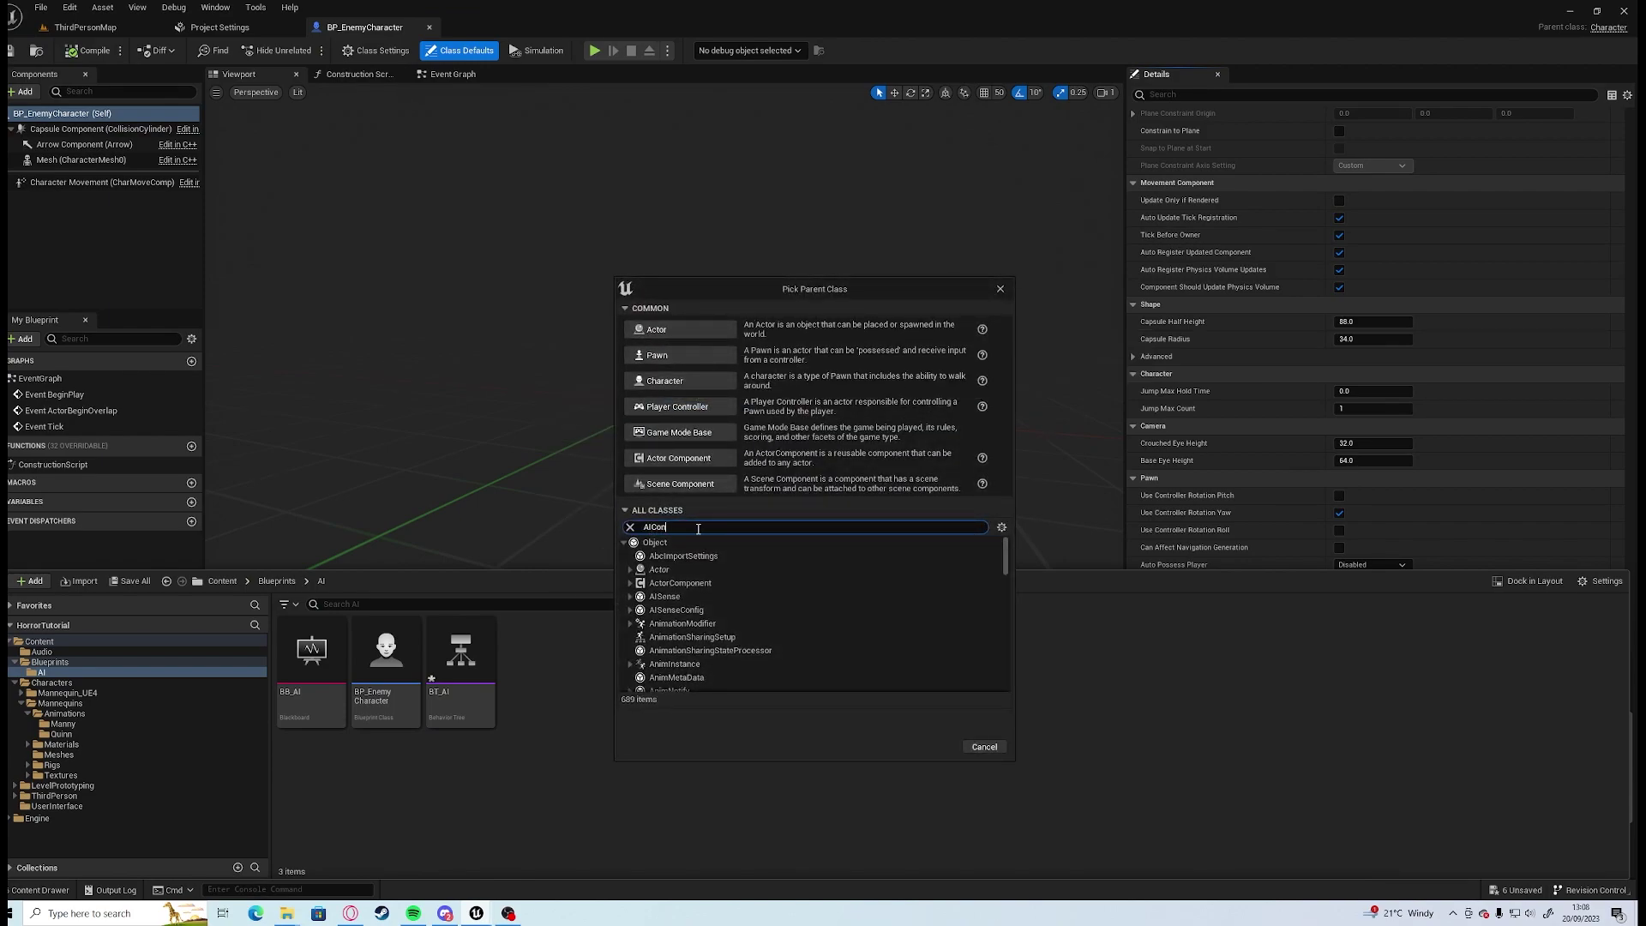
{"action": "type", "text": "AICon"}
{"action": "left_click", "coordinate": [686, 583]}
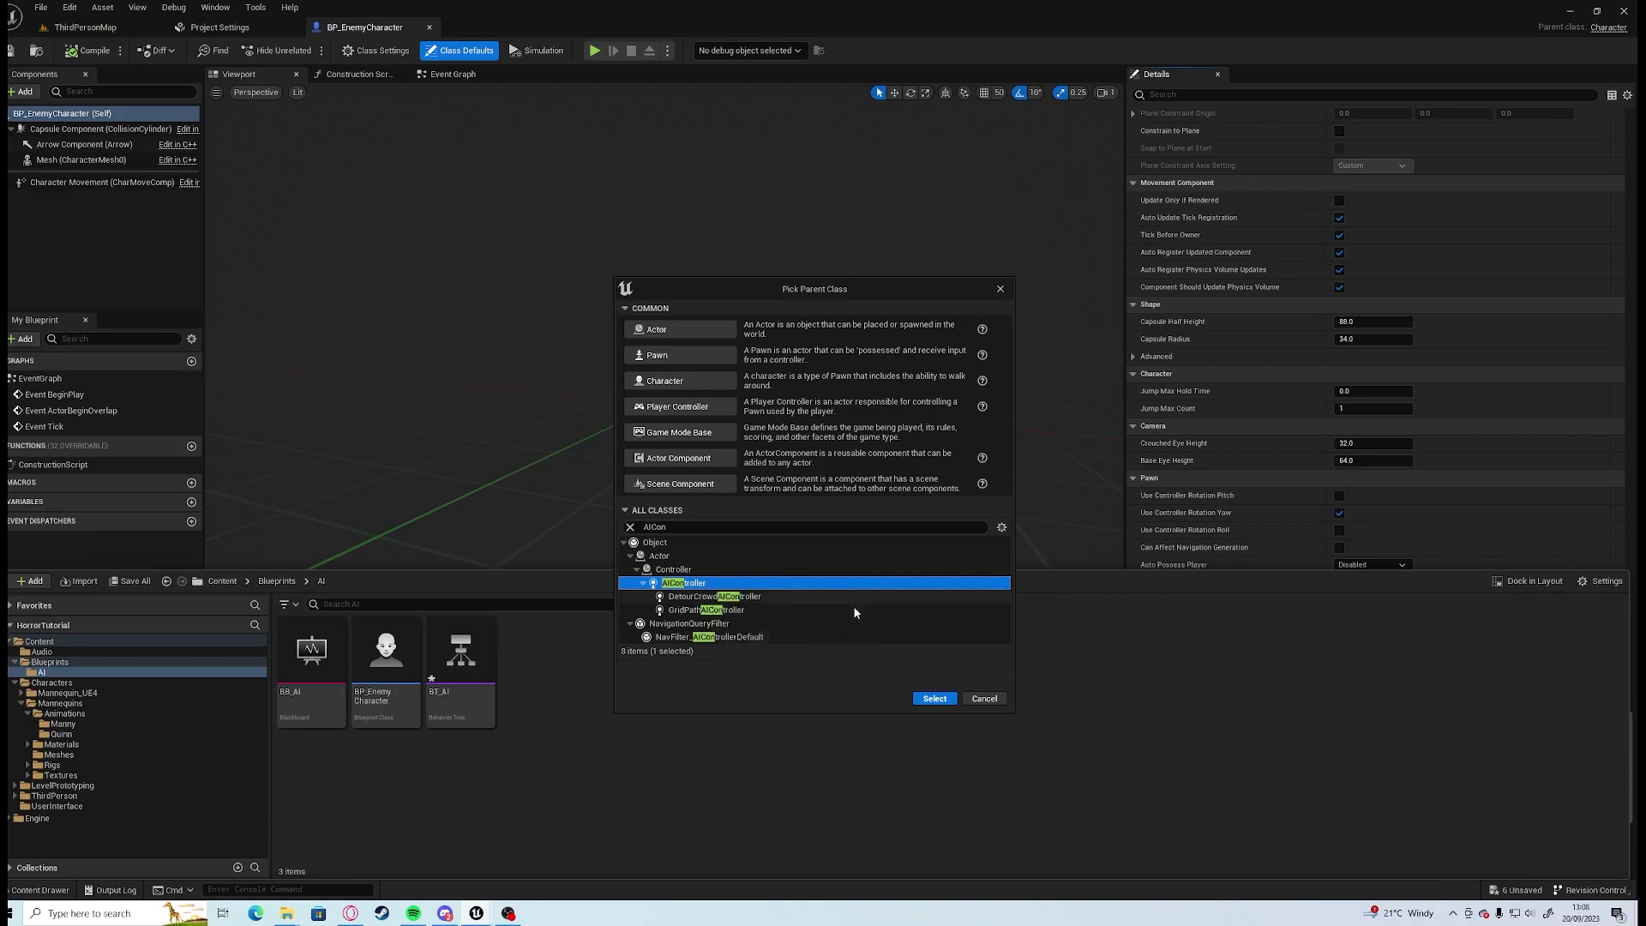
{"action": "left_click", "coordinate": [937, 698]}
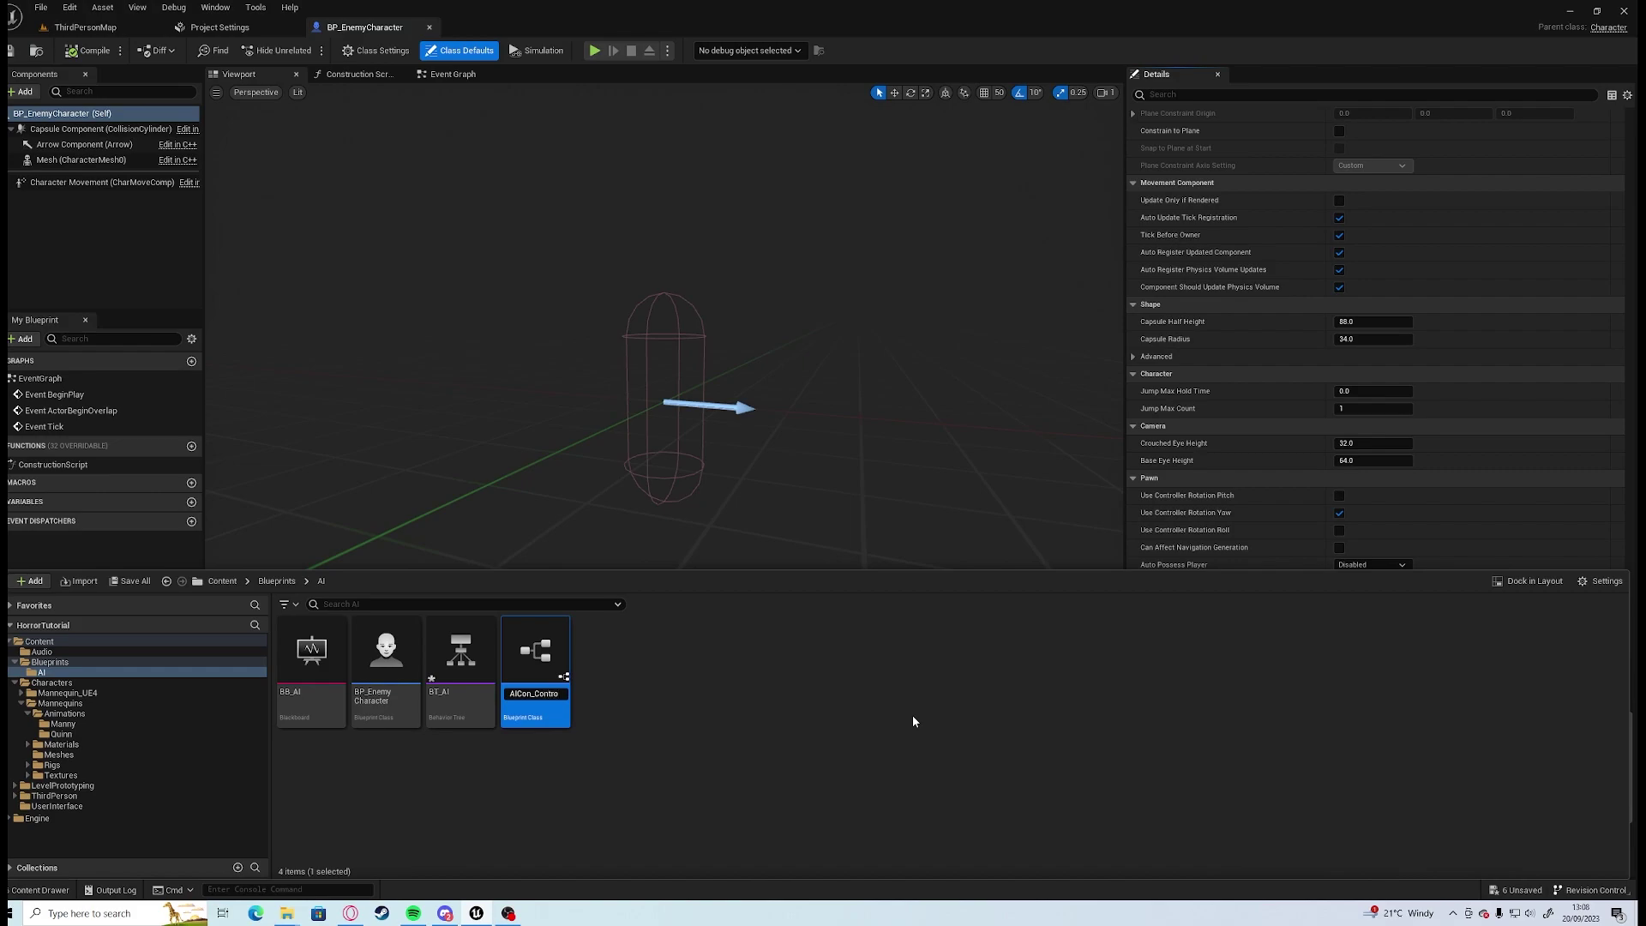
{"action": "key", "text": "Return"}
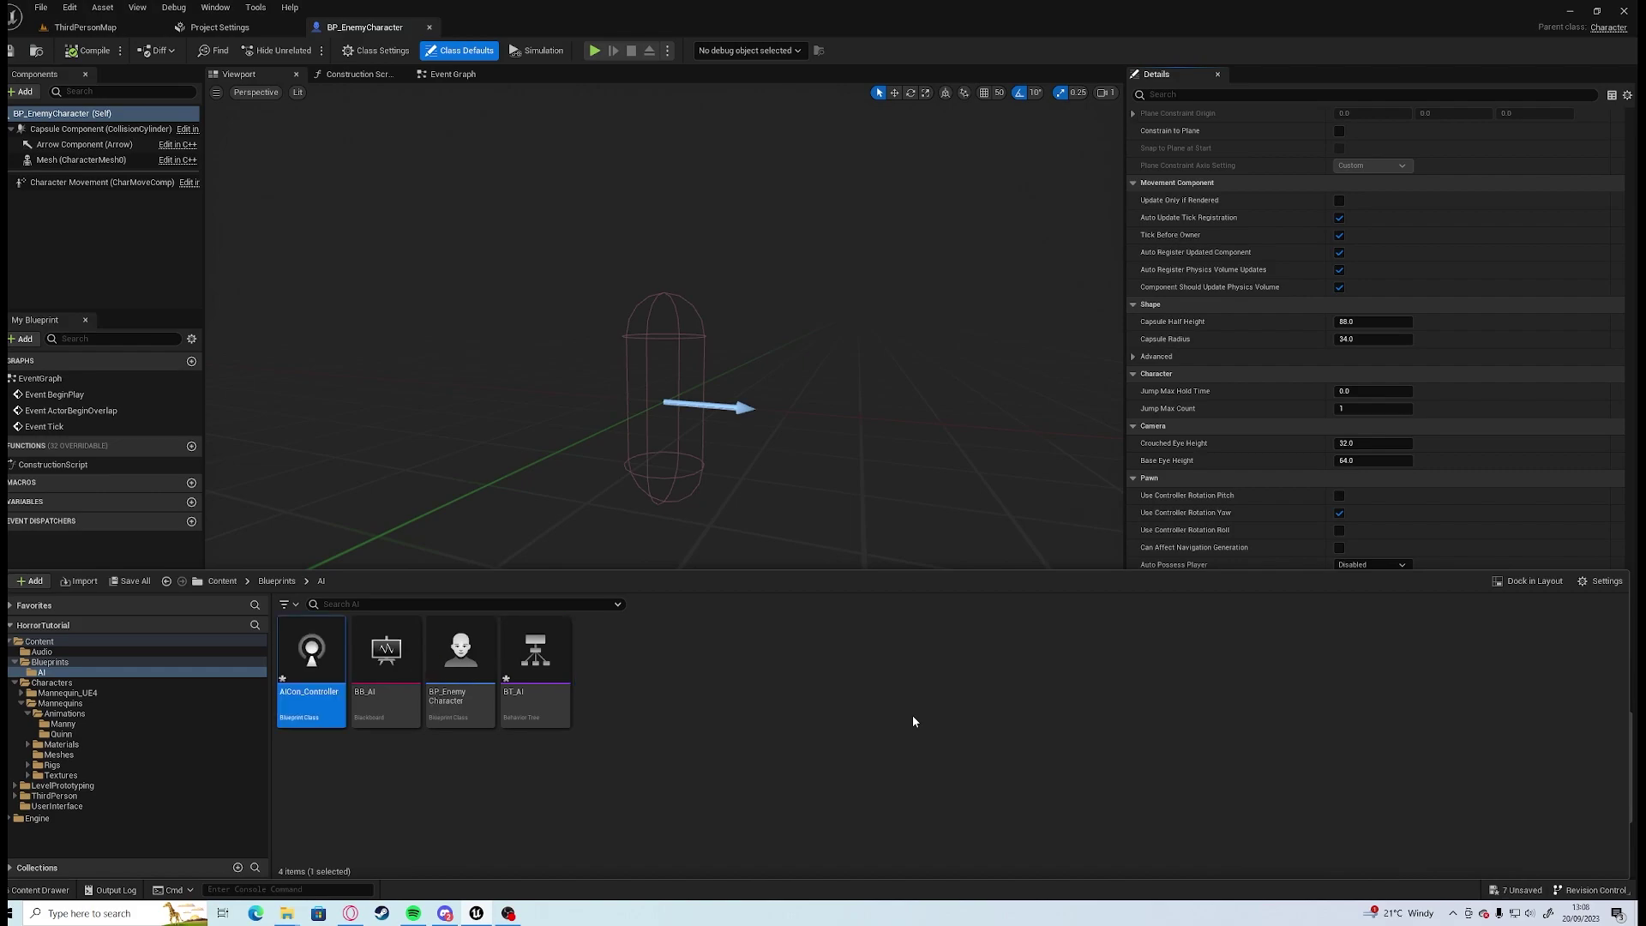
Set the AI Controller Class of BP_EnemyCharacter to AICon_Controller, then compile and save the blueprint.
{"action": "left_click", "coordinate": [1541, 463]}
{"action": "left_click", "coordinate": [1399, 601]}
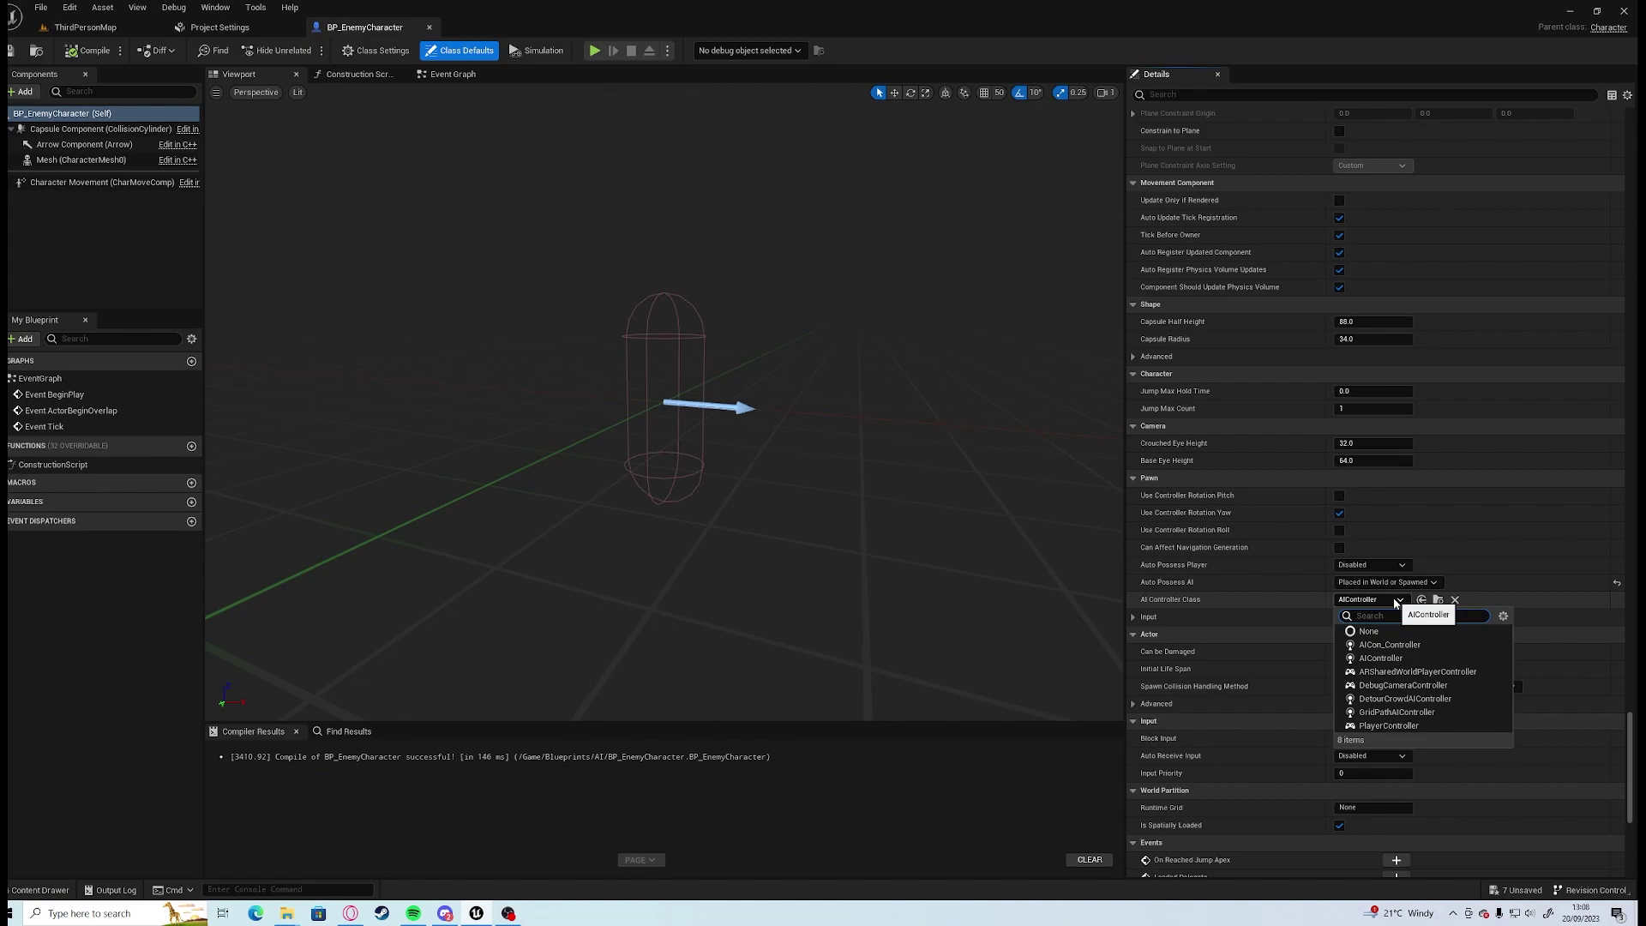
{"action": "left_click", "coordinate": [1410, 640]}
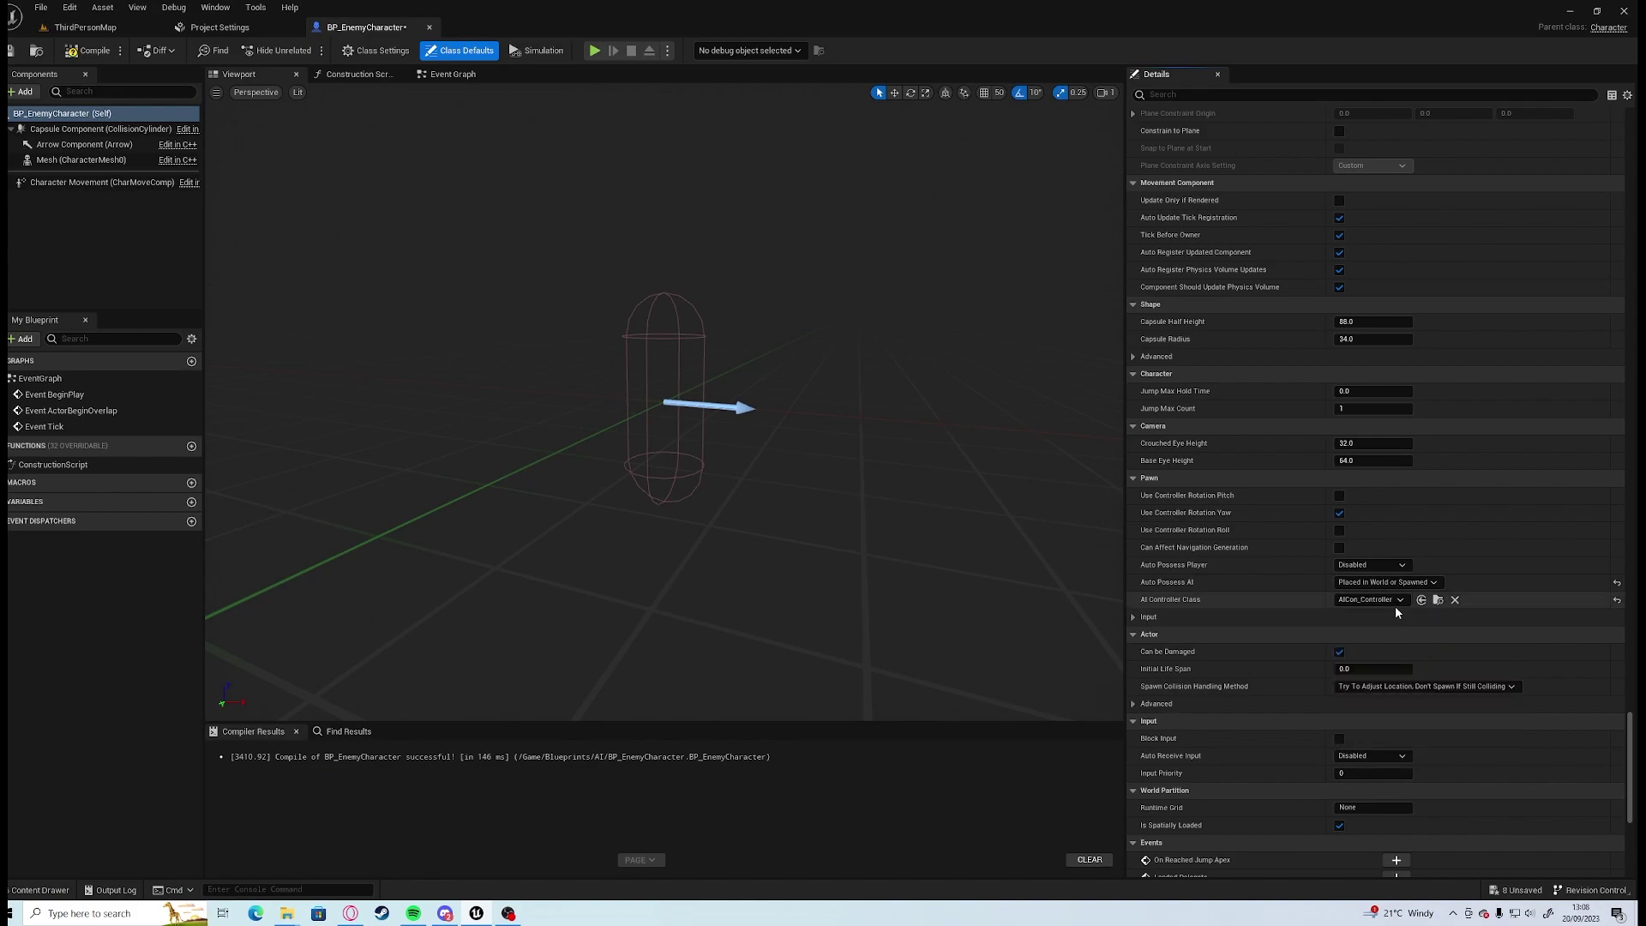
{"action": "left_click", "coordinate": [89, 50]}
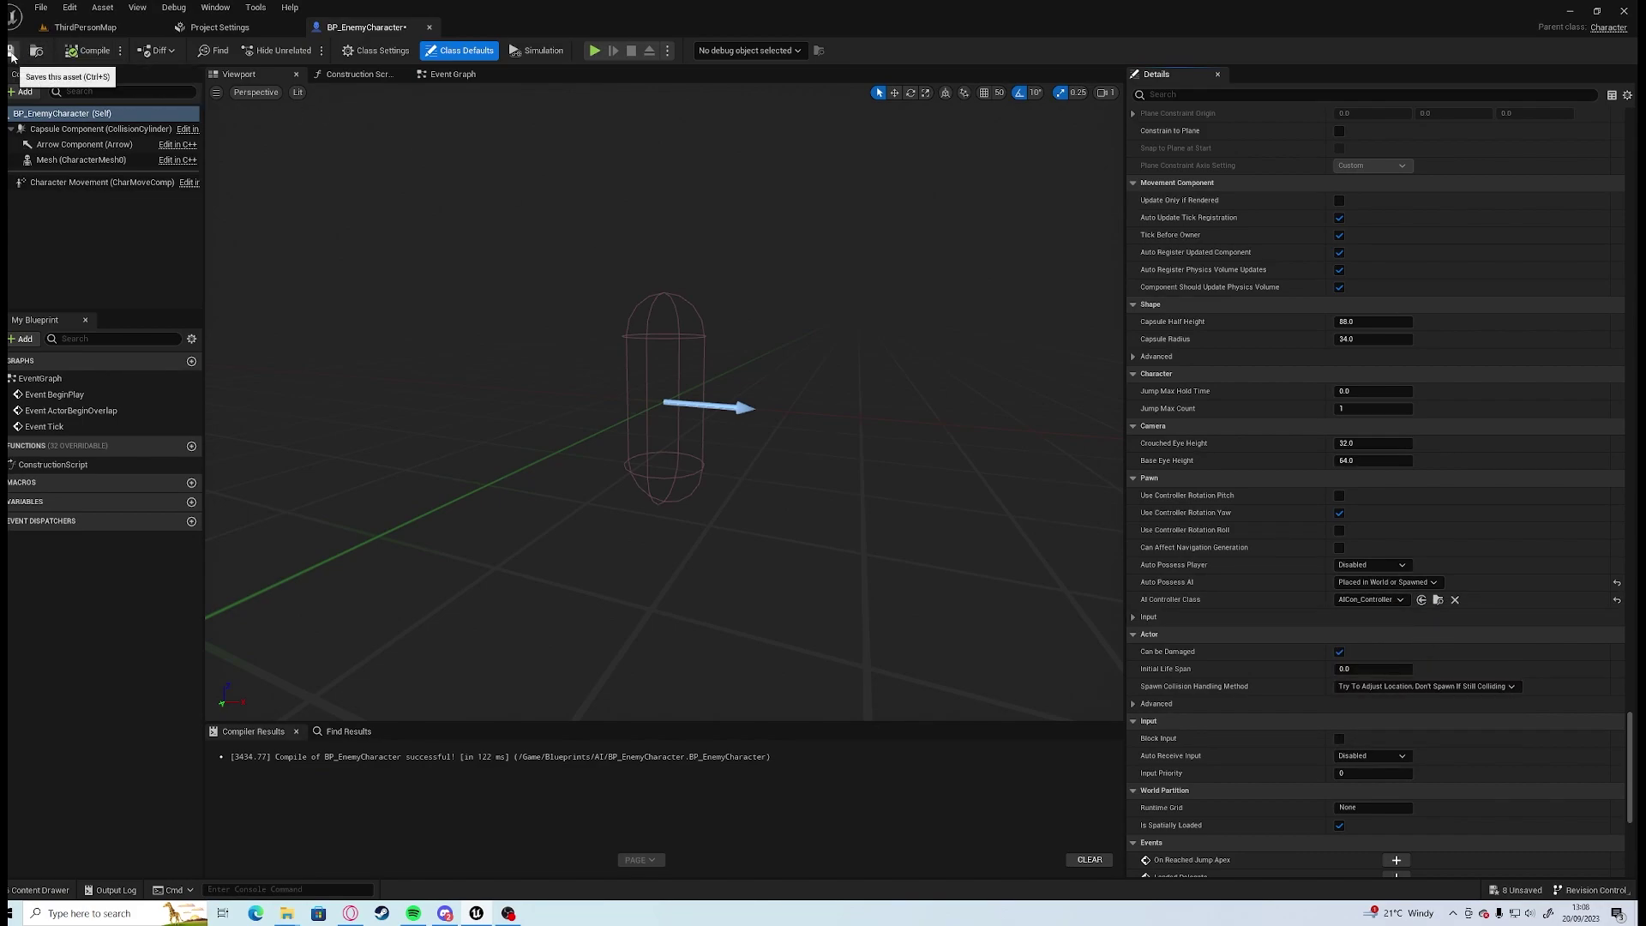
{"action": "left_click", "coordinate": [12, 52]}
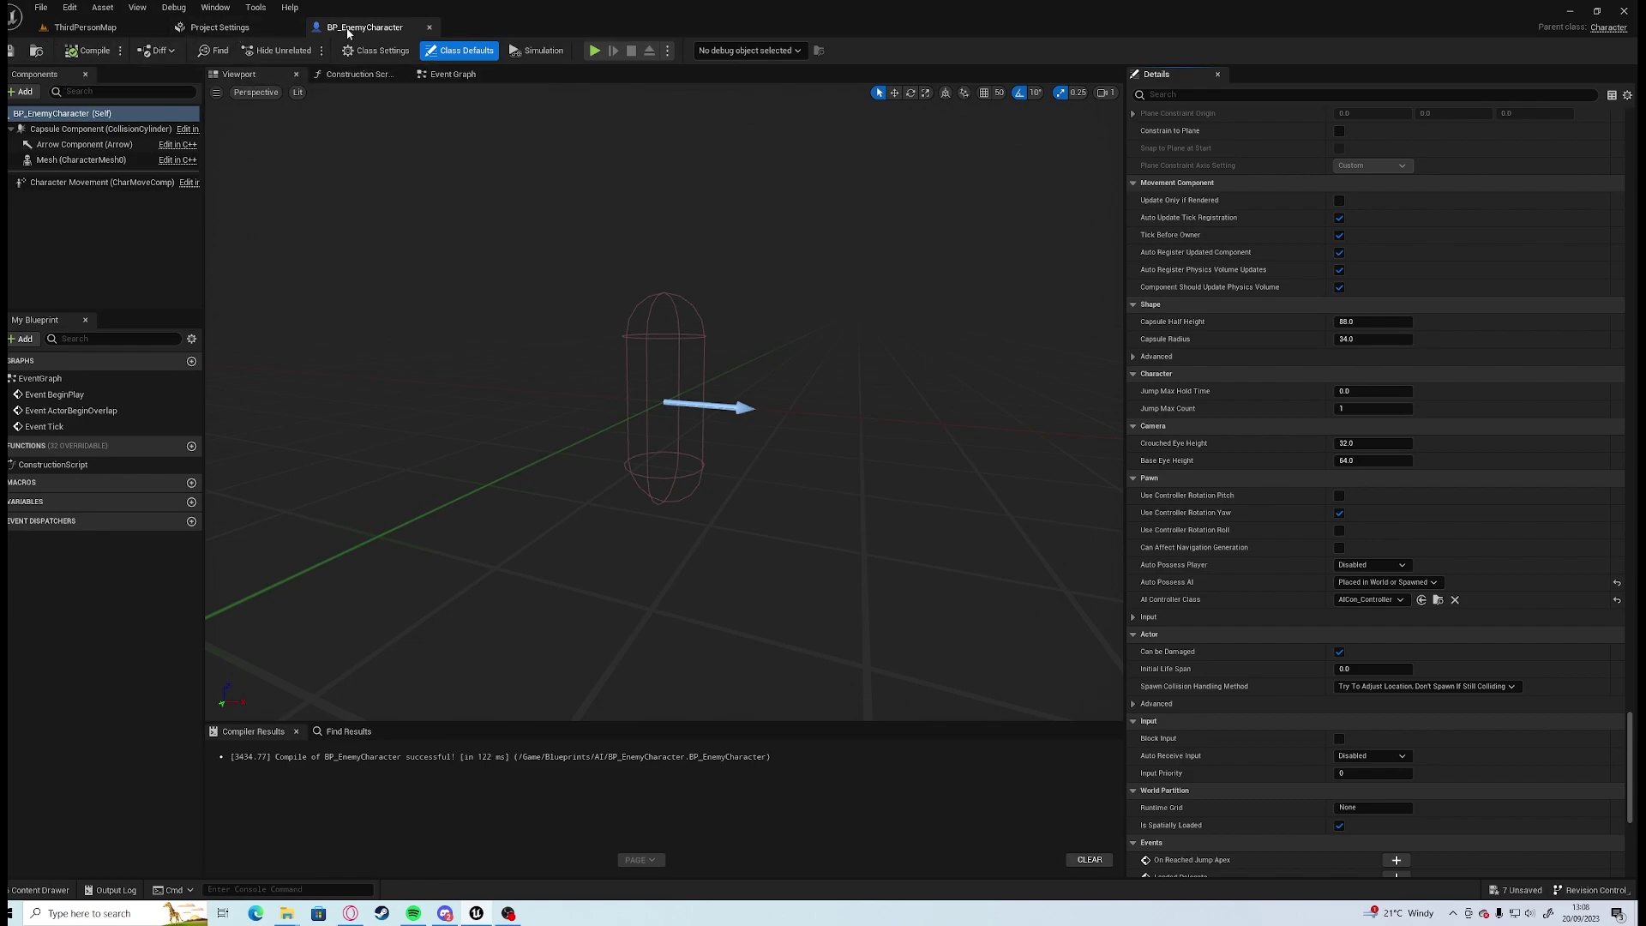
Assign SKM_Manny as the skeletal mesh asset of the enemy character's Mesh component.
{"action": "left_click", "coordinate": [81, 159]}
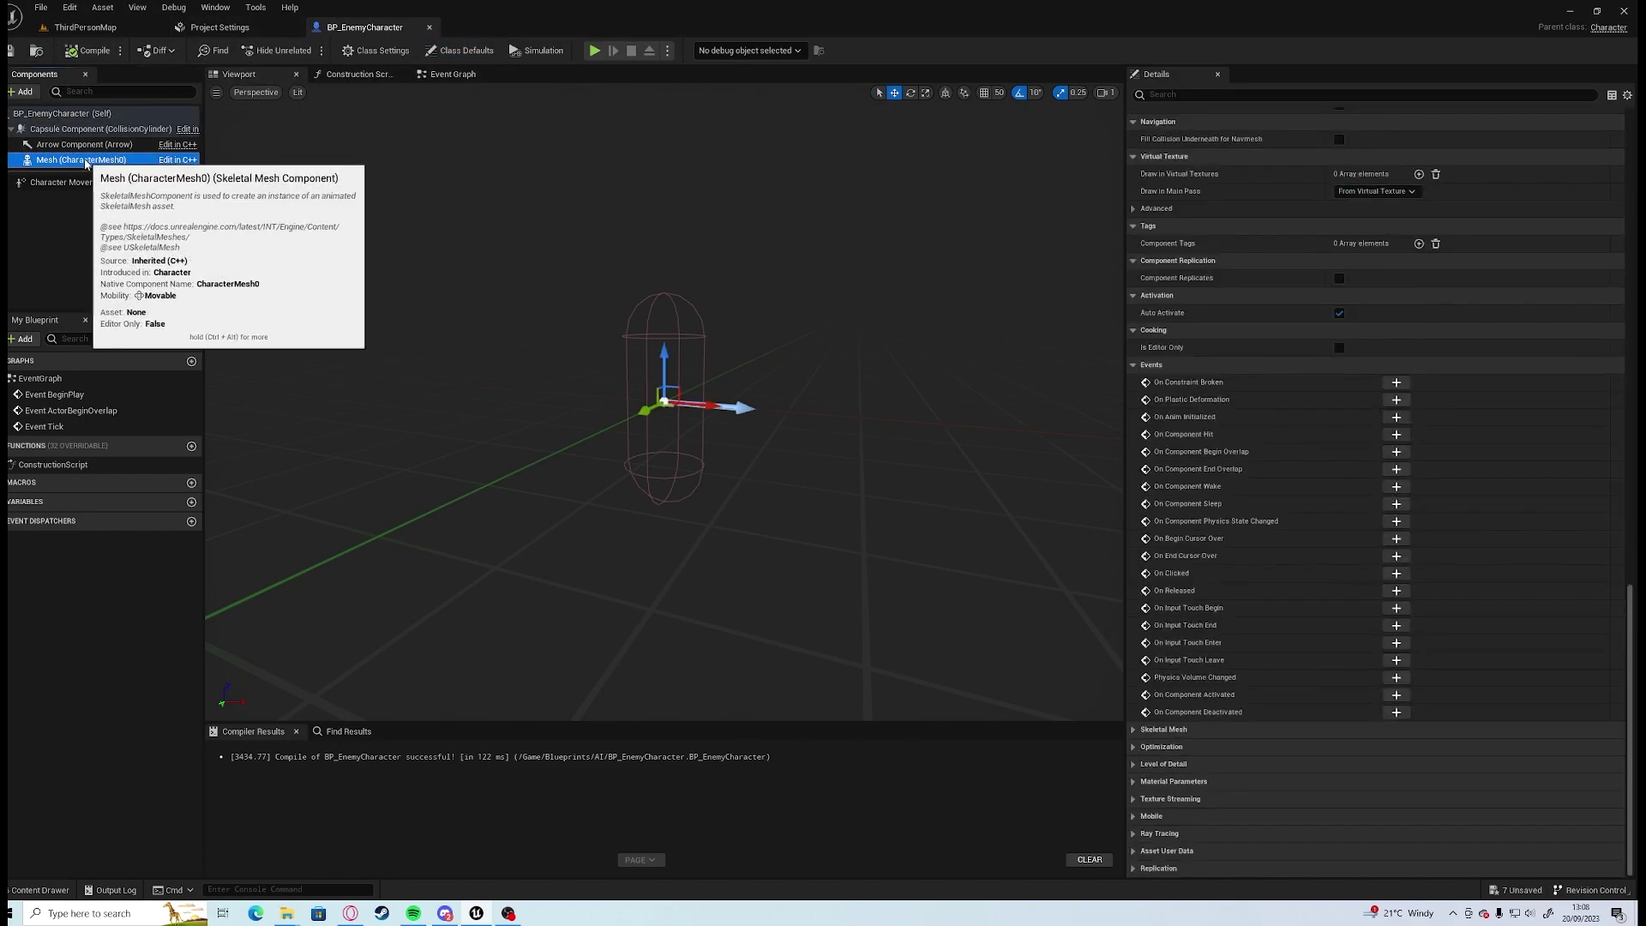
{"action": "scroll", "coordinate": [1414, 379], "scroll_direction": "down", "scroll_amount": 3}
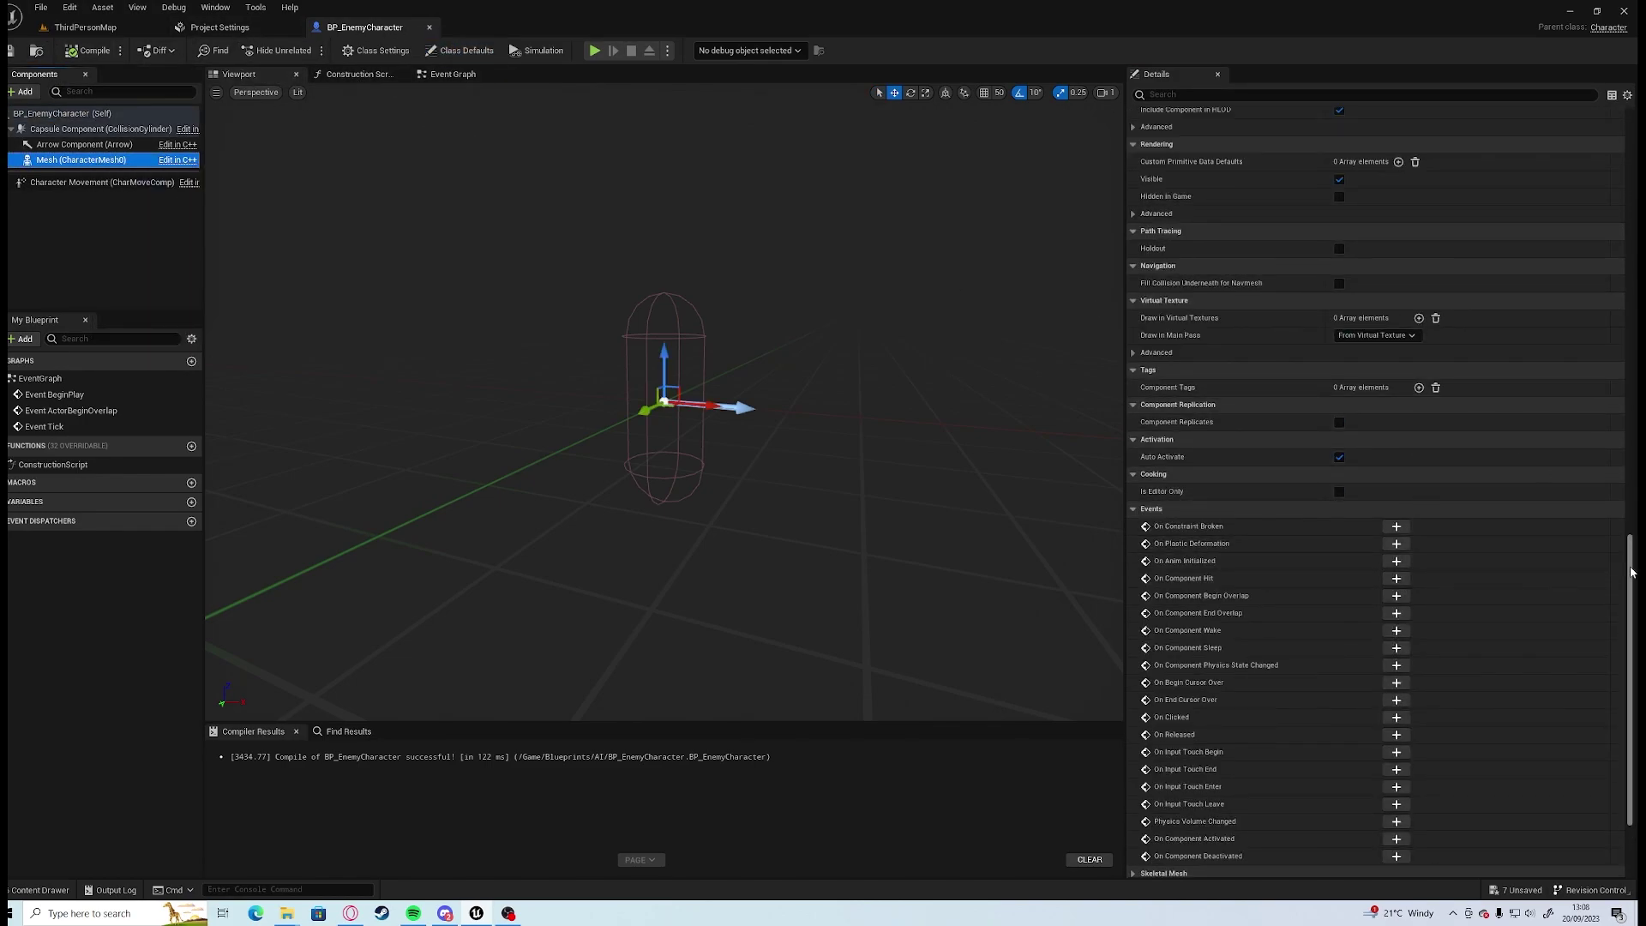
{"action": "left_click_drag", "start_coordinate": [1628, 562], "coordinate": [1625, 124]}
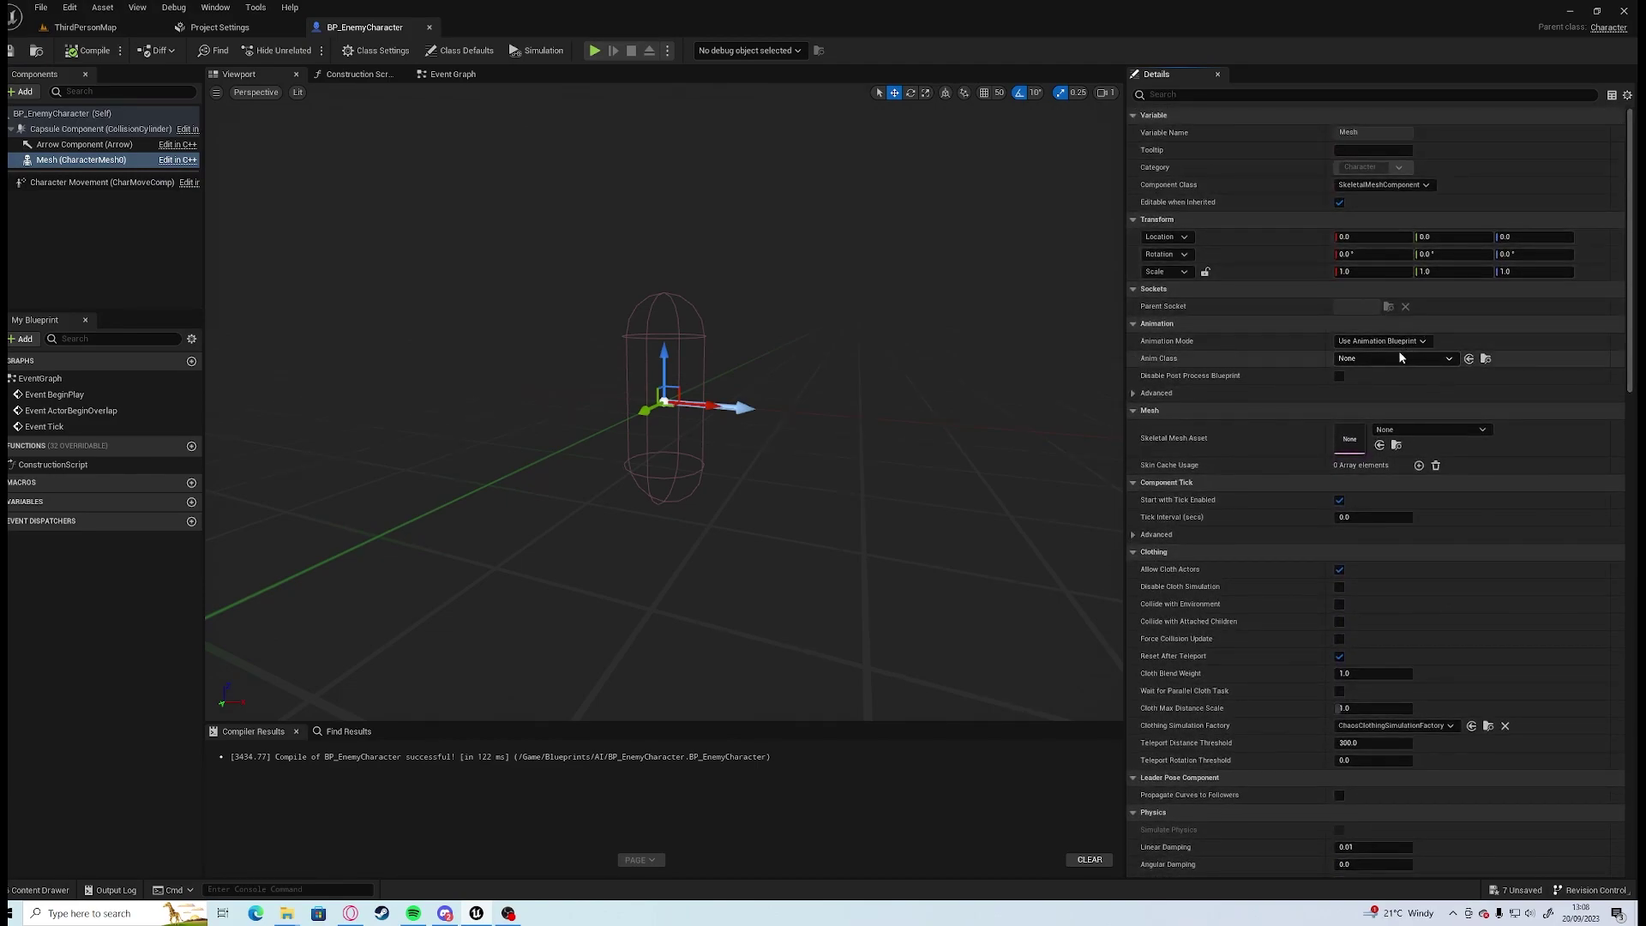
{"action": "left_click", "coordinate": [1411, 428]}
{"action": "type", "text": "ma"}
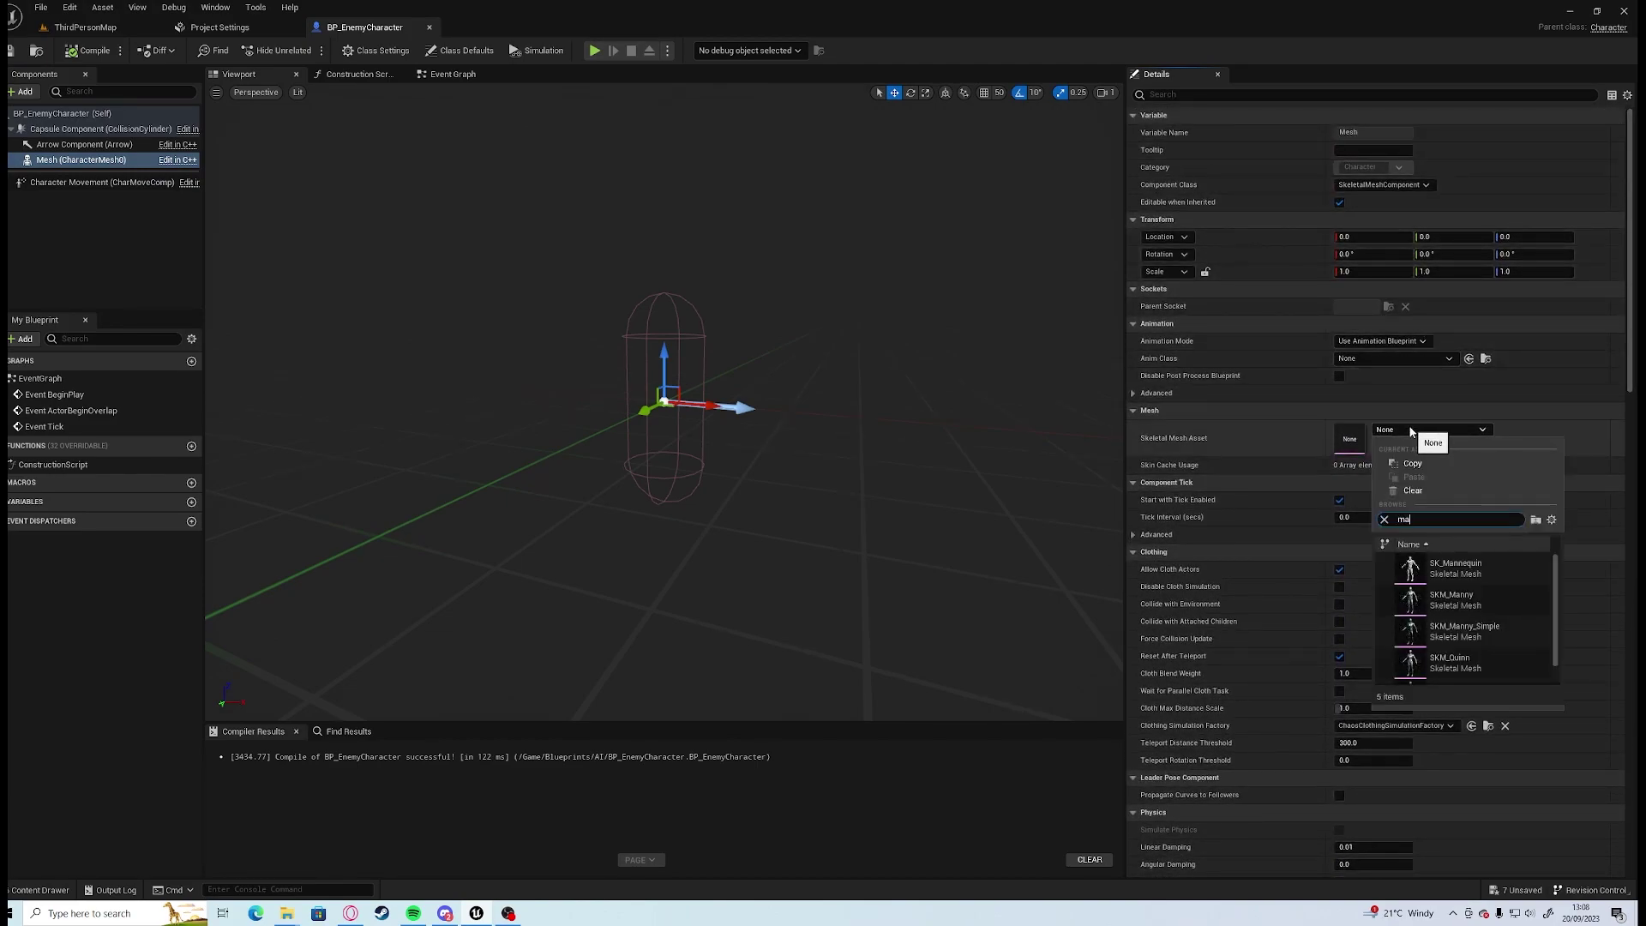
{"action": "type", "text": "nn"}
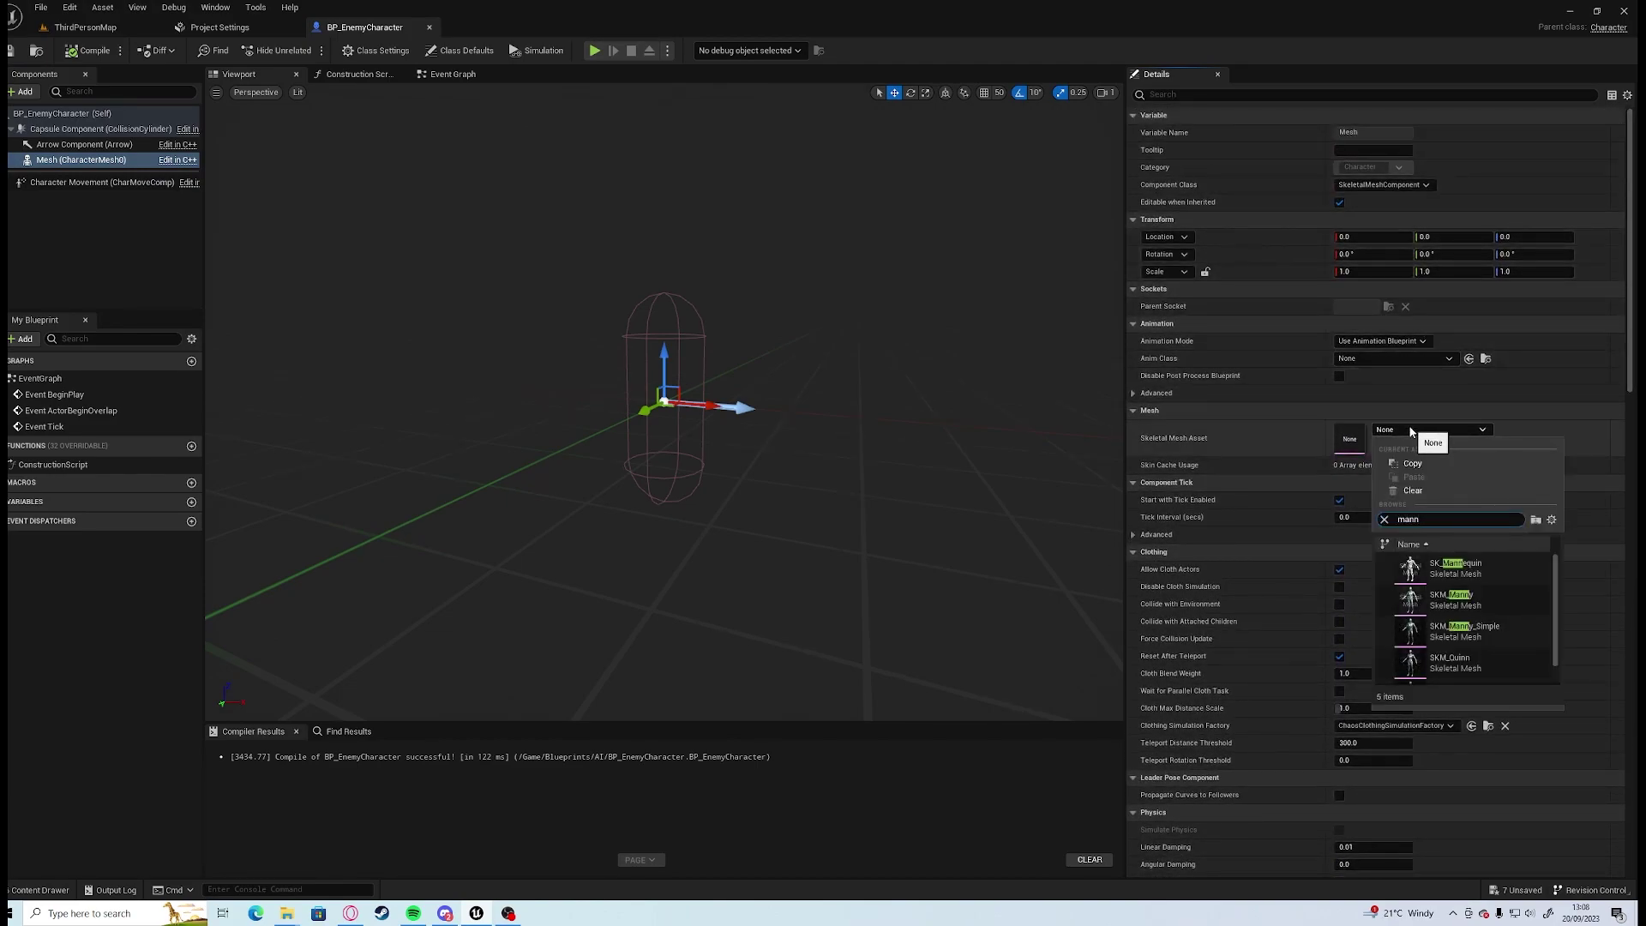
{"action": "left_click", "coordinate": [1501, 607]}
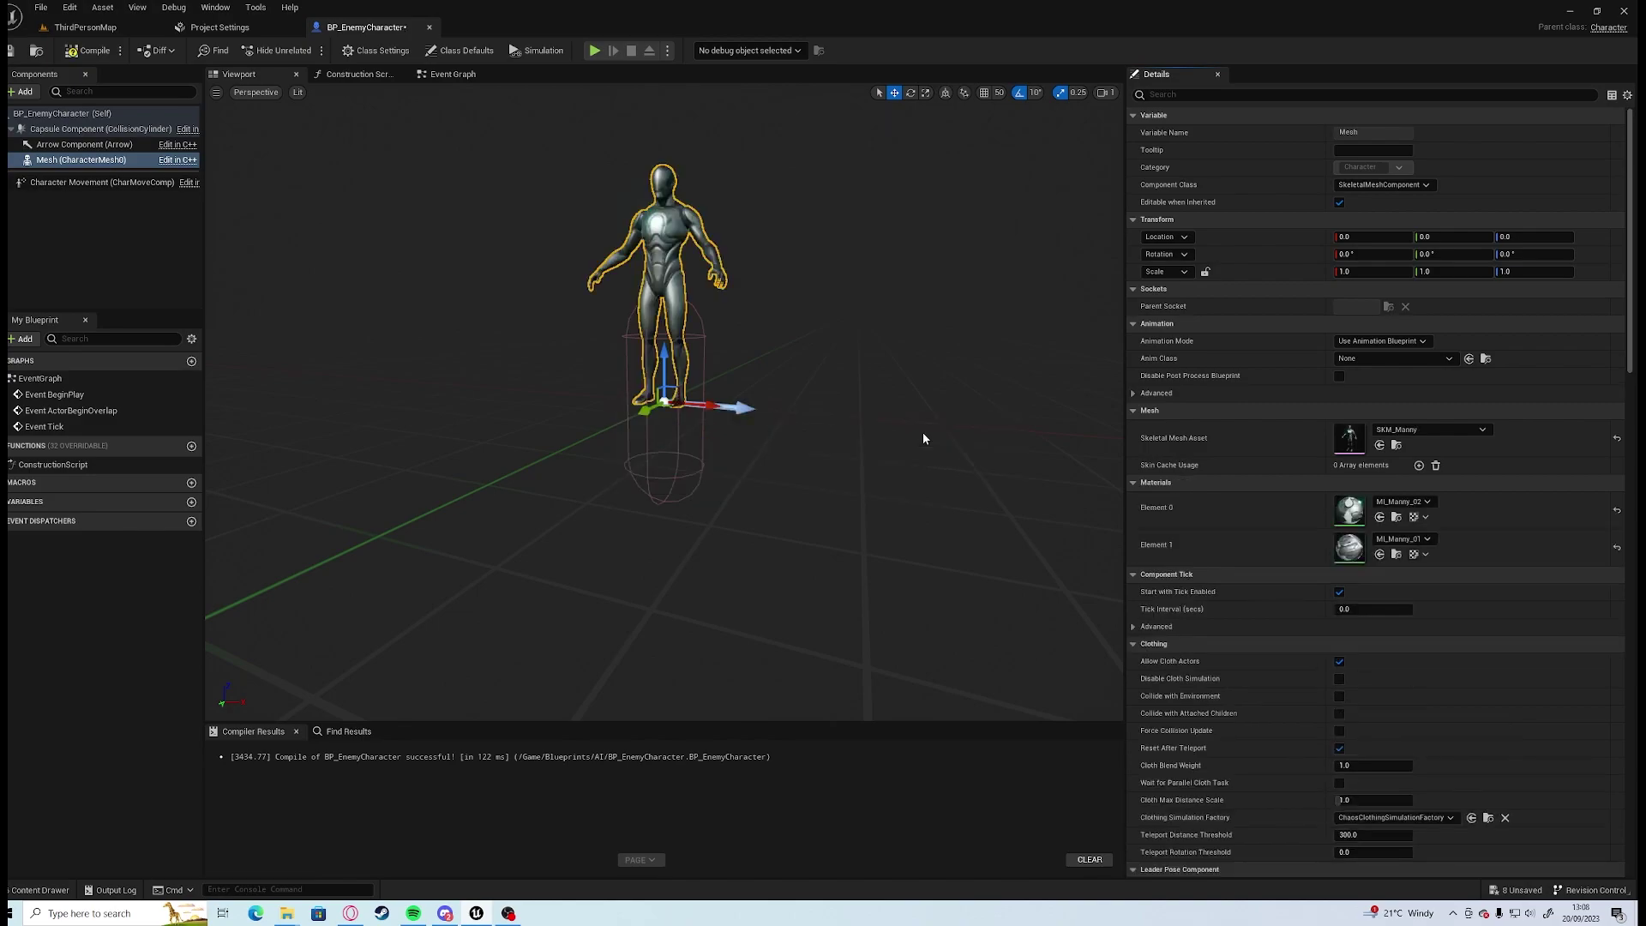
Set the mesh's Z location to -89 and its Z rotation to -90°, and compile the blueprint.
{"action": "left_click", "coordinate": [1530, 237]}
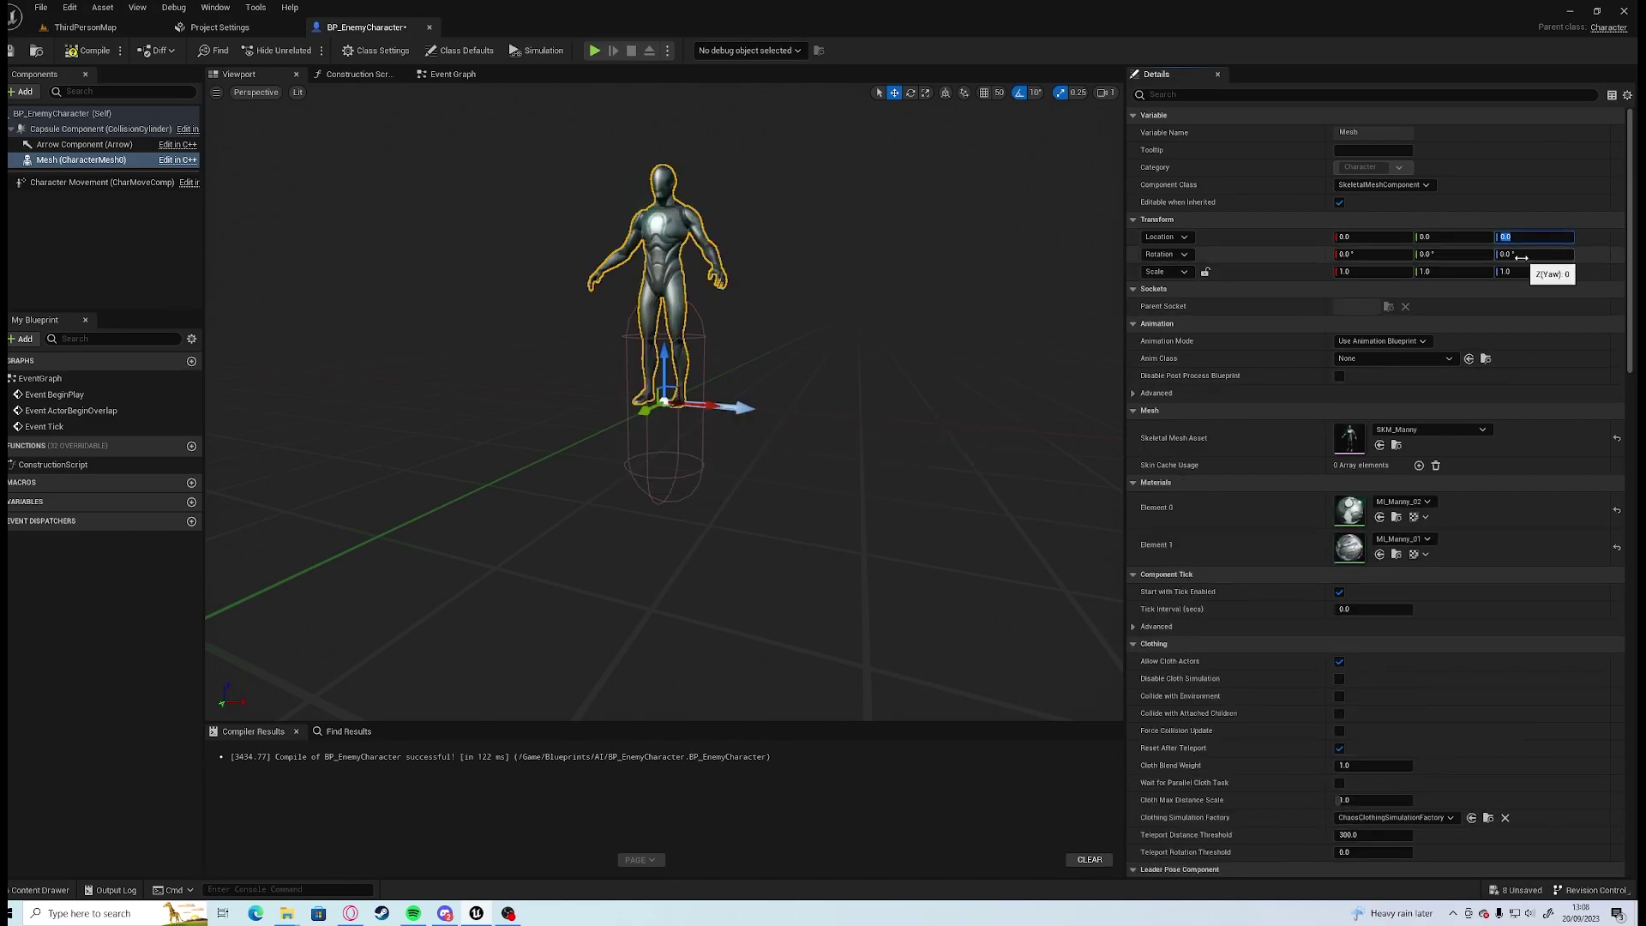
{"action": "type", "text": "-89"}
{"action": "key", "text": "Return"}
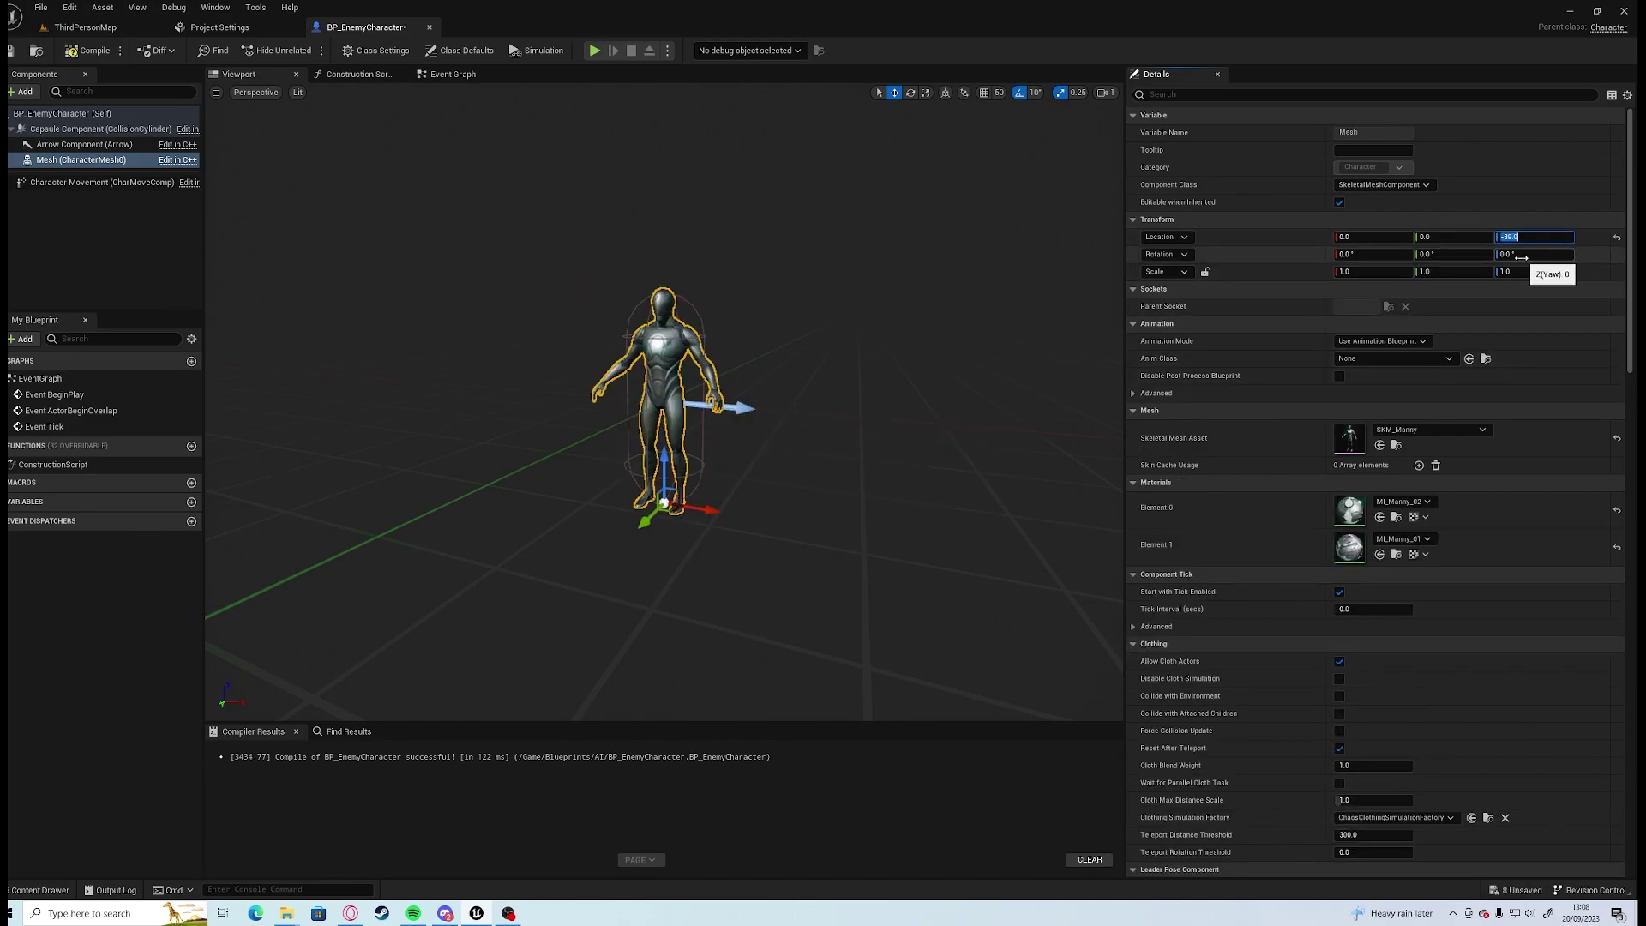
{"action": "left_click", "coordinate": [1522, 255]}
{"action": "type", "text": "90"}
{"action": "key", "text": "Return"}
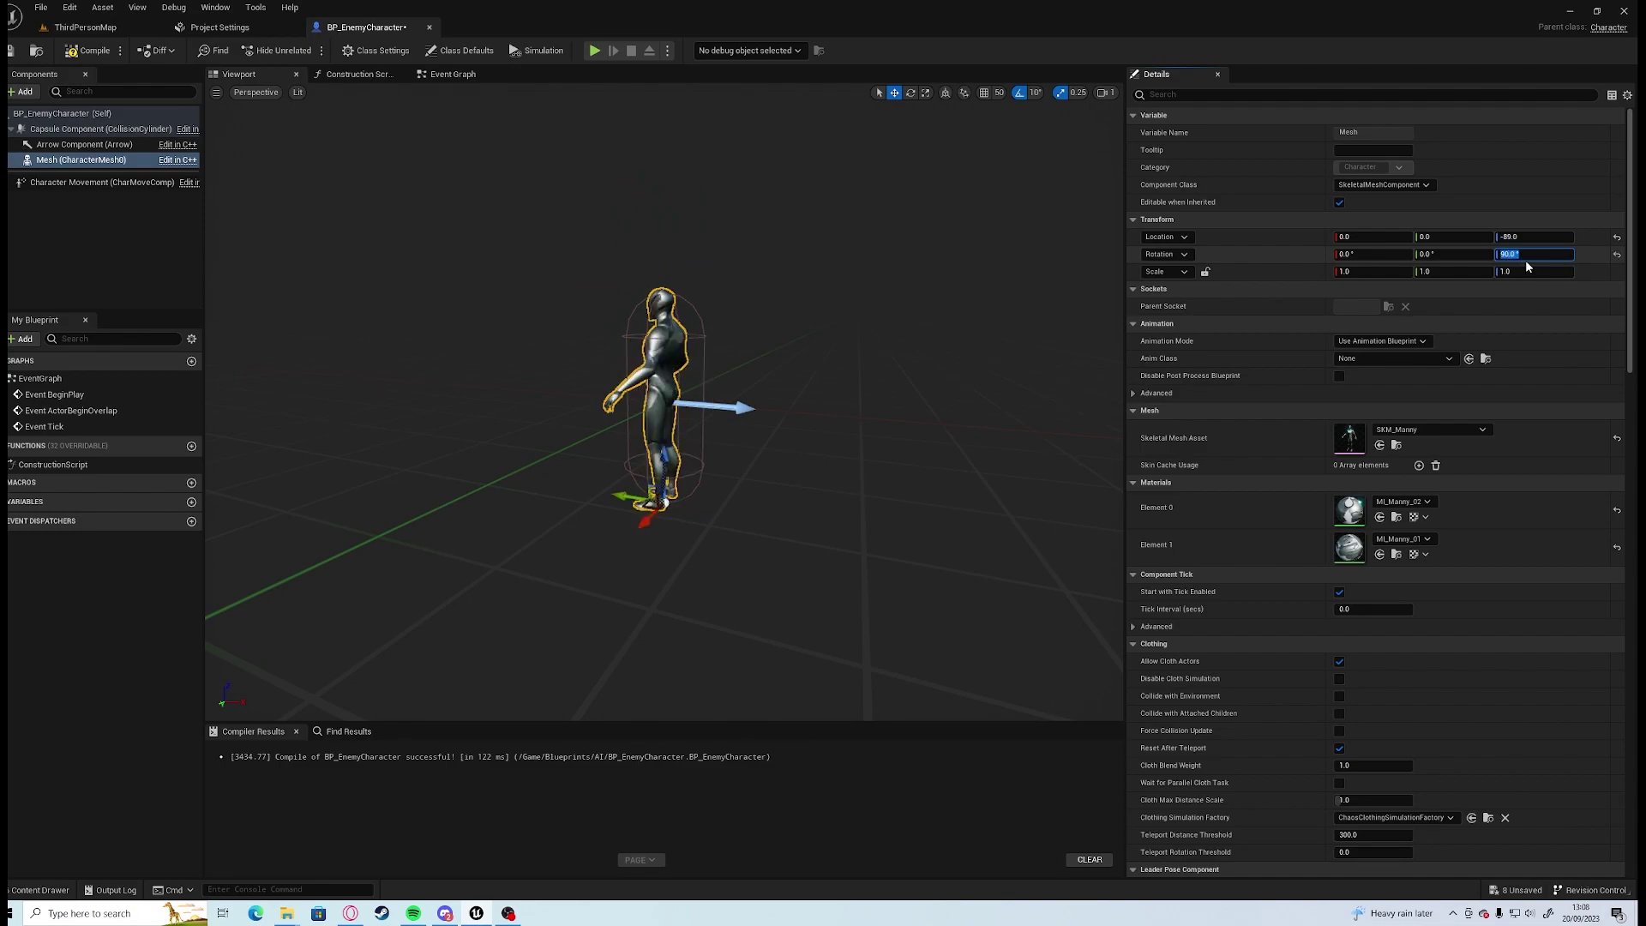
{"action": "type", "text": "-90"}
{"action": "key", "text": "Return"}
{"action": "key", "text": "F7"}
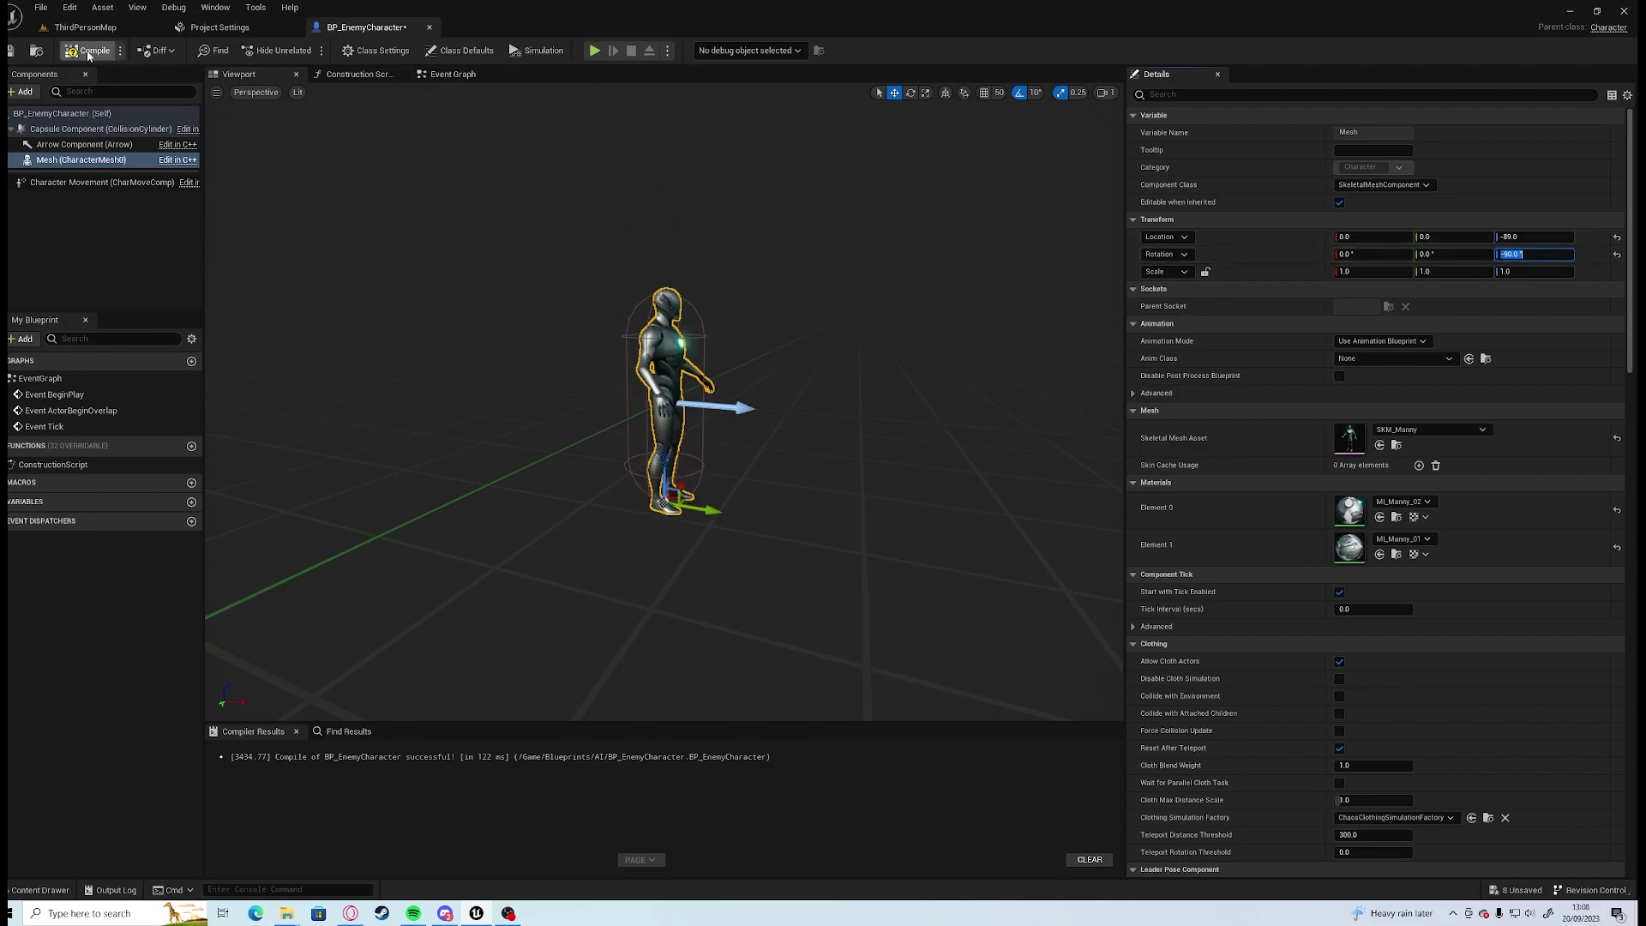
Set the mesh's Anim Class to ABP_Manny, then compile and save the enemy blueprint.
{"action": "left_click", "coordinate": [1401, 358]}
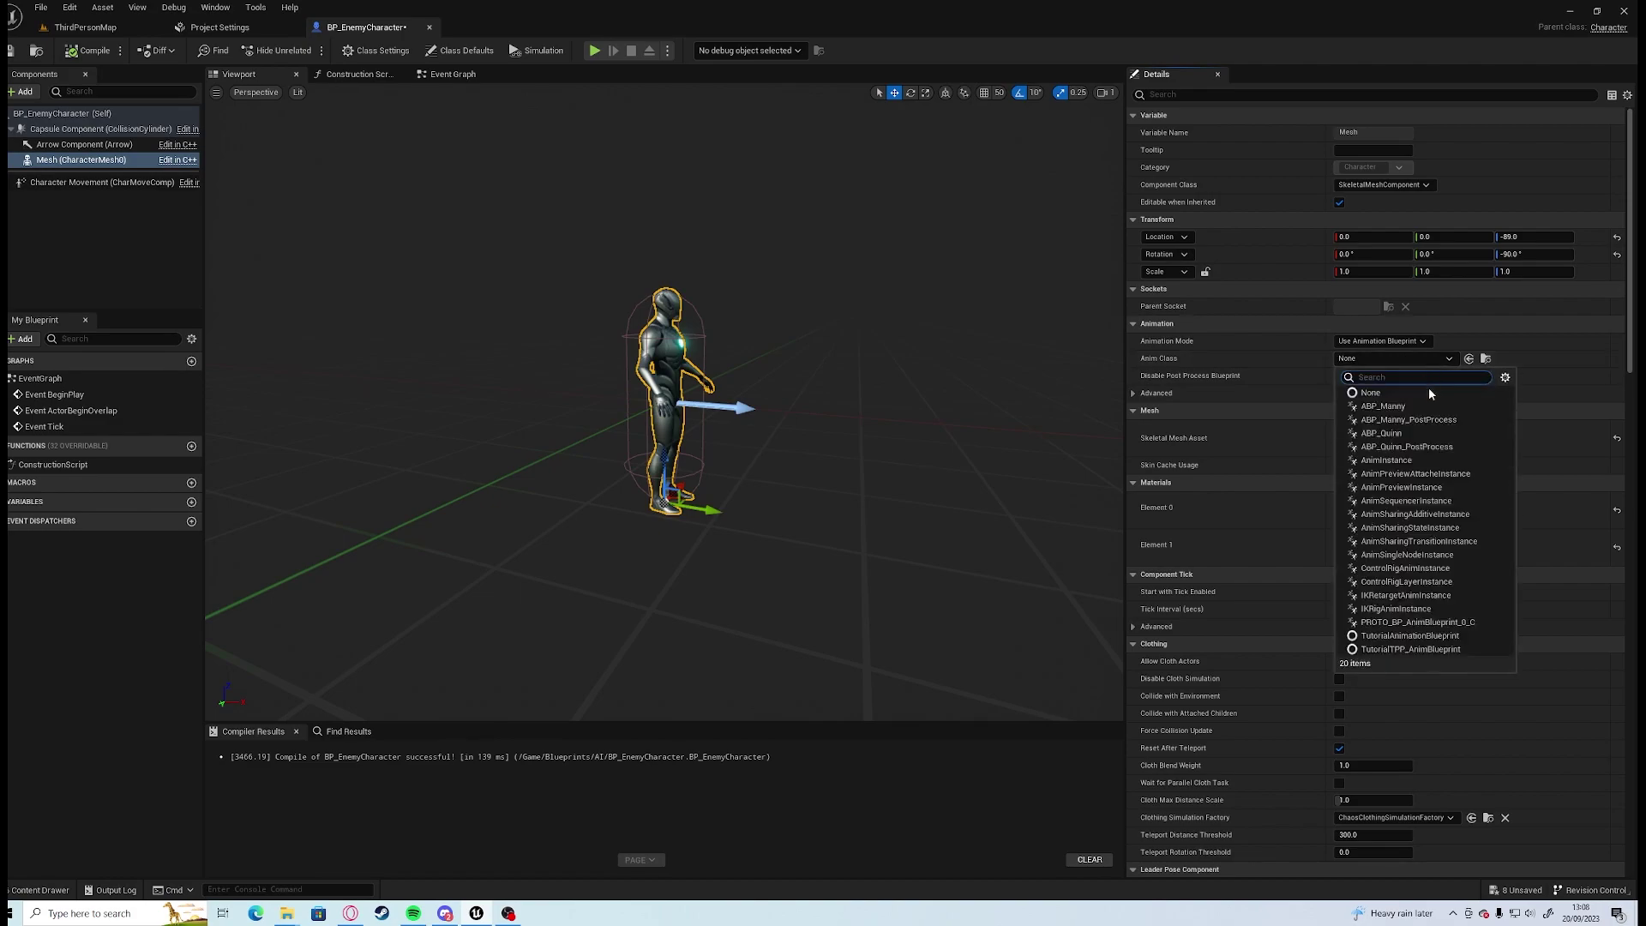
{"action": "left_click", "coordinate": [1415, 407]}
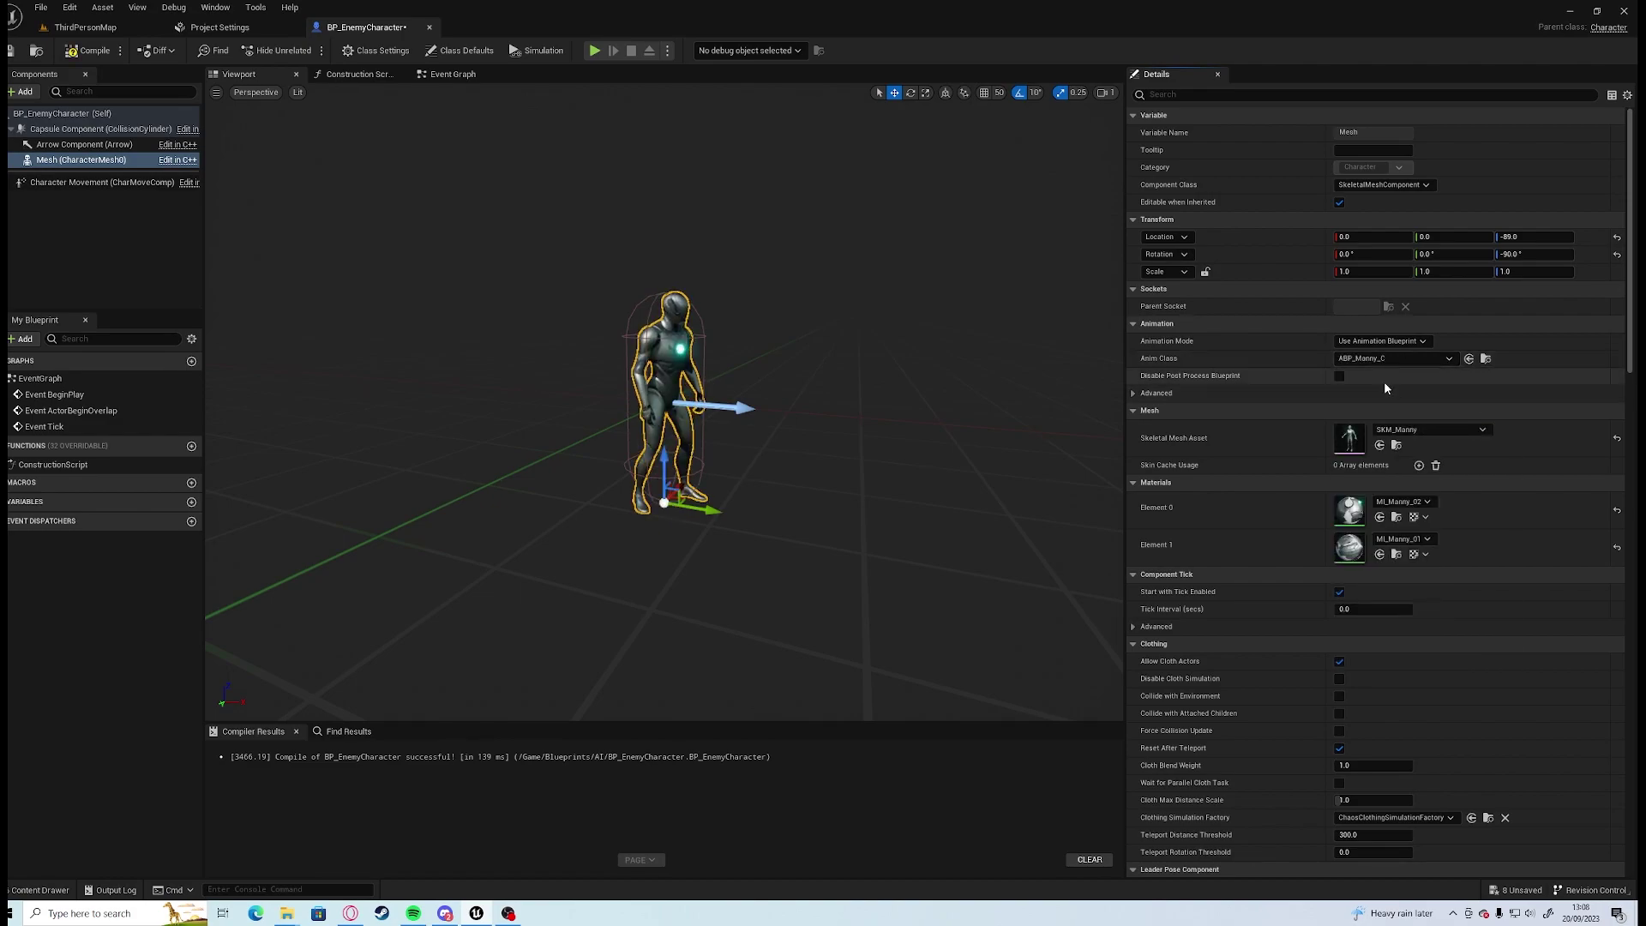
{"action": "left_click", "coordinate": [89, 50]}
{"action": "left_click", "coordinate": [11, 51]}
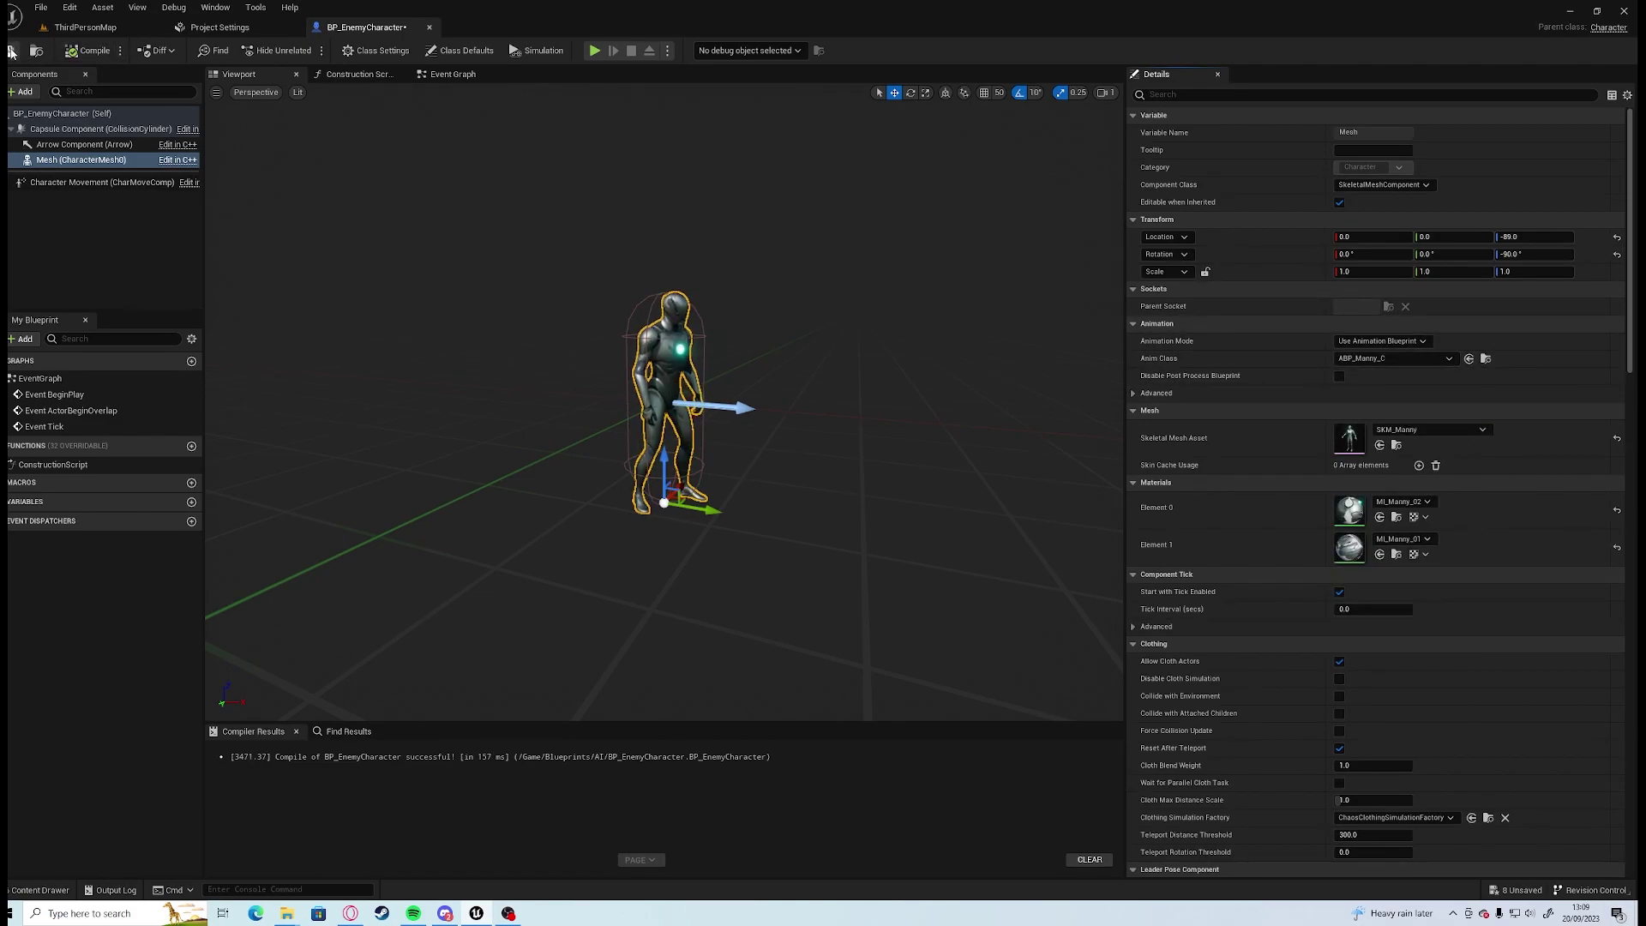
{"action": "right_click_drag", "start_coordinate": [549, 386], "coordinate": [411, 394]}
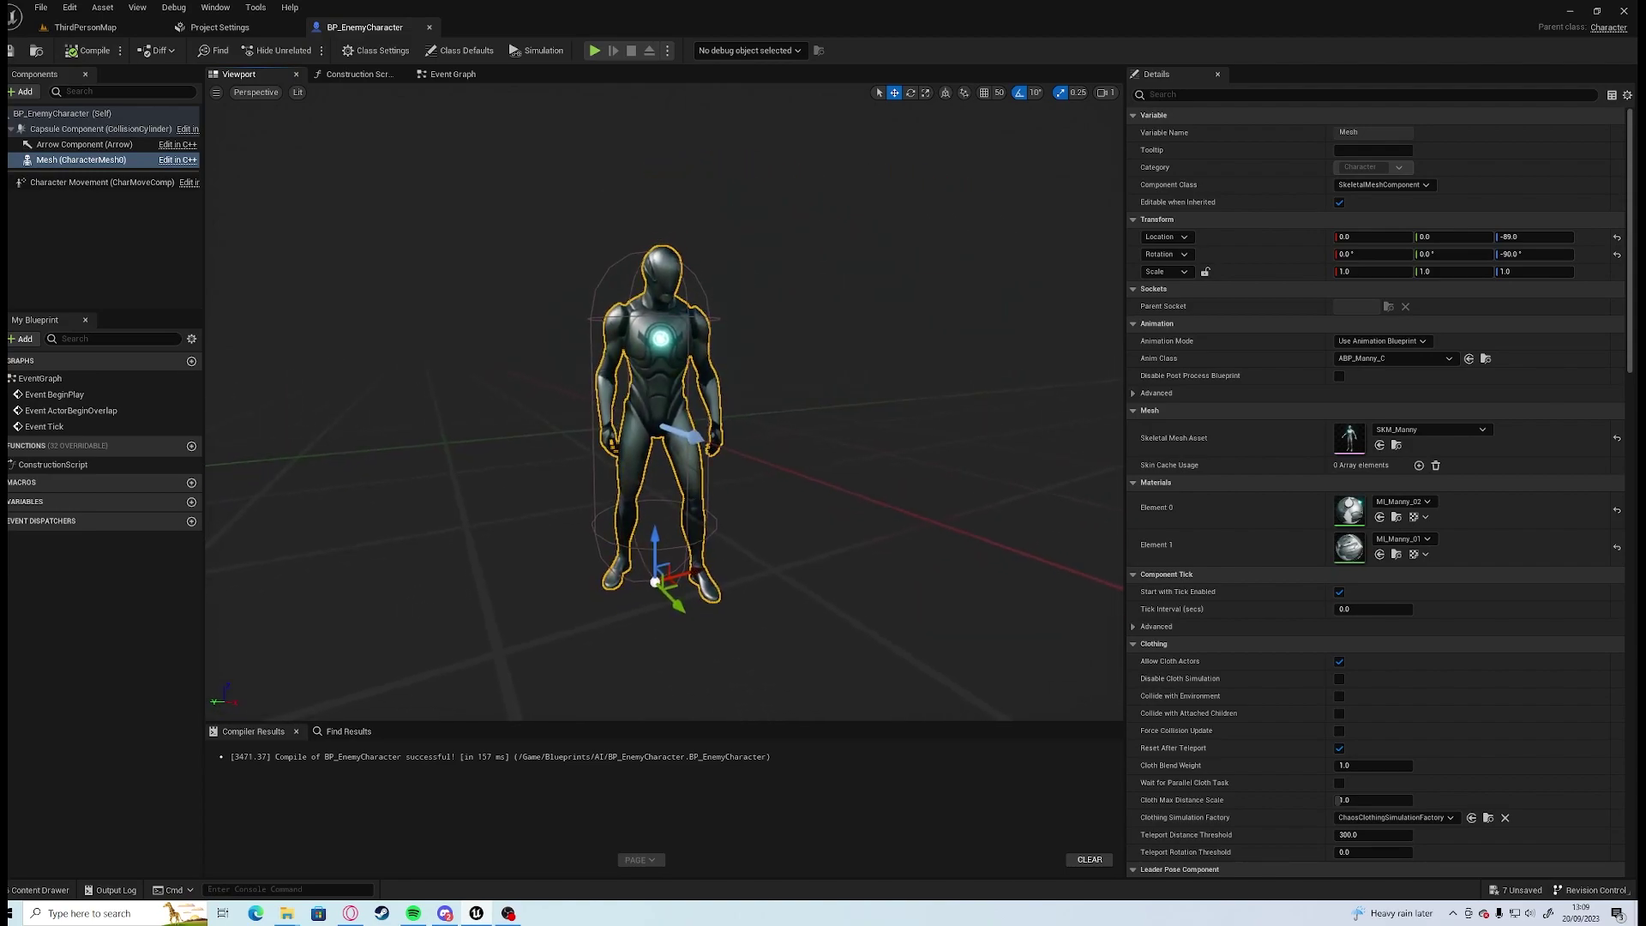
Place a BP_EnemyCharacter from the AI folder on the ThirdPersonMap floor near the player start and inspect it up close.
{"action": "left_click", "coordinate": [113, 34]}
{"action": "key", "text": "ctrl+space"}
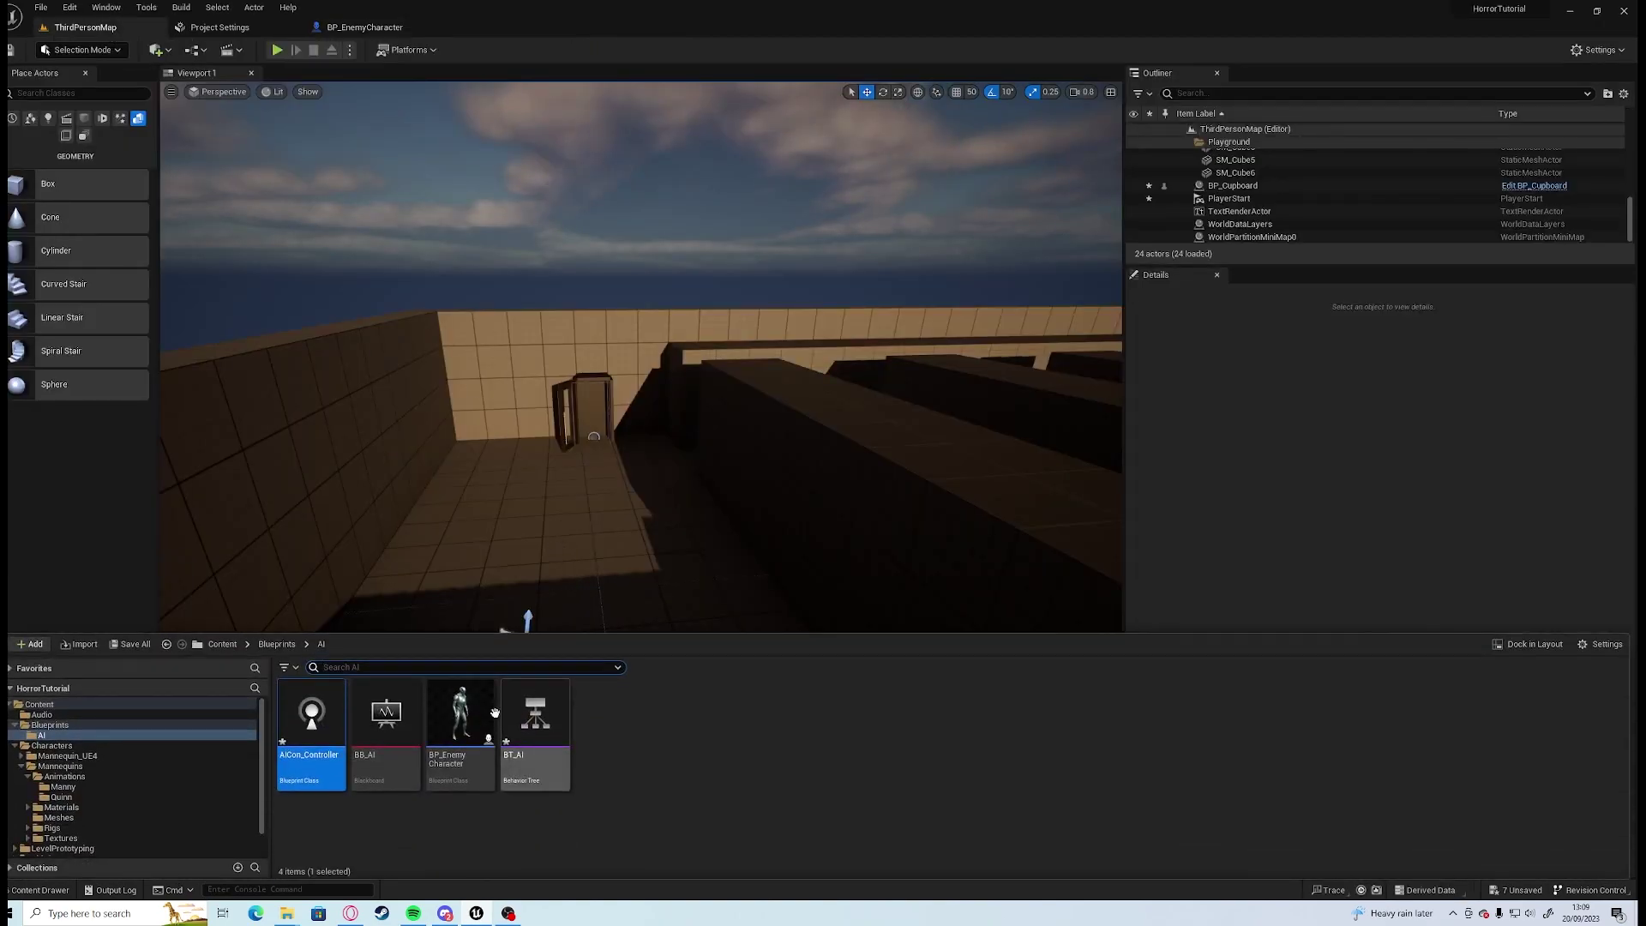
{"action": "left_click_drag", "start_coordinate": [455, 728], "coordinate": [483, 570]}
{"action": "key", "text": "e"}
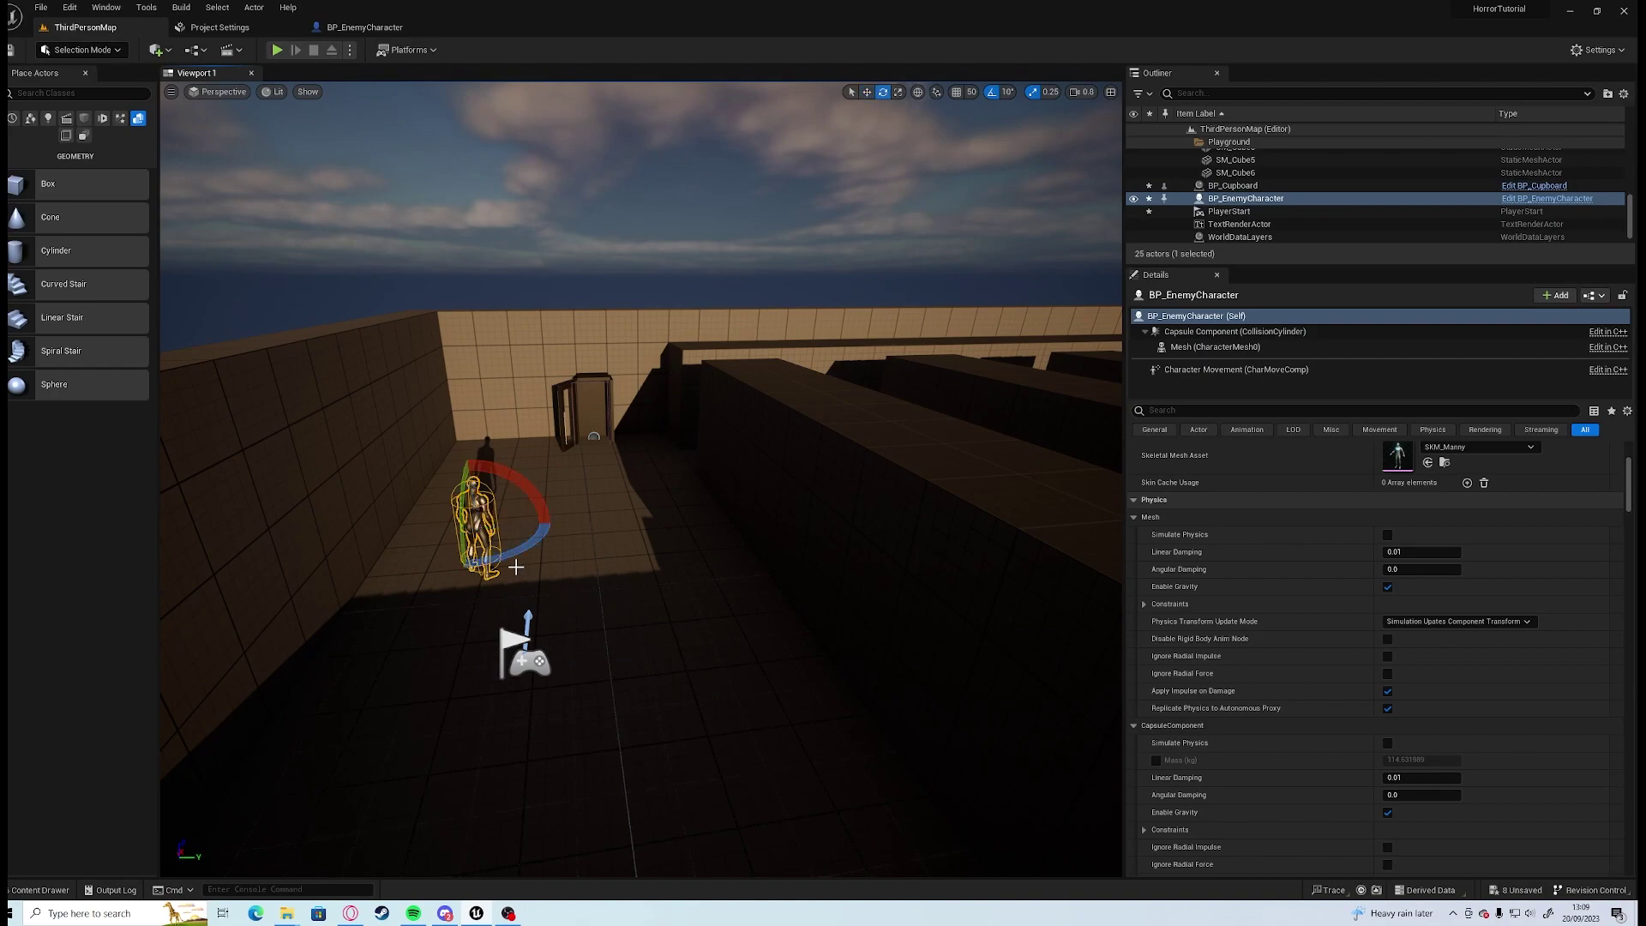
{"action": "left_click", "coordinate": [651, 634]}
{"action": "right_click_drag", "start_coordinate": [652, 635], "coordinate": [574, 648]}
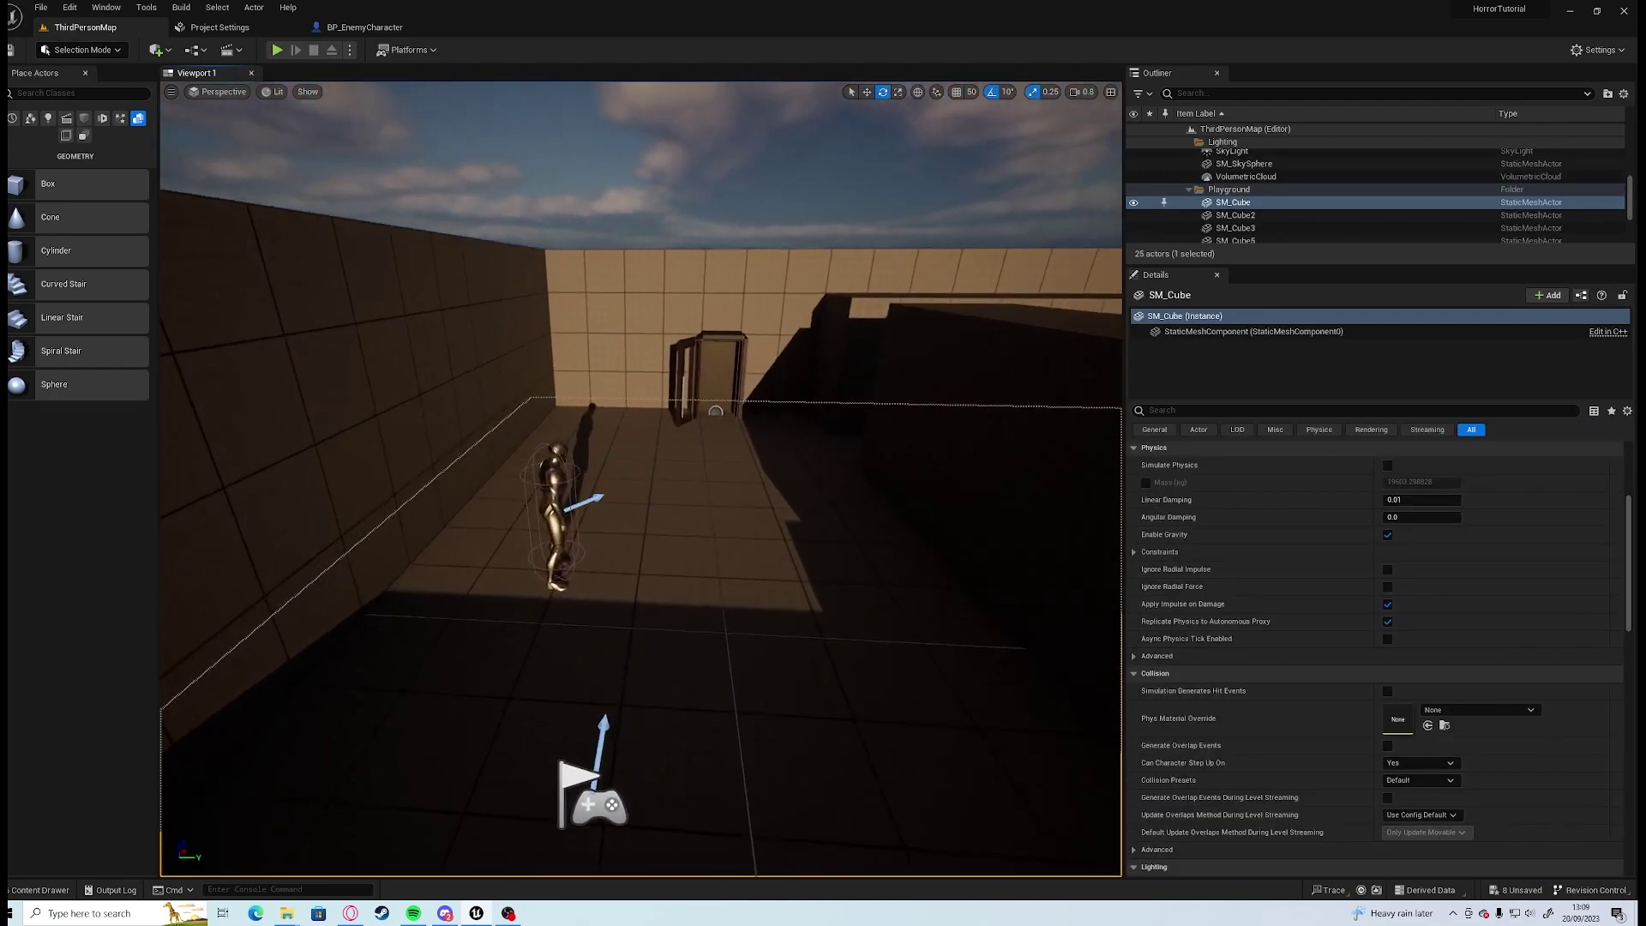
{"action": "right_click_drag", "start_coordinate": [642, 480], "coordinate": [390, 480]}
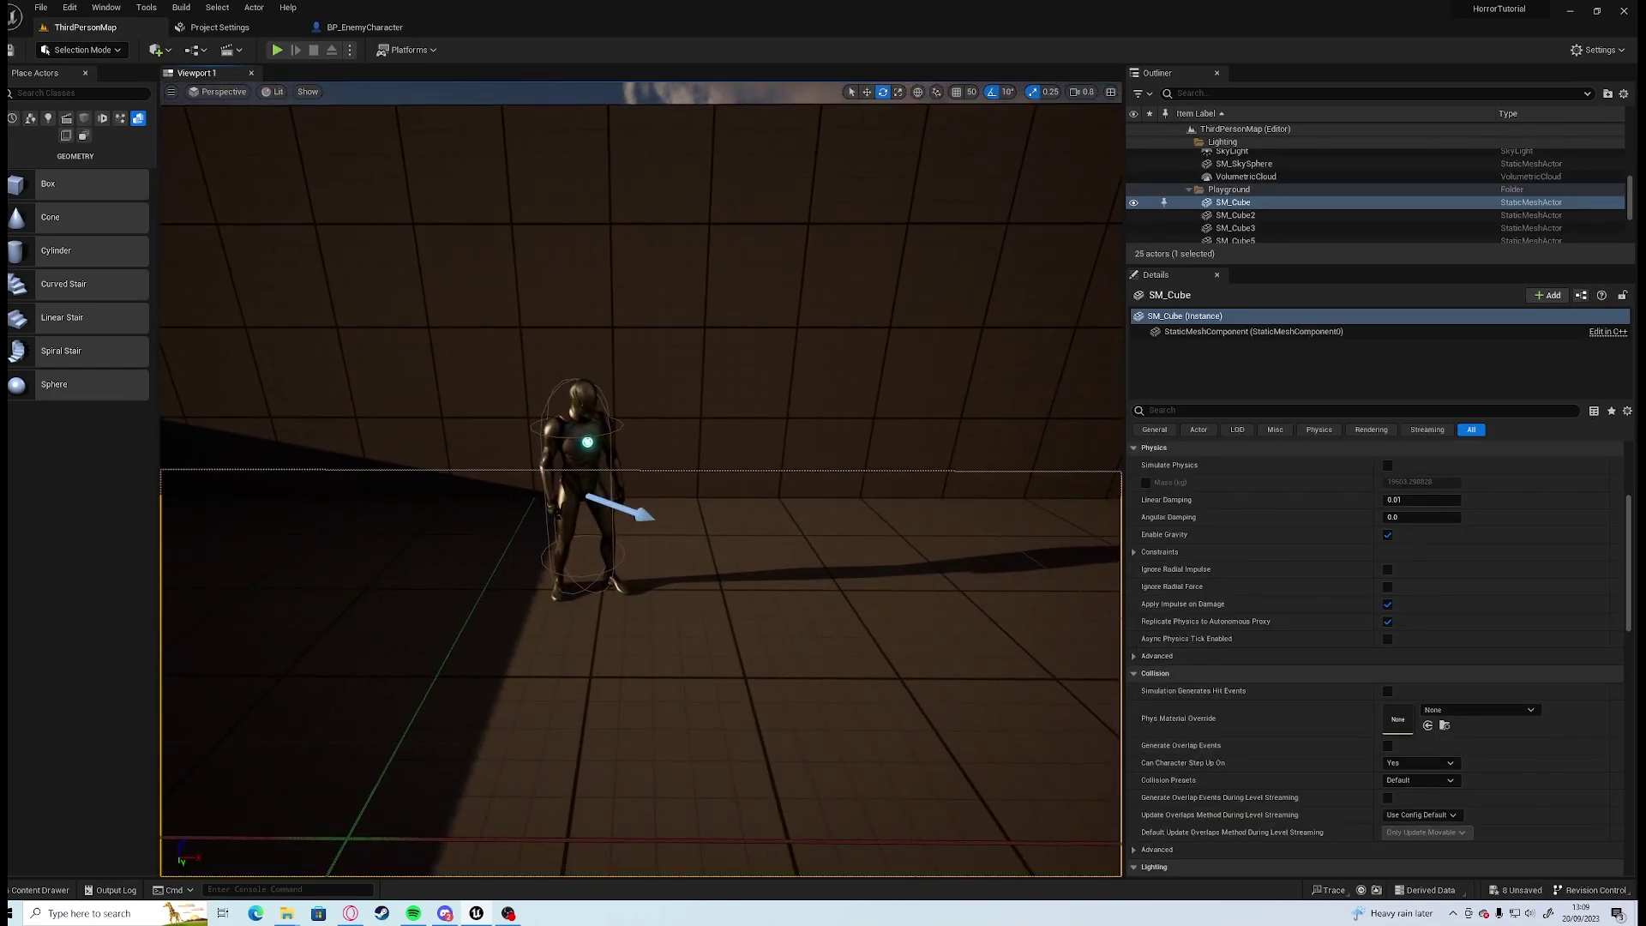
Play-test ThirdPersonMap, look at the enemy character up close, and end the play session.
{"action": "left_click", "coordinate": [277, 50]}
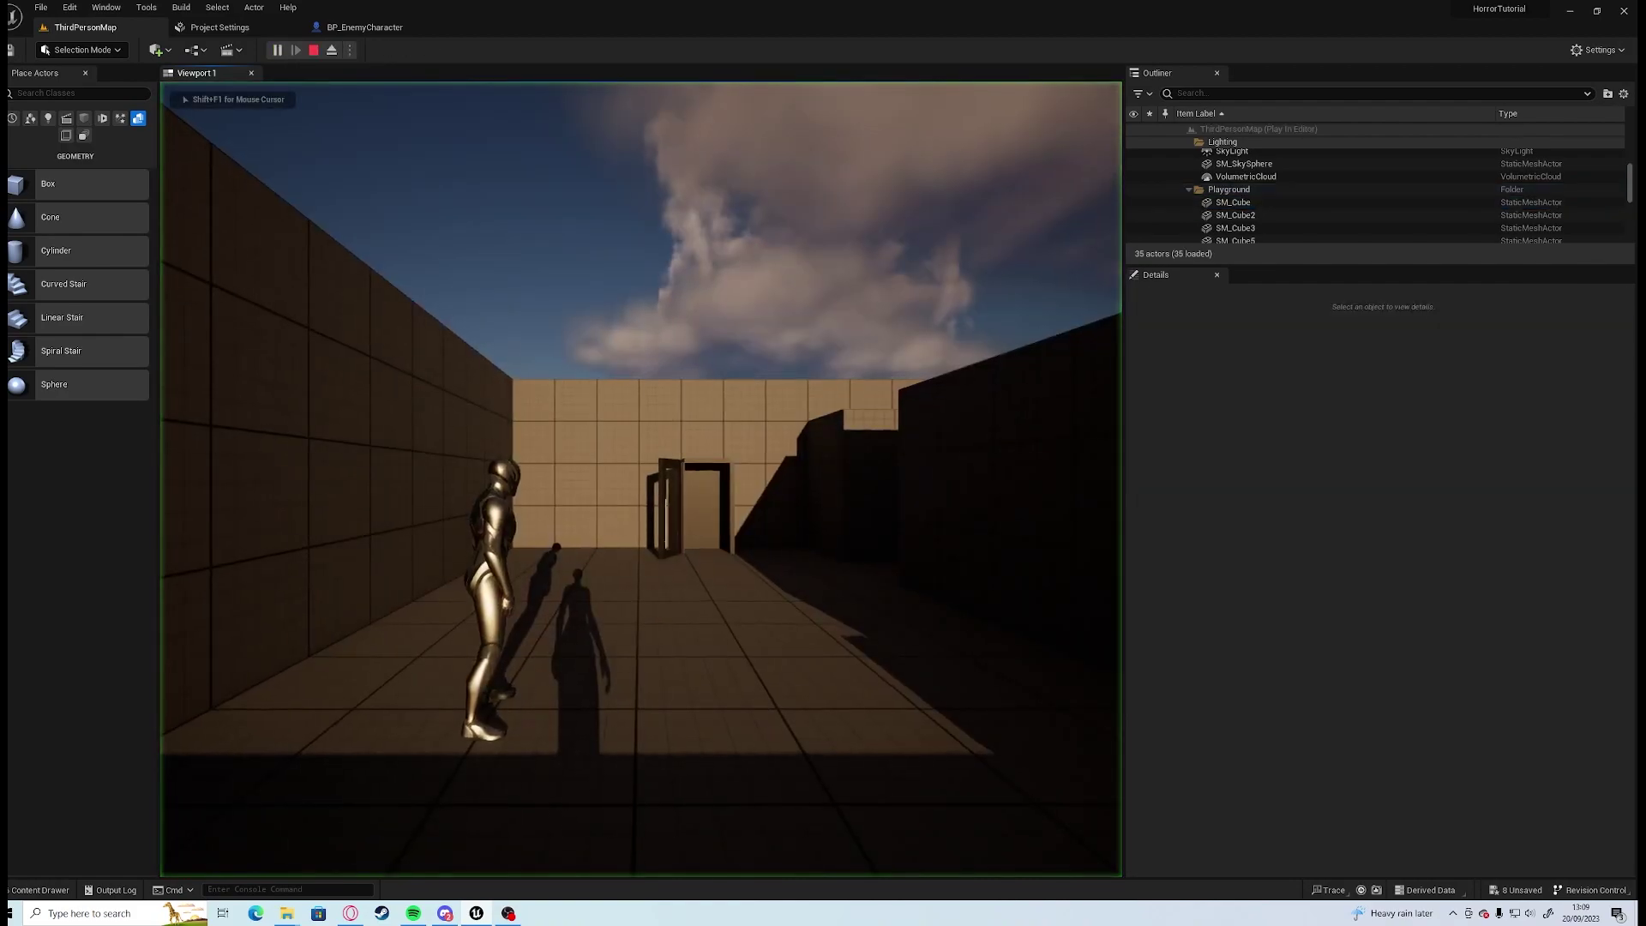
{"action": "key", "text": "w"}
{"action": "key", "text": "d"}
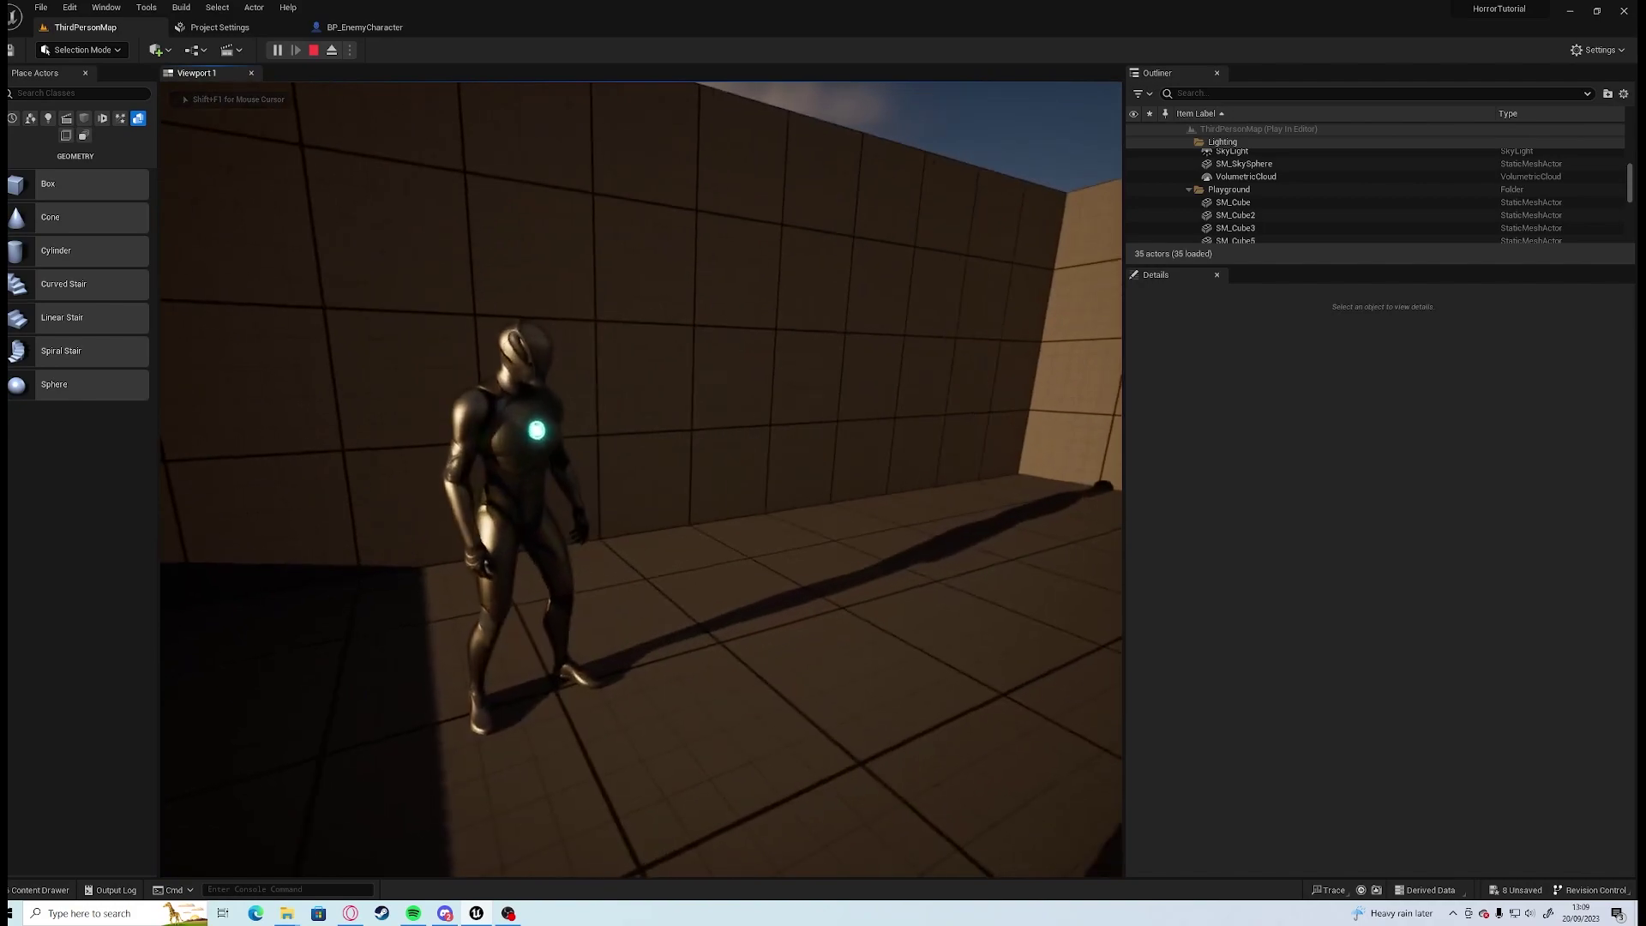
{"action": "key", "text": "Escape"}
Widen the viewport and place a Nav Mesh Bounds Volume on the floor between the level's inner walls.
{"action": "key", "text": "s"}
{"action": "right_click_drag", "start_coordinate": [415, 181], "coordinate": [532, 167]}
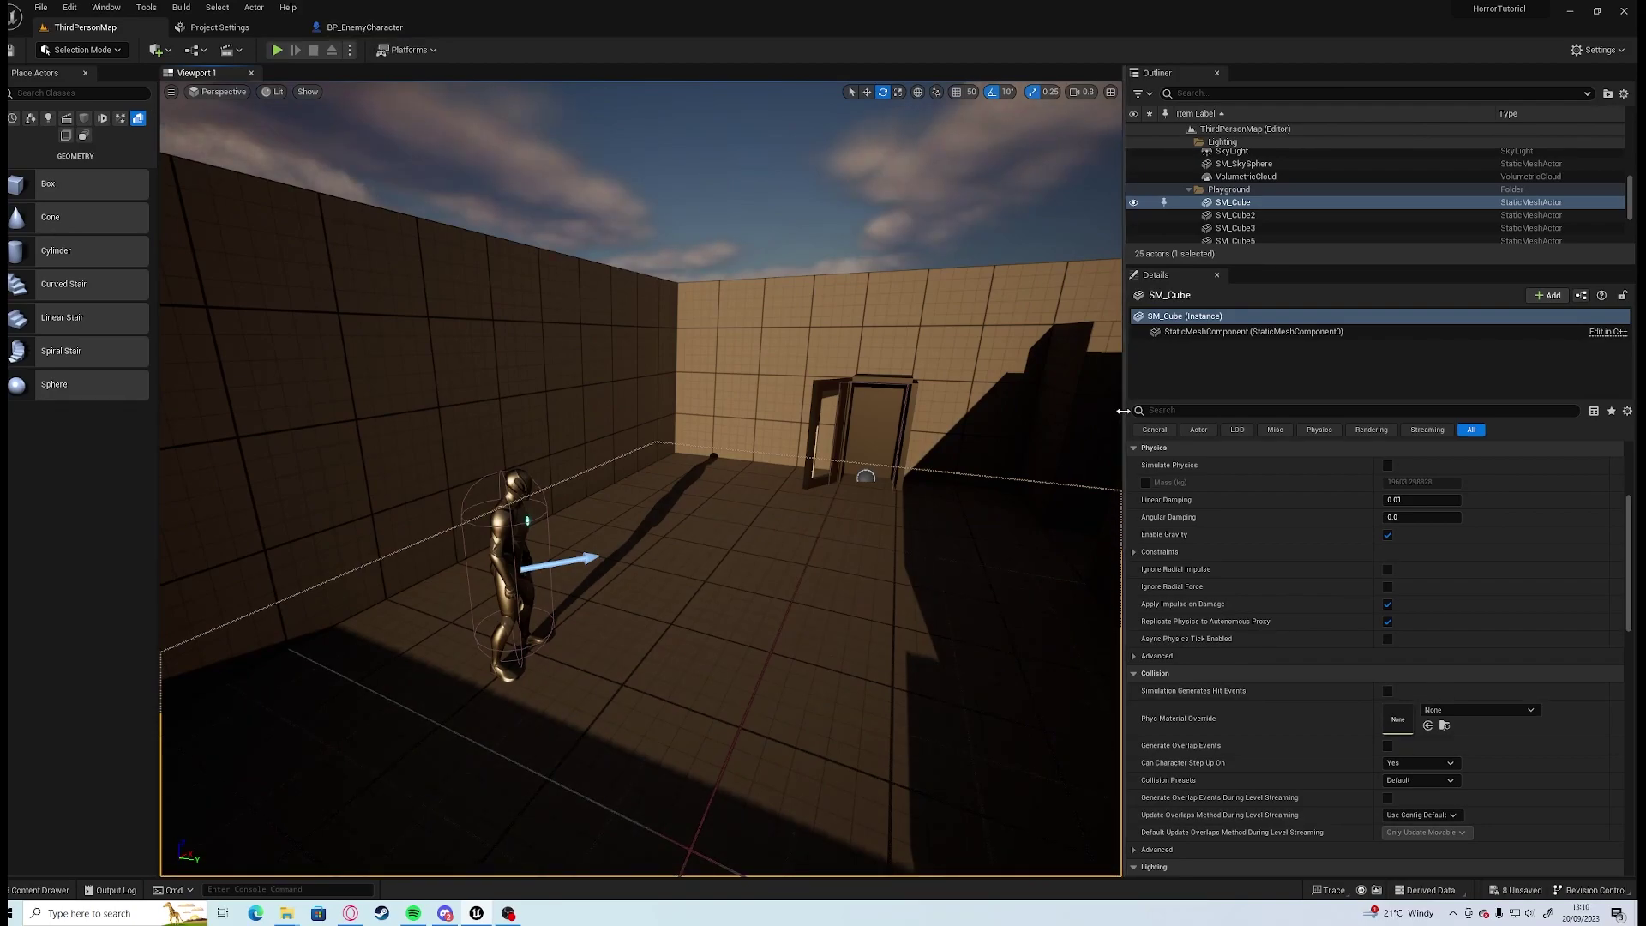
{"action": "left_click_drag", "start_coordinate": [1123, 411], "coordinate": [1390, 422]}
{"action": "right_click_drag", "start_coordinate": [763, 557], "coordinate": [875, 549]}
{"action": "key", "text": "s"}
{"action": "right_click_drag", "start_coordinate": [798, 480], "coordinate": [747, 564]}
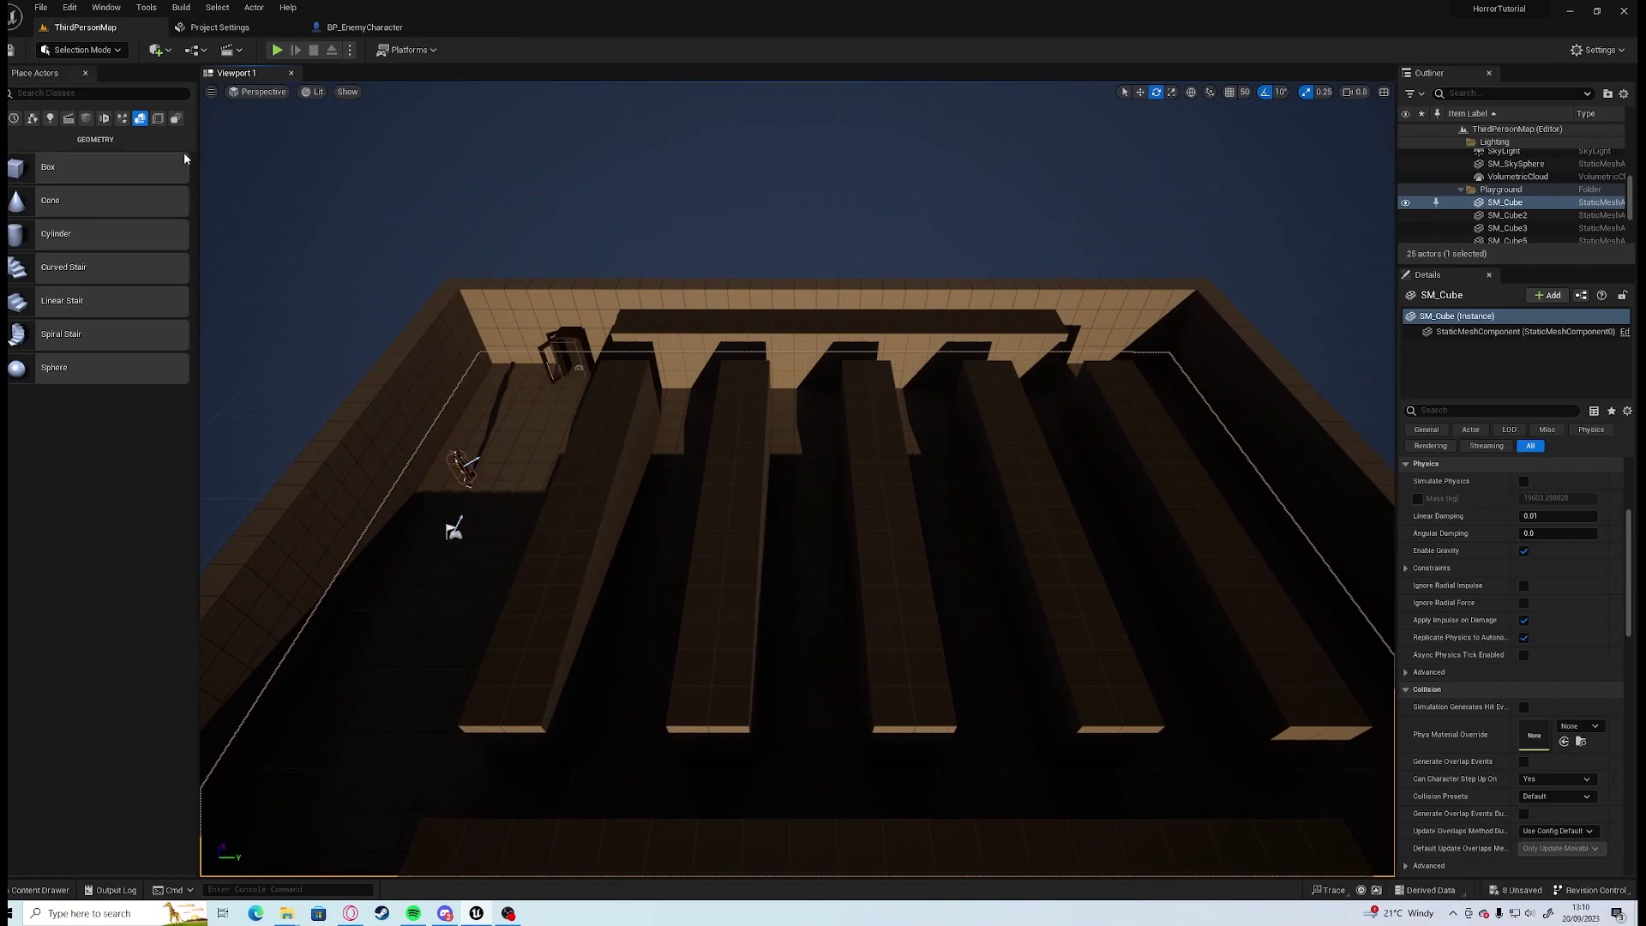
{"action": "left_click", "coordinate": [164, 123]}
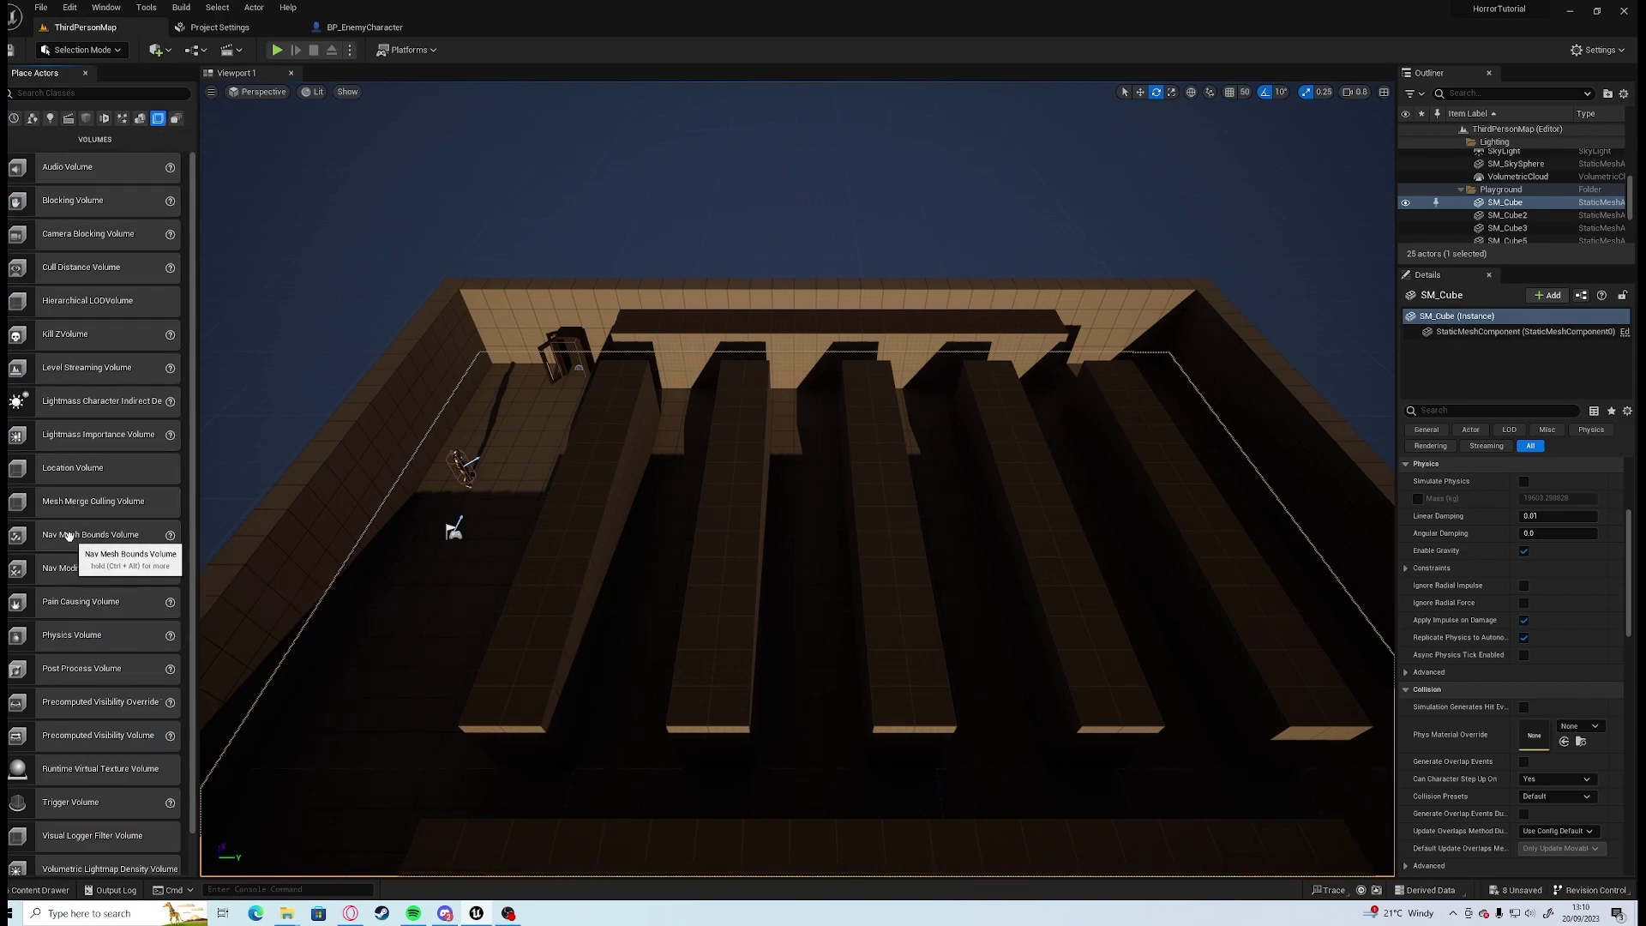
{"action": "left_click_drag", "start_coordinate": [89, 531], "coordinate": [677, 531]}
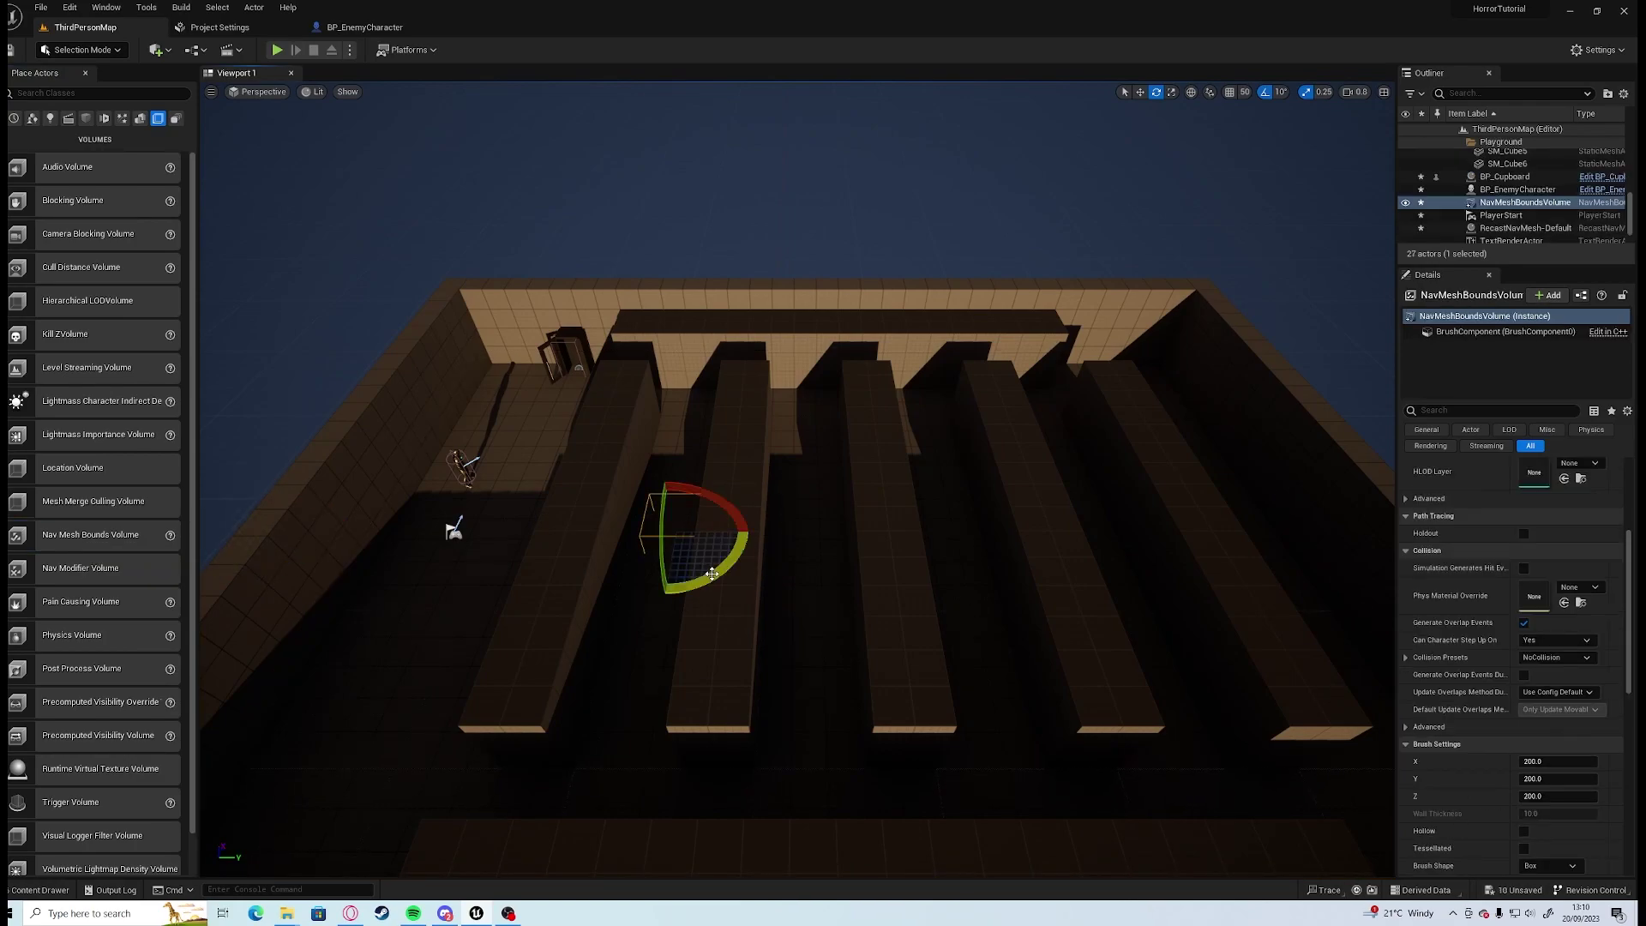
Show the navigation mesh preview and stretch the bounds volume along Y across the parallel inner walls.
{"action": "key", "text": "p"}
{"action": "scroll", "coordinate": [860, 576], "scroll_direction": "up", "scroll_amount": 5}
{"action": "scroll", "coordinate": [999, 523], "scroll_direction": "up", "scroll_amount": 1}
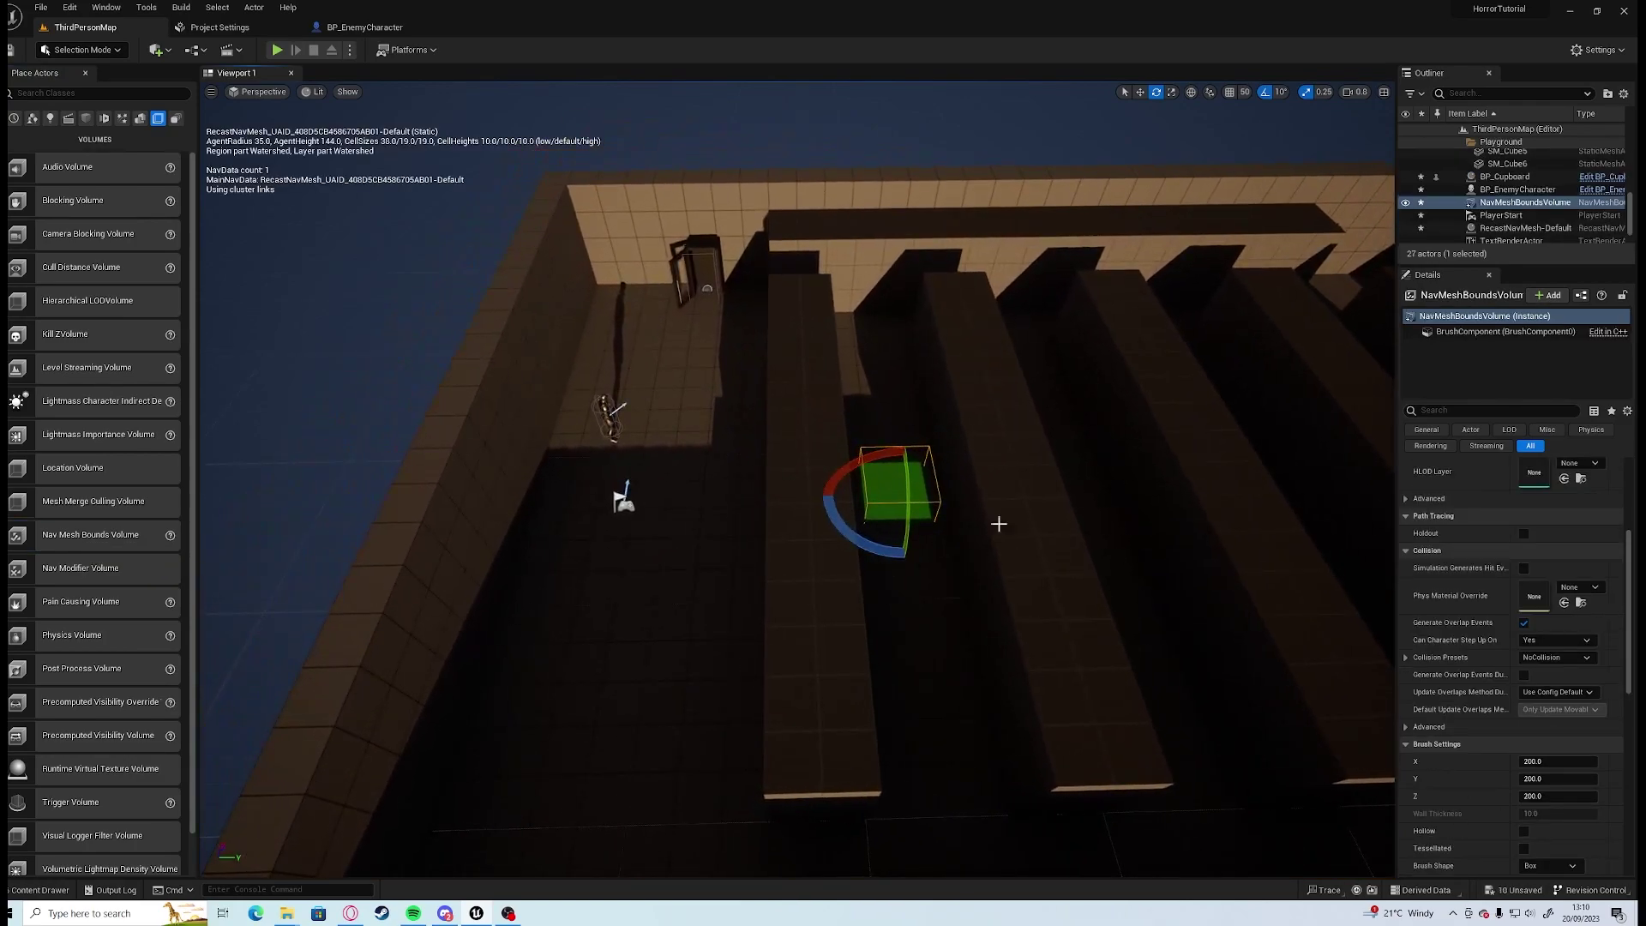
{"action": "key", "text": "d"}
{"action": "right_click_drag", "start_coordinate": [979, 569], "coordinate": [966, 569]}
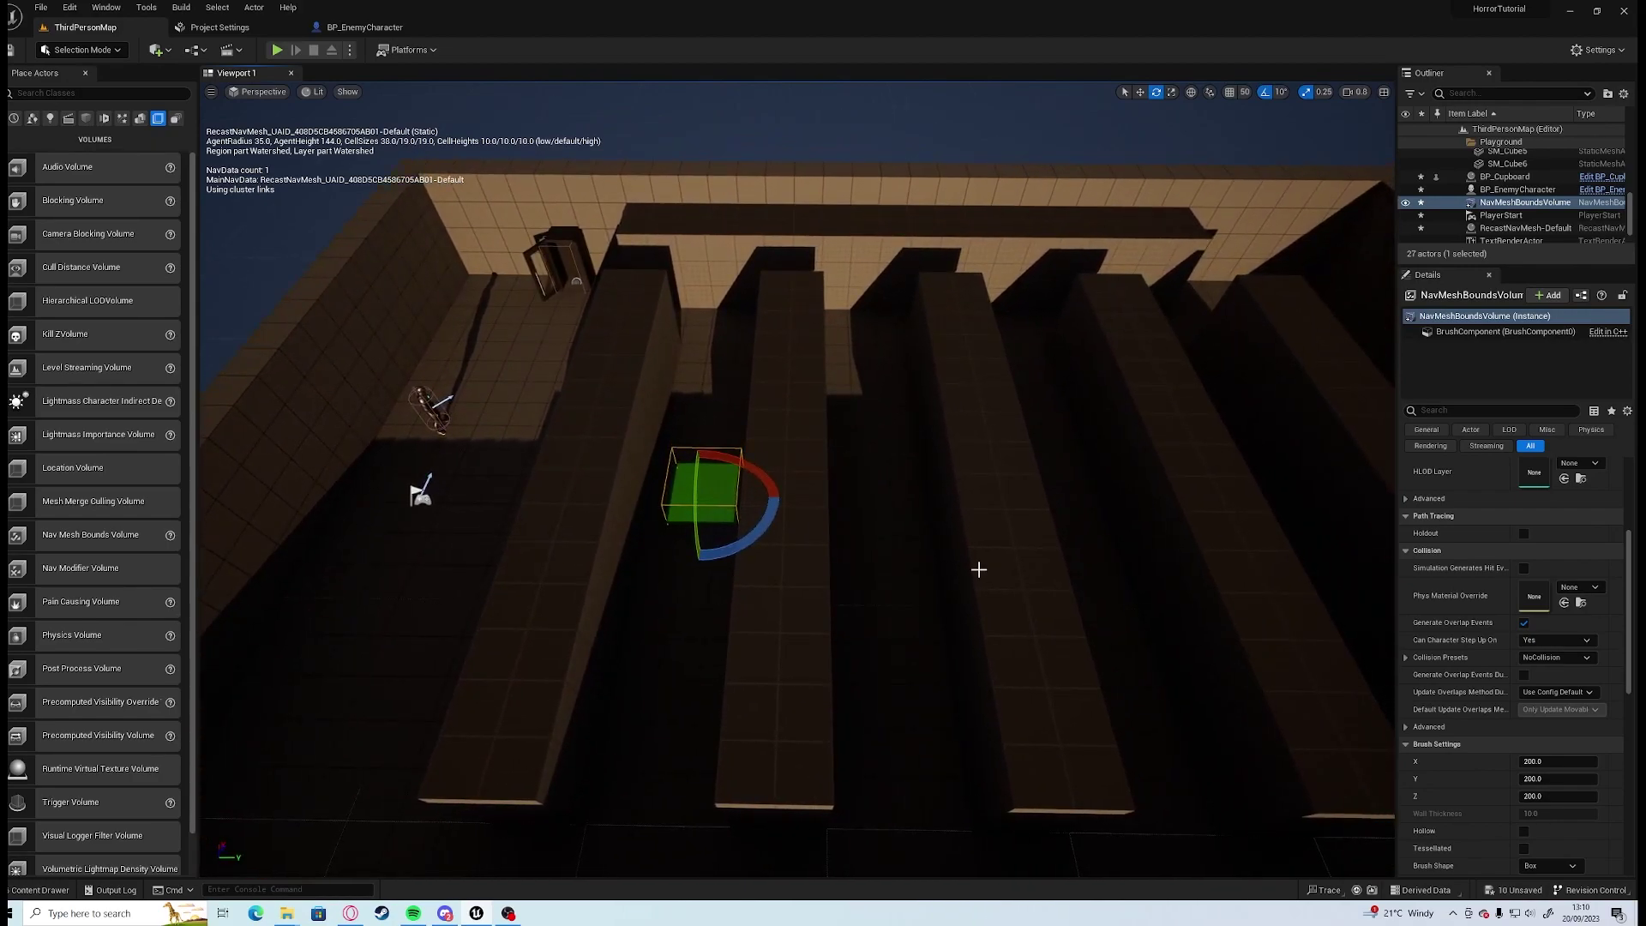
{"action": "key", "text": "w"}
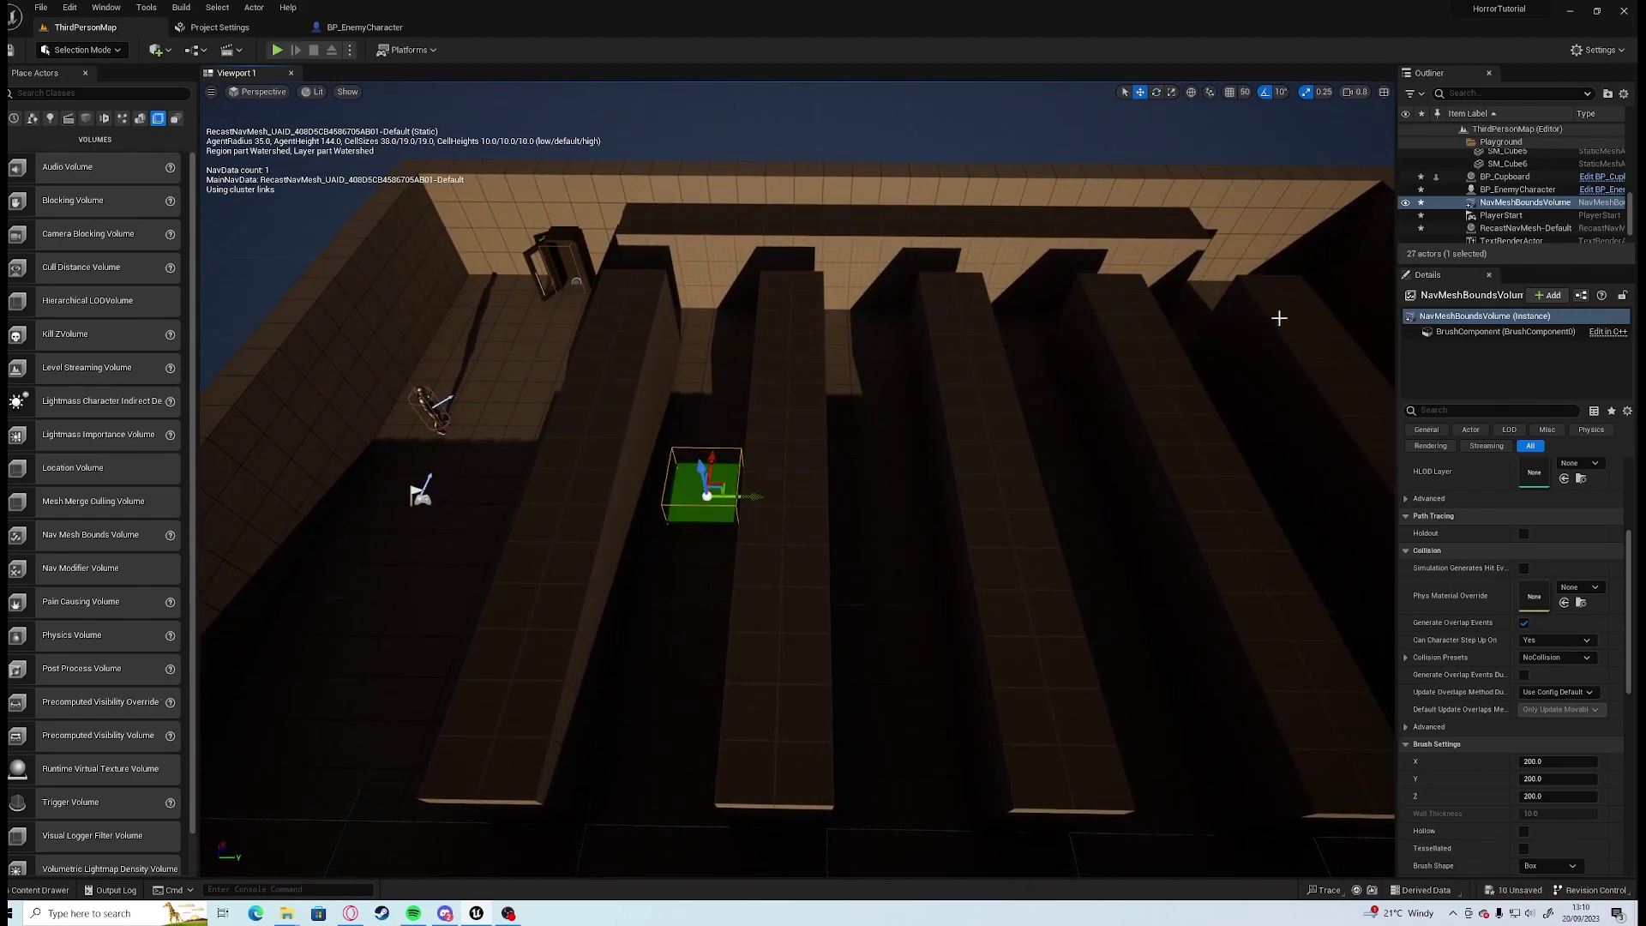
{"action": "key", "text": "r"}
{"action": "left_click_drag", "start_coordinate": [745, 491], "coordinate": [982, 514]}
{"action": "key", "text": "w"}
{"action": "right_click_drag", "start_coordinate": [982, 514], "coordinate": [948, 514]}
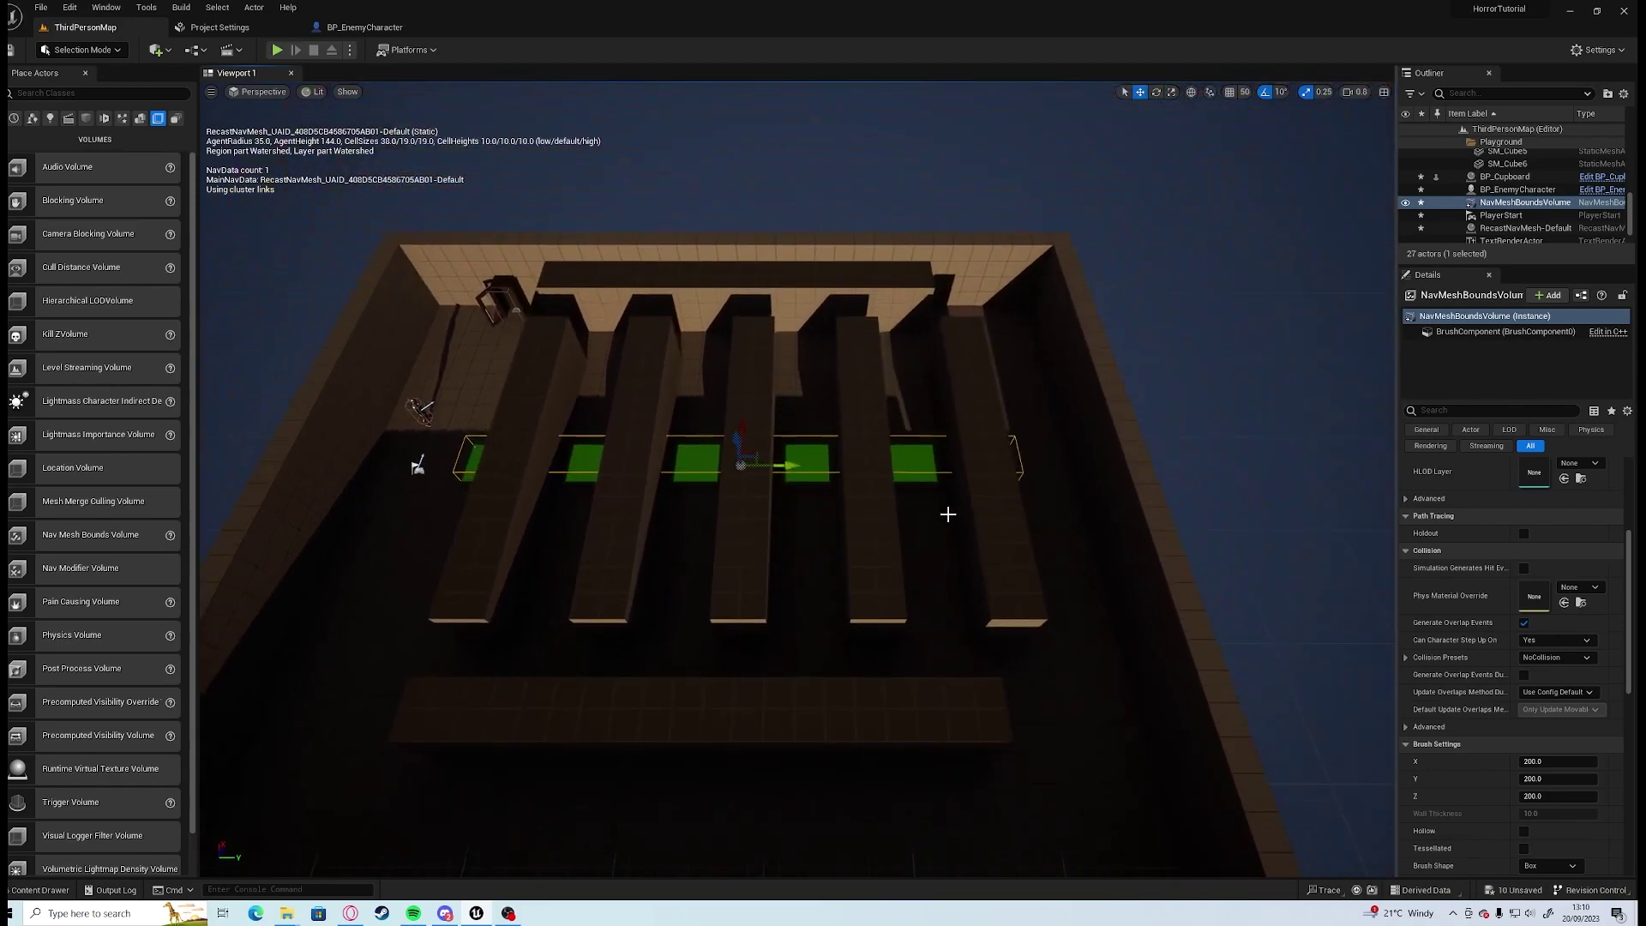
Scale the Nav Mesh Bounds Volume wider along Y and longer along X to cover the level's floor.
{"action": "key", "text": "r"}
{"action": "left_click_drag", "start_coordinate": [780, 466], "coordinate": [866, 470]}
{"action": "right_click_drag", "start_coordinate": [728, 489], "coordinate": [484, 561]}
{"action": "left_click_drag", "start_coordinate": [898, 439], "coordinate": [806, 439]}
{"action": "key", "text": "w"}
{"action": "right_click_drag", "start_coordinate": [806, 439], "coordinate": [836, 368]}
{"action": "key", "text": "w"}
{"action": "right_click_drag", "start_coordinate": [804, 467], "coordinate": [827, 436]}
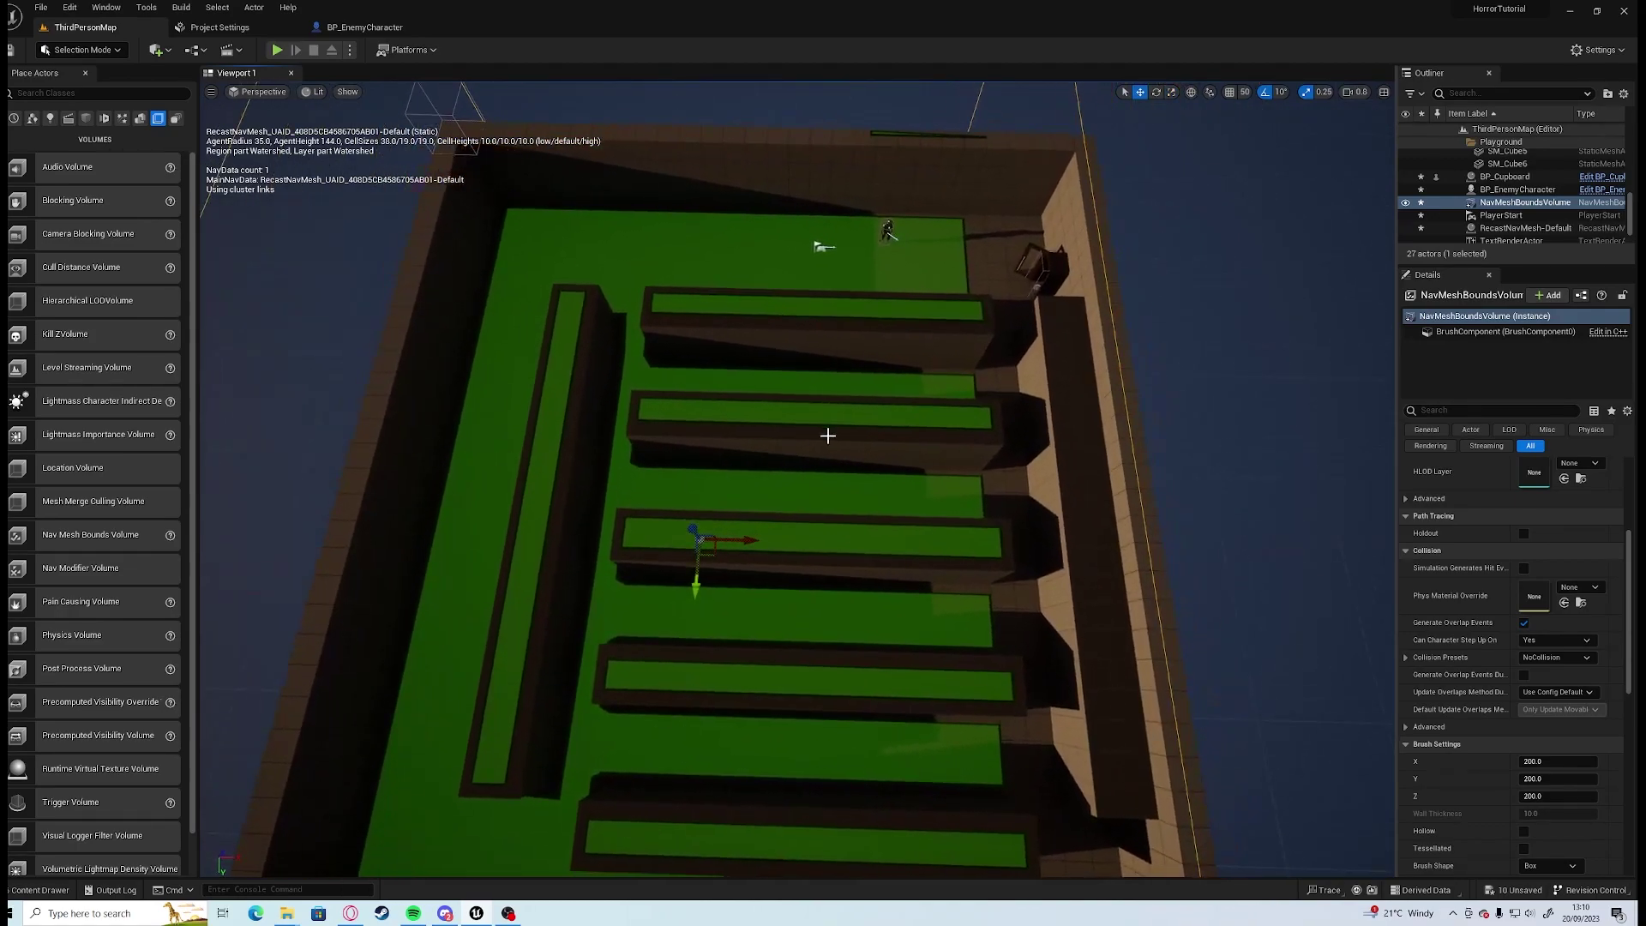
Shift the bounds volume along X towards the cupboard wall, check its coverage, and hide the navigation preview.
{"action": "left_click_drag", "start_coordinate": [738, 549], "coordinate": [802, 542]}
{"action": "key", "text": "r"}
{"action": "key", "text": "w"}
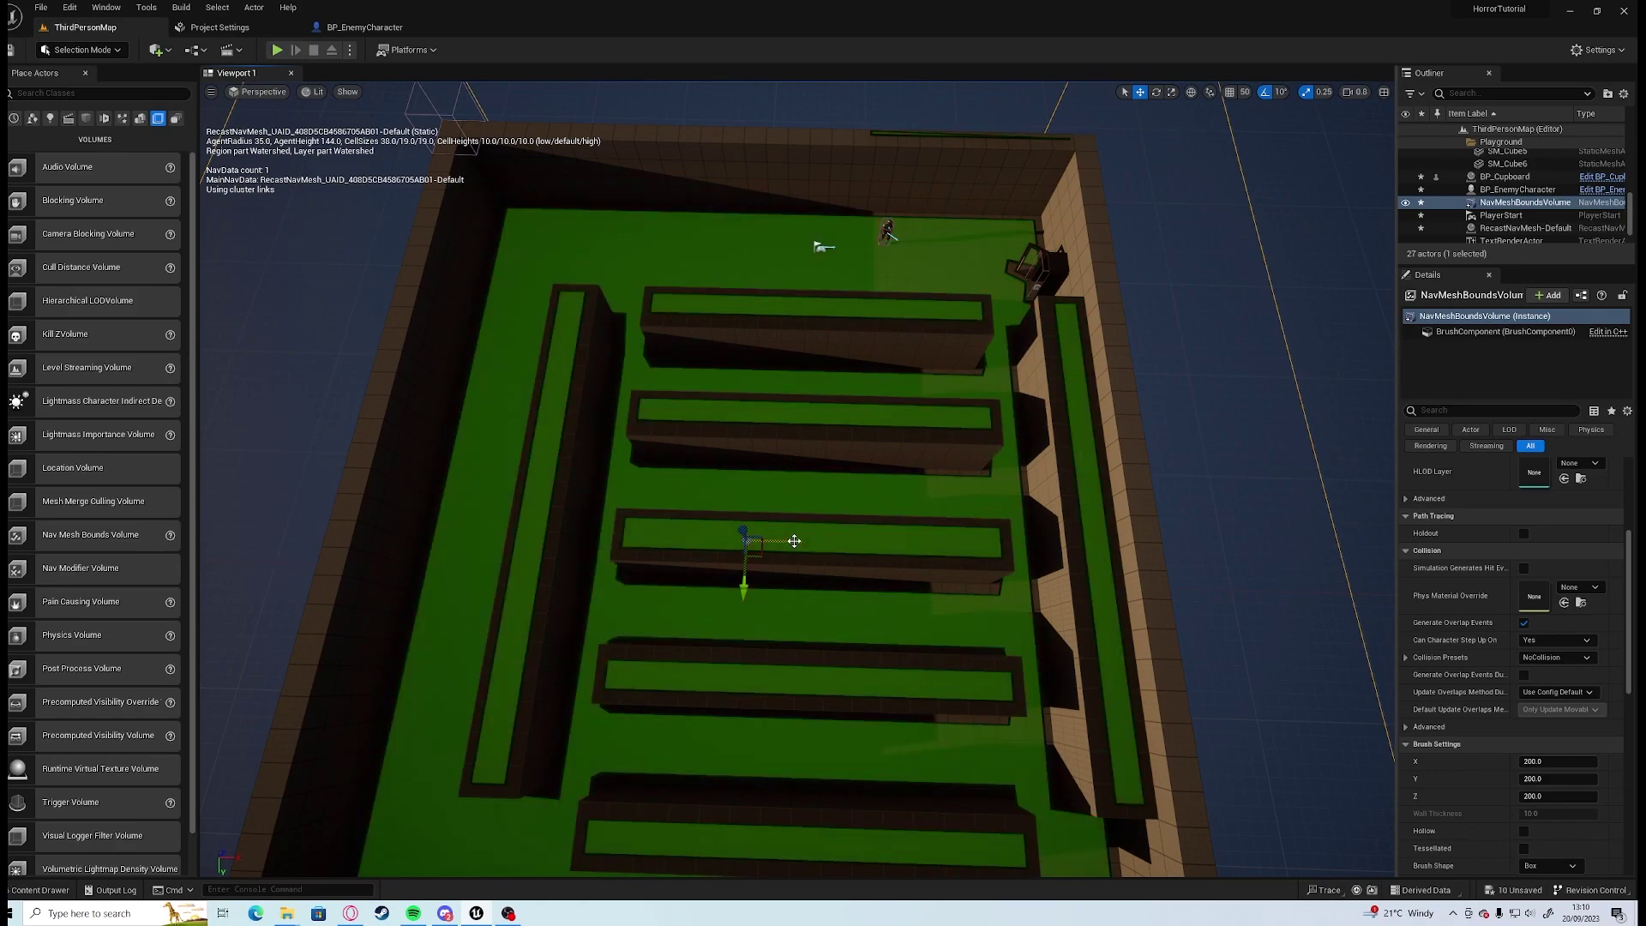
{"action": "right_click_drag", "start_coordinate": [823, 489], "coordinate": [1148, 437]}
{"action": "right_click_drag", "start_coordinate": [949, 752], "coordinate": [696, 390]}
{"action": "key", "text": "p"}
{"action": "left_click", "coordinate": [361, 29]}
{"action": "mouse_move", "coordinate": [744, 285]}
{"action": "right_mouse_down"}
{"action": "mouse_move", "coordinate": [797, 296]}
{"action": "mouse_move", "coordinate": [744, 285]}
{"action": "right_mouse_up"}
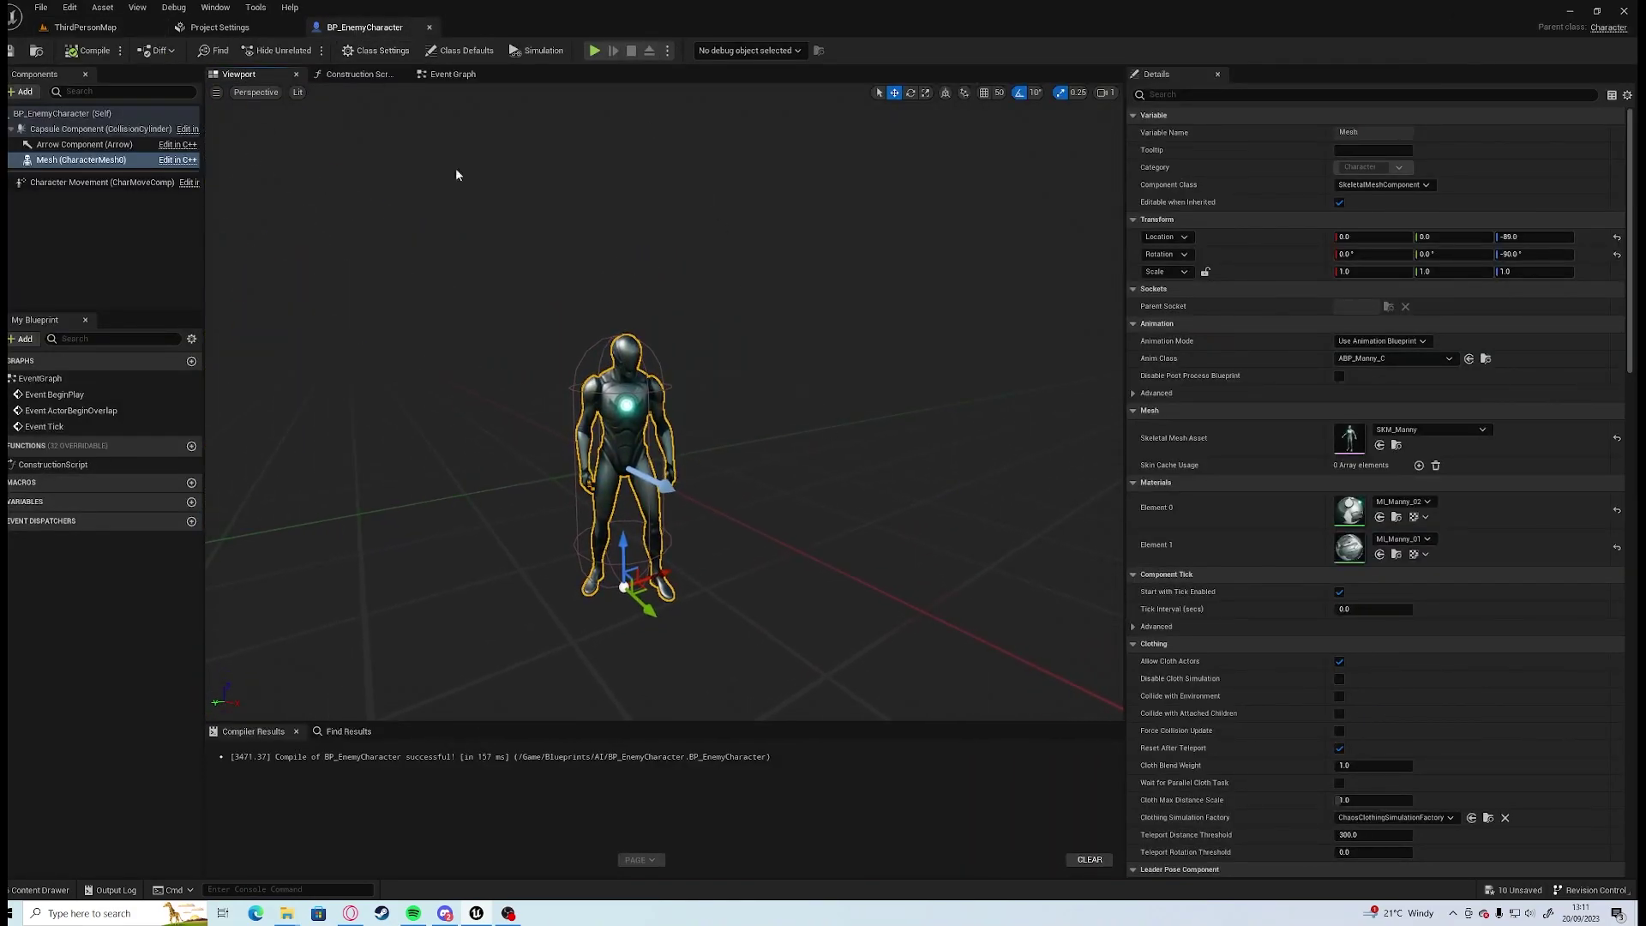
{"action": "left_click", "coordinate": [85, 27]}
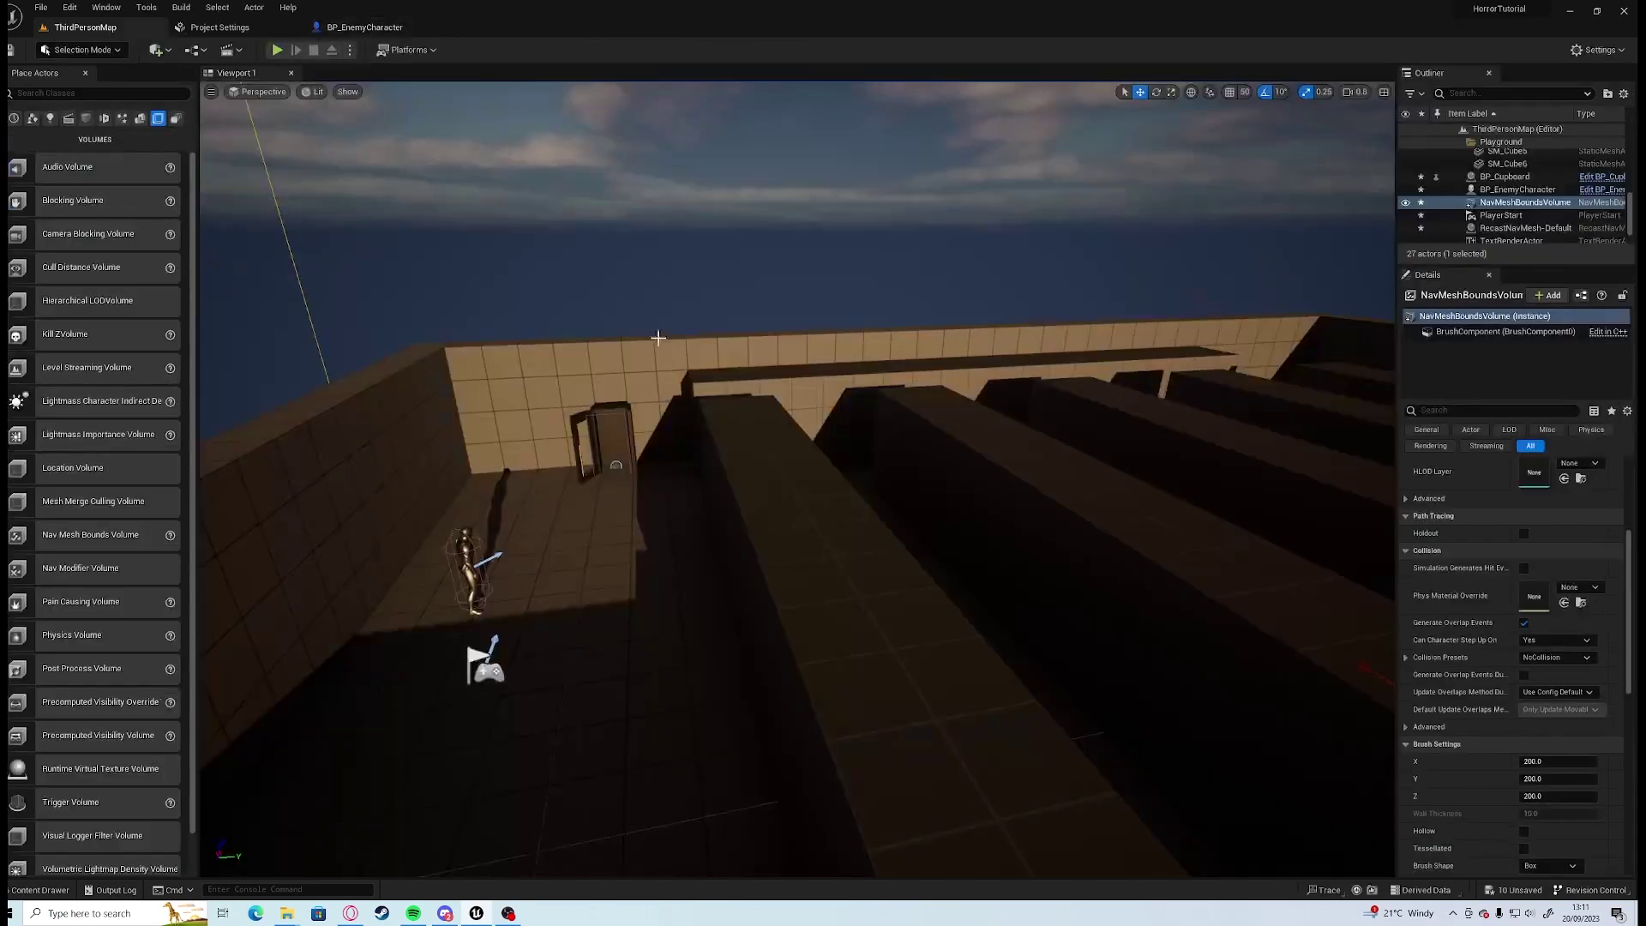
Open the BT_AI behavior tree from the AI folder and add a Selector node beneath ROOT.
{"action": "key", "text": "ctrl+space"}
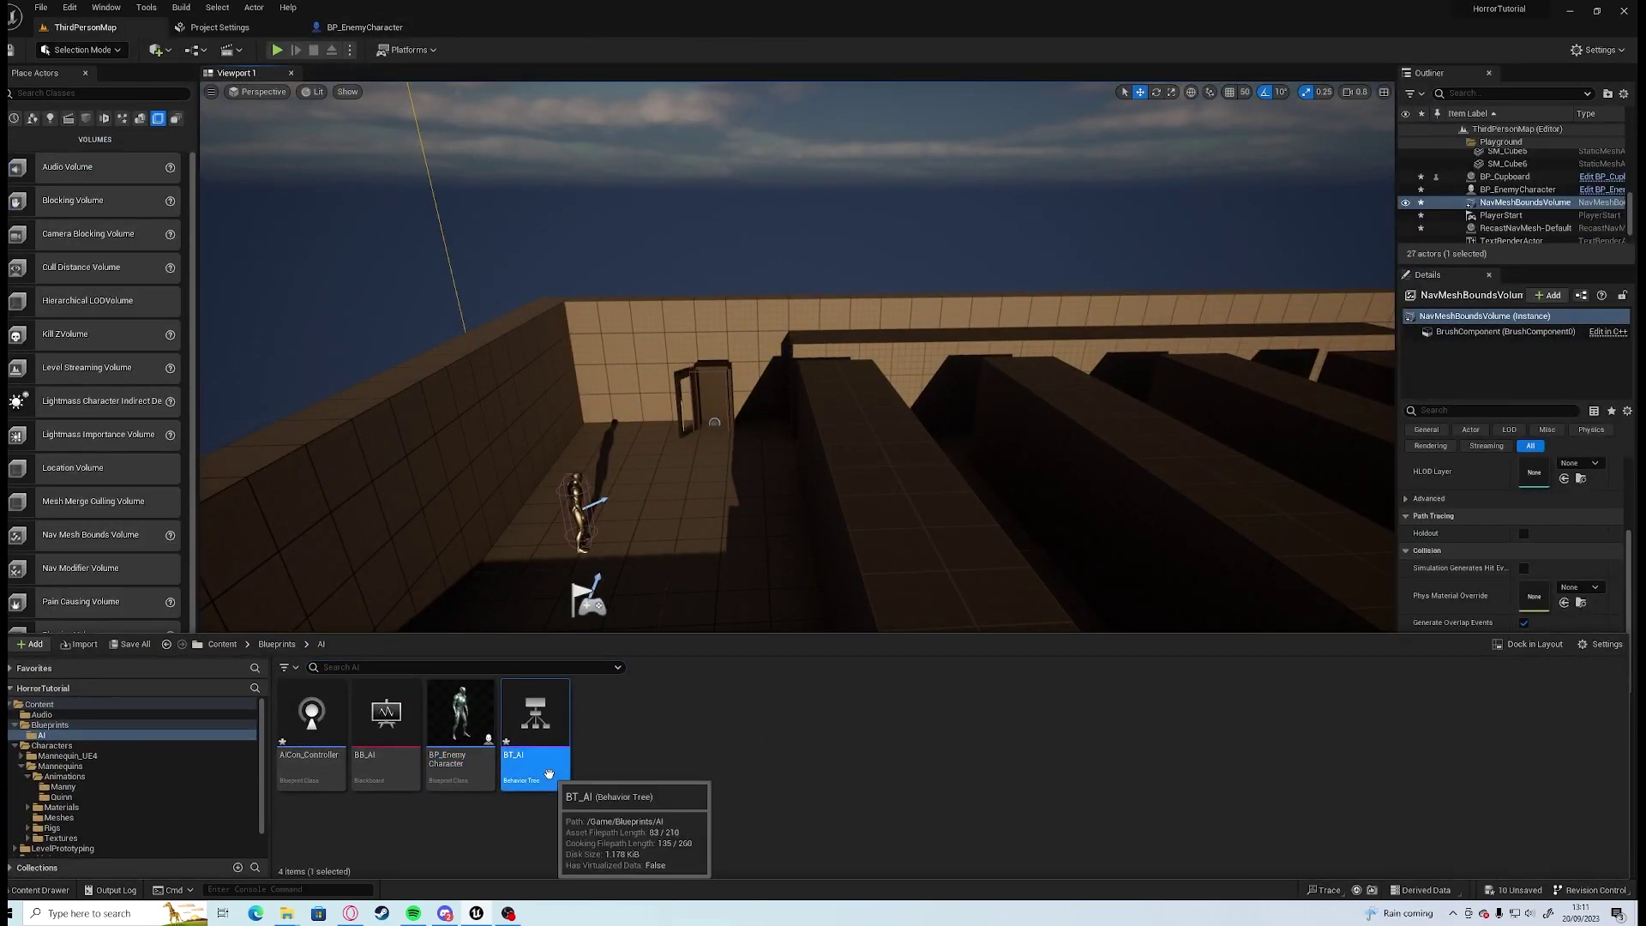
{"action": "double_click", "coordinate": [540, 759]}
{"action": "left_click_drag", "start_coordinate": [609, 367], "coordinate": [622, 514]}
{"action": "type", "text": "selec"}
{"action": "key", "text": "Return"}
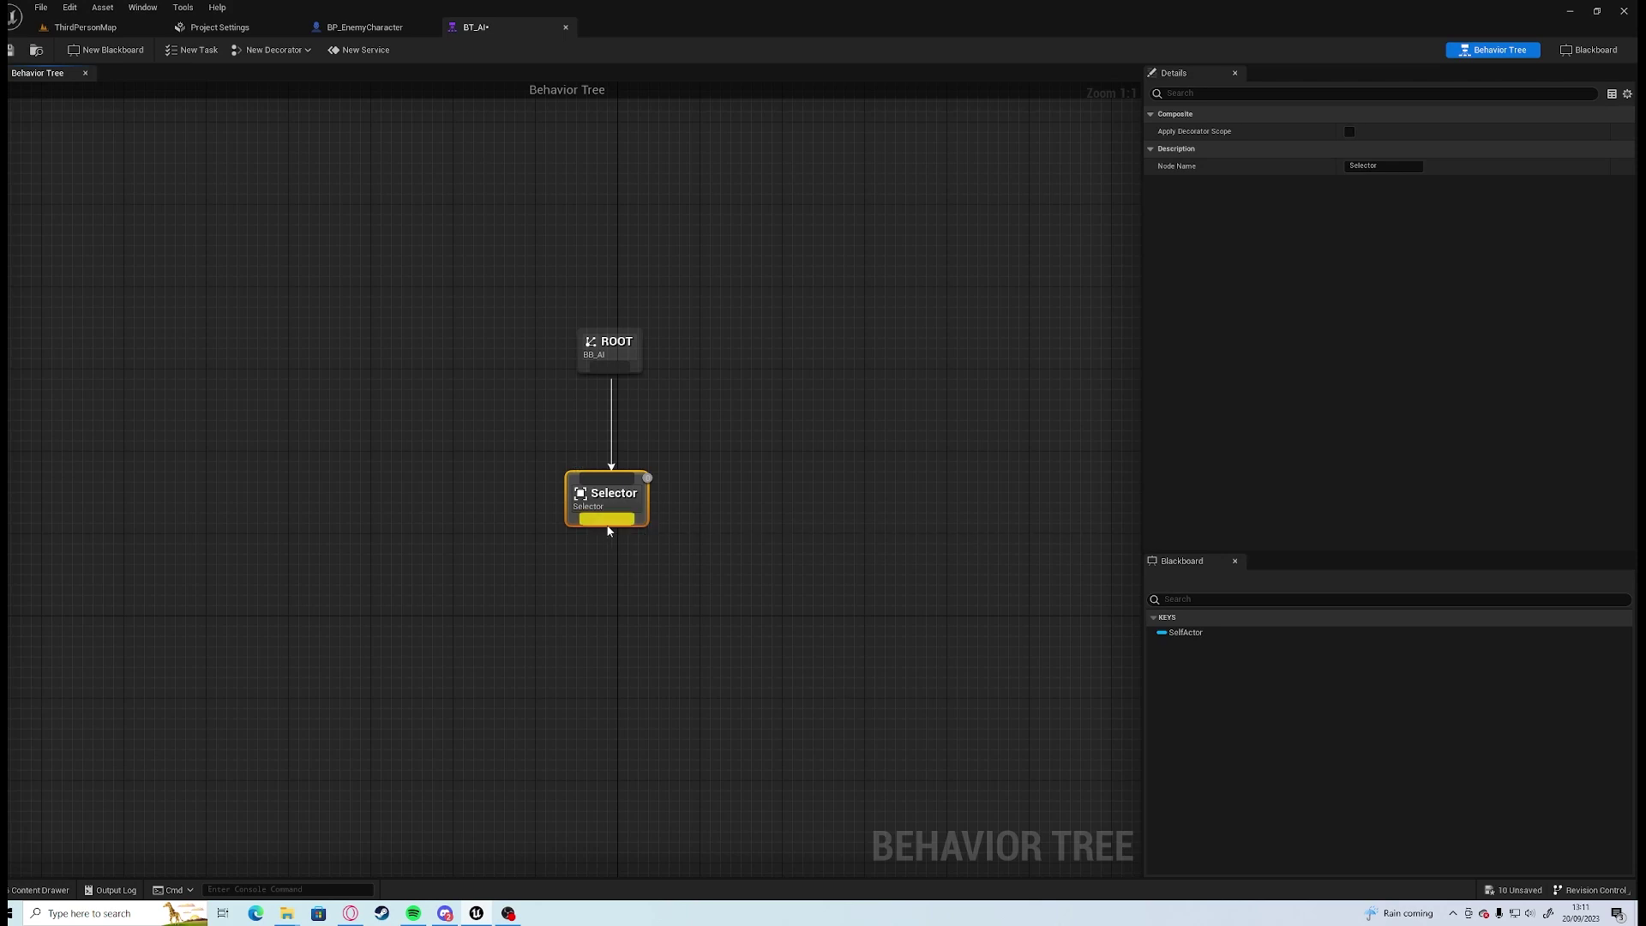
Add a Sequence node beneath the Selector and name it Searching.
{"action": "left_click_drag", "start_coordinate": [608, 531], "coordinate": [477, 644]}
{"action": "type", "text": "se"}
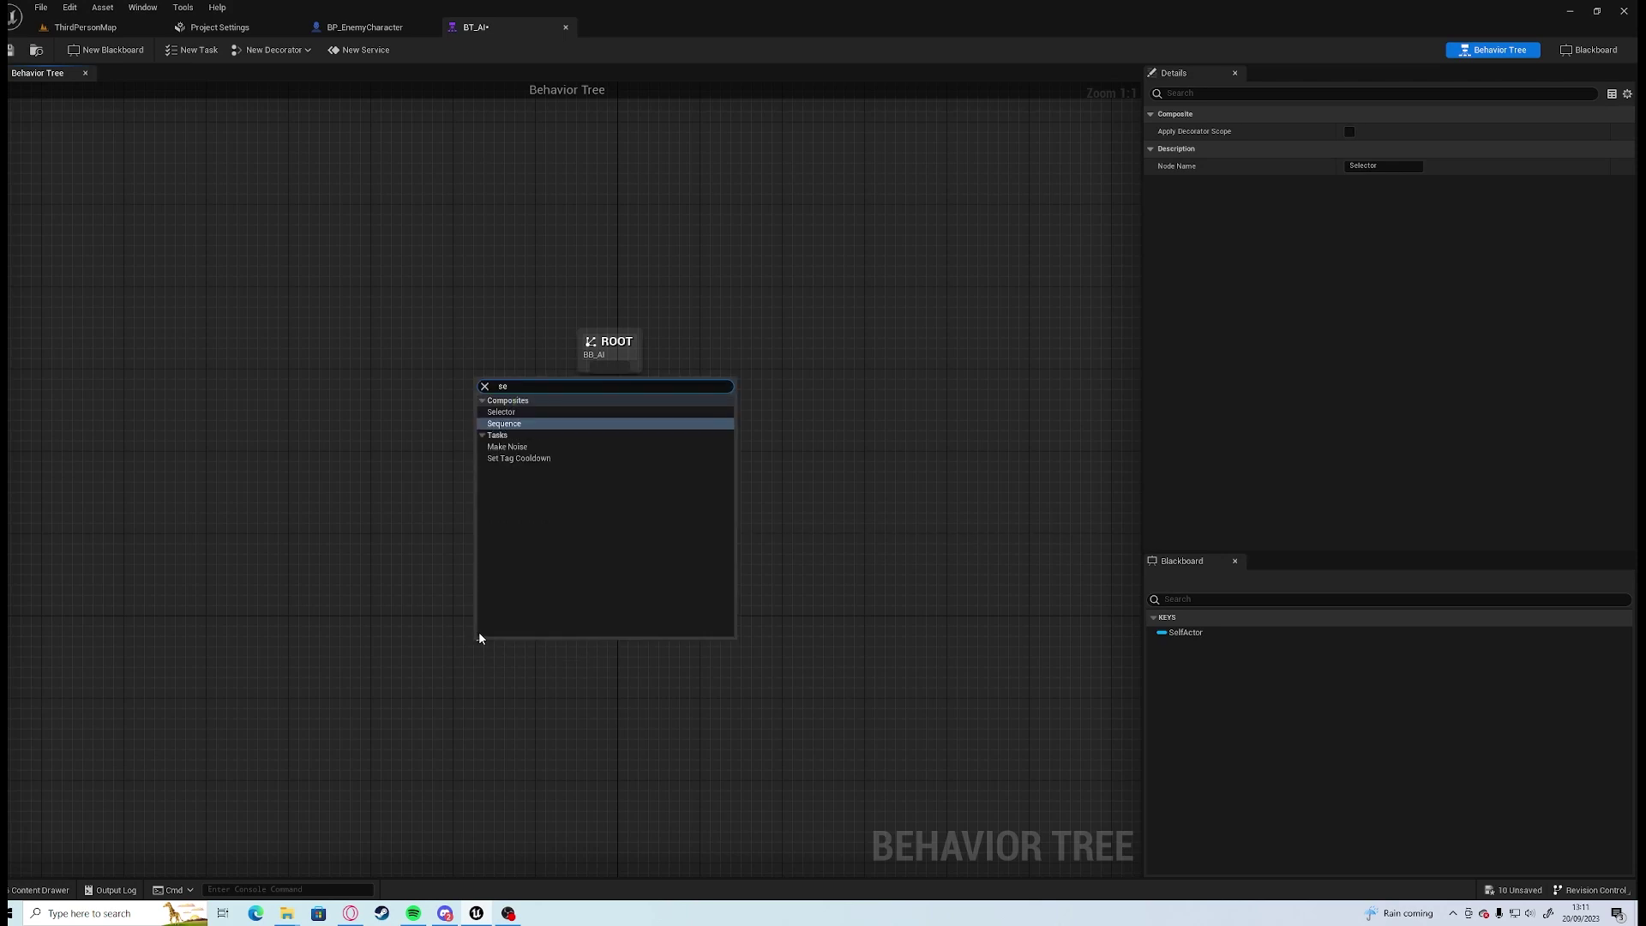
{"action": "key", "text": "Return"}
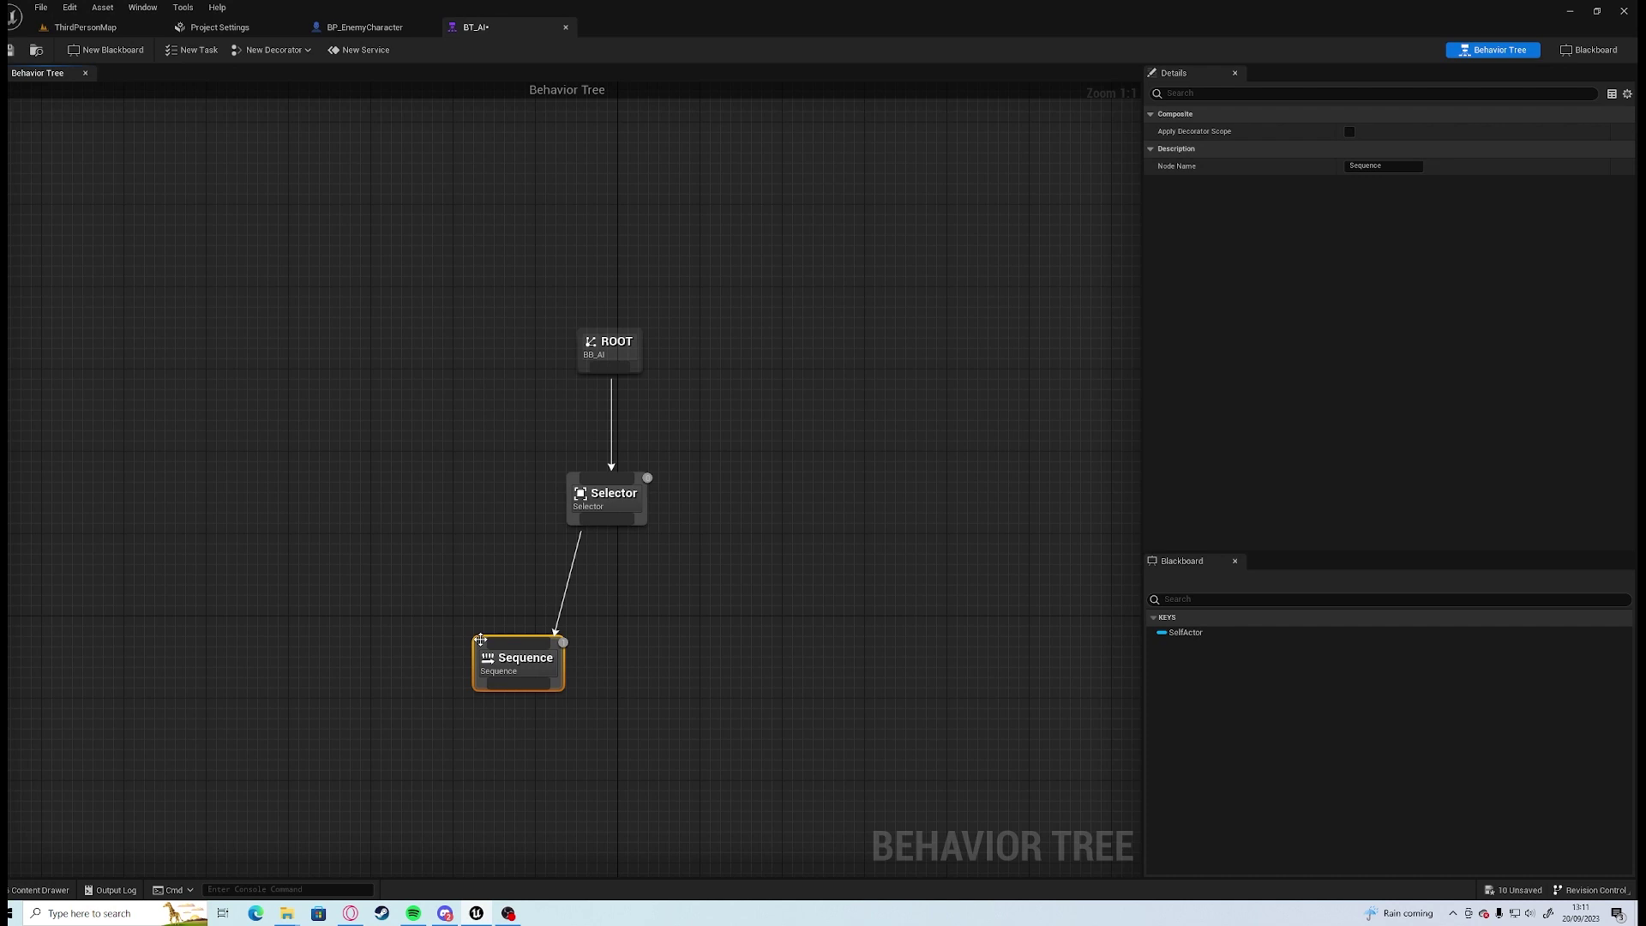
{"action": "right_click", "coordinate": [521, 660]}
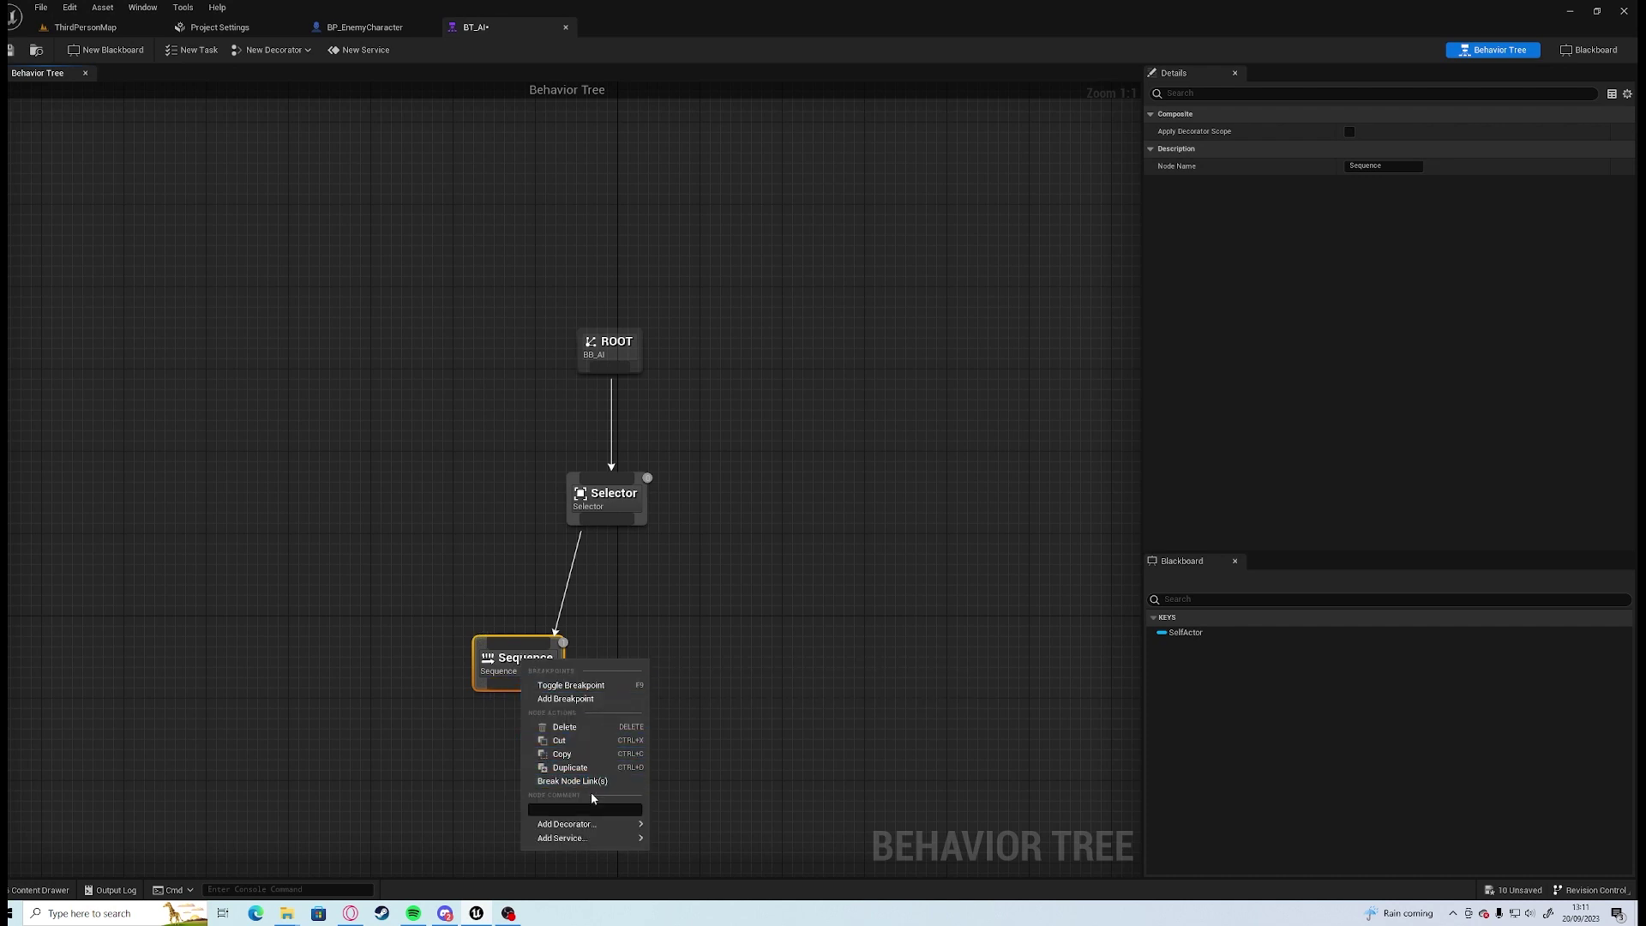
{"action": "left_click", "coordinate": [1397, 166]}
{"action": "left_click_drag", "start_coordinate": [1397, 166], "coordinate": [1291, 169]}
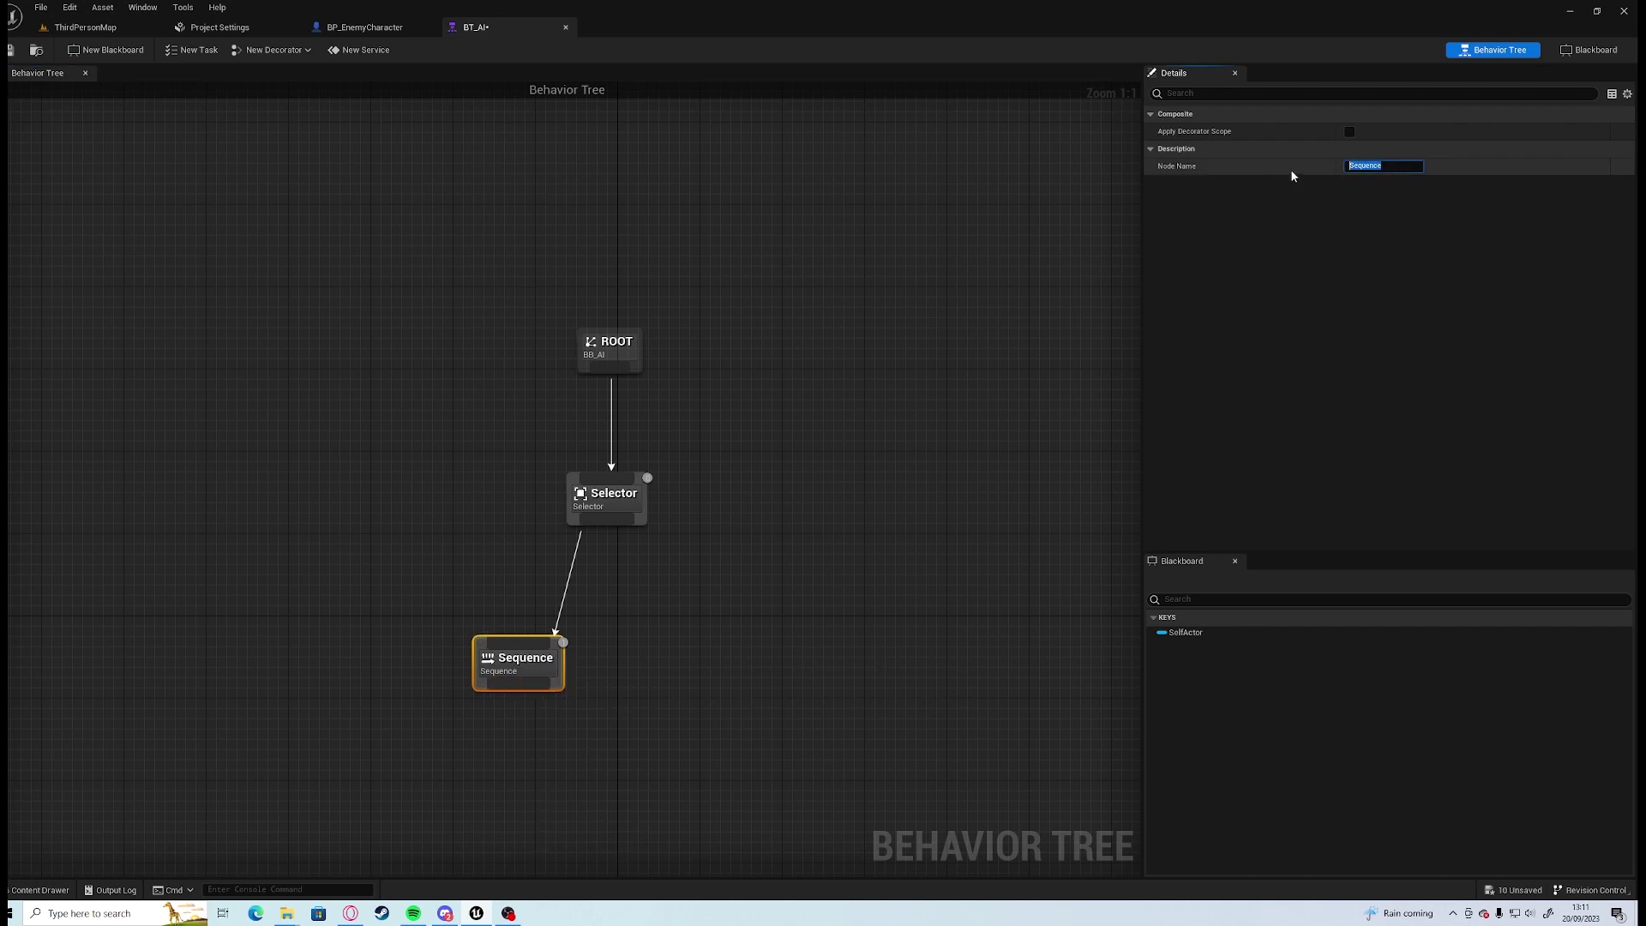
{"action": "type", "text": "C"}
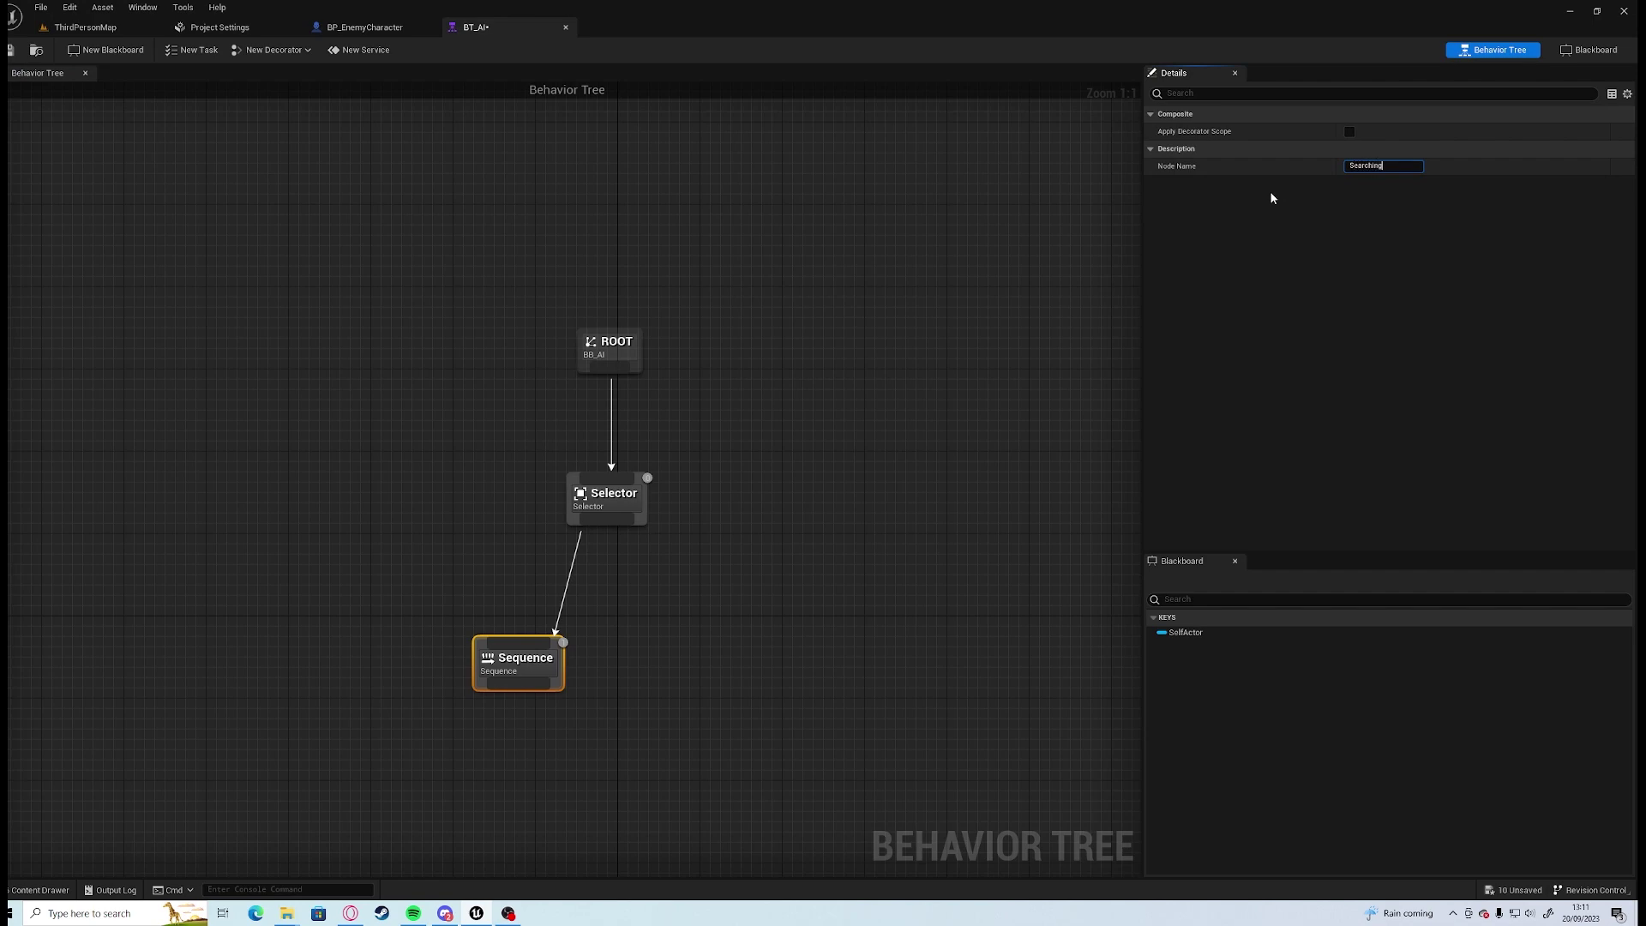
{"action": "type", "text": "earching"}
{"action": "key", "text": "Return"}
Add a second Sequence node beneath the Selector and name it Chasing.
{"action": "left_click_drag", "start_coordinate": [611, 519], "coordinate": [764, 682]}
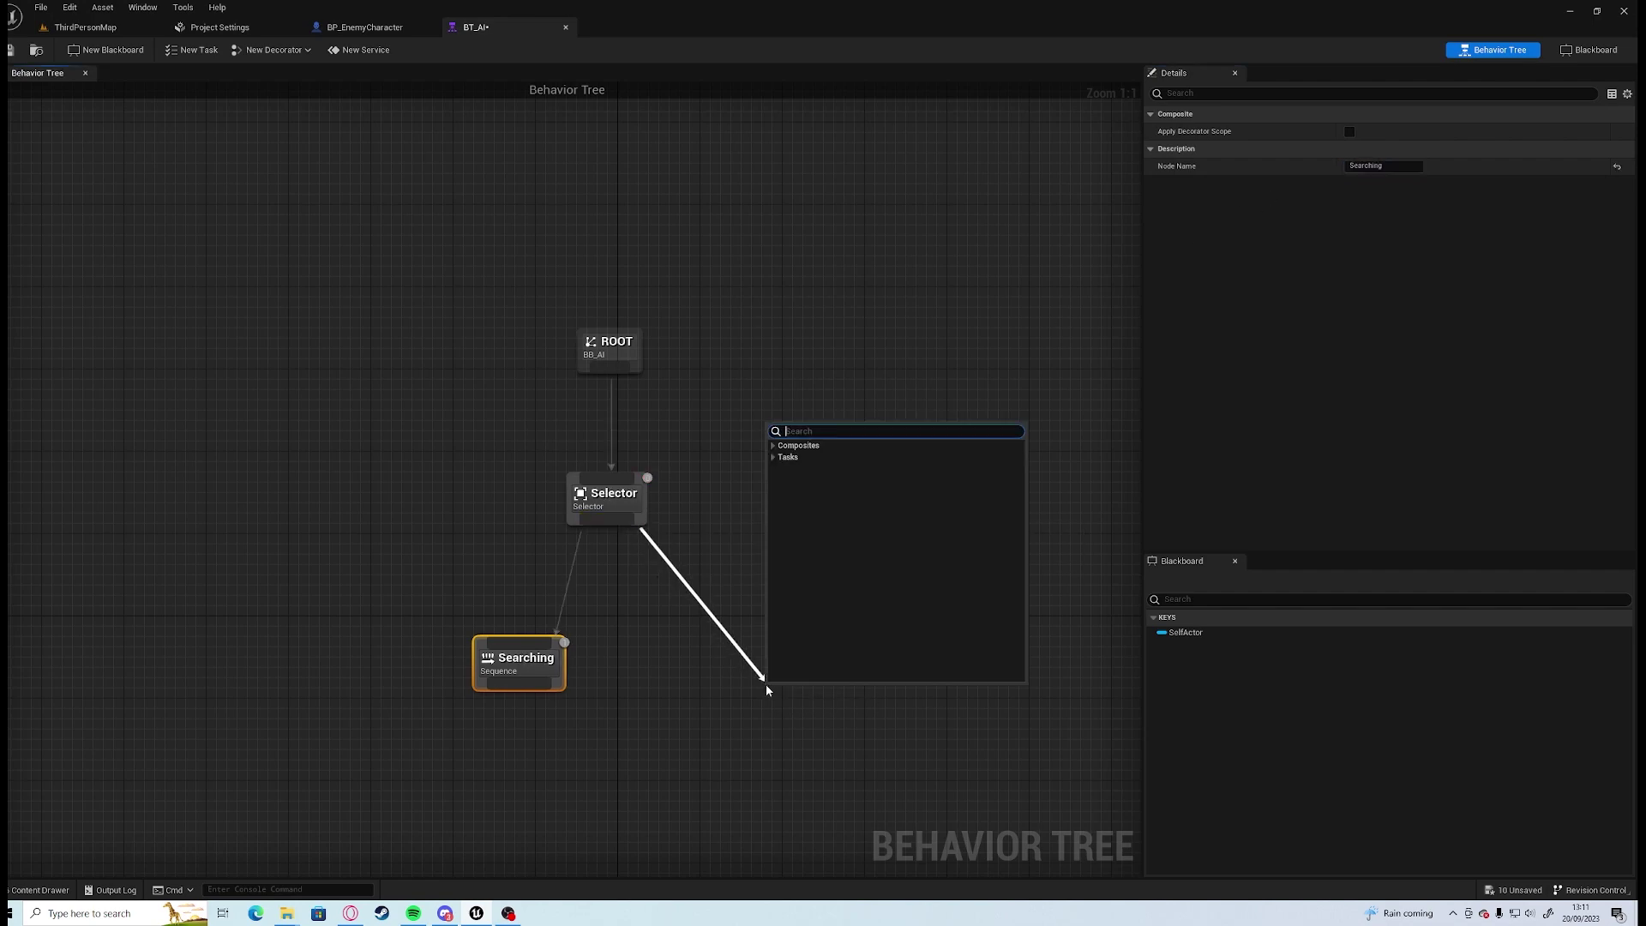
{"action": "type", "text": "seq"}
{"action": "key", "text": "Return"}
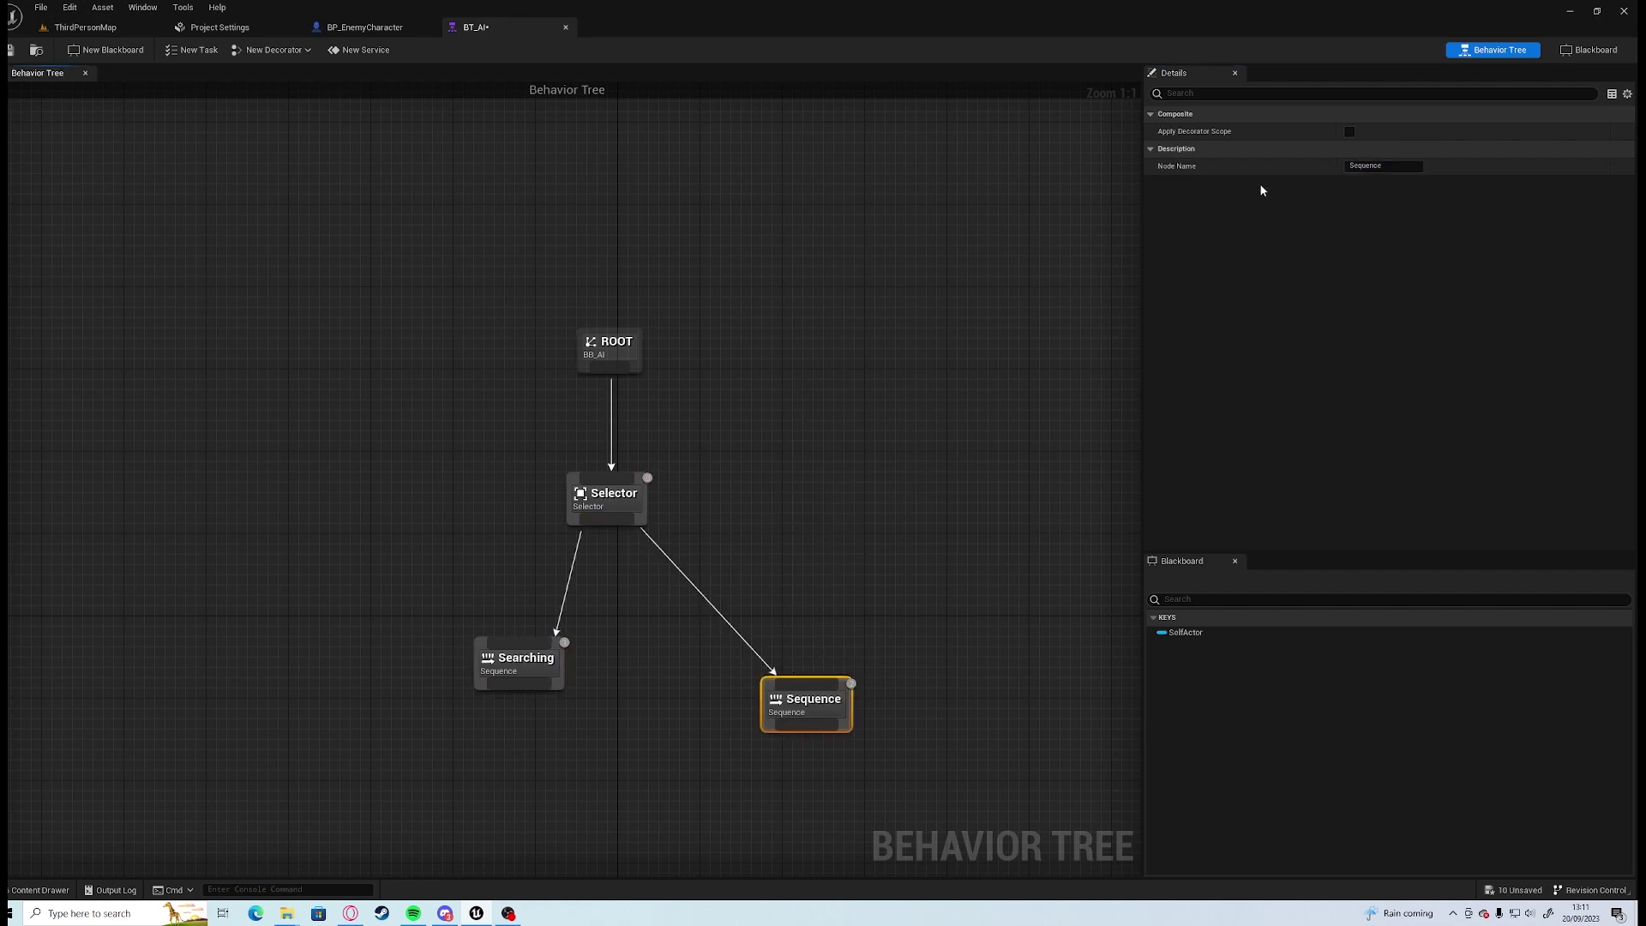
{"action": "left_click", "coordinate": [1386, 167]}
{"action": "type", "text": "c"}
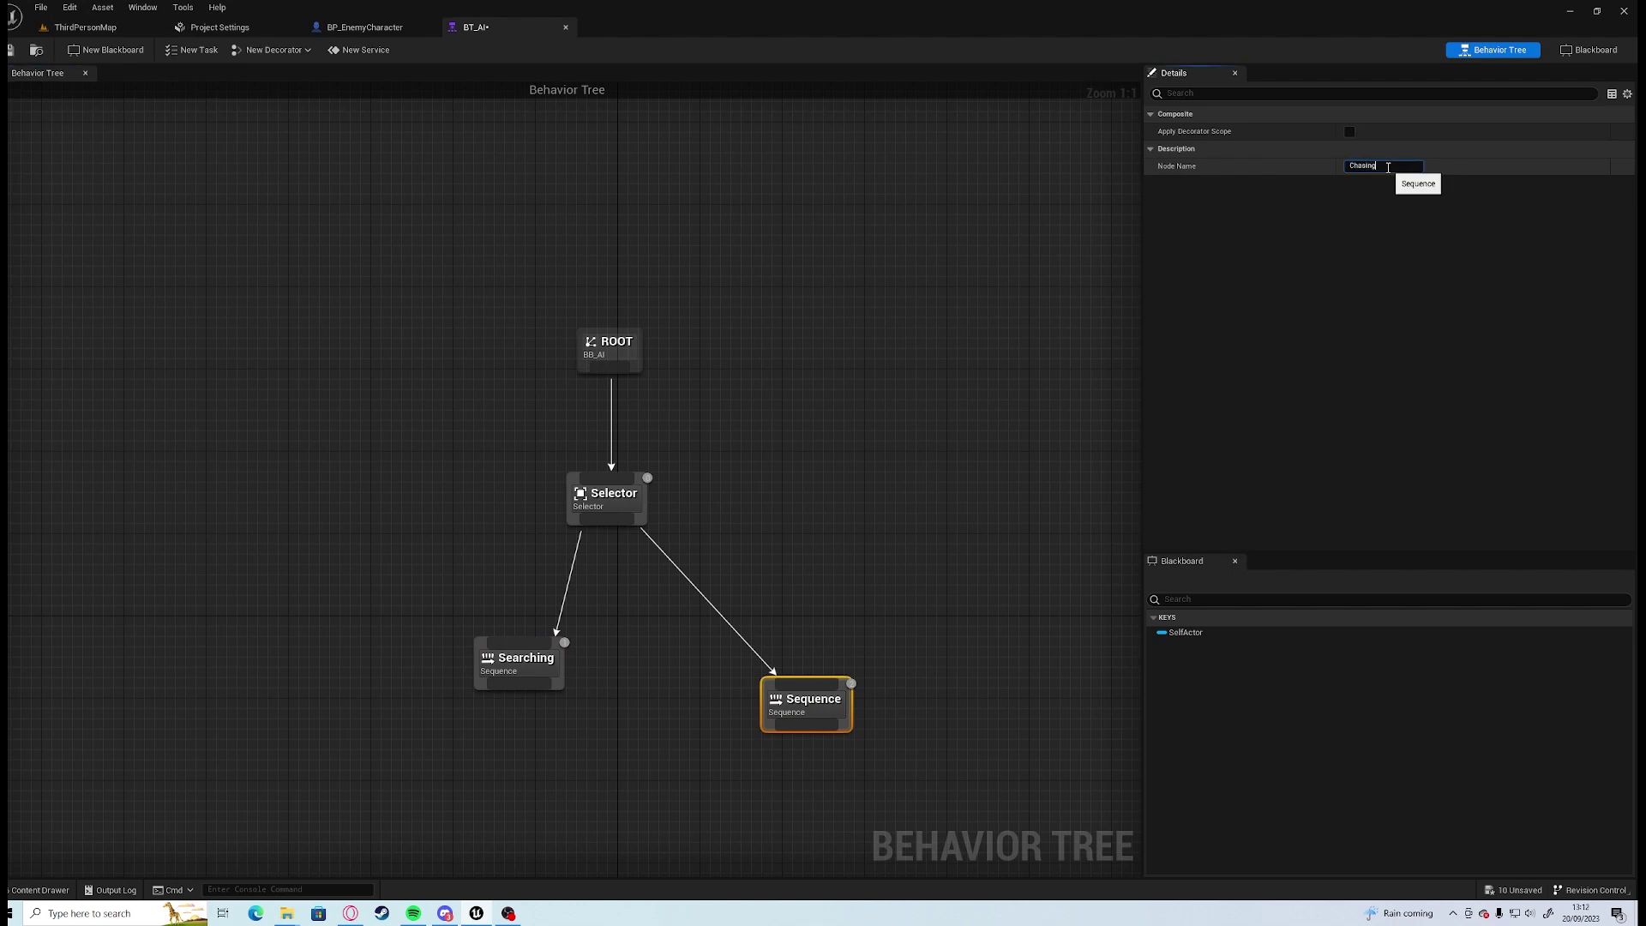
{"action": "type", "text": "hasing"}
{"action": "key", "text": "Return"}
Arrange the Chasing and Searching nodes on either side beneath the Selector, roughly level with each other.
{"action": "left_click_drag", "start_coordinate": [806, 703], "coordinate": [765, 662]}
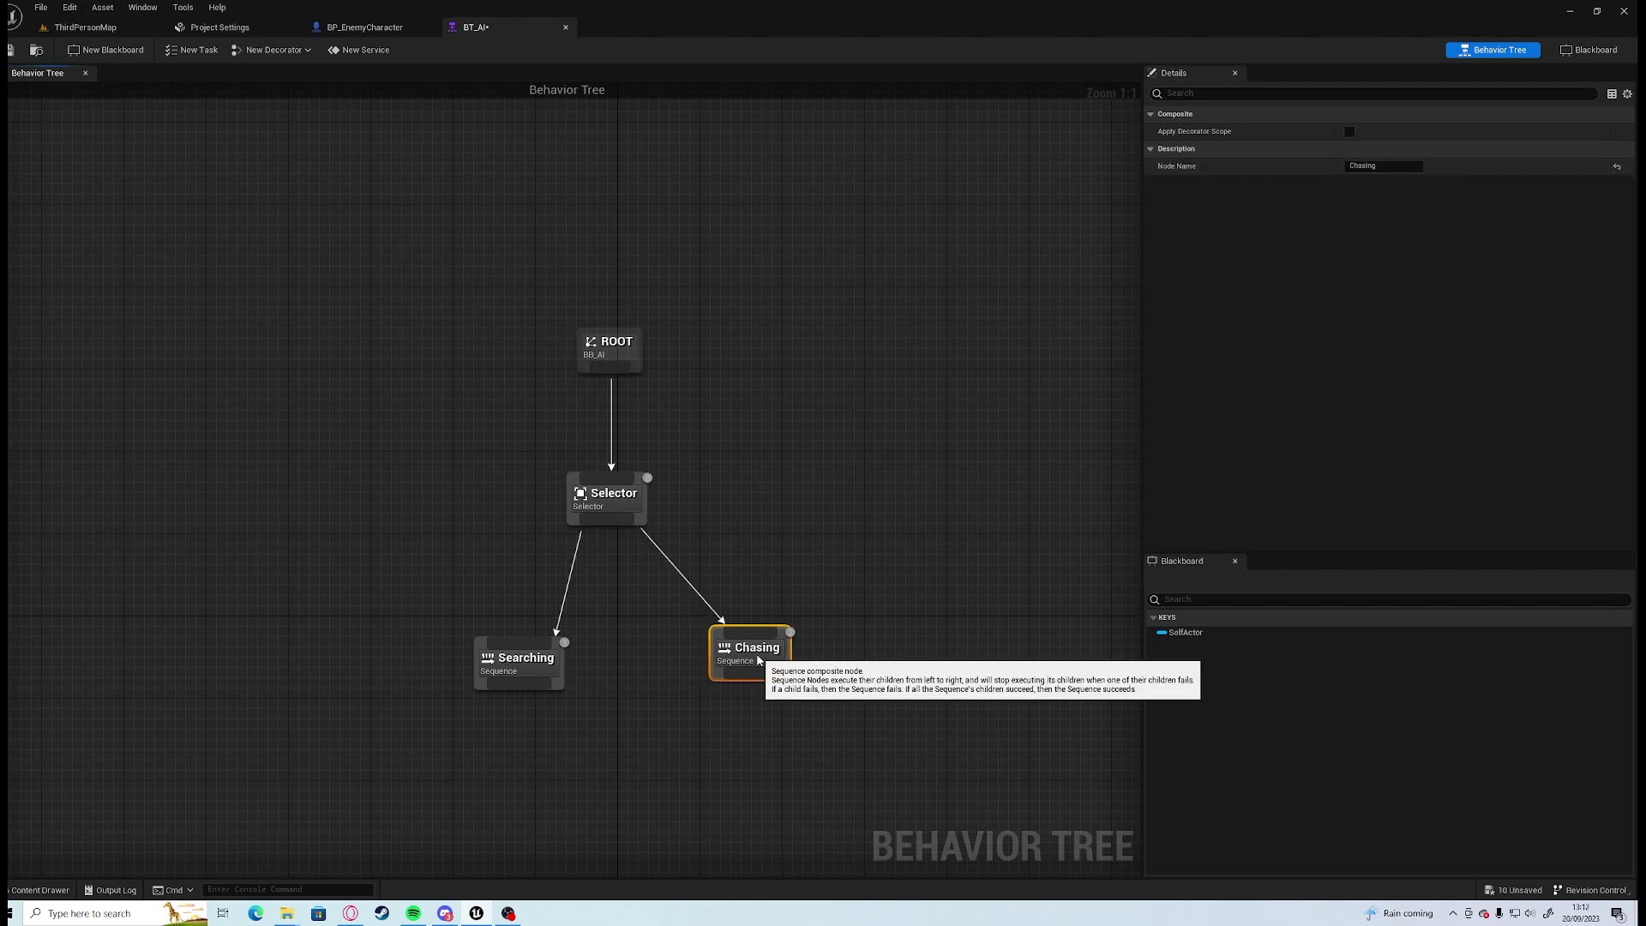
{"action": "left_click", "coordinate": [804, 459]}
{"action": "right_click_drag", "start_coordinate": [815, 517], "coordinate": [893, 473]}
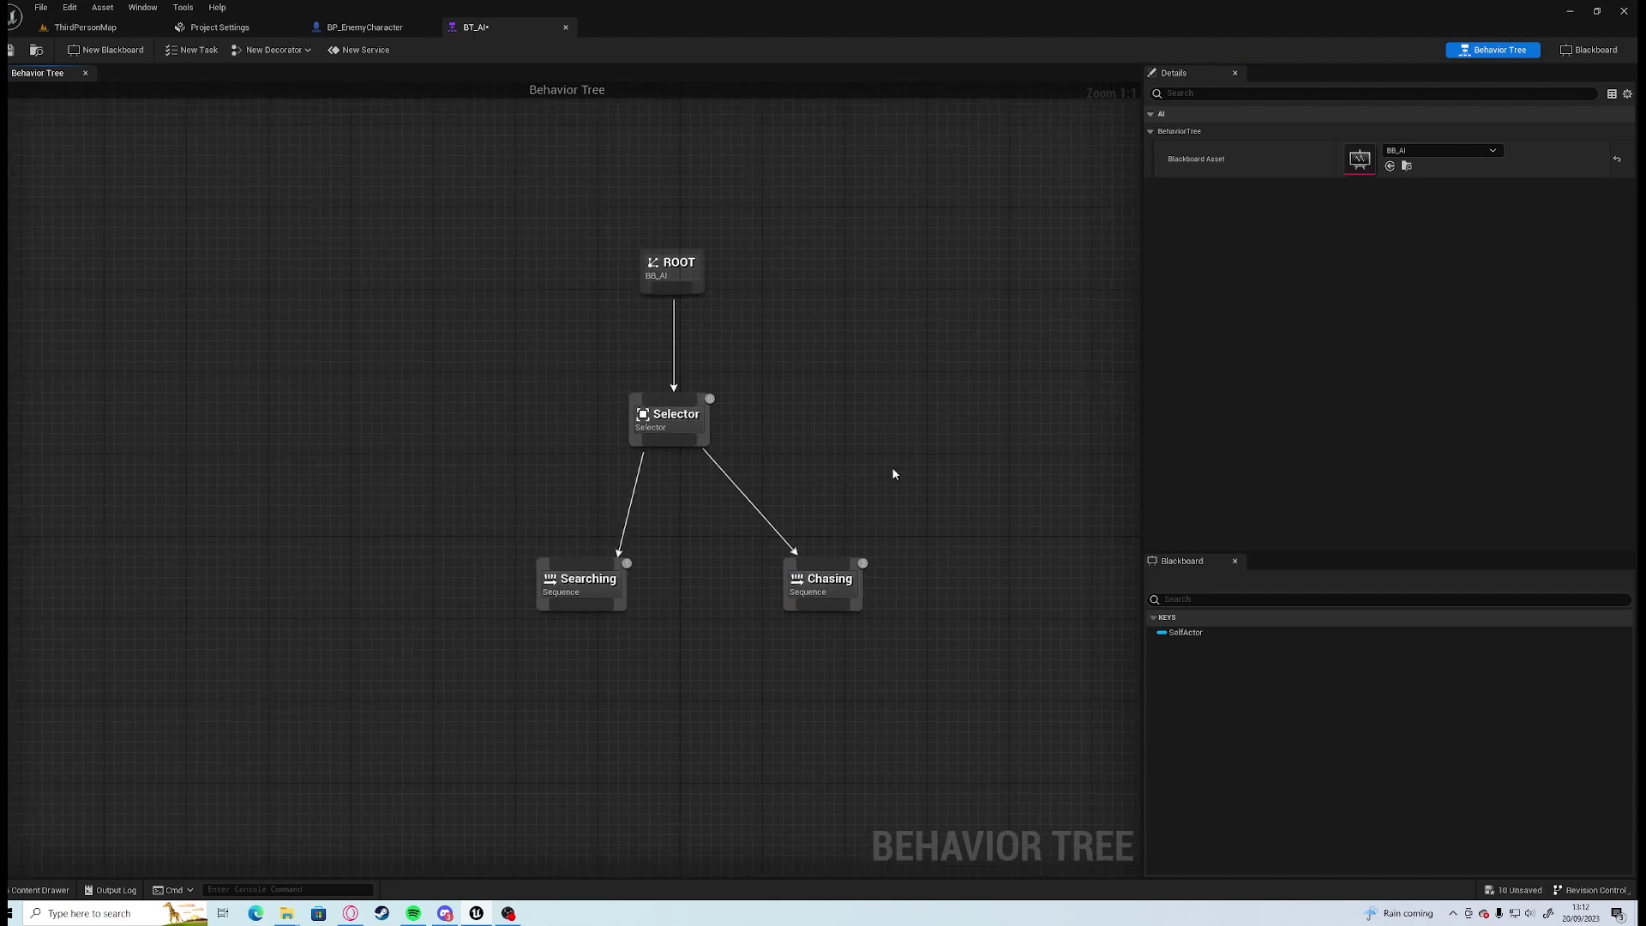
{"action": "left_click", "coordinate": [618, 595]}
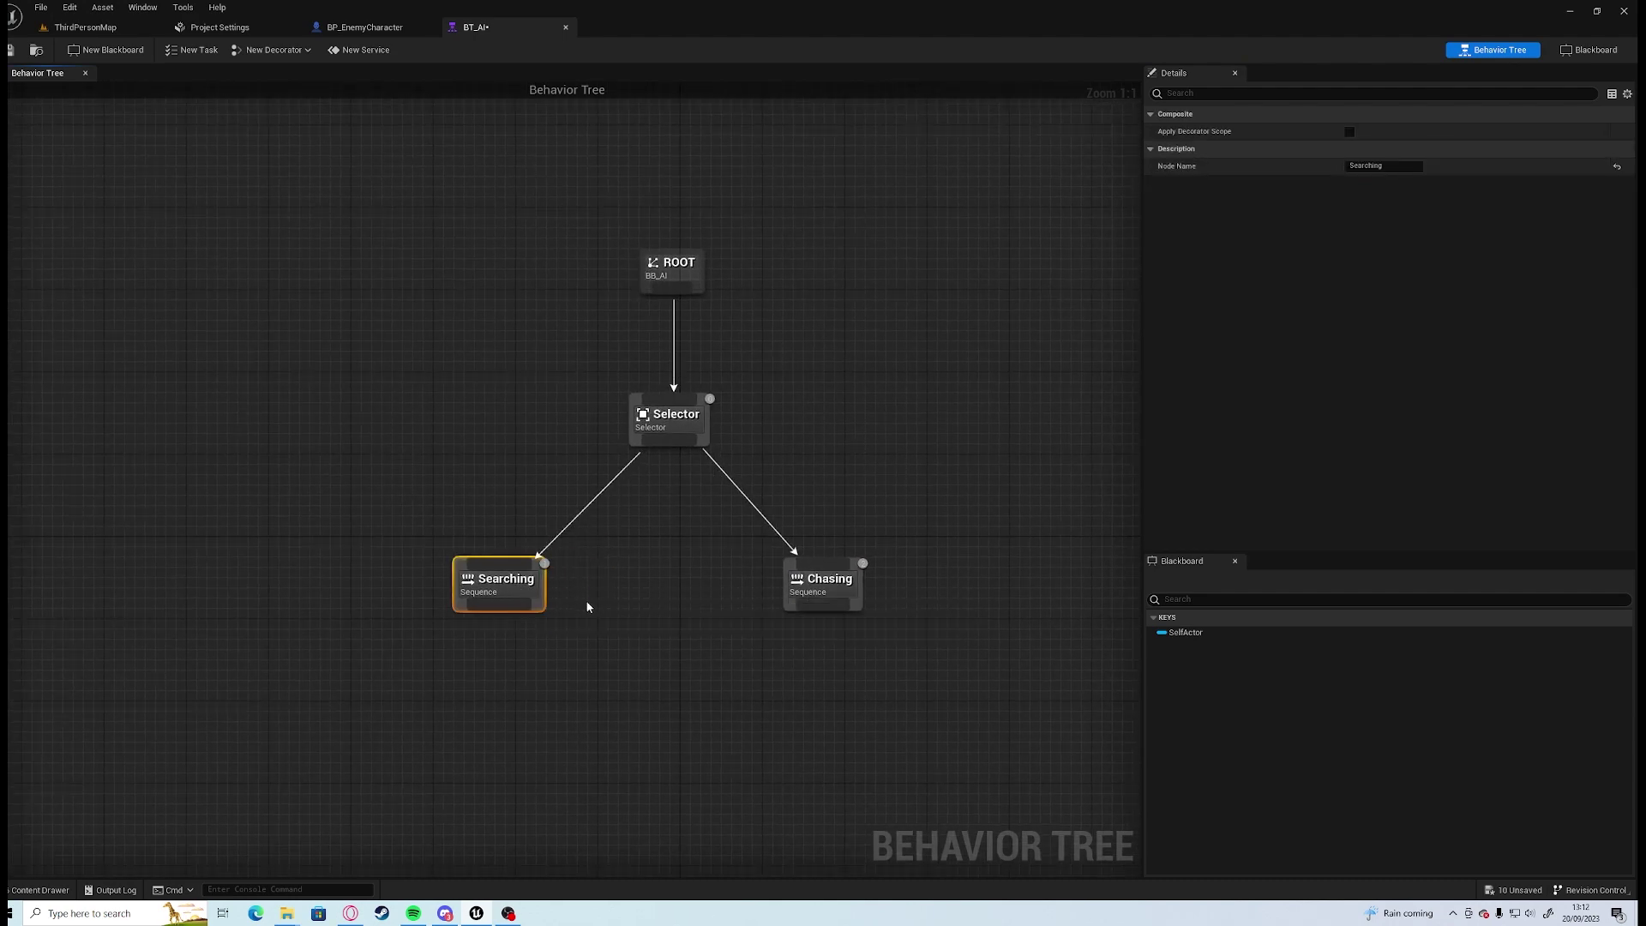
{"action": "left_click", "coordinate": [713, 624]}
{"action": "right_click_drag", "start_coordinate": [713, 624], "coordinate": [789, 429]}
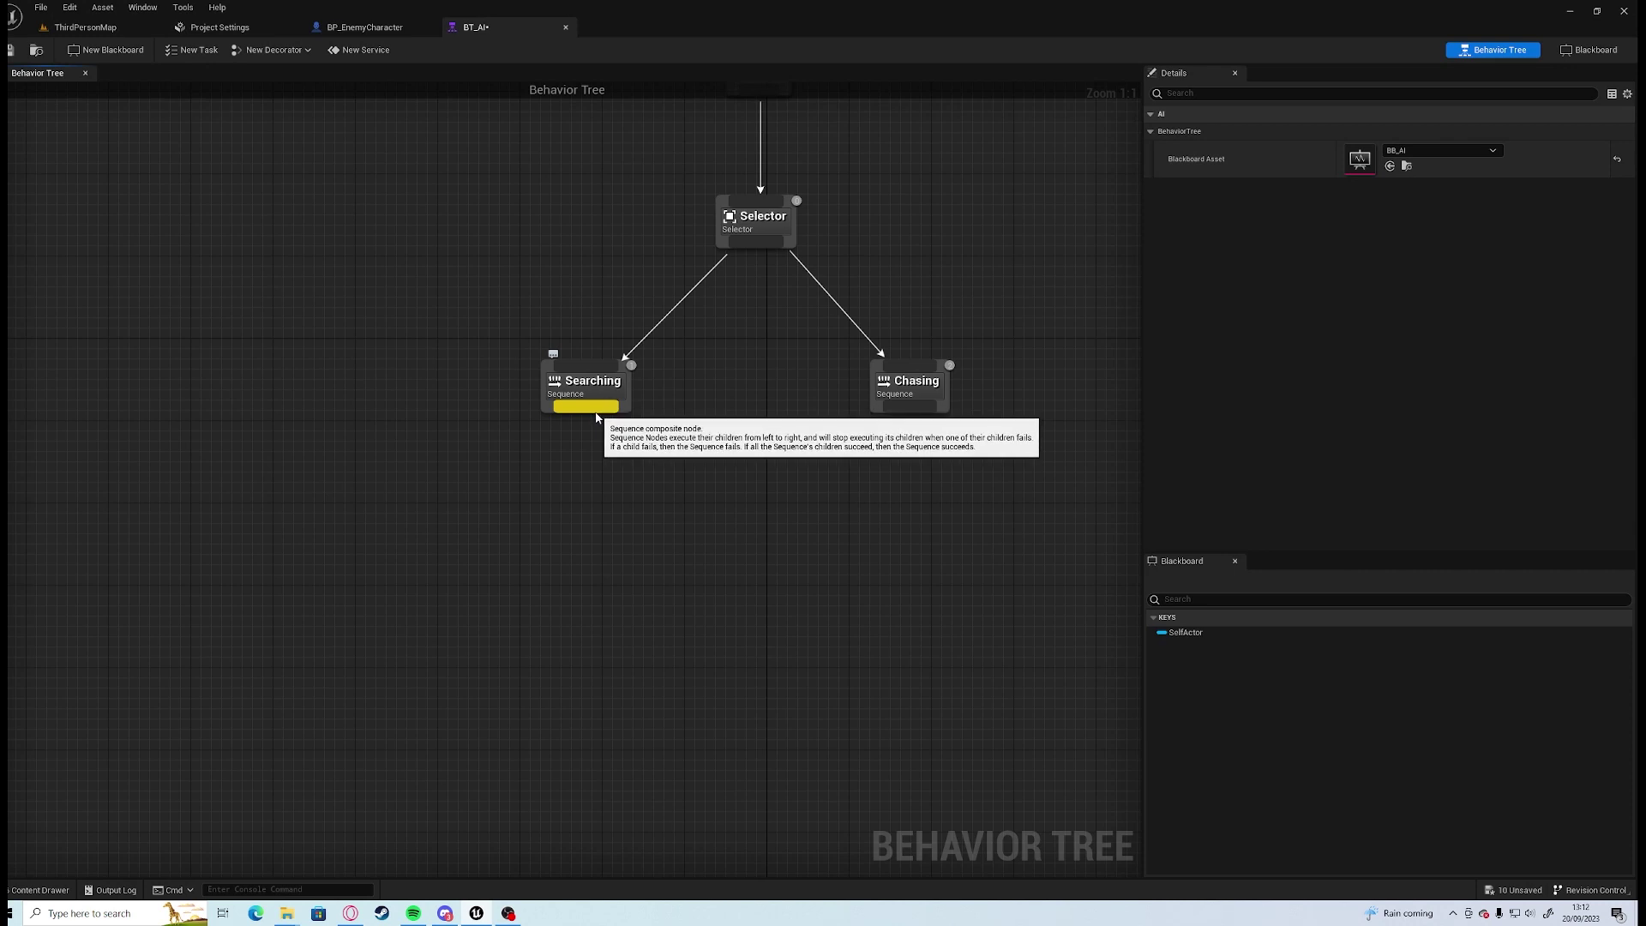
Create a new behavior tree task named BTTask_RunToRandomLocation in the AI folder.
{"action": "left_click_drag", "start_coordinate": [577, 415], "coordinate": [479, 518]}
{"action": "left_click", "coordinate": [401, 384]}
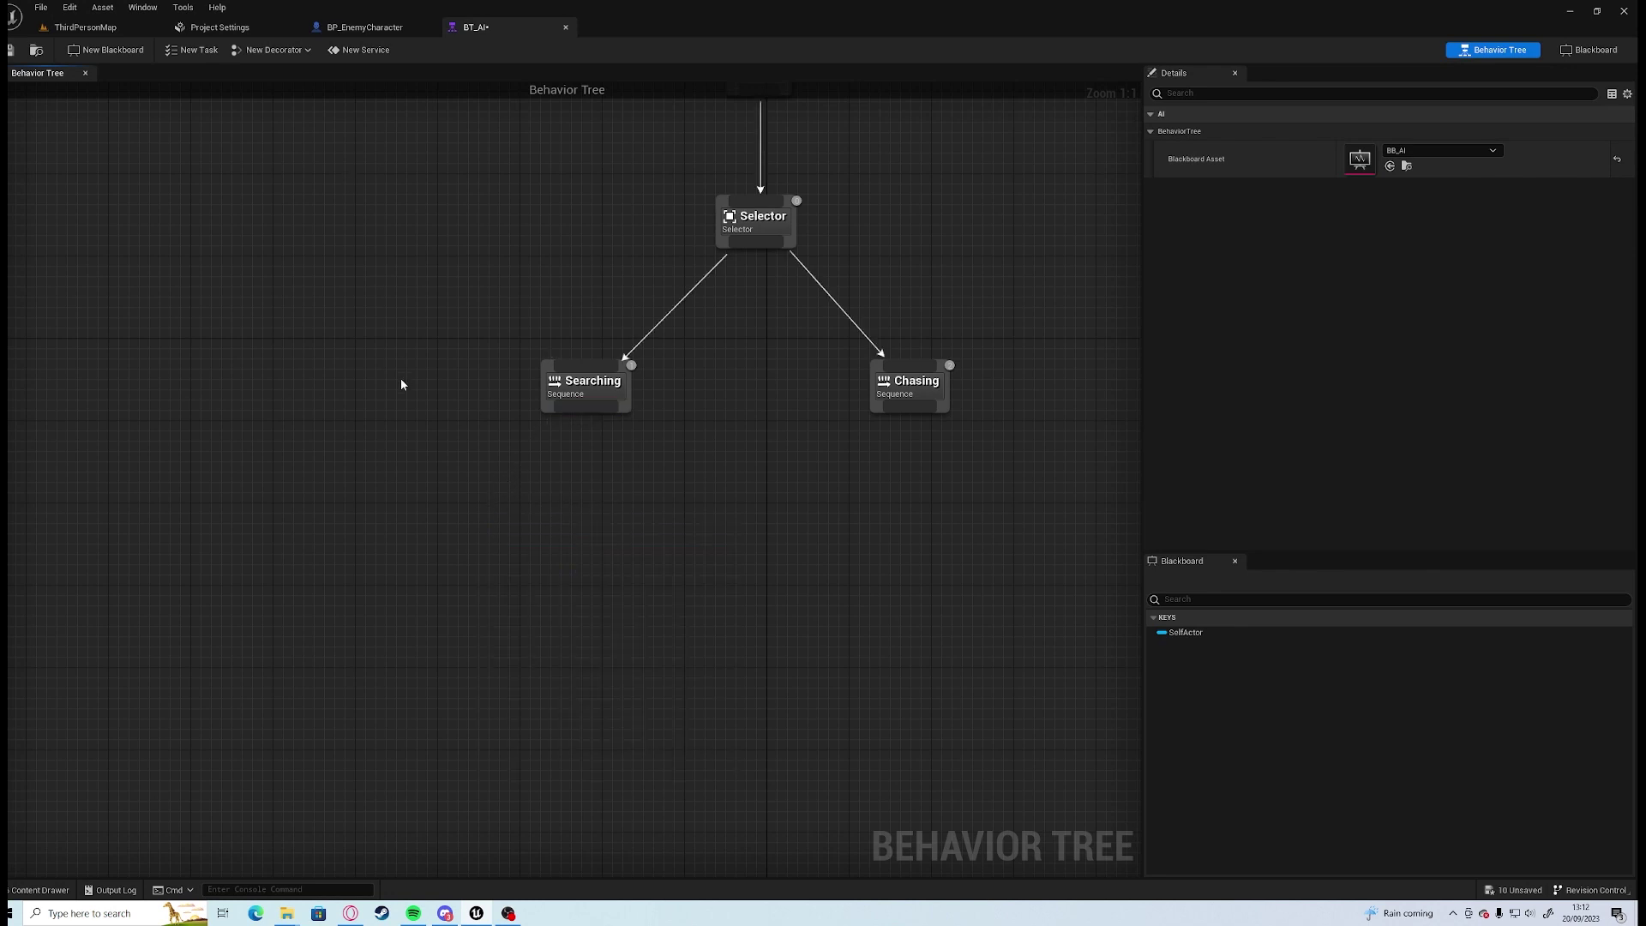
{"action": "left_click", "coordinate": [198, 50]}
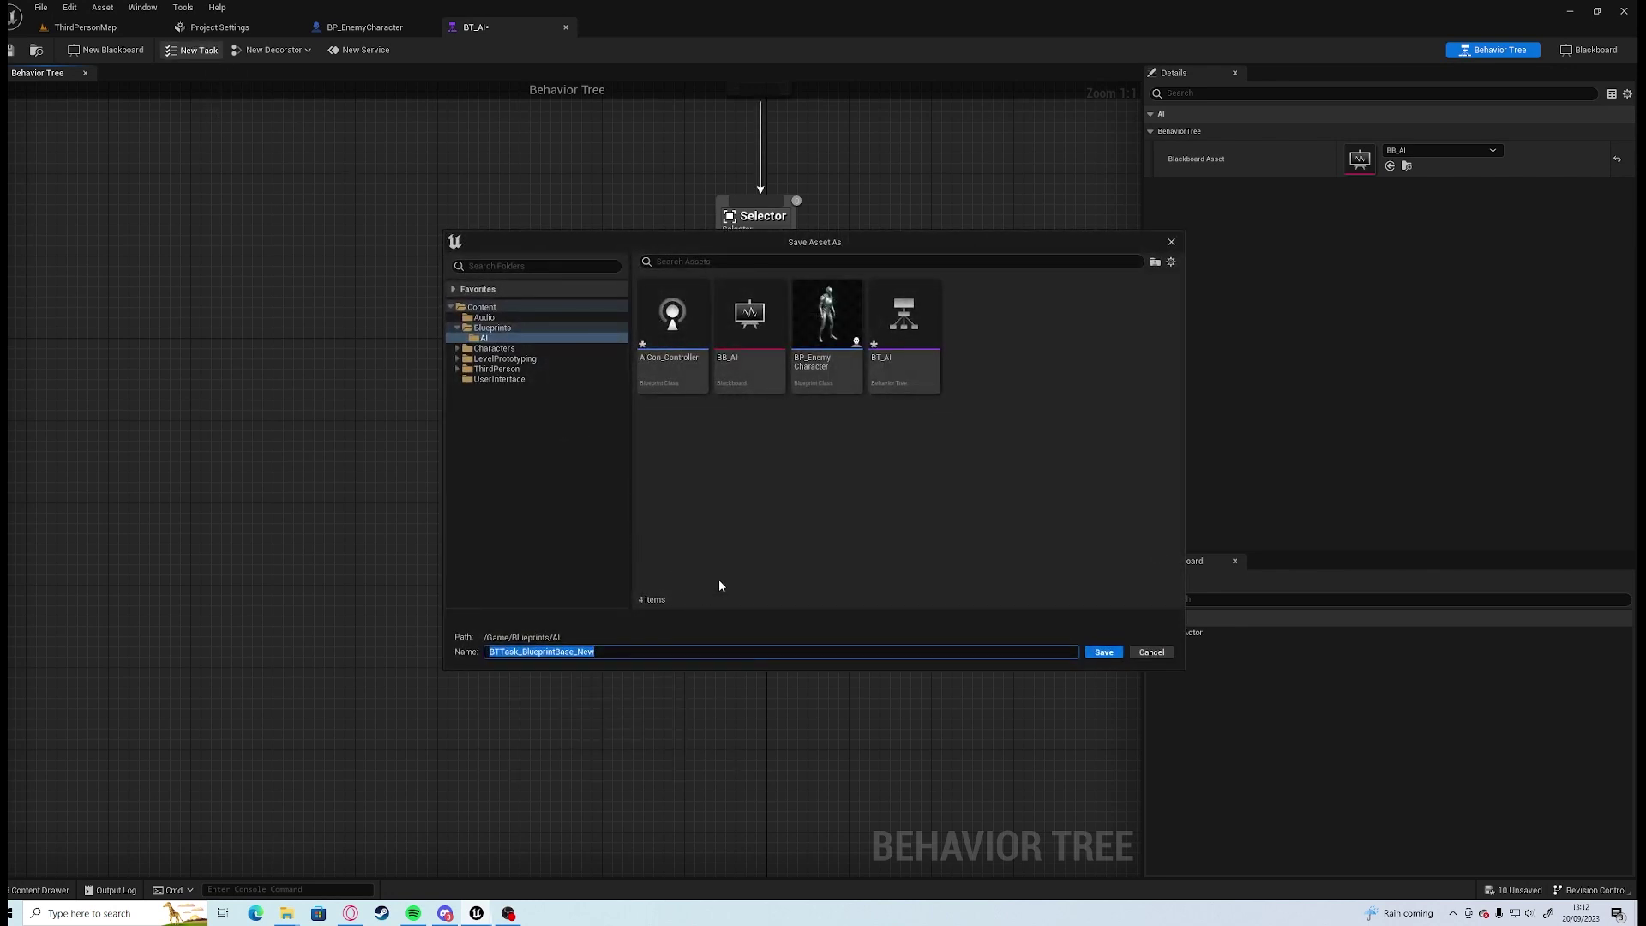
{"action": "type", "text": "BTTask_RunToRandomLocation"}
{"action": "key", "text": "Return"}
Add an Event Receive Execute AI node to the task's event graph.
{"action": "right_click", "coordinate": [645, 358]}
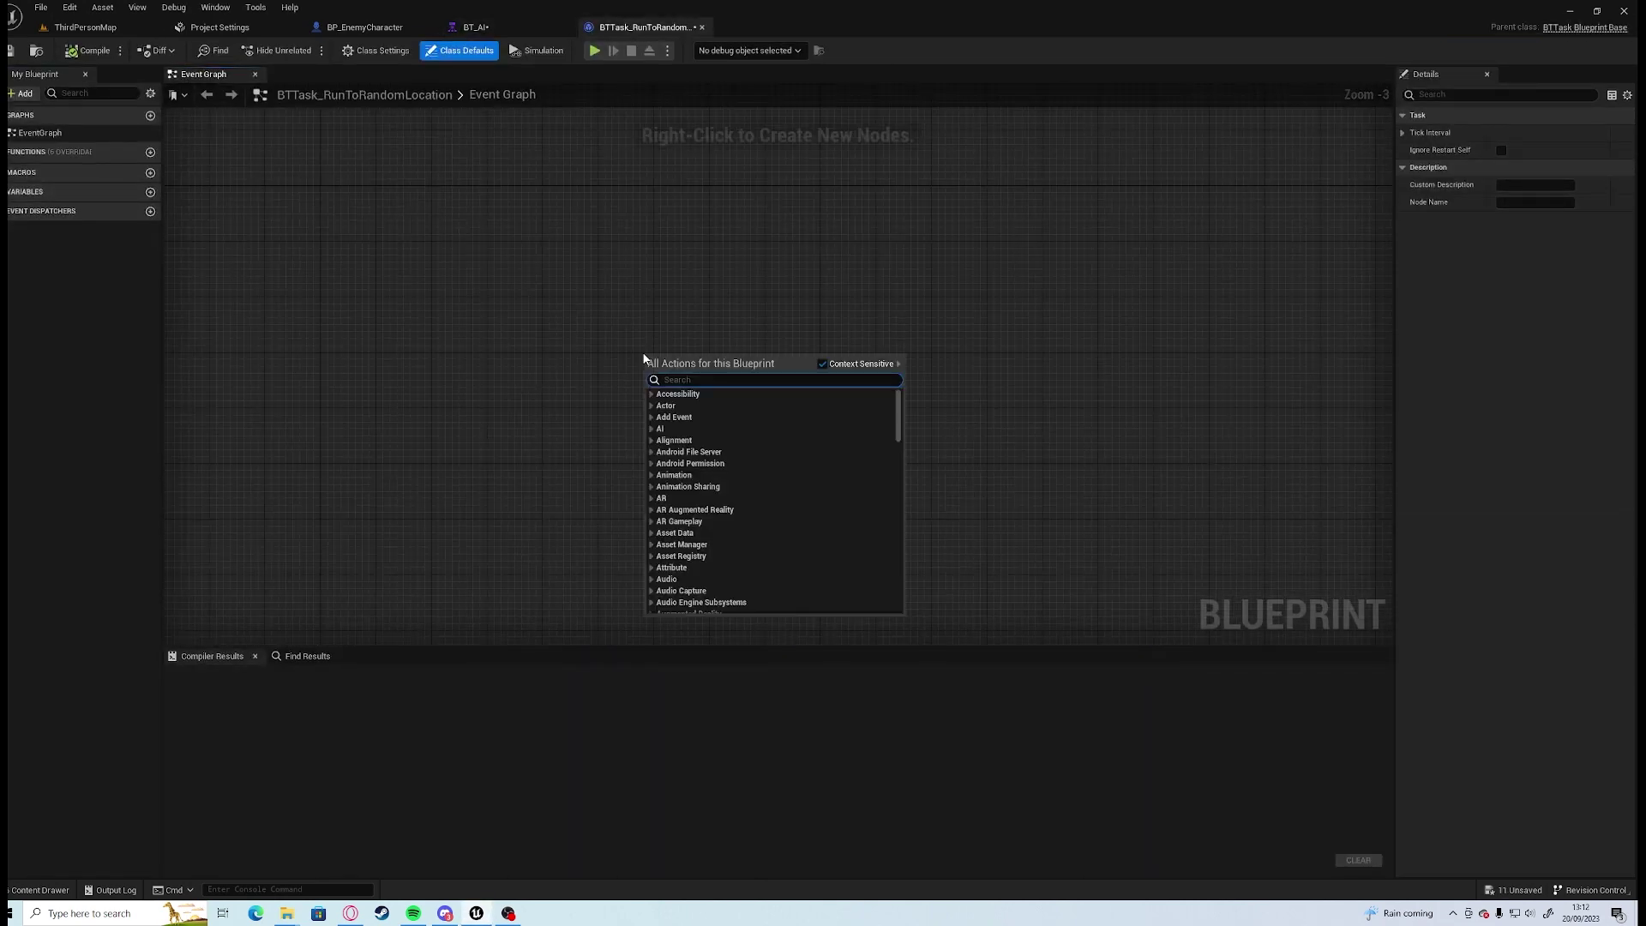
{"action": "type", "text": "event"}
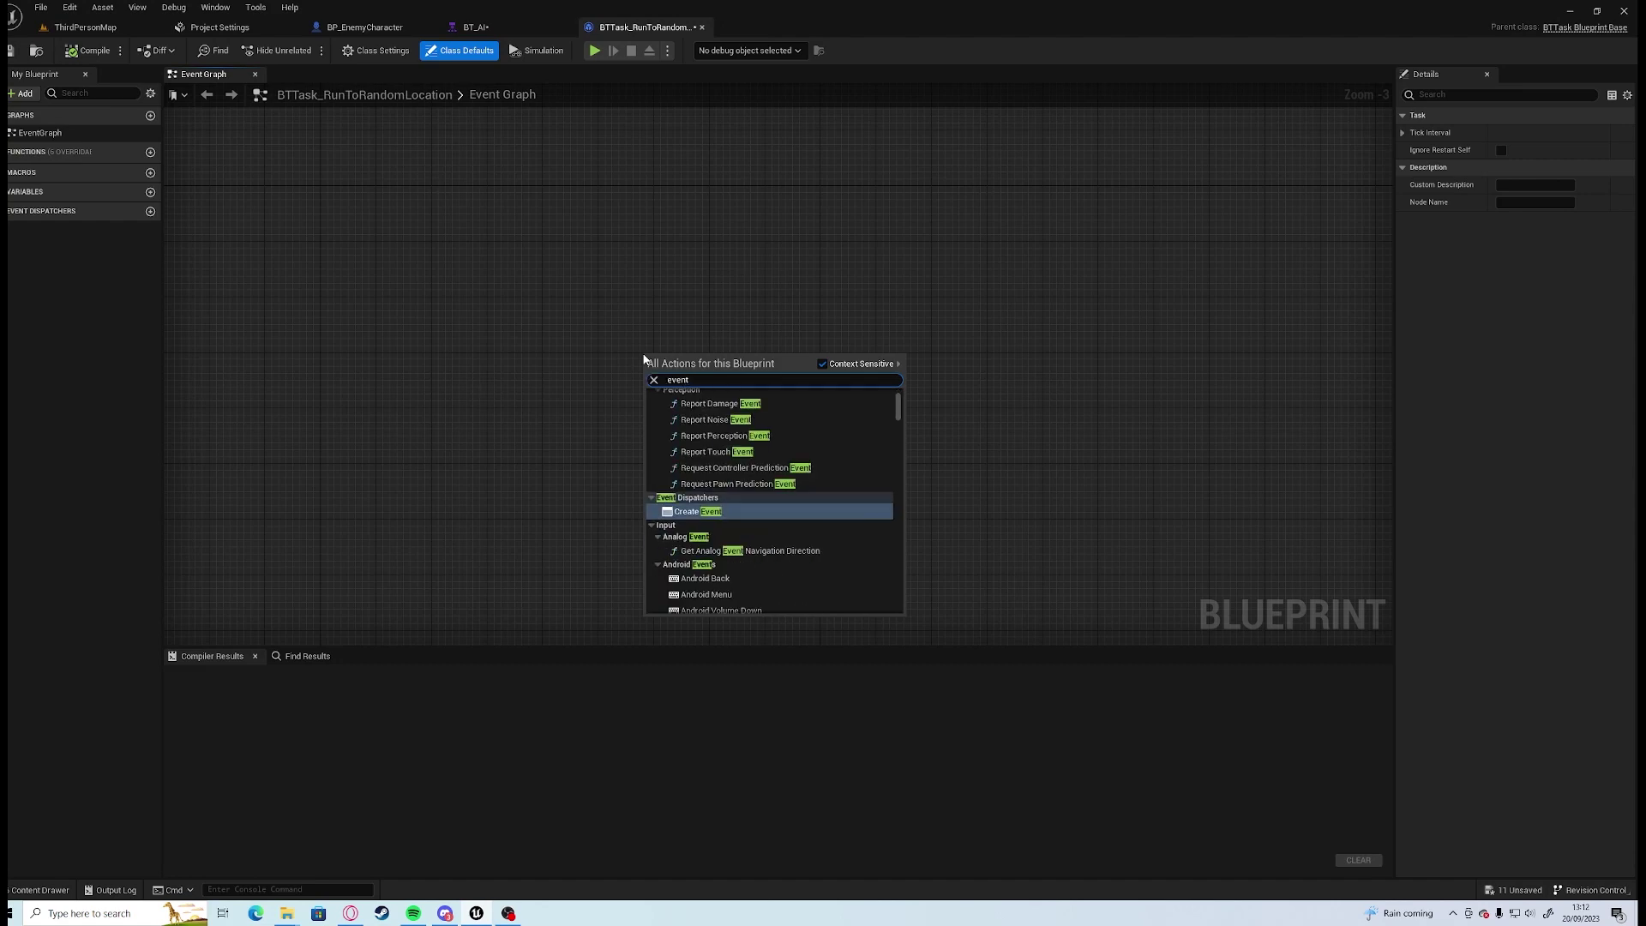
{"action": "scroll", "coordinate": [754, 417], "scroll_direction": "up", "scroll_amount": 5}
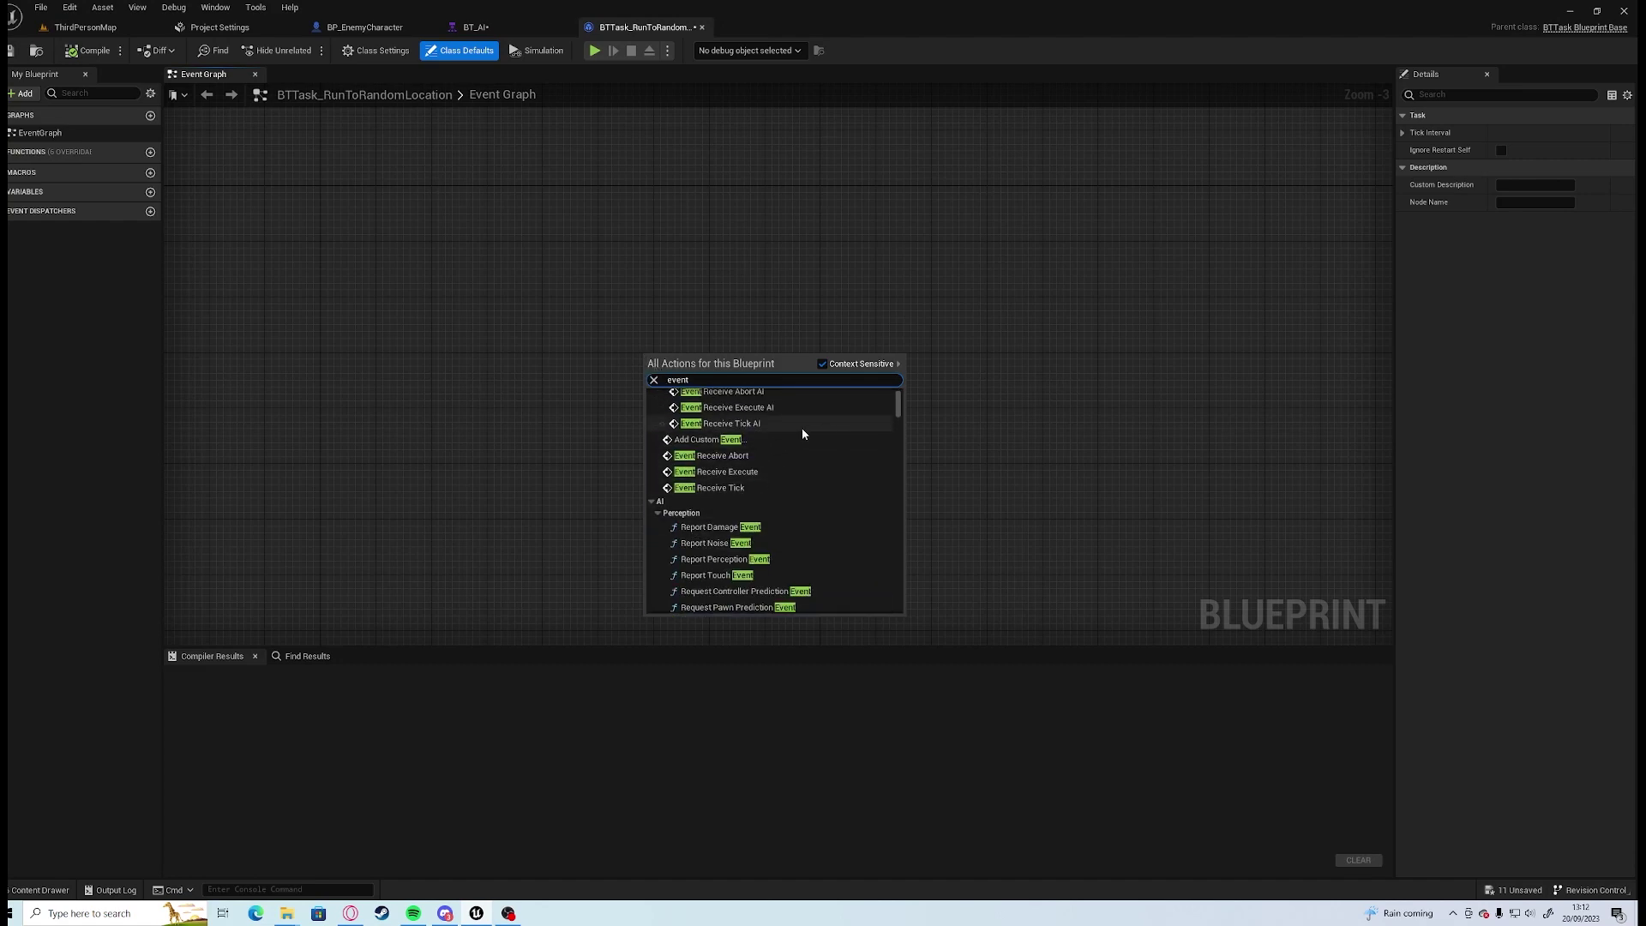
{"action": "left_click", "coordinate": [780, 435]}
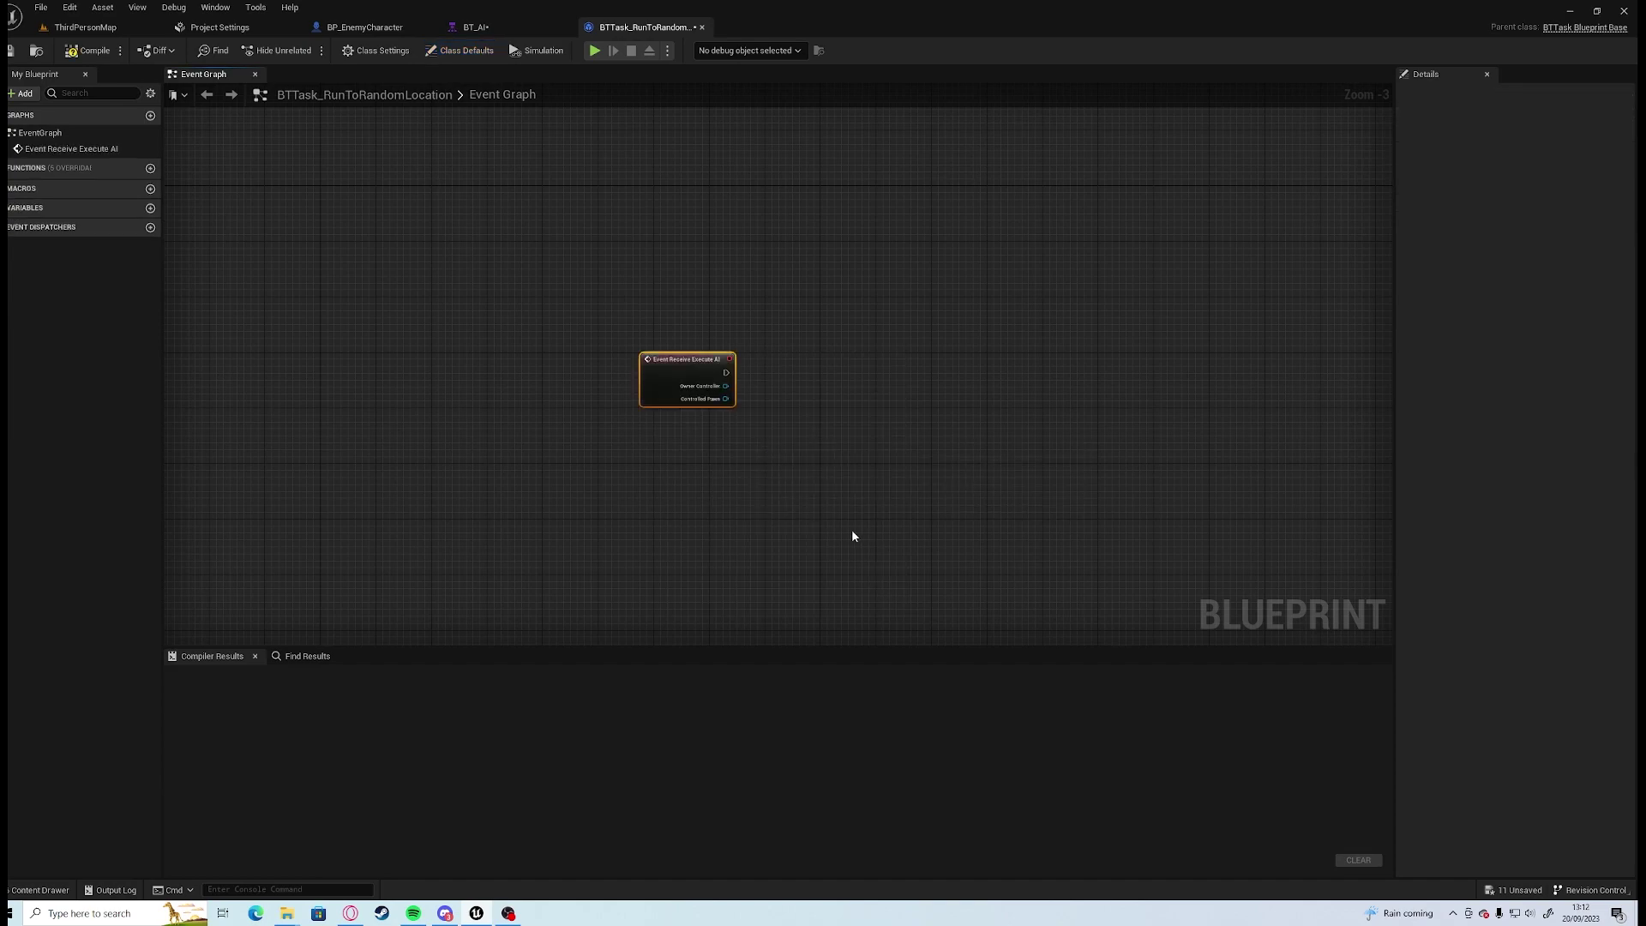
{"action": "scroll", "coordinate": [637, 438], "scroll_direction": "up", "scroll_amount": 1}
{"action": "left_click_drag", "start_coordinate": [443, 428], "coordinate": [504, 431]}
{"action": "left_click", "coordinate": [506, 431]}
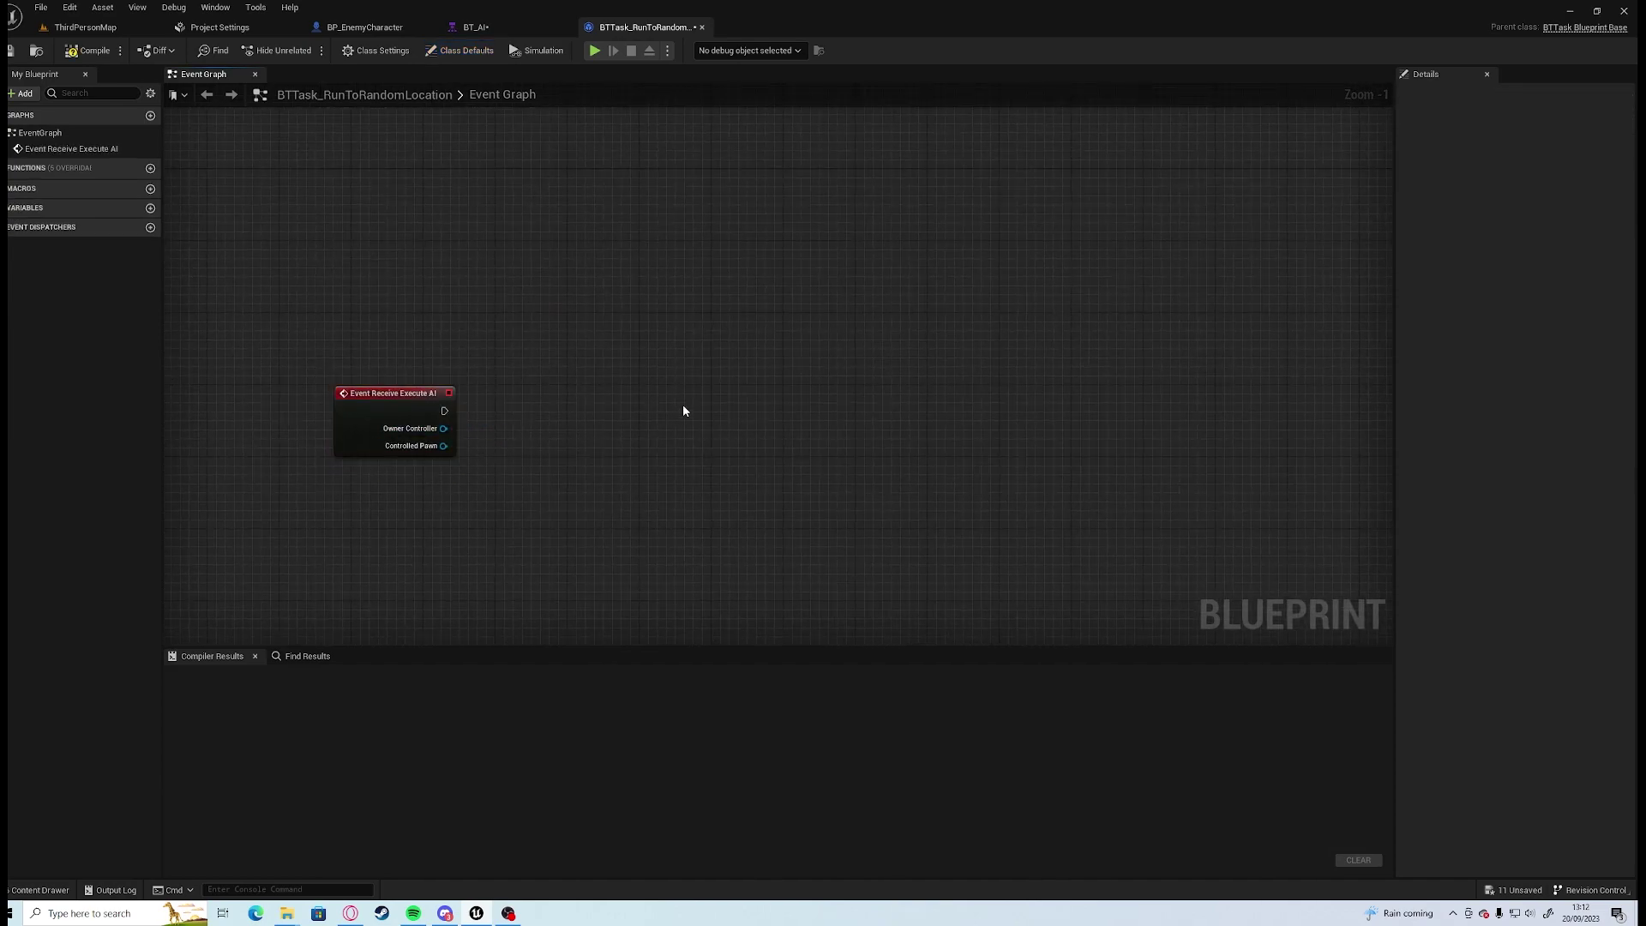
Add a GetRandomLocationInNavigableRadius node and place it beside and slightly below the Event Receive Execute AI node.
{"action": "right_click", "coordinate": [684, 411]}
{"action": "type", "text": "getrandom"}
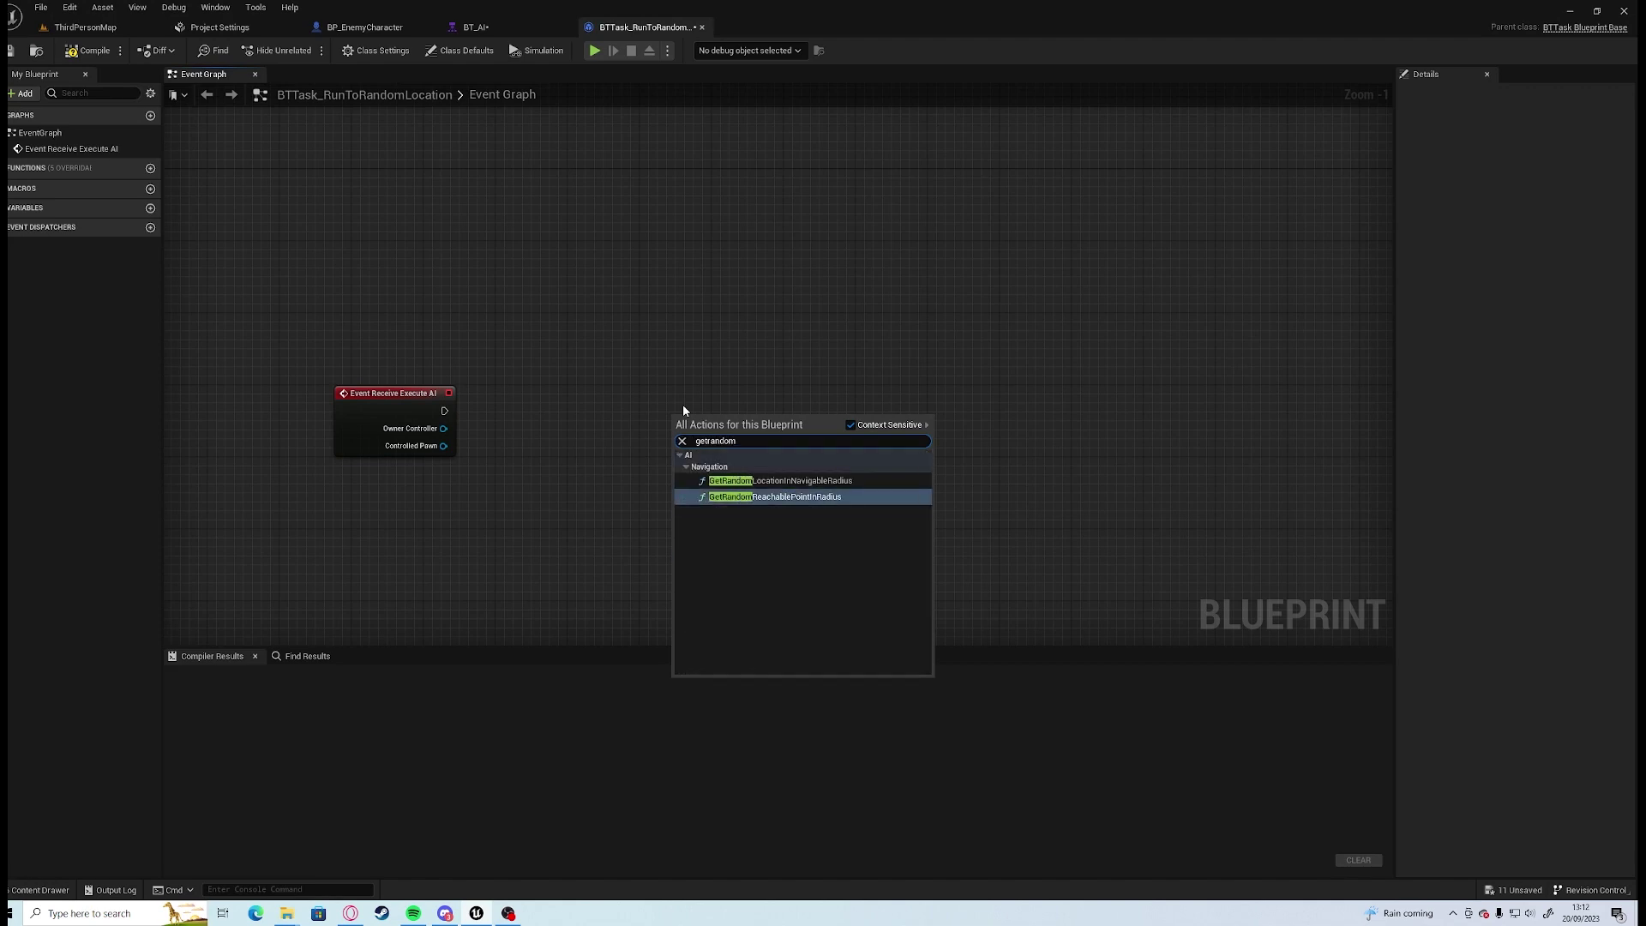
{"action": "key", "text": "Up"}
{"action": "key", "text": "Return"}
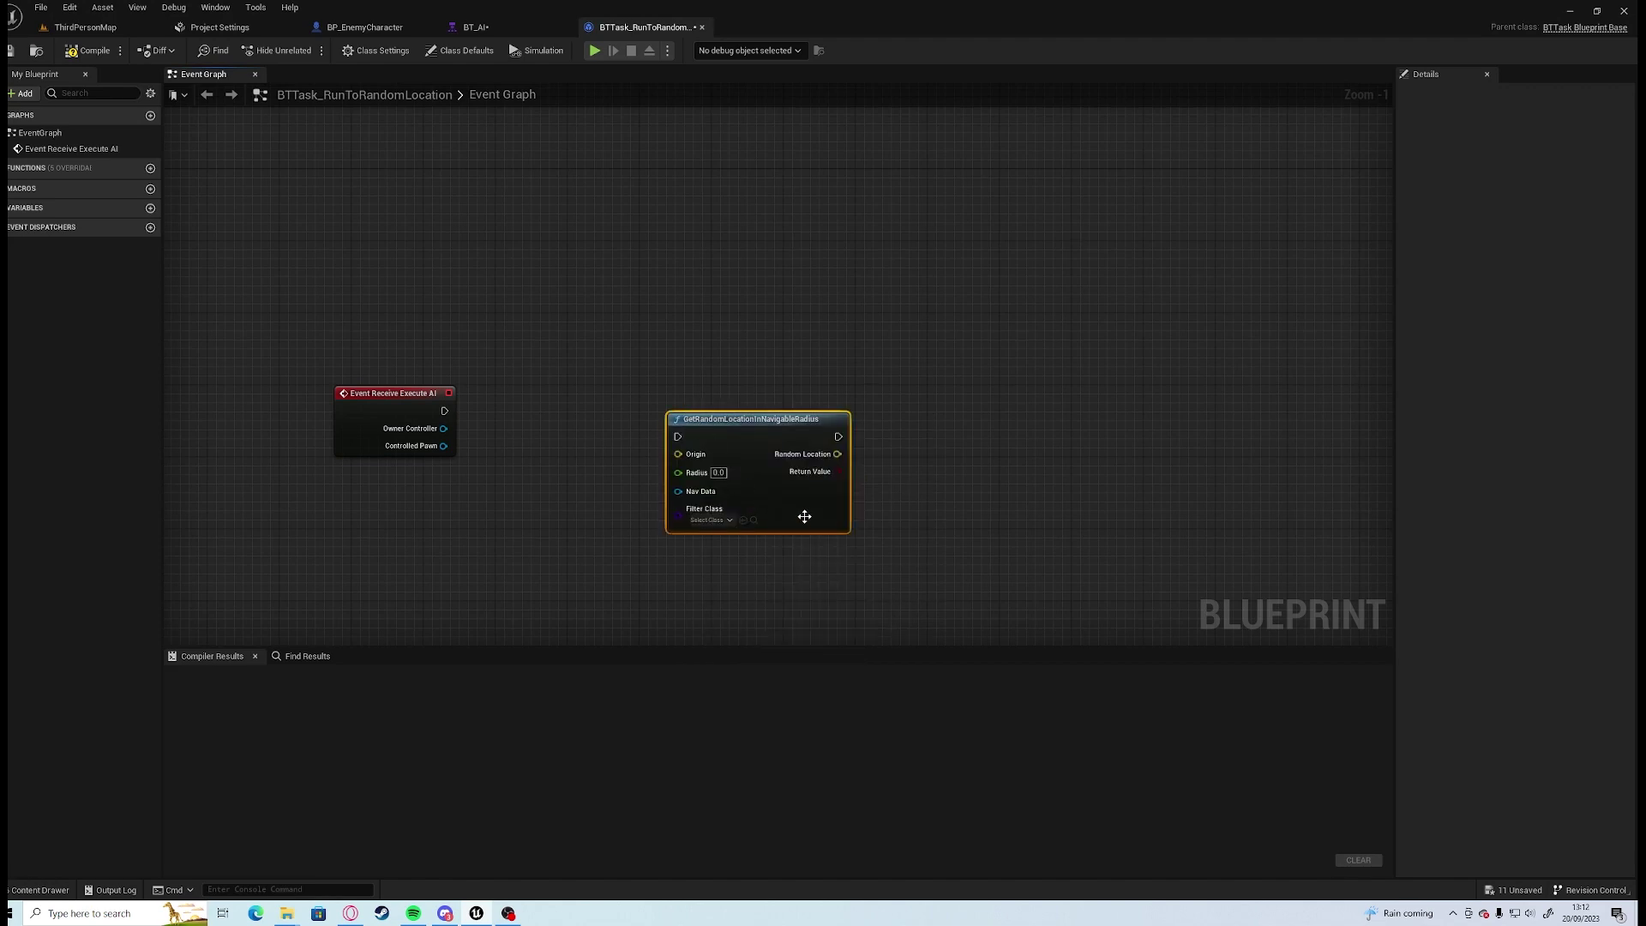
{"action": "left_click_drag", "start_coordinate": [804, 516], "coordinate": [768, 579]}
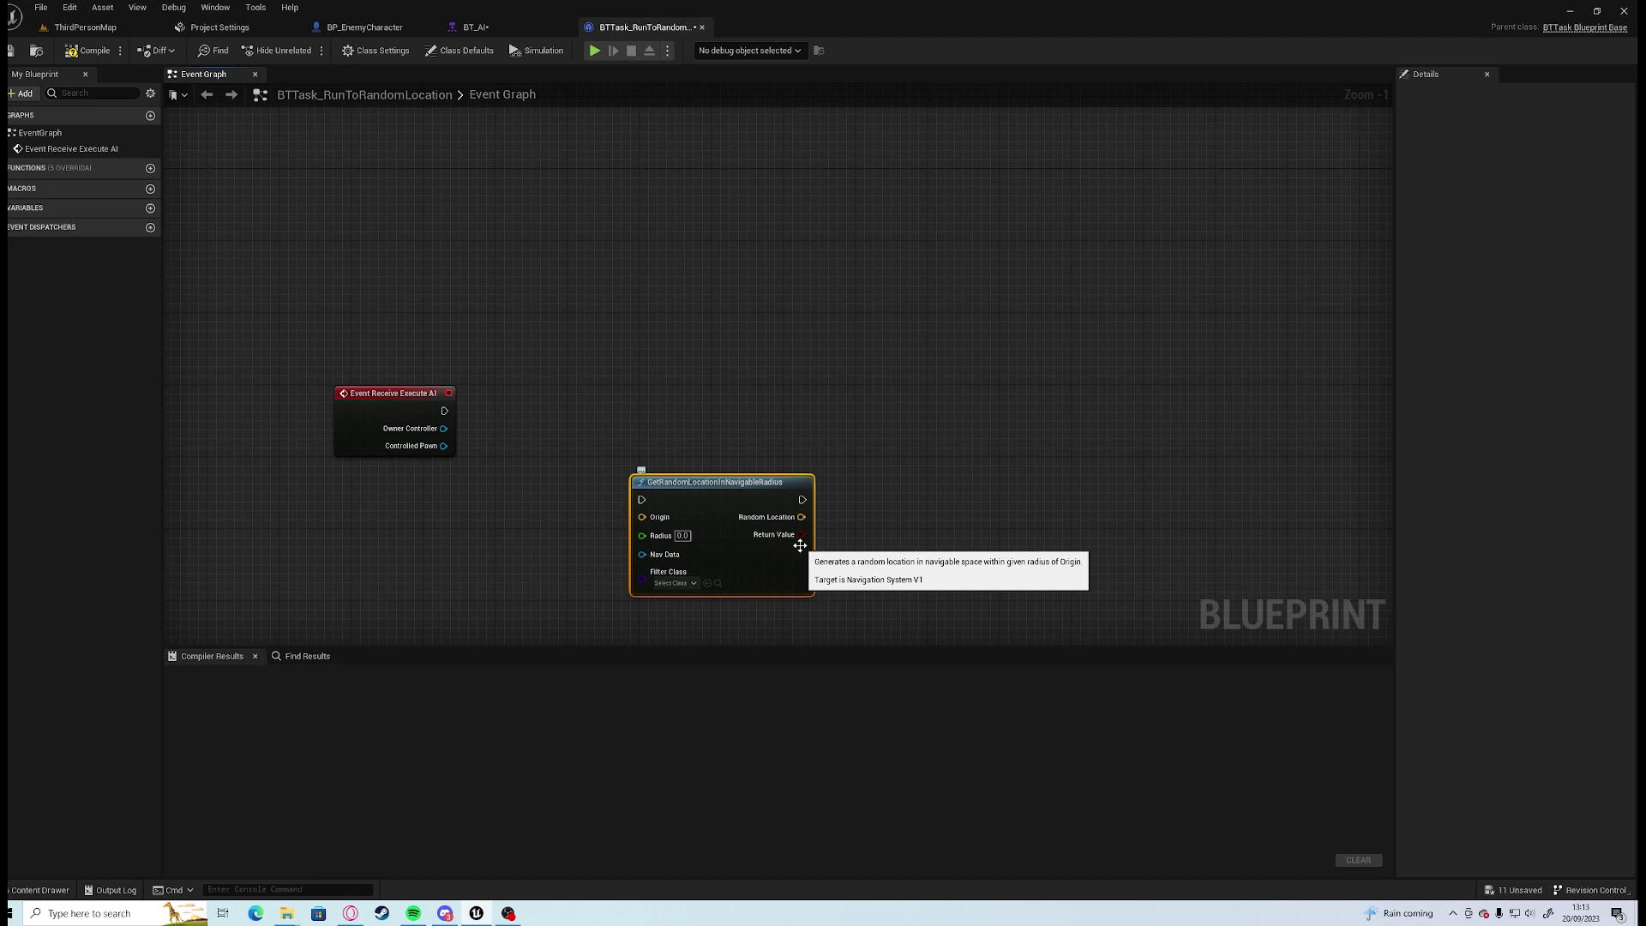
{"action": "left_click_drag", "start_coordinate": [786, 562], "coordinate": [750, 580]}
{"action": "right_click_drag", "start_coordinate": [804, 535], "coordinate": [868, 426]}
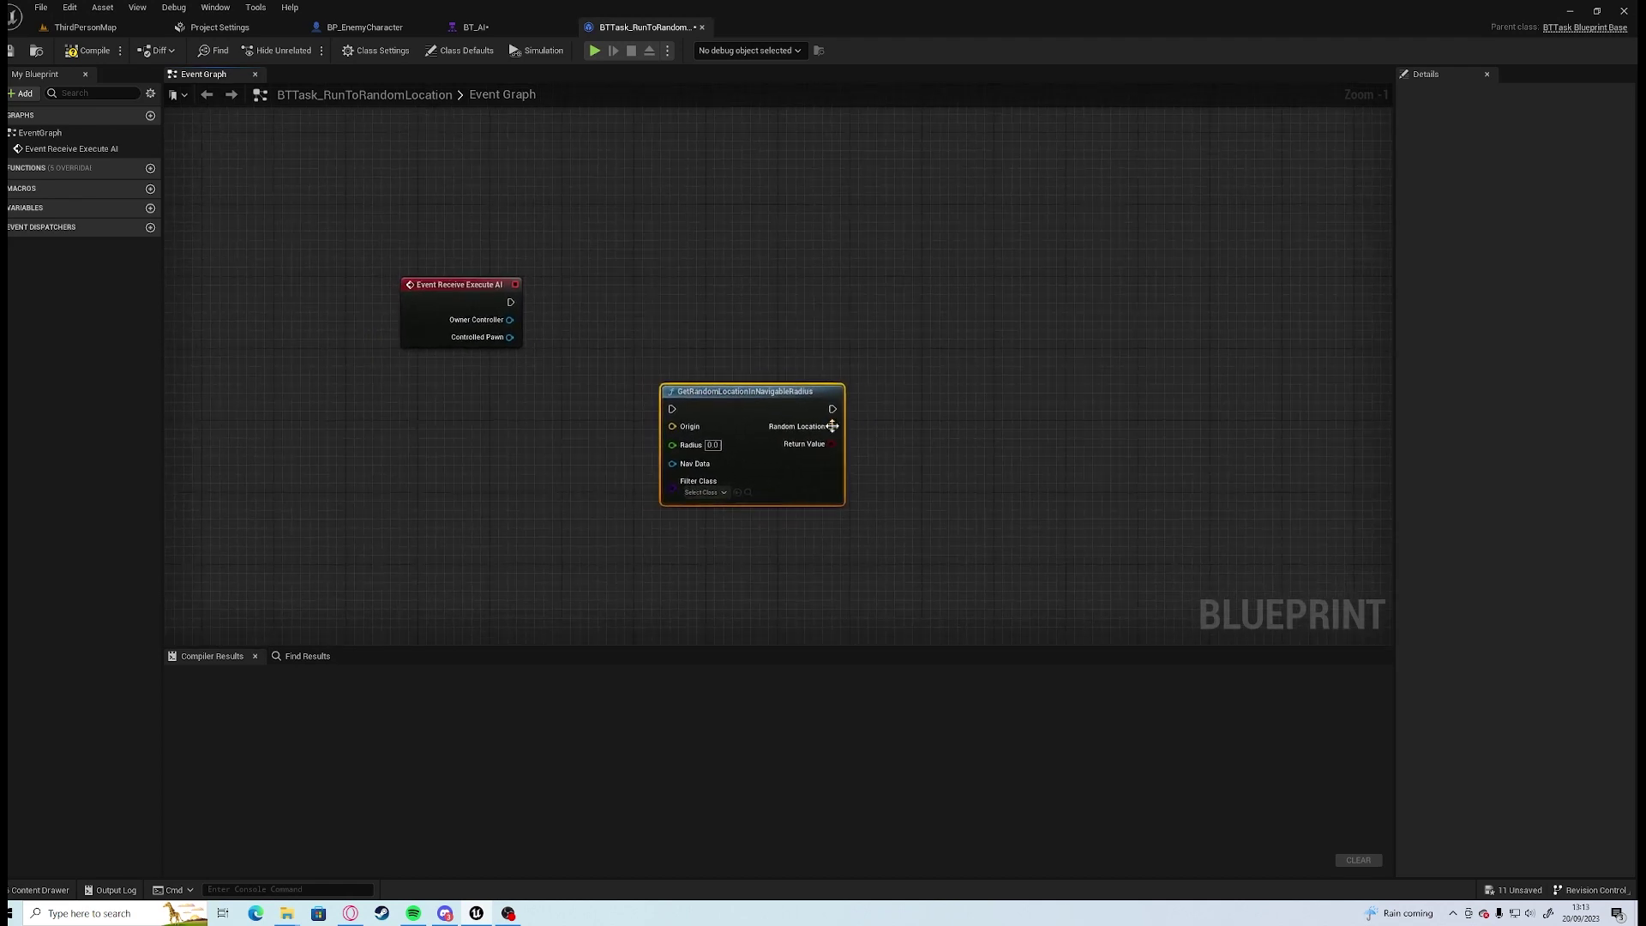
Add a Get Actor Location node fed by Controlled Pawn and connect its result to the Origin of GetRandomLocationInNavigableRadius.
{"action": "left_click_drag", "start_coordinate": [498, 341], "coordinate": [481, 422]}
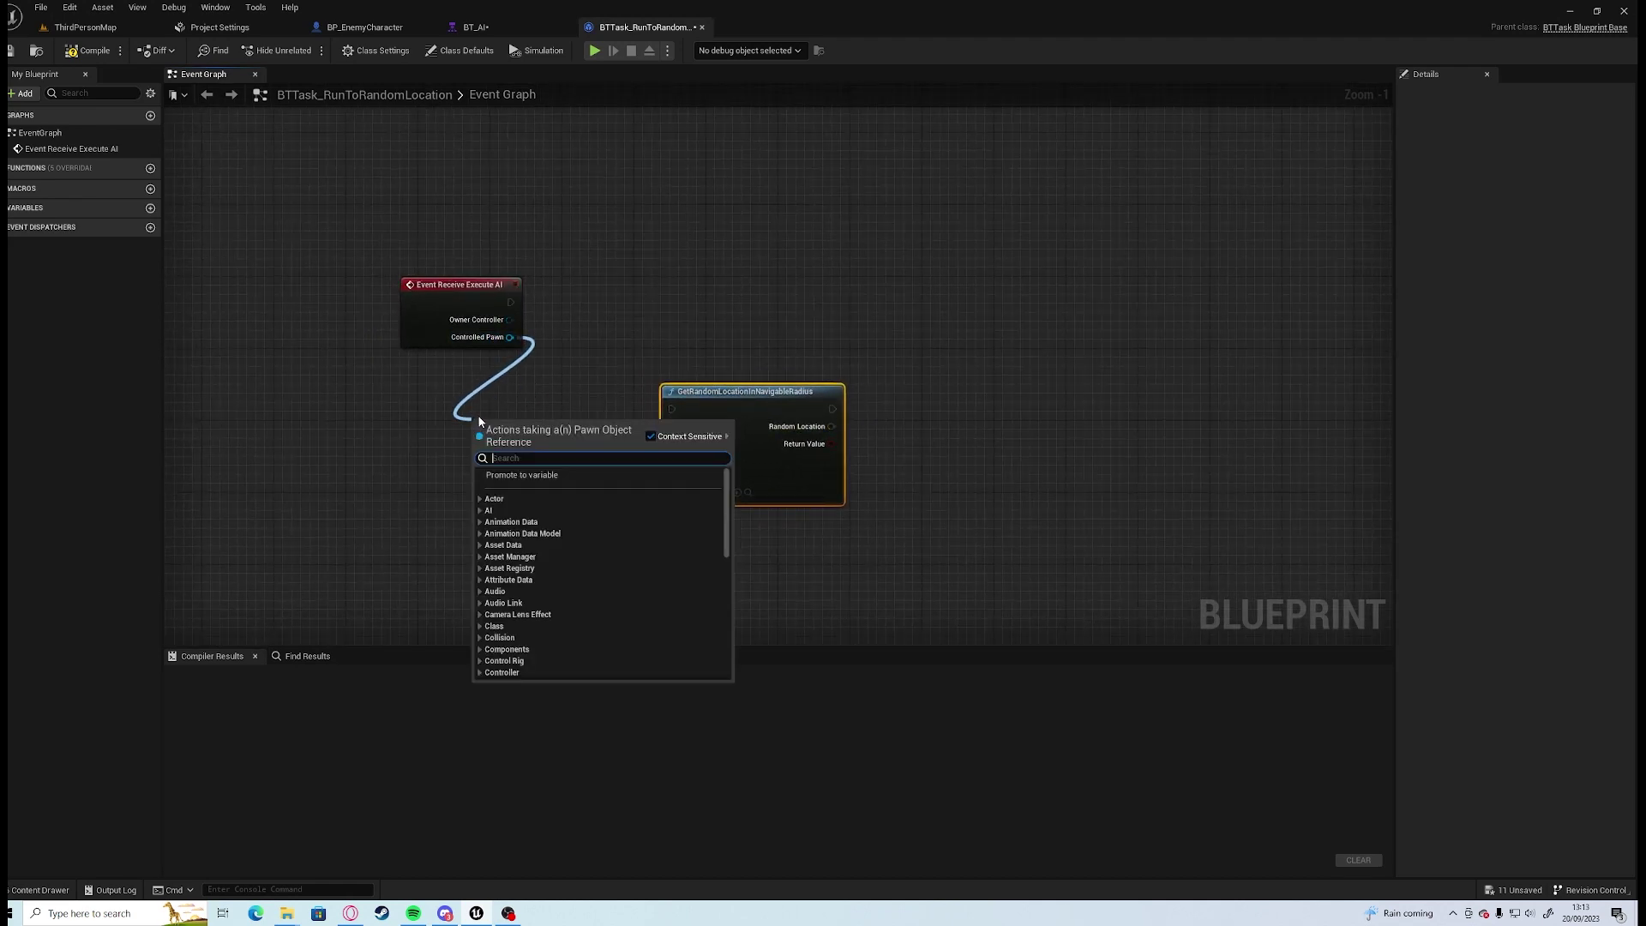
{"action": "type", "text": "get actor location"}
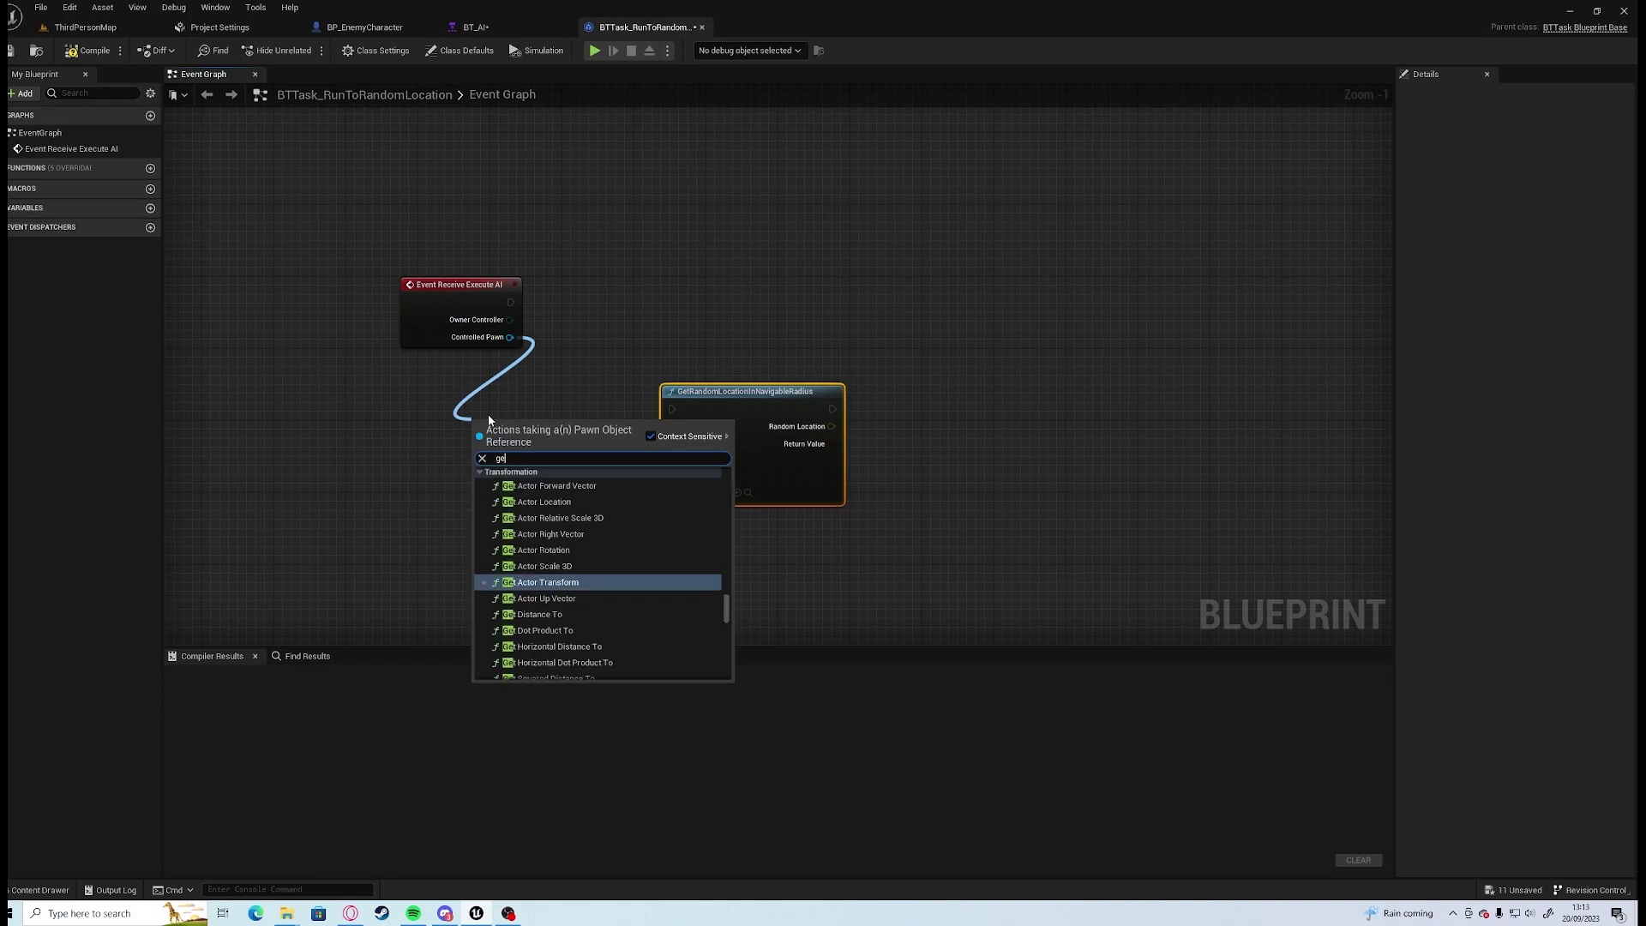
{"action": "key", "text": "Return"}
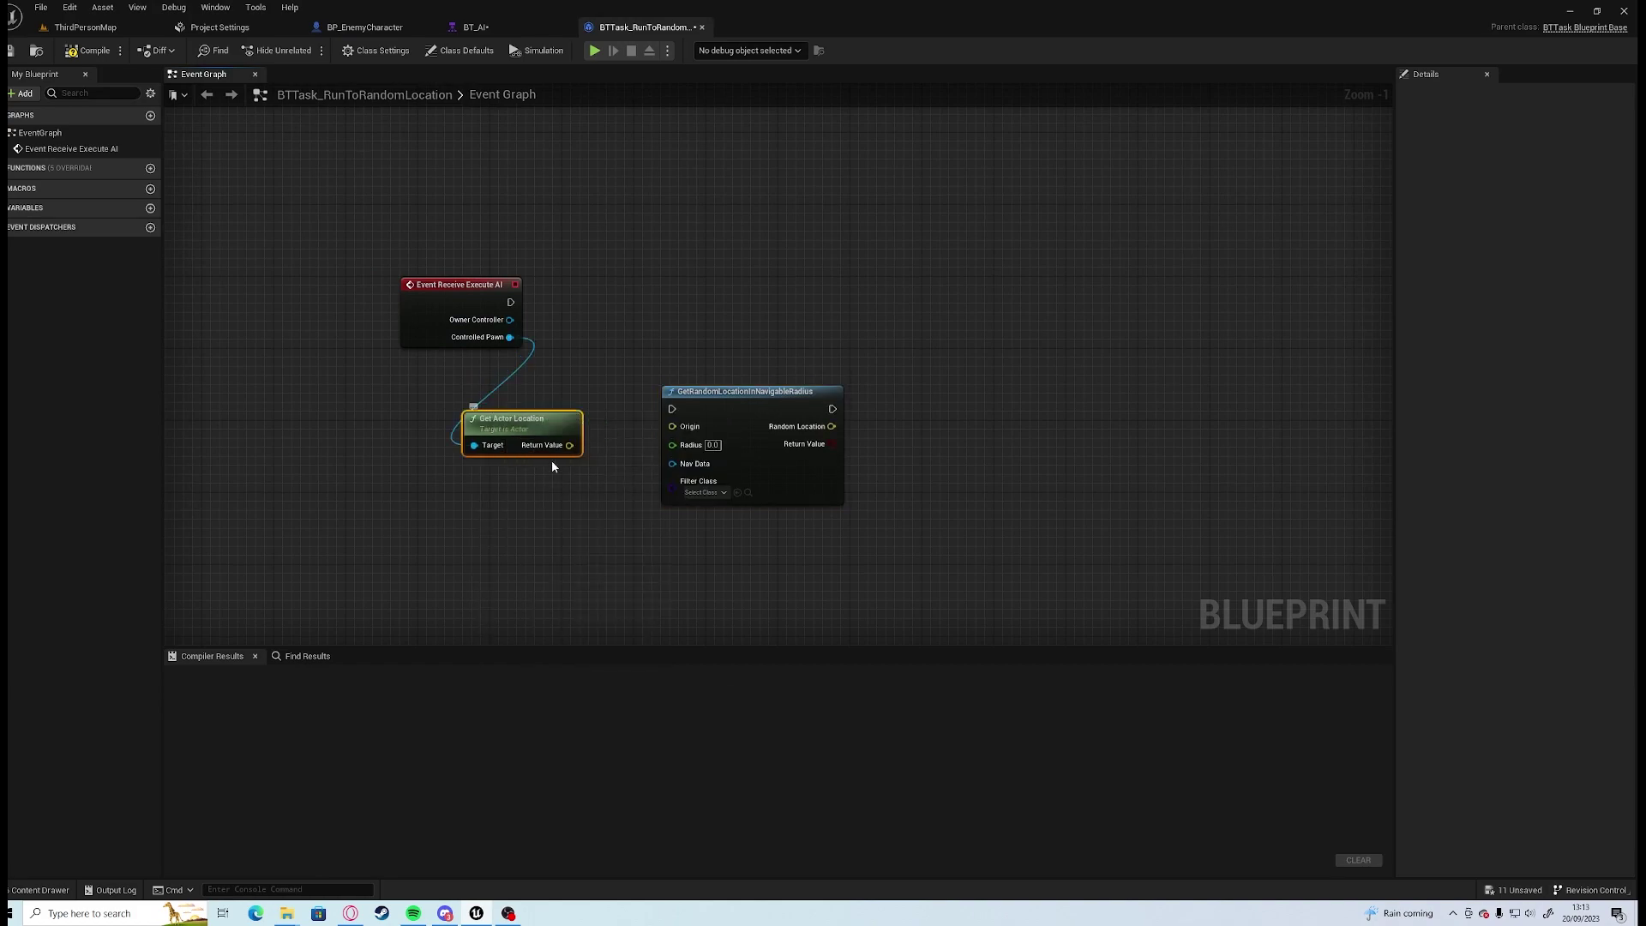
{"action": "left_click_drag", "start_coordinate": [570, 445], "coordinate": [672, 426]}
Set the random location node's Radius to 2000 and connect the event's execution output to it.
{"action": "left_click", "coordinate": [717, 449]}
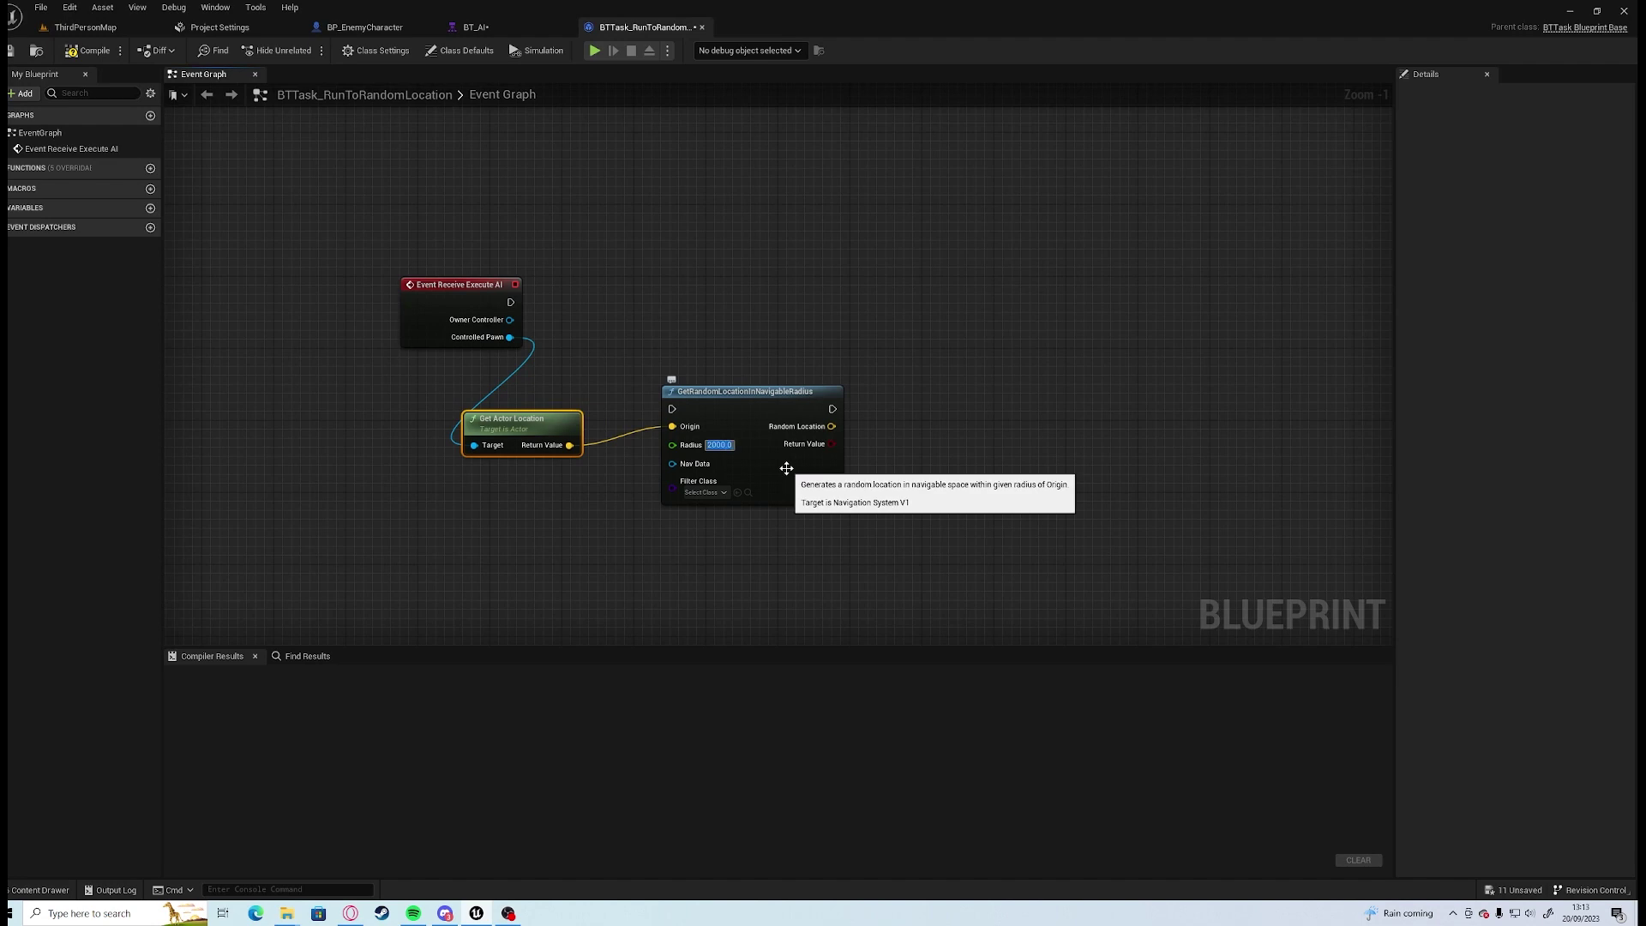
{"action": "left_click_drag", "start_coordinate": [787, 468], "coordinate": [823, 459]}
{"action": "left_click_drag", "start_coordinate": [510, 301], "coordinate": [760, 300]}
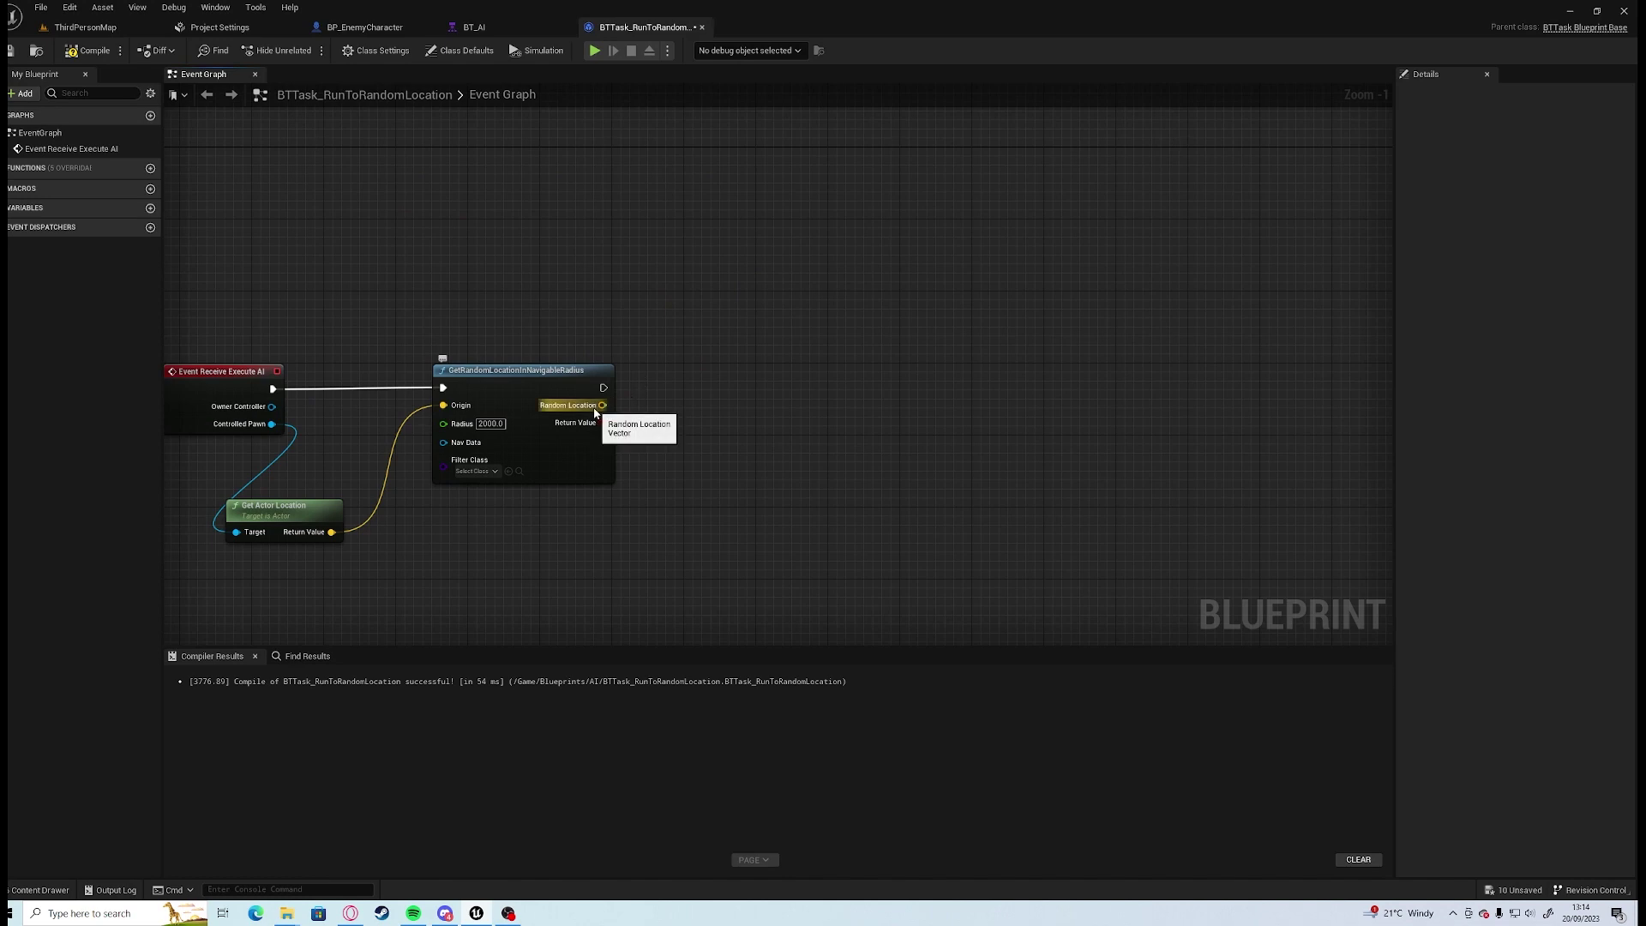
Add an AI MoveTo node with Random Location as its Destination, and feed Controlled Pawn to its Pawn input through reroute points.
{"action": "left_click_drag", "start_coordinate": [598, 406], "coordinate": [665, 420]}
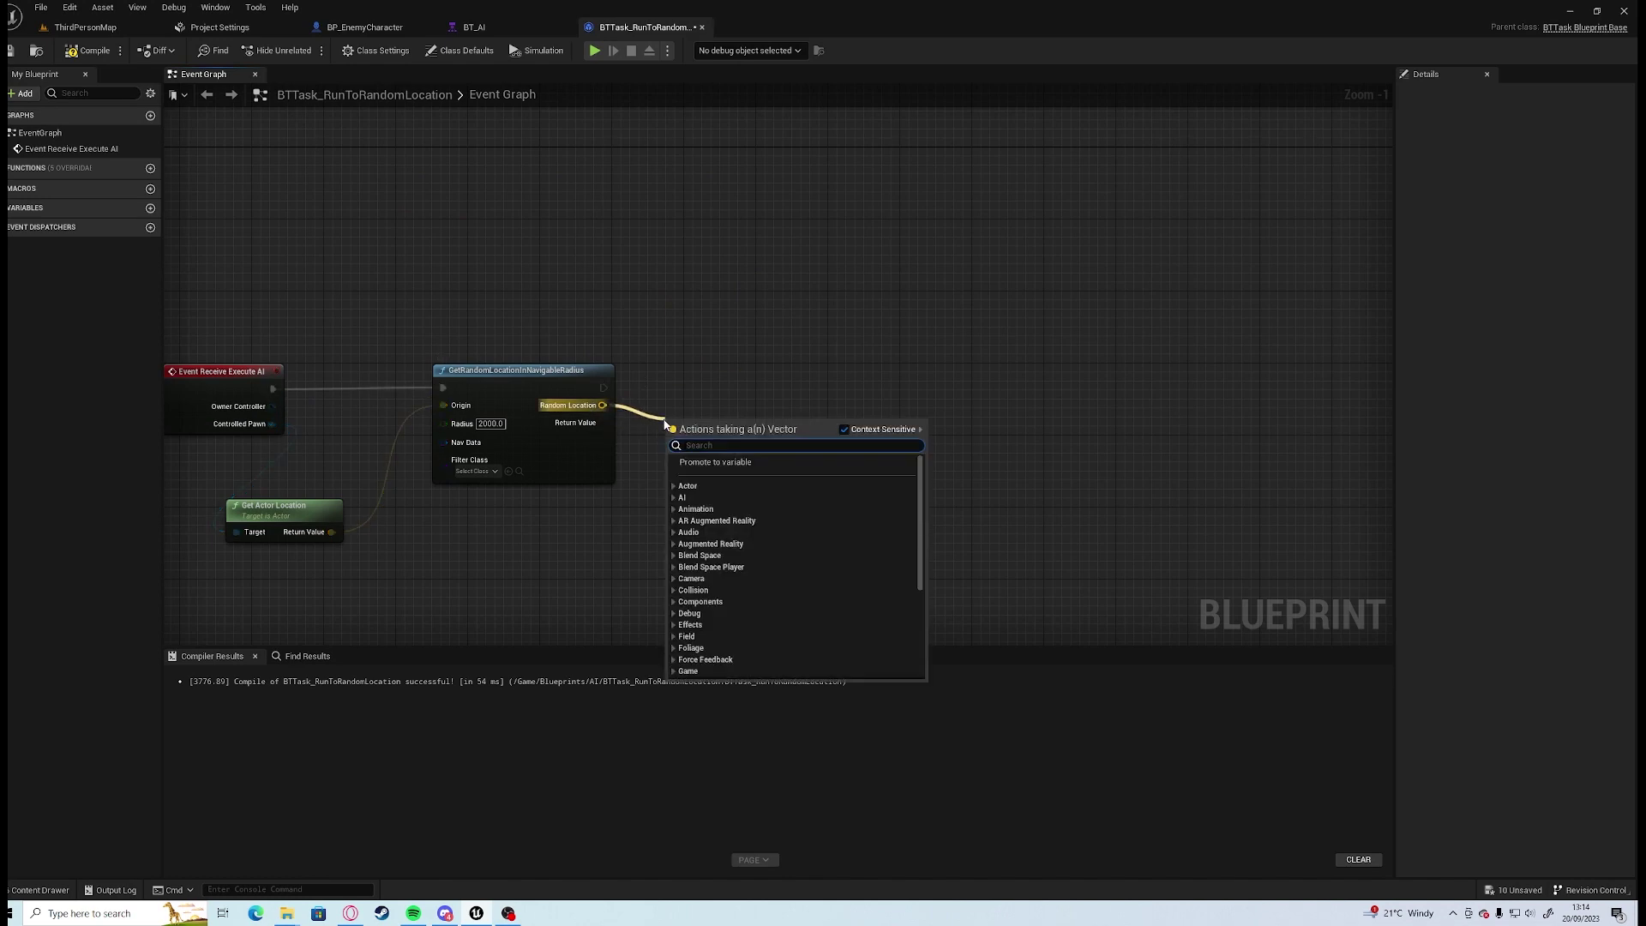
{"action": "type", "text": "ai move"}
{"action": "key", "text": "Return"}
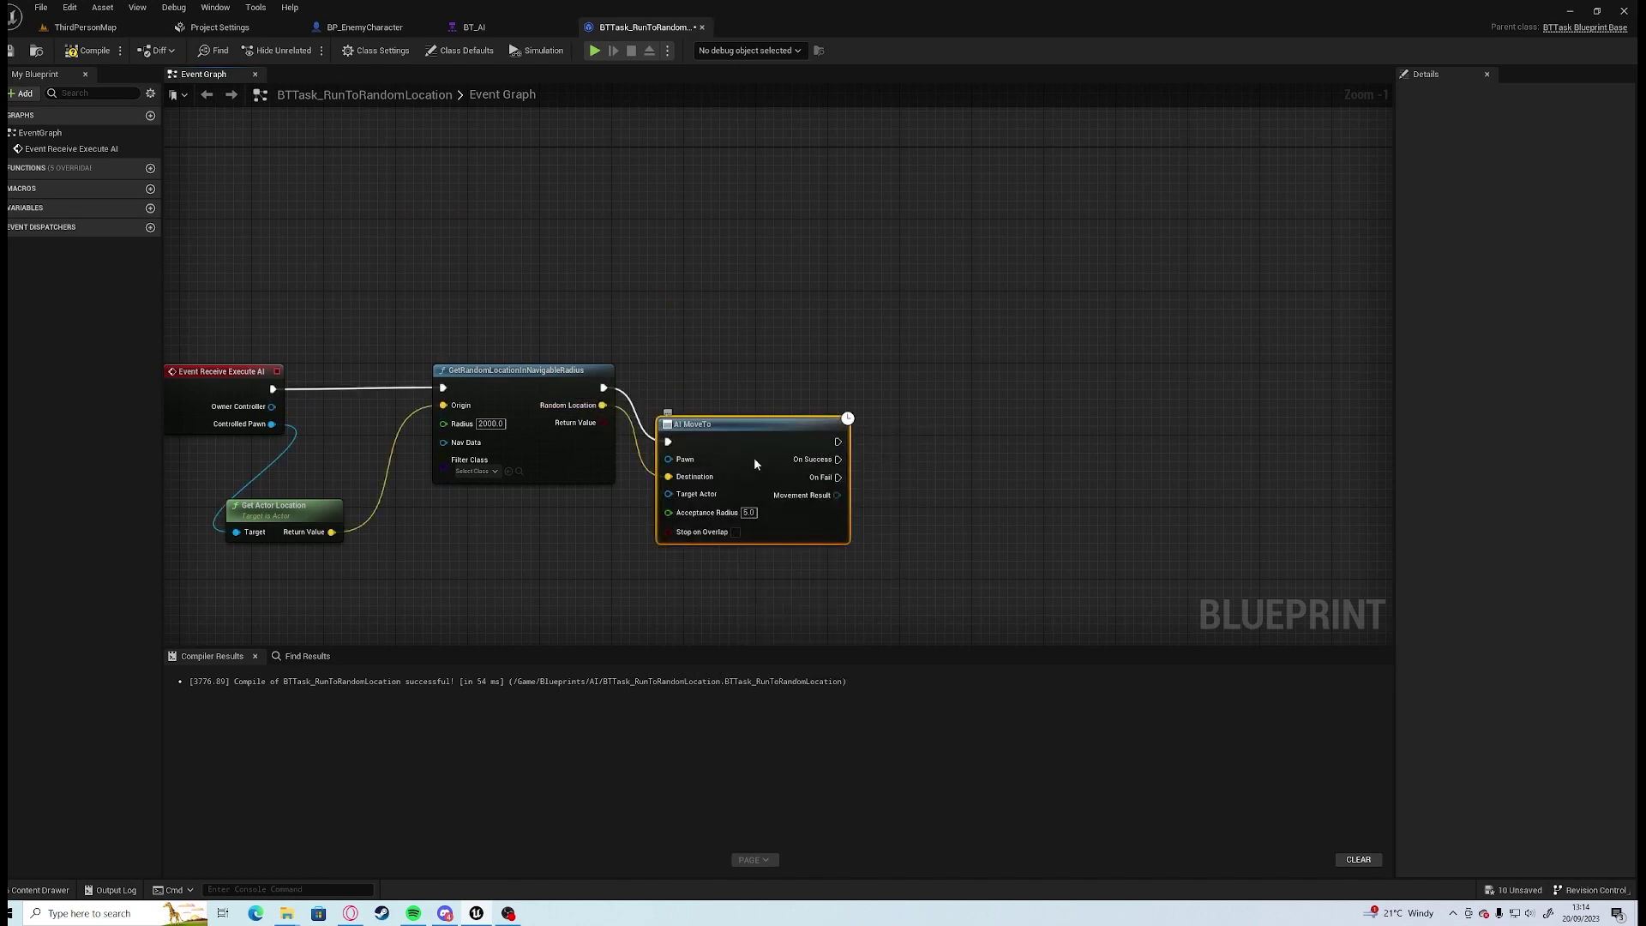
{"action": "left_click_drag", "start_coordinate": [754, 456], "coordinate": [817, 402]}
{"action": "left_click_drag", "start_coordinate": [272, 425], "coordinate": [372, 352]}
{"action": "double_click", "coordinate": [672, 402]}
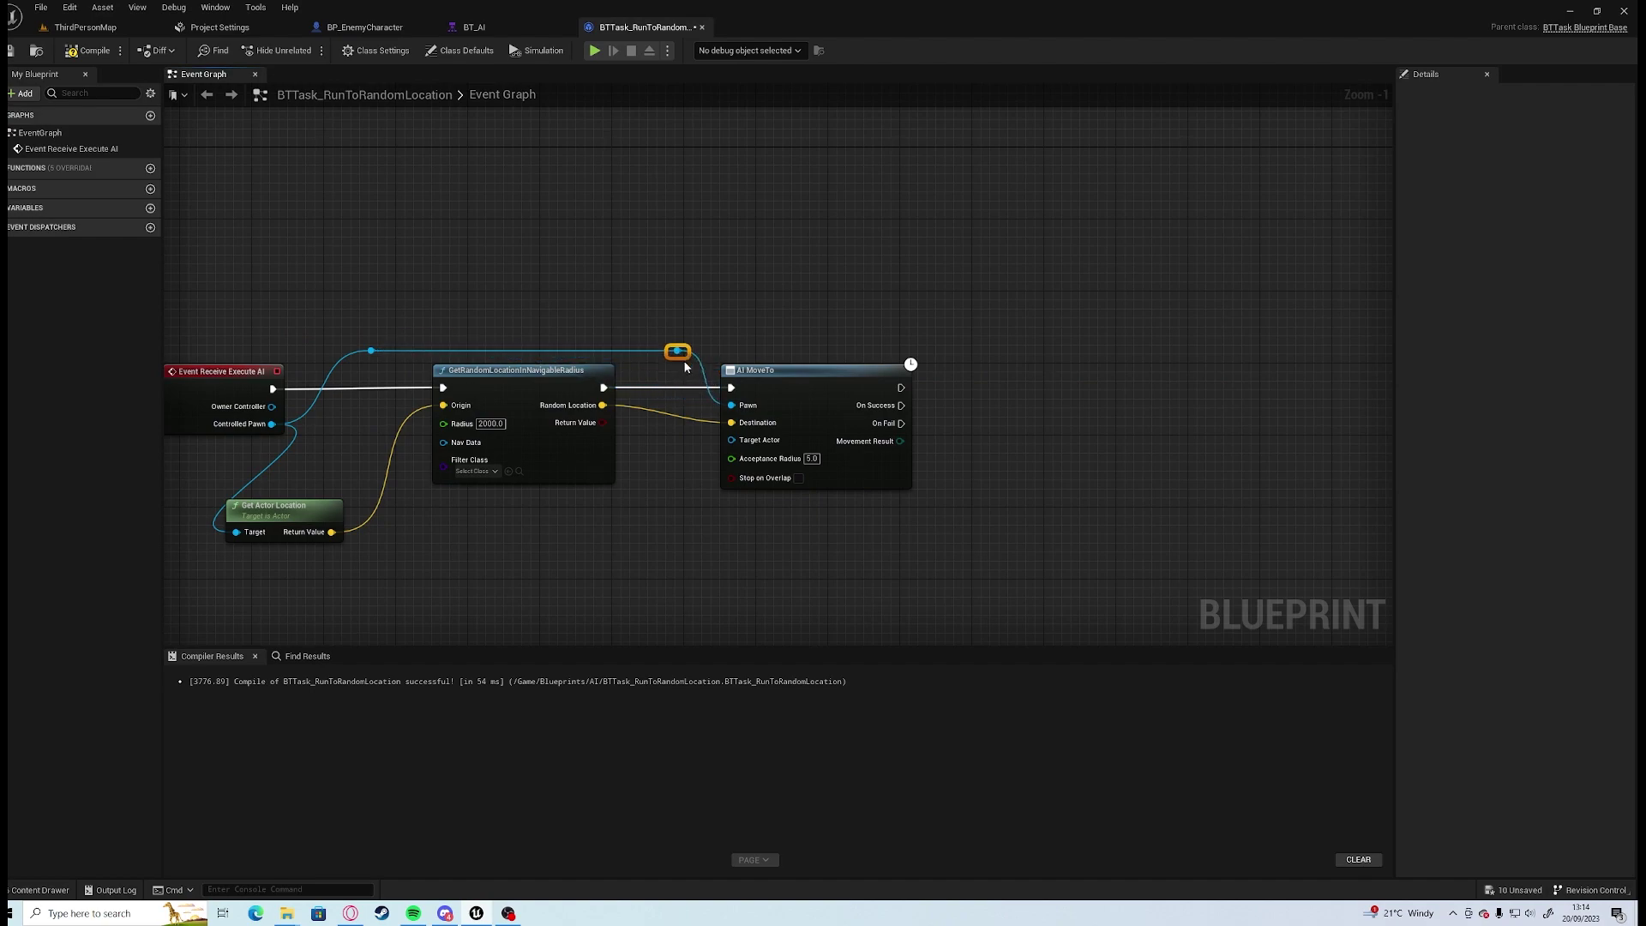
Add a Finish Execute node to the On Success output of AI MoveTo and enable its Success option.
{"action": "right_click_drag", "start_coordinate": [977, 408], "coordinate": [639, 409]}
{"action": "left_click_drag", "start_coordinate": [582, 379], "coordinate": [667, 377]}
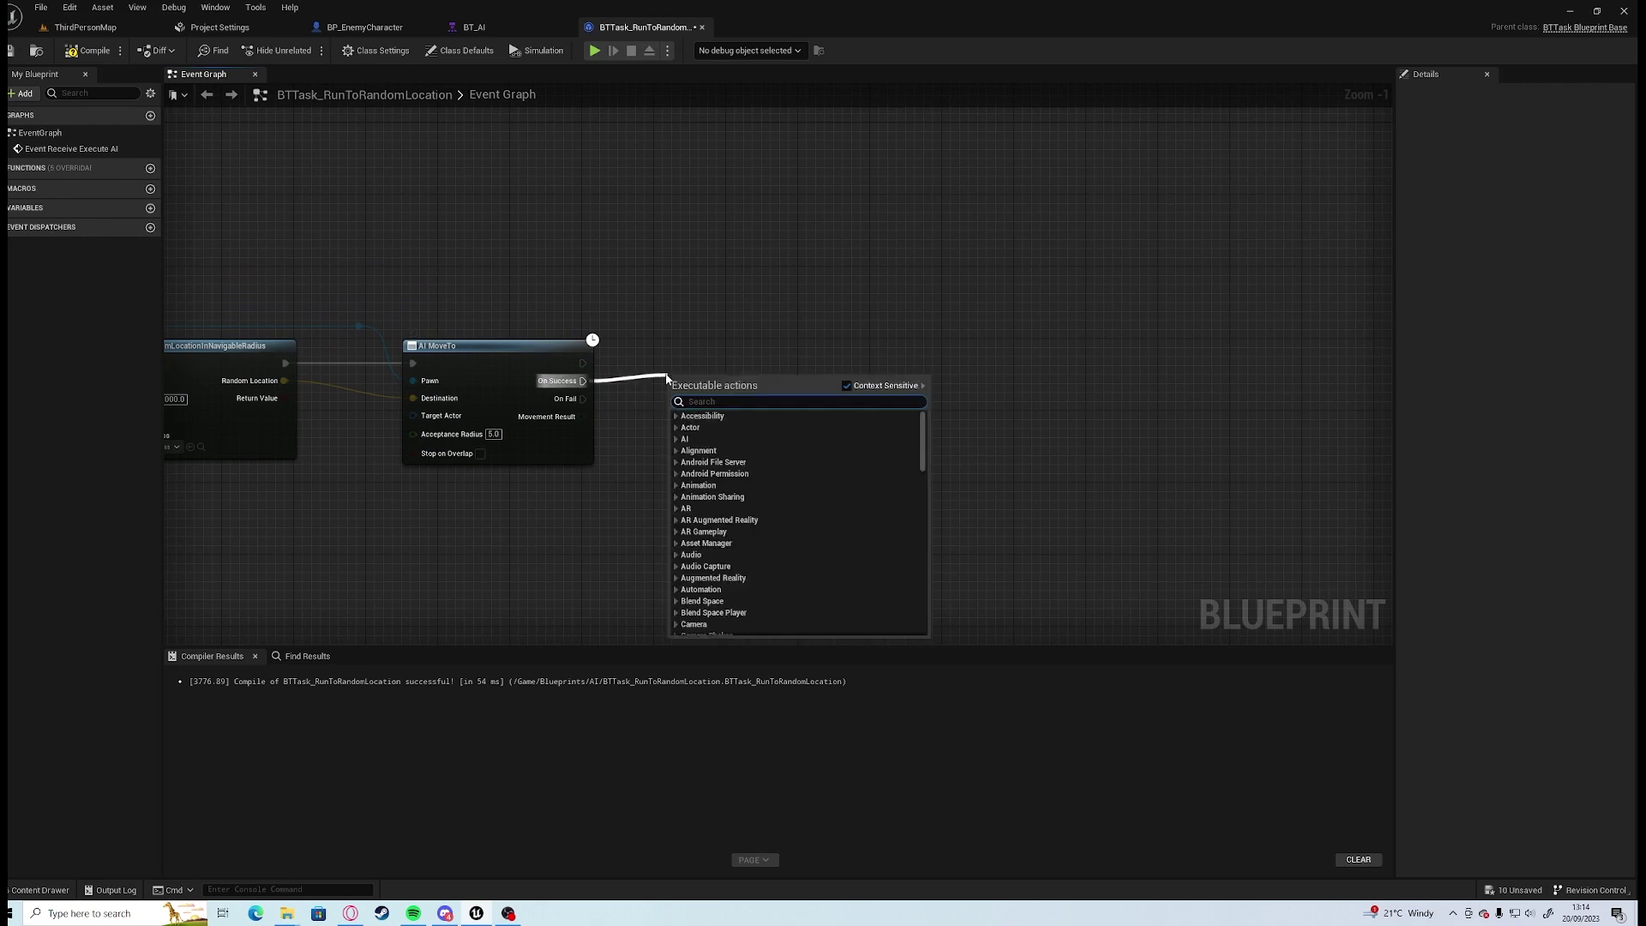
{"action": "type", "text": "Finish"}
{"action": "key", "text": "Down"}
{"action": "key", "text": "Return"}
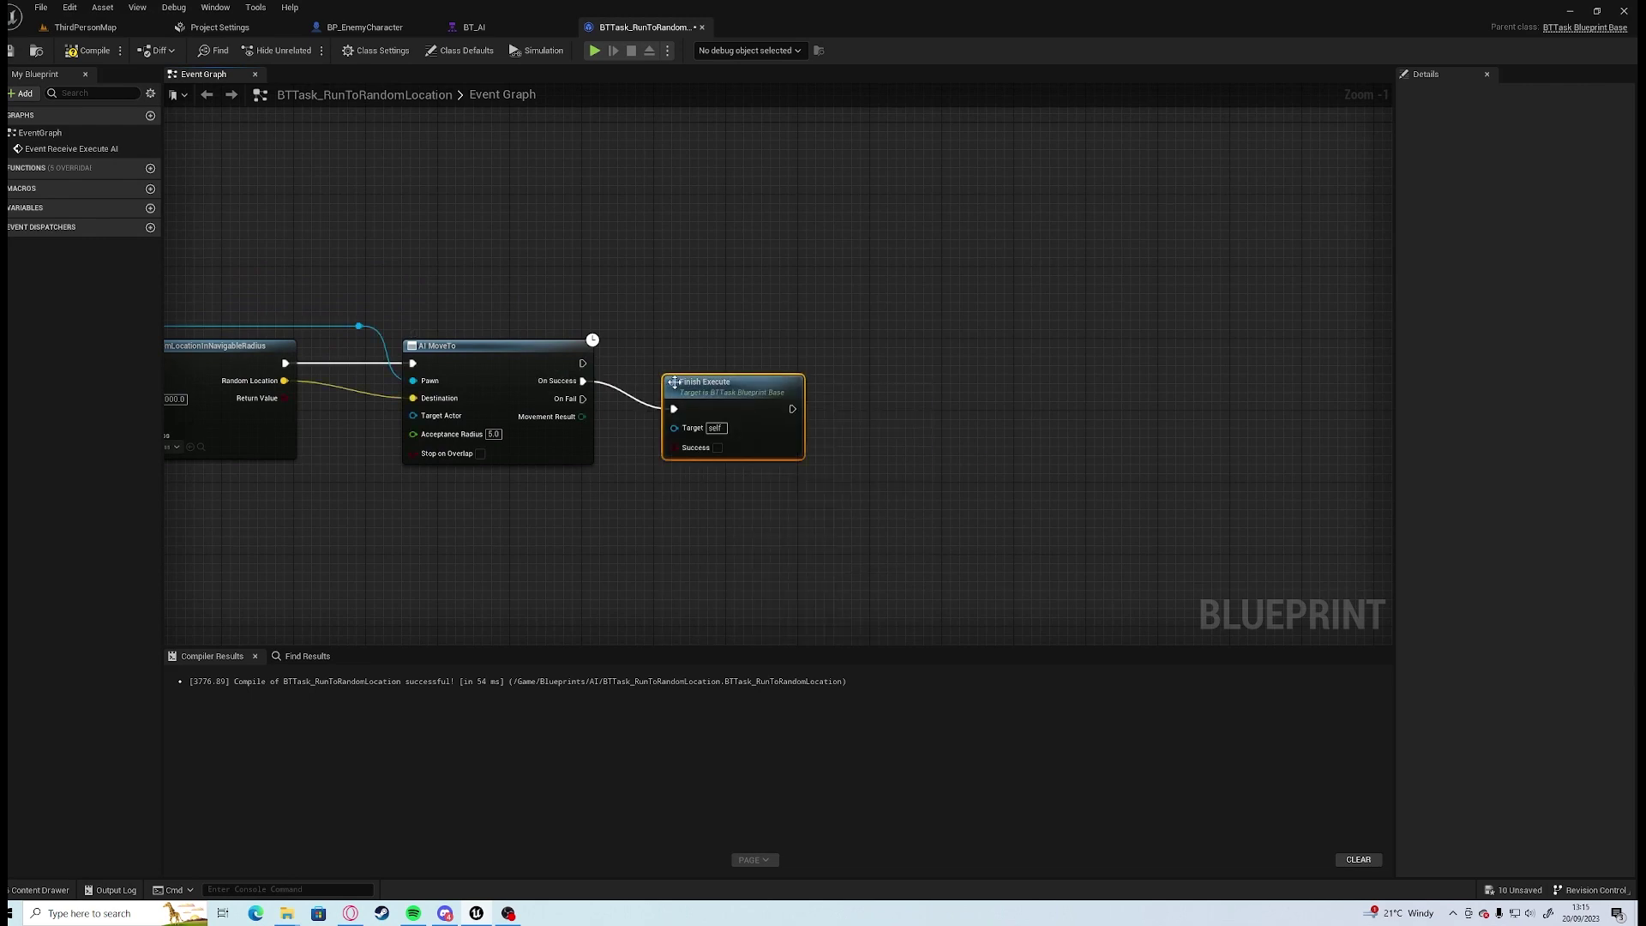
{"action": "left_click", "coordinate": [720, 450]}
{"action": "left_click_drag", "start_coordinate": [743, 429], "coordinate": [770, 377]}
Duplicate the Finish Execute node below the original, disable its Success option and connect it to On Fail.
{"action": "key", "text": "ctrl+c"}
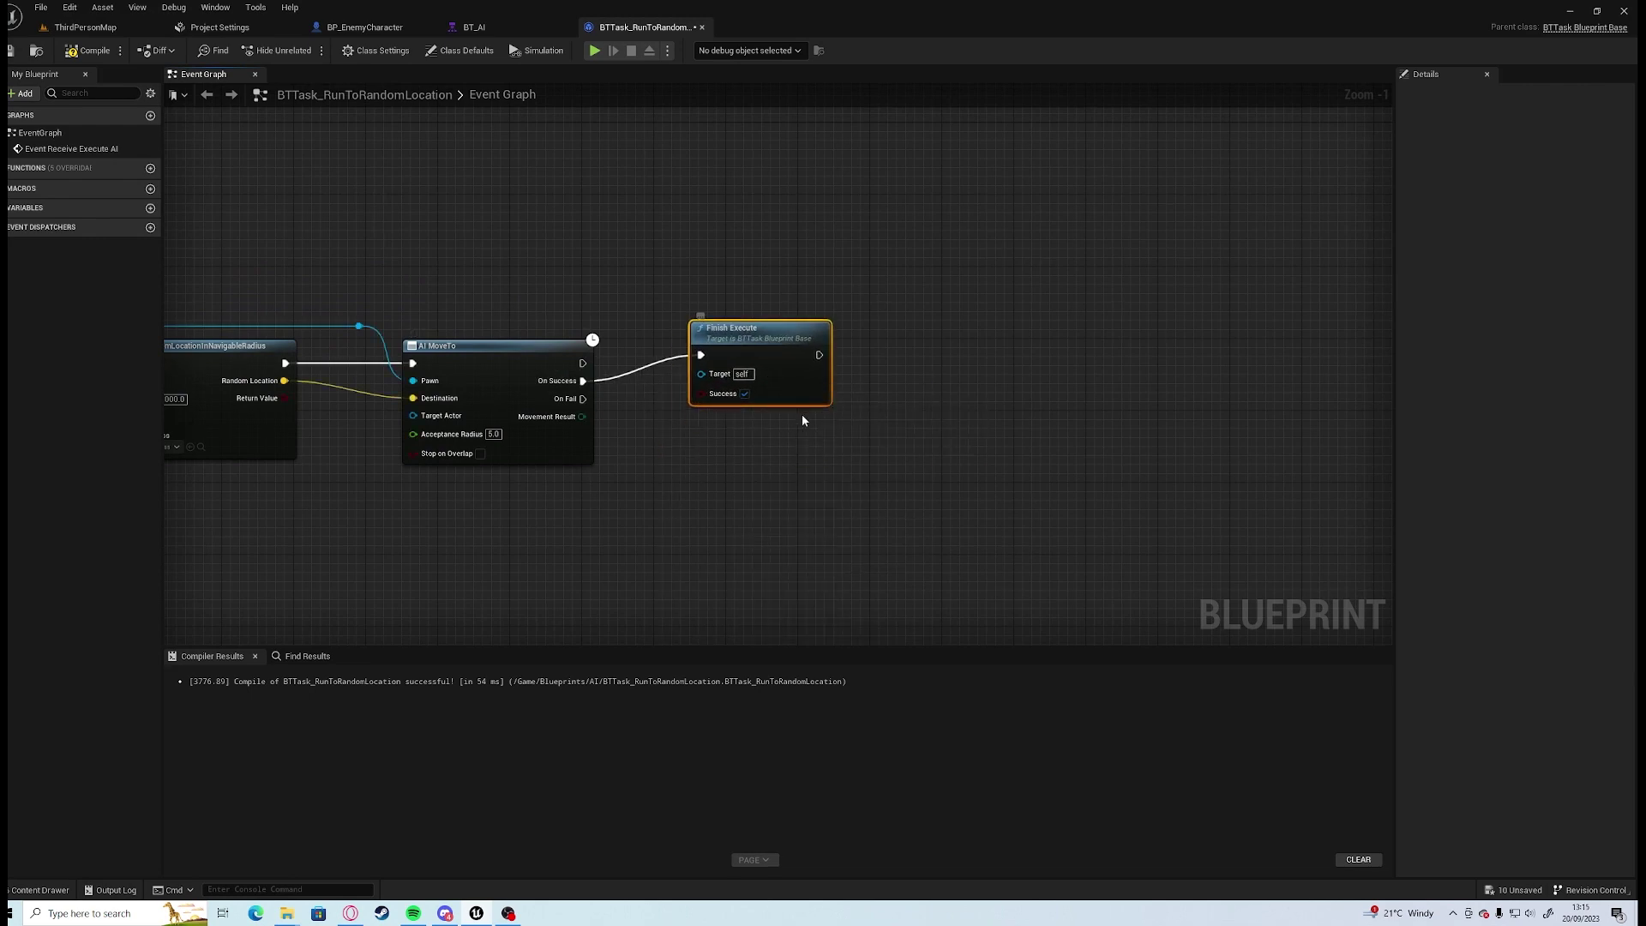
{"action": "key", "text": "ctrl+v"}
{"action": "left_click_drag", "start_coordinate": [888, 446], "coordinate": [781, 449]}
{"action": "left_click", "coordinate": [745, 483]}
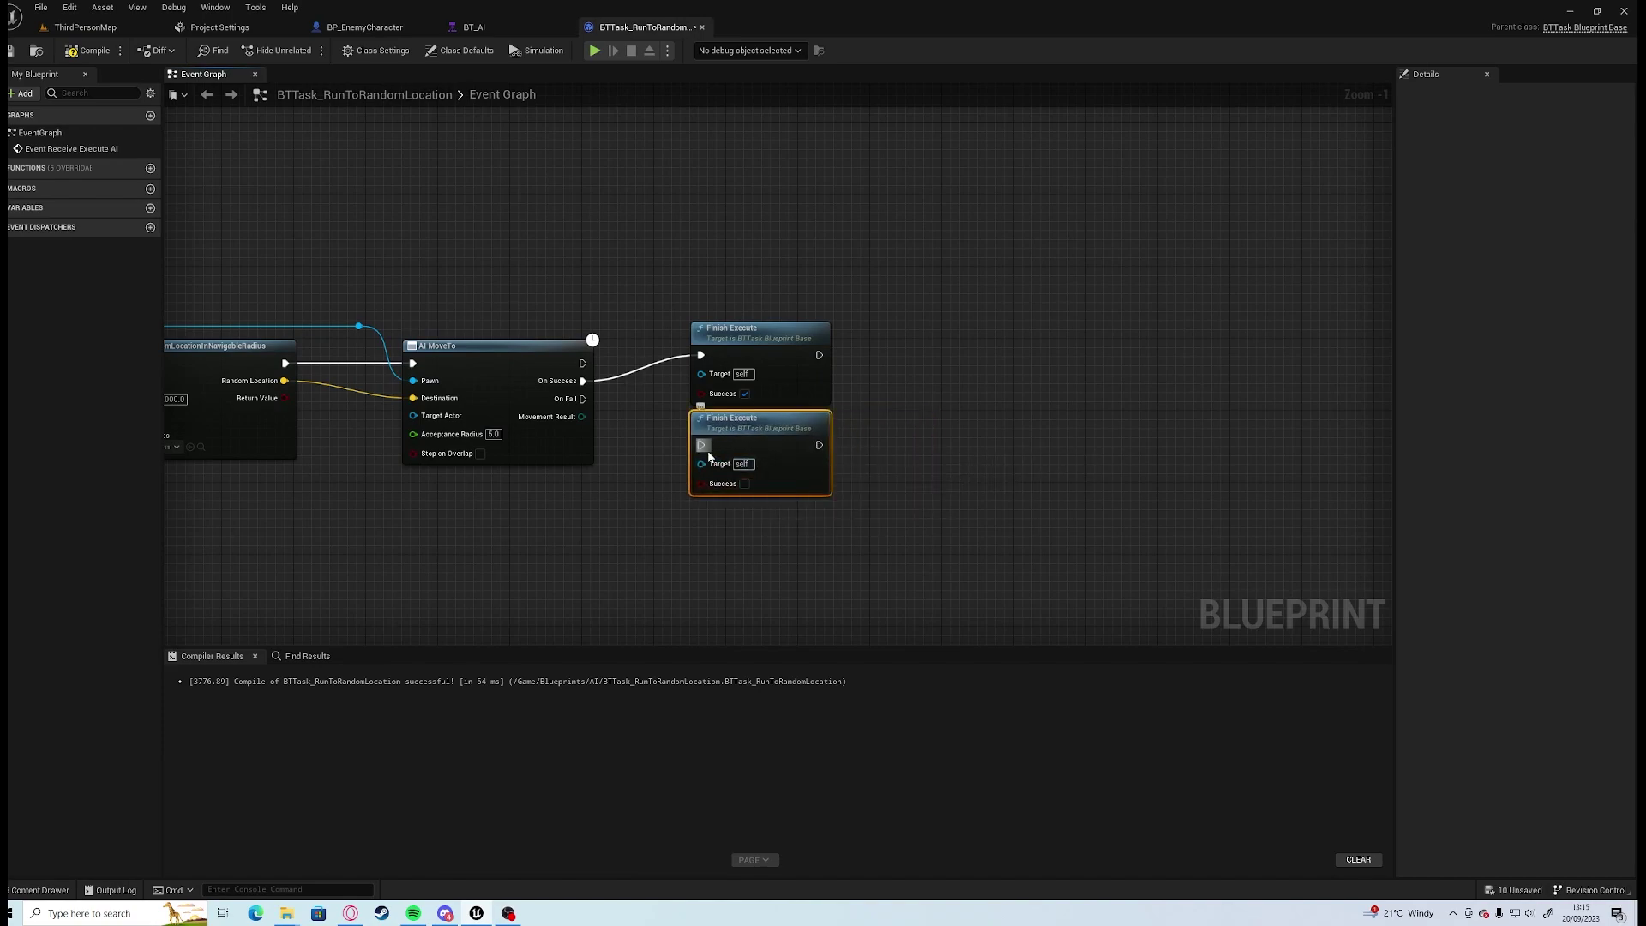
{"action": "left_click_drag", "start_coordinate": [582, 410], "coordinate": [583, 399]}
In the BT_AI behavior tree, add the BTTask_RunToRandomLocation task beneath the Searching sequence and offset it to one side.
{"action": "left_click", "coordinate": [486, 35]}
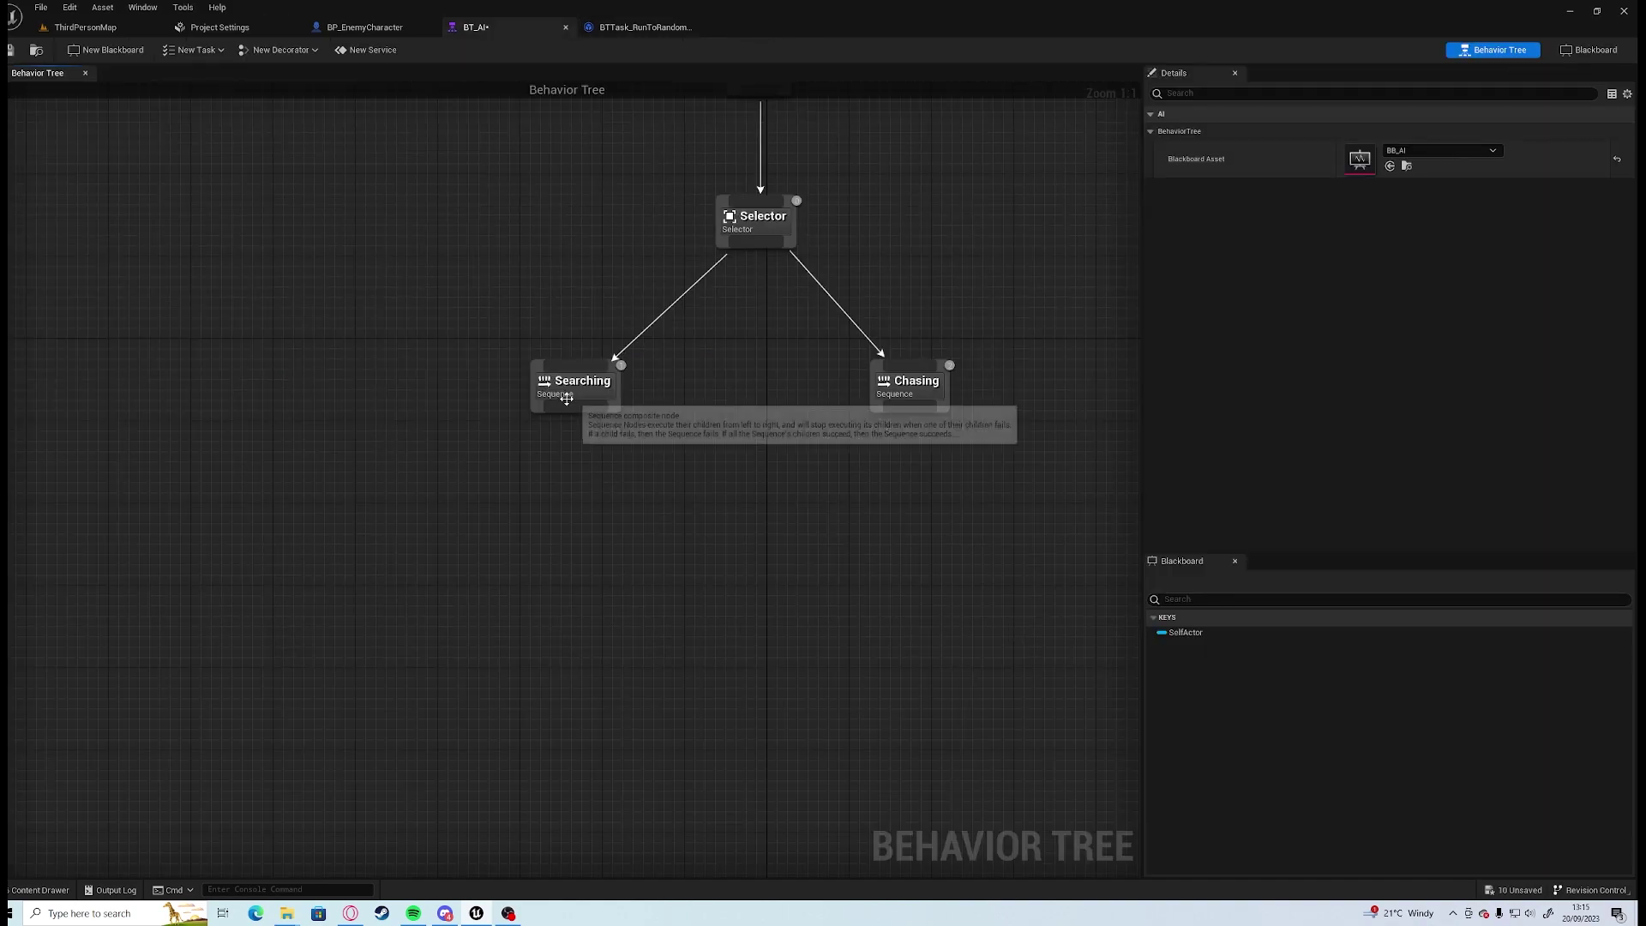
{"action": "left_click_drag", "start_coordinate": [574, 410], "coordinate": [500, 472]}
{"action": "left_click", "coordinate": [651, 452]}
{"action": "left_click_drag", "start_coordinate": [574, 409], "coordinate": [496, 512]}
{"action": "type", "text": "btt"}
{"action": "key", "text": "Return"}
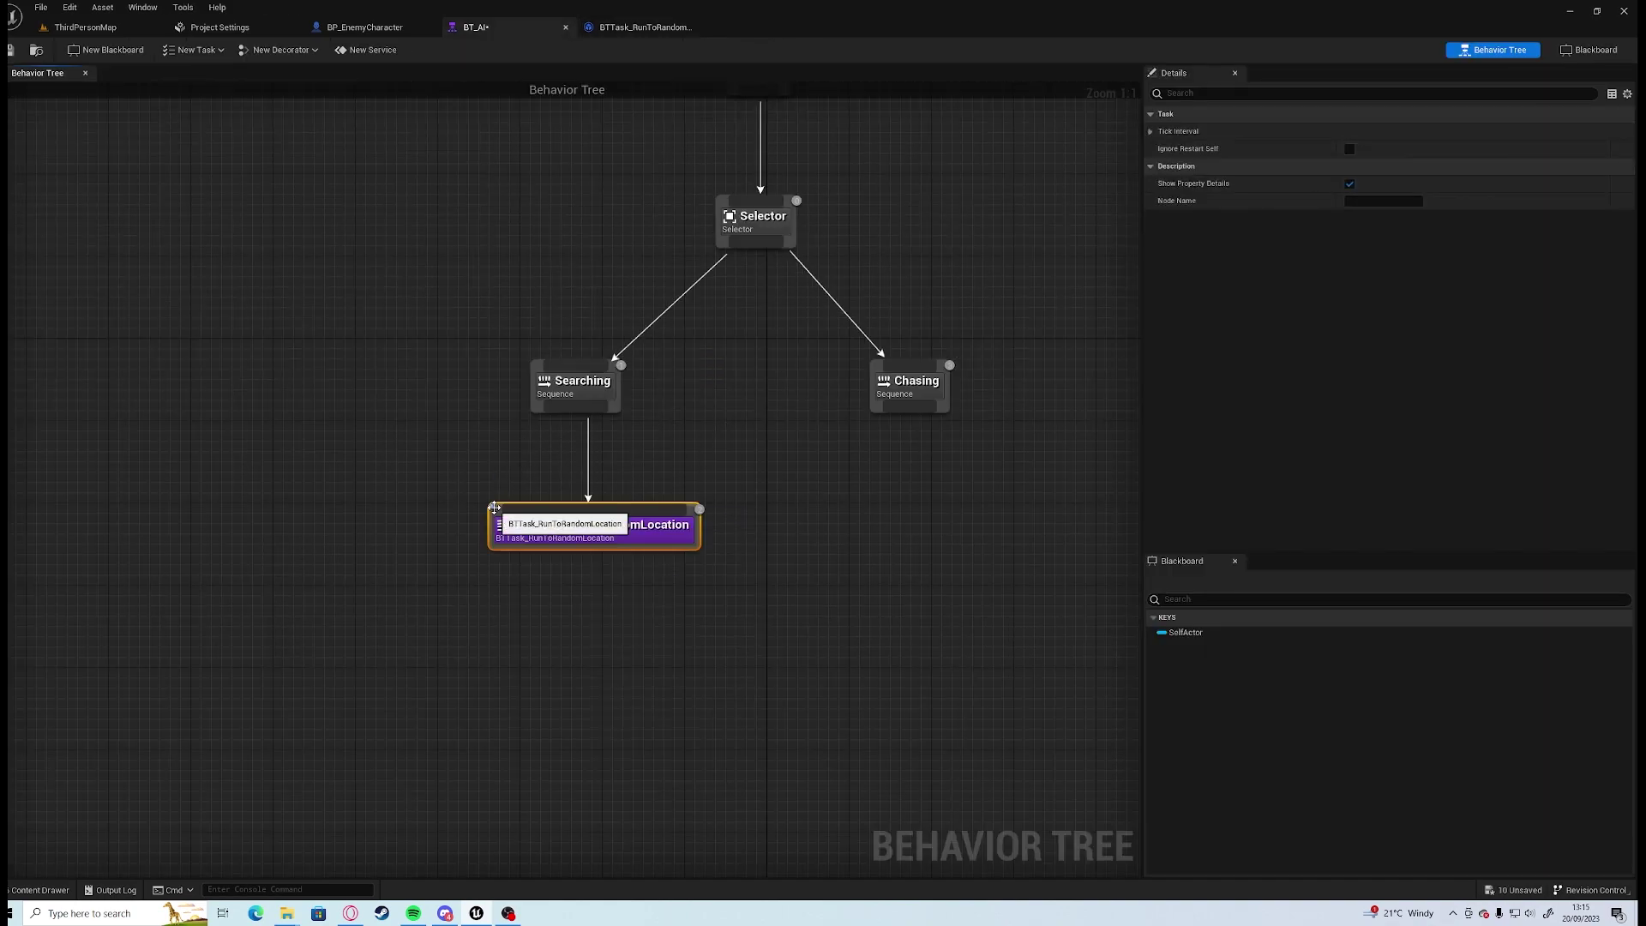
{"action": "left_click_drag", "start_coordinate": [614, 527], "coordinate": [486, 531]}
Add a Wait task with a wait time of 1.0 second beneath Searching, beside the run-to-random-location task.
{"action": "left_click_drag", "start_coordinate": [654, 491], "coordinate": [670, 522]}
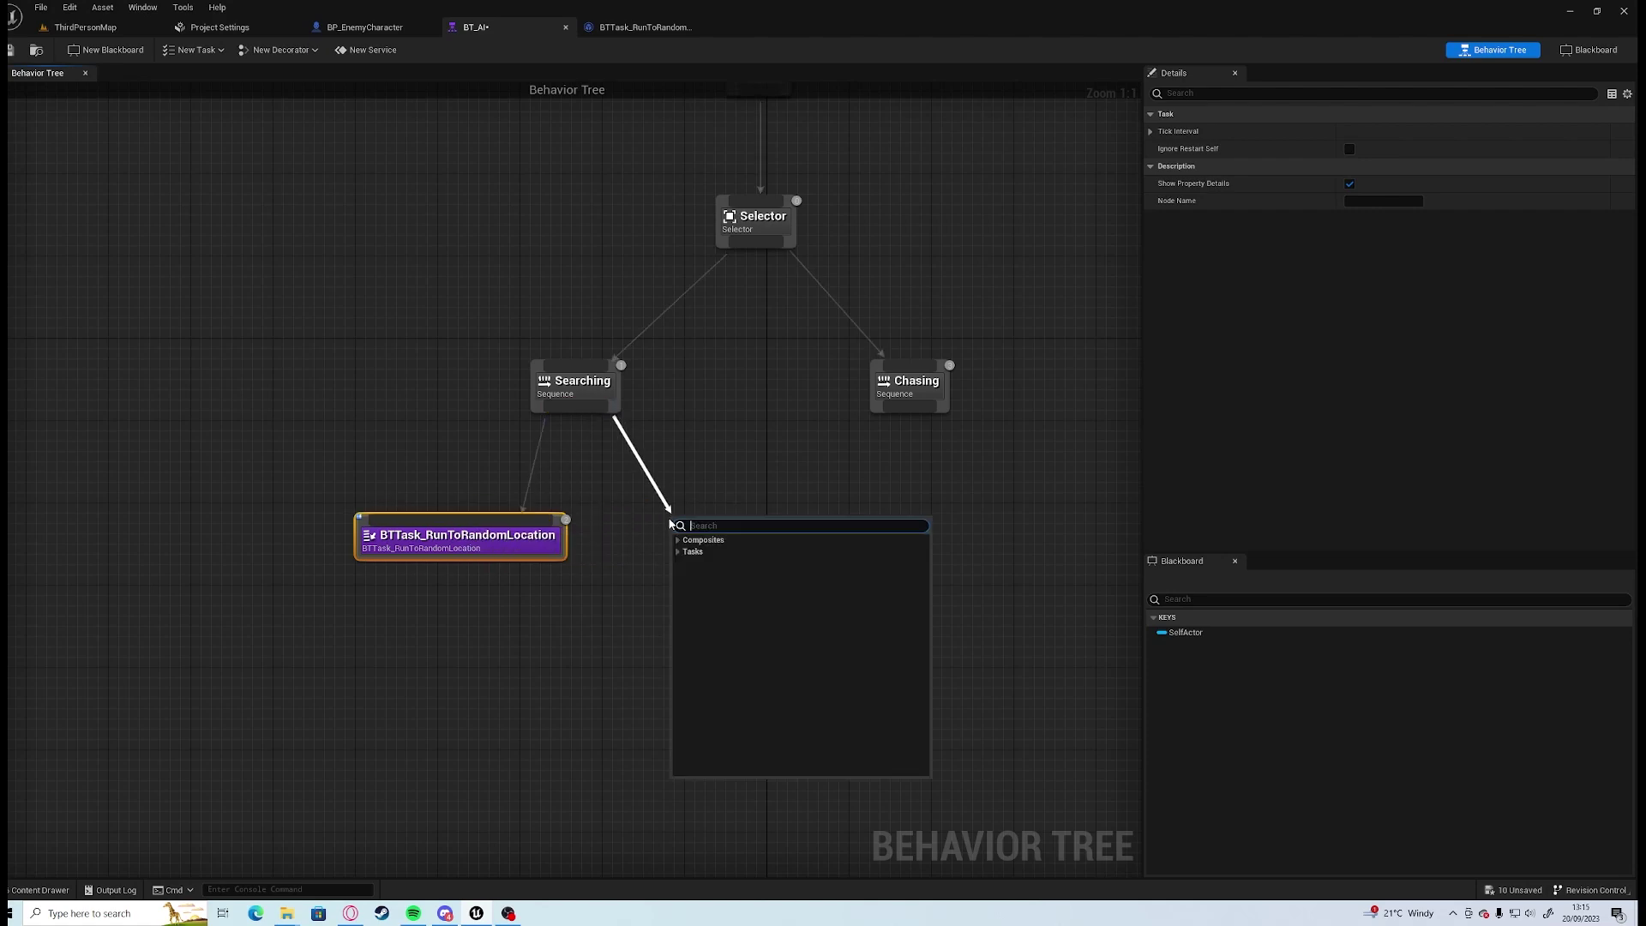
{"action": "type", "text": "wait"}
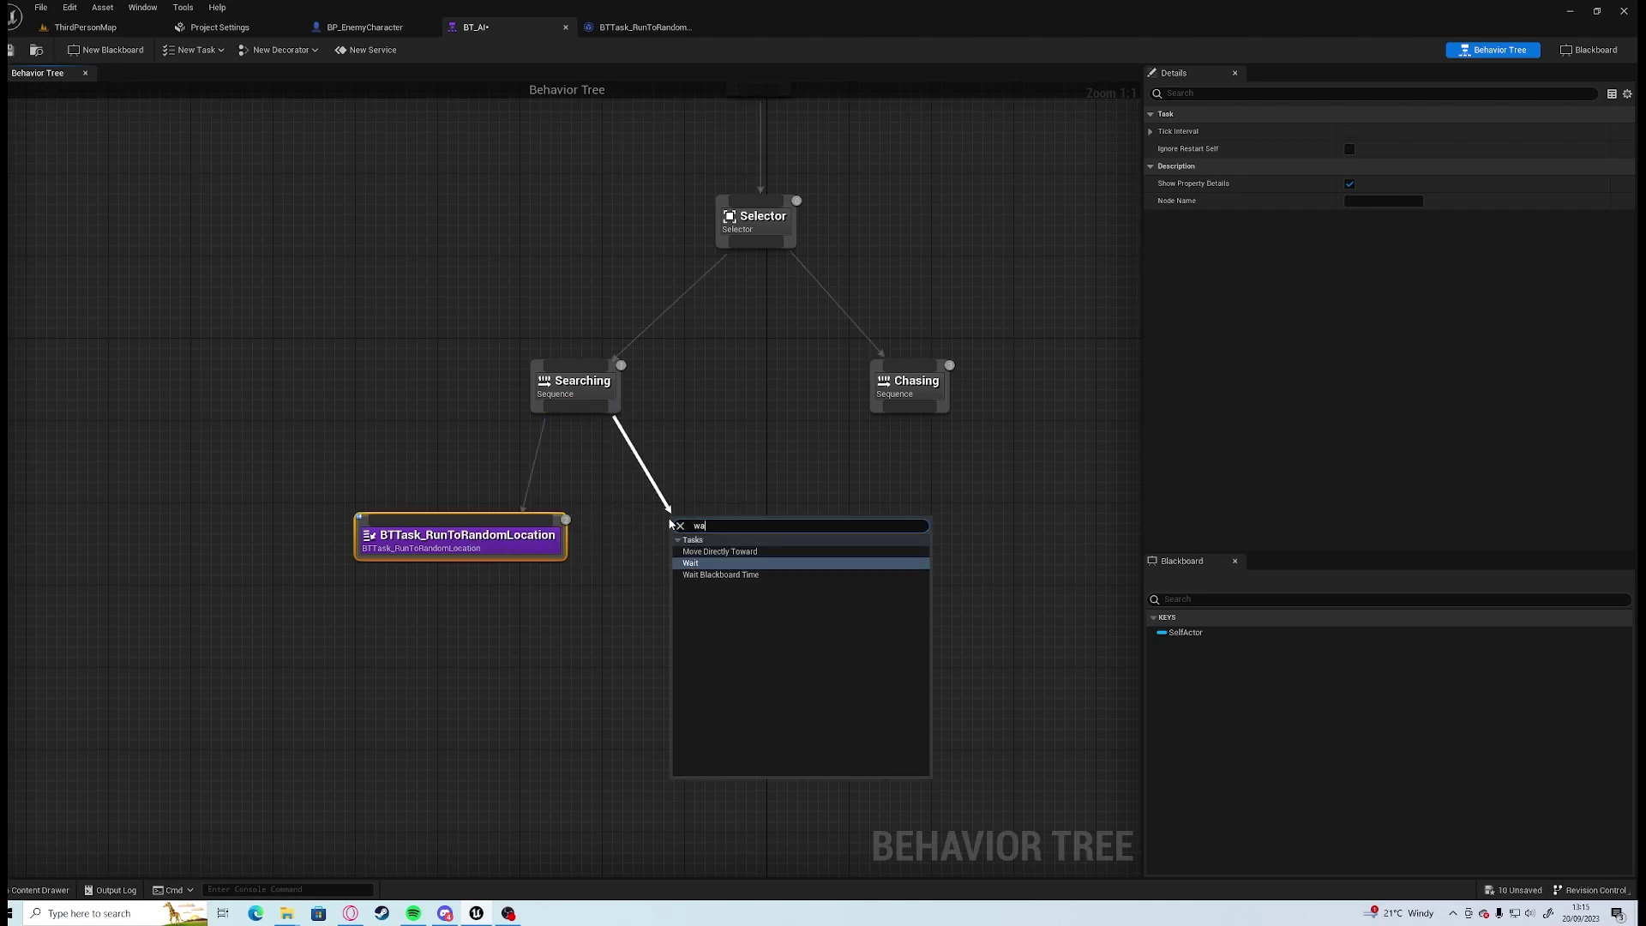
{"action": "key", "text": "Return"}
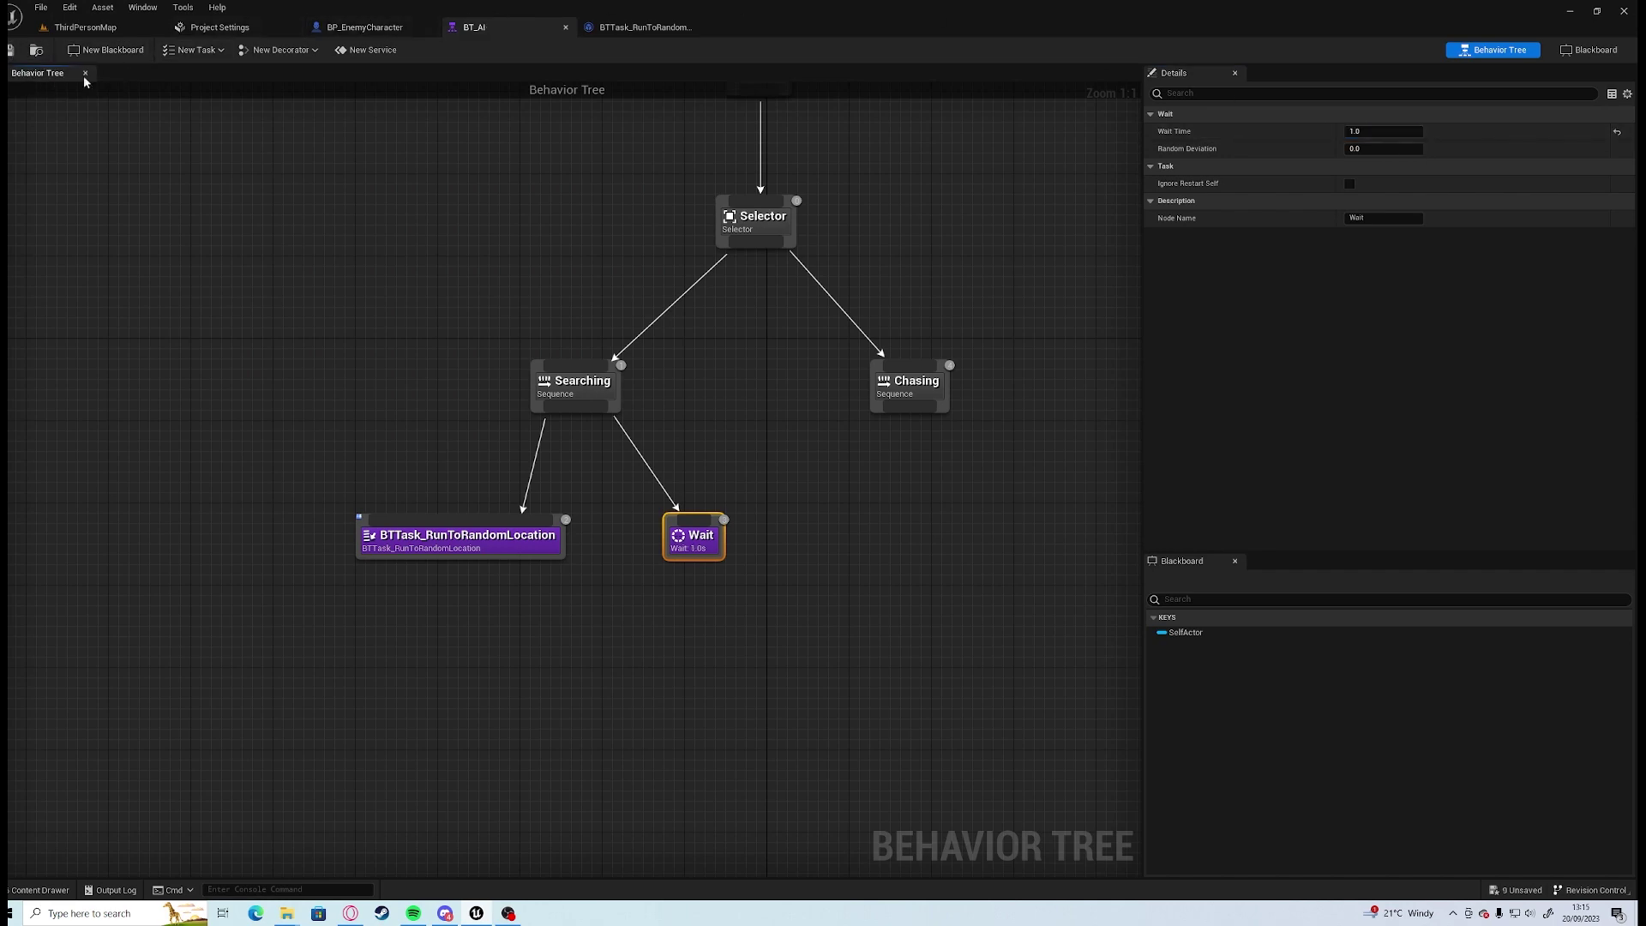
Play-test the level and walk around the enemy to check whether it moves to random locations.
{"action": "left_click", "coordinate": [568, 305]}
{"action": "key", "text": "alt+p"}
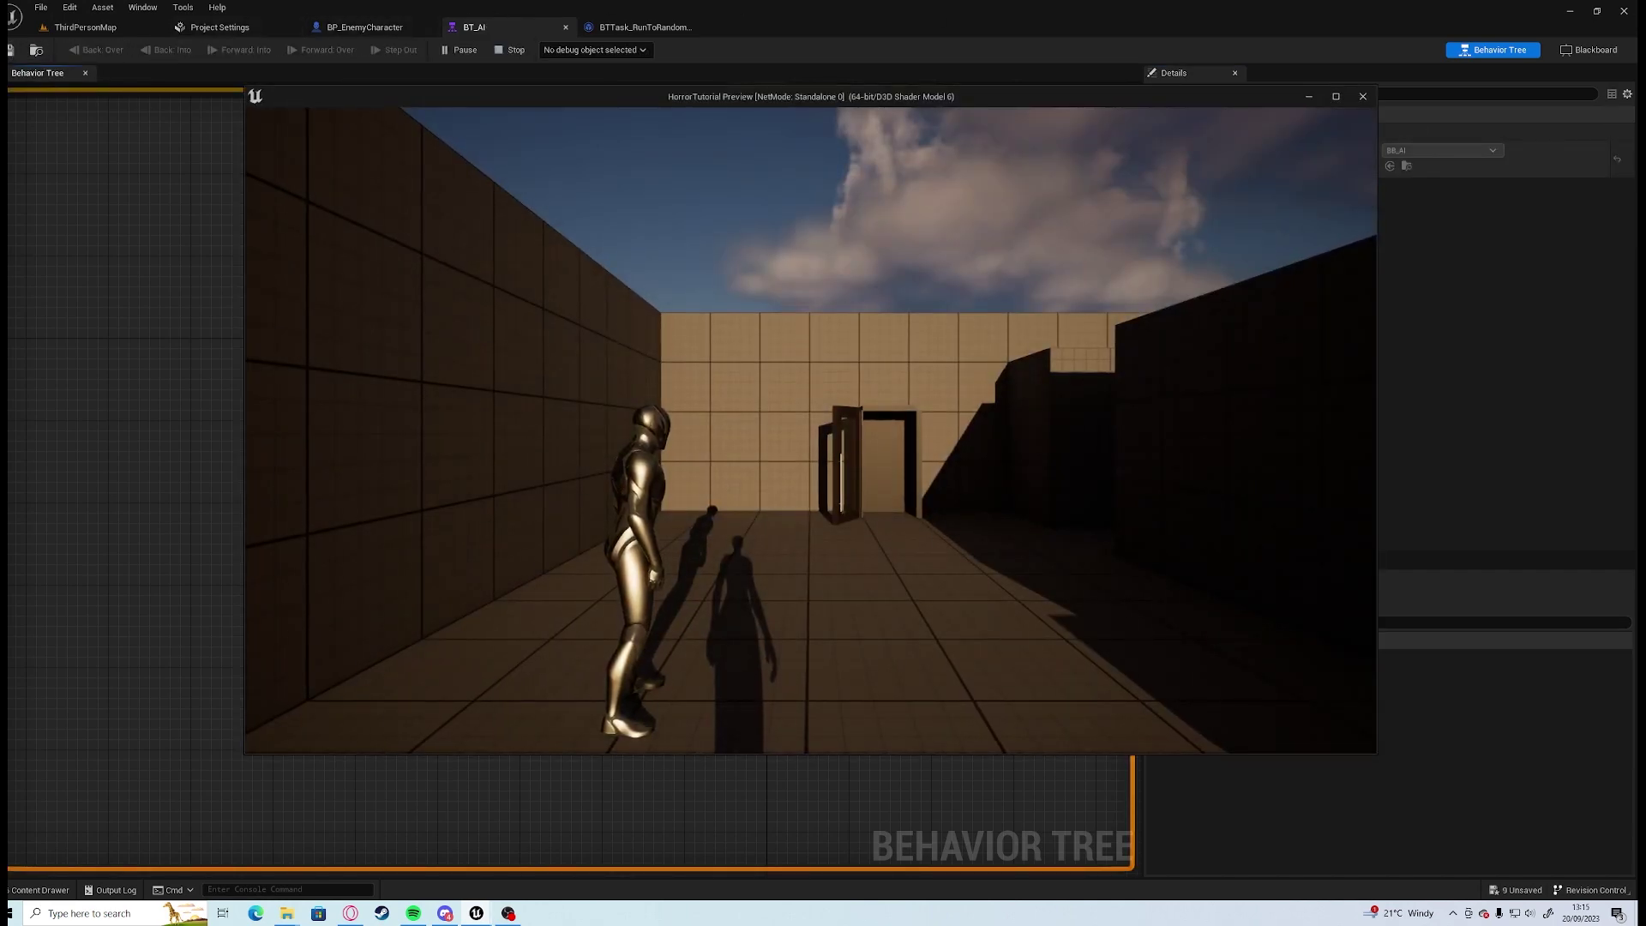
{"action": "key", "text": "Escape"}
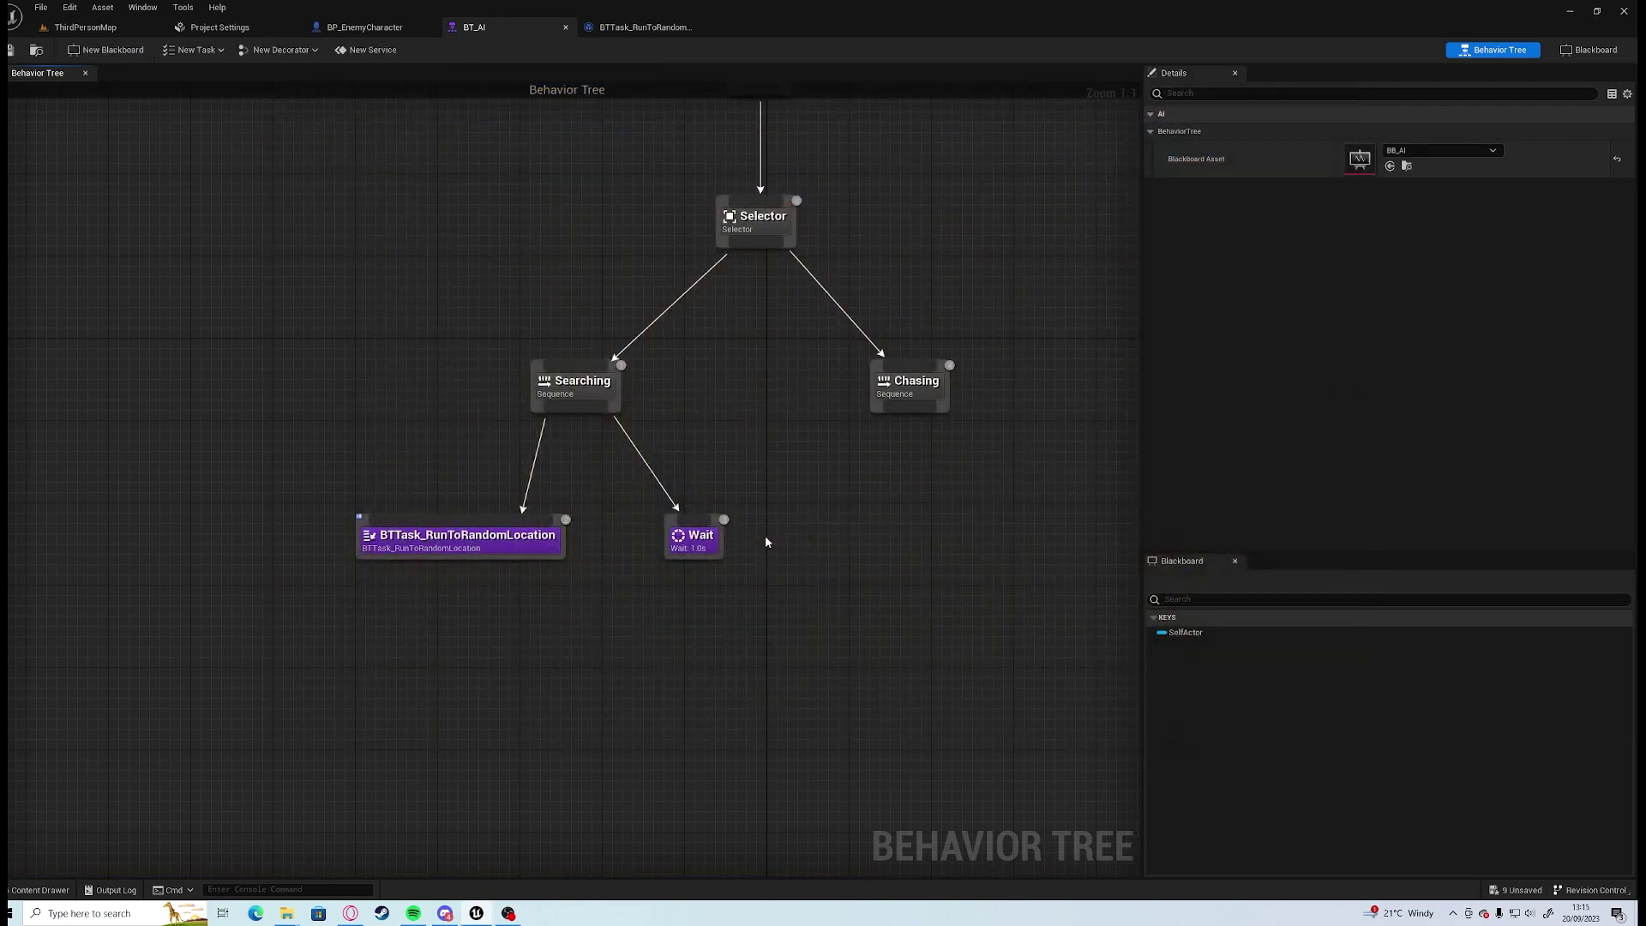
{"action": "key", "text": "alt+p"}
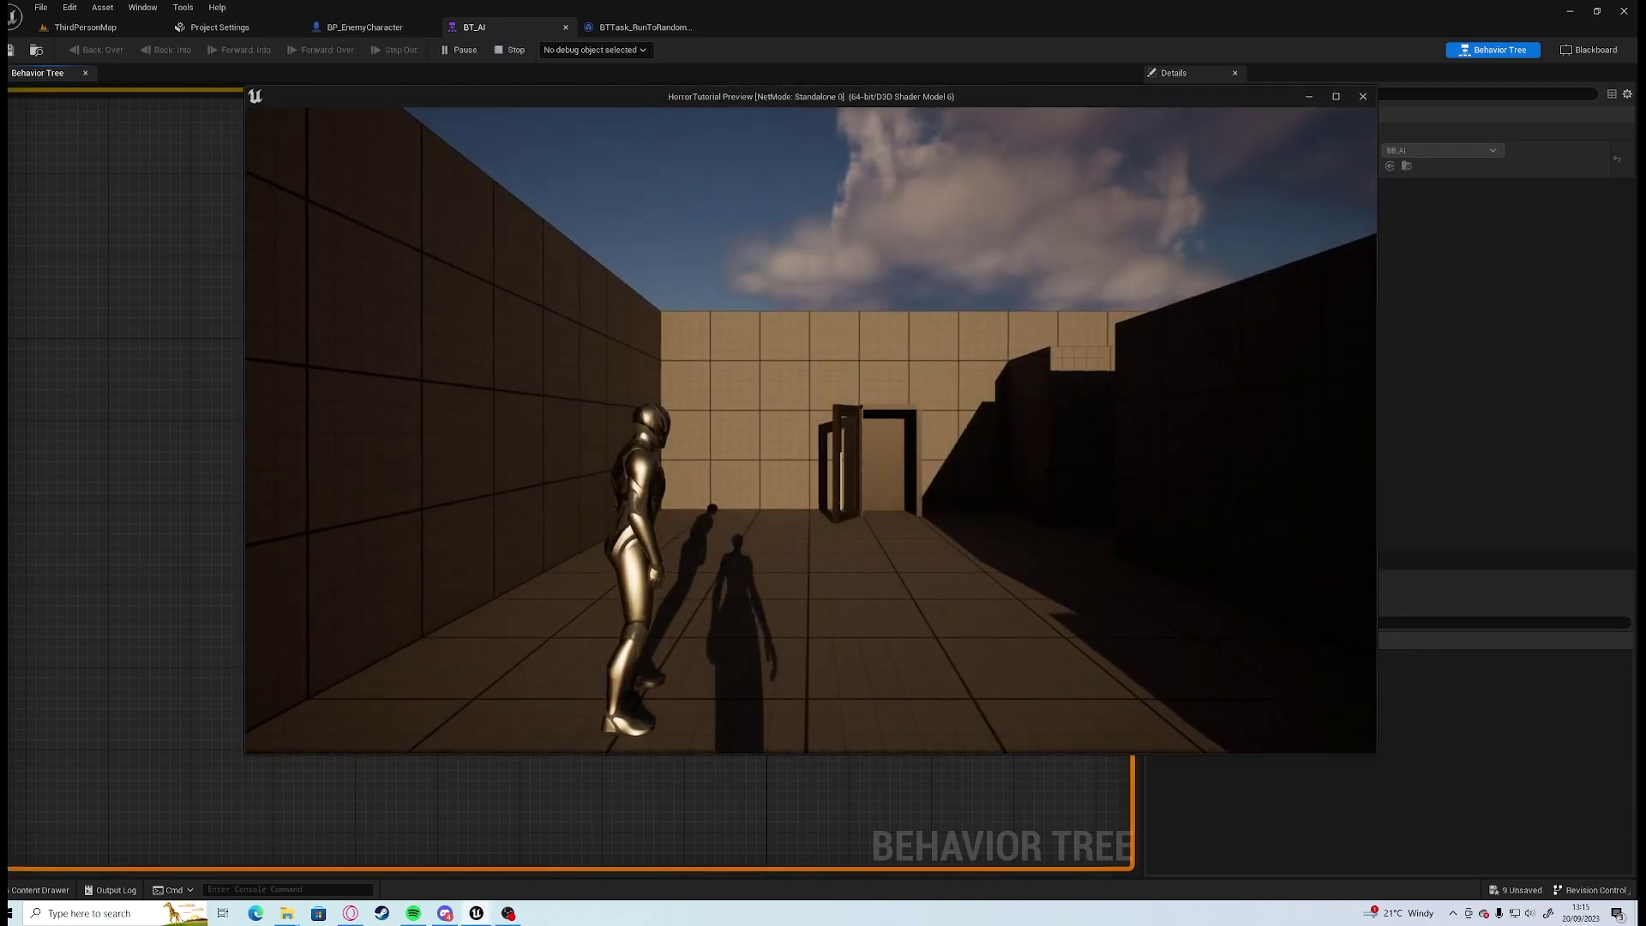
{"action": "key", "text": "w"}
{"action": "key", "text": "w"}
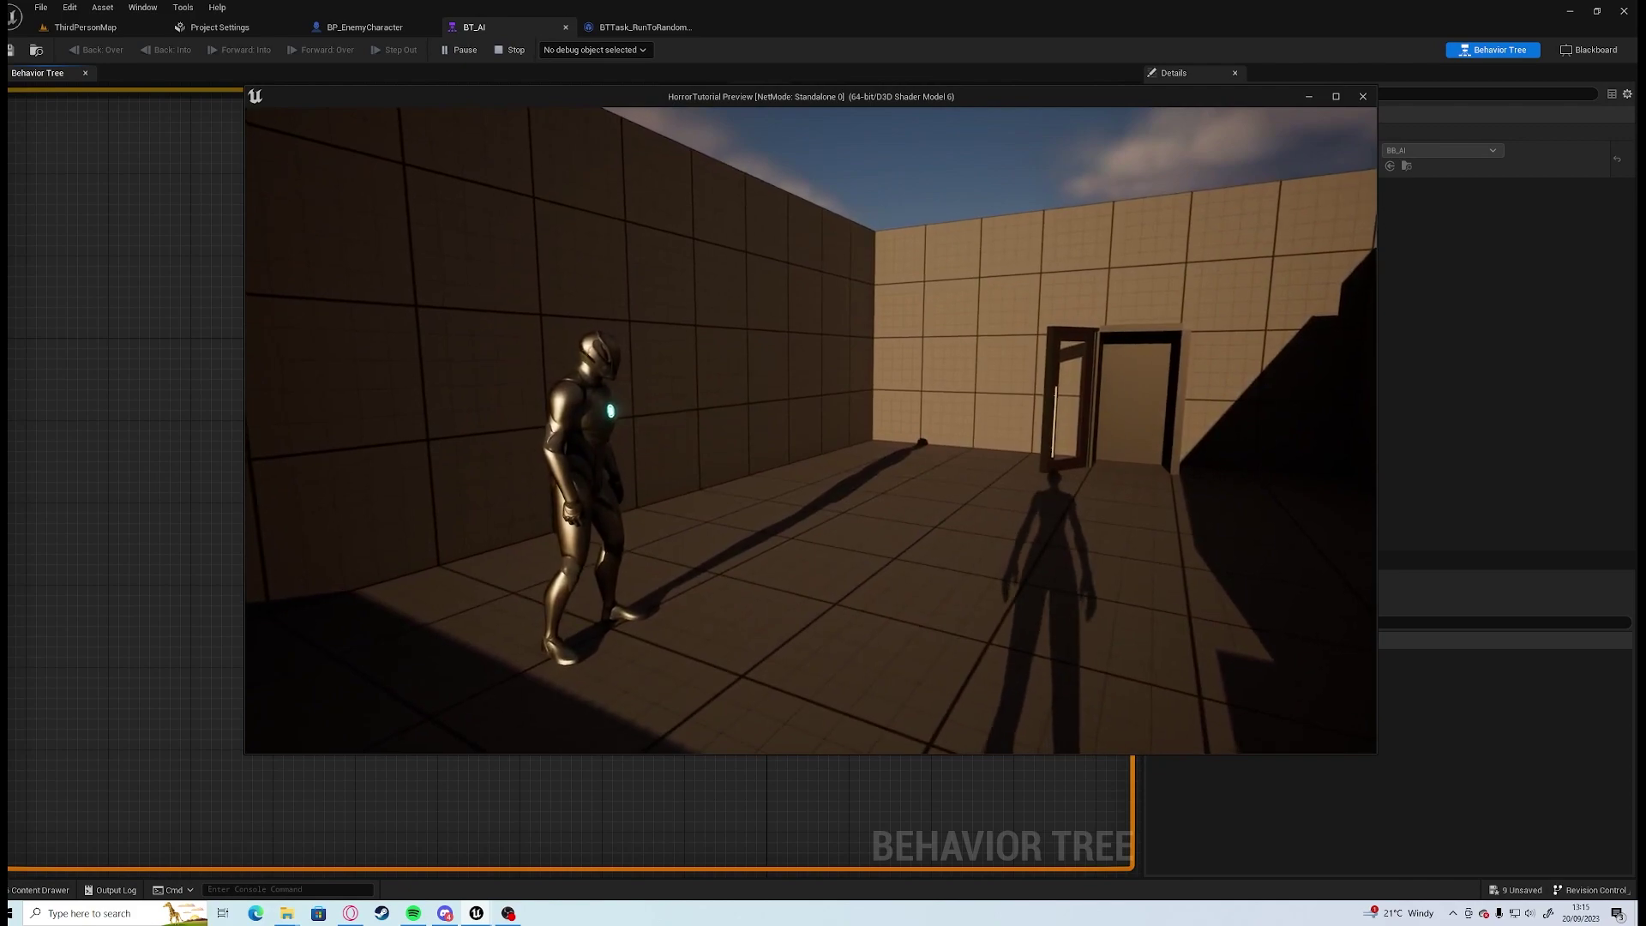
{"action": "key", "text": "d"}
{"action": "key", "text": "w"}
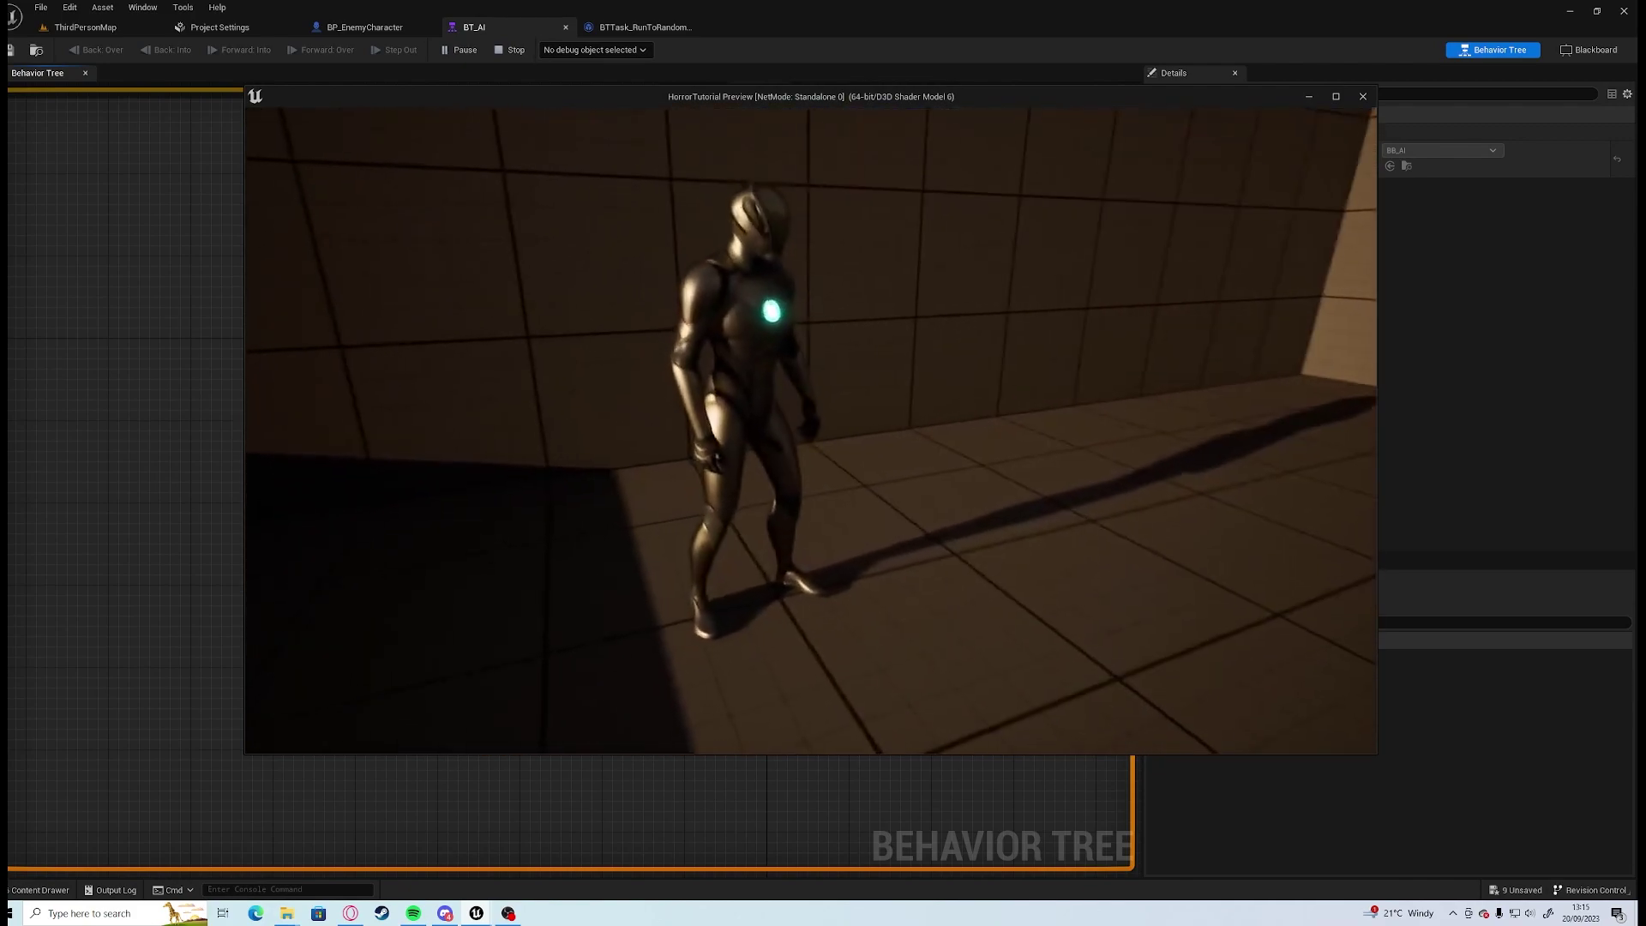
{"action": "key", "text": "s"}
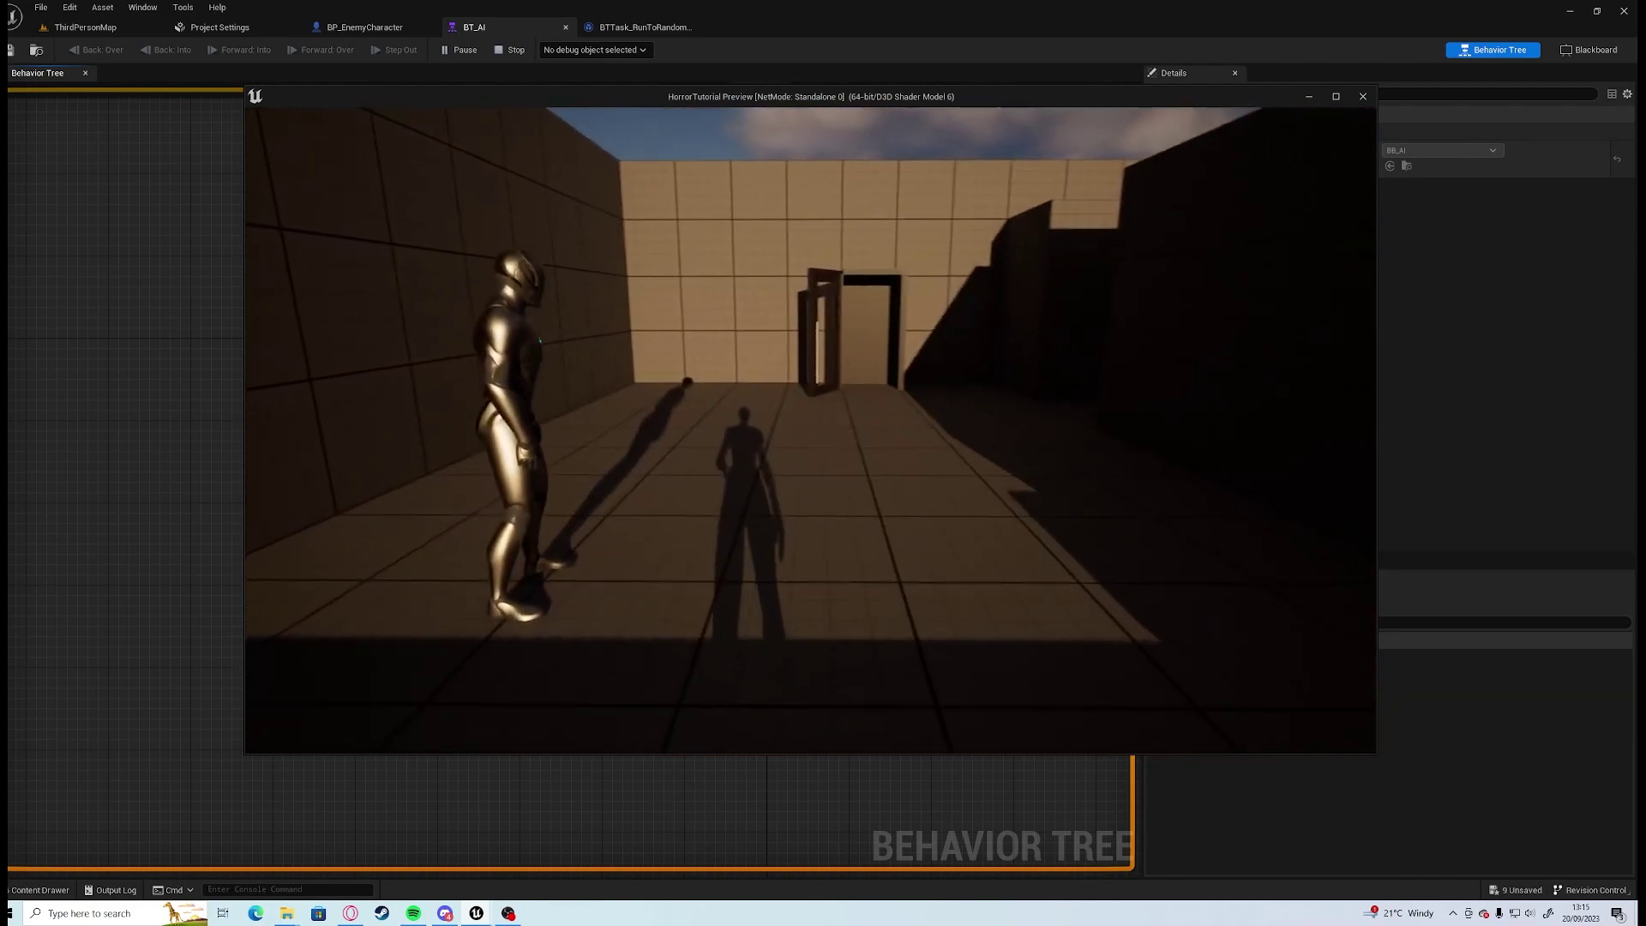
{"action": "key", "text": "Escape"}
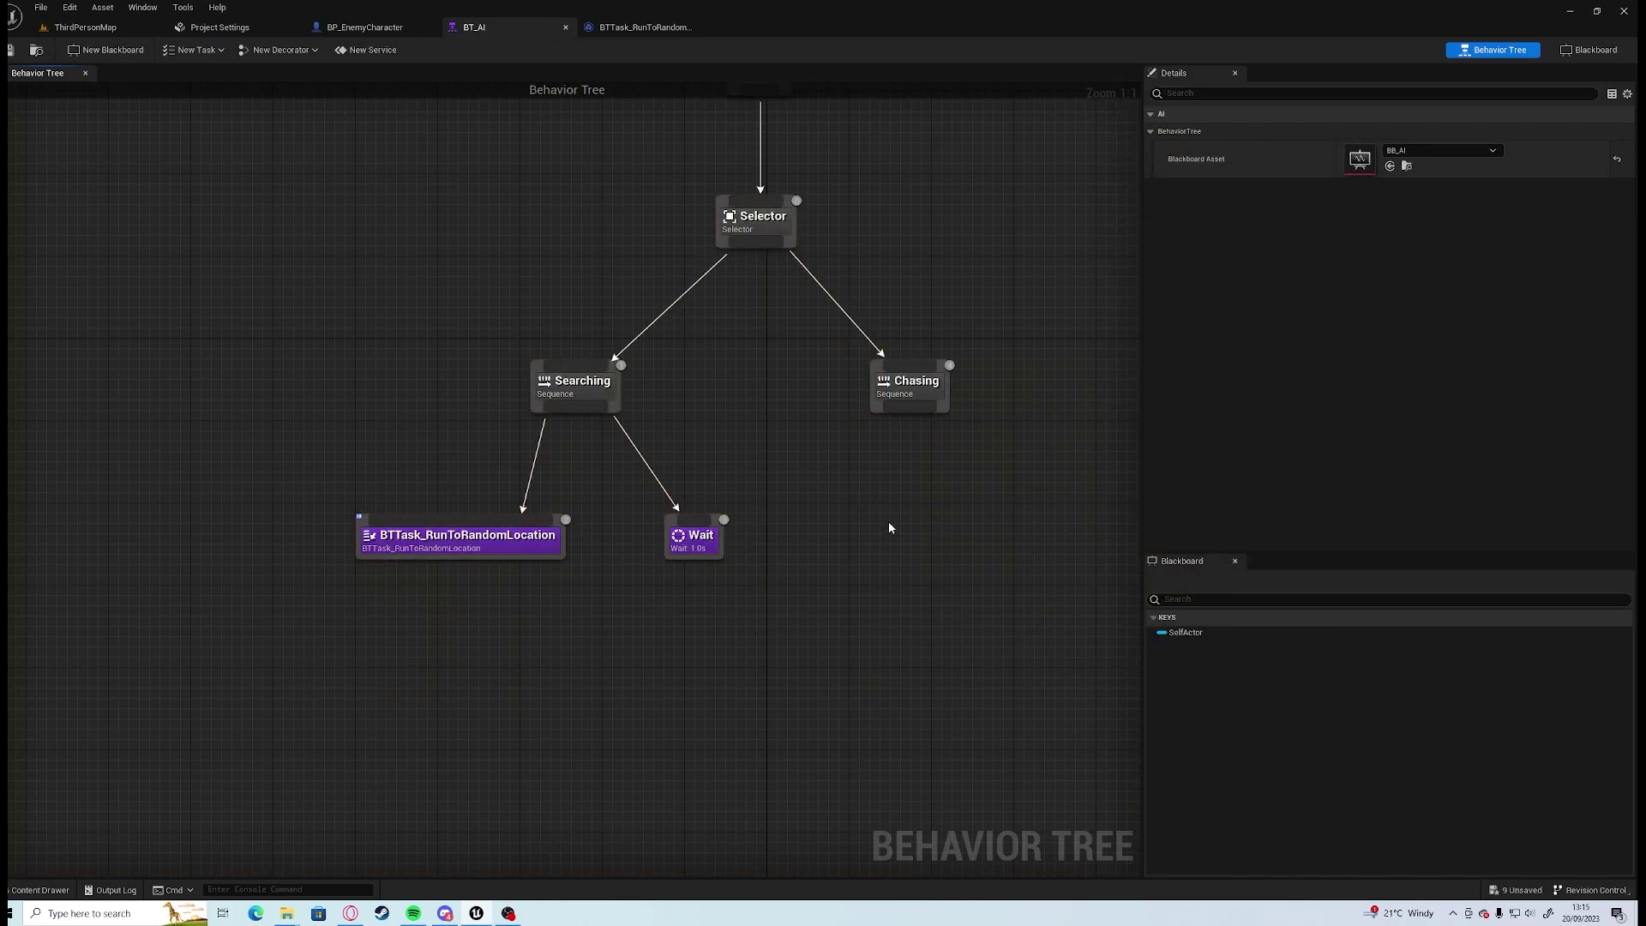
Open the AICon_Controller blueprint from the AI folder and add a Run Behavior Tree node to Event BeginPlay in its event graph.
{"action": "right_click_drag", "start_coordinate": [889, 528], "coordinate": [821, 536]}
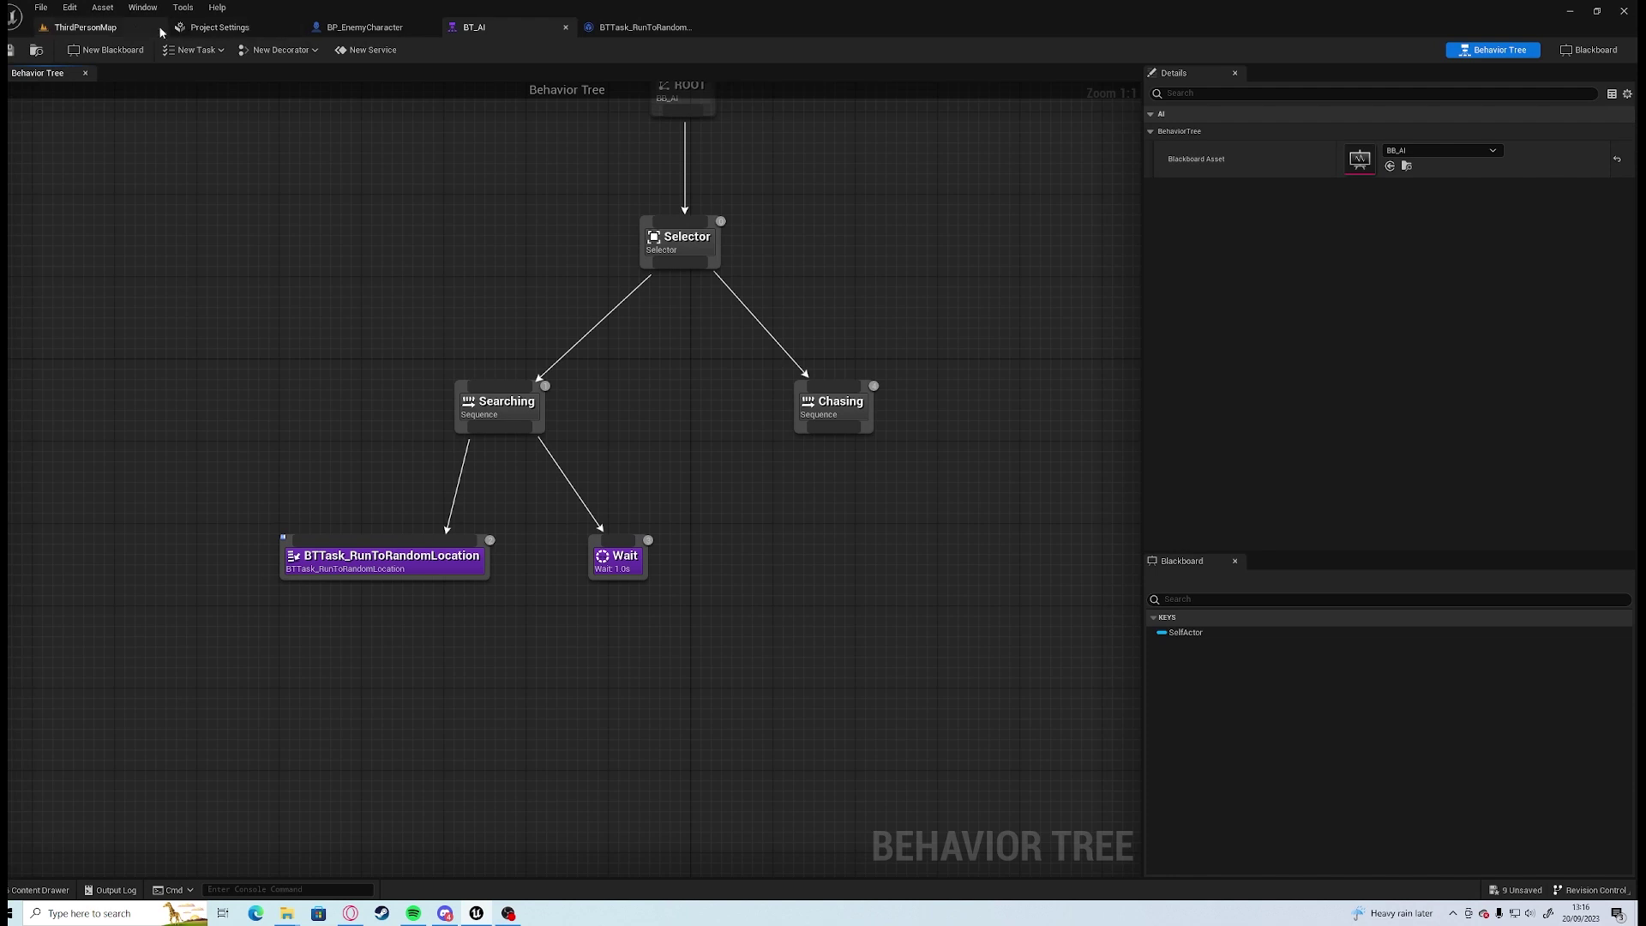
{"action": "left_click", "coordinate": [84, 26]}
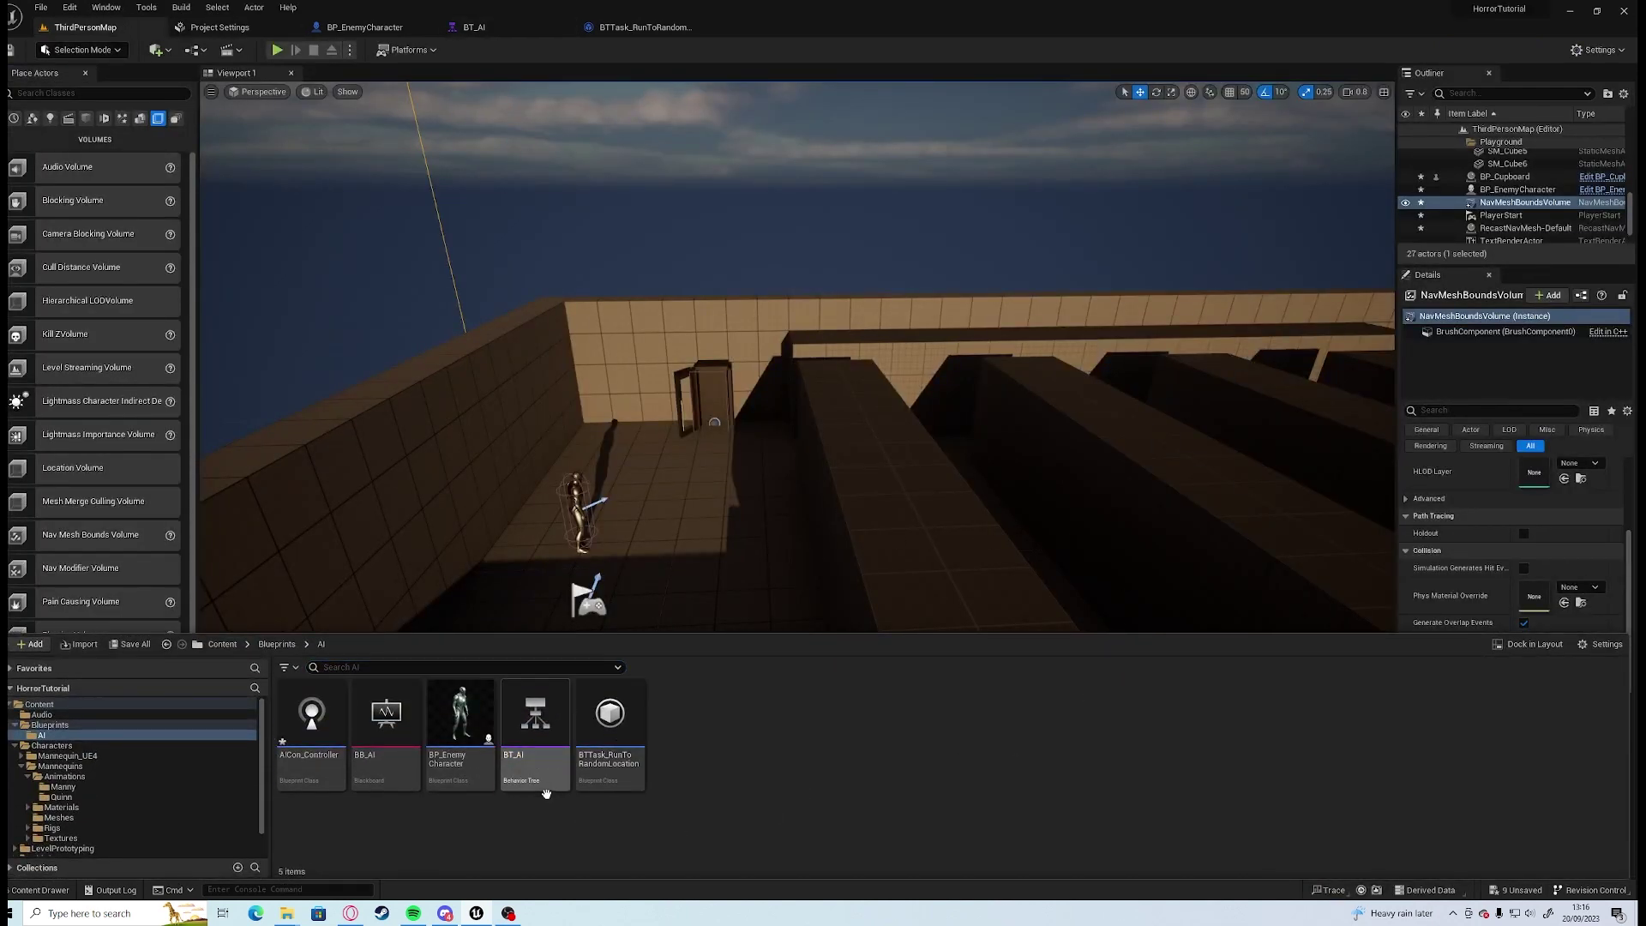
{"action": "double_click", "coordinate": [312, 720]}
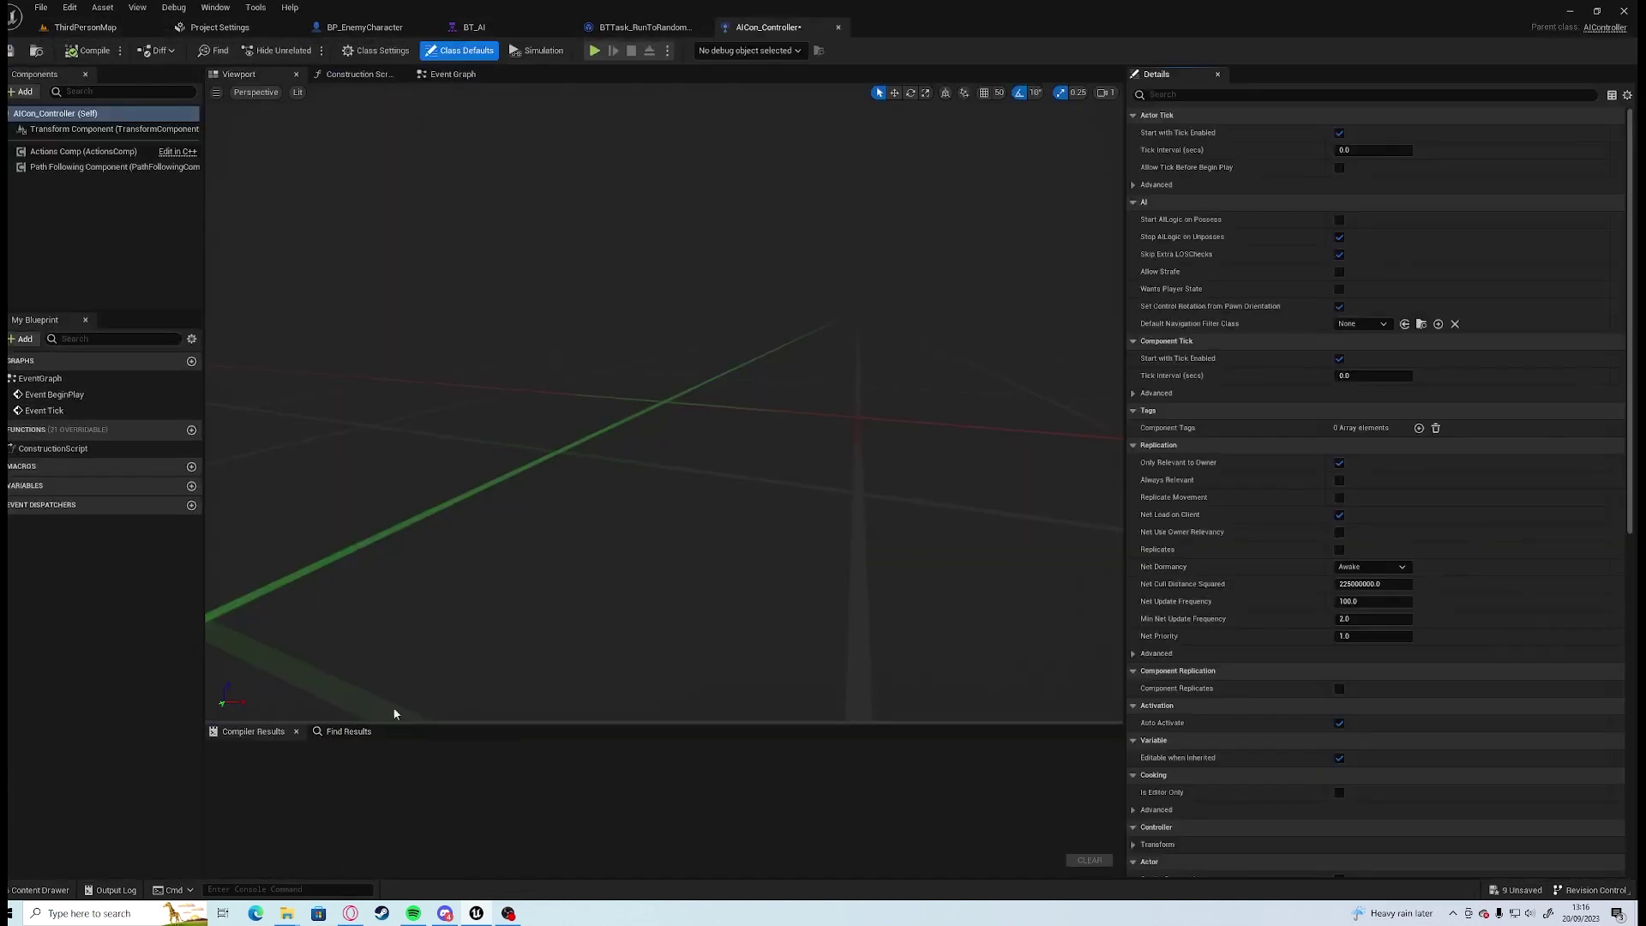
{"action": "left_click", "coordinate": [451, 78]}
{"action": "left_click_drag", "start_coordinate": [575, 398], "coordinate": [576, 398]}
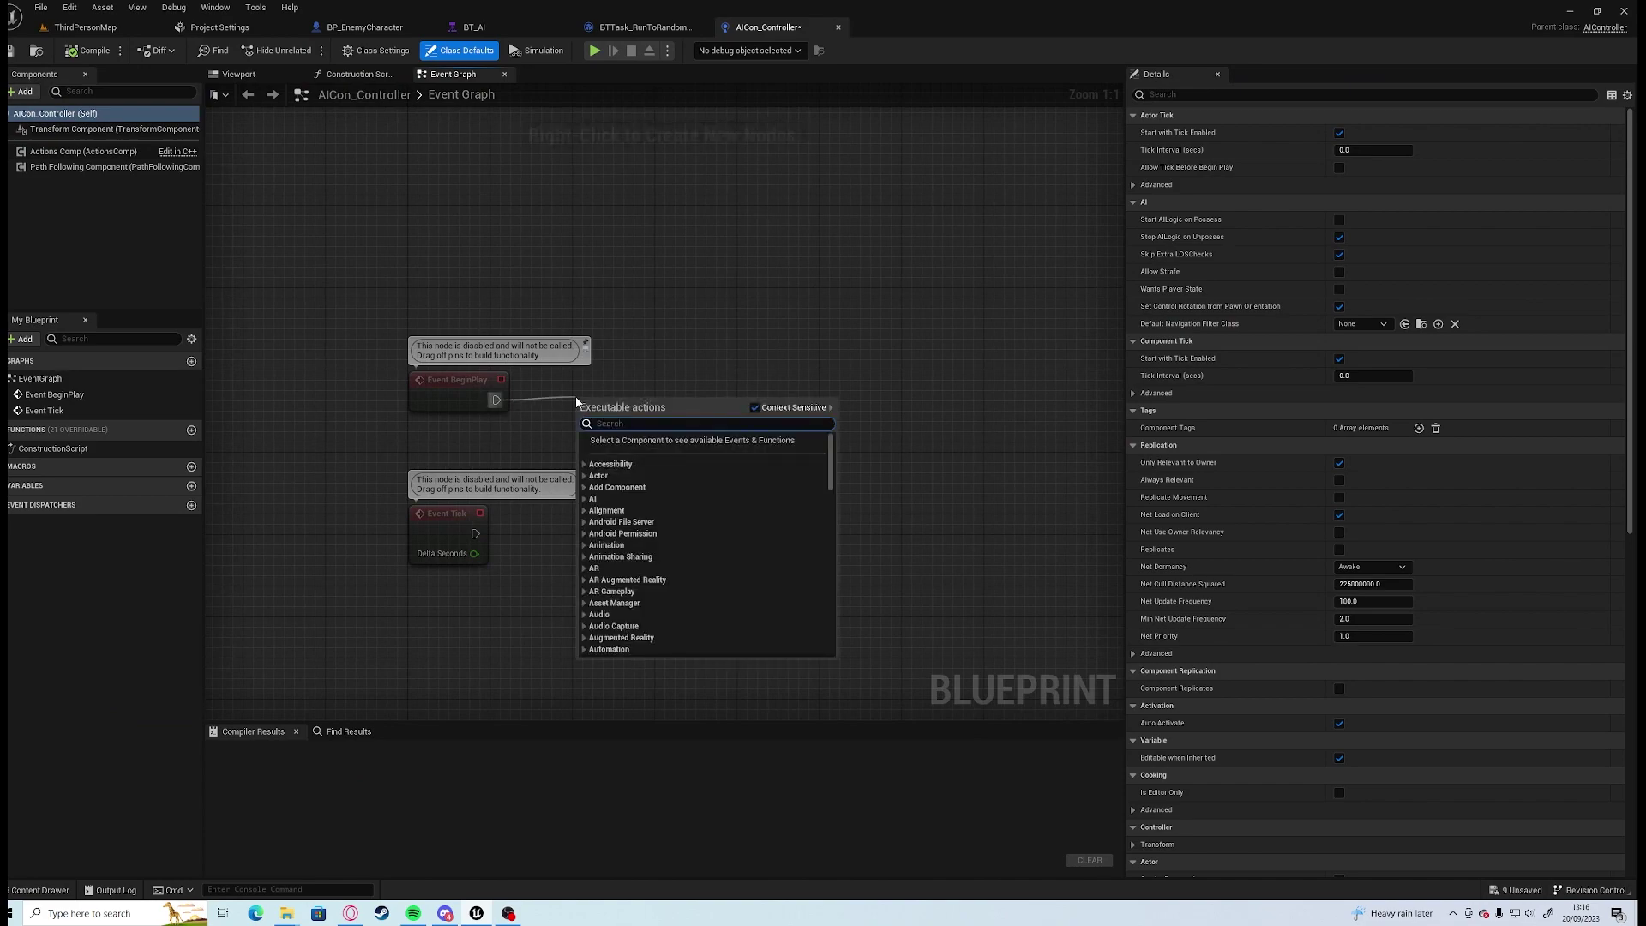
{"action": "type", "text": "run"}
{"action": "key", "text": "Down"}
{"action": "key", "text": "Return"}
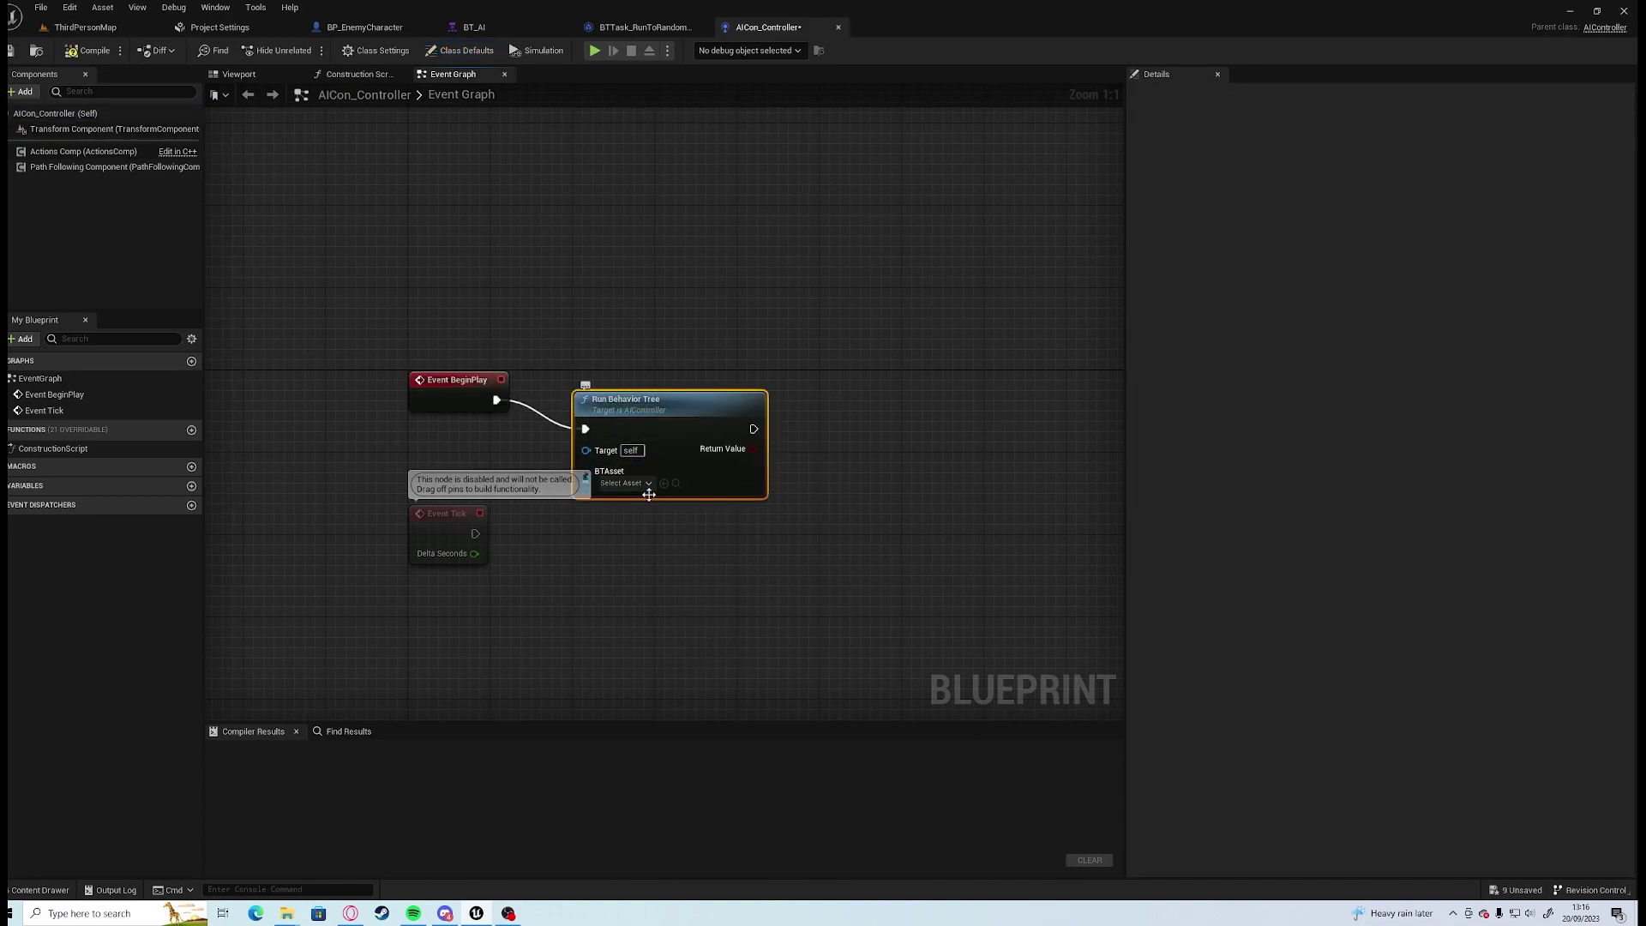
Set the Run Behavior Tree node's BTAsset to BT_AI, align it with Event BeginPlay and compile the controller.
{"action": "left_click", "coordinate": [624, 483]}
{"action": "left_click", "coordinate": [686, 568]}
{"action": "left_click_drag", "start_coordinate": [670, 428], "coordinate": [684, 386]}
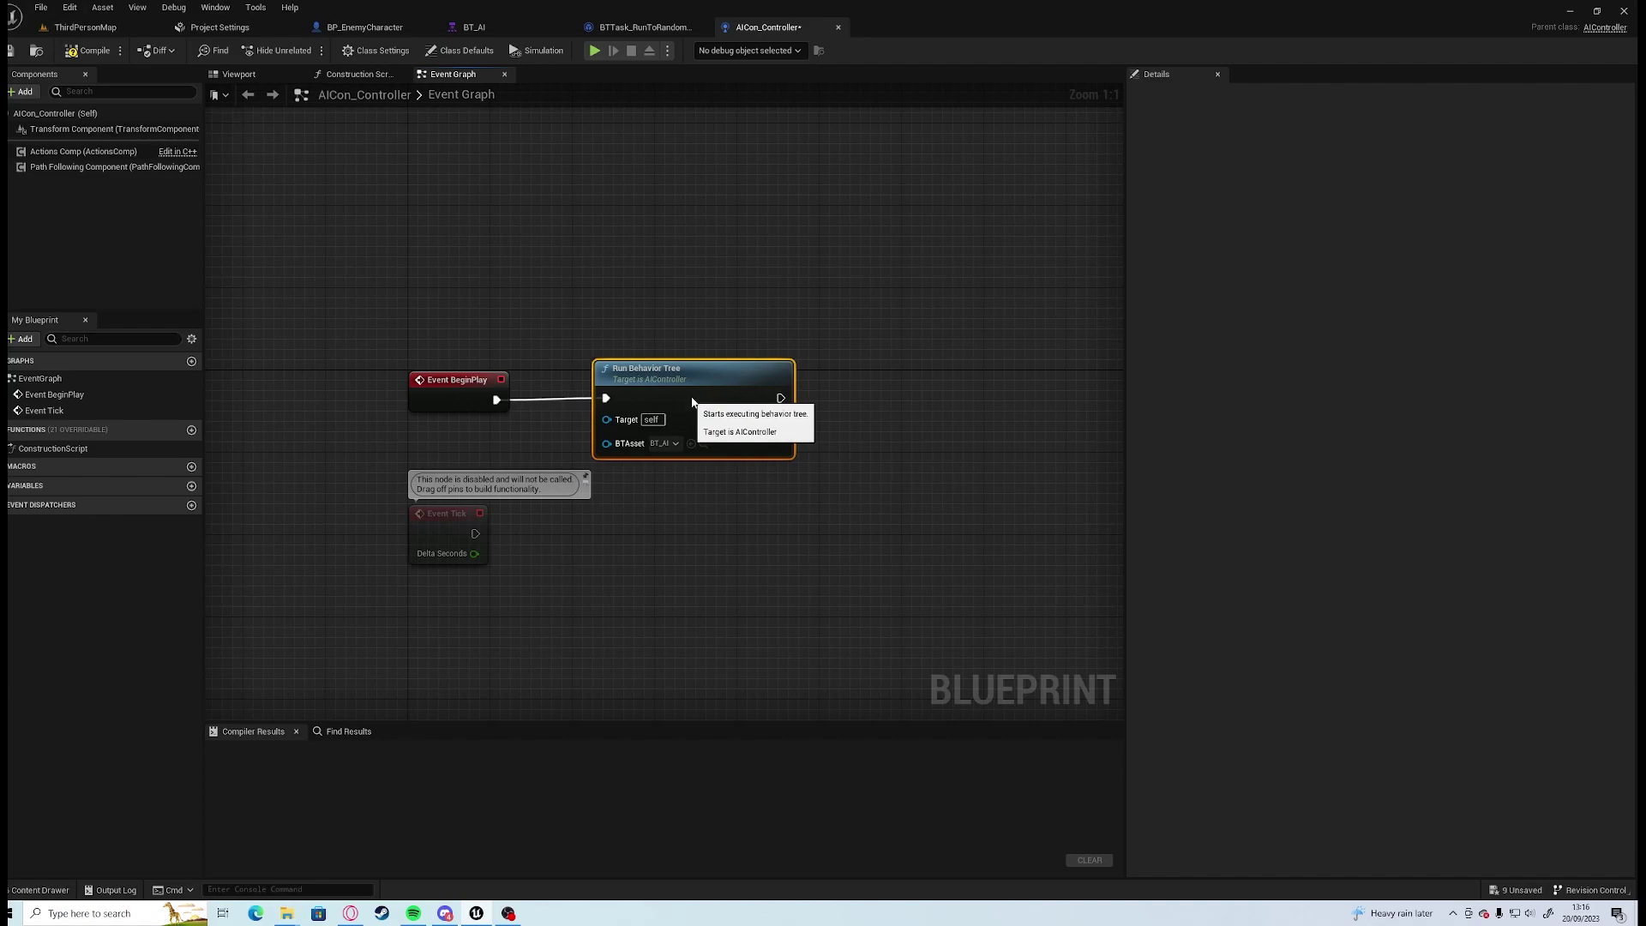
{"action": "left_click", "coordinate": [88, 50]}
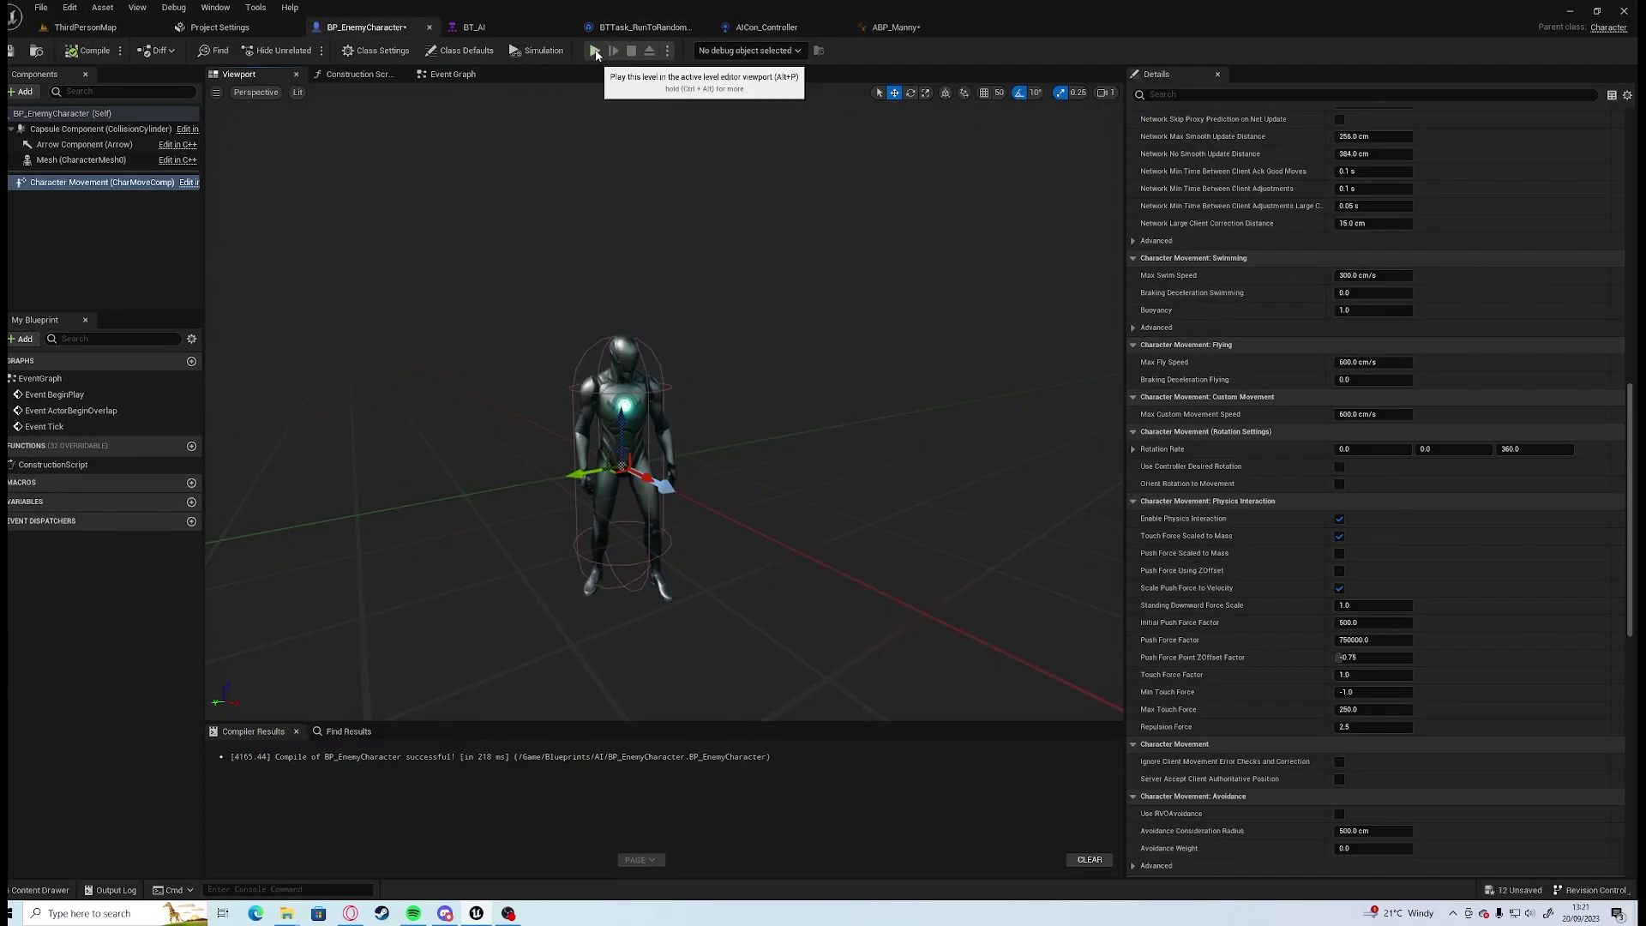
Play-test the level and fly the debug camera over the maze to observe how the enemy wanders and turns.
{"action": "left_click", "coordinate": [594, 50]}
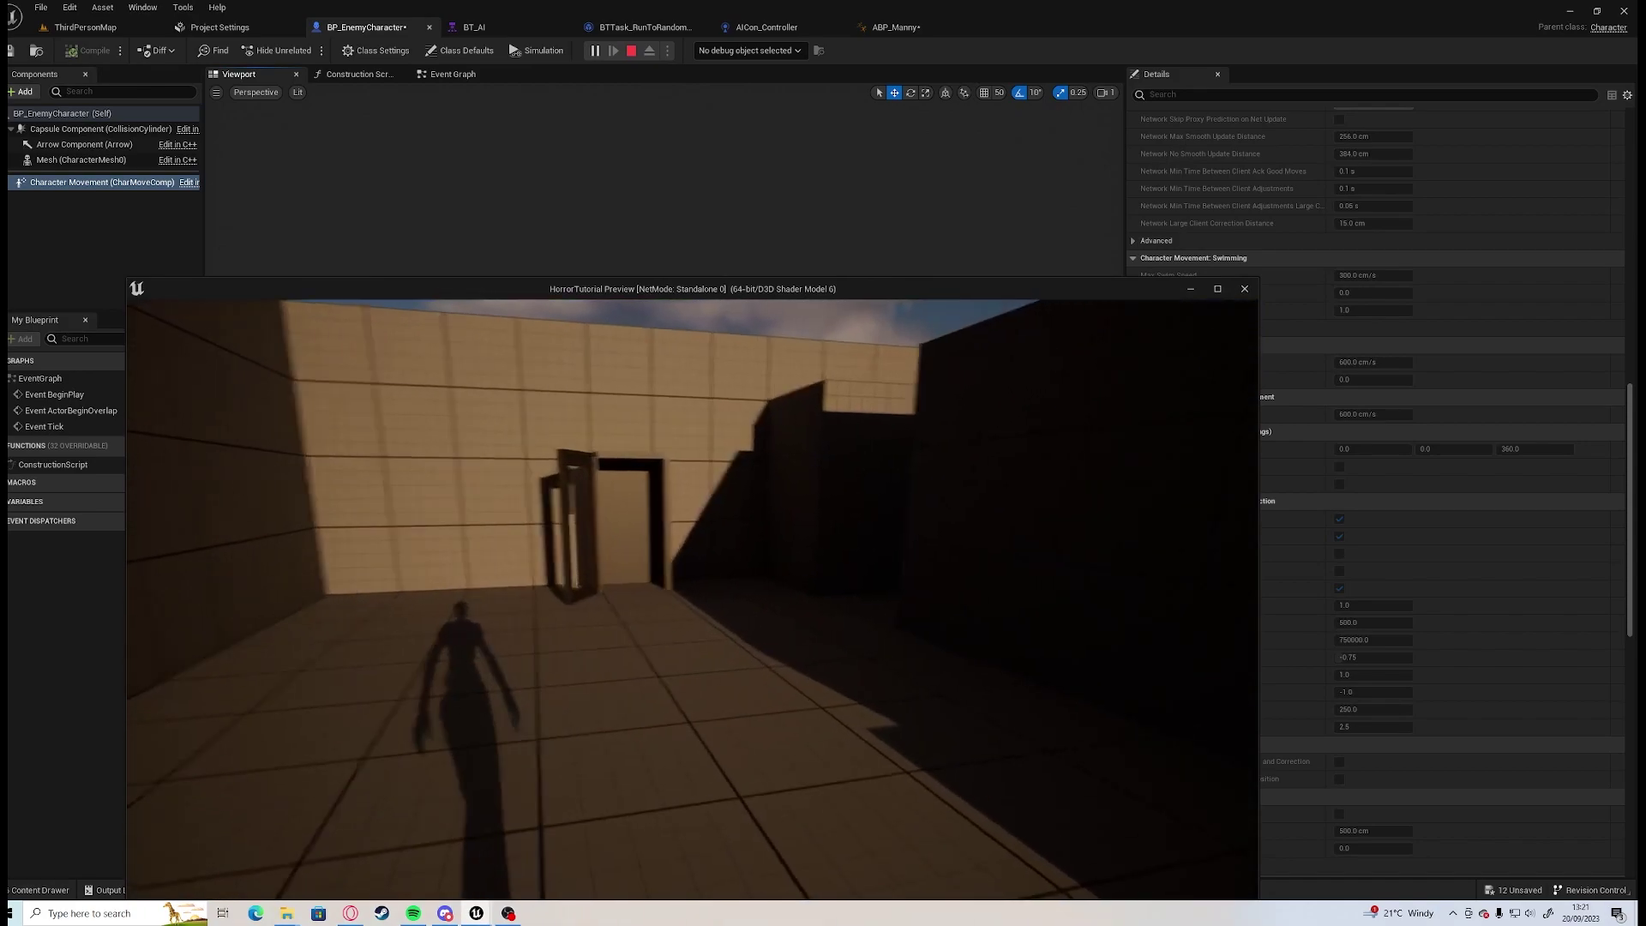
{"action": "key", "text": "semicolon"}
{"action": "key", "text": "d"}
{"action": "key", "text": "e"}
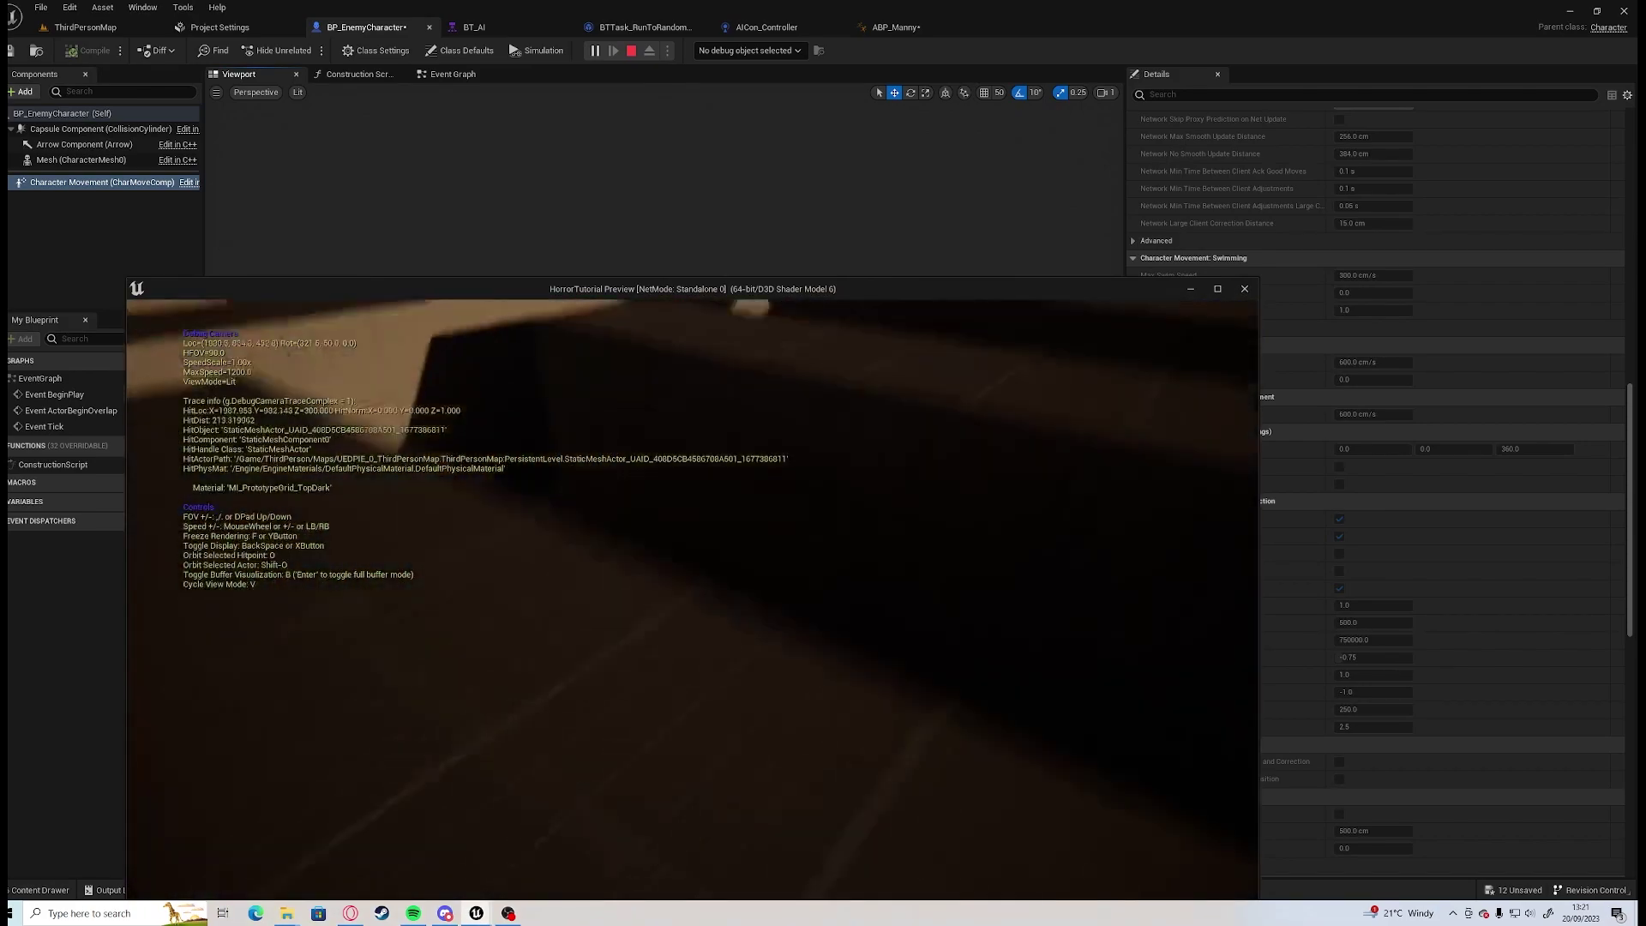
{"action": "key", "text": "a"}
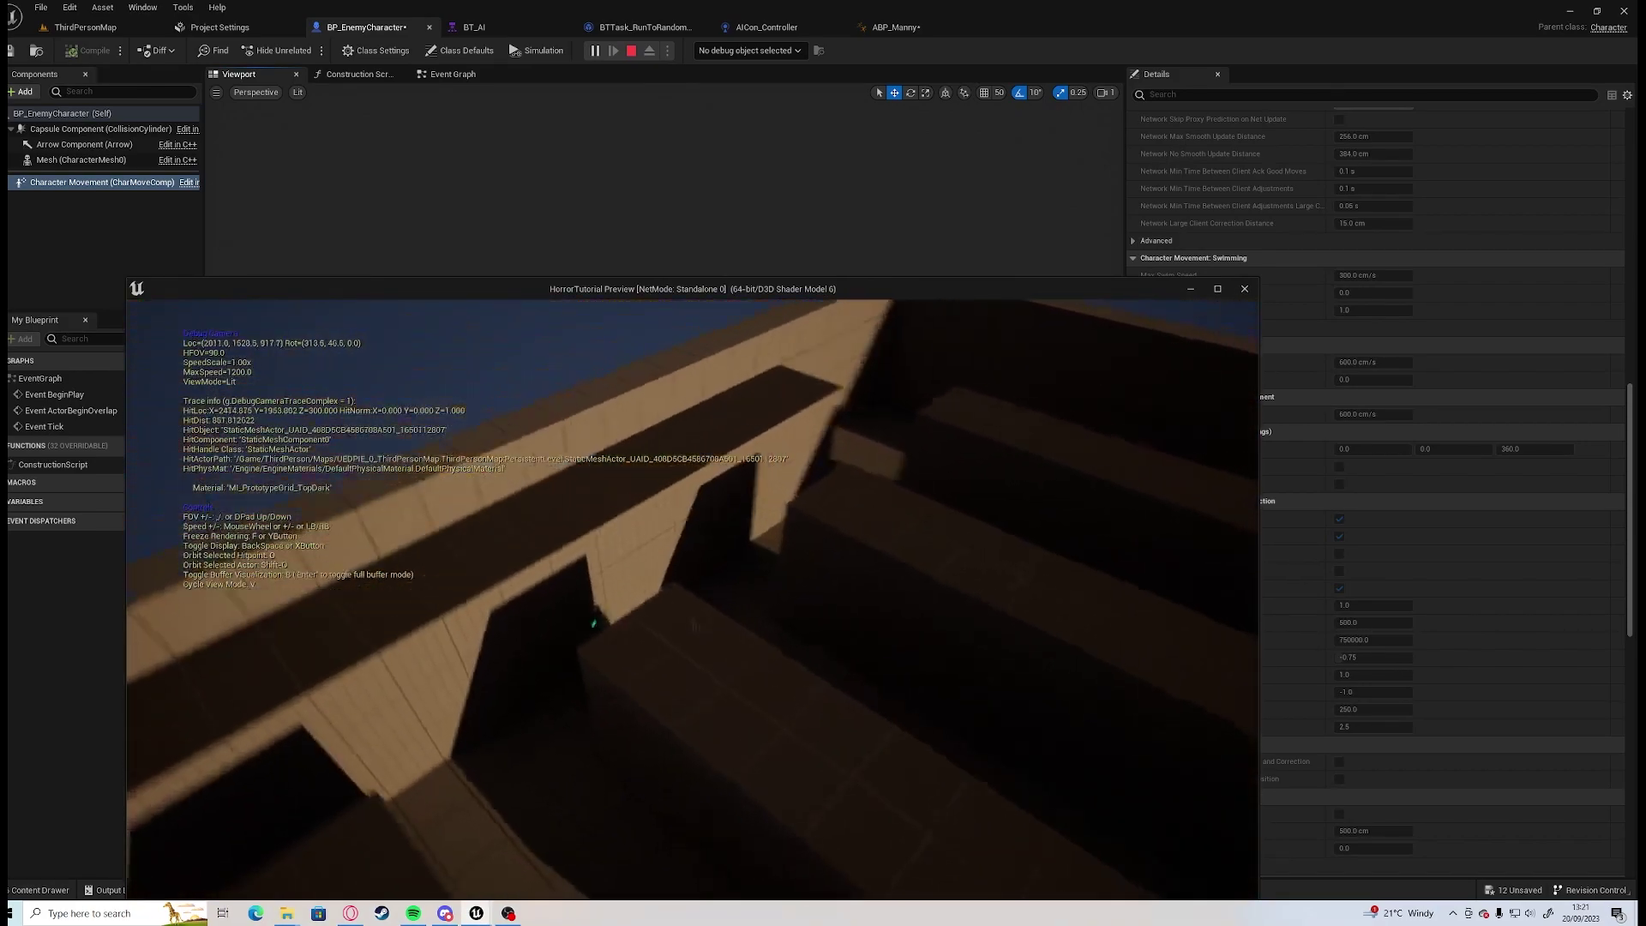
{"action": "key", "text": "e"}
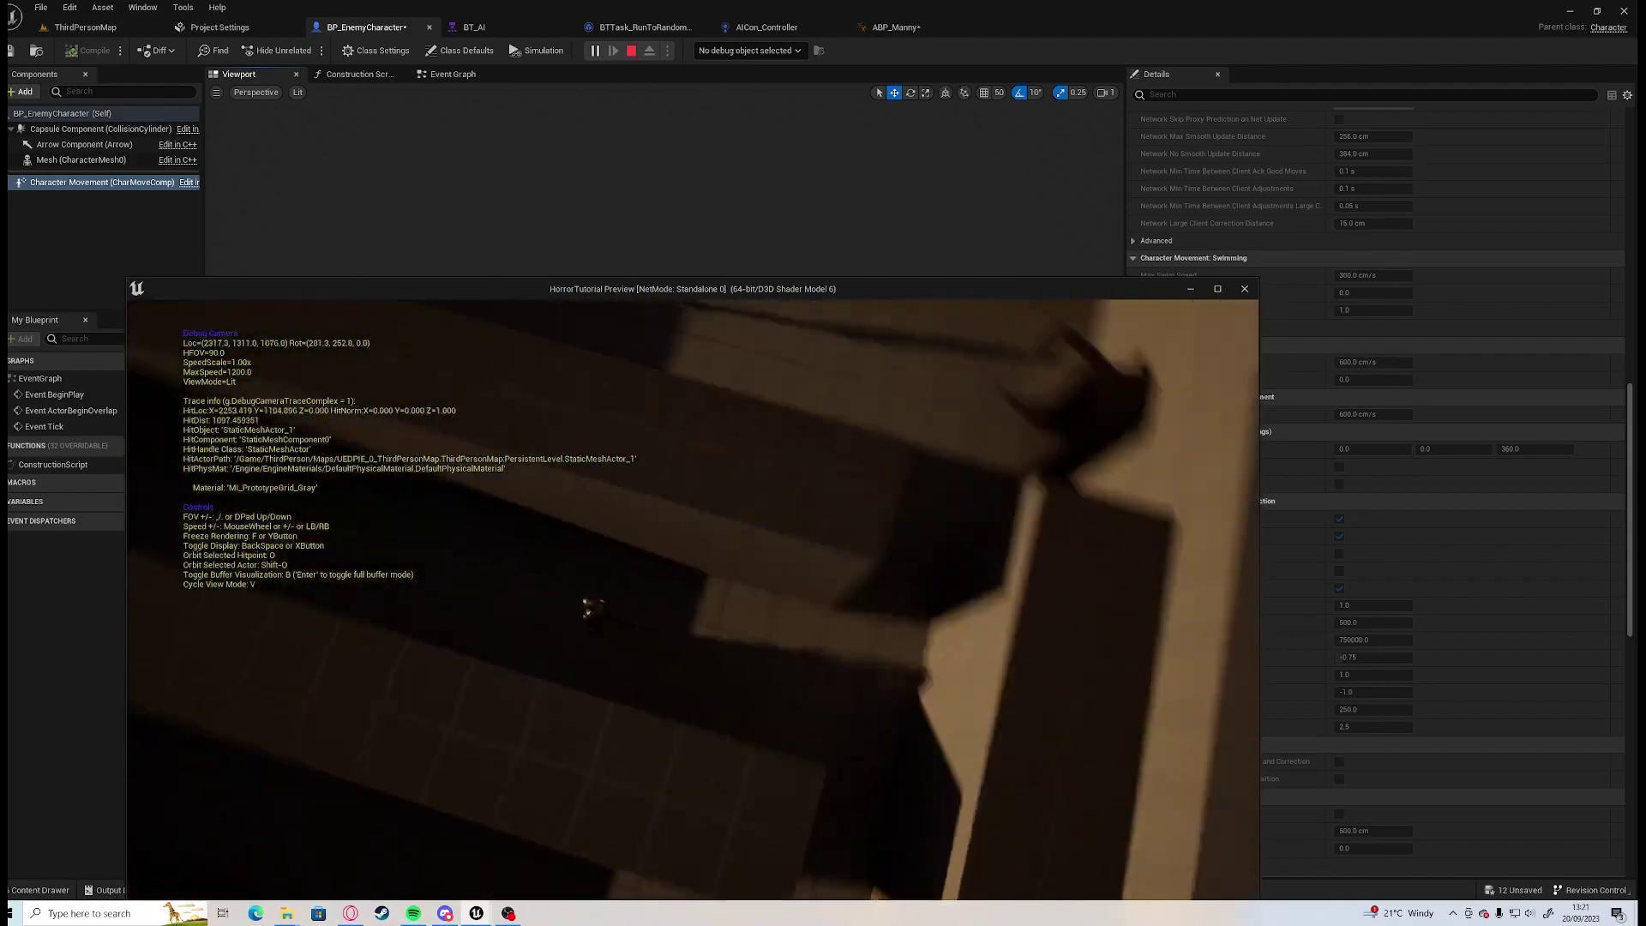
{"action": "key", "text": "w"}
{"action": "key", "text": "w"}
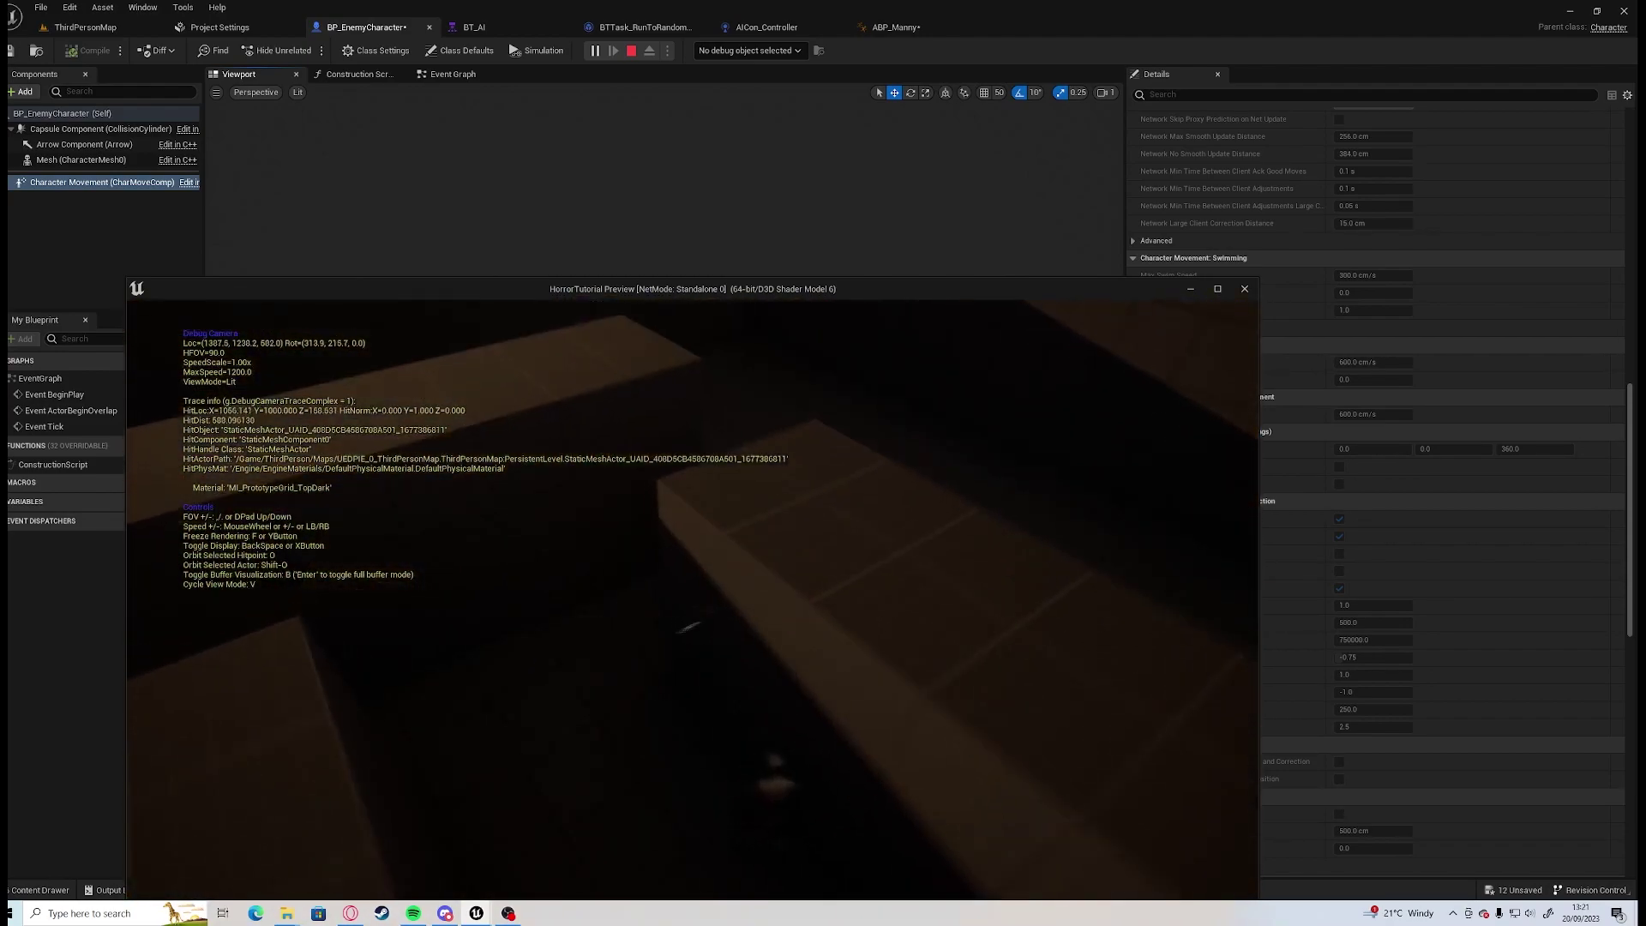
{"action": "key", "text": "a"}
{"action": "key", "text": "w"}
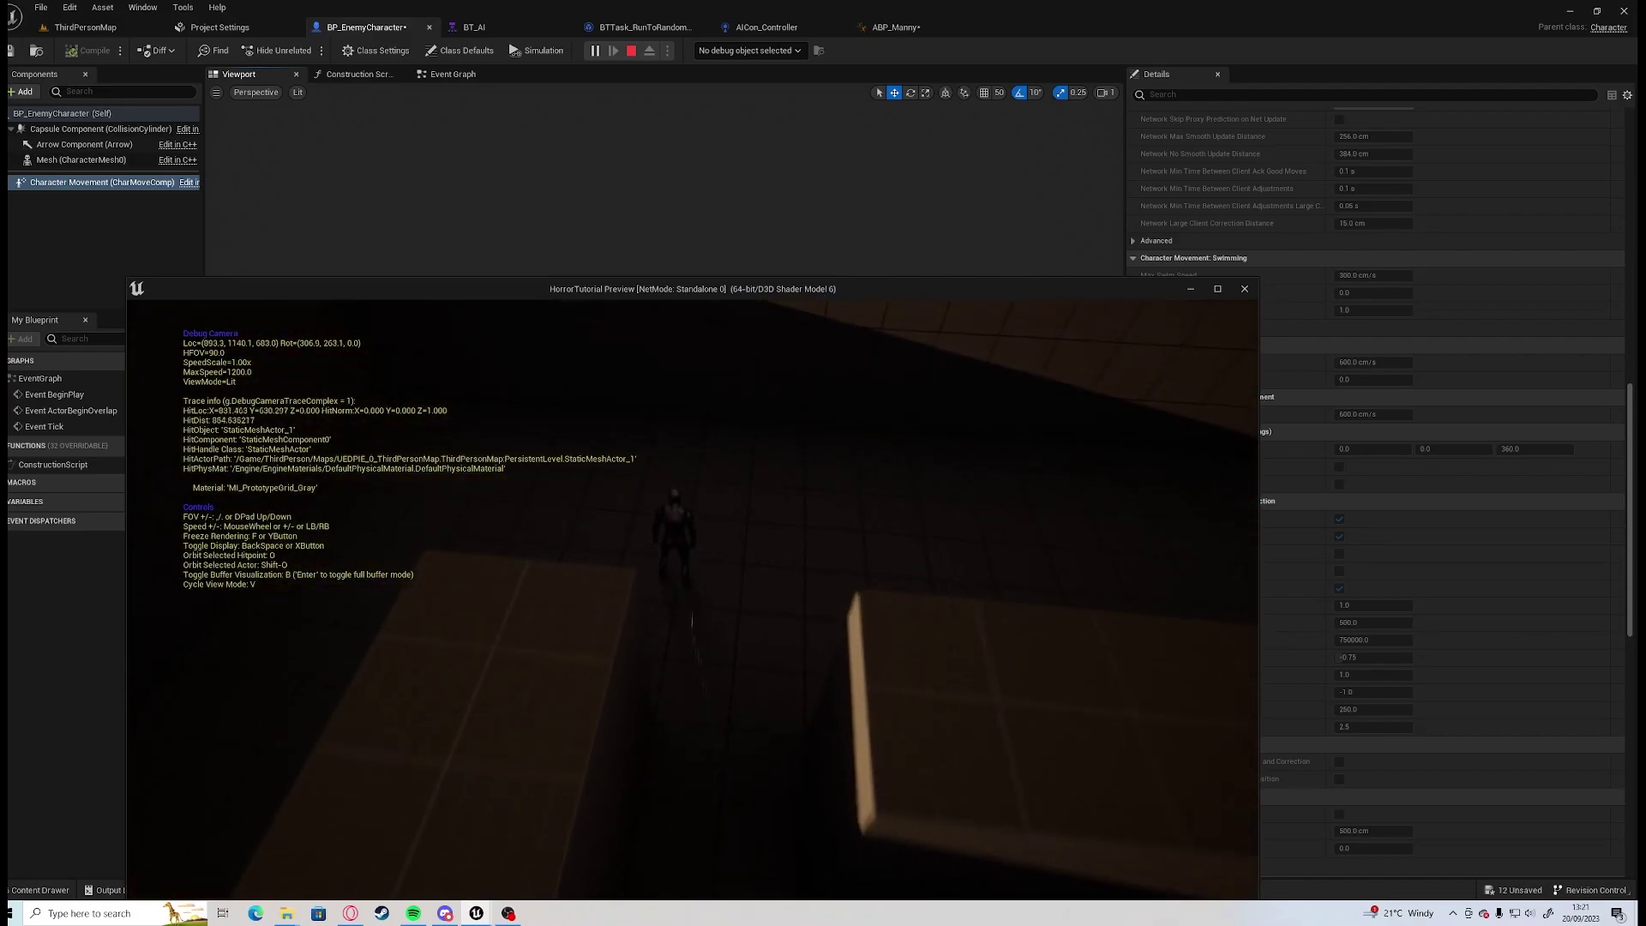
{"action": "key", "text": "w"}
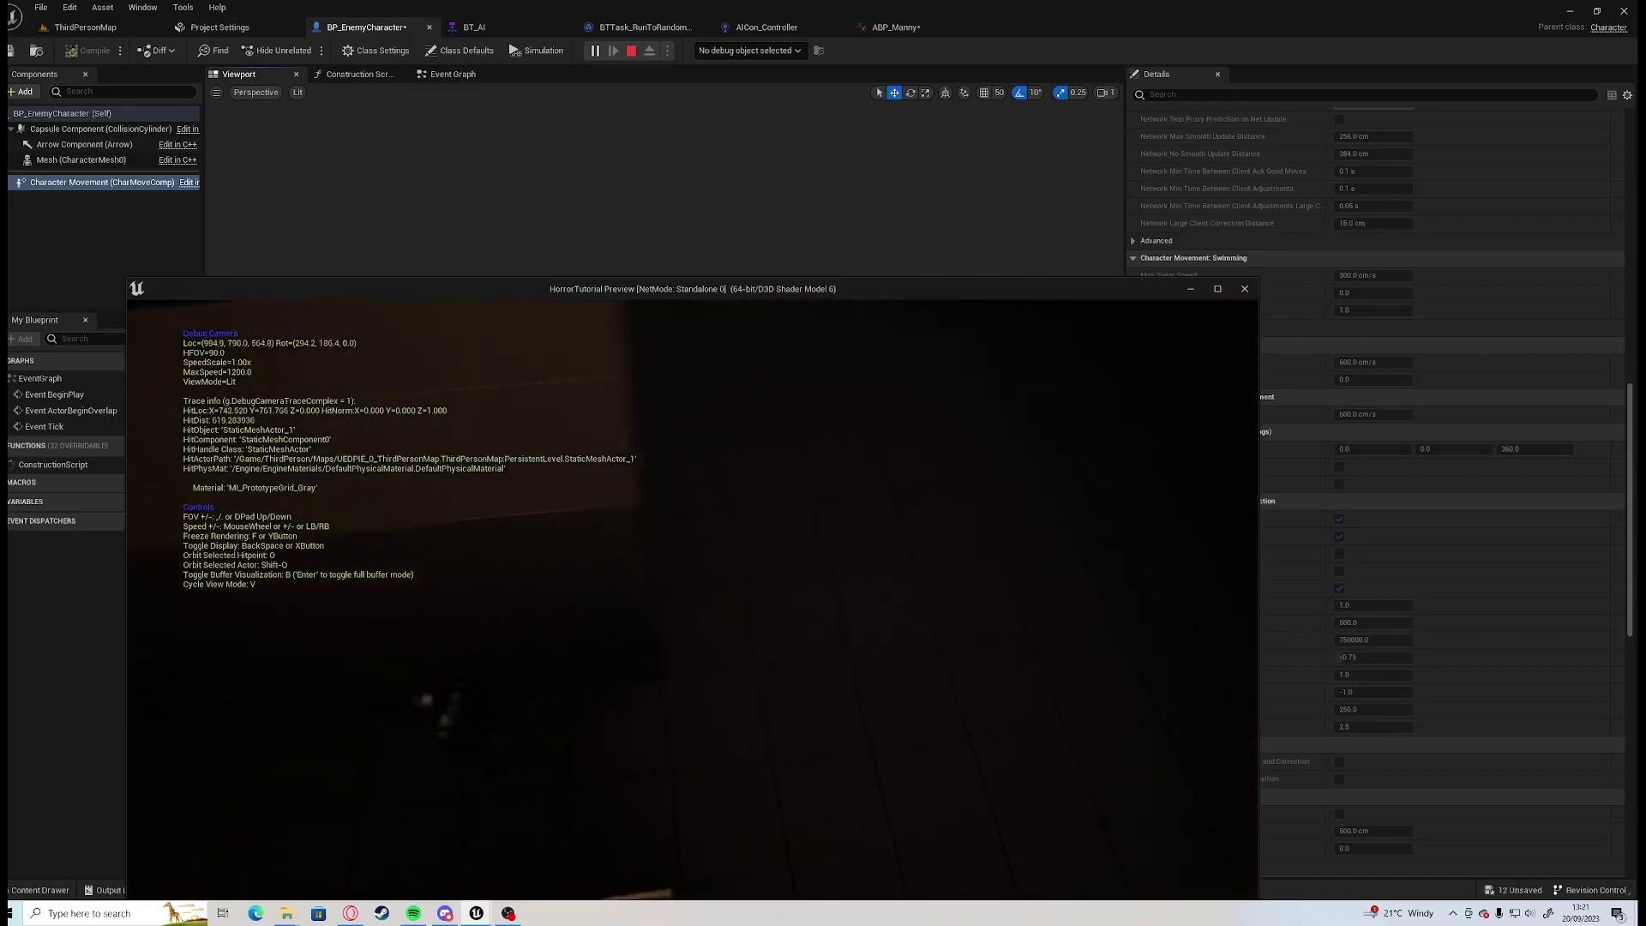
{"action": "key", "text": "d"}
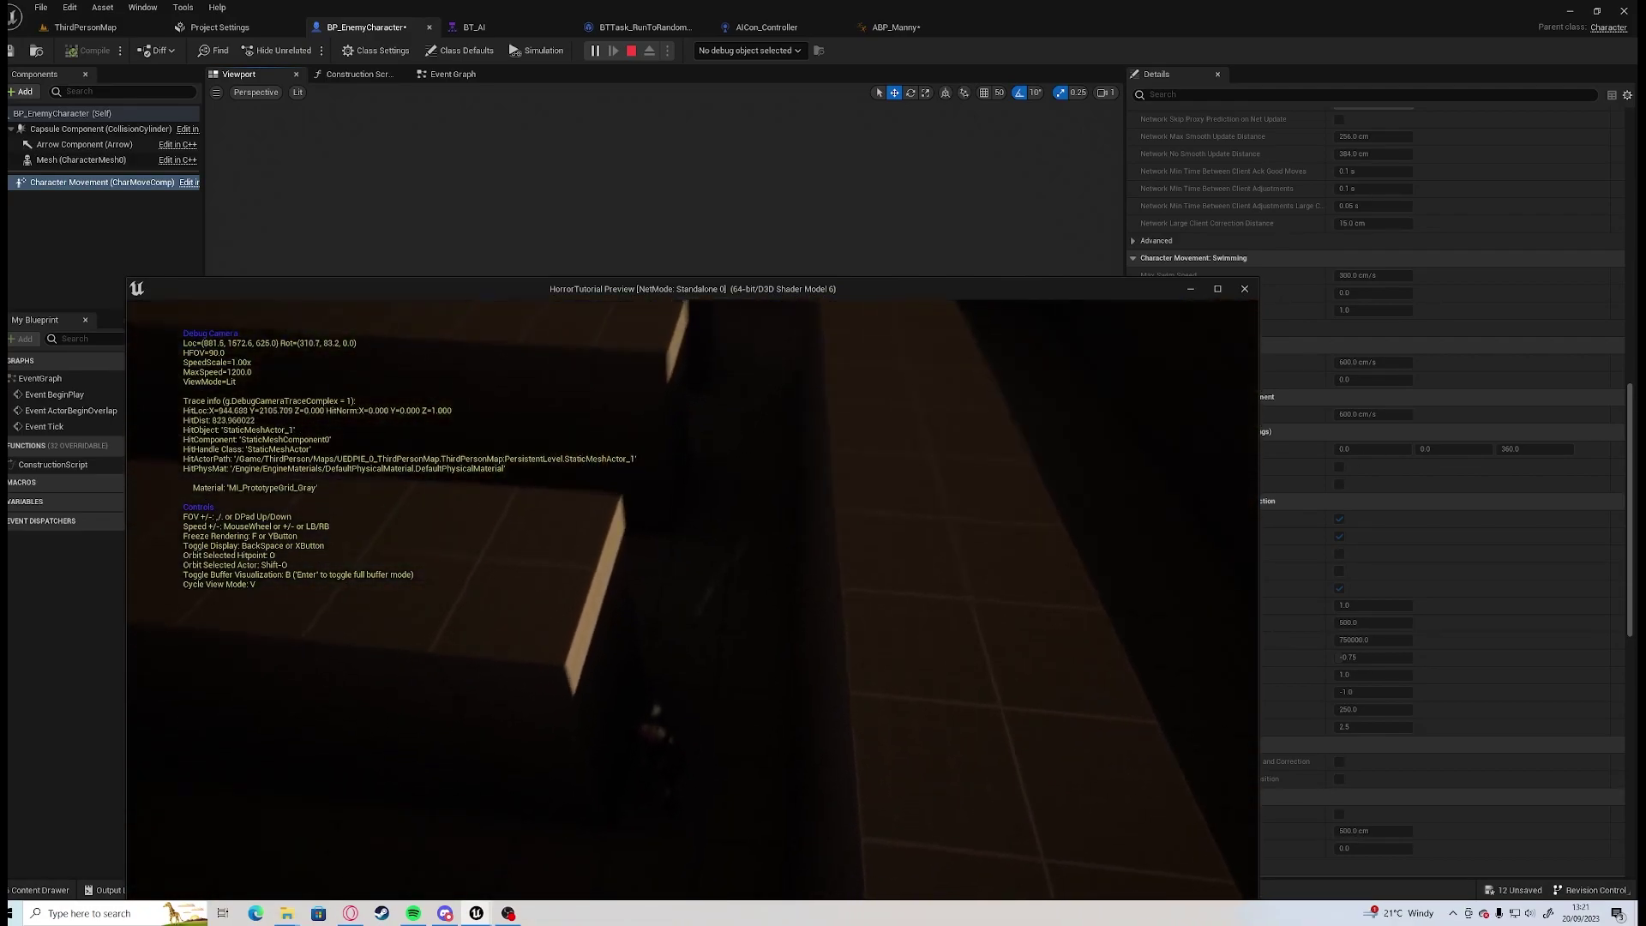
{"action": "key", "text": "s"}
{"action": "key", "text": "w"}
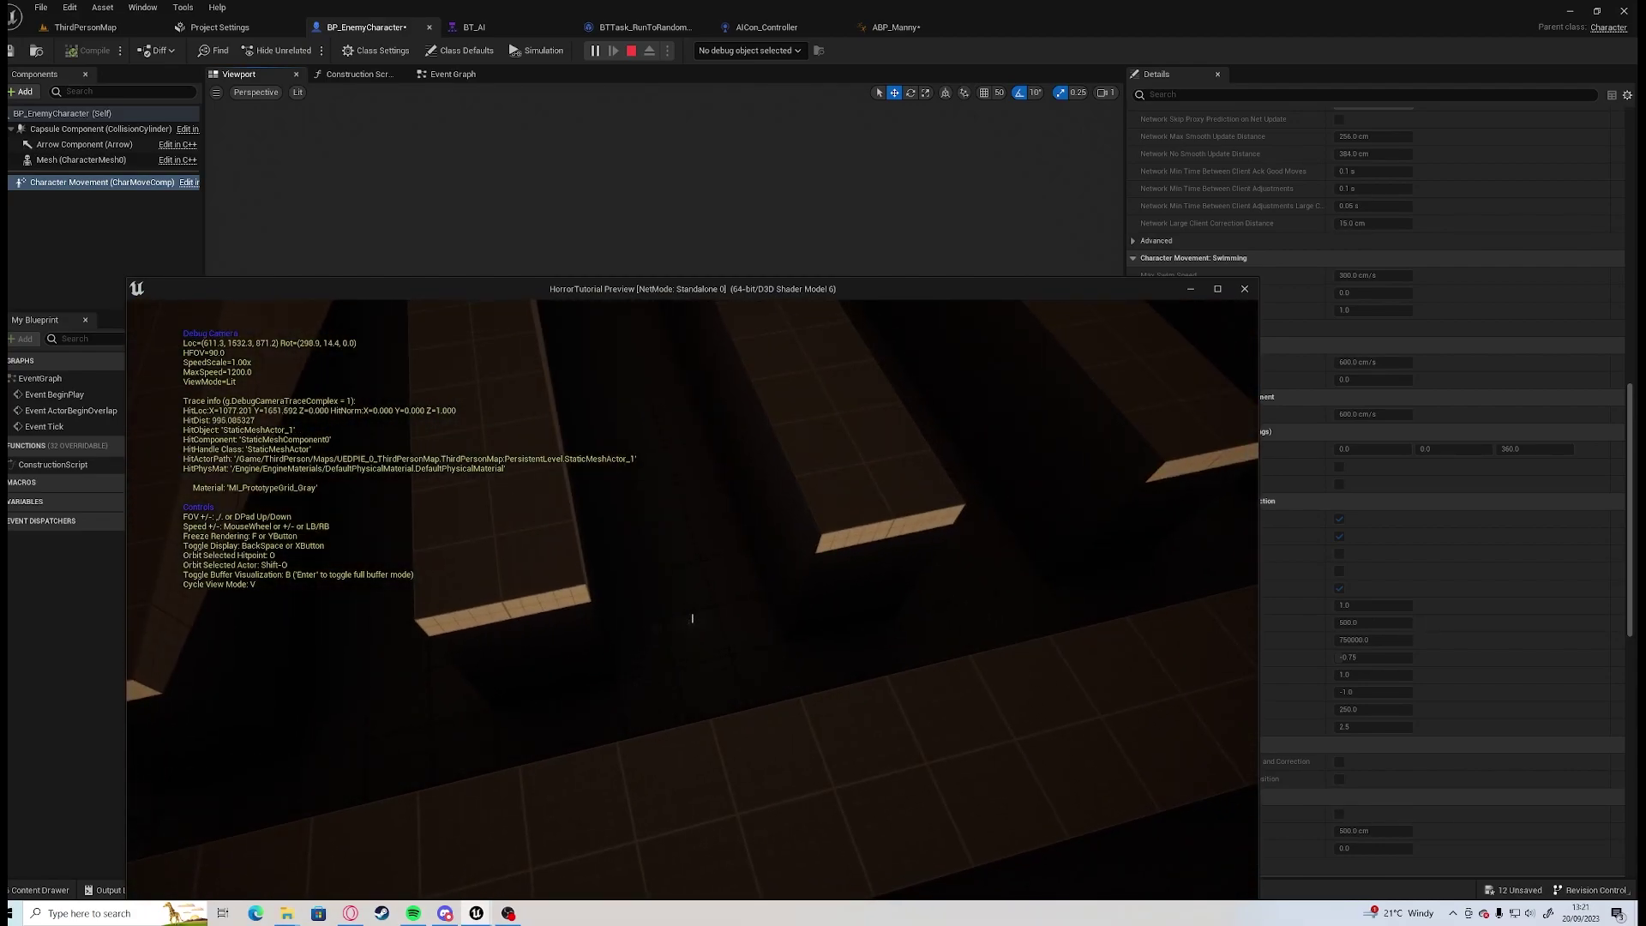
{"action": "key", "text": "Escape"}
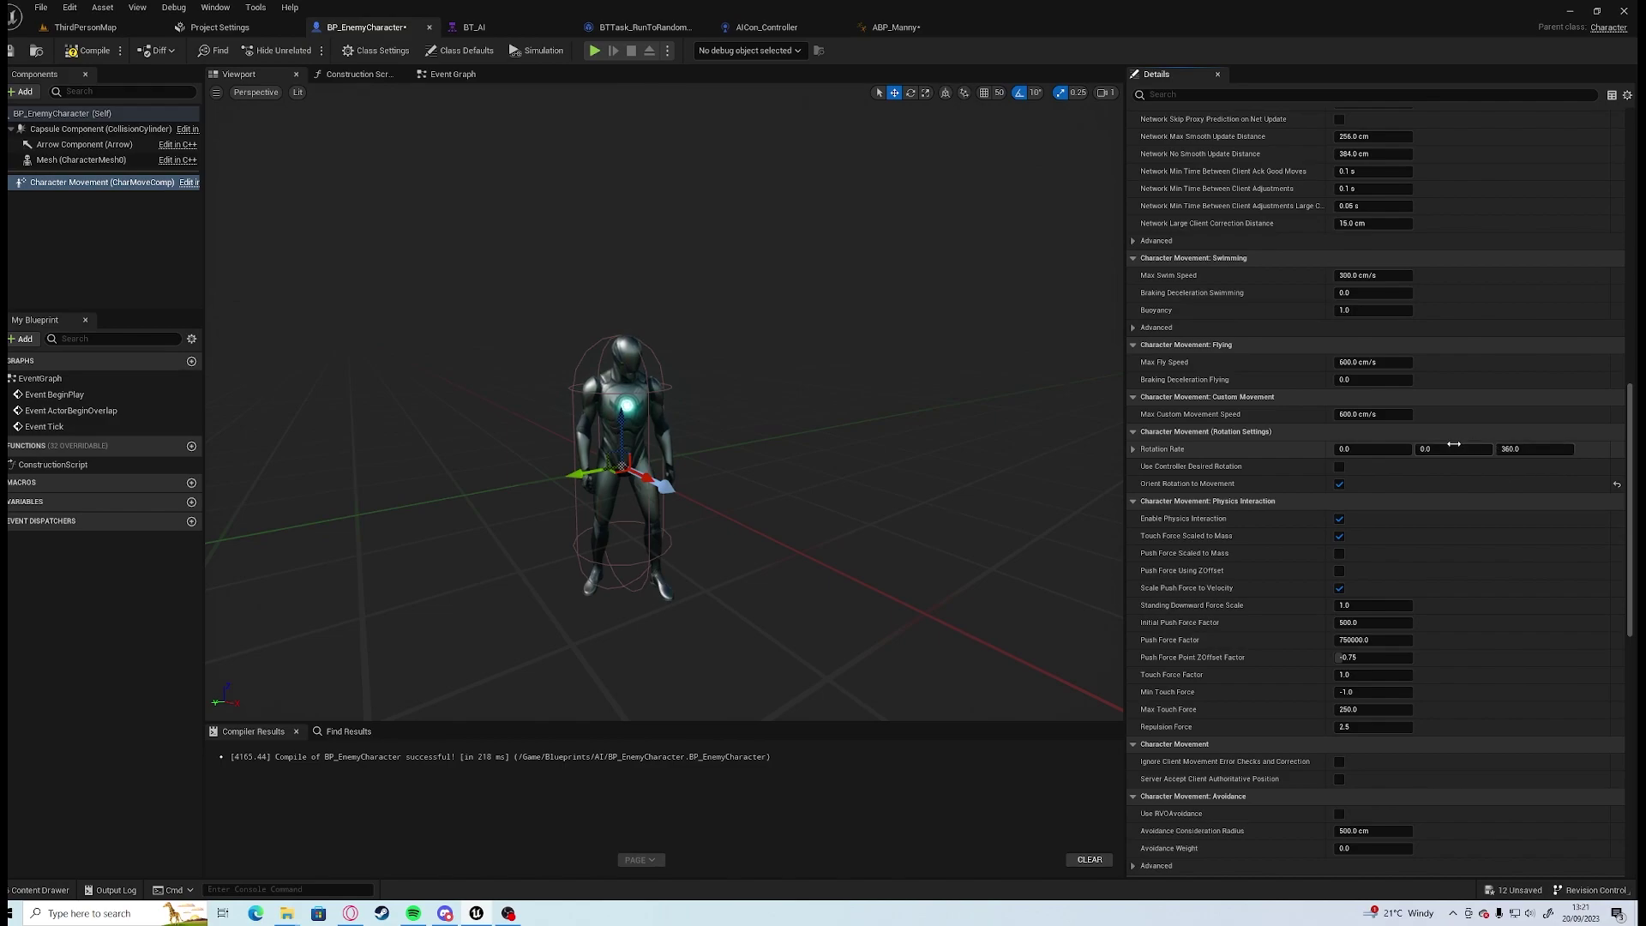
Open BP_ThirdPersonCharacter from the ThirdPerson Blueprints folder and check its Character Movement Max Walk Speed against the enemy's.
{"action": "scroll", "coordinate": [1440, 447], "scroll_direction": "up", "scroll_amount": 4}
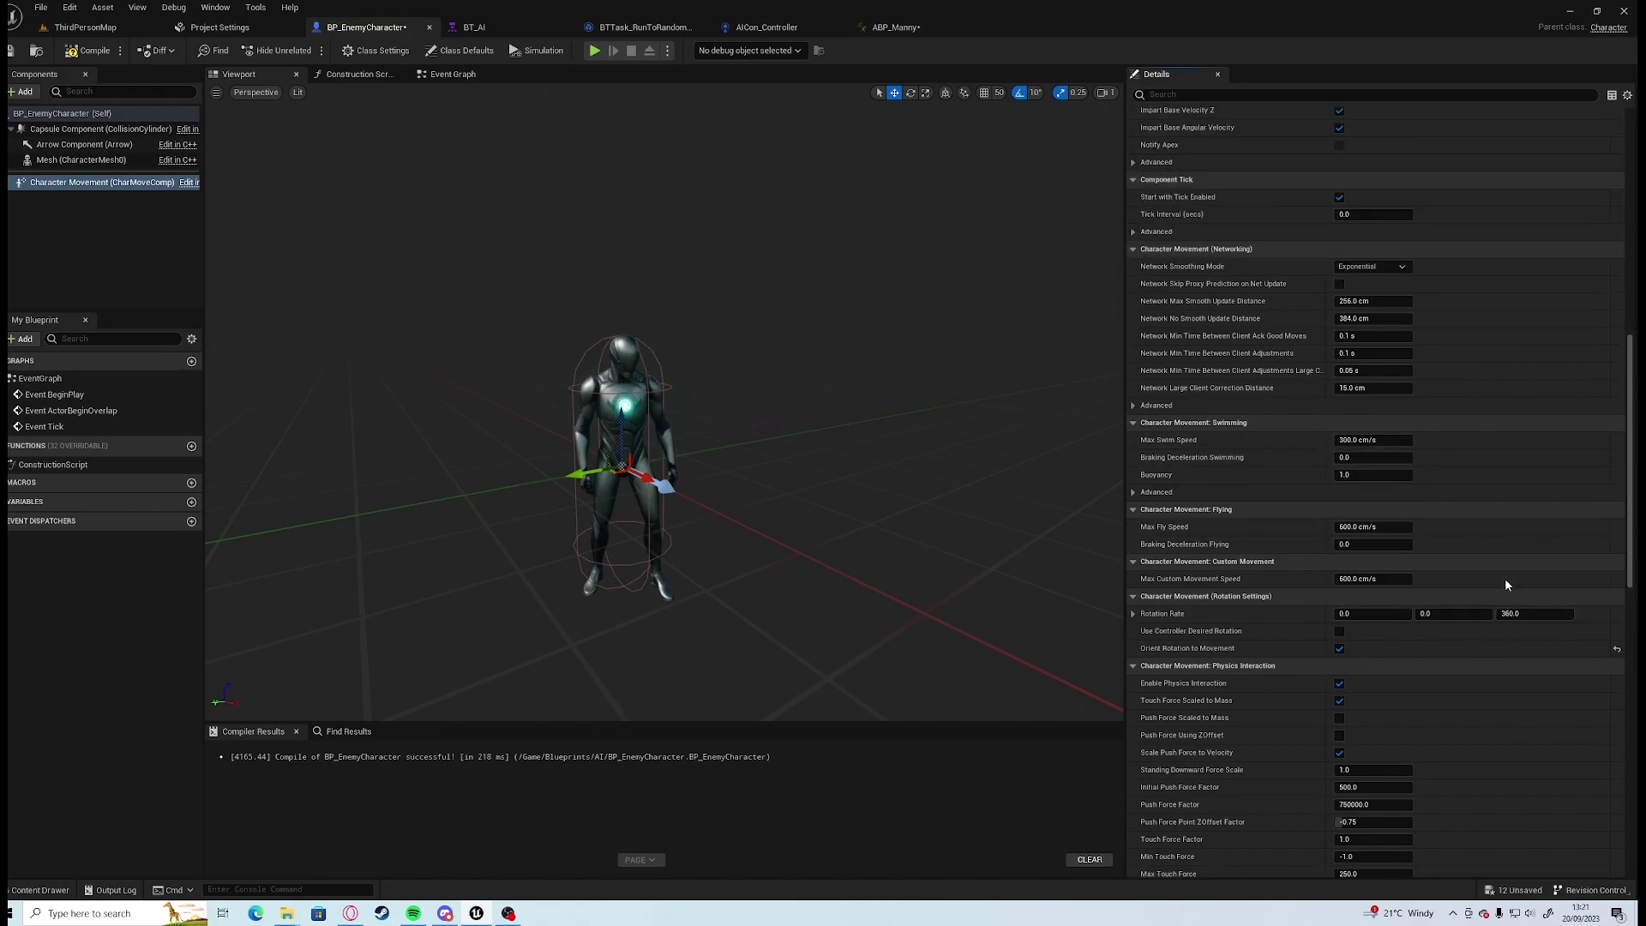
{"action": "scroll", "coordinate": [1406, 437], "scroll_direction": "up", "scroll_amount": 13}
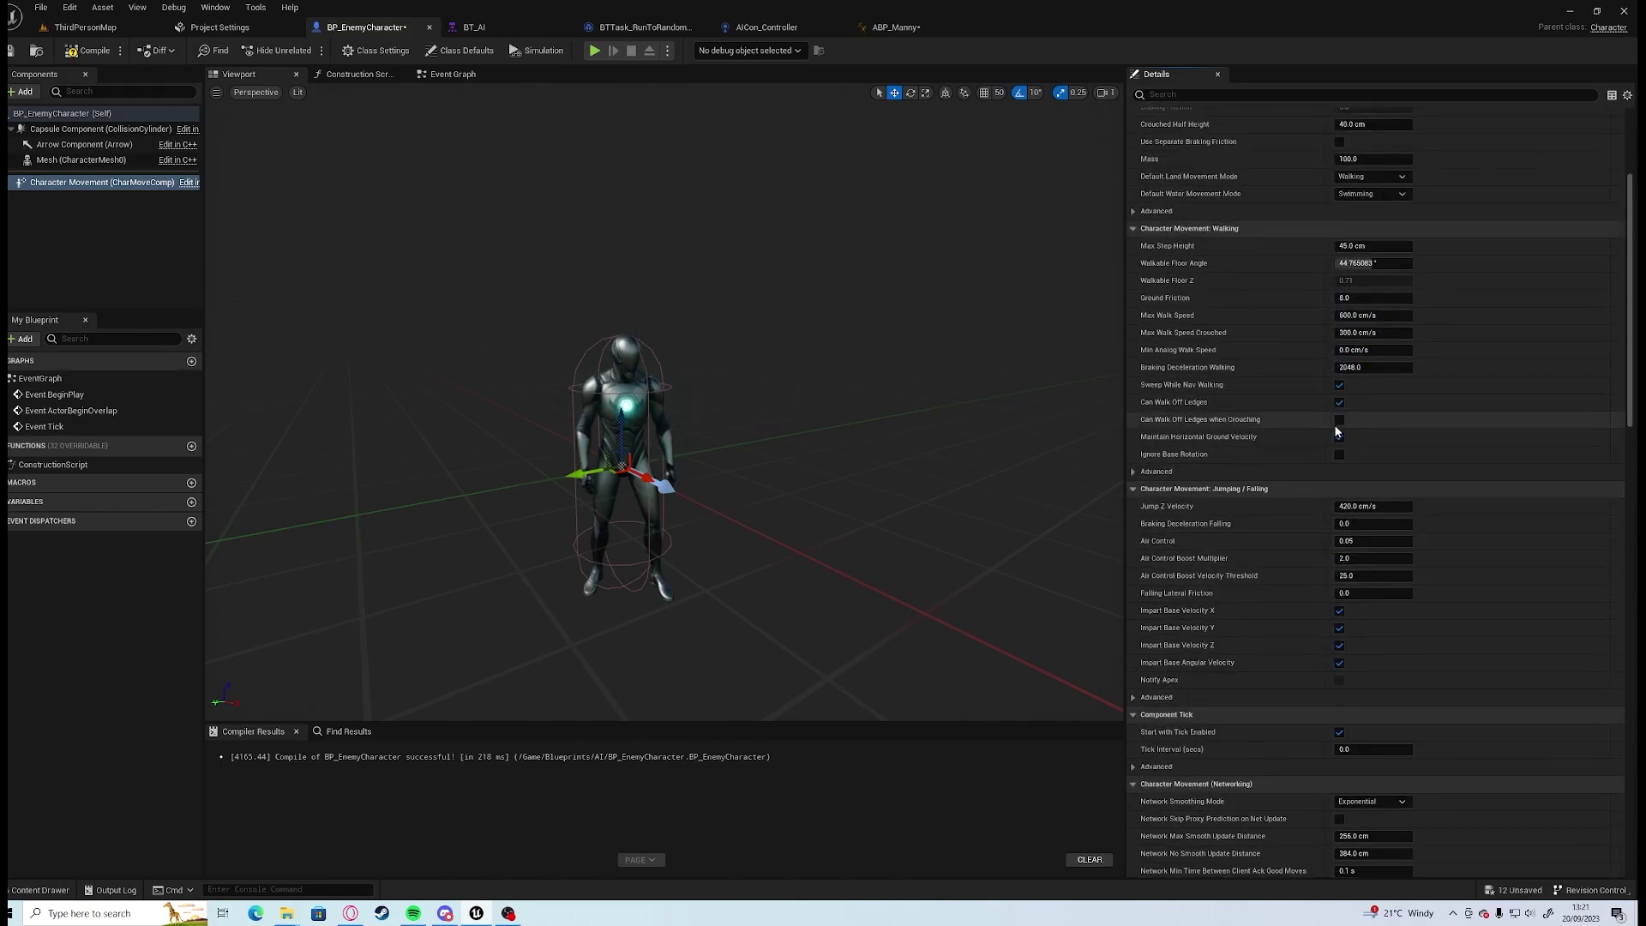
{"action": "left_click", "coordinate": [1338, 435]}
{"action": "left_click", "coordinate": [1359, 315]}
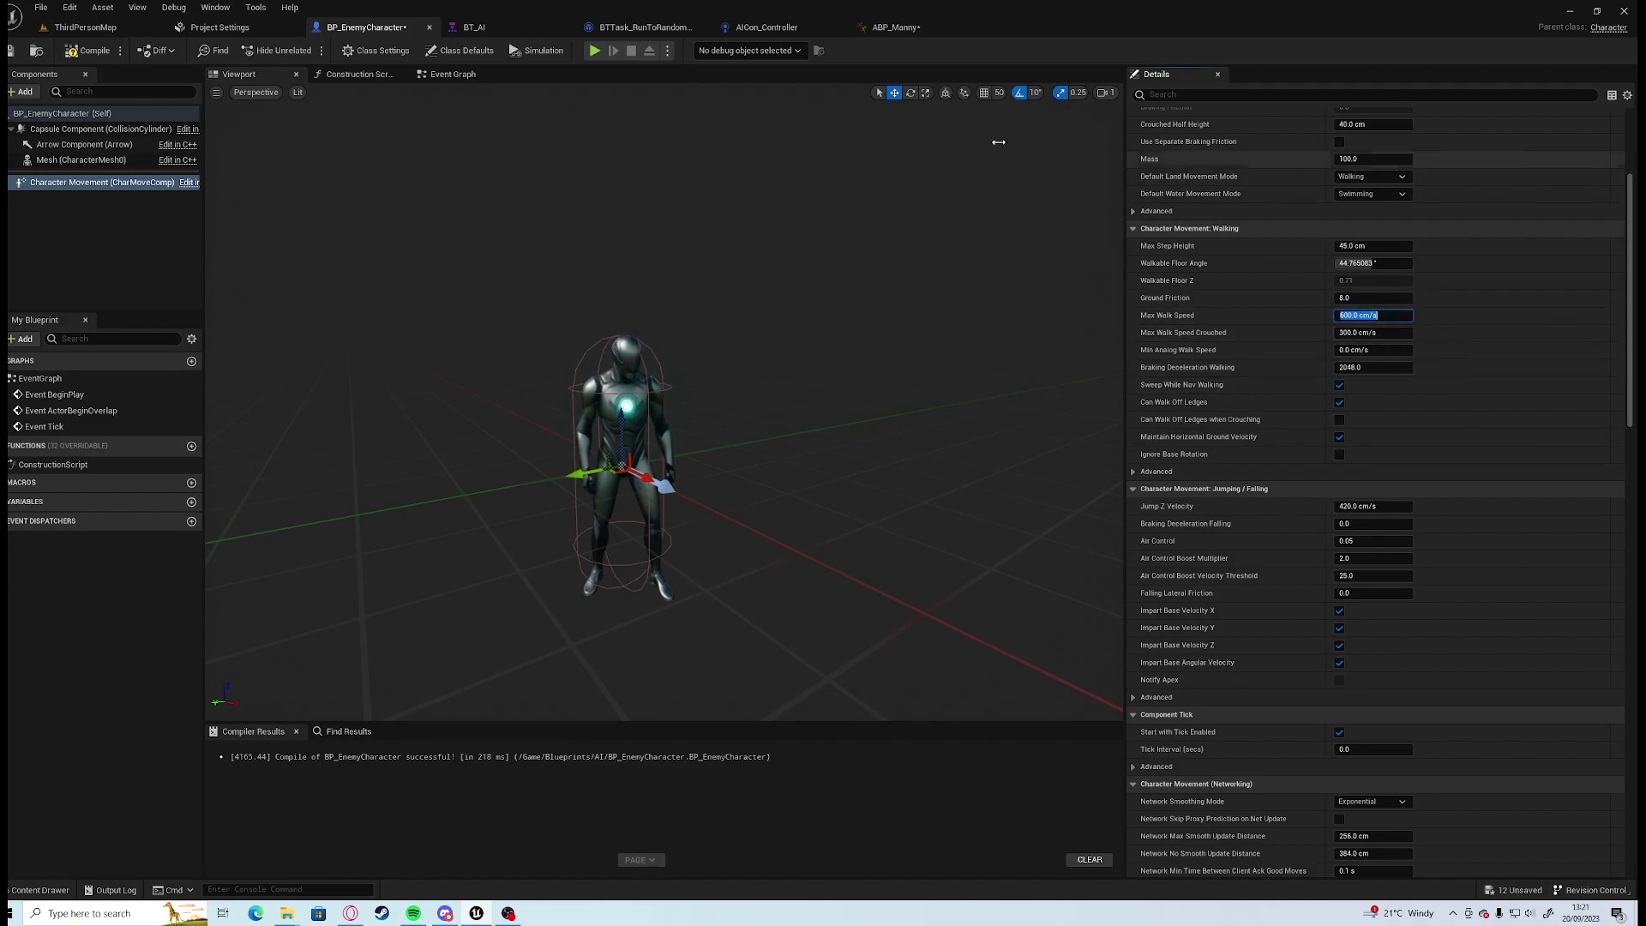
{"action": "key", "text": "ctrl+space"}
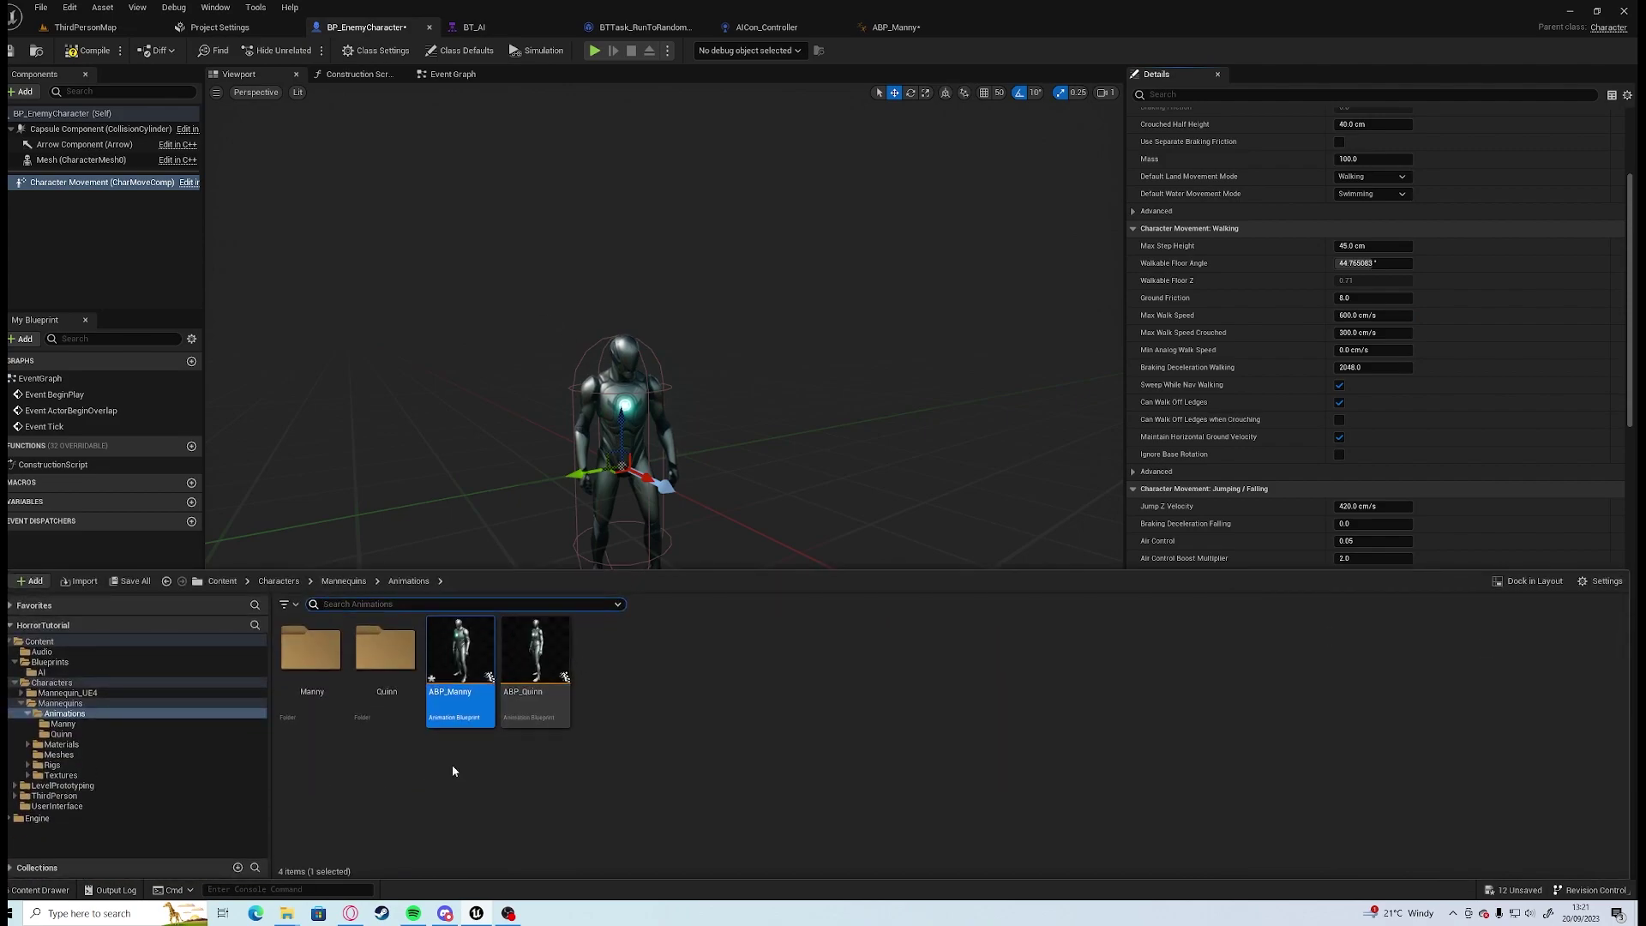
{"action": "left_click", "coordinate": [65, 799]}
{"action": "double_click", "coordinate": [310, 649]}
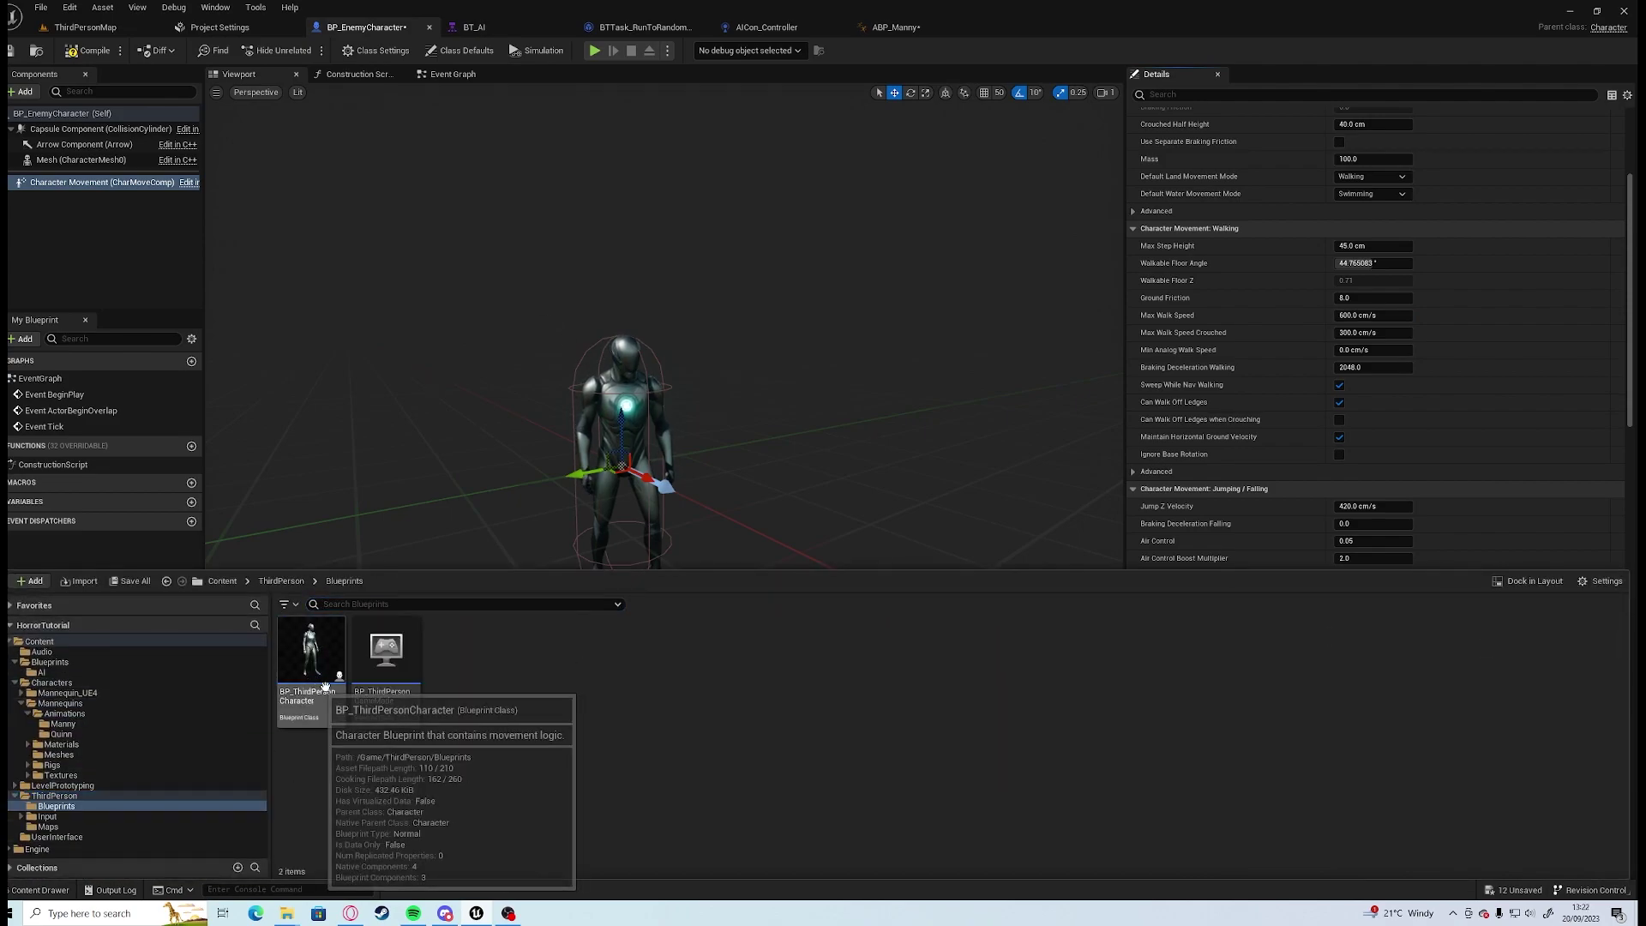
{"action": "double_click", "coordinate": [312, 649]}
{"action": "left_click", "coordinate": [73, 228]}
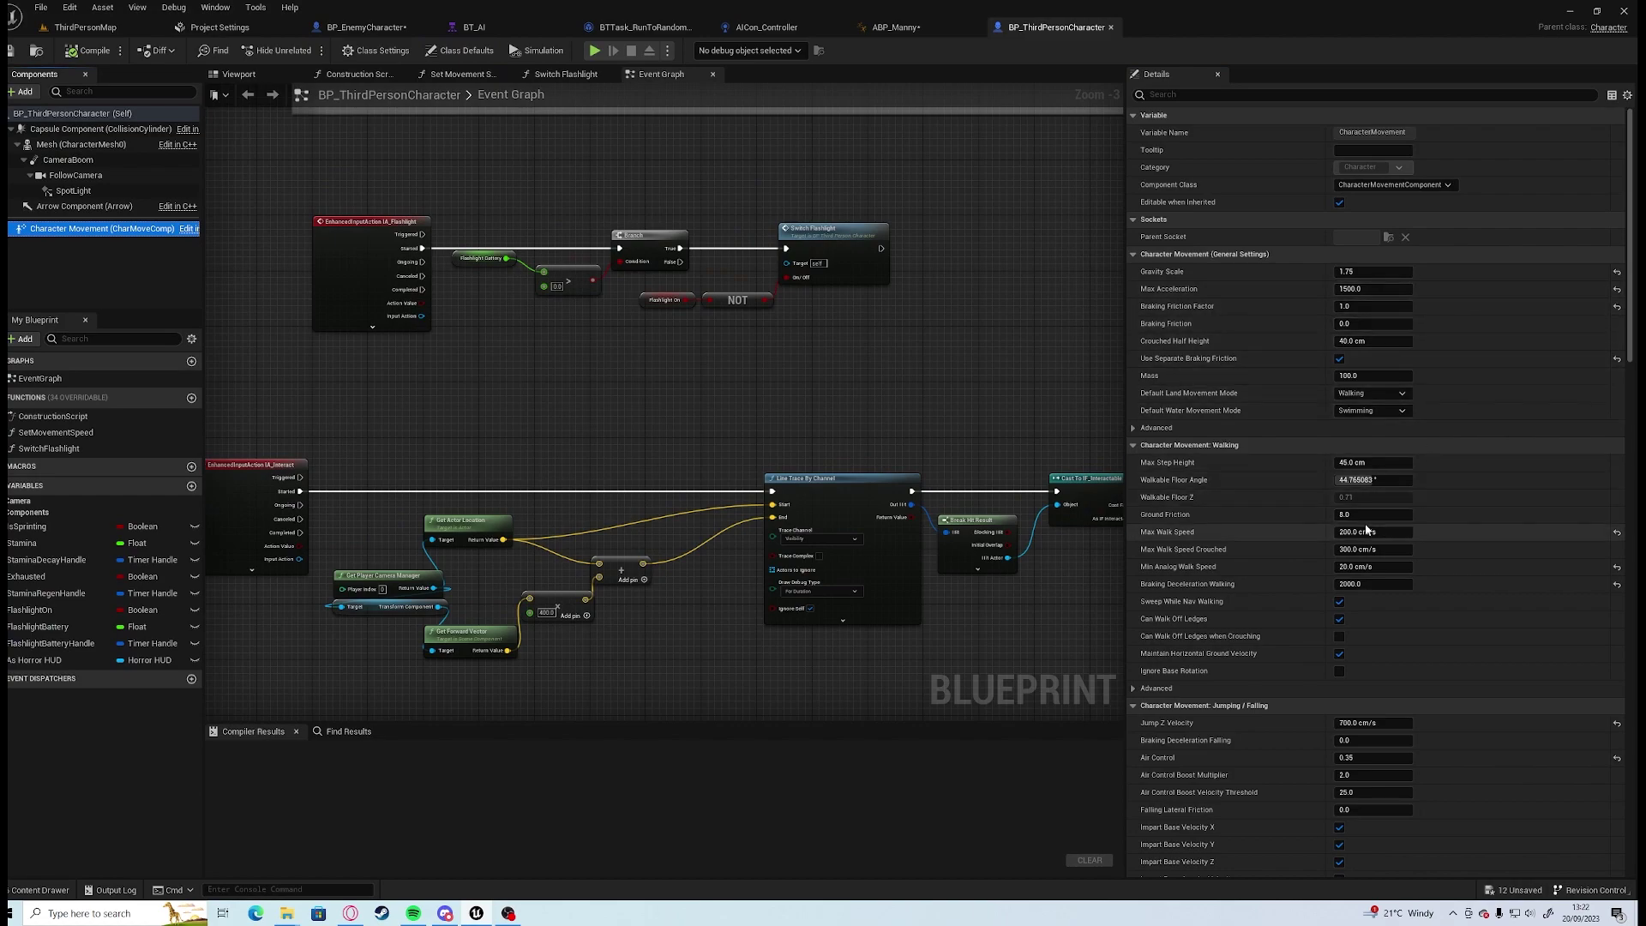
{"action": "left_click", "coordinate": [1363, 533]}
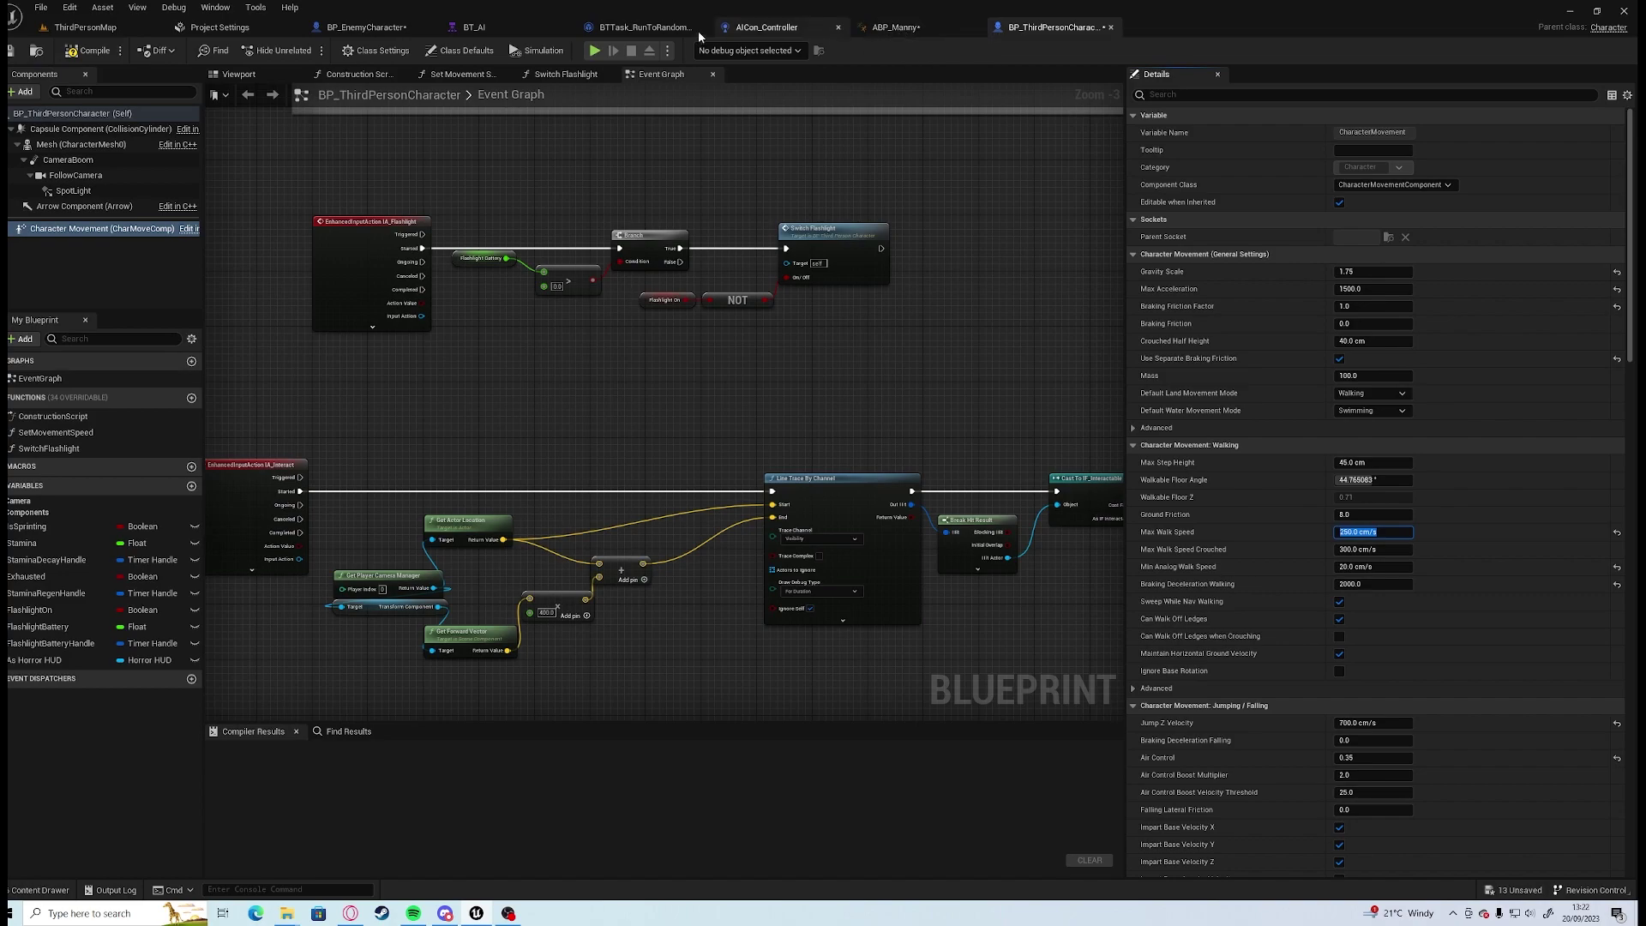
Set the Max Walk Speed in BP_EnemyCharacter to 225 cm/s and play-test the enemy's walking pace.
{"action": "left_click", "coordinate": [391, 28]}
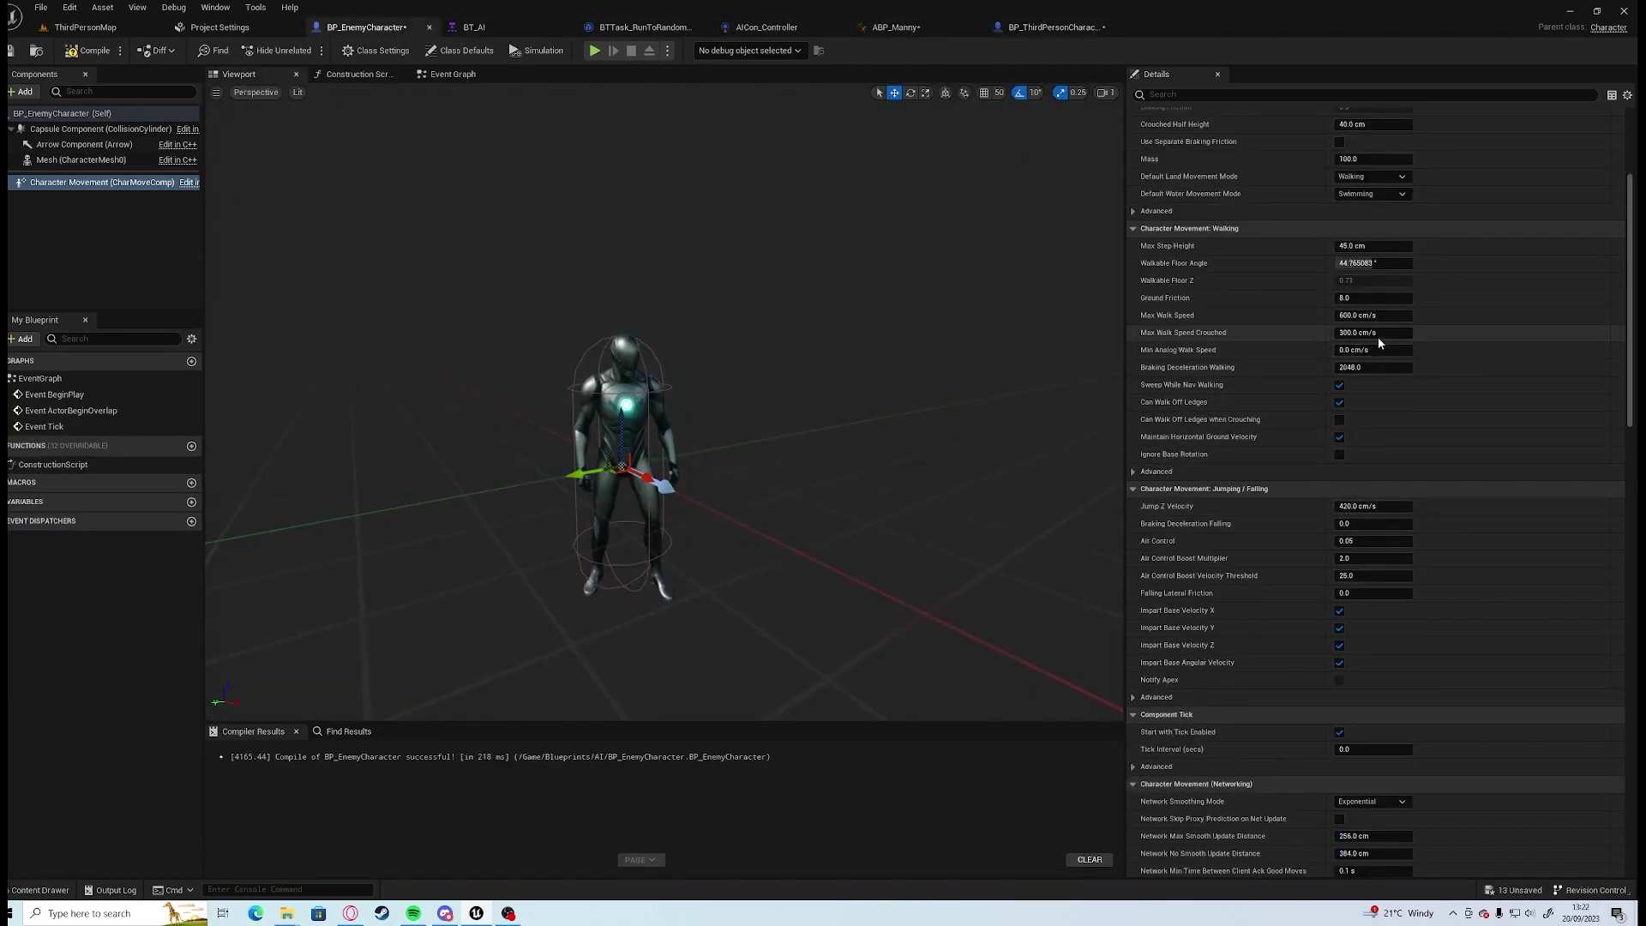
{"action": "type", "text": "225"}
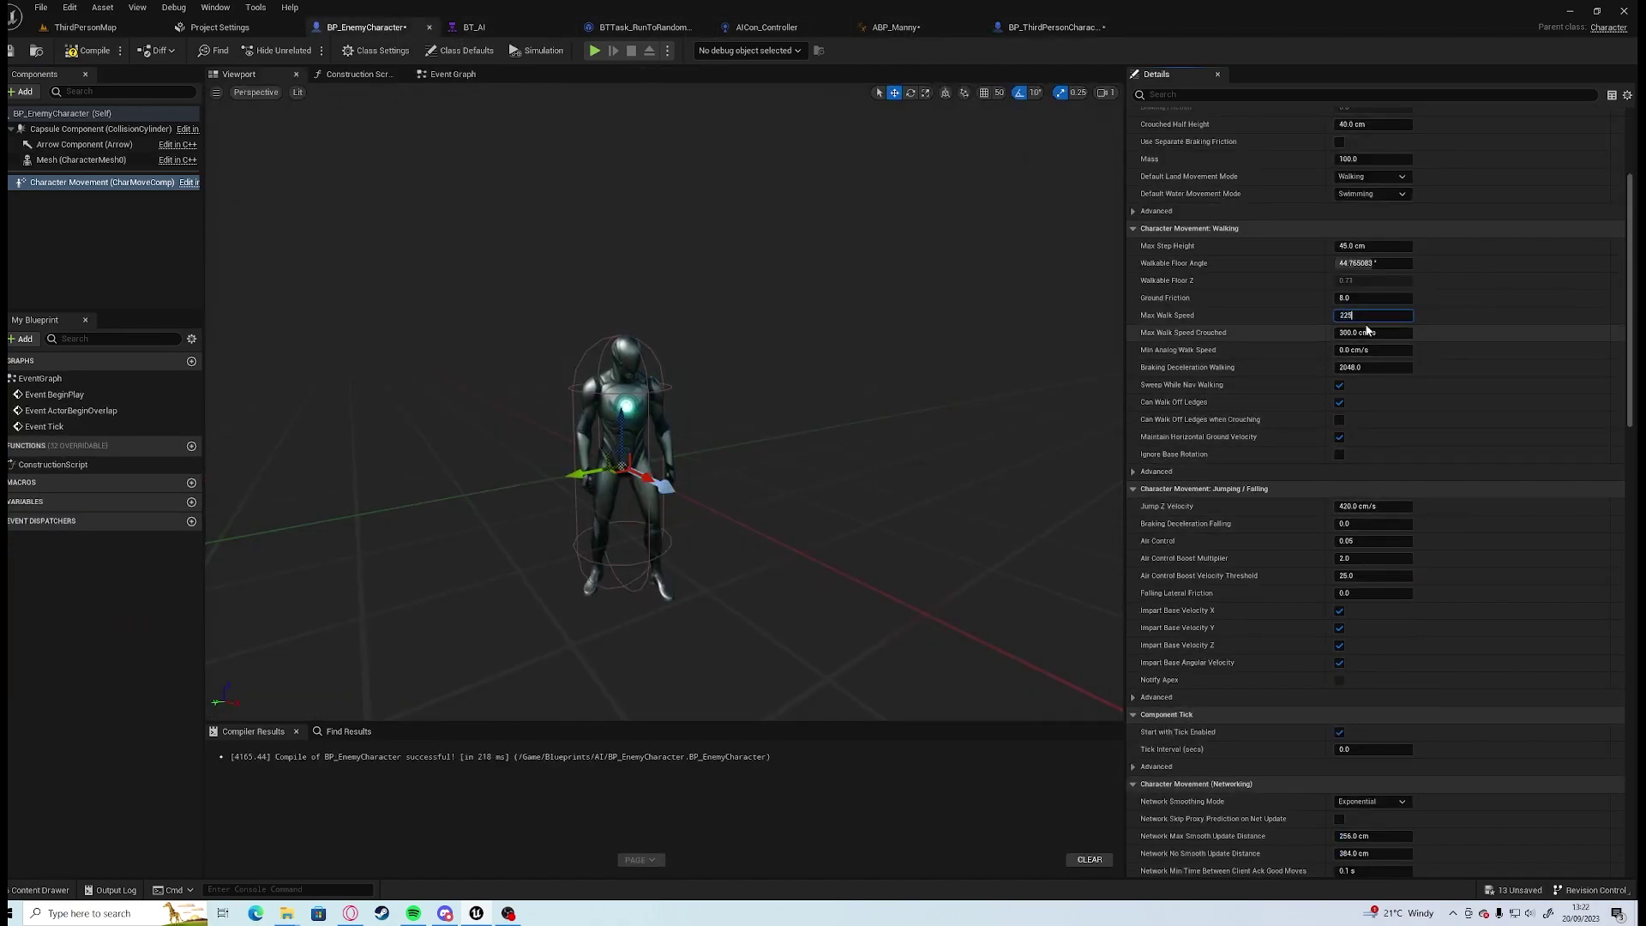
{"action": "key", "text": "alt+p"}
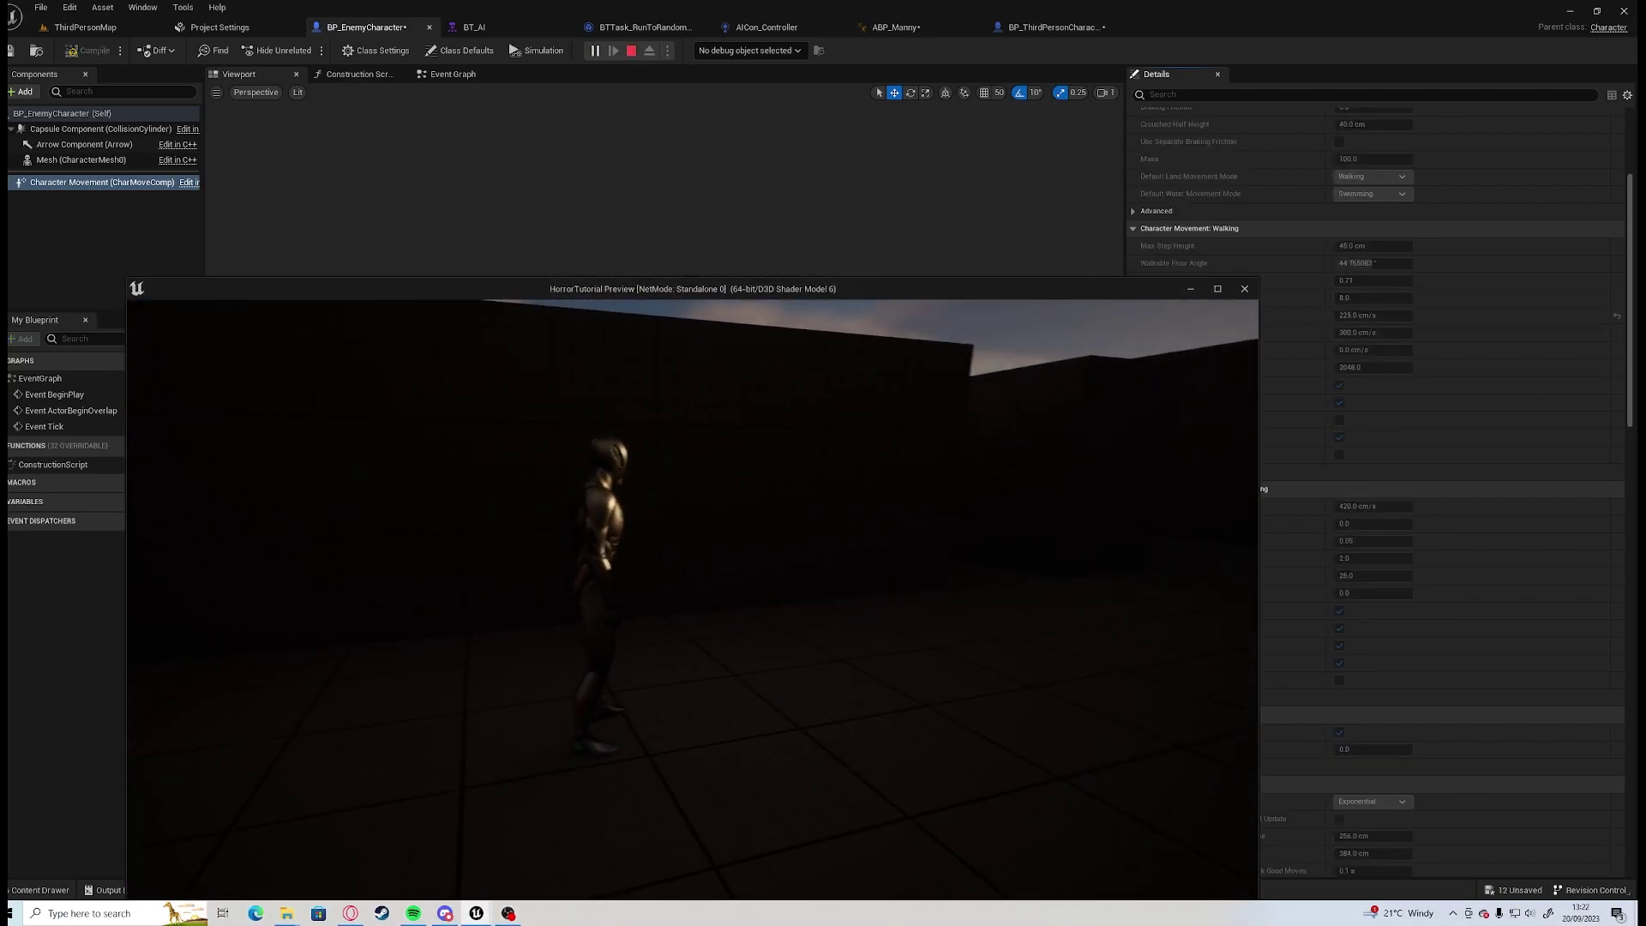
{"action": "key", "text": "w"}
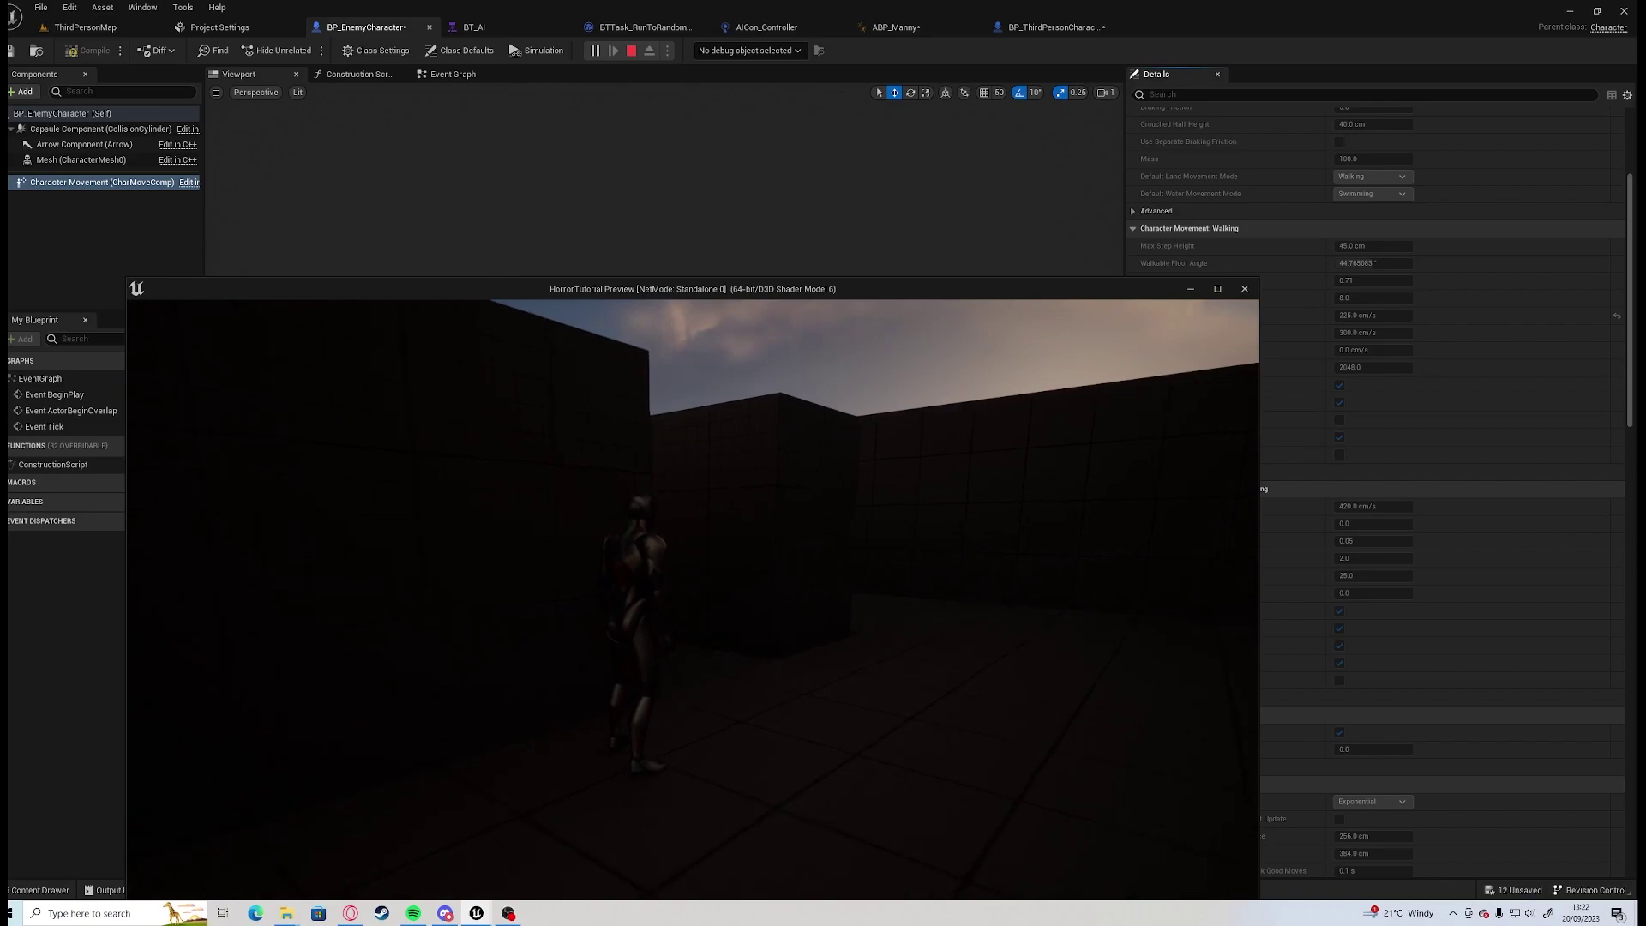
{"action": "key", "text": "w"}
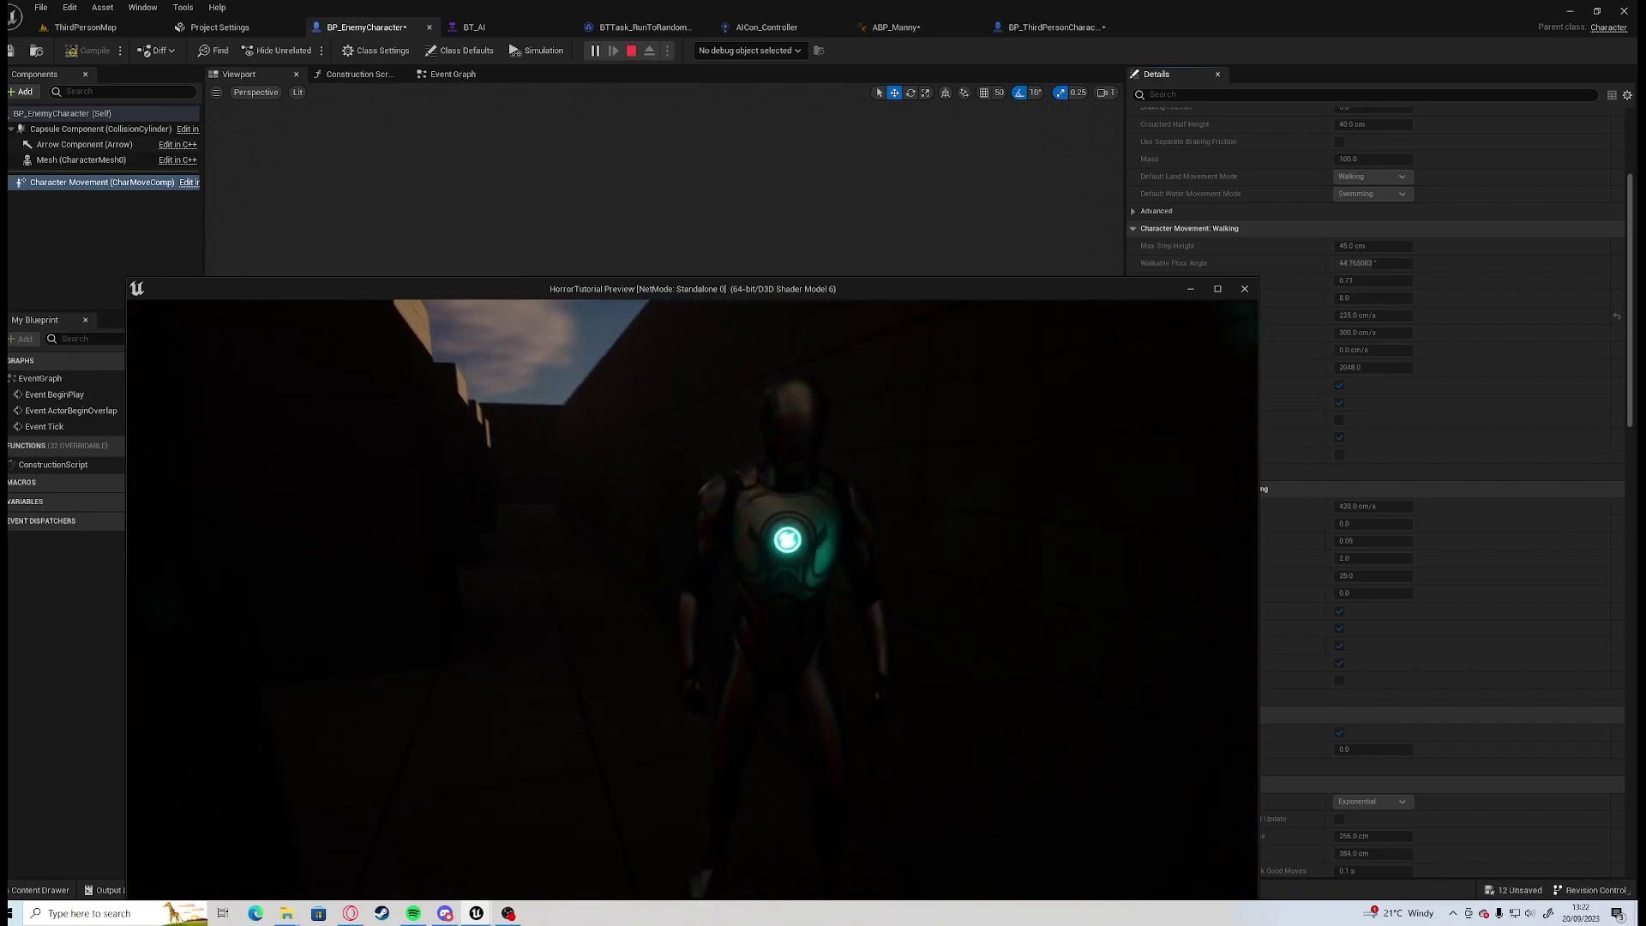
{"action": "key", "text": "Escape"}
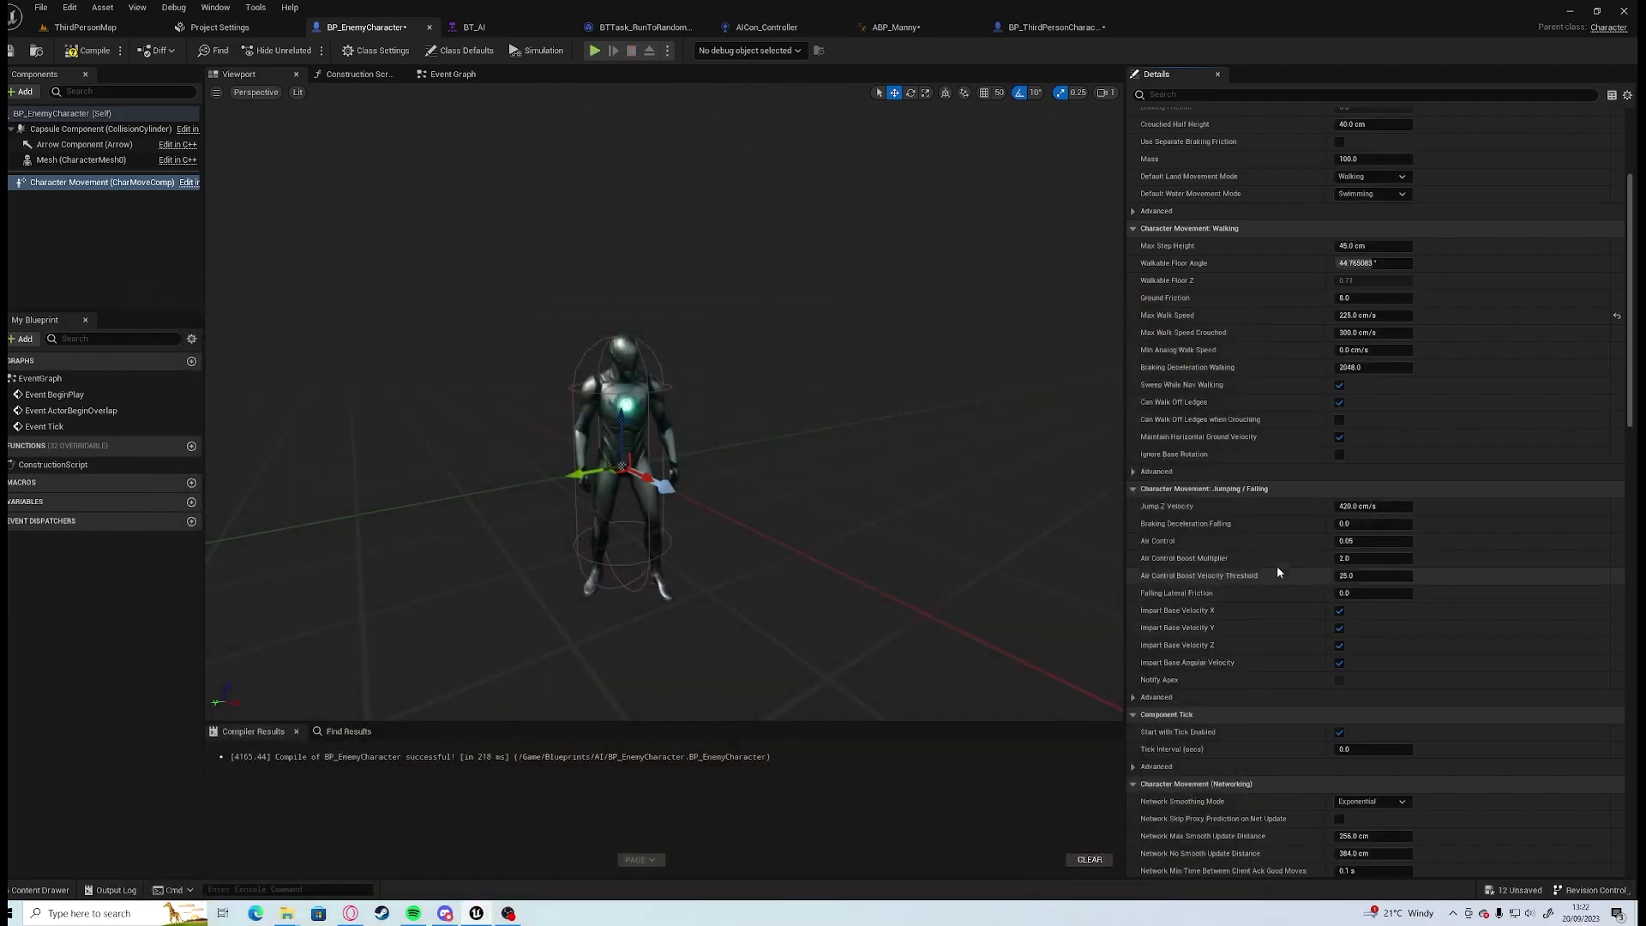
Set the enemy's Rotation Rate Z to 180 and play-test how it turns while walking.
{"action": "scroll", "coordinate": [1456, 578], "scroll_direction": "down", "scroll_amount": 10}
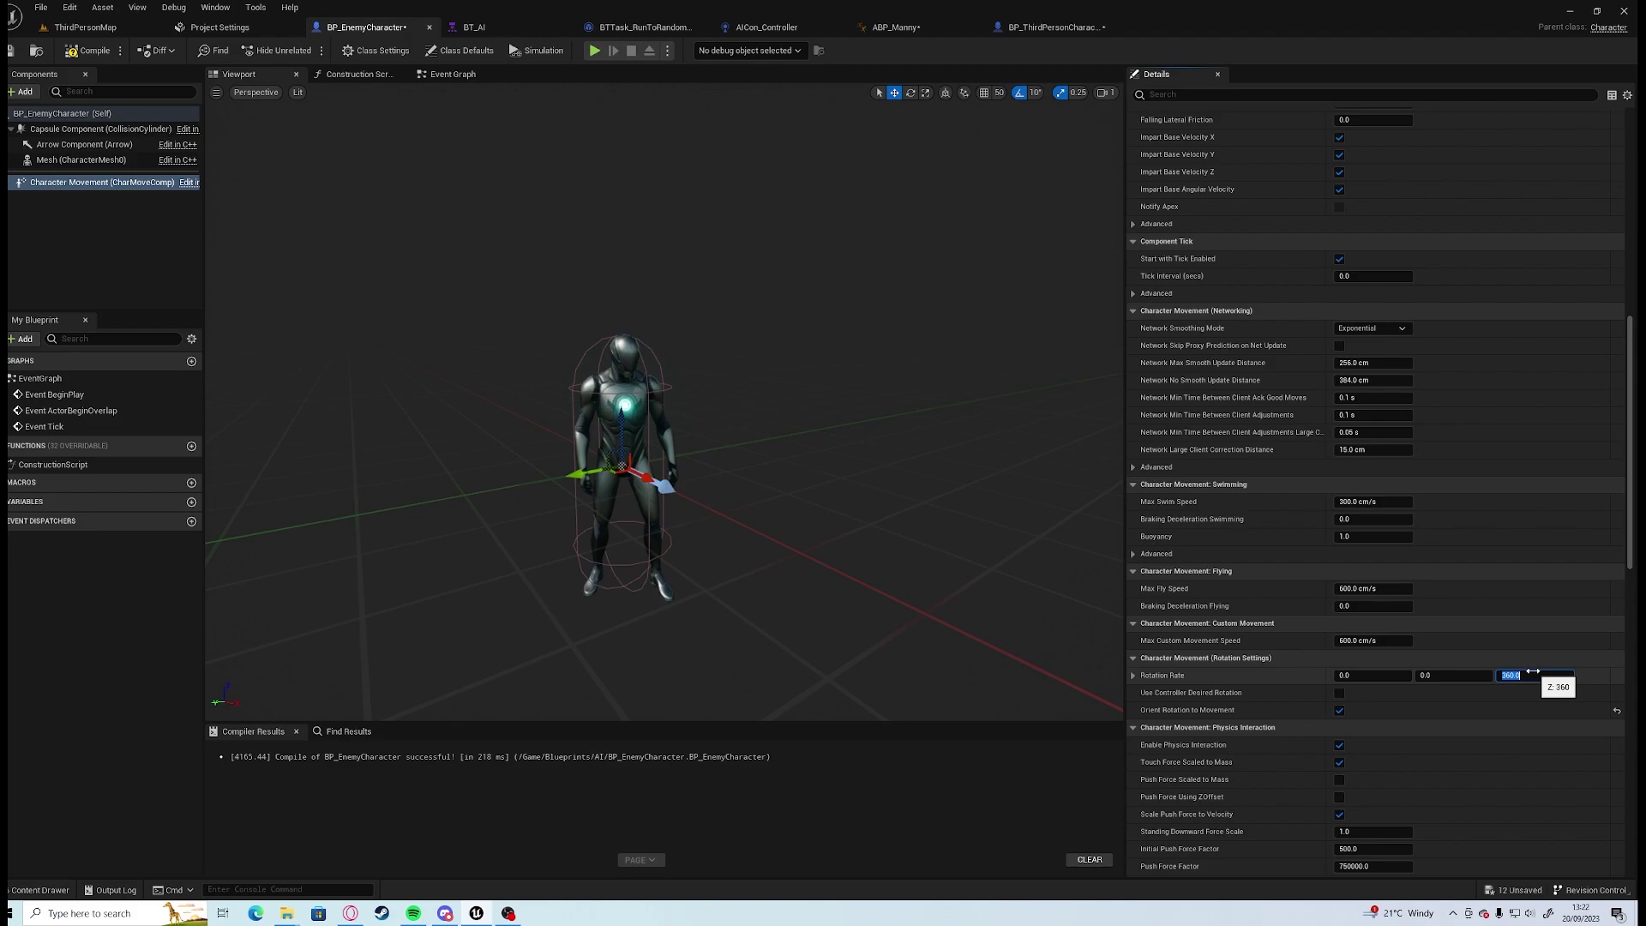
{"action": "key", "text": "alt+p"}
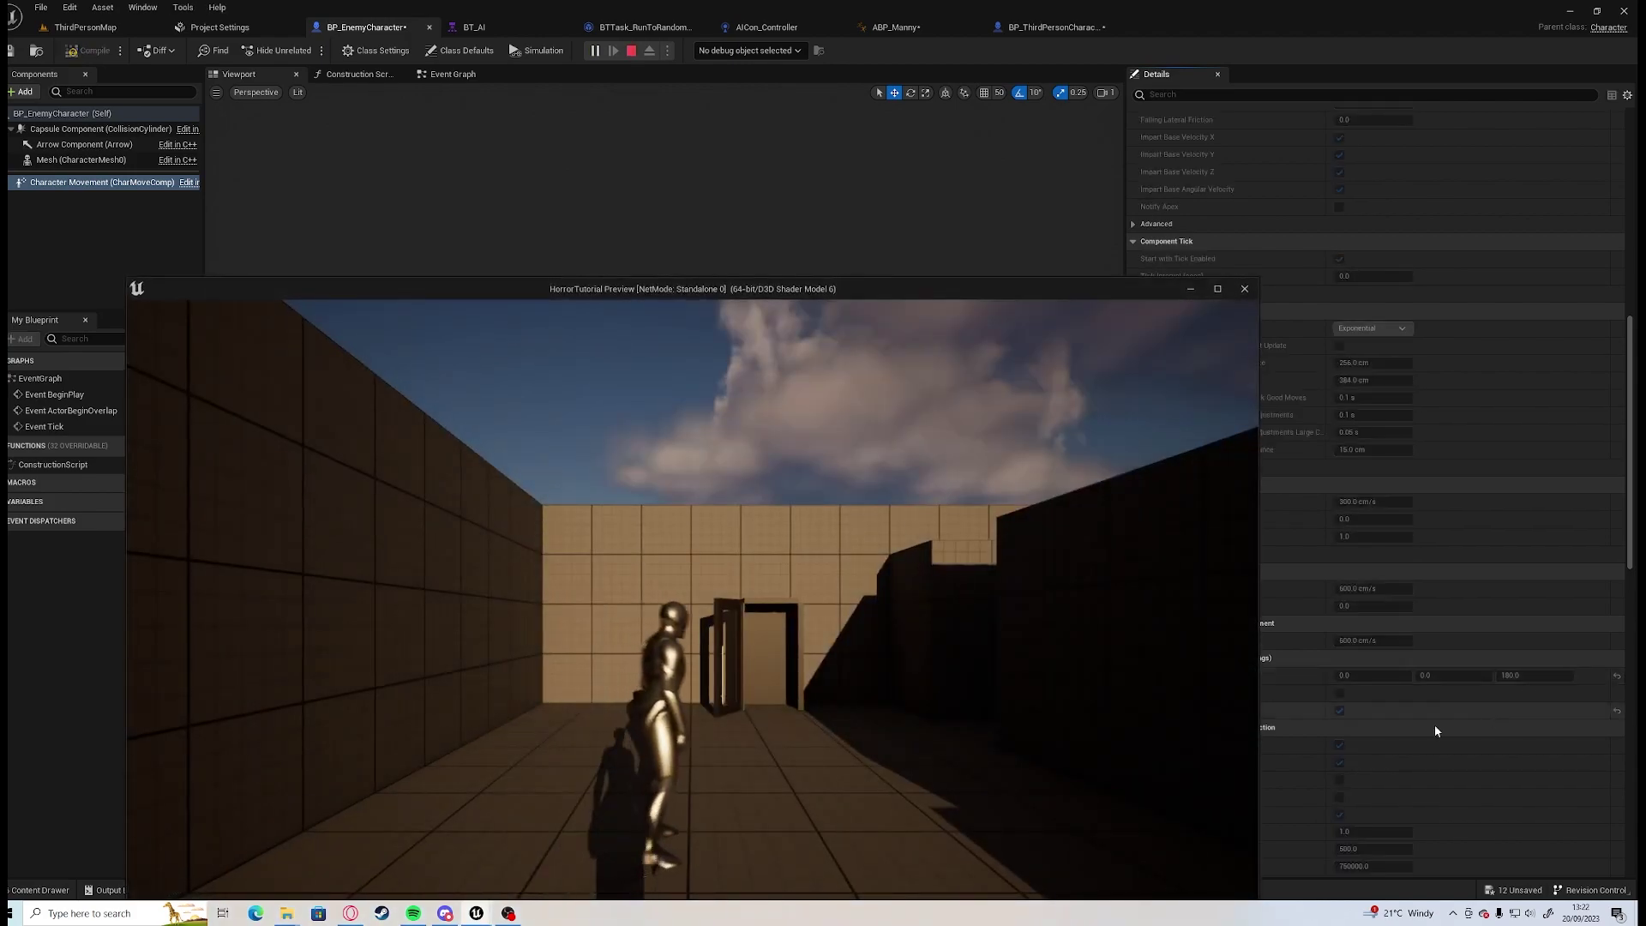
{"action": "key", "text": "w"}
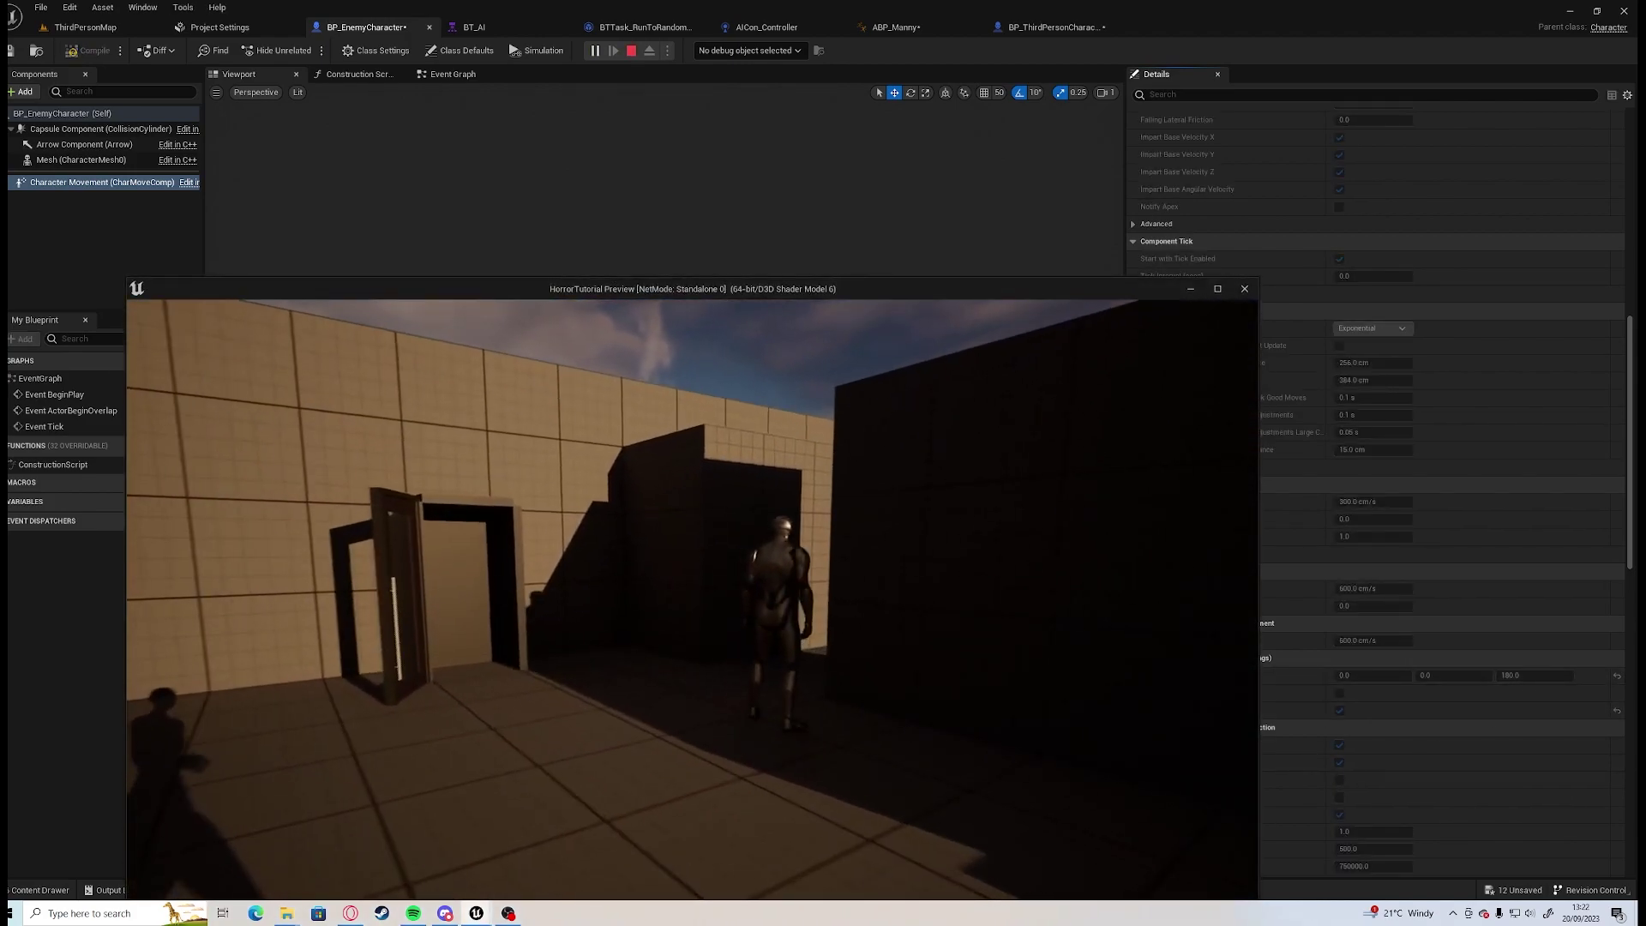
{"action": "key", "text": "w"}
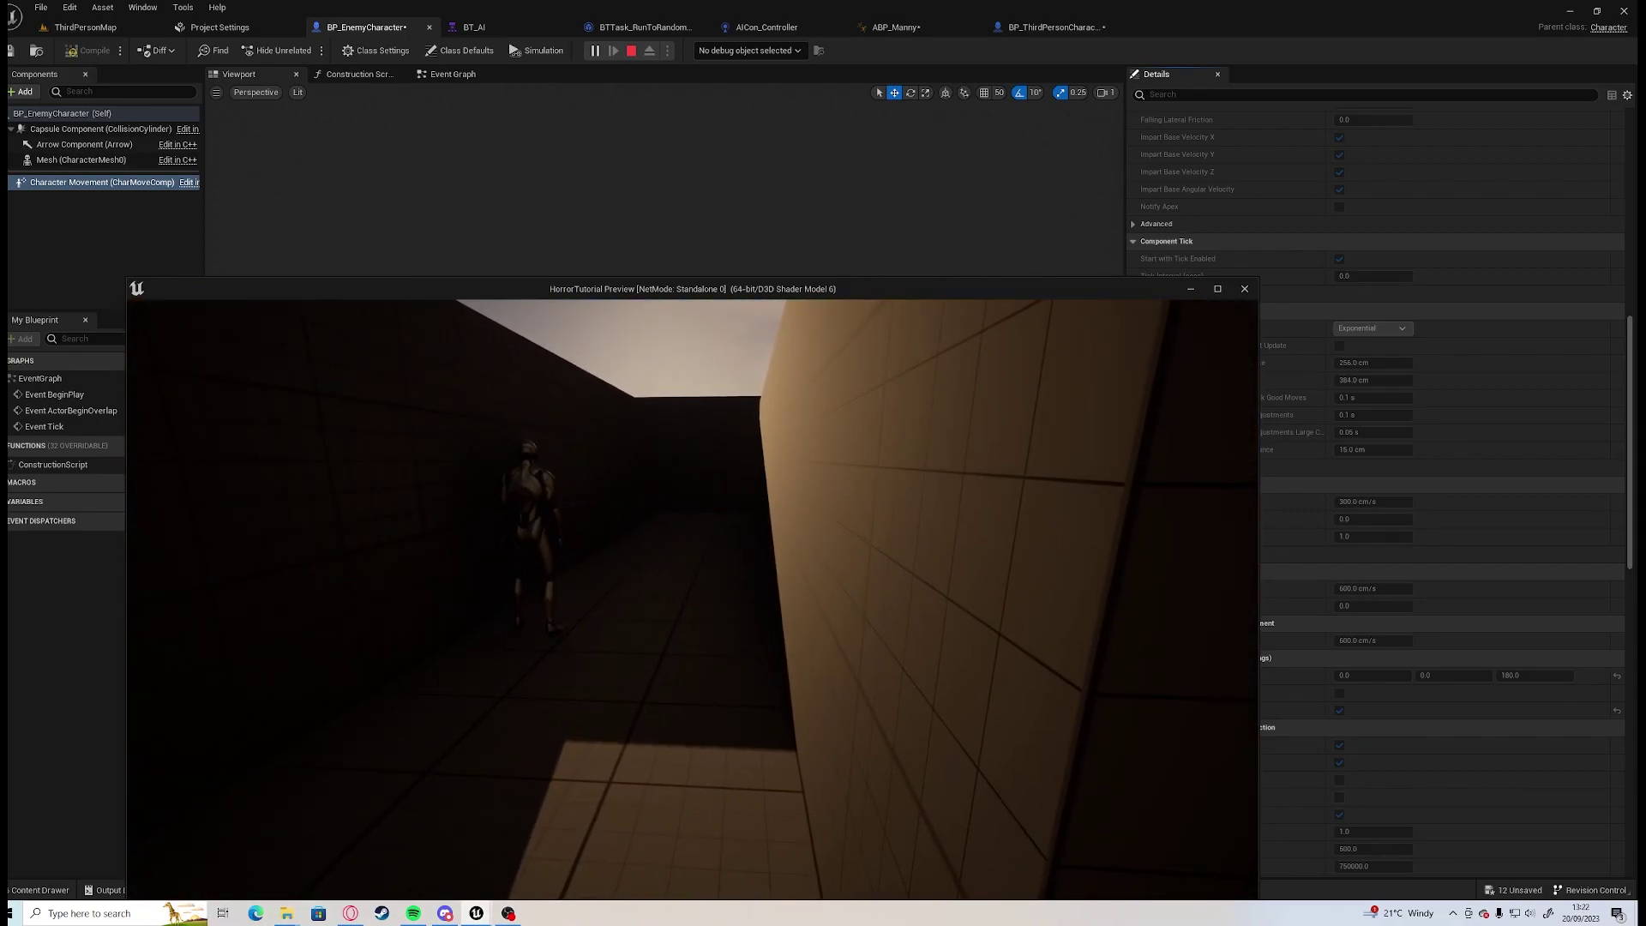
{"action": "key", "text": "Escape"}
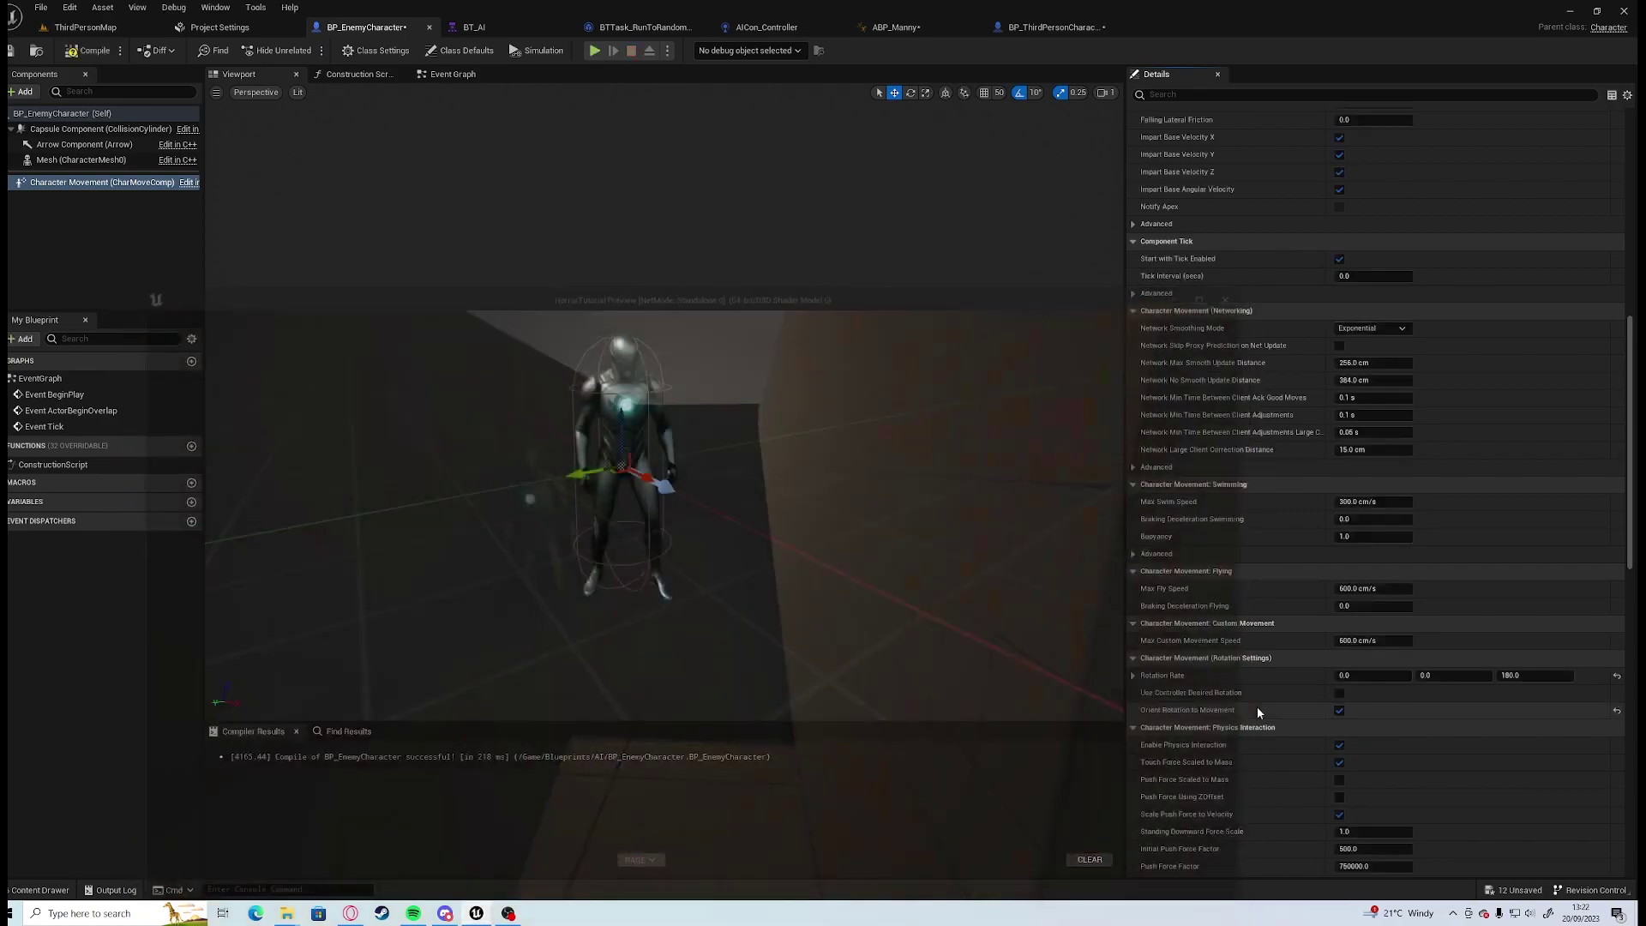
Try Use Controller Desired Rotation on the enemy's Character Movement and play-test its turning.
{"action": "left_click", "coordinate": [1340, 694]}
{"action": "left_click", "coordinate": [592, 50]}
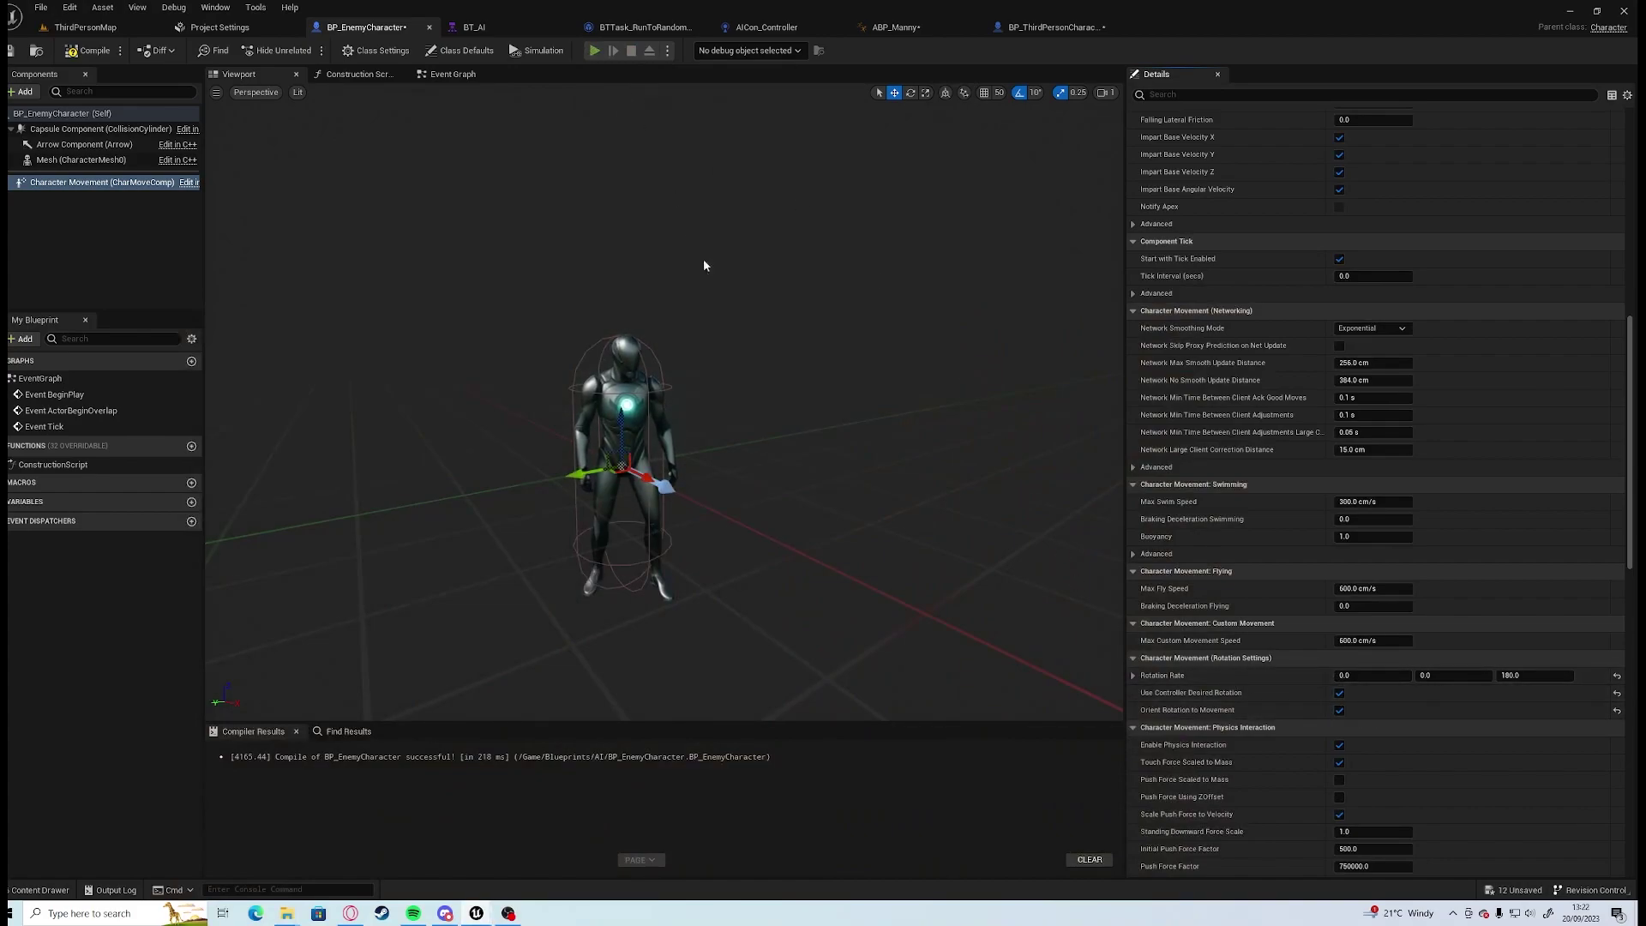
{"action": "key", "text": "w"}
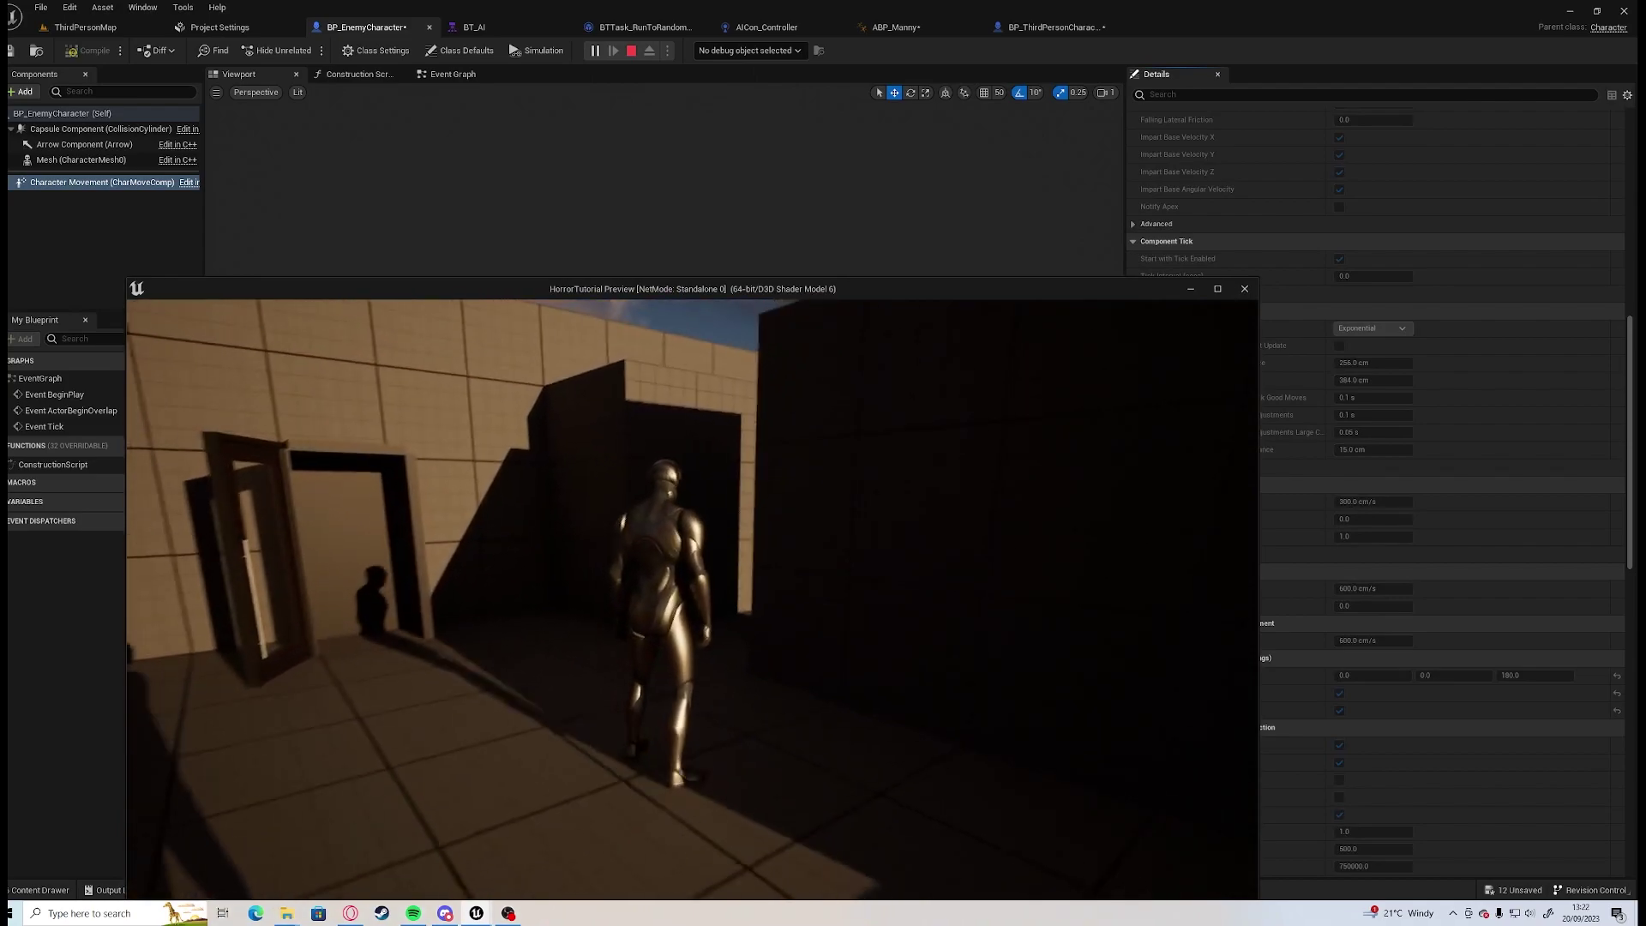
{"action": "key", "text": "w"}
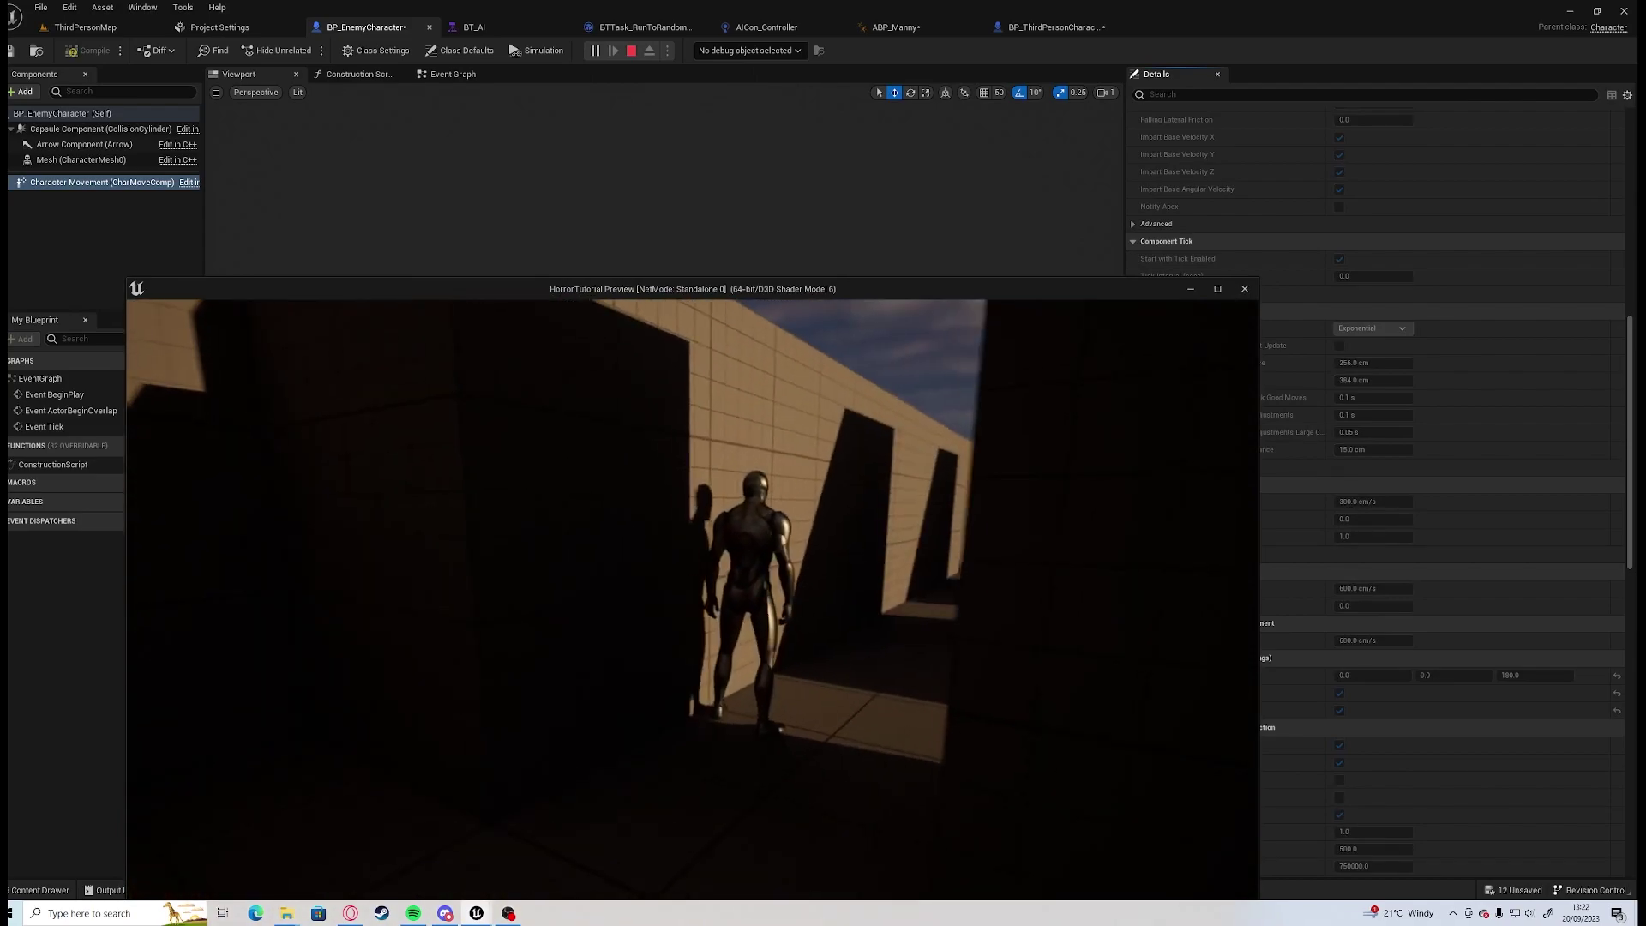
{"action": "key", "text": "Escape"}
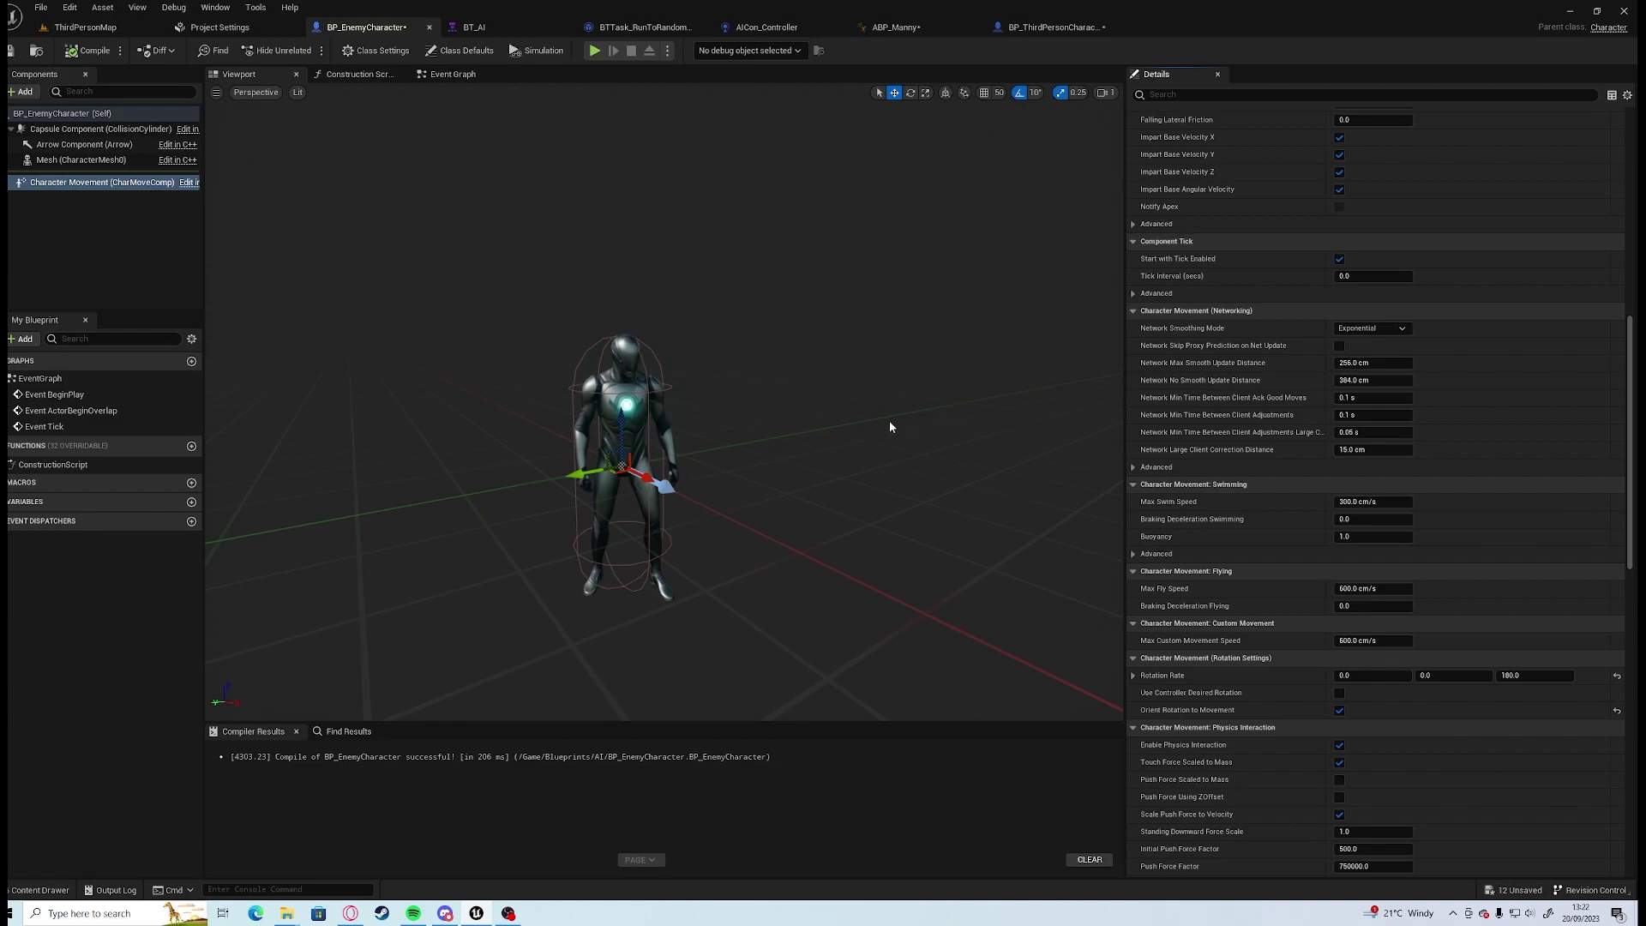
Create an Animation Blueprint for the SK_Mannequin skeleton in the Blueprints/AI folder.
{"action": "key", "text": "ctrl+space"}
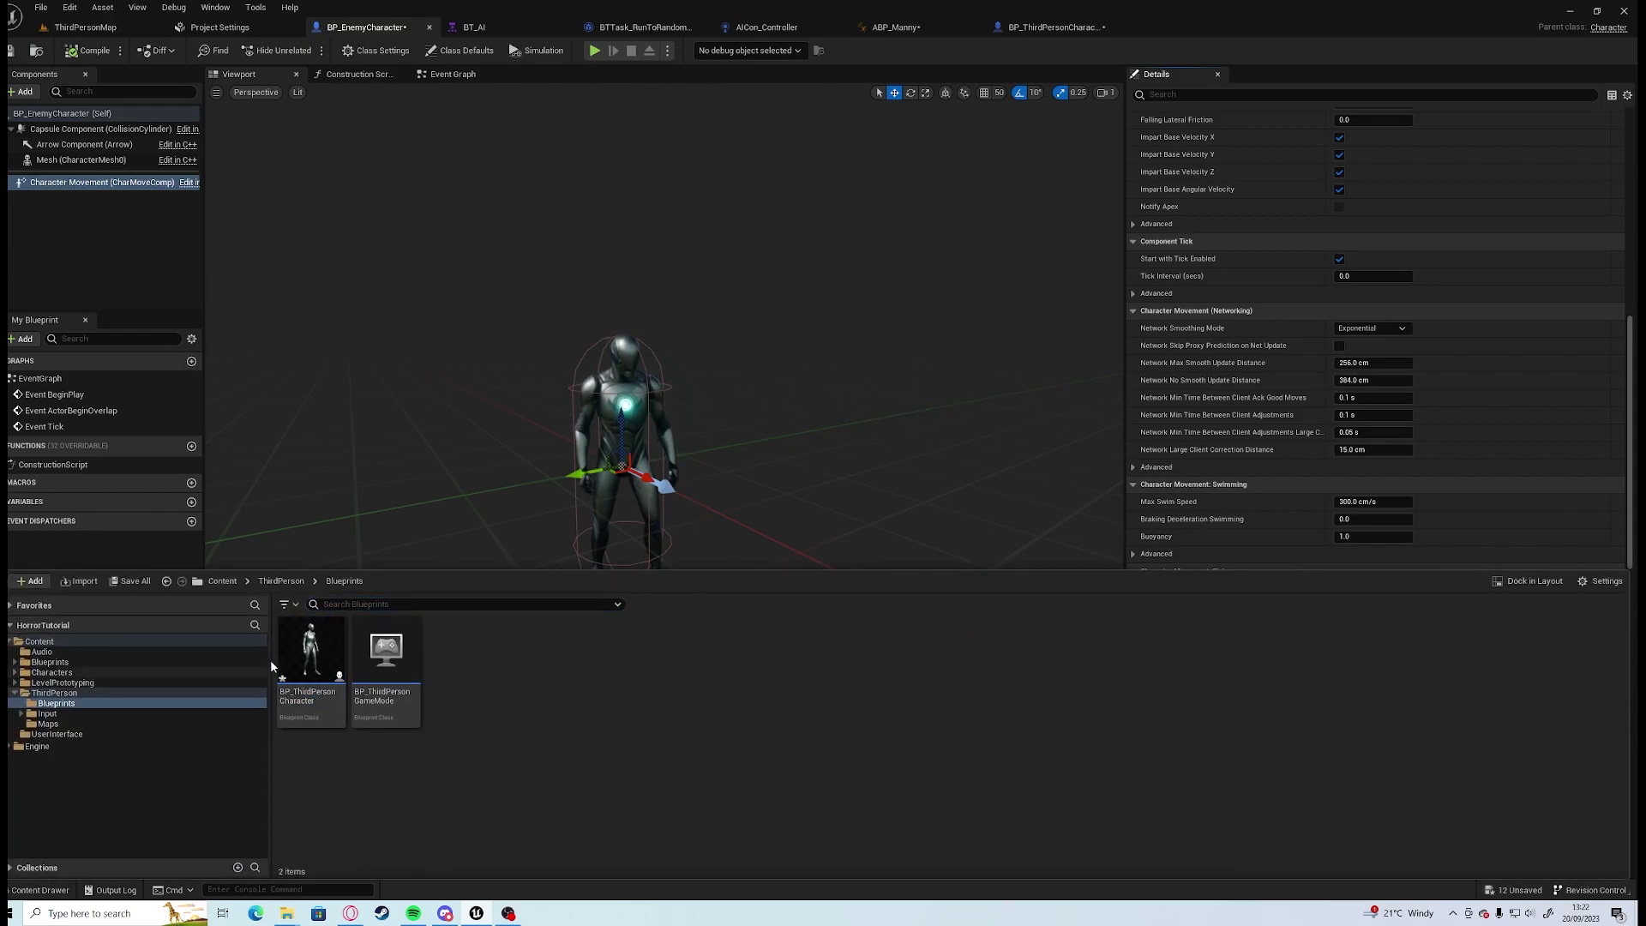
{"action": "left_click", "coordinate": [52, 662]}
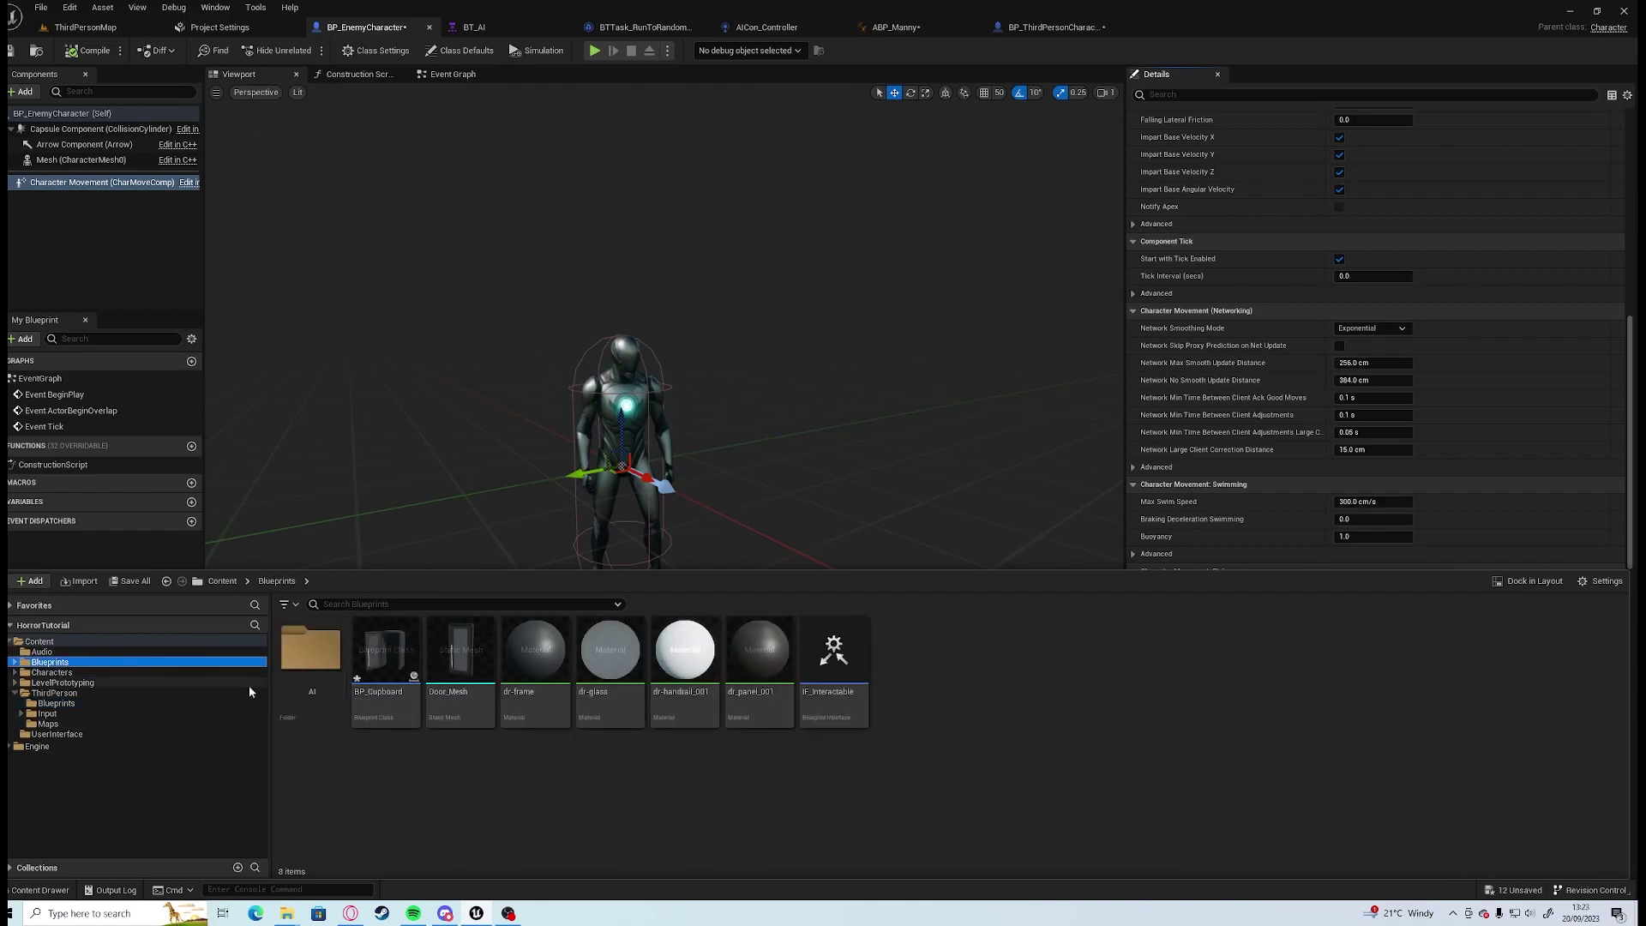
{"action": "double_click", "coordinate": [334, 680]}
{"action": "right_click", "coordinate": [703, 693]}
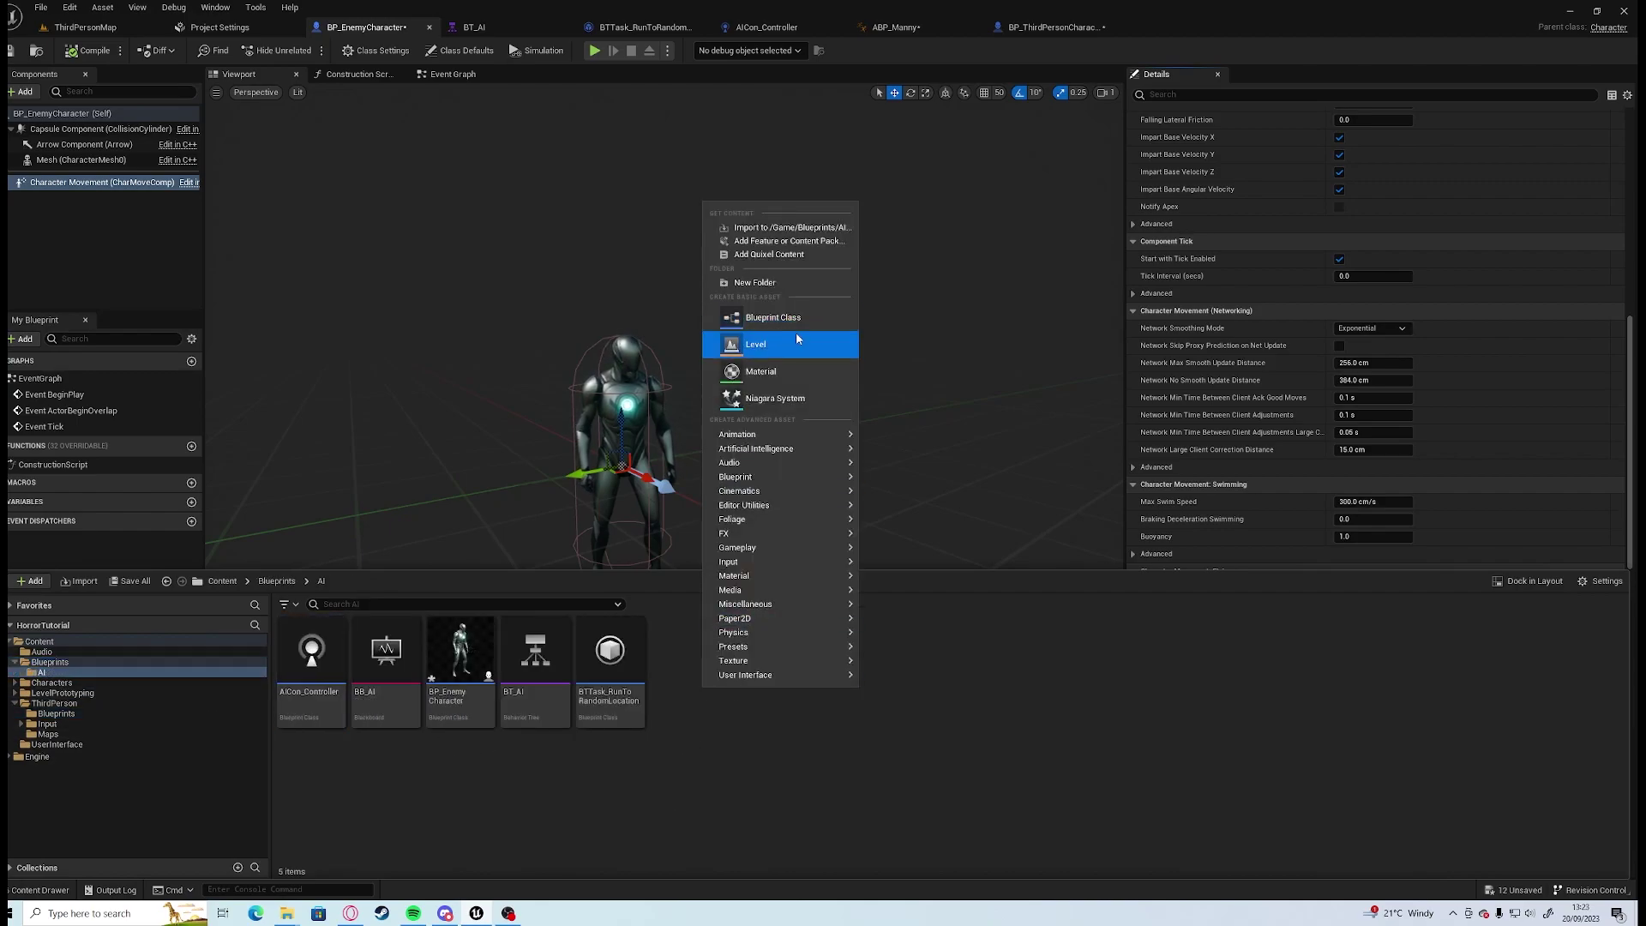
{"action": "mouse_move", "coordinate": [754, 433]}
{"action": "left_click", "coordinate": [896, 437]}
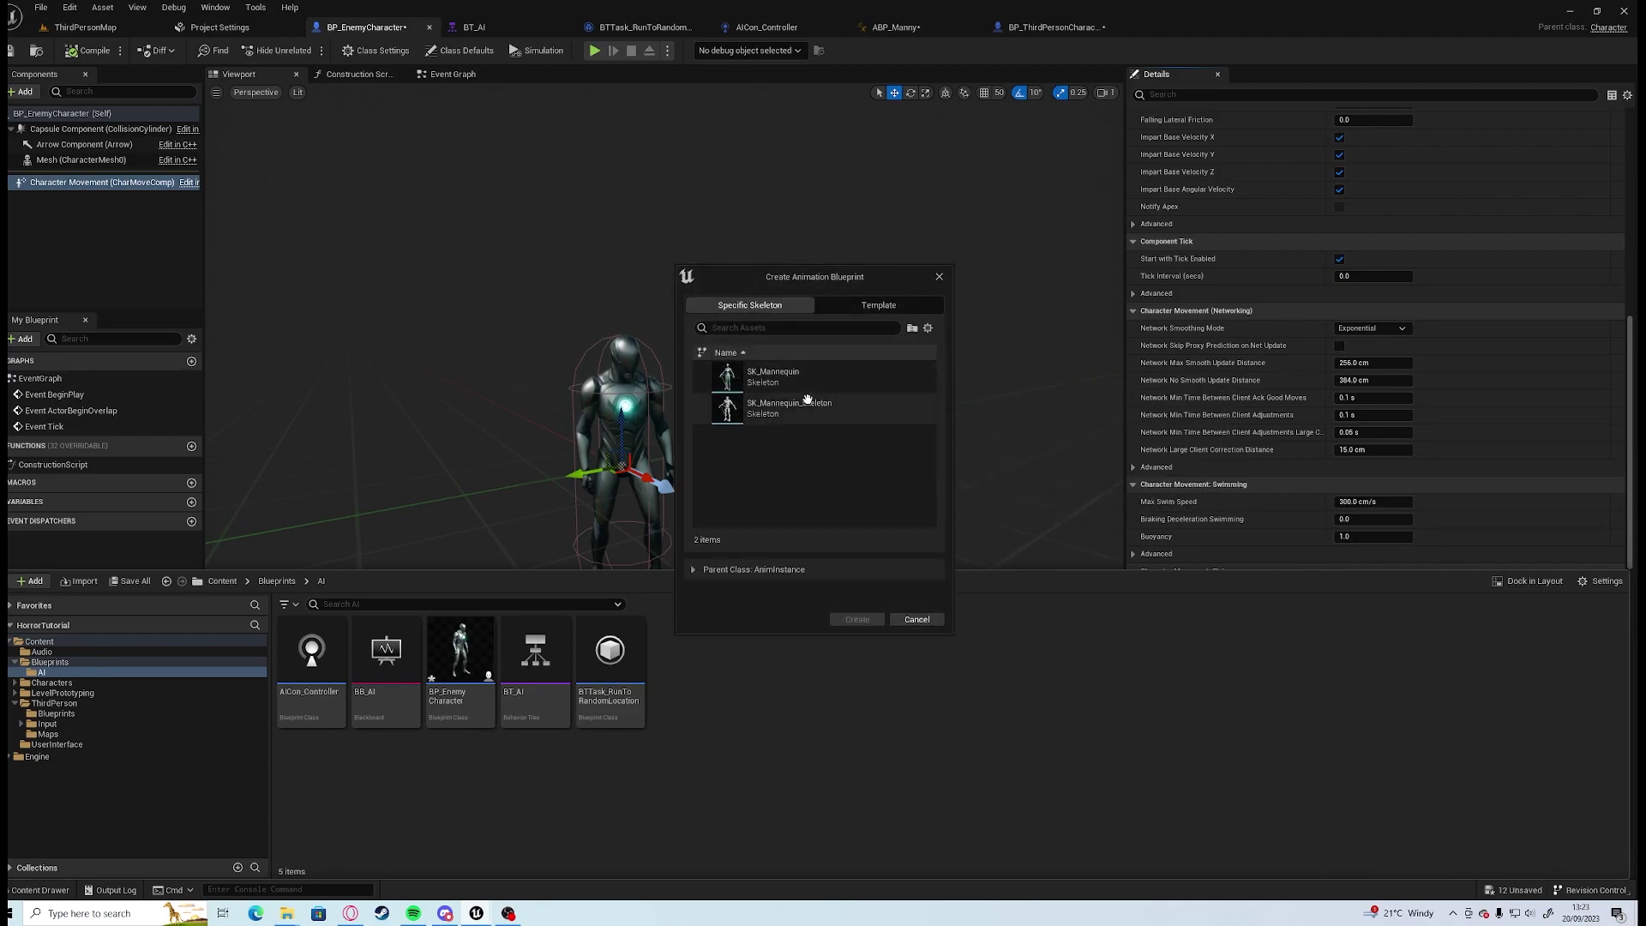
{"action": "left_click", "coordinate": [796, 408]}
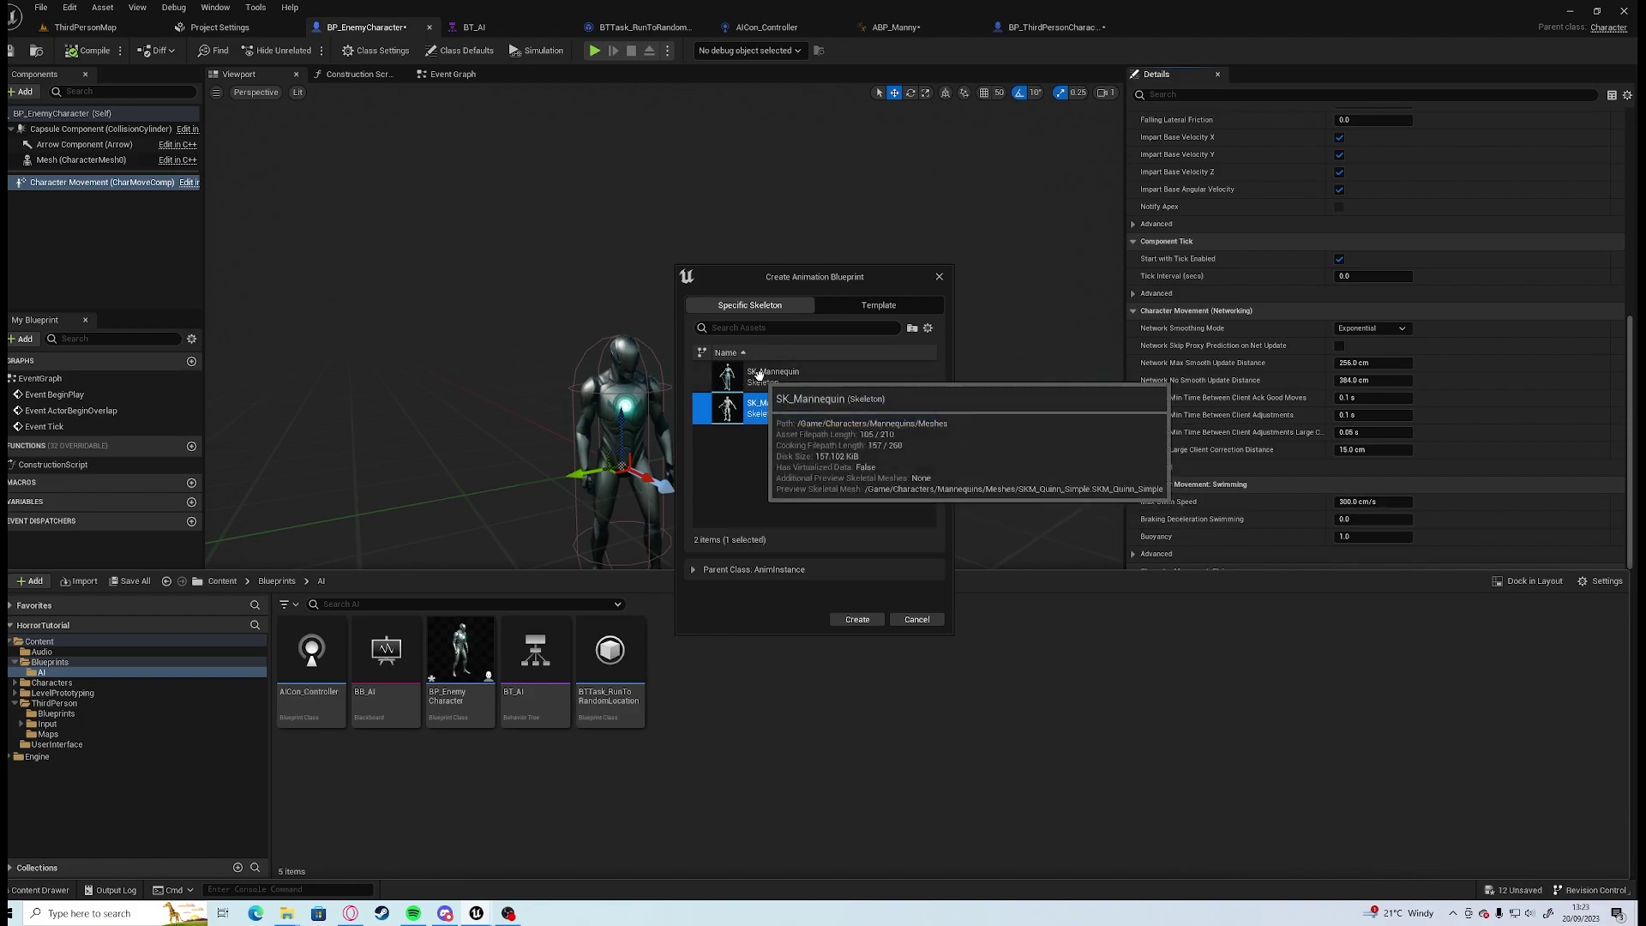
{"action": "left_click", "coordinate": [785, 378]}
{"action": "left_click", "coordinate": [857, 619]}
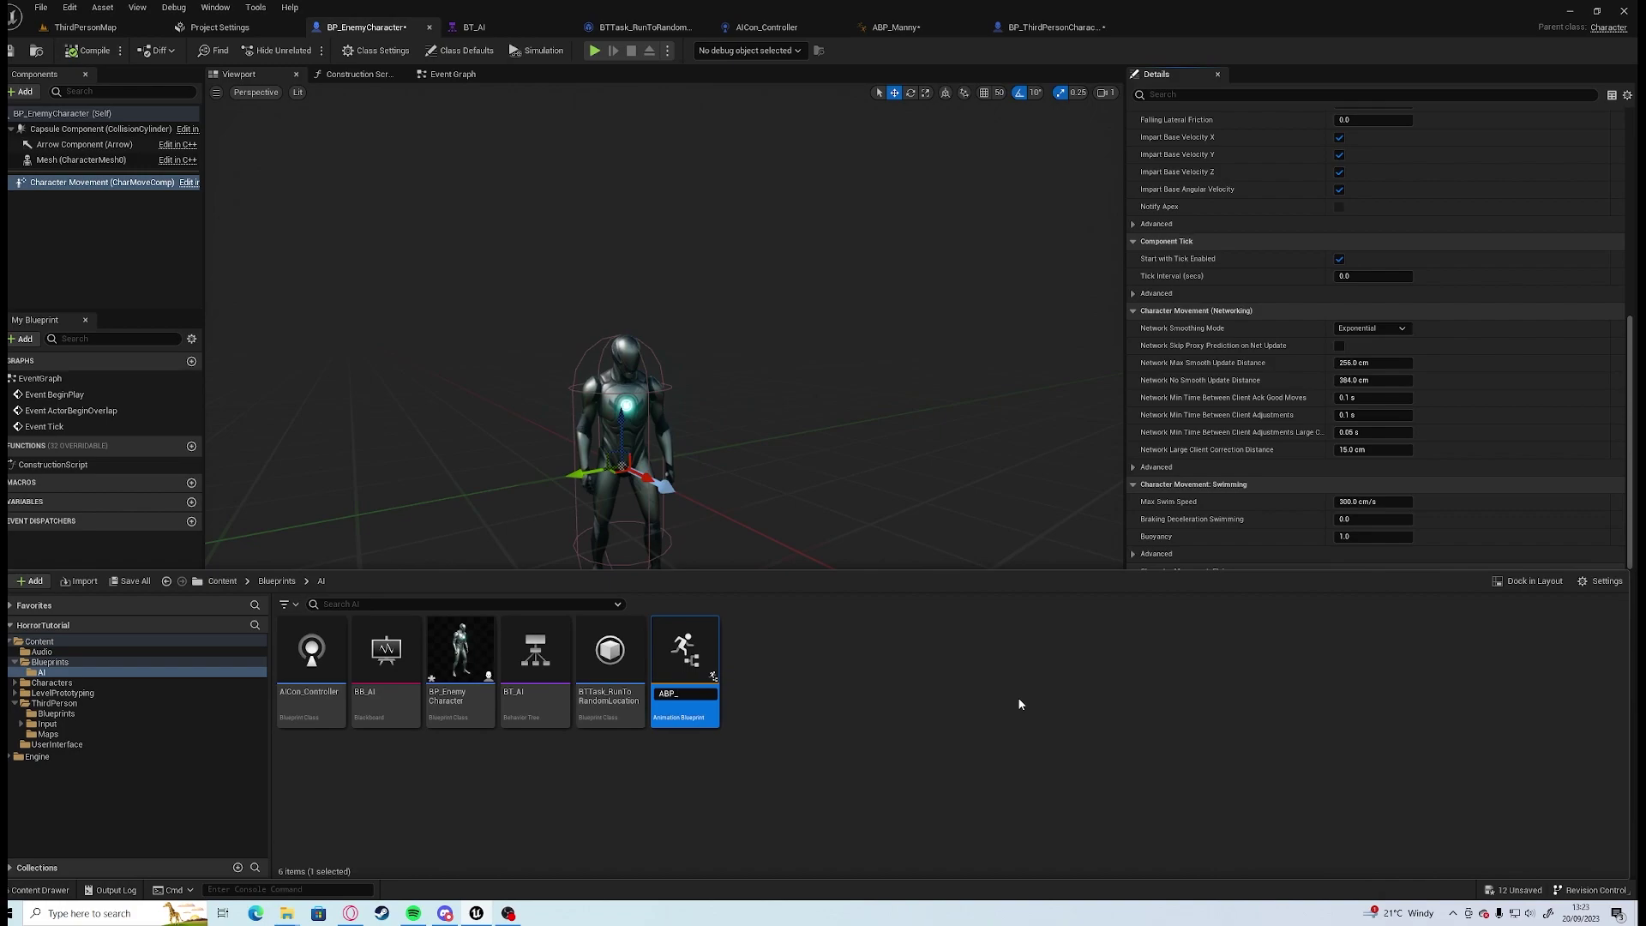
Name the new Animation Blueprint ABP_EnemyCharacter and open it.
{"action": "type", "text": "ABP_EnemyCharac"}
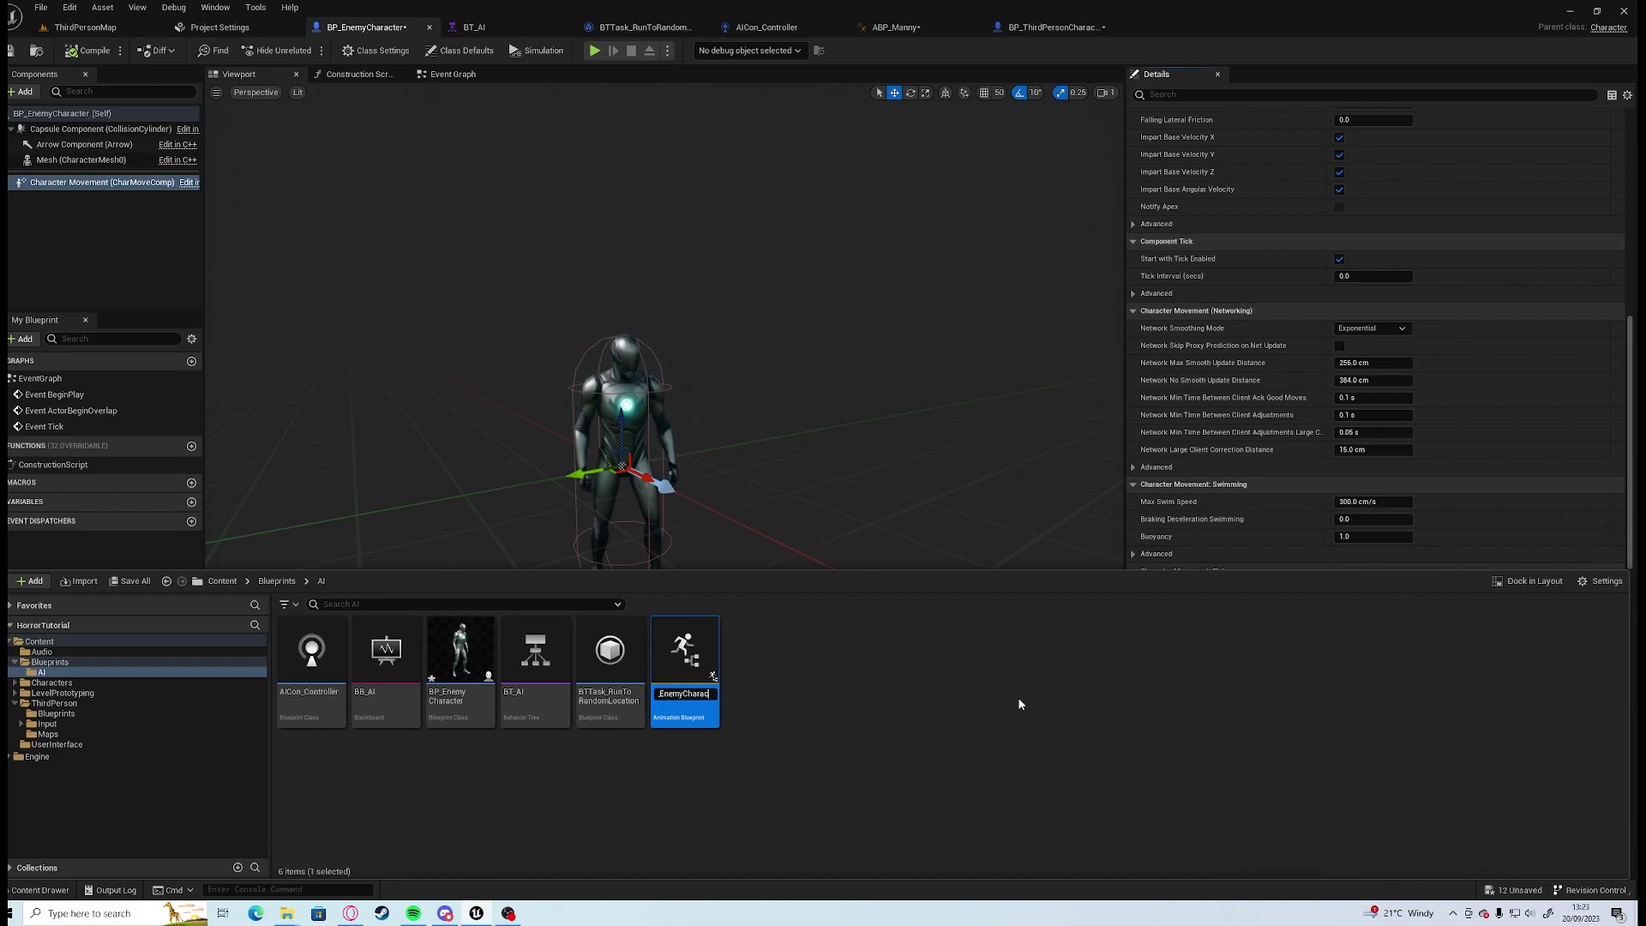
{"action": "type", "text": "ter"}
{"action": "key", "text": "Return"}
{"action": "key", "text": "Return"}
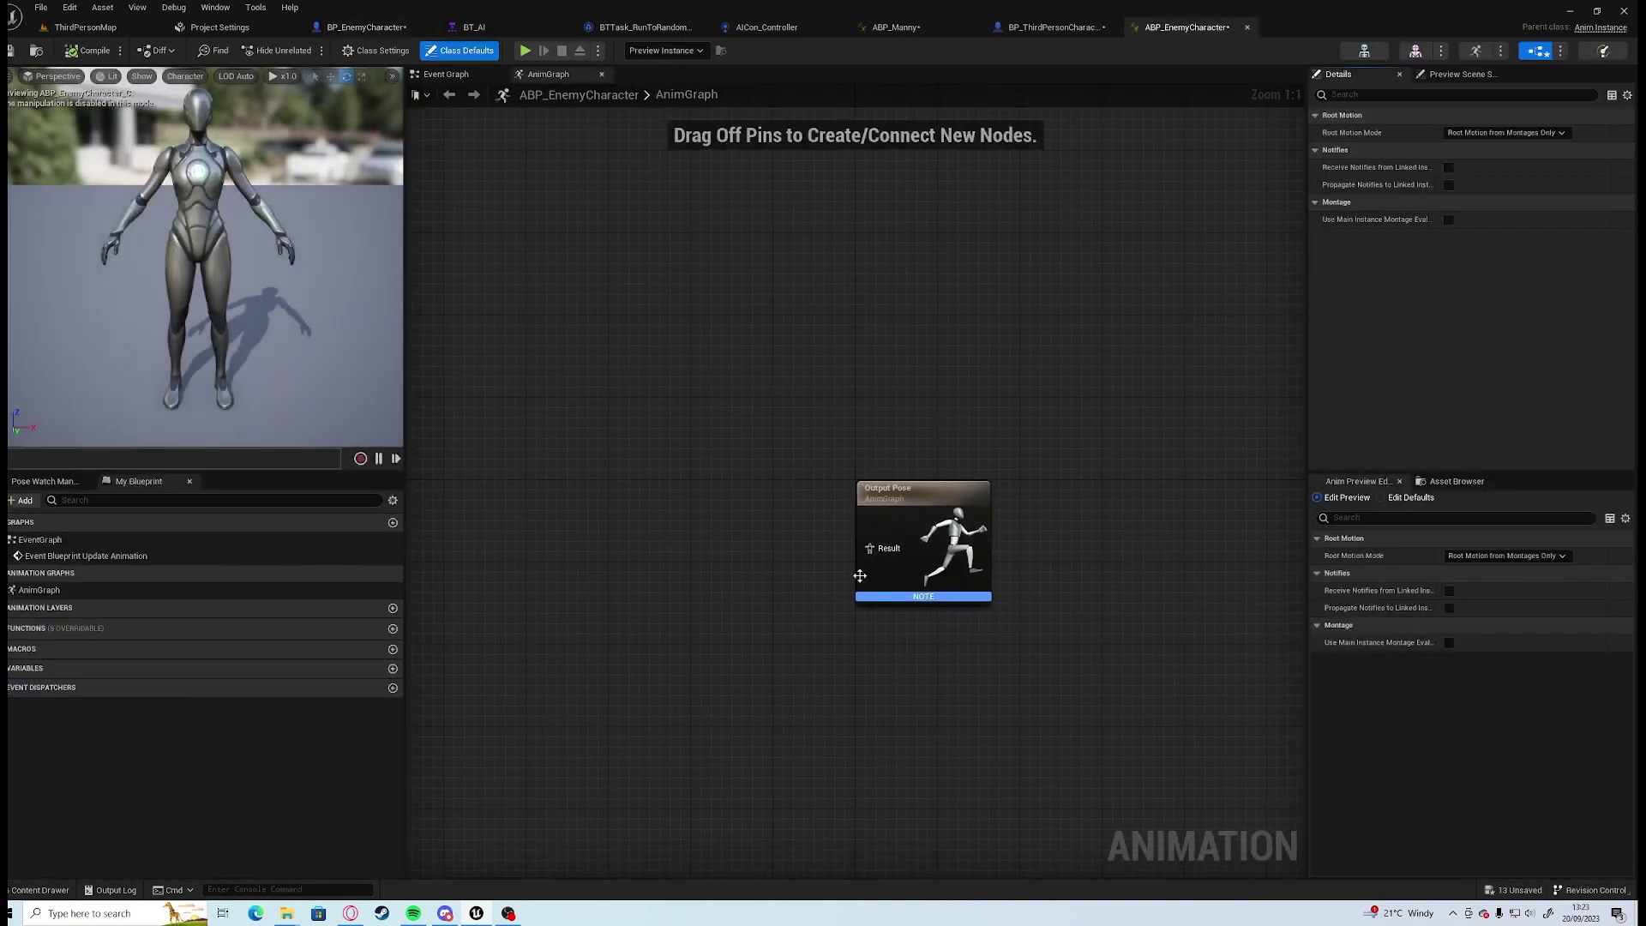
{"action": "right_click_drag", "start_coordinate": [683, 438], "coordinate": [818, 392]}
{"action": "right_click_drag", "start_coordinate": [755, 626], "coordinate": [940, 609]}
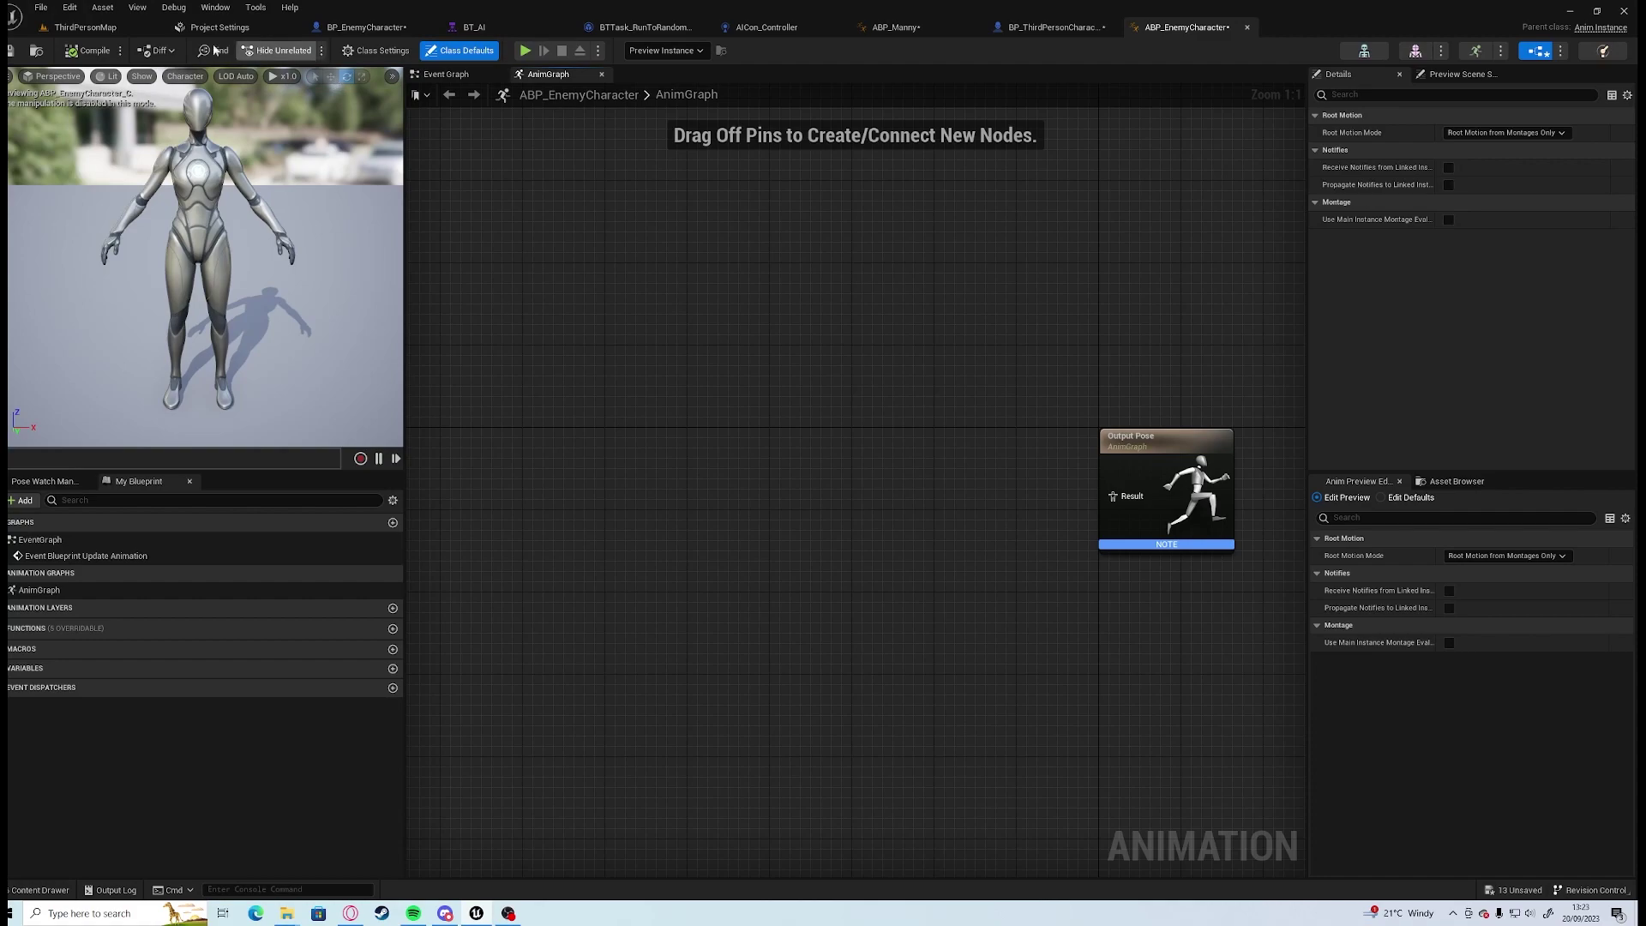
{"action": "right_click_drag", "start_coordinate": [885, 508], "coordinate": [709, 472]}
{"action": "key", "text": "ctrl+space"}
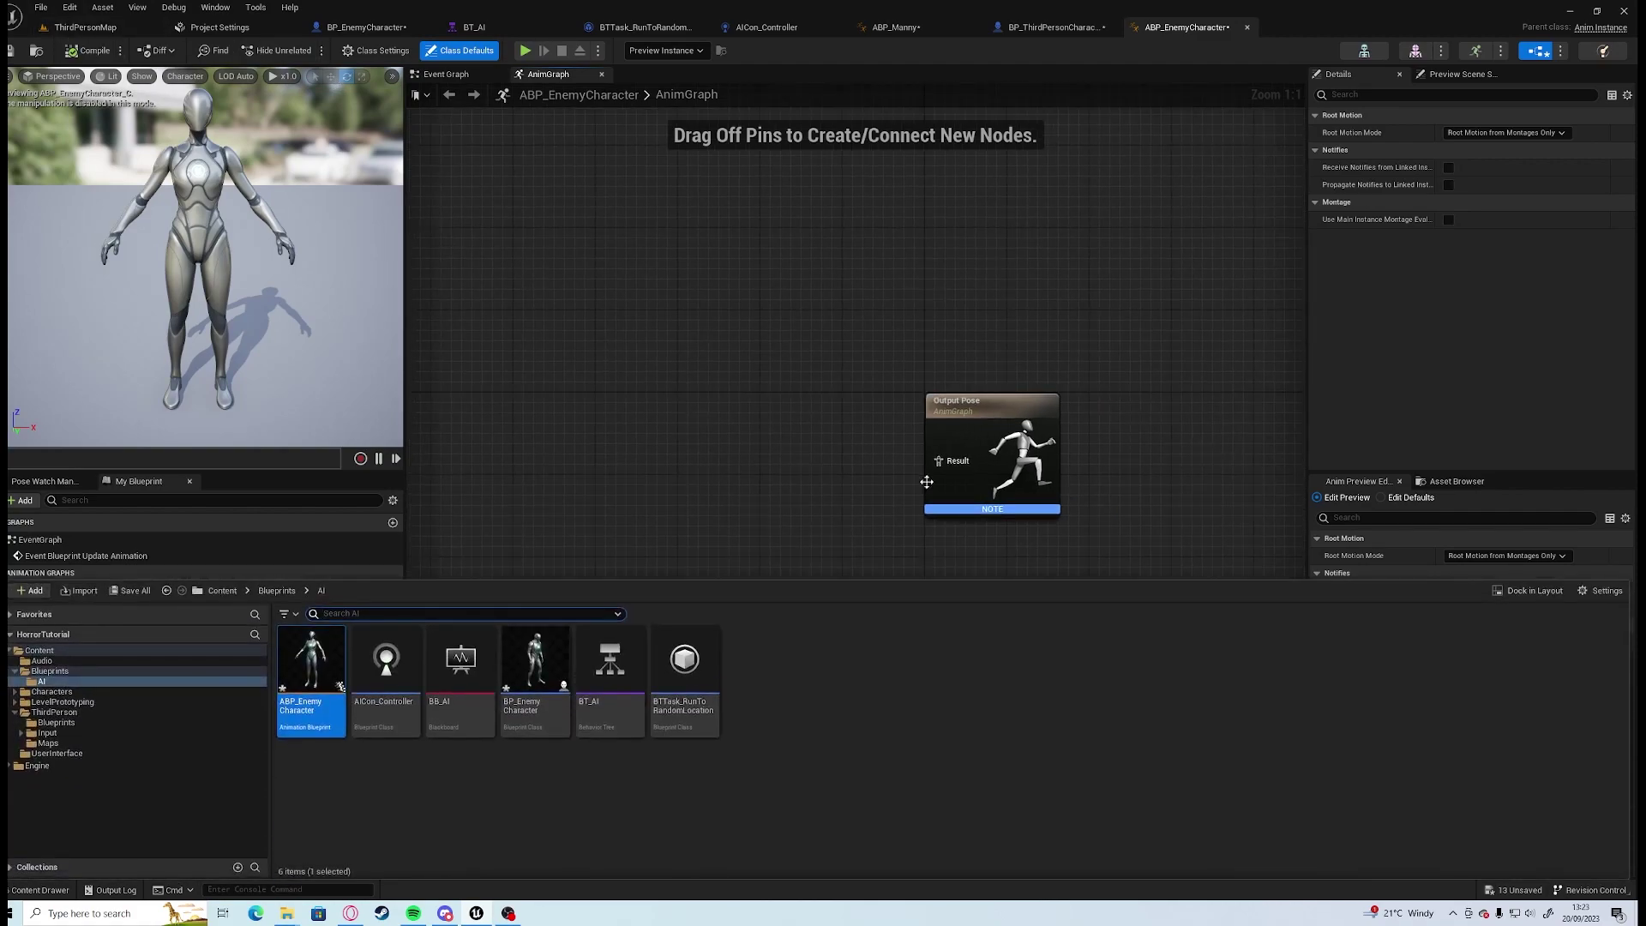
{"action": "left_click", "coordinate": [688, 427]}
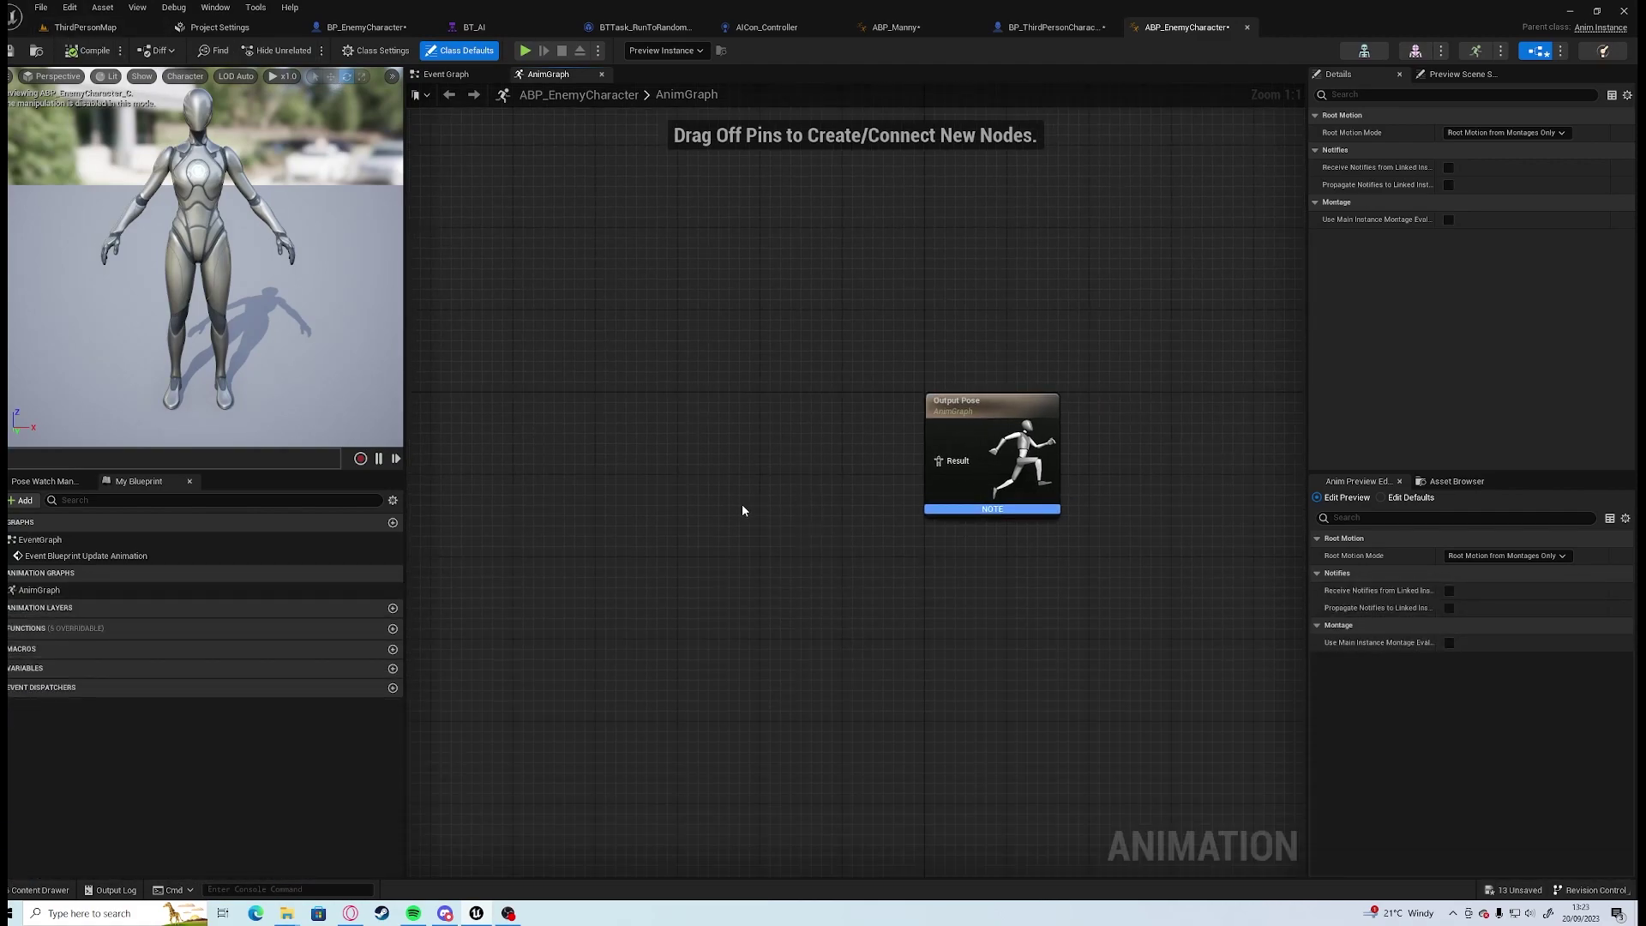
Create a legacy Blend Space 1D for SK_Mannequin in the AI folder, name it Blendspace_WalkRun and open it.
{"action": "key", "text": "ctrl+space"}
{"action": "right_click", "coordinate": [807, 669]}
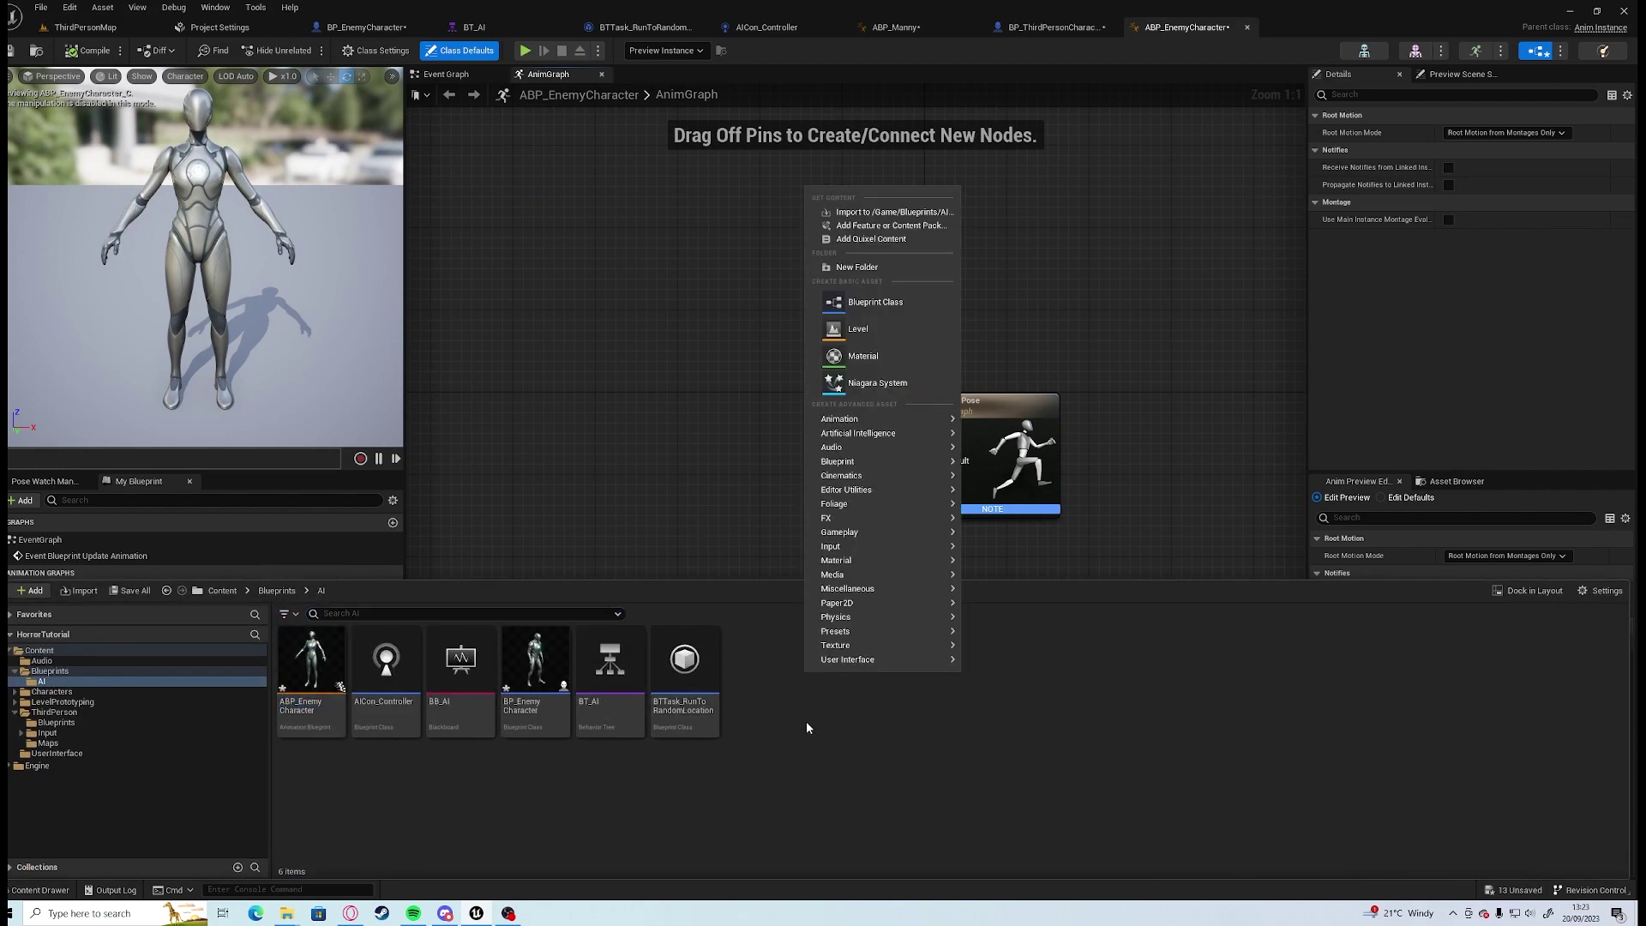
{"action": "mouse_move", "coordinate": [883, 433]}
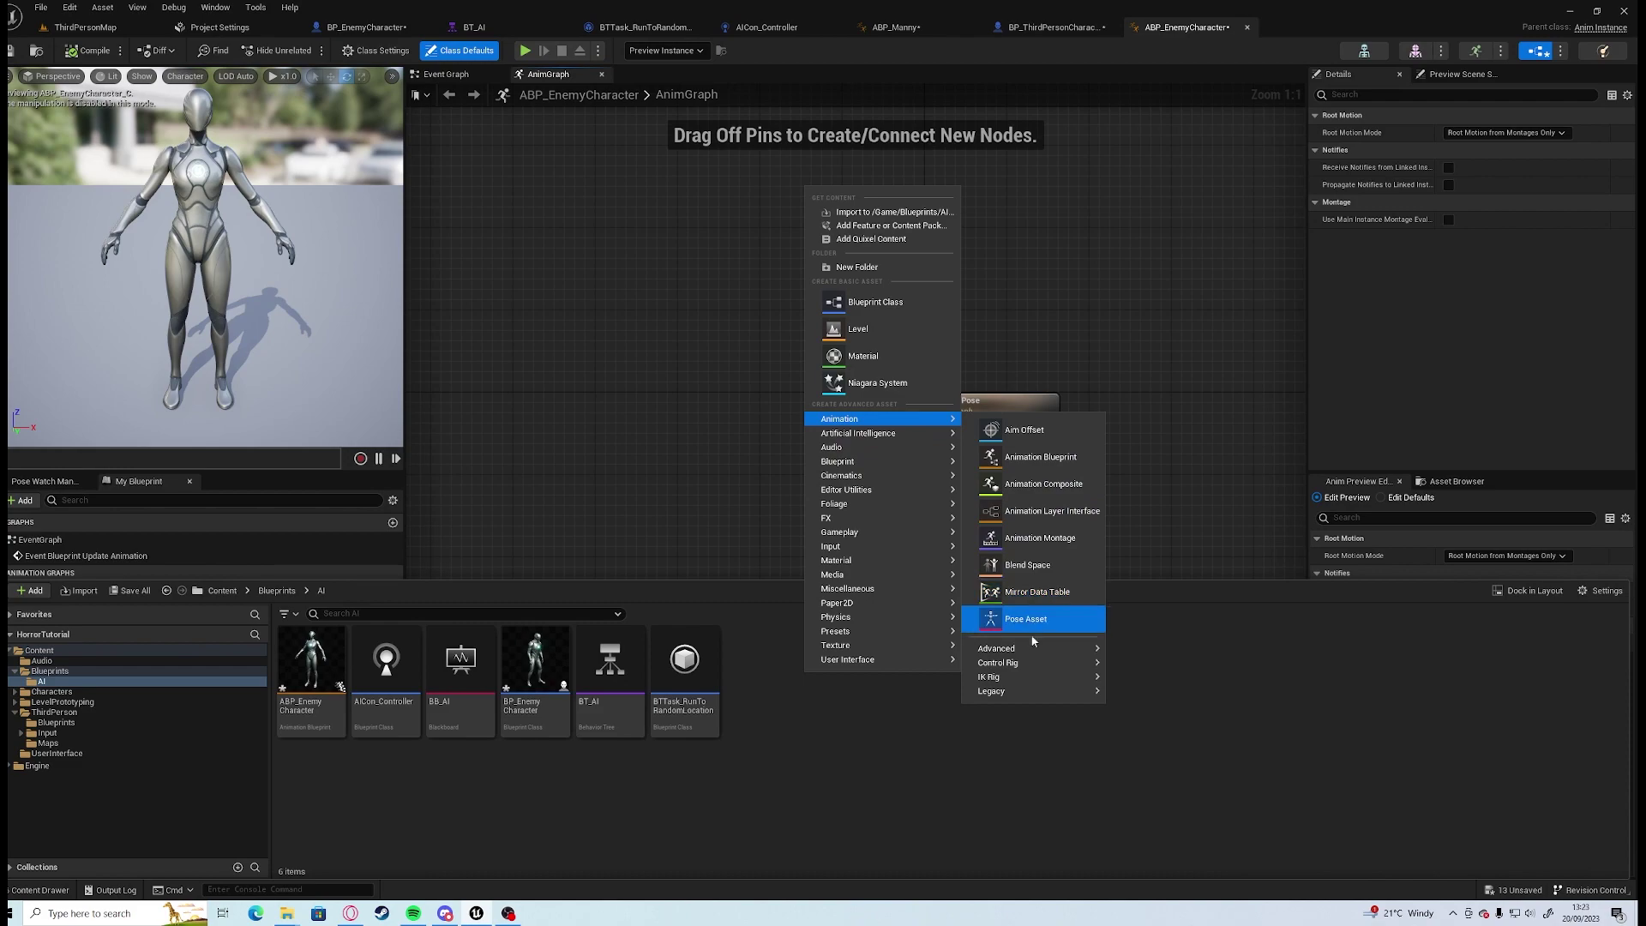
{"action": "mouse_move", "coordinate": [1021, 692]}
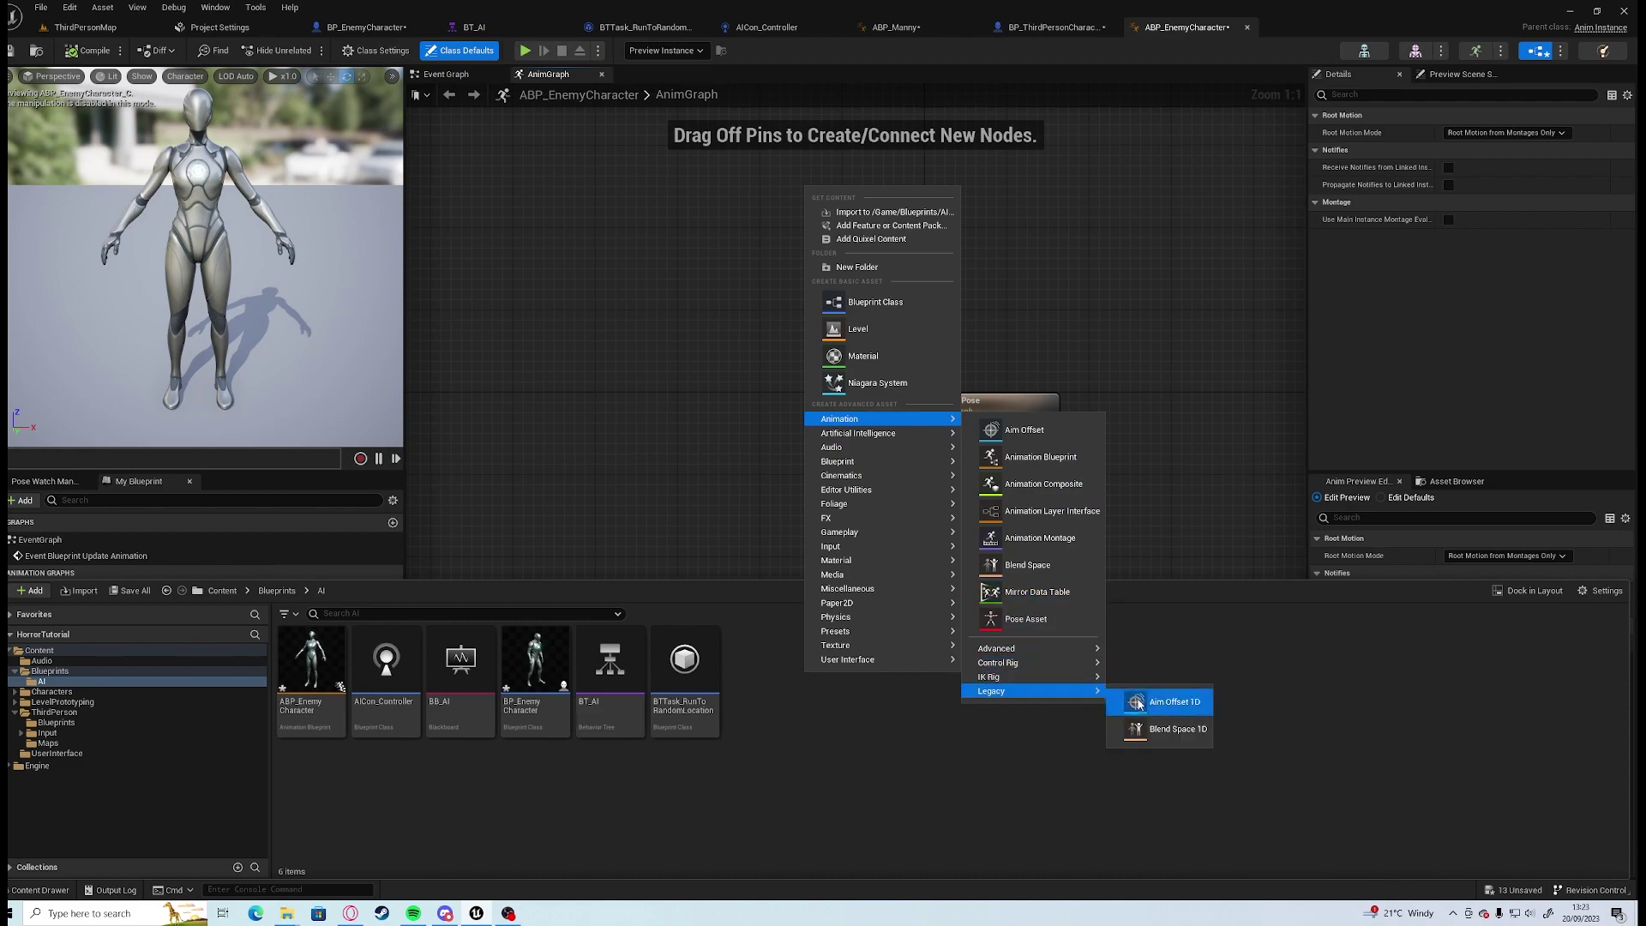
{"action": "left_click", "coordinate": [1164, 729]}
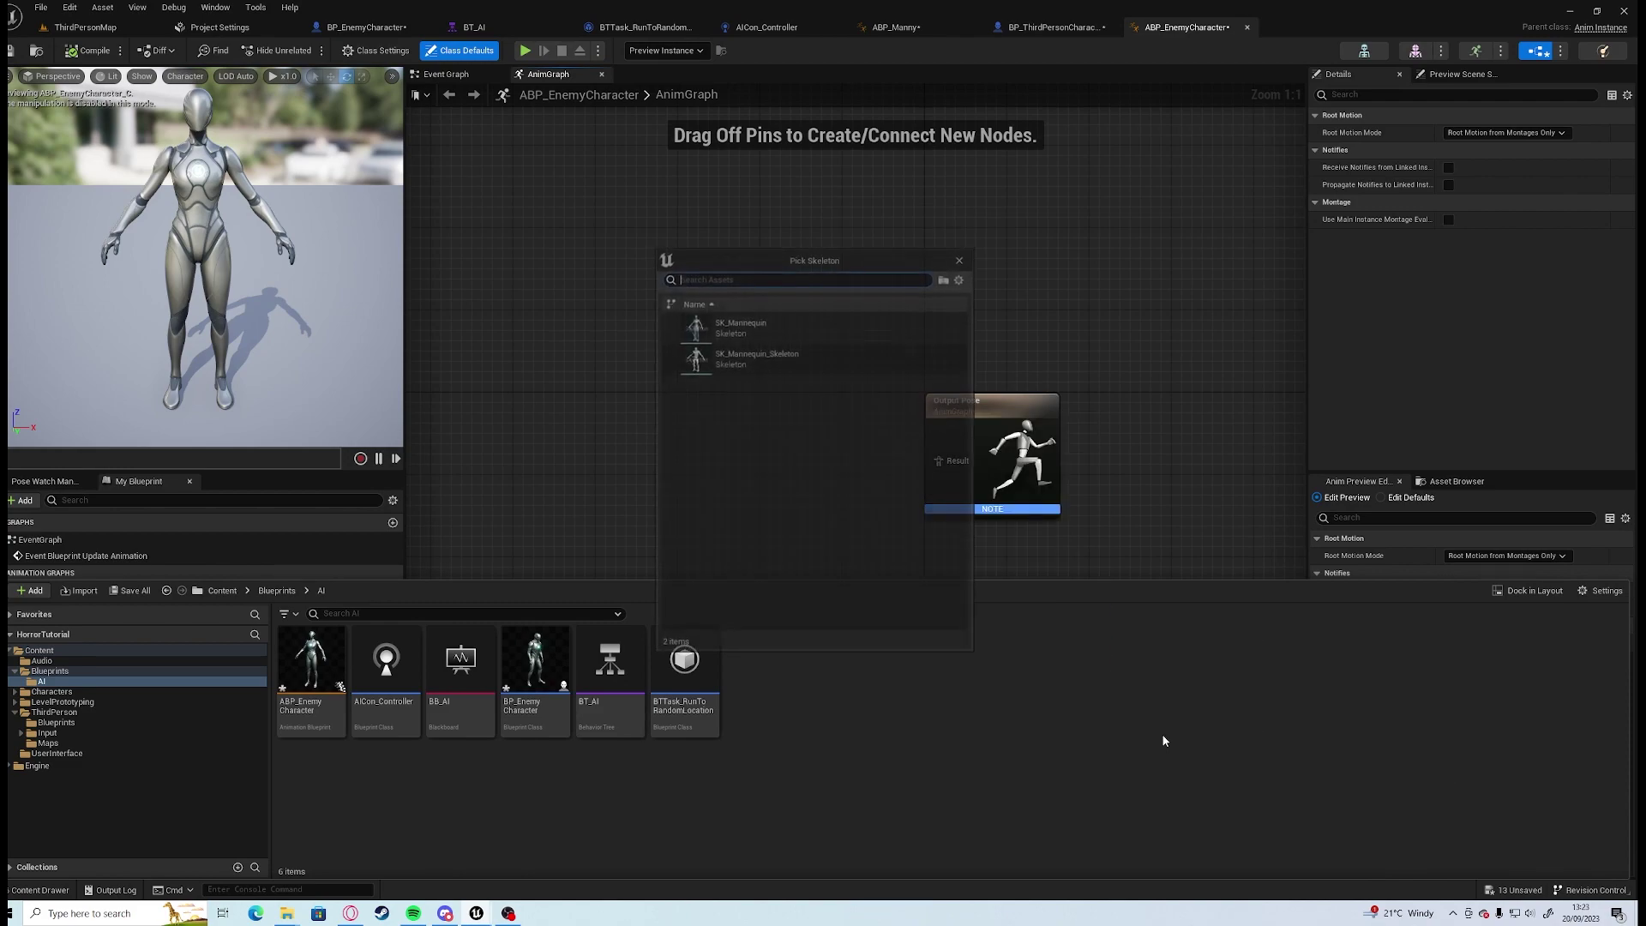
{"action": "left_click", "coordinate": [844, 328]}
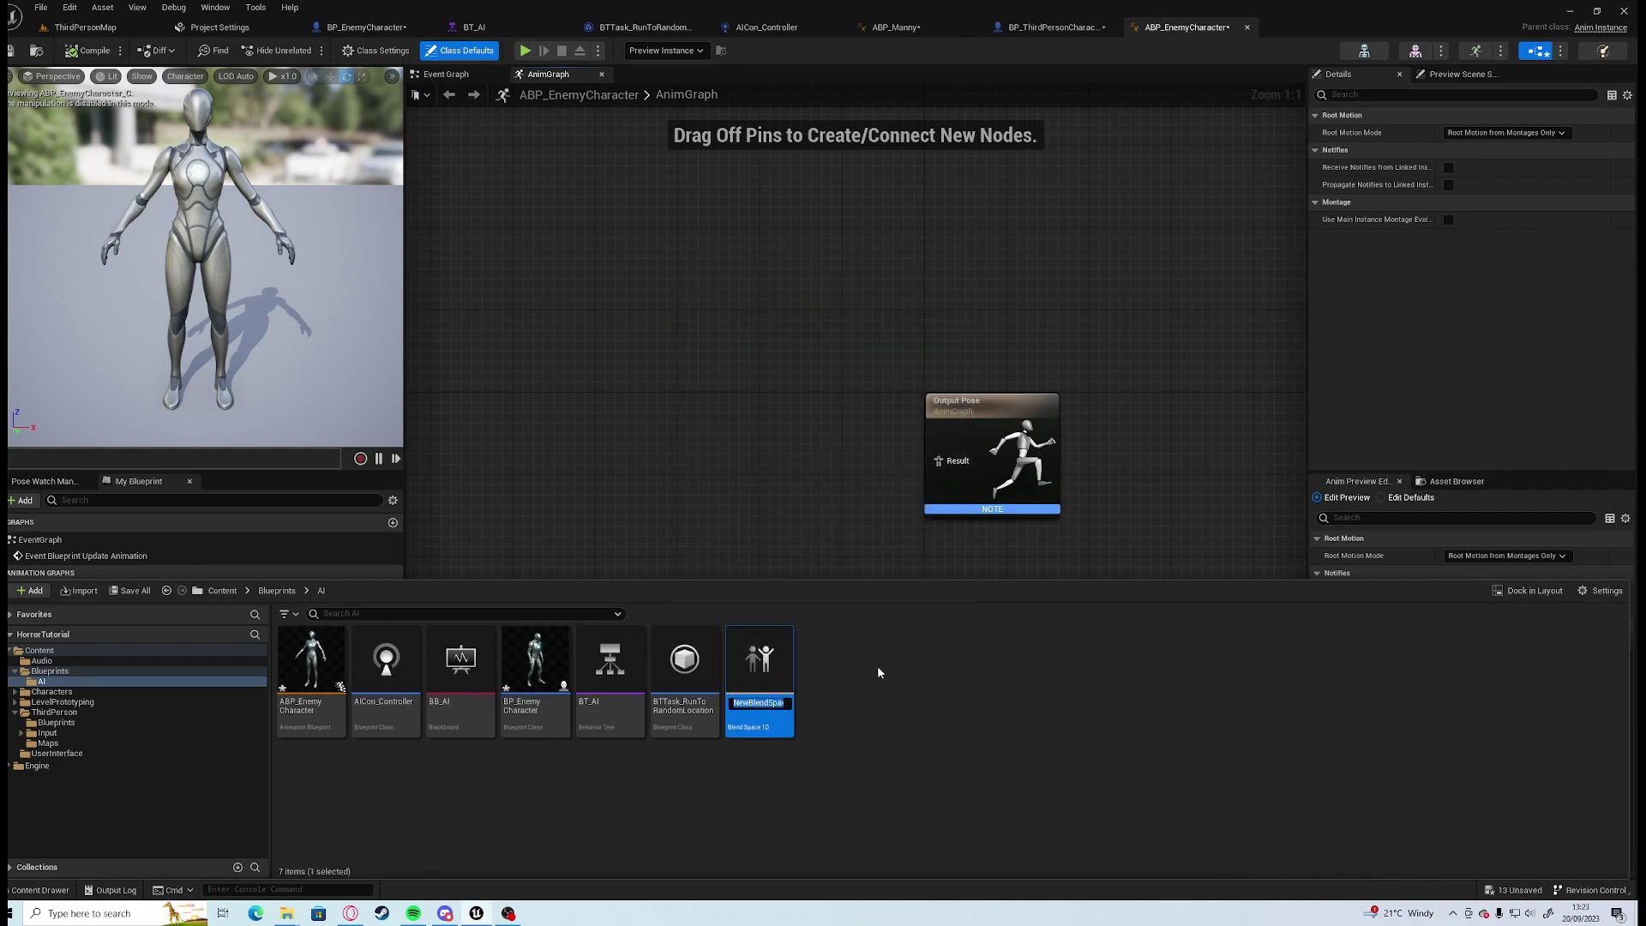
{"action": "type", "text": "Blendspace_WalkRun"}
{"action": "key", "text": "Return"}
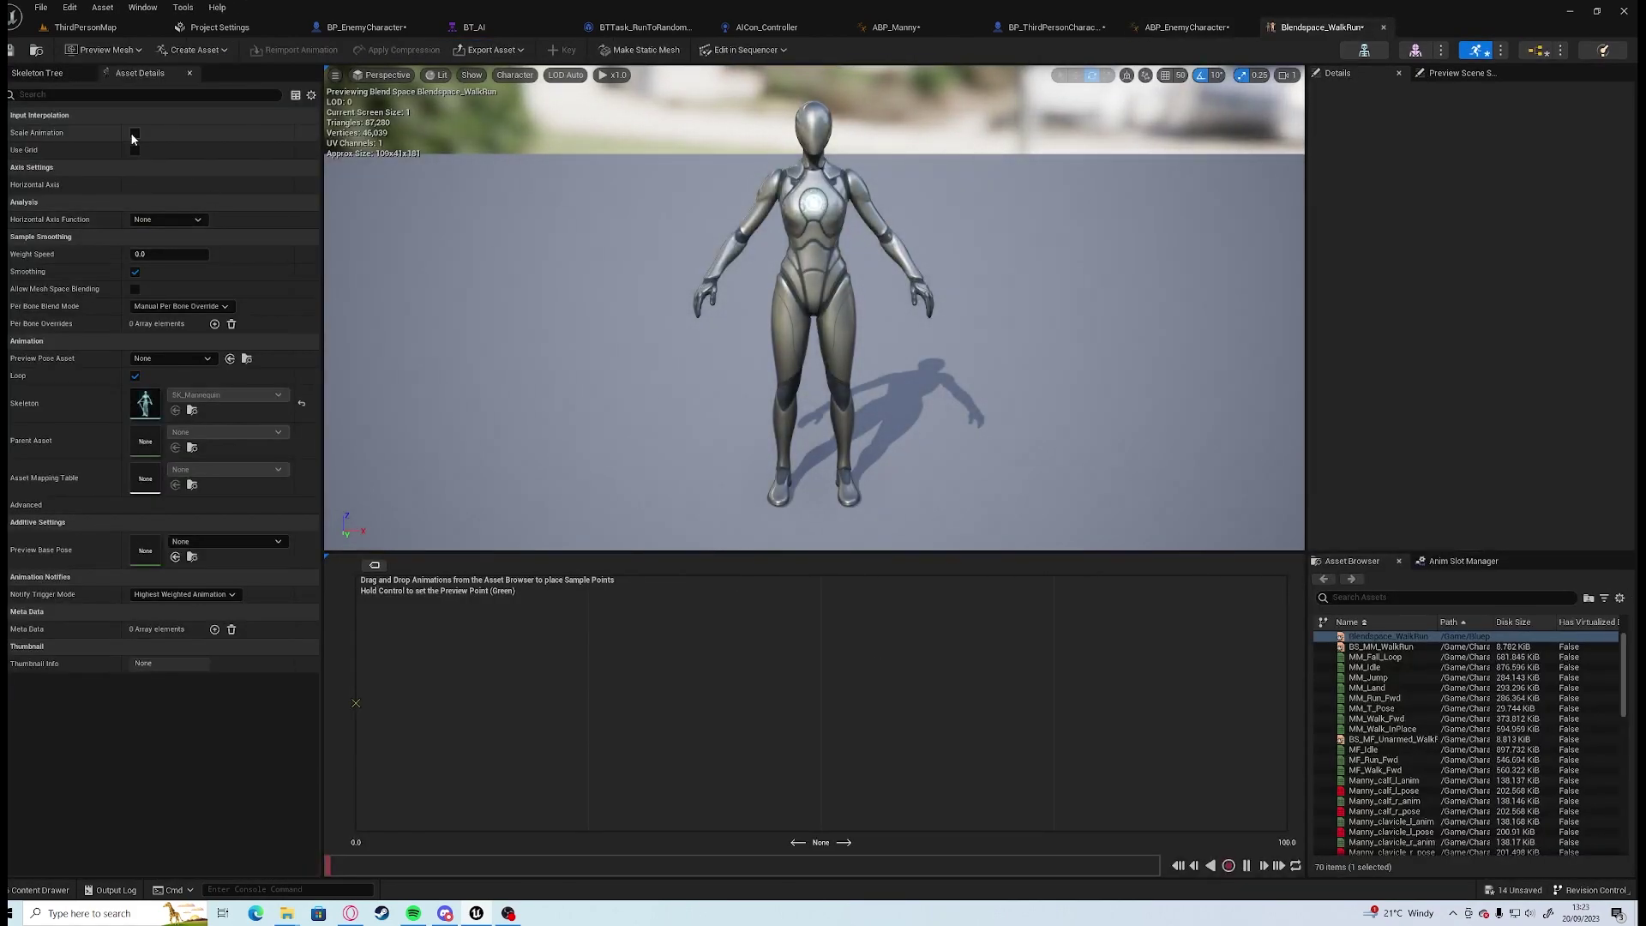
Try Velocity as the blend space's Horizontal Axis Function, inspect its Analysis Properties and return the function to None.
{"action": "left_click", "coordinate": [178, 220]}
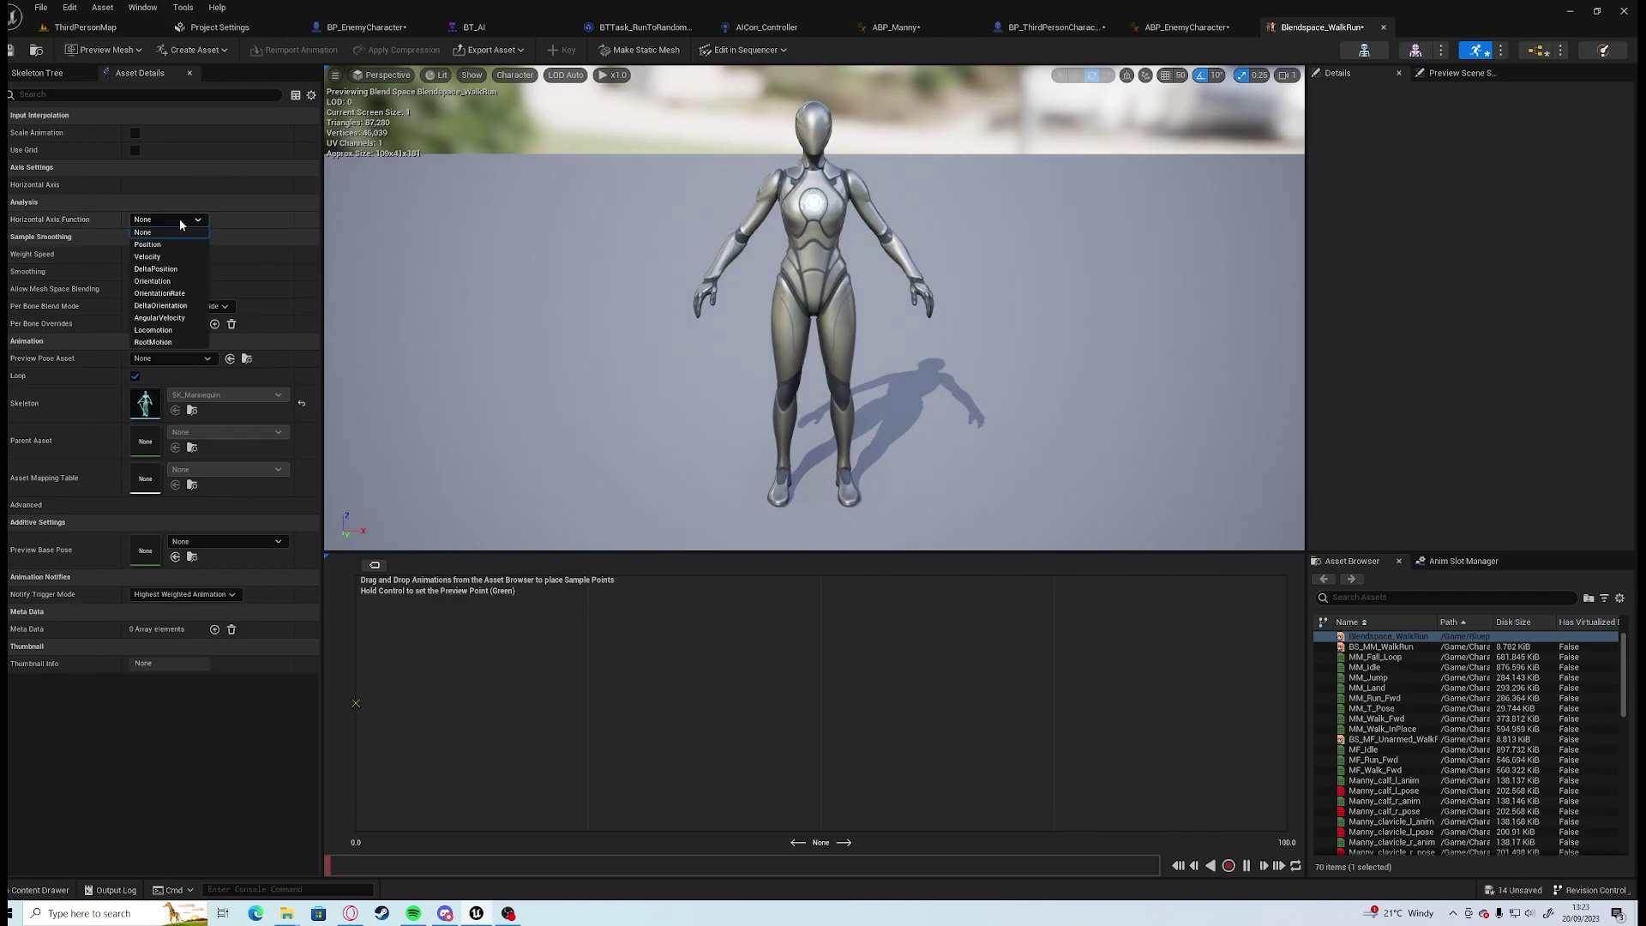
{"action": "left_click", "coordinate": [148, 256]}
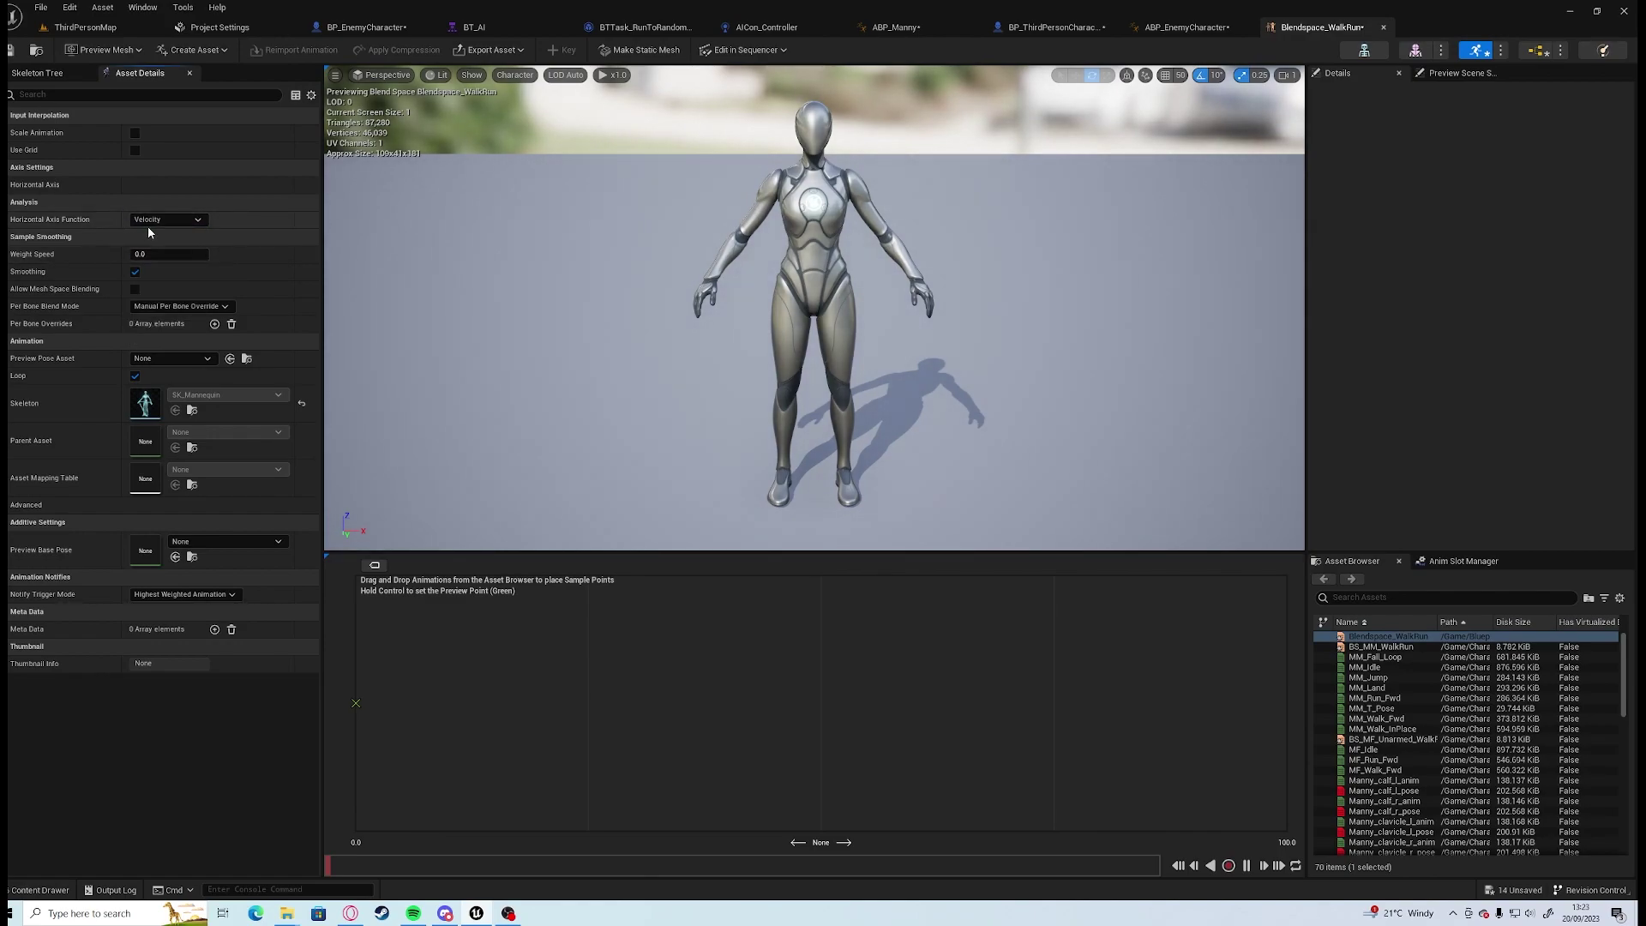
{"action": "left_click", "coordinate": [13, 237]}
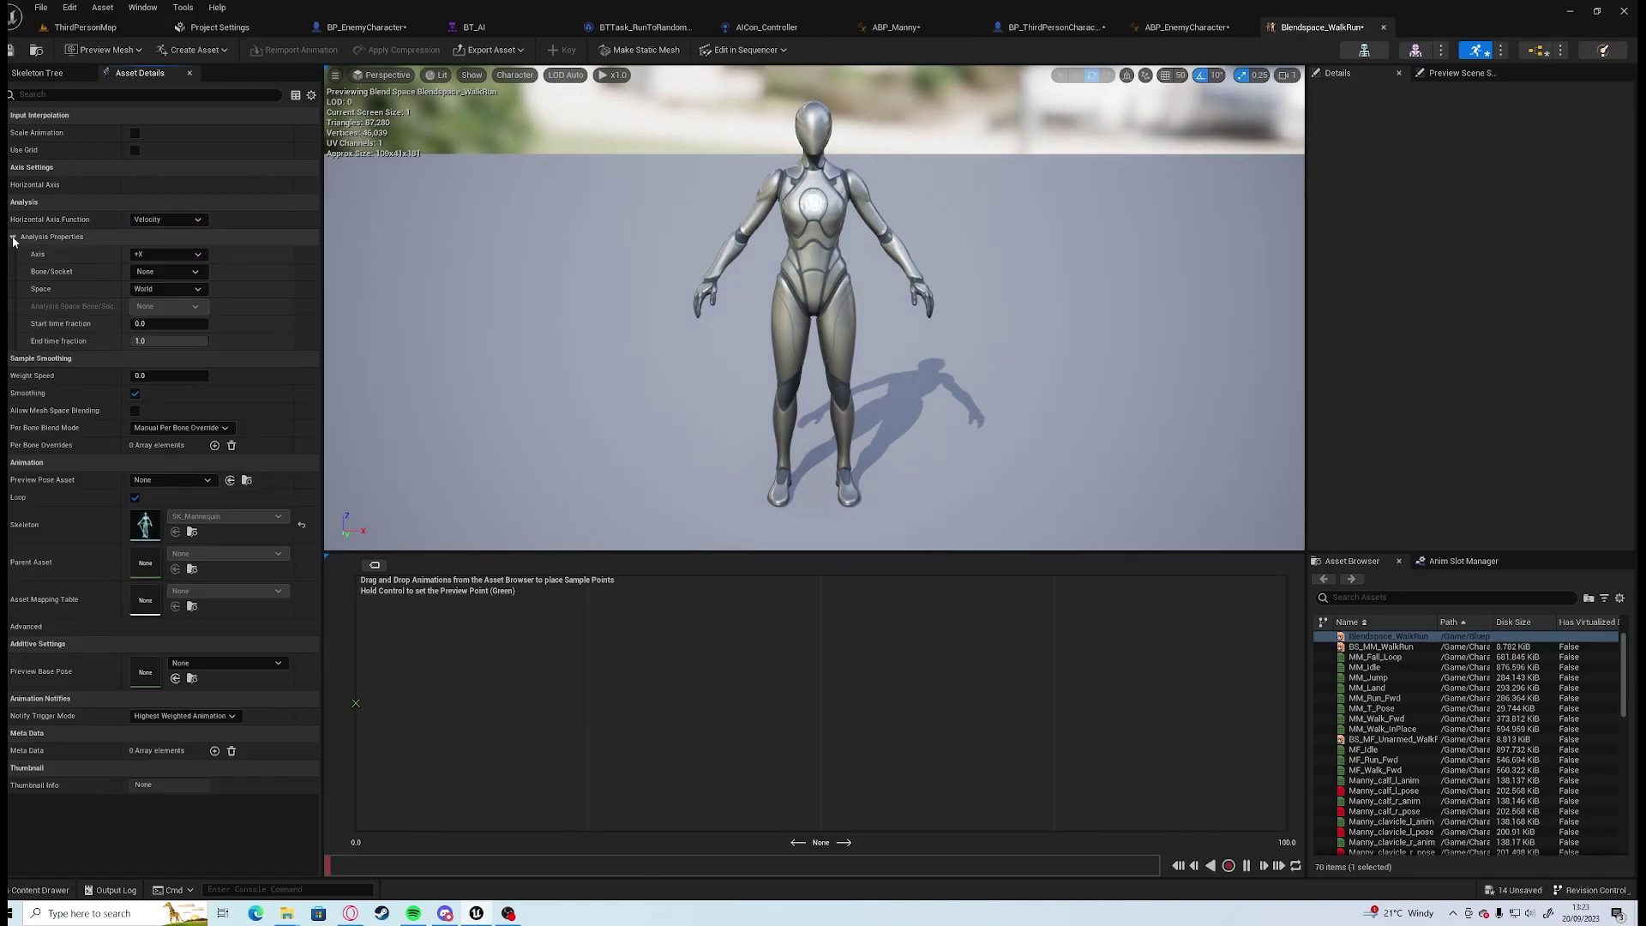
{"action": "left_click", "coordinate": [13, 237]}
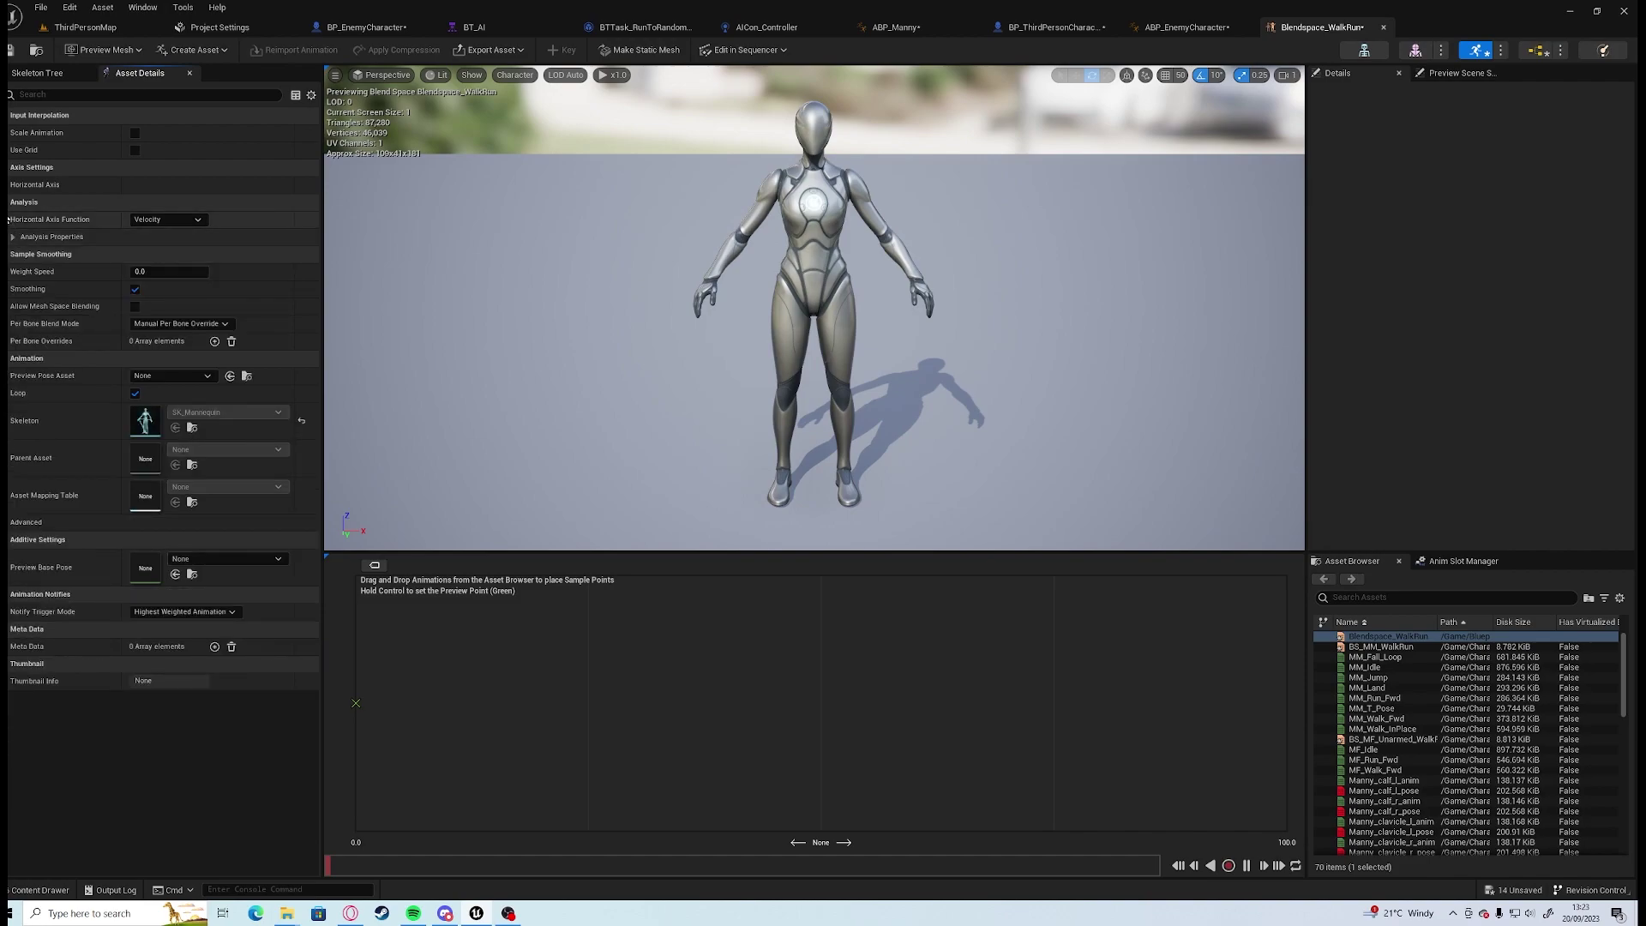
{"action": "left_click", "coordinate": [137, 221]}
{"action": "left_click", "coordinate": [169, 233]}
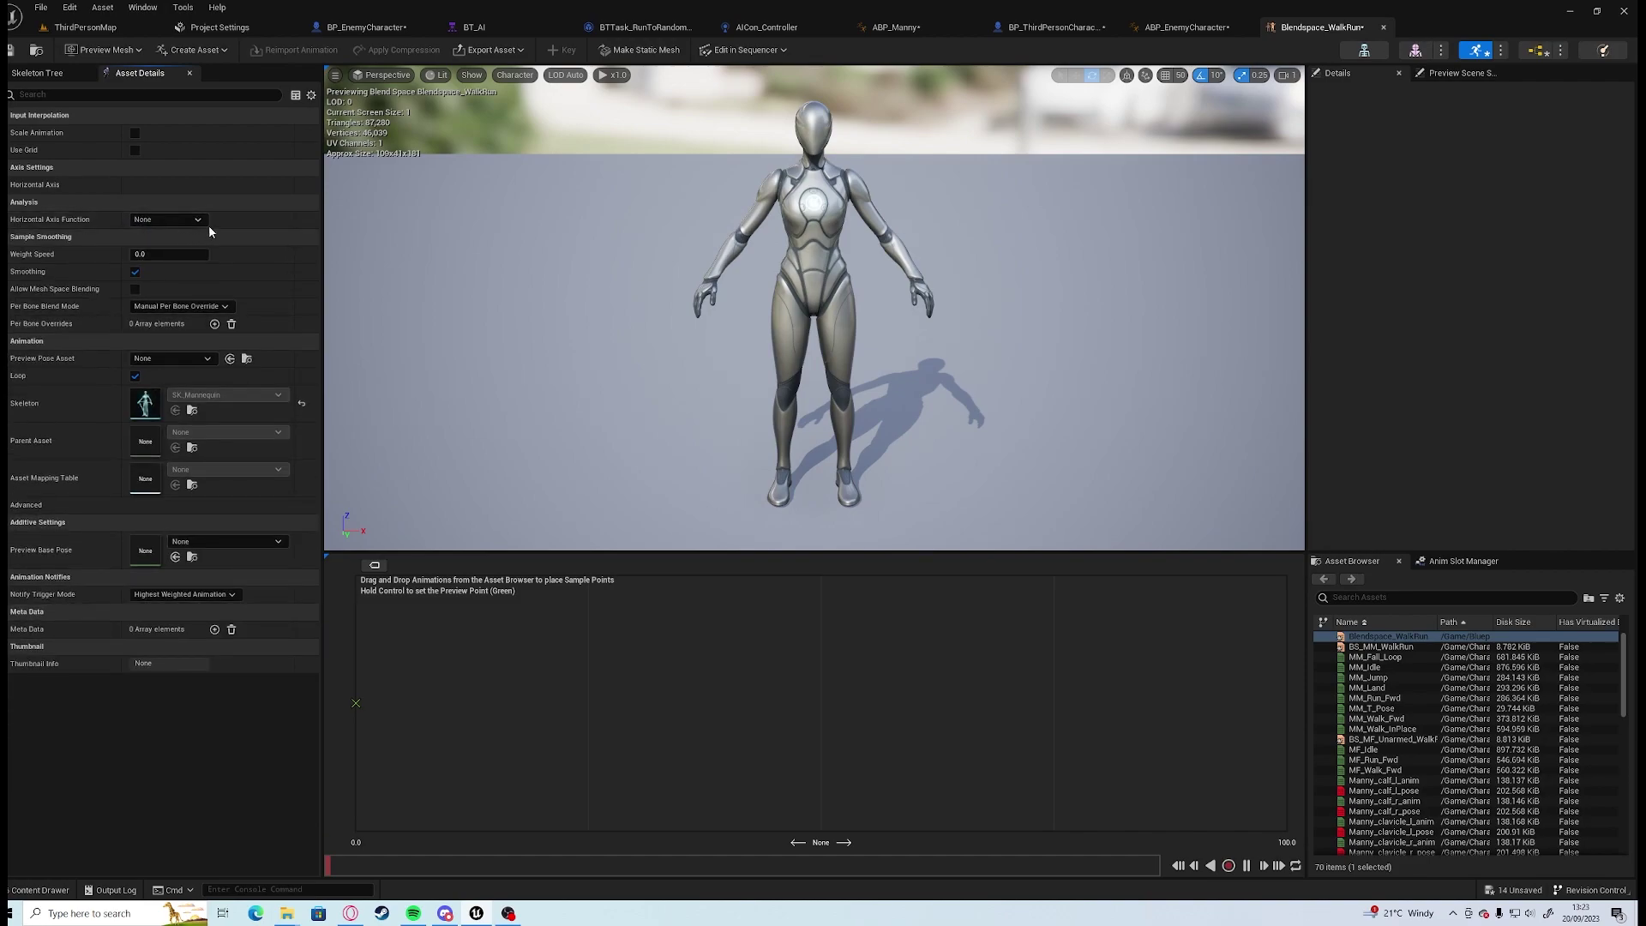
{"action": "left_click", "coordinate": [134, 272]}
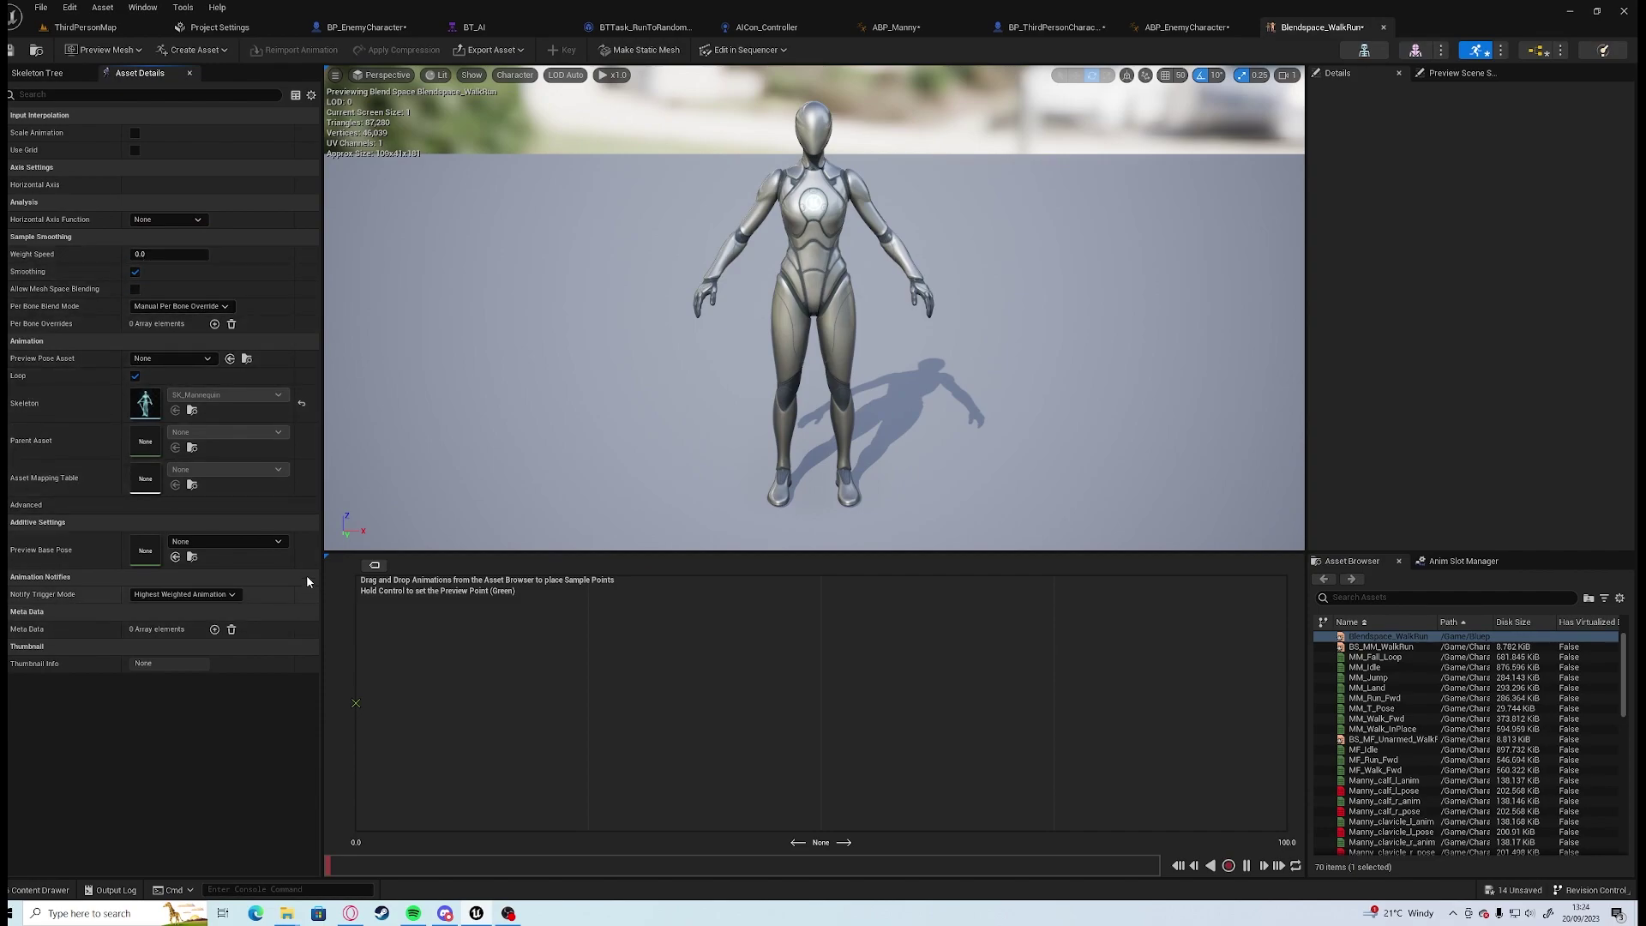
Name the blend space's horizontal axis Speed and set its Maximum Axis Value to 500.
{"action": "left_click", "coordinate": [8, 188]}
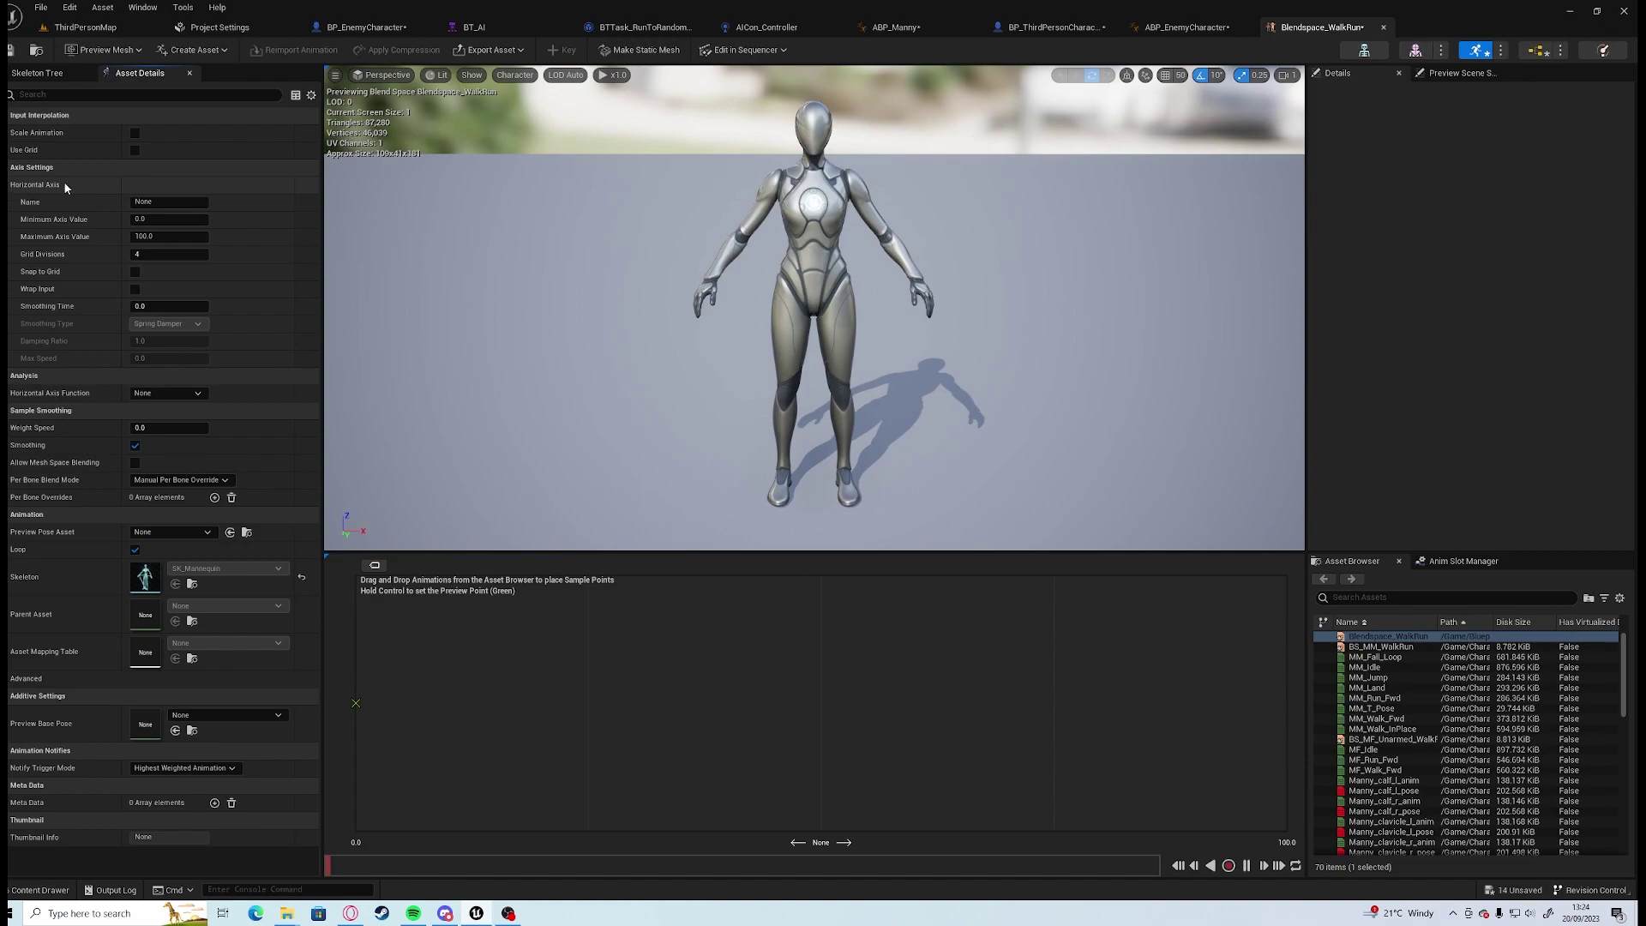
{"action": "left_click", "coordinate": [168, 201]}
{"action": "type", "text": "Sp"}
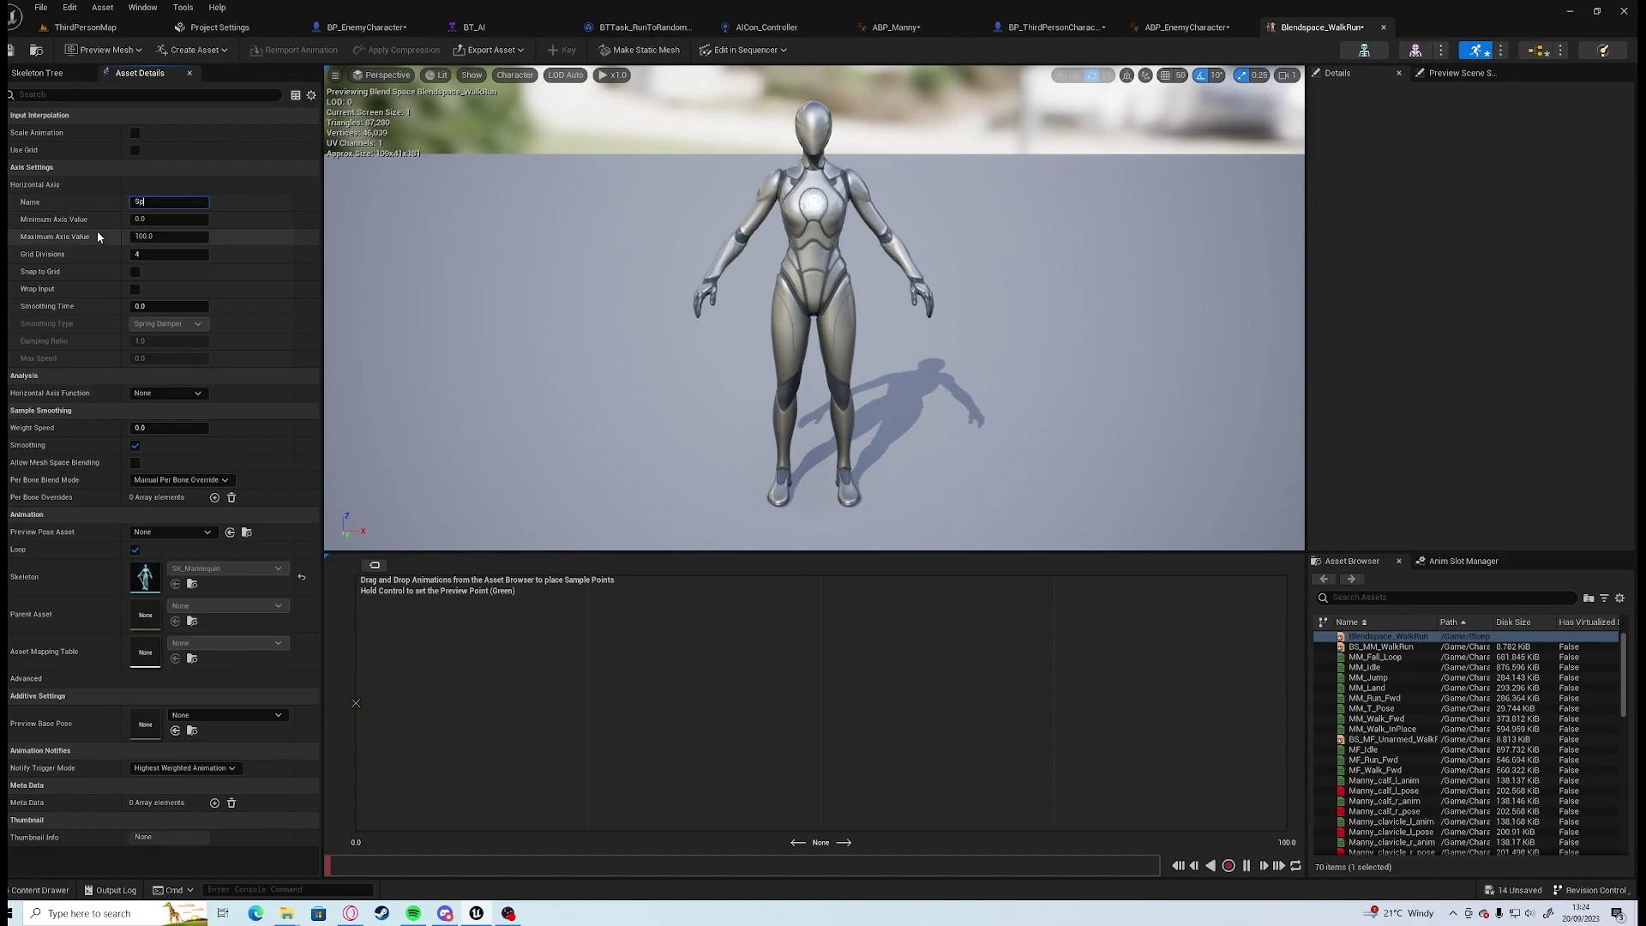
{"action": "type", "text": "eed"}
{"action": "key", "text": "Tab"}
{"action": "key", "text": "Tab"}
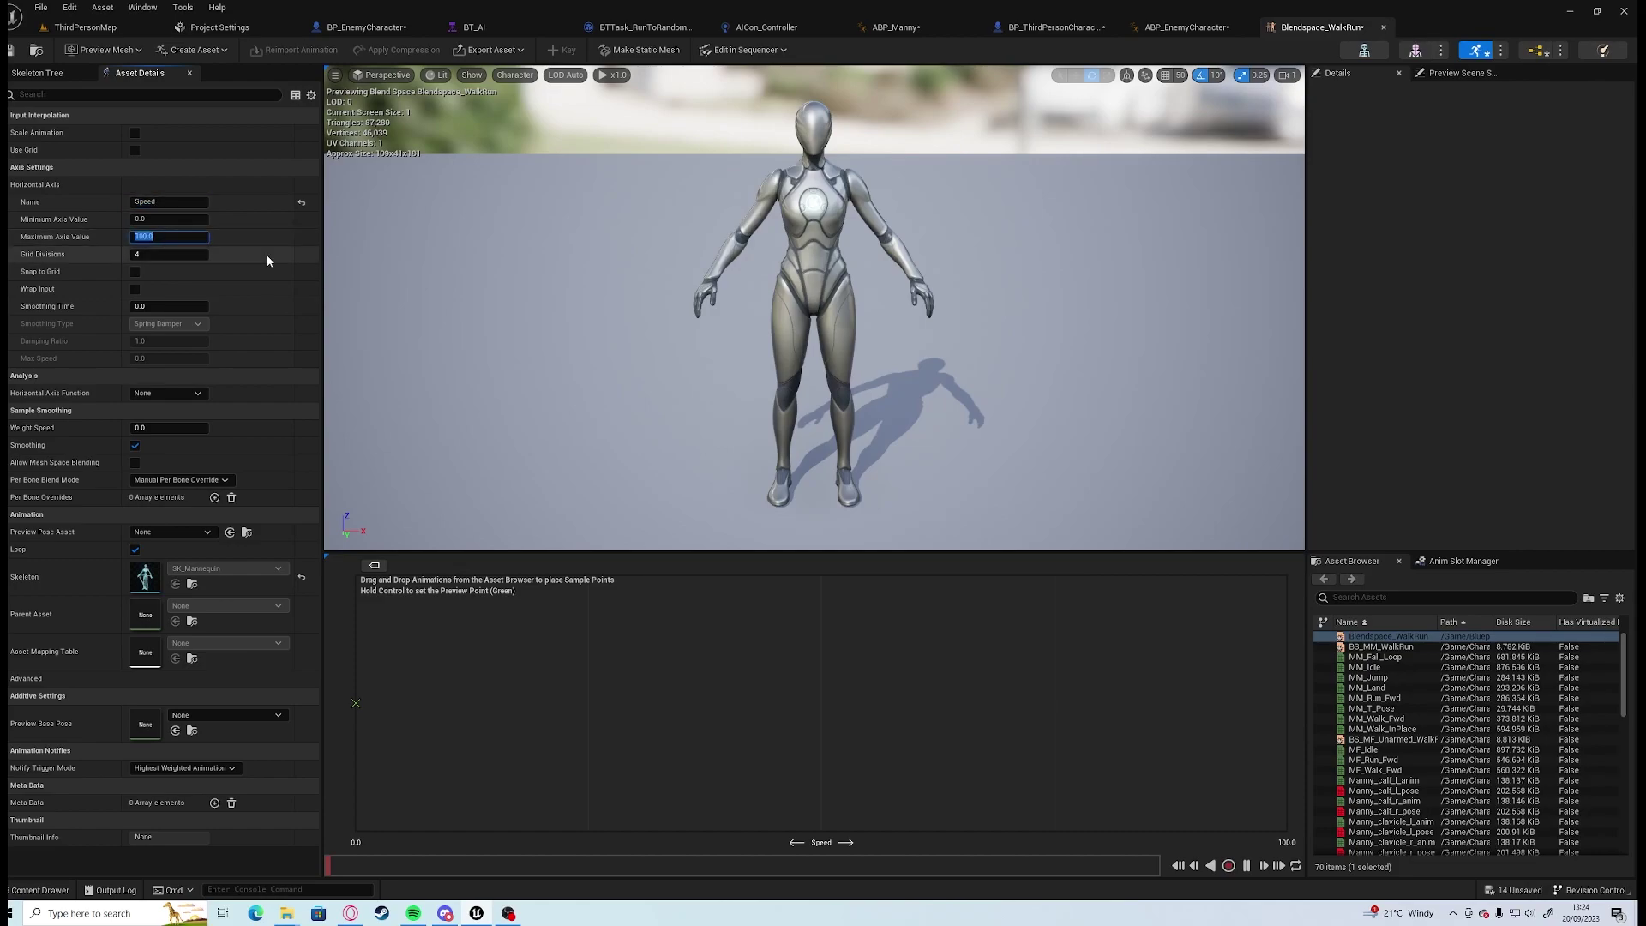
{"action": "type", "text": "500"}
{"action": "key", "text": "Return"}
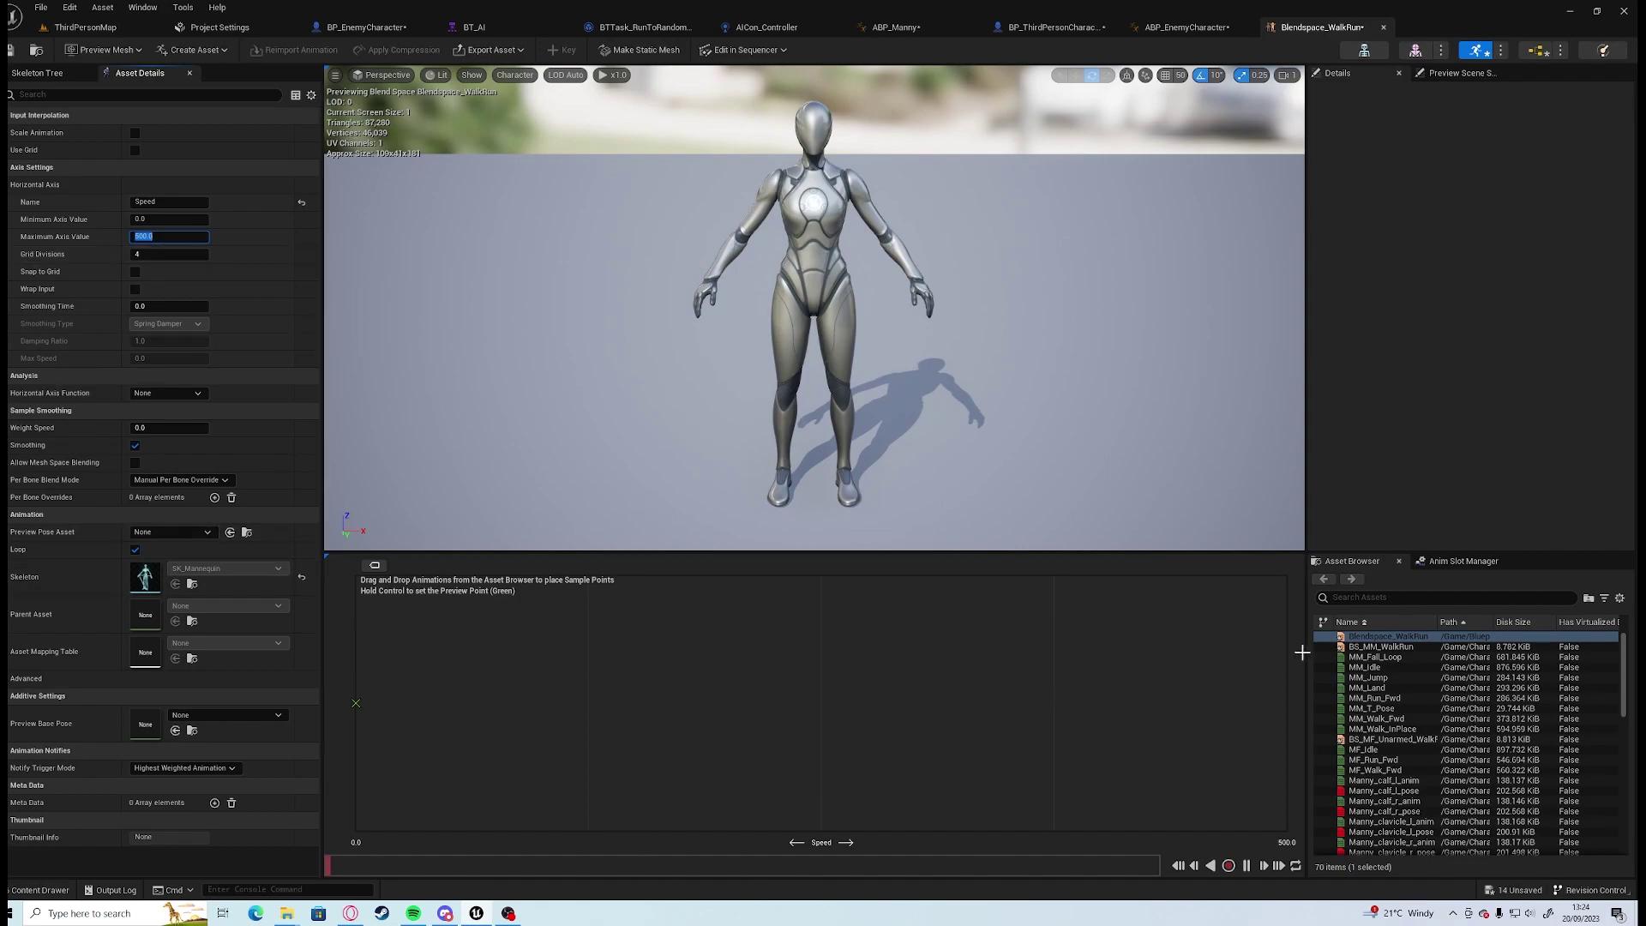
Place MM_Idle at speed 0, MM_Walk_Fwd at 225 and MM_Run_Fwd at 500 on the blend space's Speed axis.
{"action": "left_click_drag", "start_coordinate": [1400, 667], "coordinate": [412, 770]}
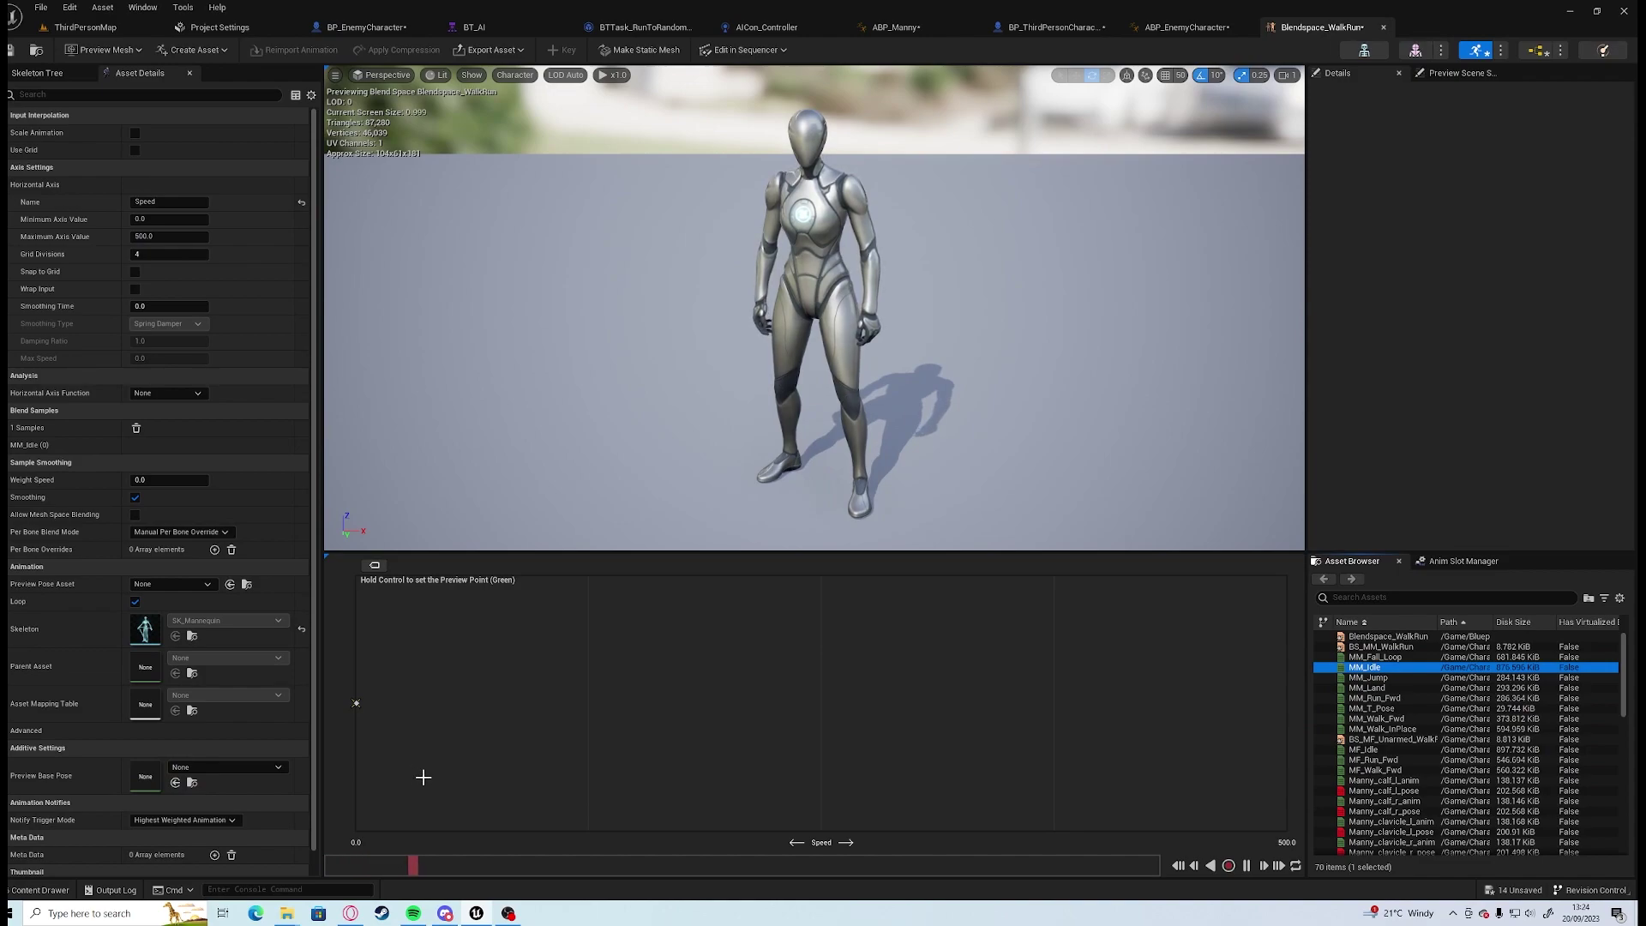
{"action": "left_click_drag", "start_coordinate": [1402, 717], "coordinate": [762, 708]}
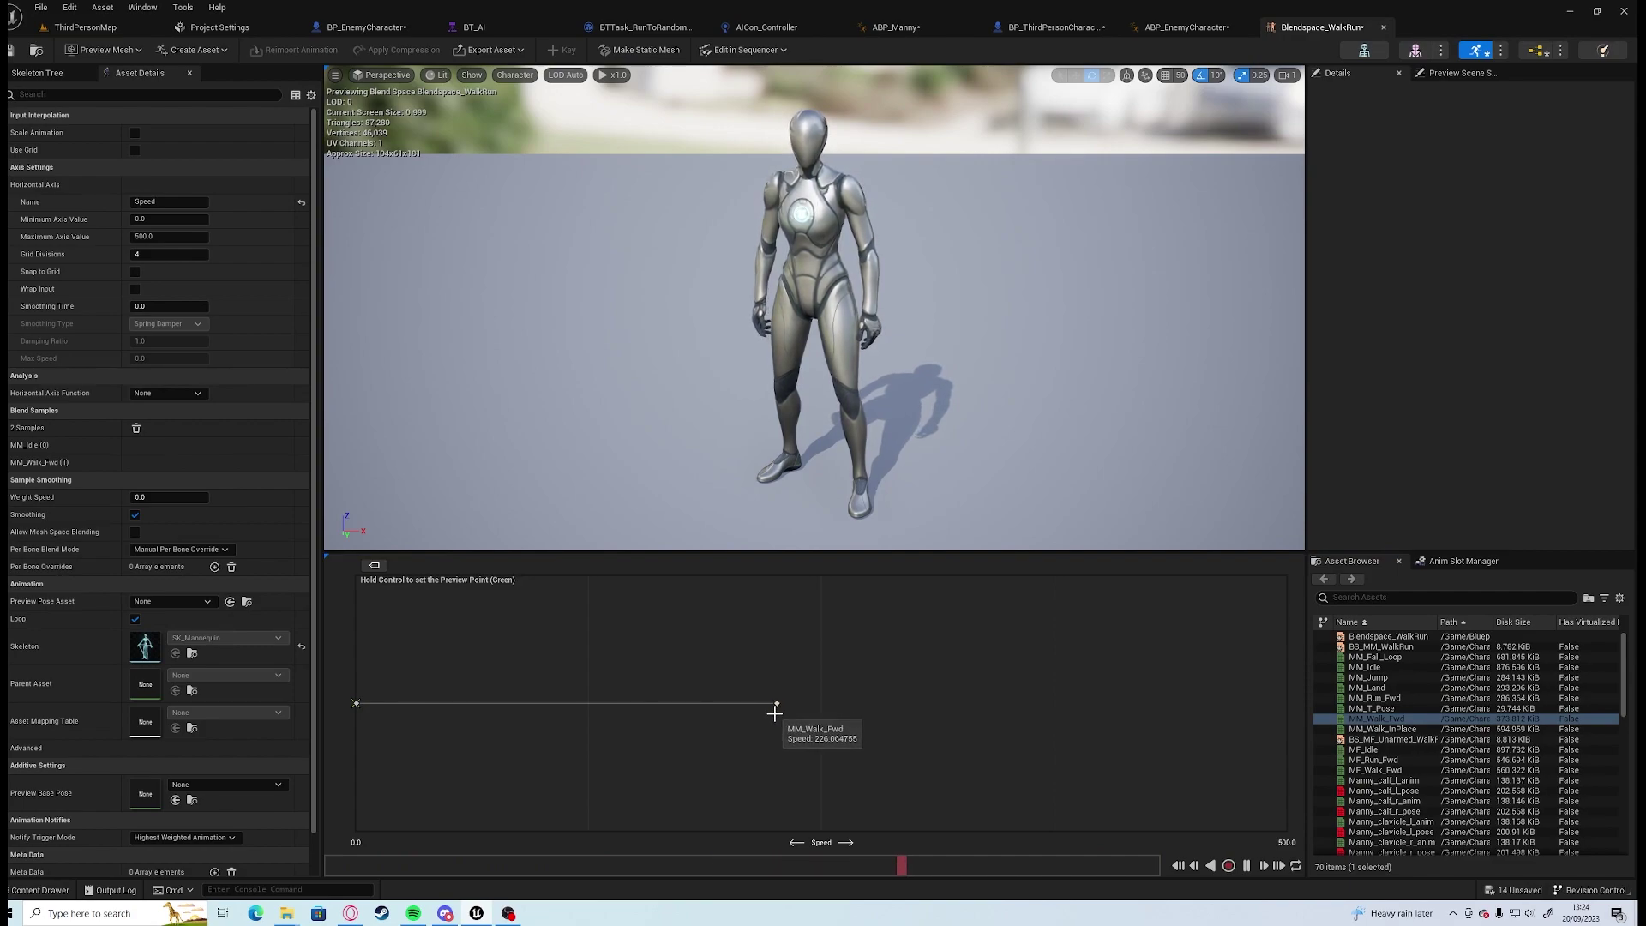
{"action": "left_click_drag", "start_coordinate": [770, 712], "coordinate": [773, 706]}
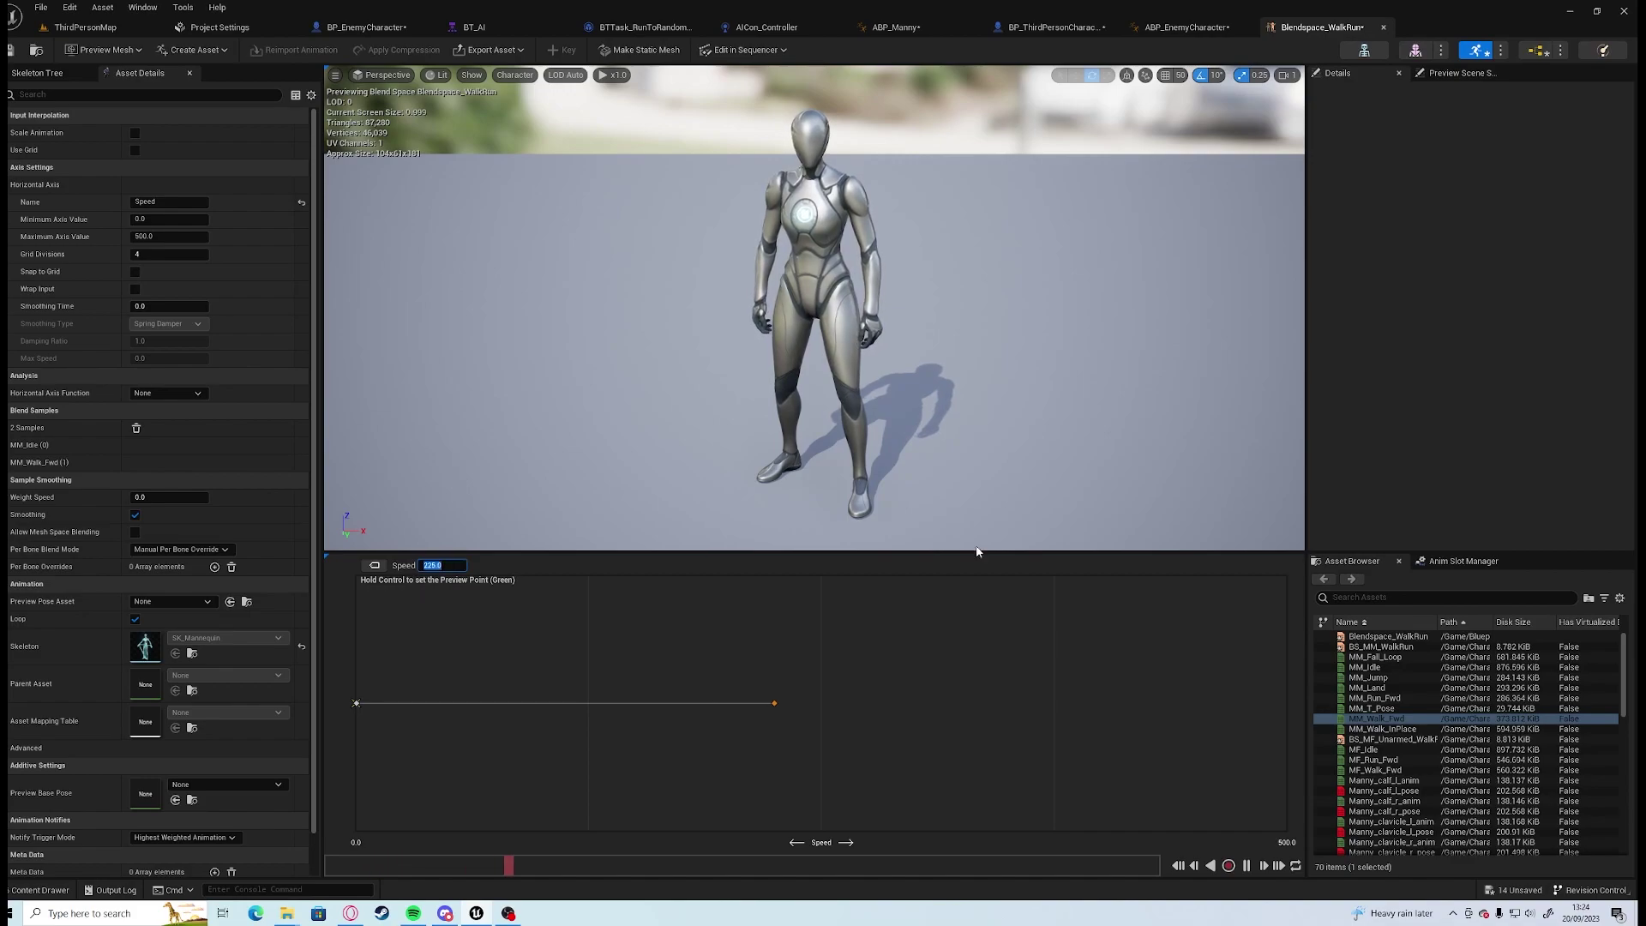
{"action": "left_click_drag", "start_coordinate": [1374, 698], "coordinate": [1294, 711]}
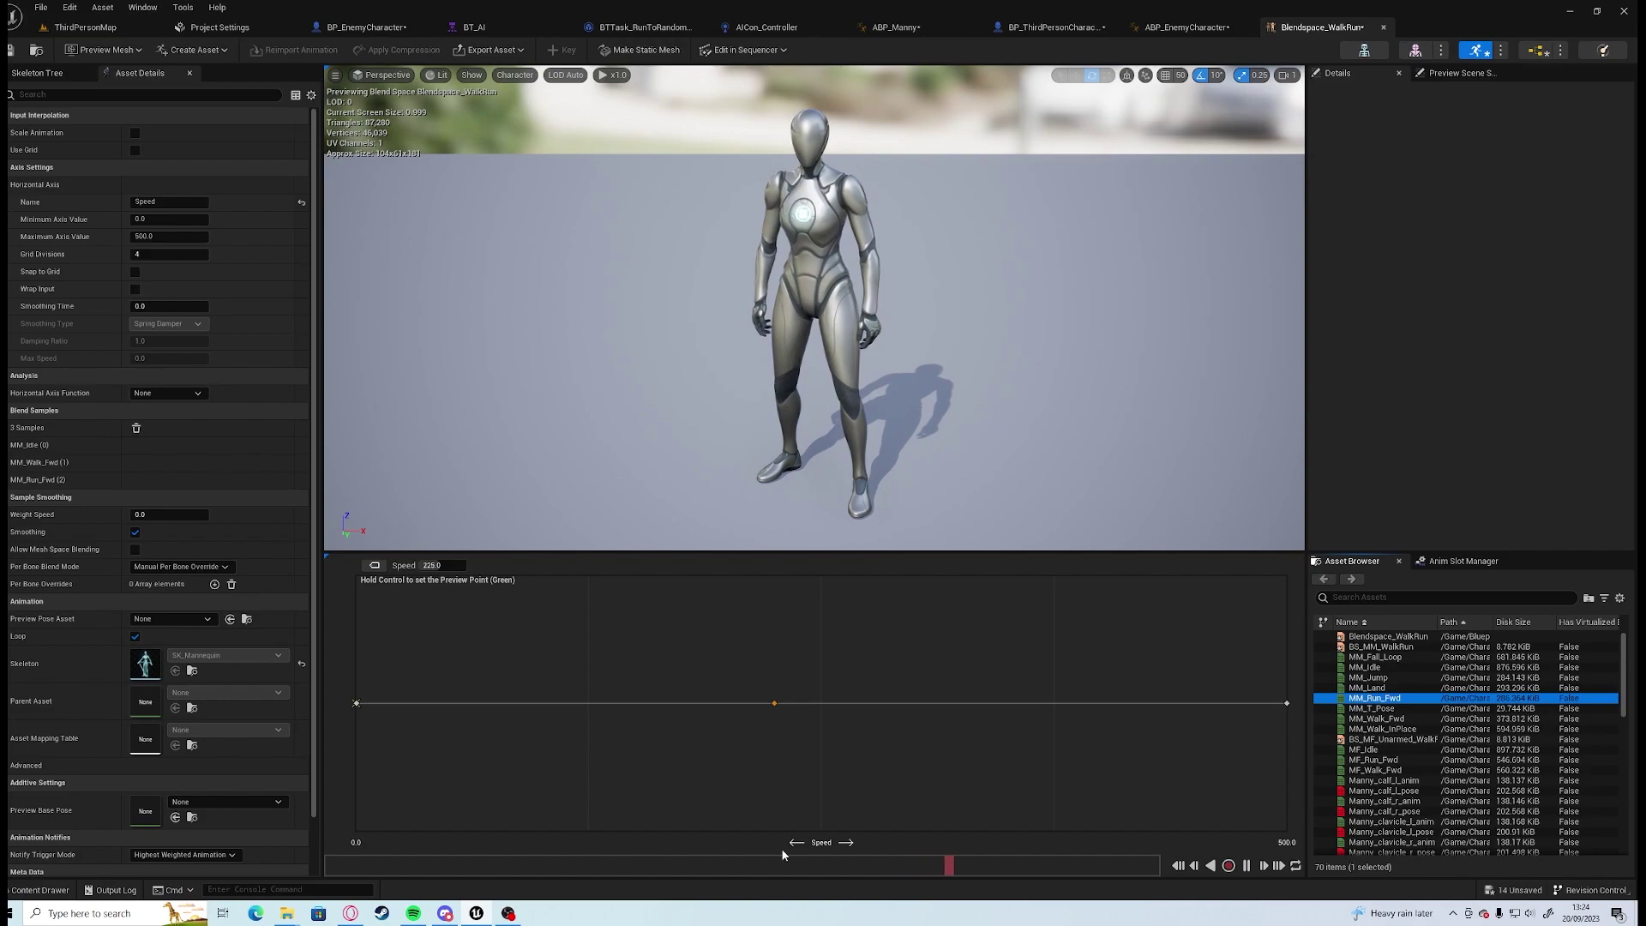
Preview the idle-to-run blend along the Speed axis, and close the blend space to return to ABP_EnemyCharacter's AnimGraph.
{"action": "right_click", "coordinate": [370, 696]}
{"action": "left_click", "coordinate": [411, 673]}
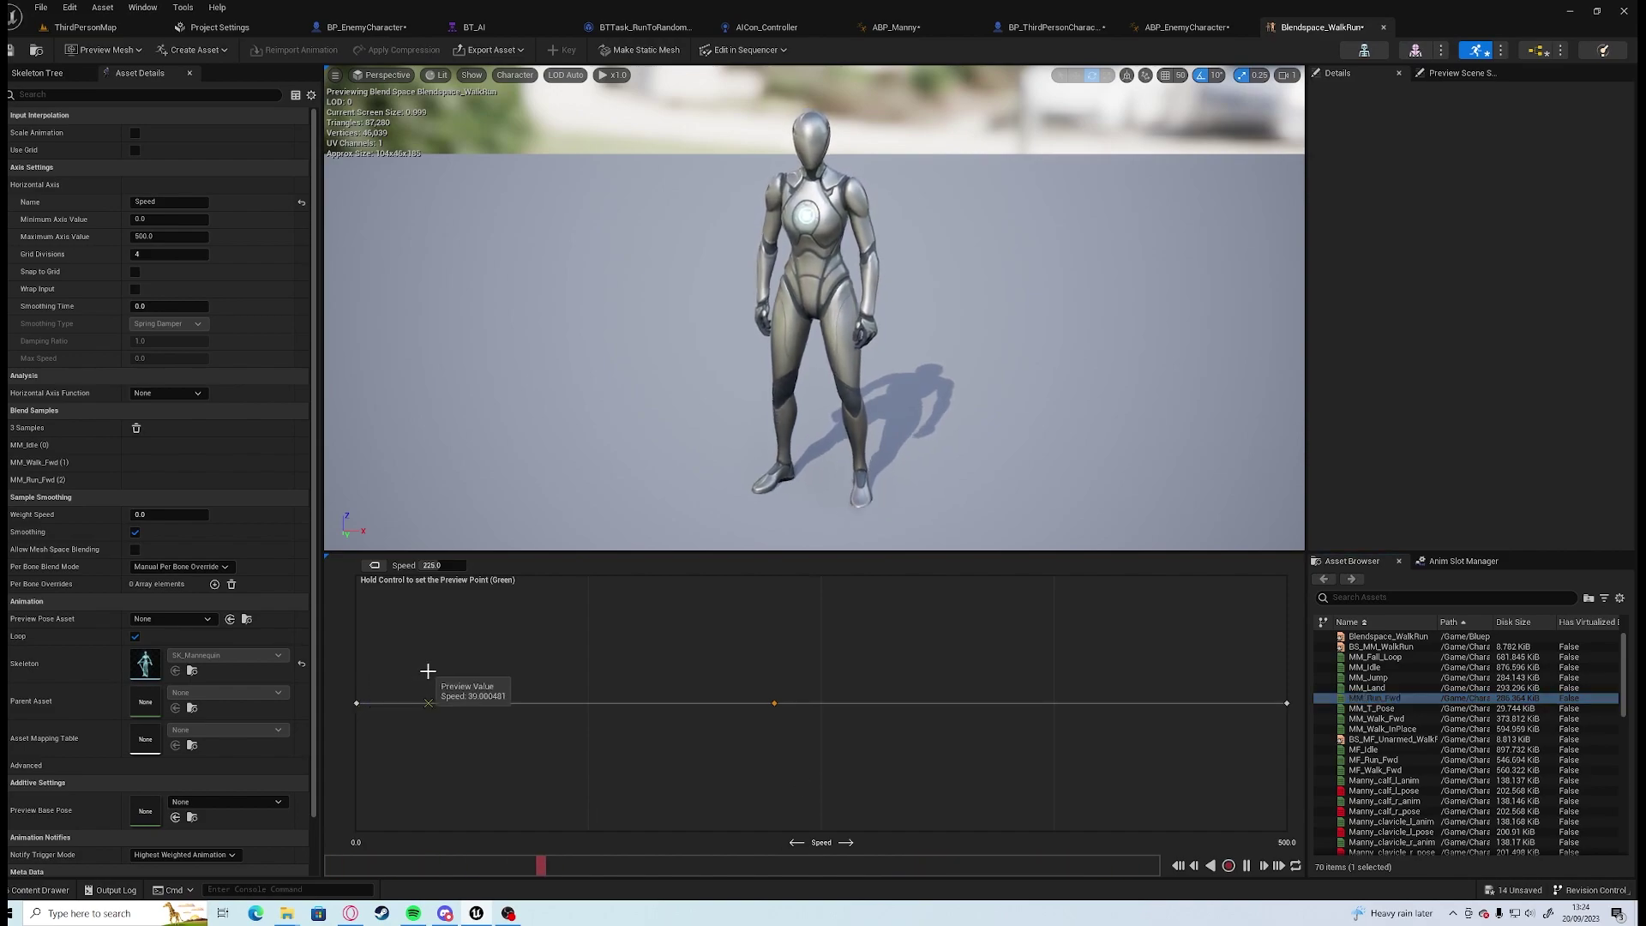
{"action": "left_click", "coordinate": [434, 676]}
{"action": "key", "text": "ctrl"}
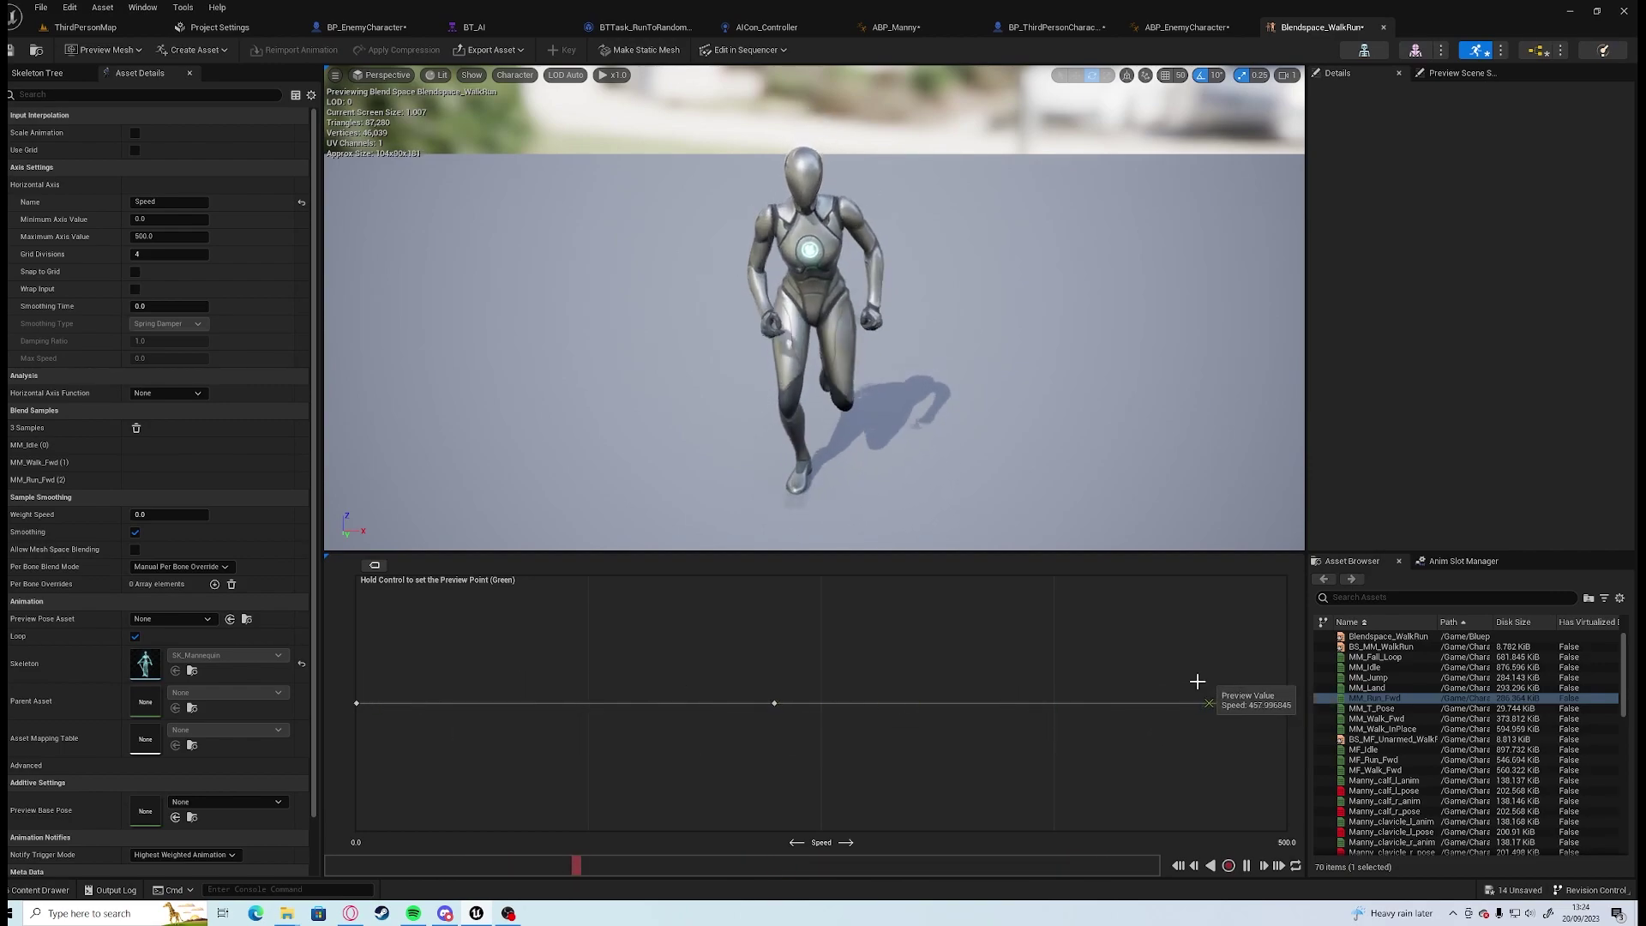
{"action": "left_click", "coordinate": [1383, 26]}
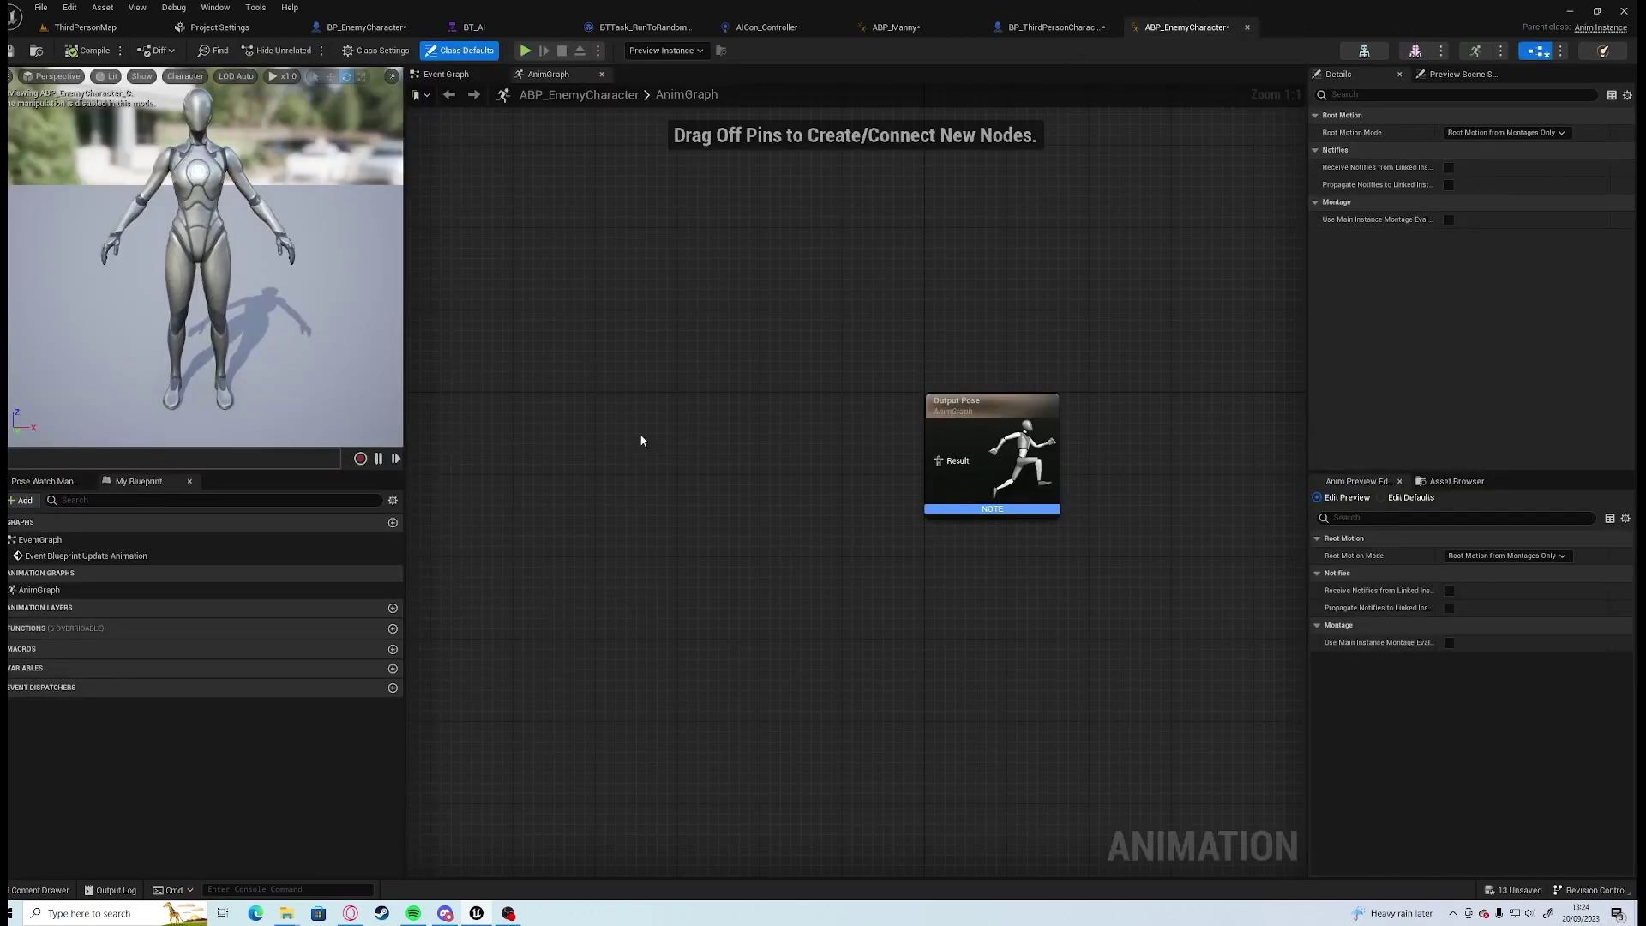
{"action": "right_click_drag", "start_coordinate": [799, 609], "coordinate": [780, 591]}
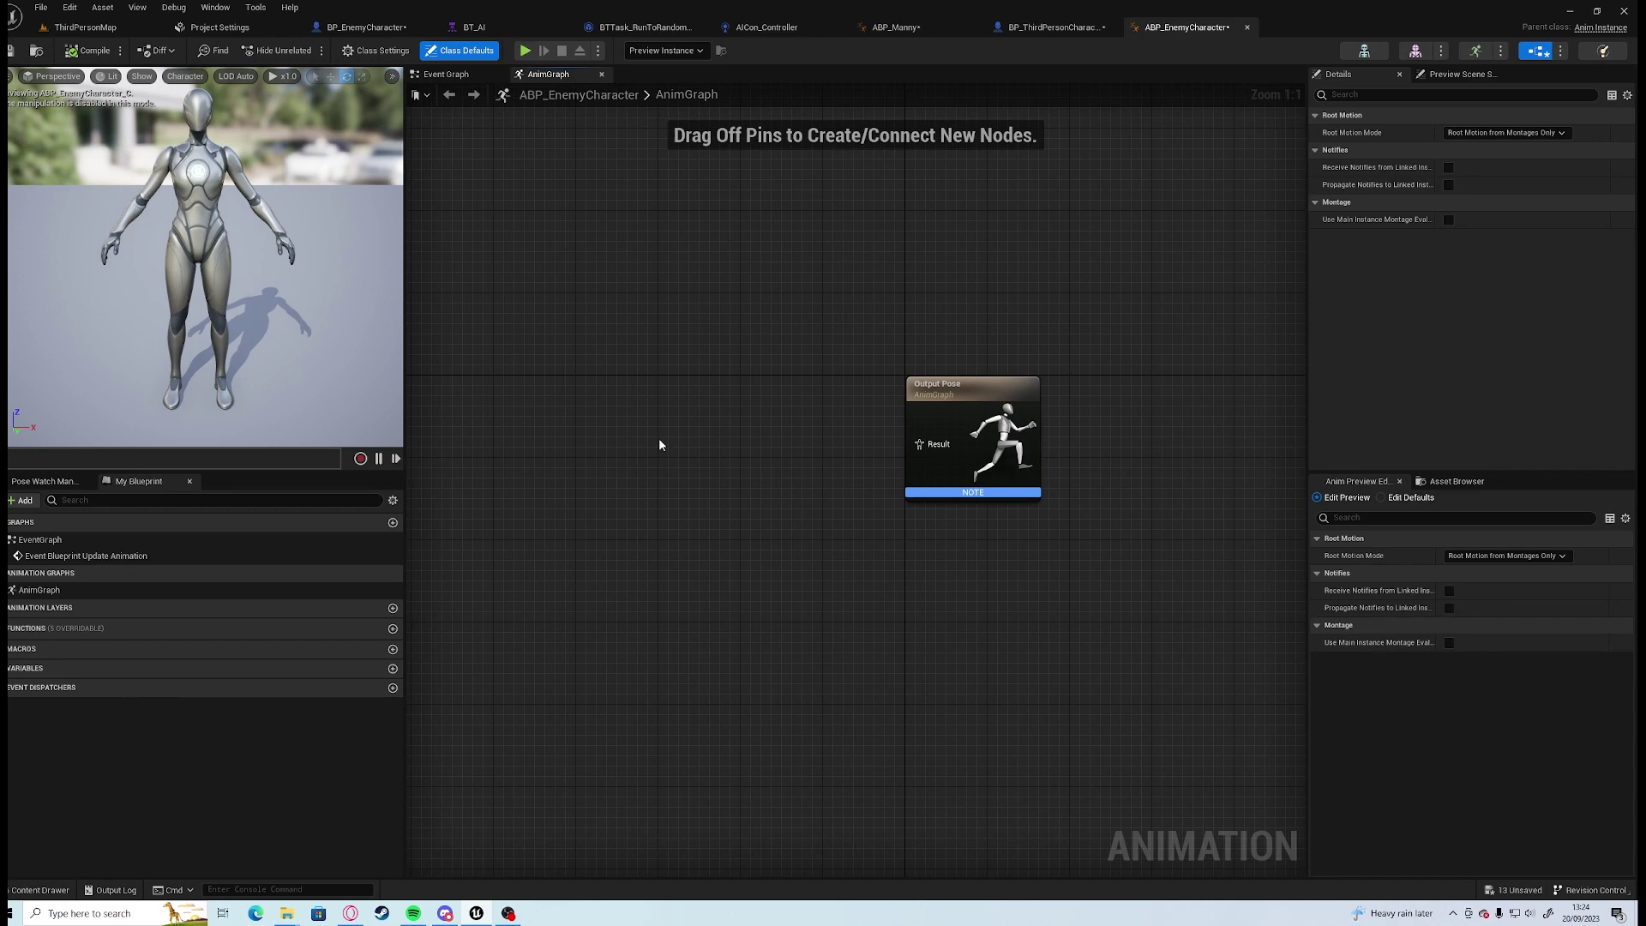
Add the Blendspace_WalkRun blend space to the AnimGraph and connect its pose to the Output Pose result.
{"action": "right_click_drag", "start_coordinate": [659, 444], "coordinate": [813, 495]}
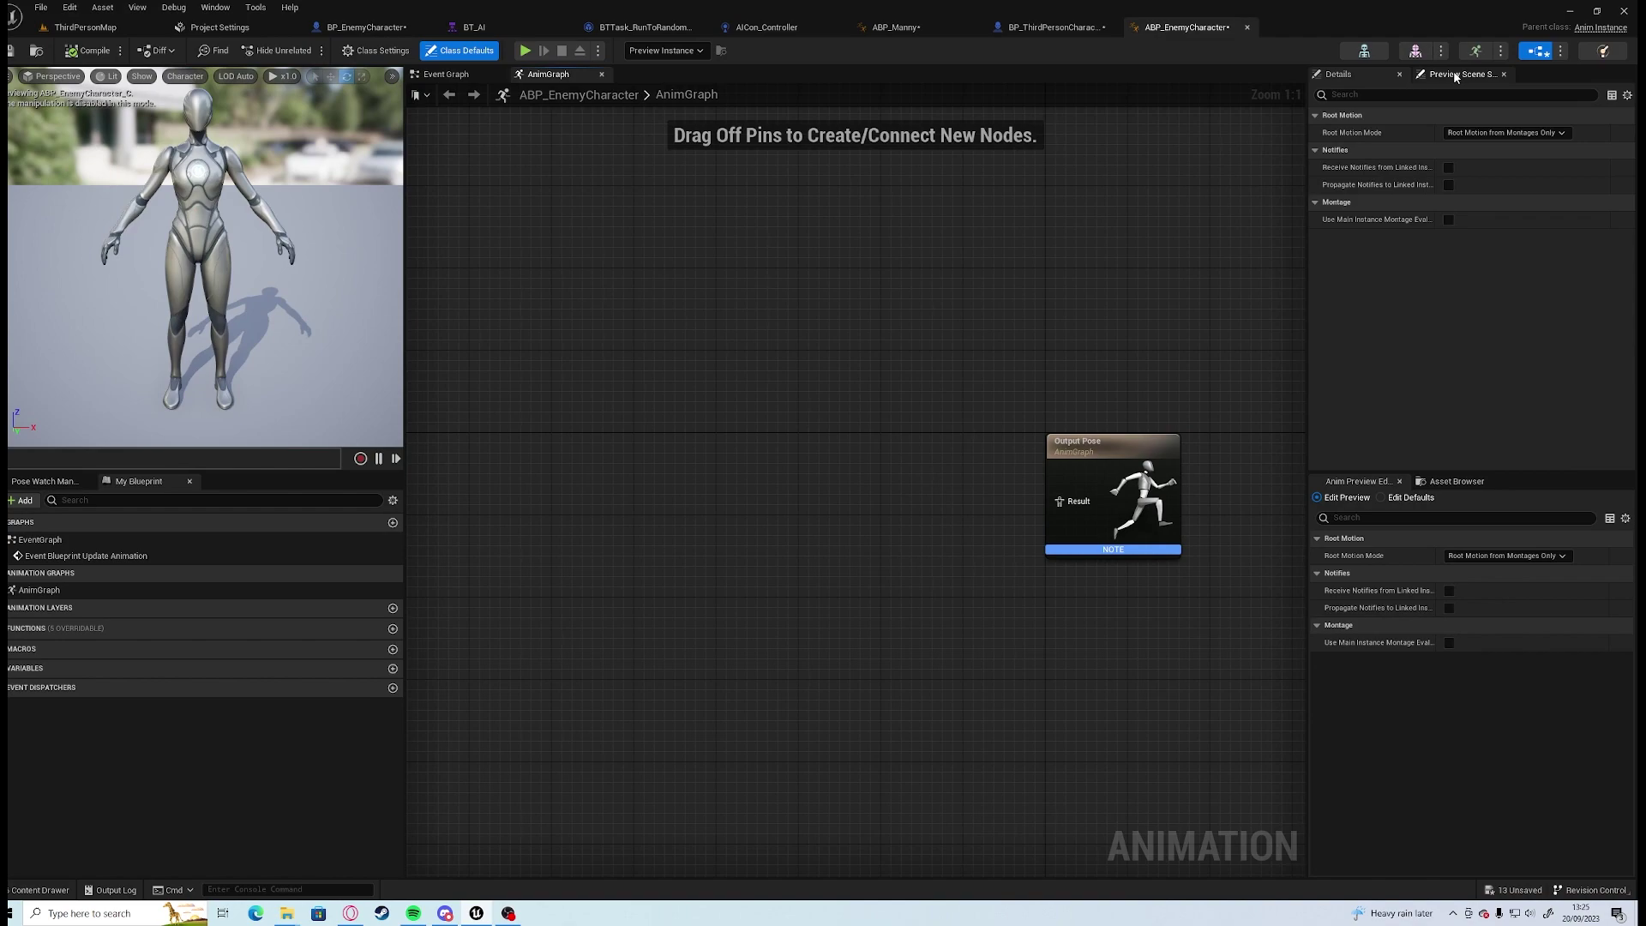
{"action": "right_click", "coordinate": [655, 512]}
{"action": "key", "text": "Escape"}
{"action": "key", "text": "ctrl+space"}
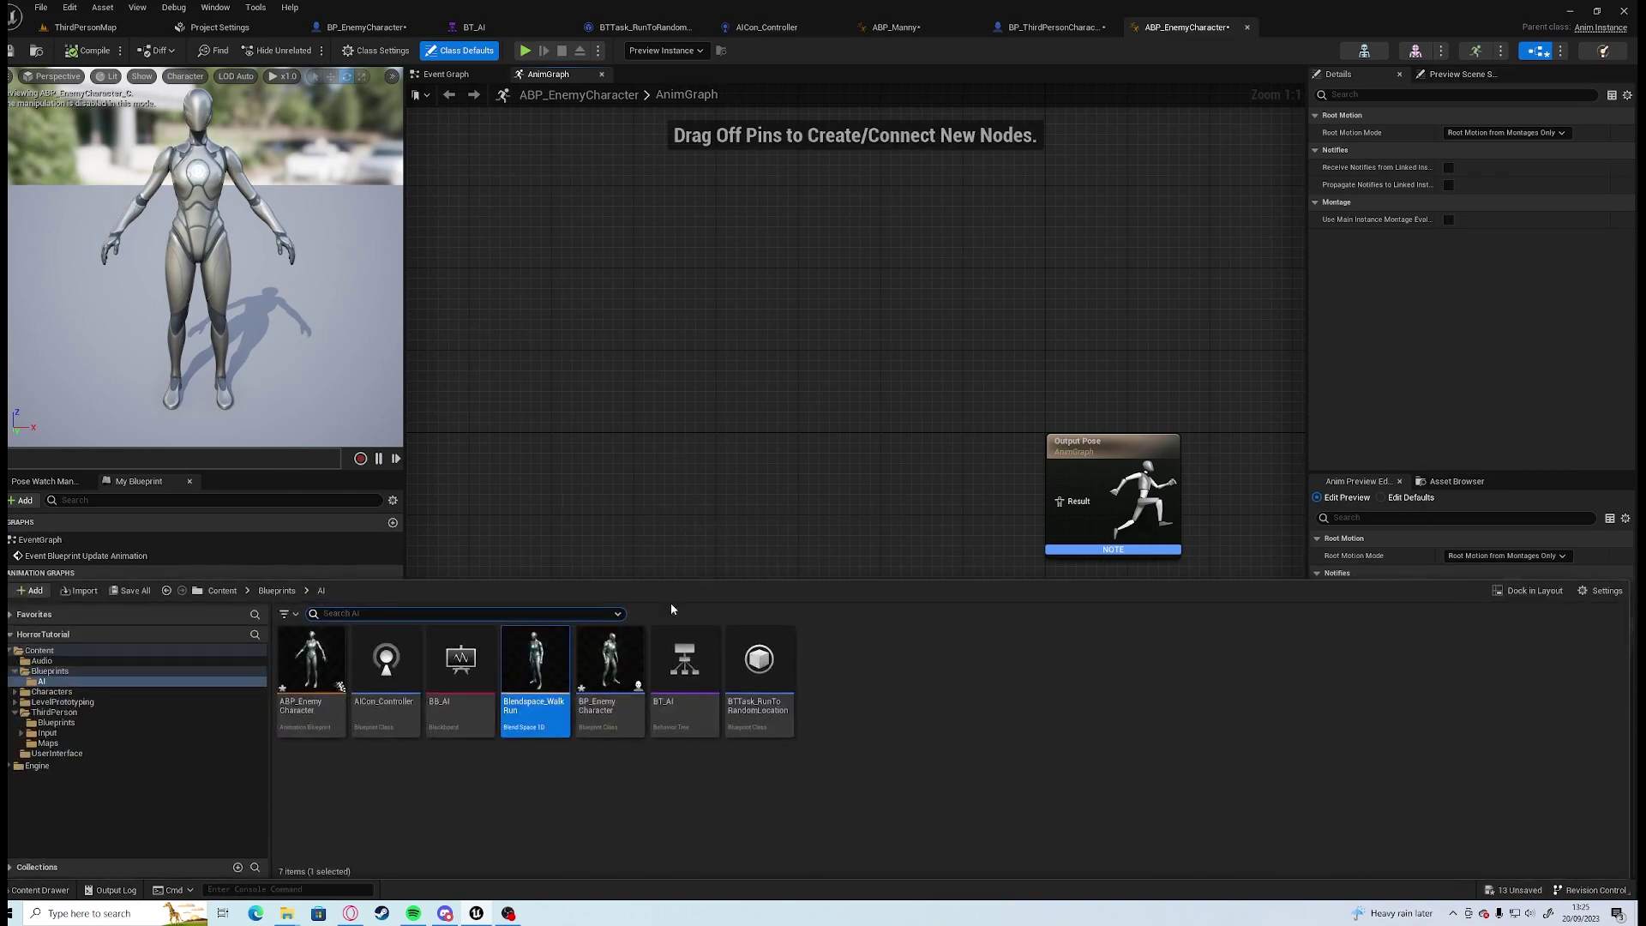
{"action": "left_click_drag", "start_coordinate": [535, 673], "coordinate": [1059, 501]}
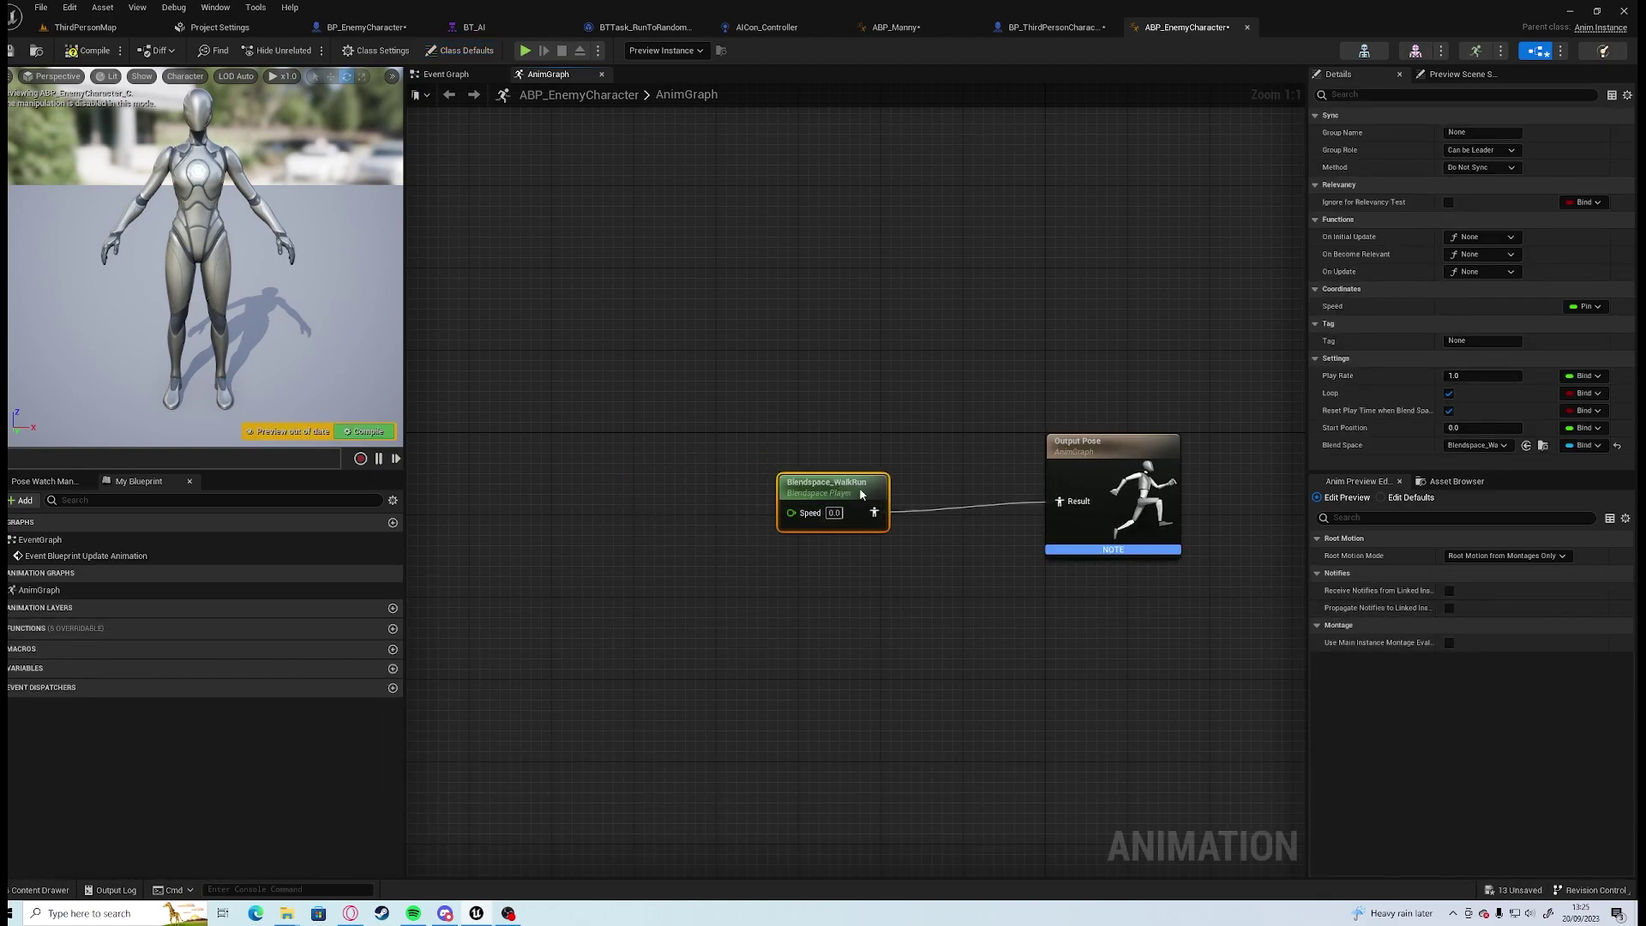
{"action": "left_click_drag", "start_coordinate": [861, 494], "coordinate": [934, 485]}
{"action": "left_click", "coordinate": [811, 502]}
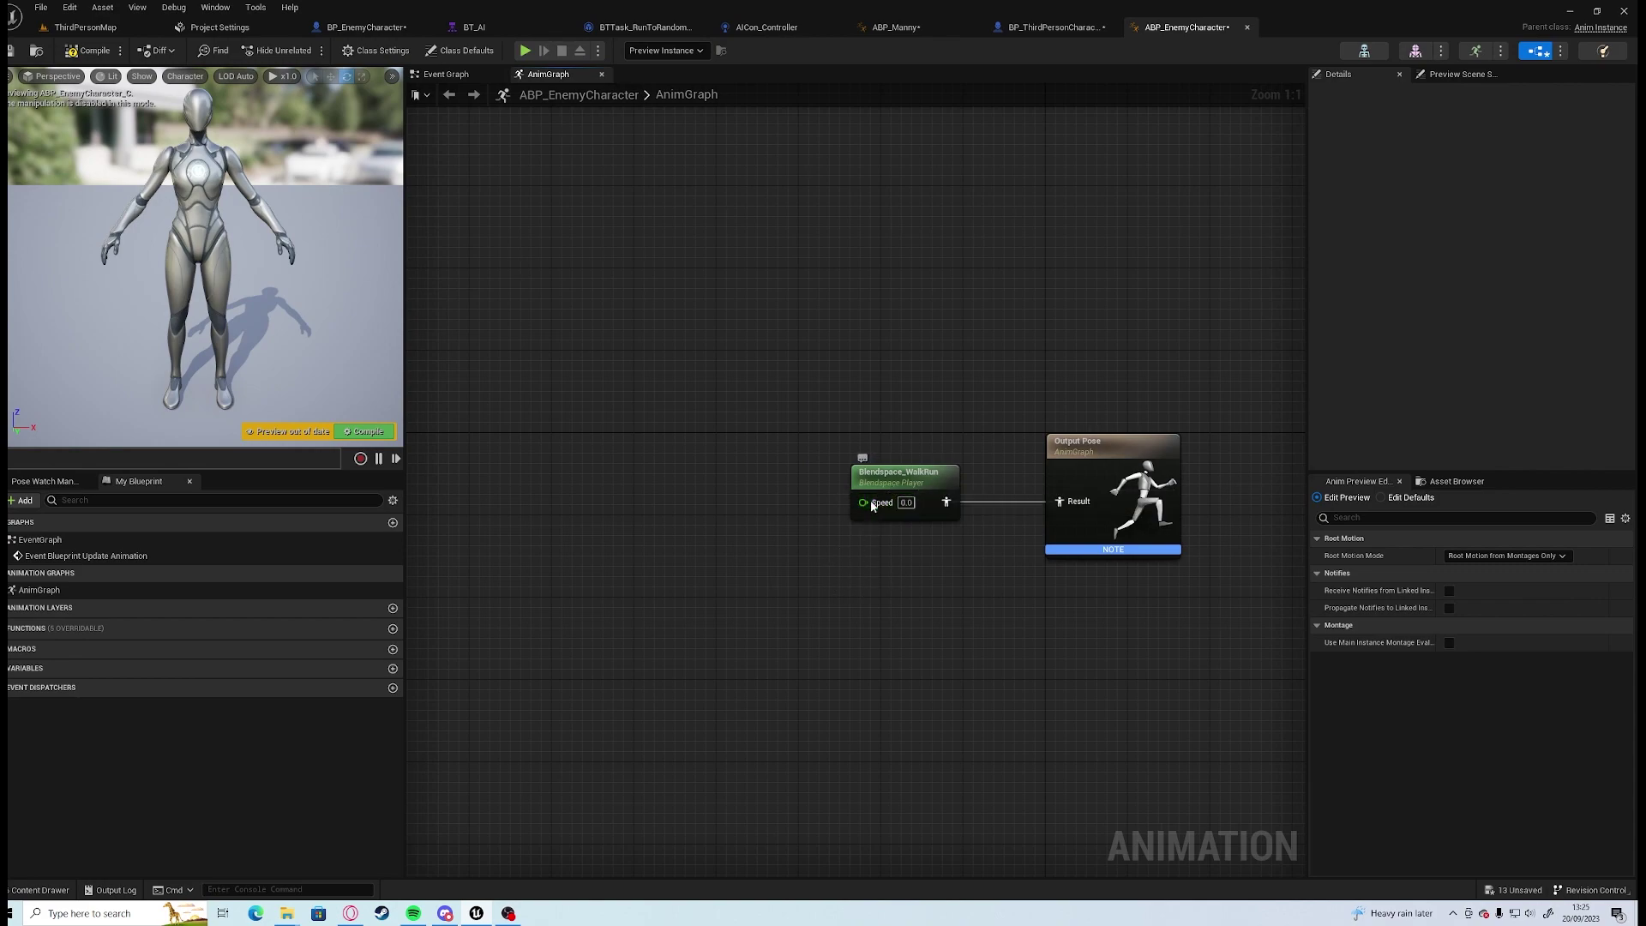
Promote the blend space player's Speed input to a variable named Speed and compile the animation blueprint.
{"action": "right_click", "coordinate": [873, 505]}
{"action": "left_click", "coordinate": [921, 527]}
{"action": "left_click", "coordinate": [754, 502]}
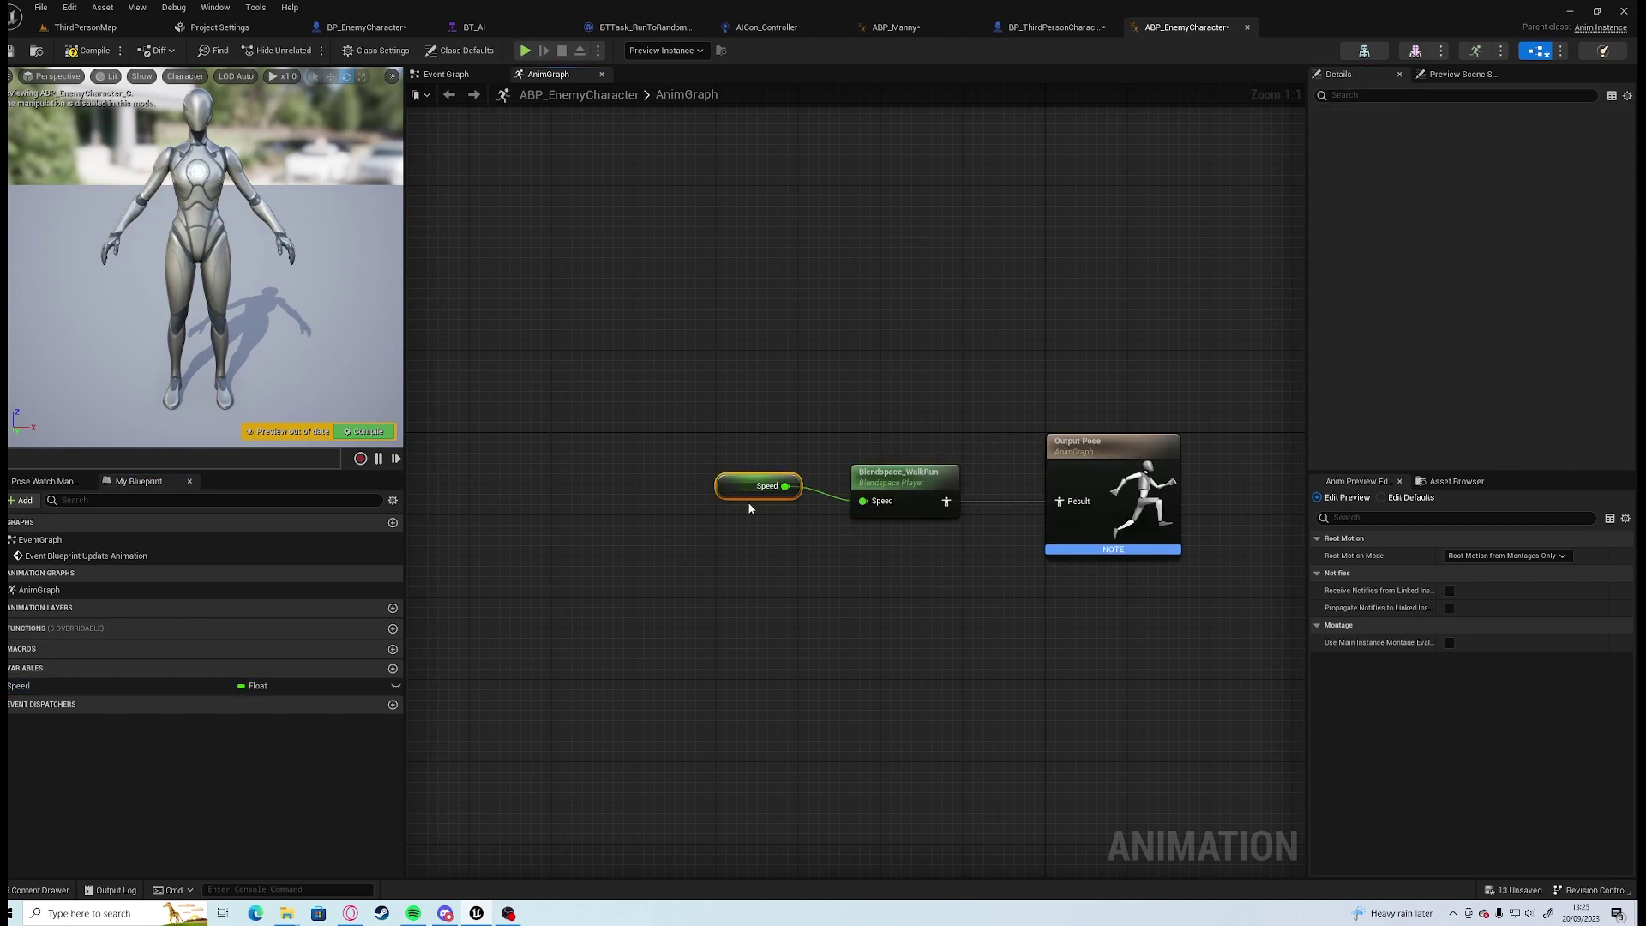
{"action": "left_click", "coordinate": [90, 57]}
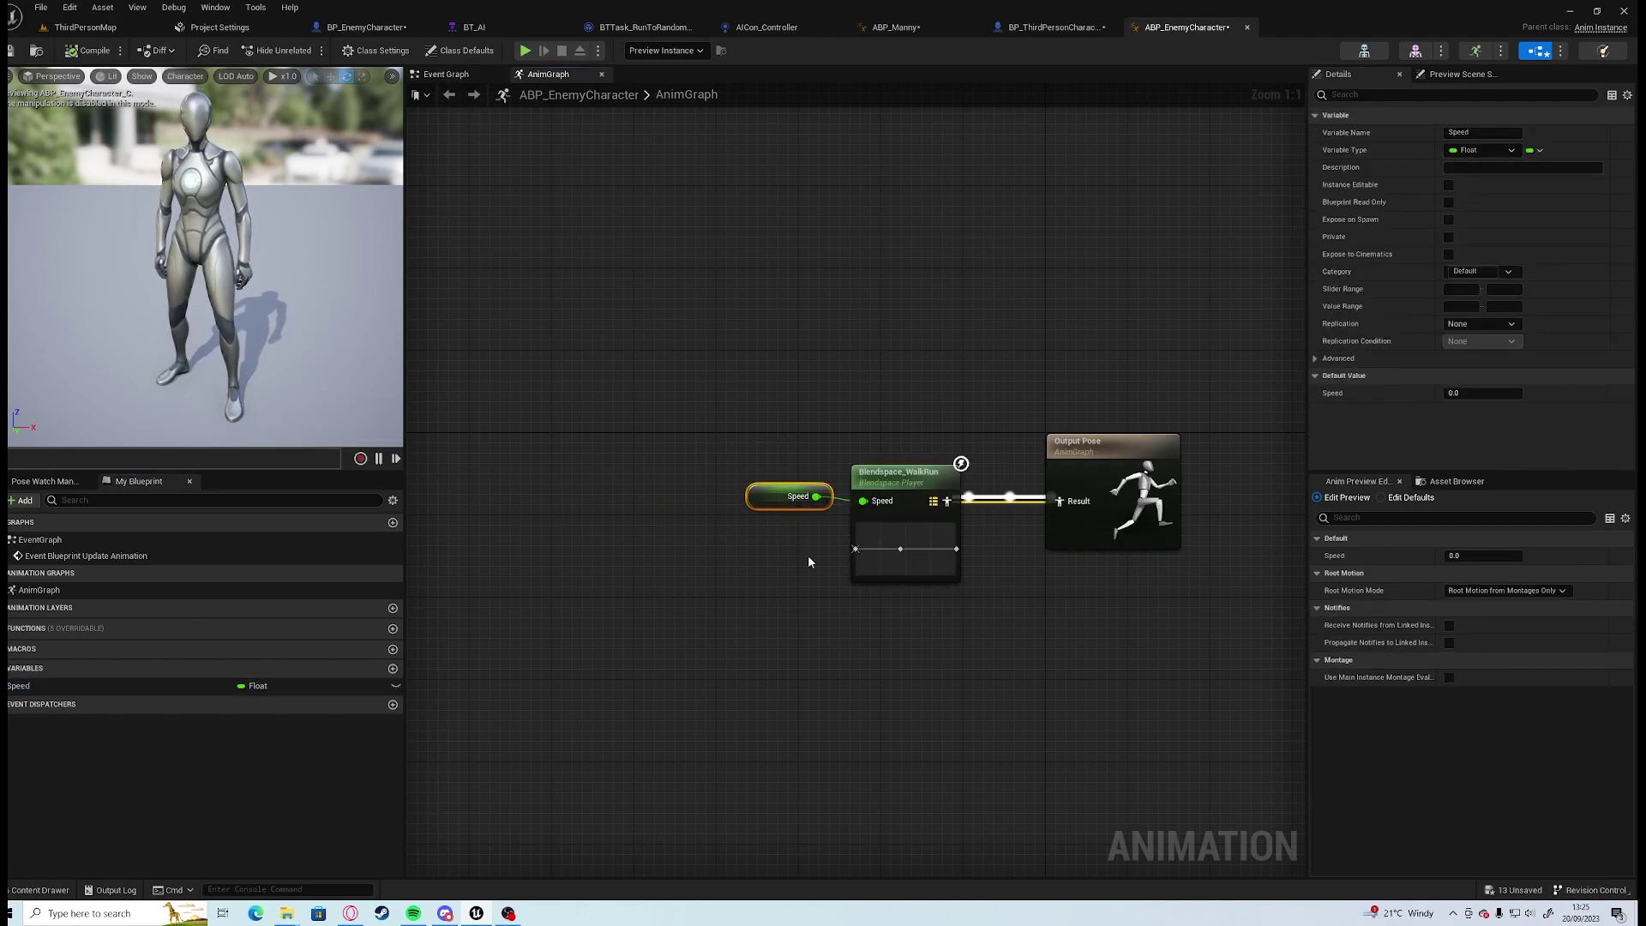
In the Event Graph, cast Try Get Pawn Owner to BP_EnemyCharacter and run the cast from Event Blueprint Update Animation.
{"action": "left_click", "coordinate": [461, 77]}
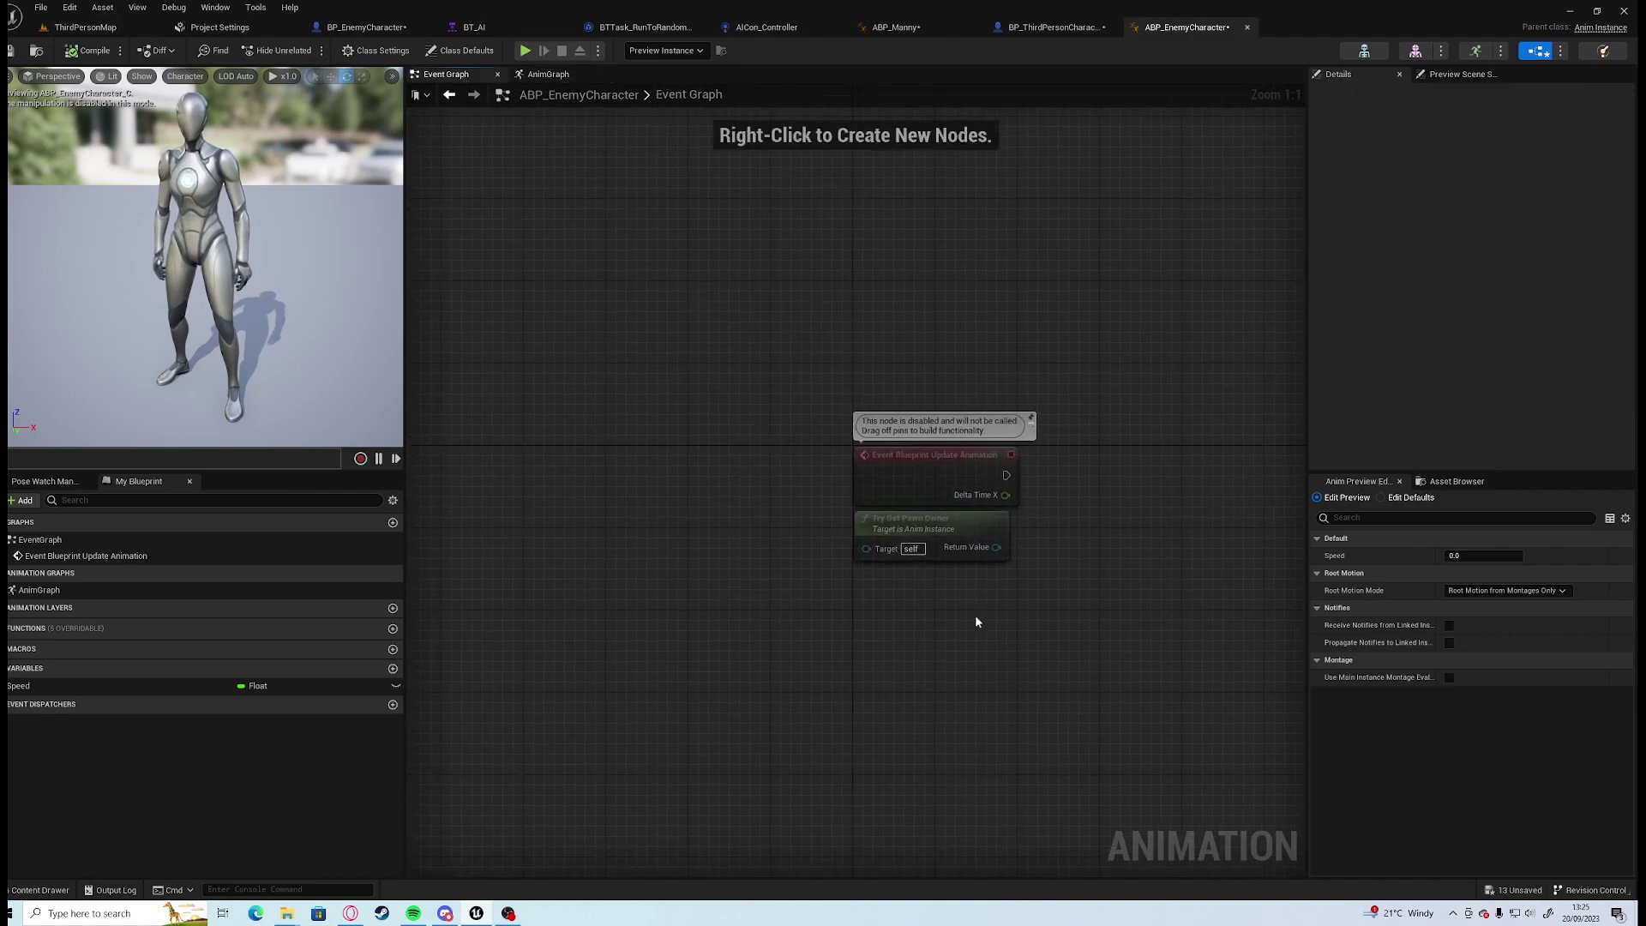
{"action": "right_click_drag", "start_coordinate": [974, 615], "coordinate": [738, 577]}
{"action": "left_click_drag", "start_coordinate": [727, 485], "coordinate": [825, 554]}
{"action": "type", "text": "castto"}
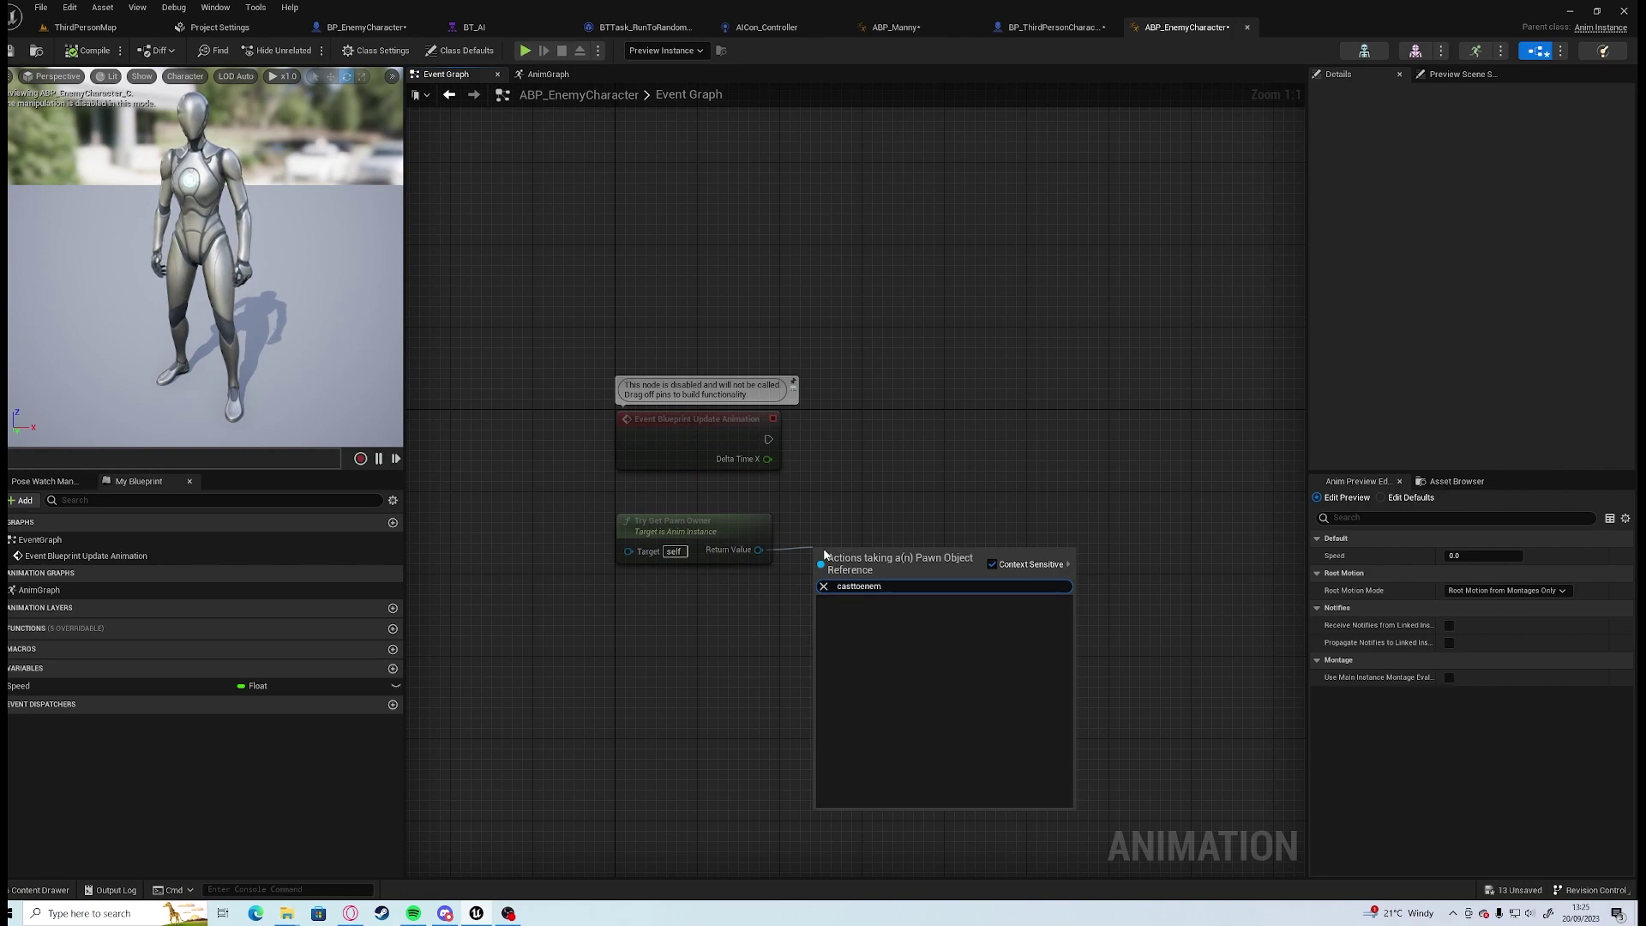
{"action": "type", "text": "bp_"}
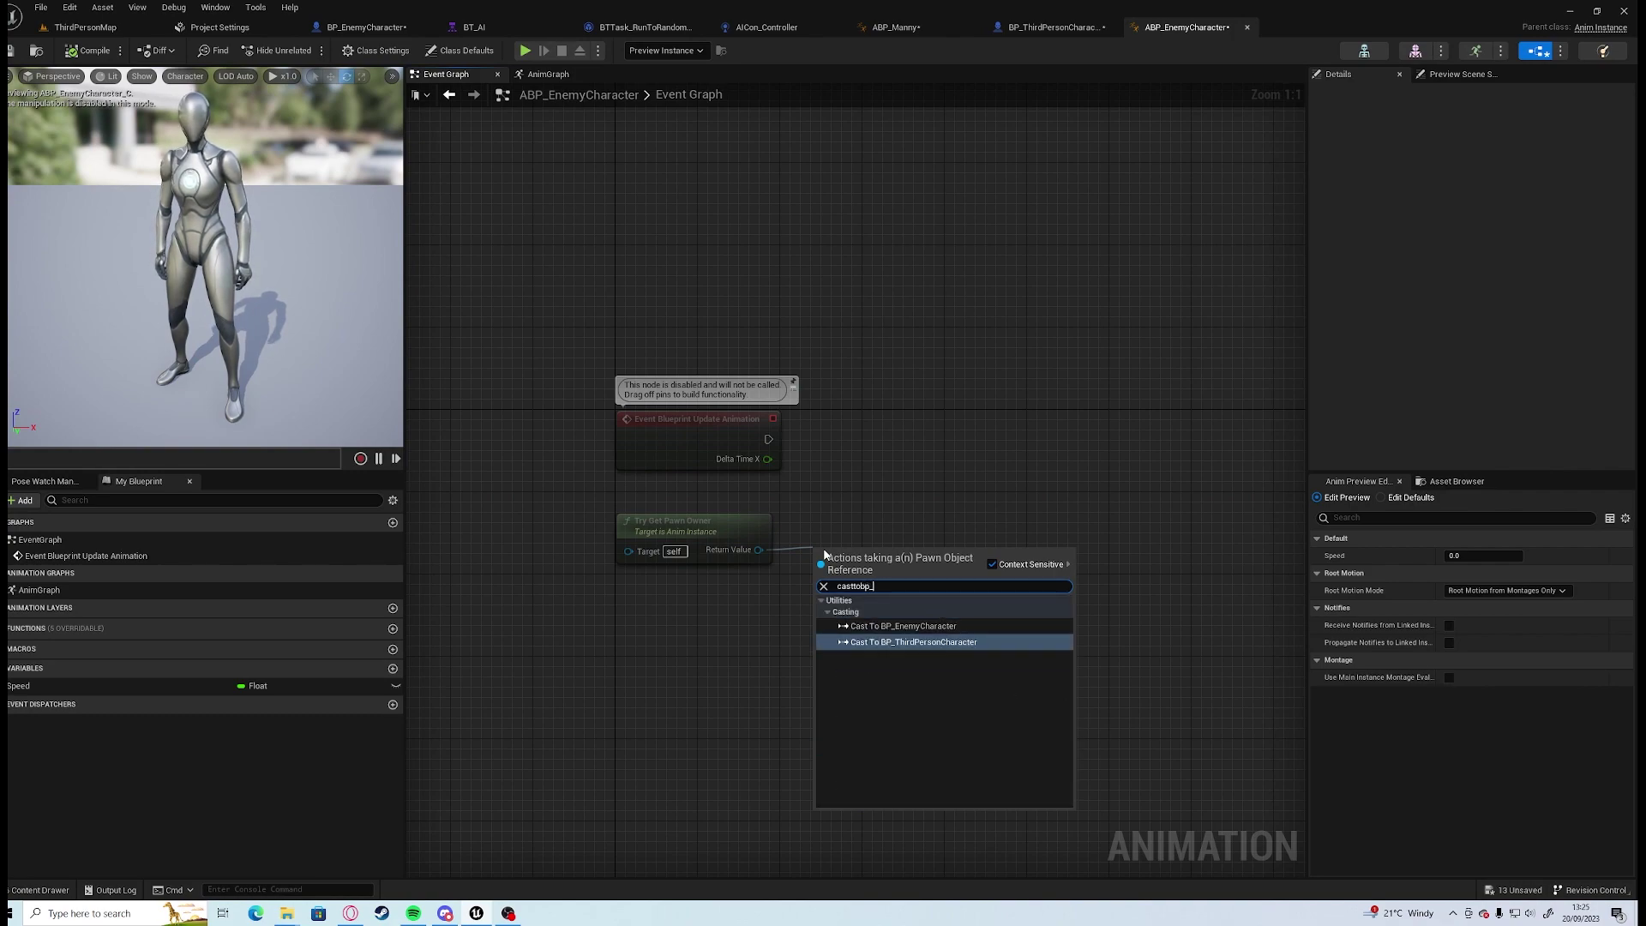
{"action": "key", "text": "Up"}
{"action": "key", "text": "Return"}
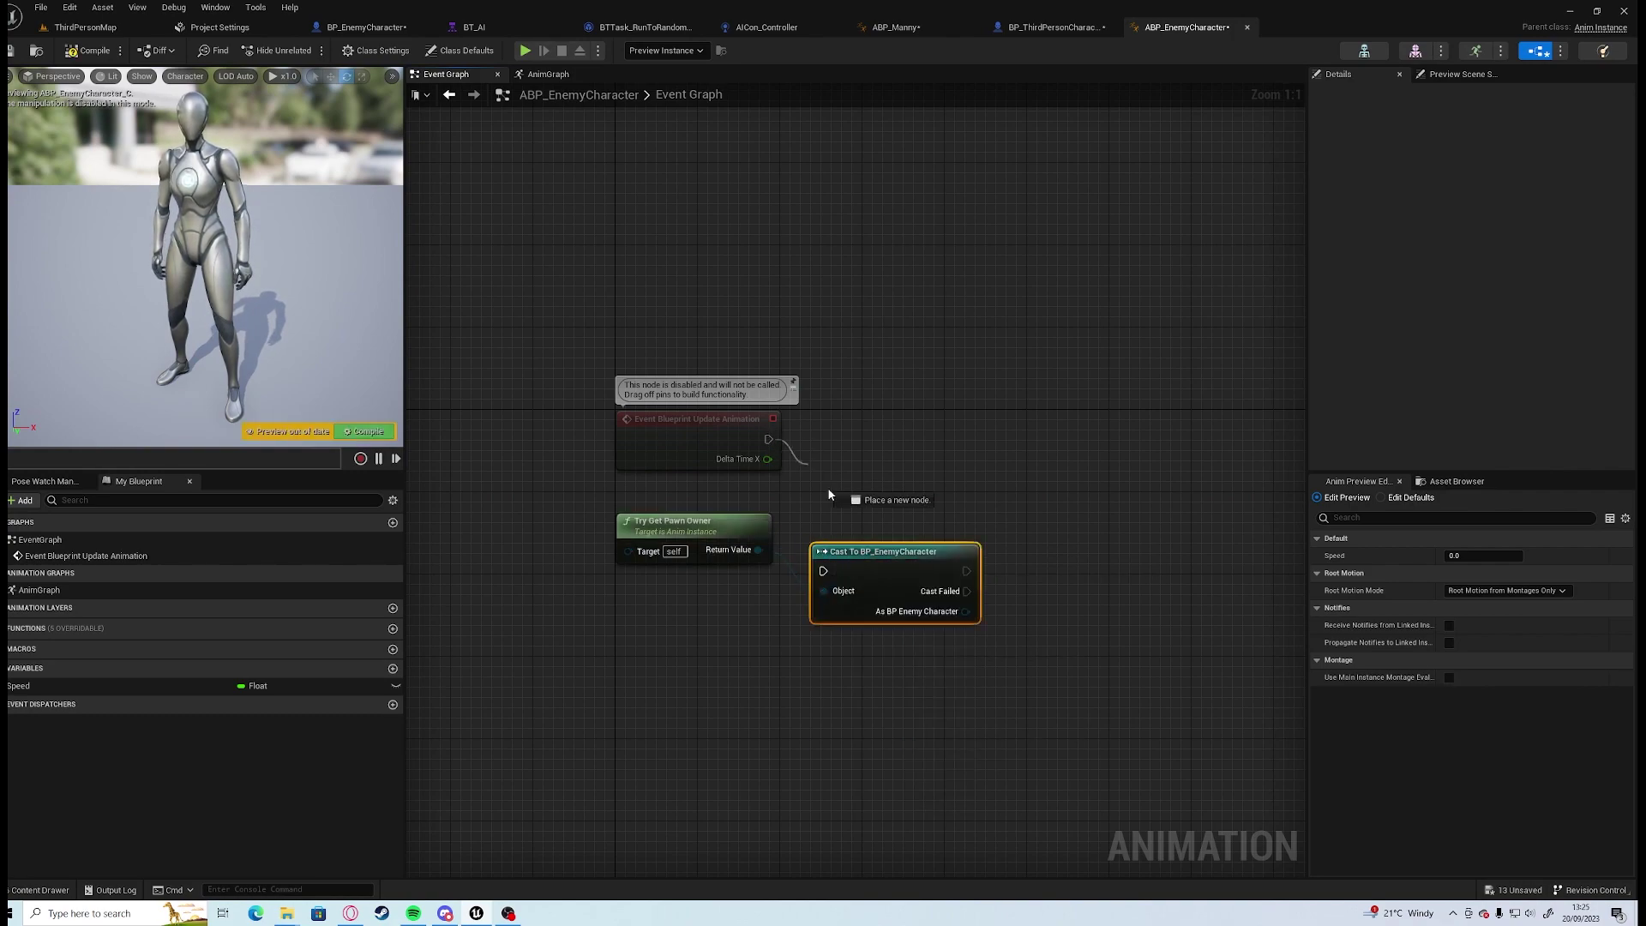
{"action": "left_click_drag", "start_coordinate": [828, 494], "coordinate": [877, 440]}
Add a Get Velocity node from the cast result and feed it into a Vector Length node aligned beside it.
{"action": "left_click_drag", "start_coordinate": [966, 478], "coordinate": [1006, 506]}
{"action": "type", "text": "get velocity"}
{"action": "key", "text": "Return"}
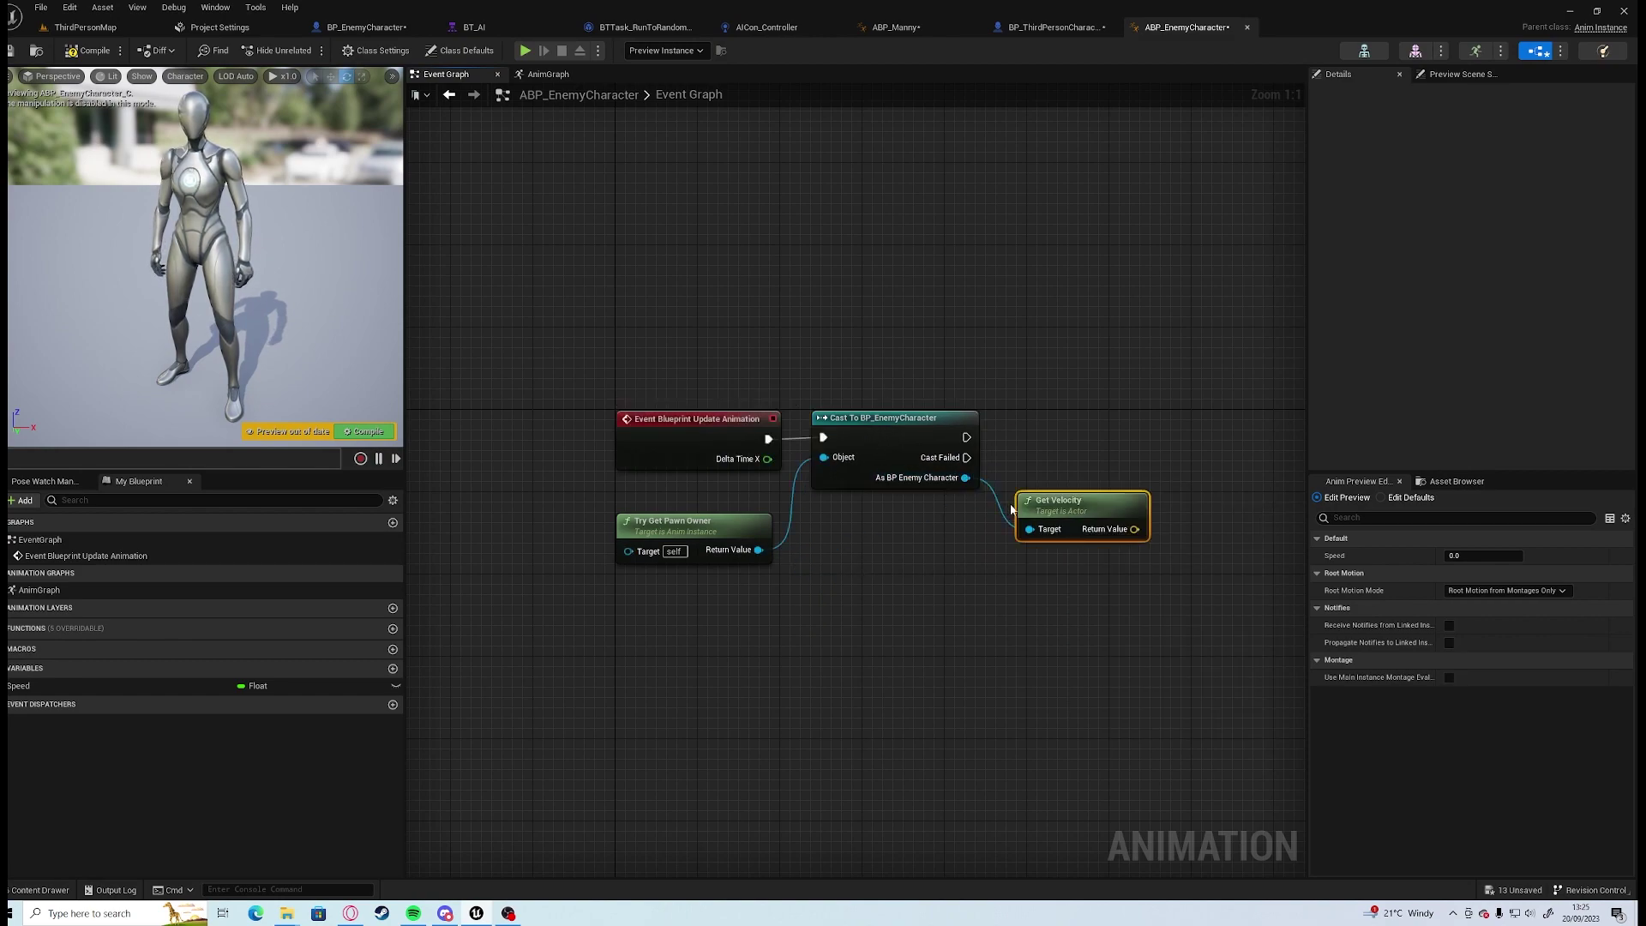
{"action": "right_click_drag", "start_coordinate": [1011, 508], "coordinate": [793, 573]}
{"action": "left_click_drag", "start_coordinate": [846, 505], "coordinate": [843, 506]}
{"action": "type", "text": "vectorlo"}
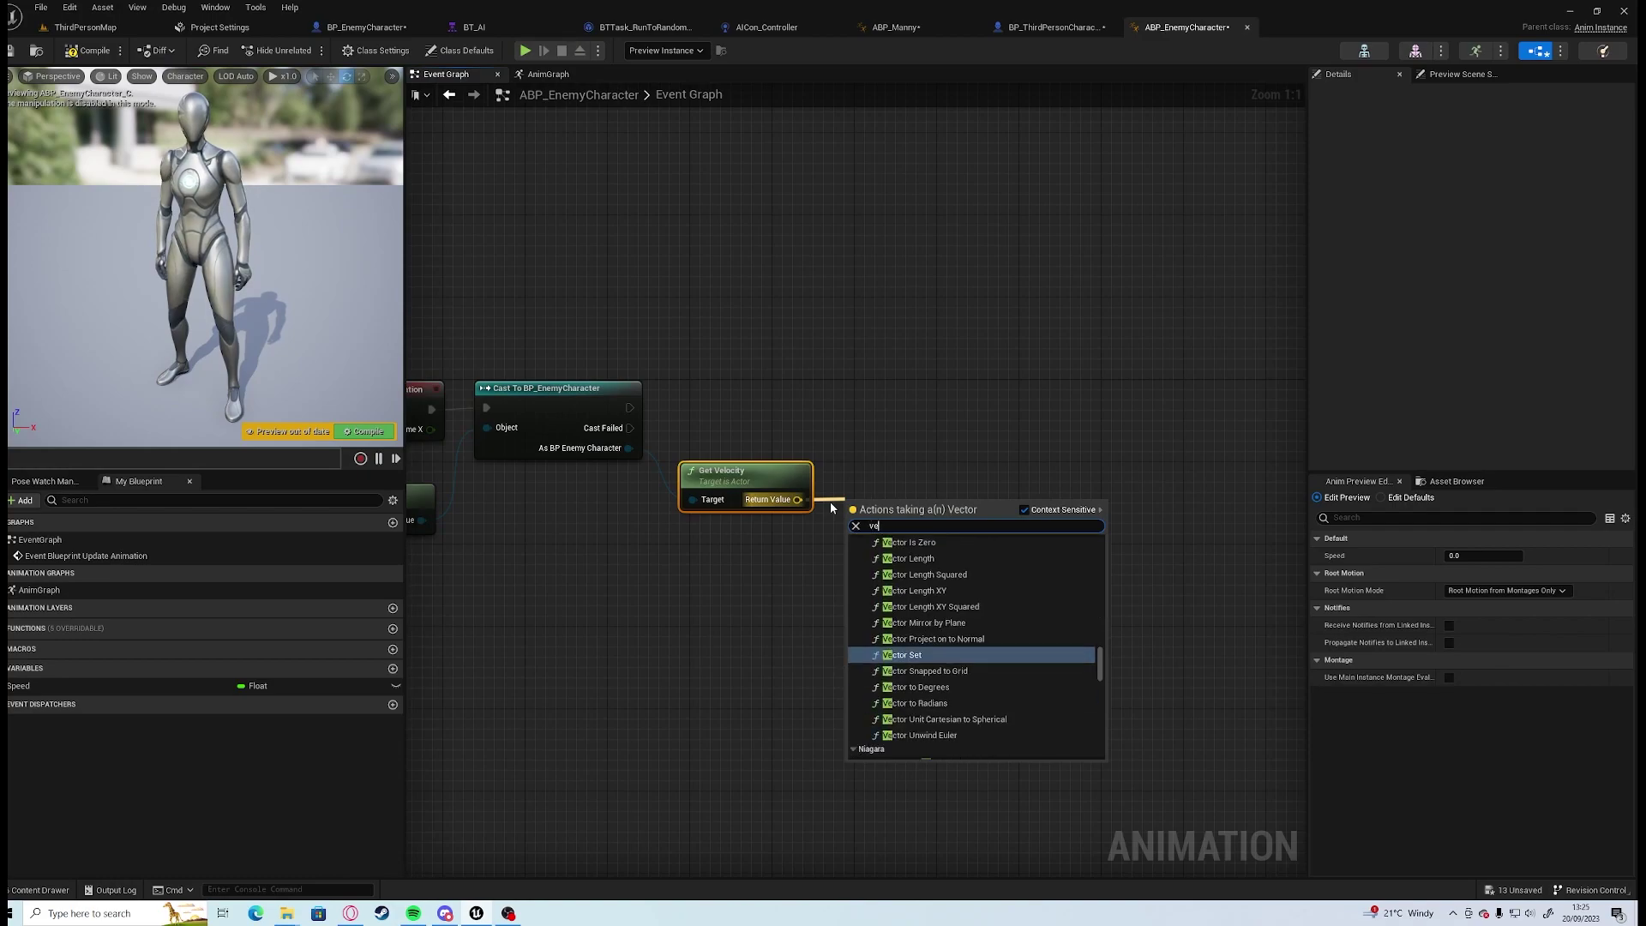
{"action": "key", "text": "Up"}
{"action": "key", "text": "Up"}
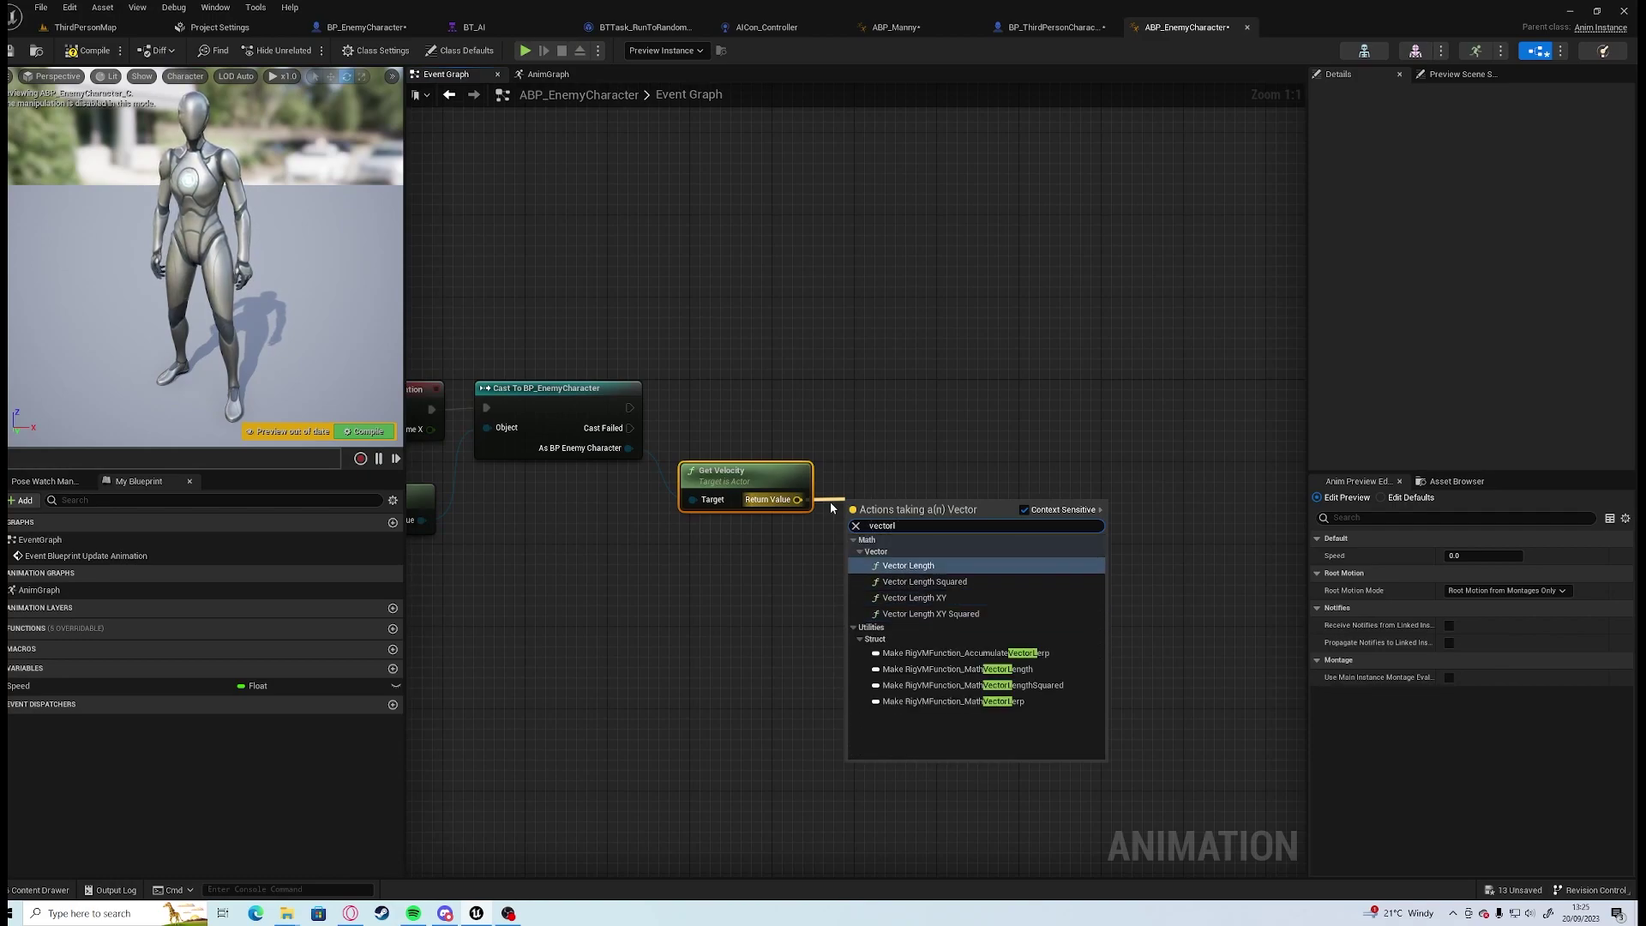
{"action": "key", "text": "Return"}
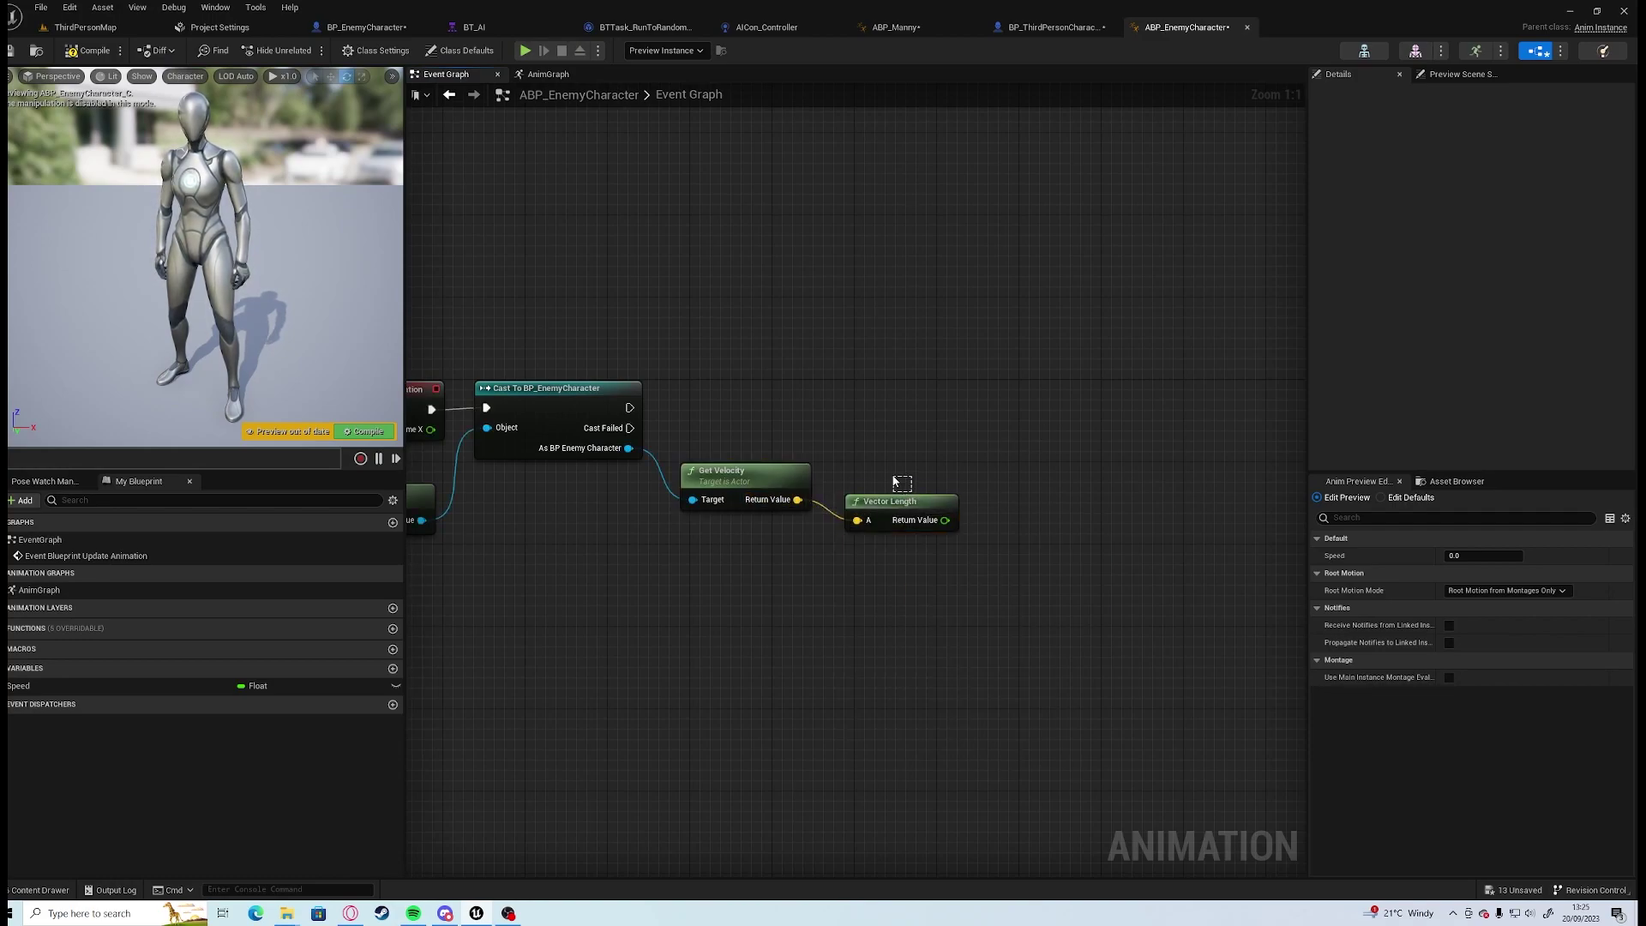
{"action": "left_click_drag", "start_coordinate": [891, 502], "coordinate": [870, 482]}
{"action": "left_click_drag", "start_coordinate": [726, 422], "coordinate": [940, 558]}
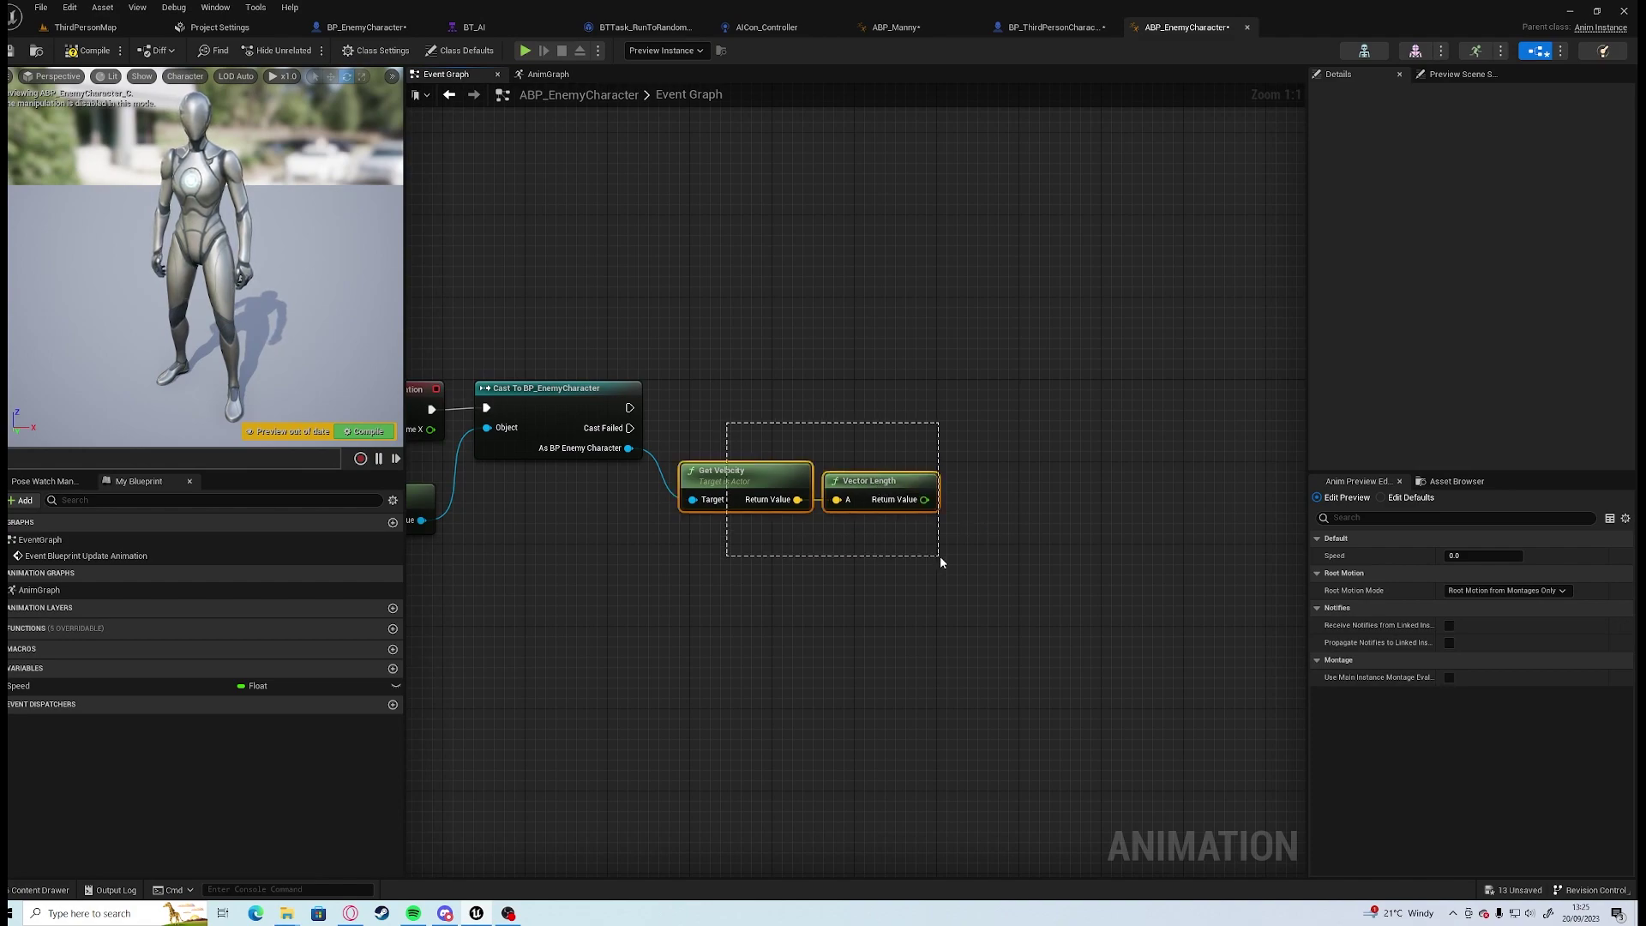
{"action": "left_click", "coordinate": [643, 684]}
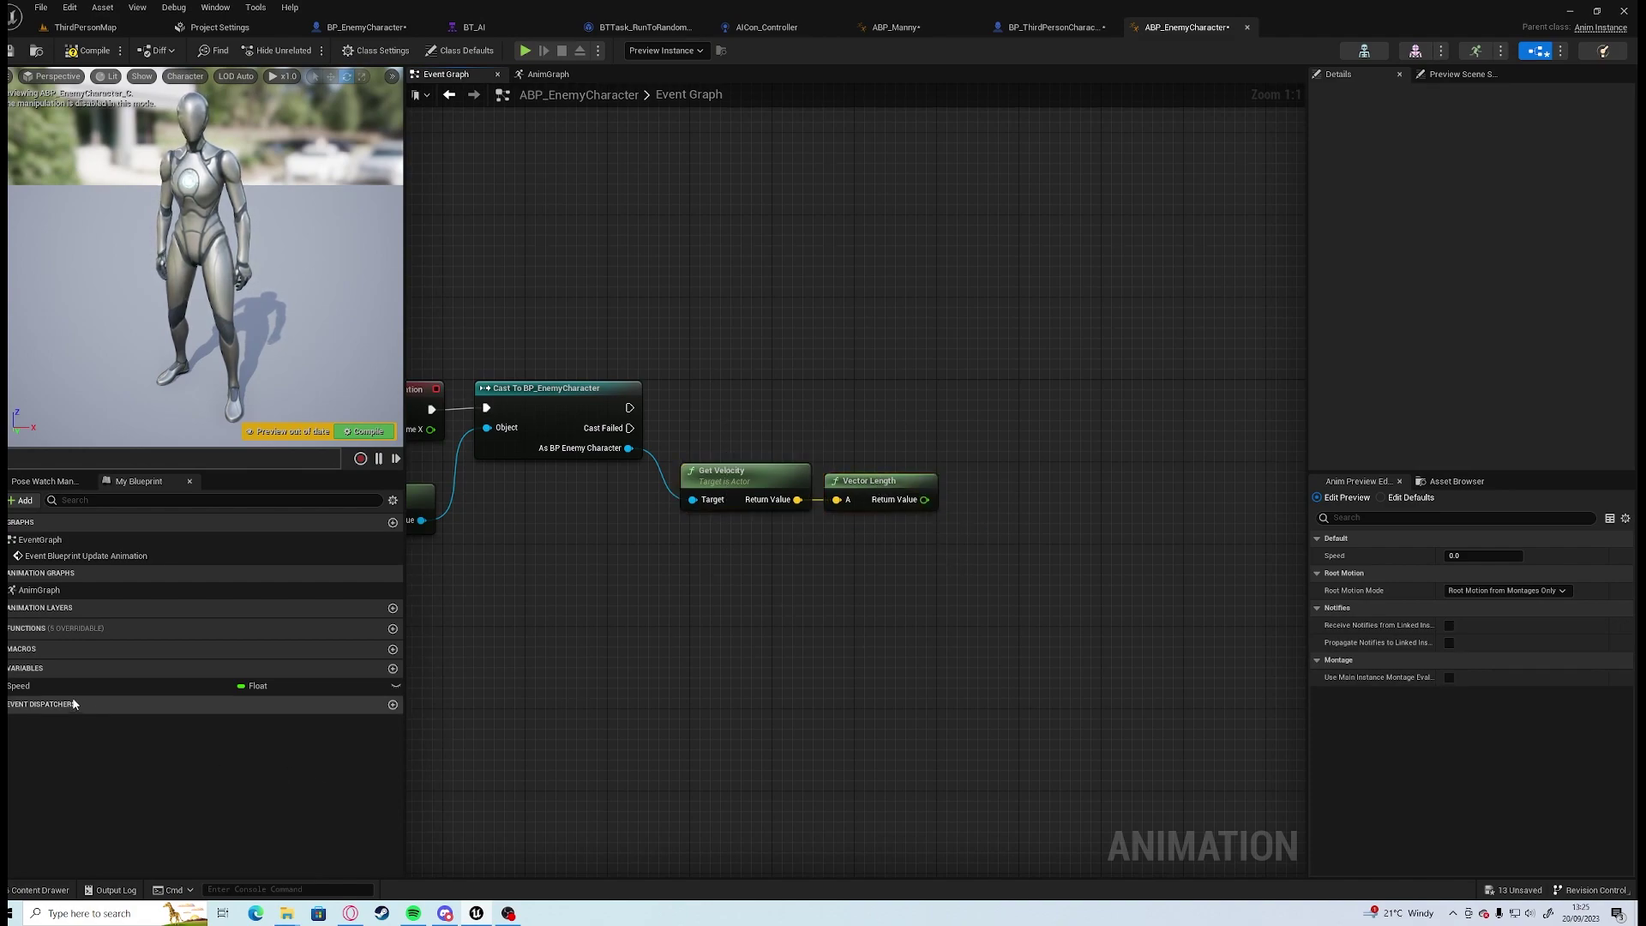
Set the Speed variable from the Vector Length result, running the setter from the BP_EnemyCharacter cast.
{"action": "left_click_drag", "start_coordinate": [129, 686], "coordinate": [923, 506]}
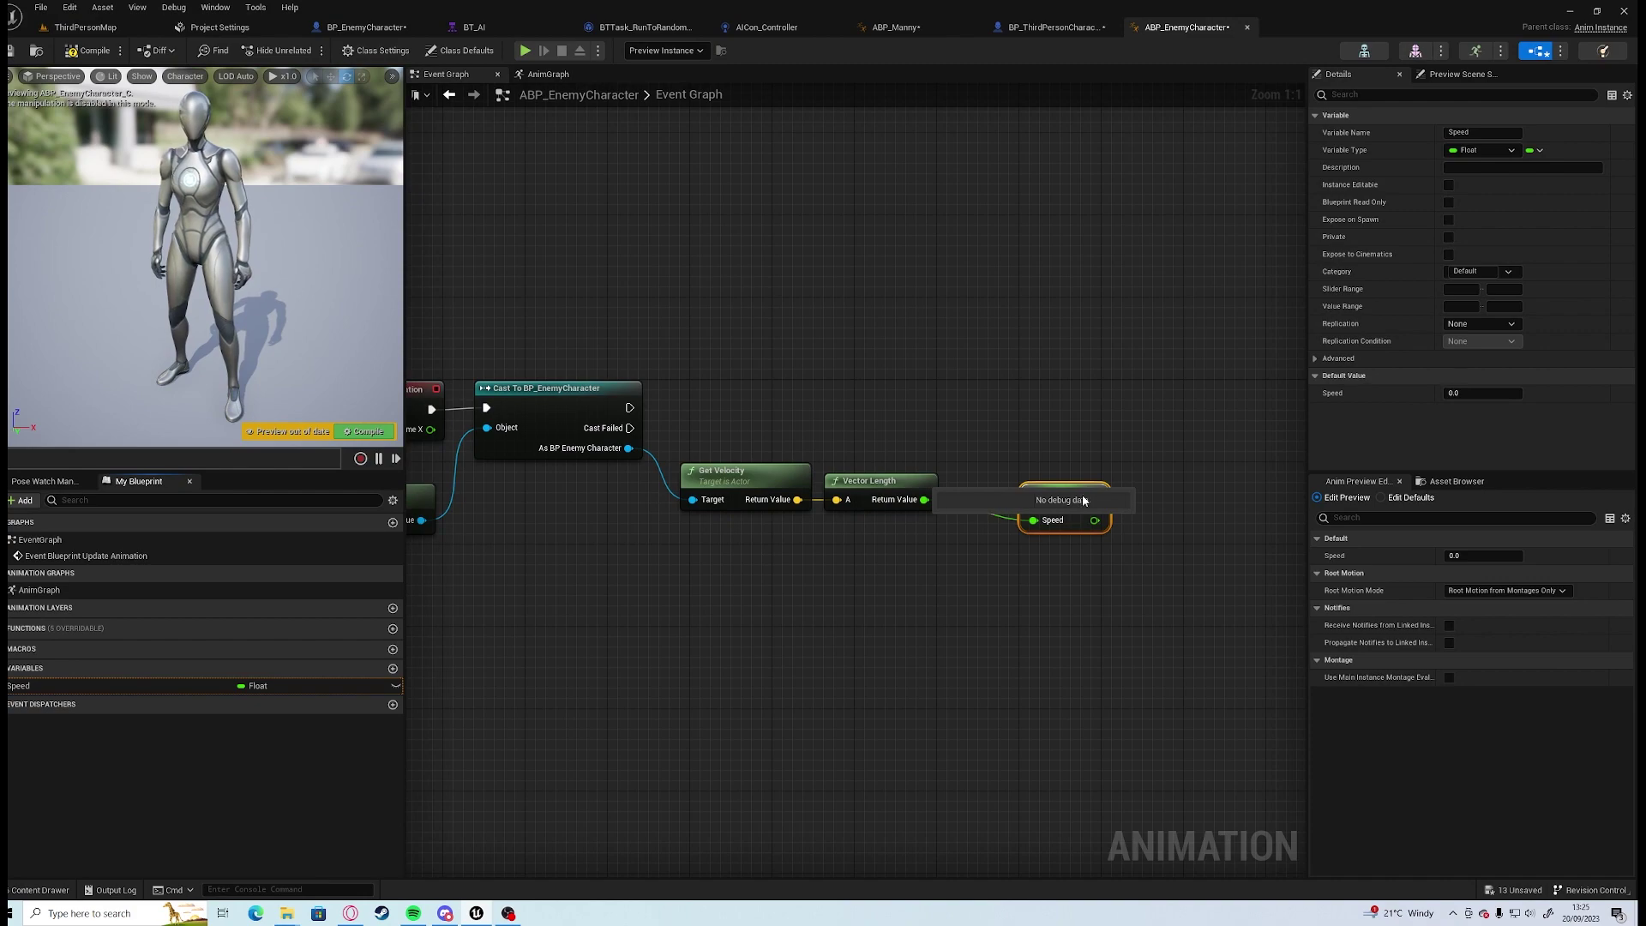
{"action": "left_click_drag", "start_coordinate": [1075, 485], "coordinate": [1044, 403]}
{"action": "left_click_drag", "start_coordinate": [629, 408], "coordinate": [1001, 418]}
{"action": "right_click_drag", "start_coordinate": [811, 314], "coordinate": [1018, 336]}
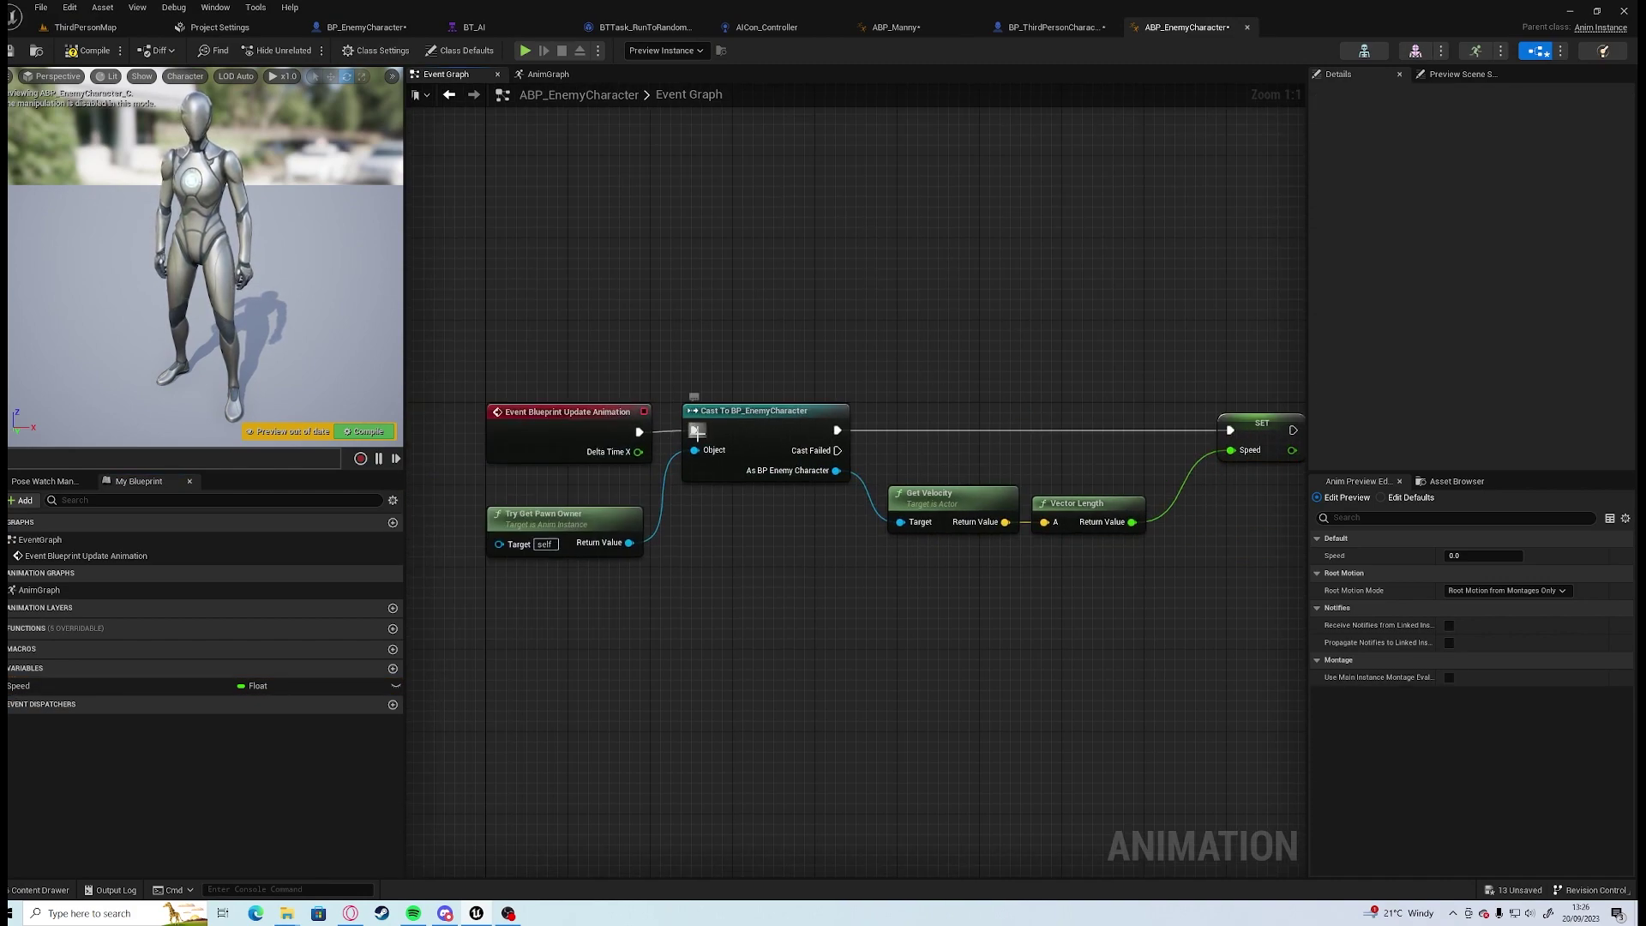
Detach the BP_EnemyCharacter cast from the update event and run it from a new Event Blueprint Begin Play.
{"action": "left_click", "coordinate": [838, 431], "text": "alt"}
{"action": "left_click_drag", "start_coordinate": [790, 429], "coordinate": [783, 505]}
{"action": "left_click_drag", "start_coordinate": [567, 488], "coordinate": [750, 487]}
{"action": "left_click_drag", "start_coordinate": [753, 422], "coordinate": [702, 233]}
{"action": "left_click", "coordinate": [652, 206]}
{"action": "right_click", "coordinate": [605, 177]}
{"action": "type", "text": "begin"}
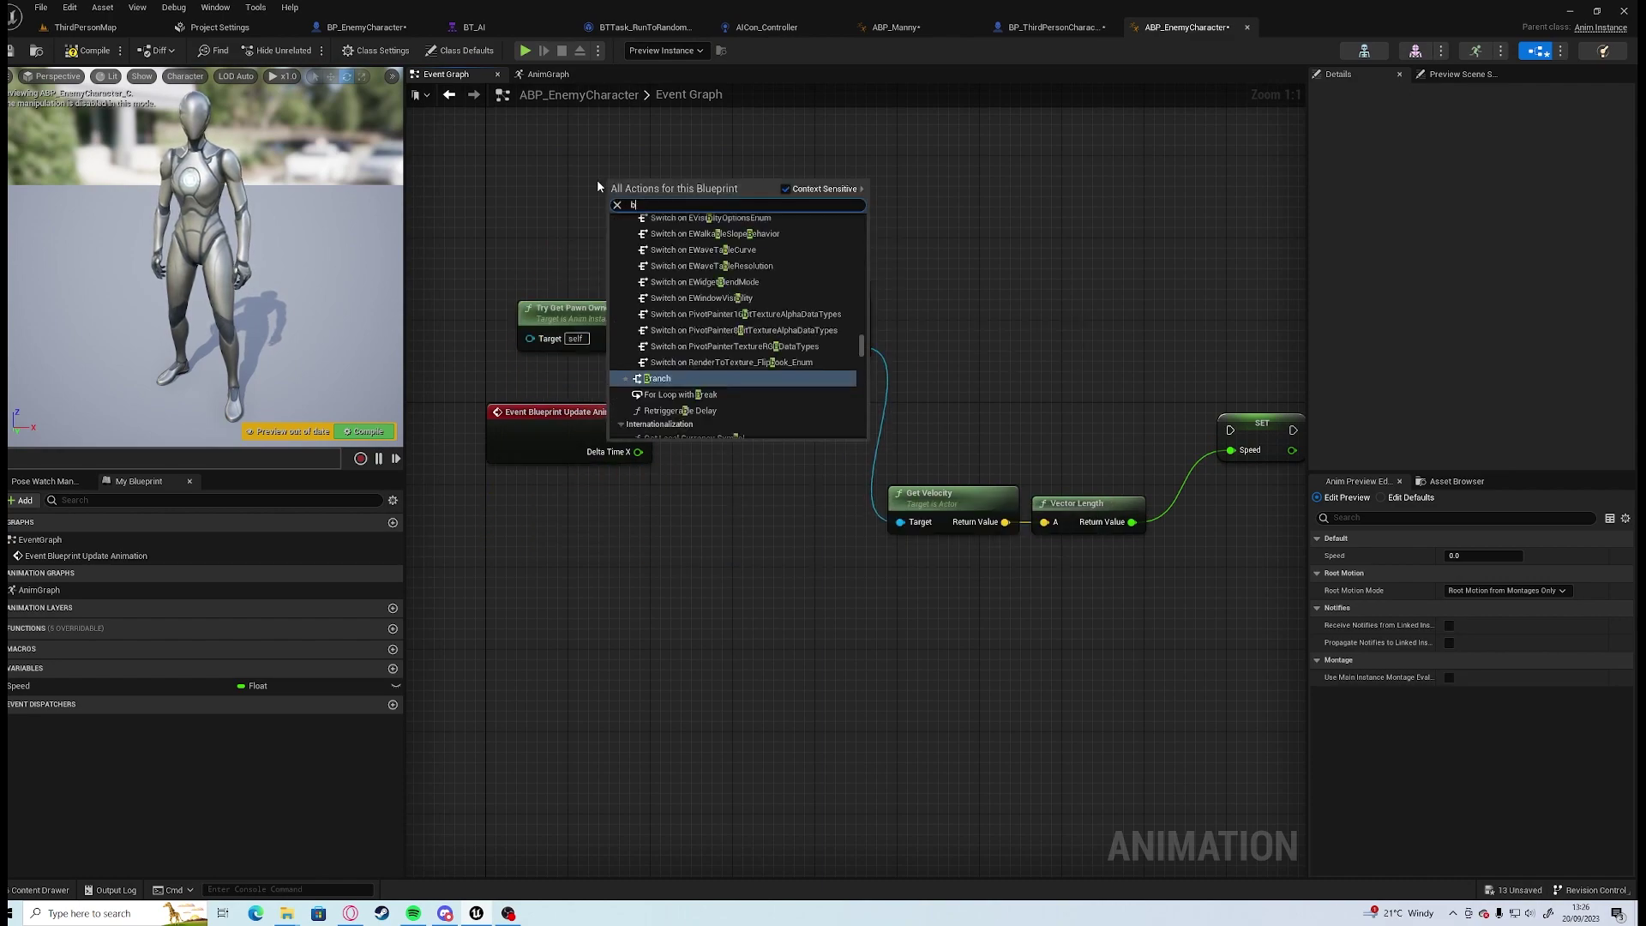
{"action": "key", "text": "Up"}
{"action": "key", "text": "Up"}
{"action": "key", "text": "Return"}
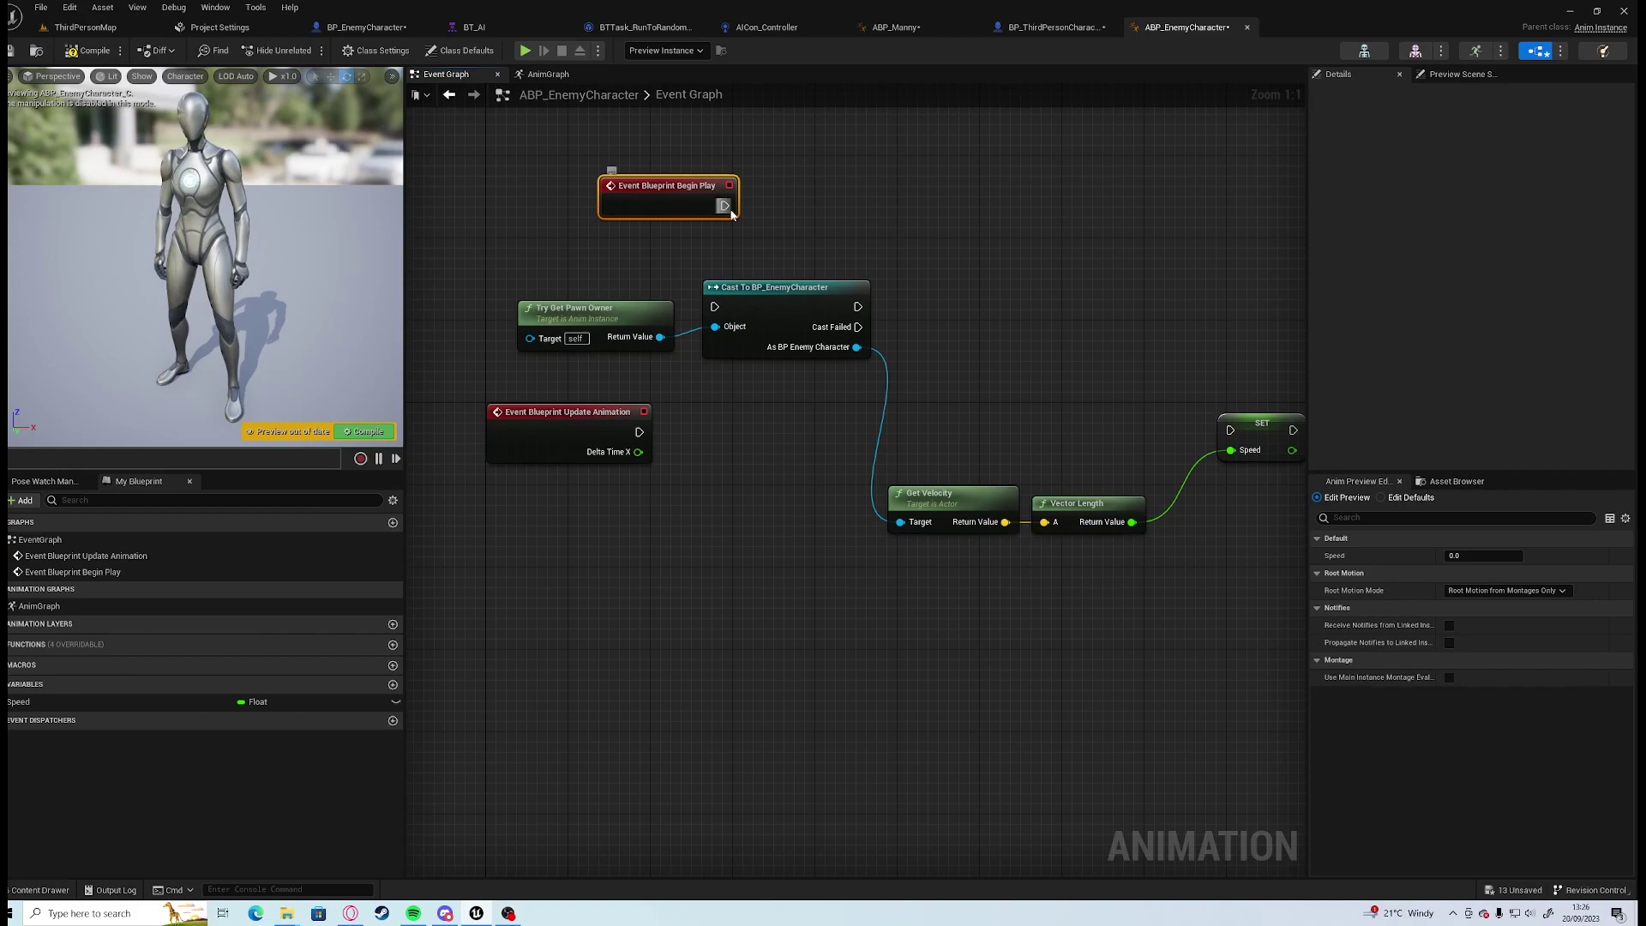
{"action": "left_click_drag", "start_coordinate": [717, 297], "coordinate": [715, 306]}
{"action": "left_click_drag", "start_coordinate": [769, 290], "coordinate": [814, 202]}
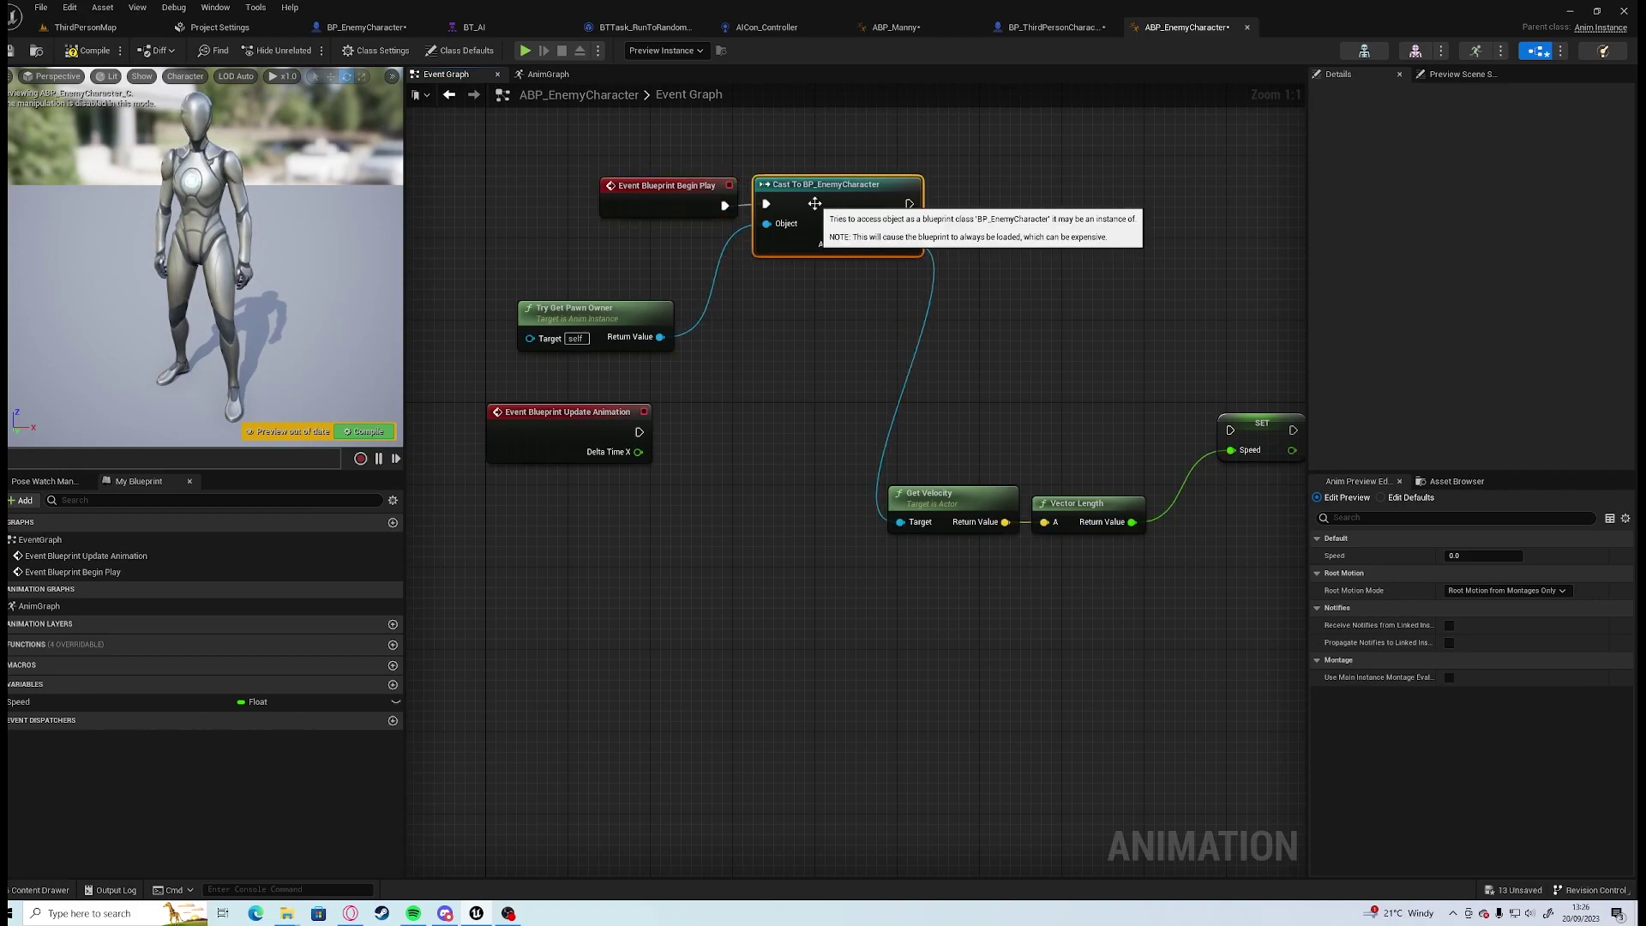
Promote the cast's As BP Enemy Character output to a variable and place its setter after the cast.
{"action": "right_click", "coordinate": [907, 243]}
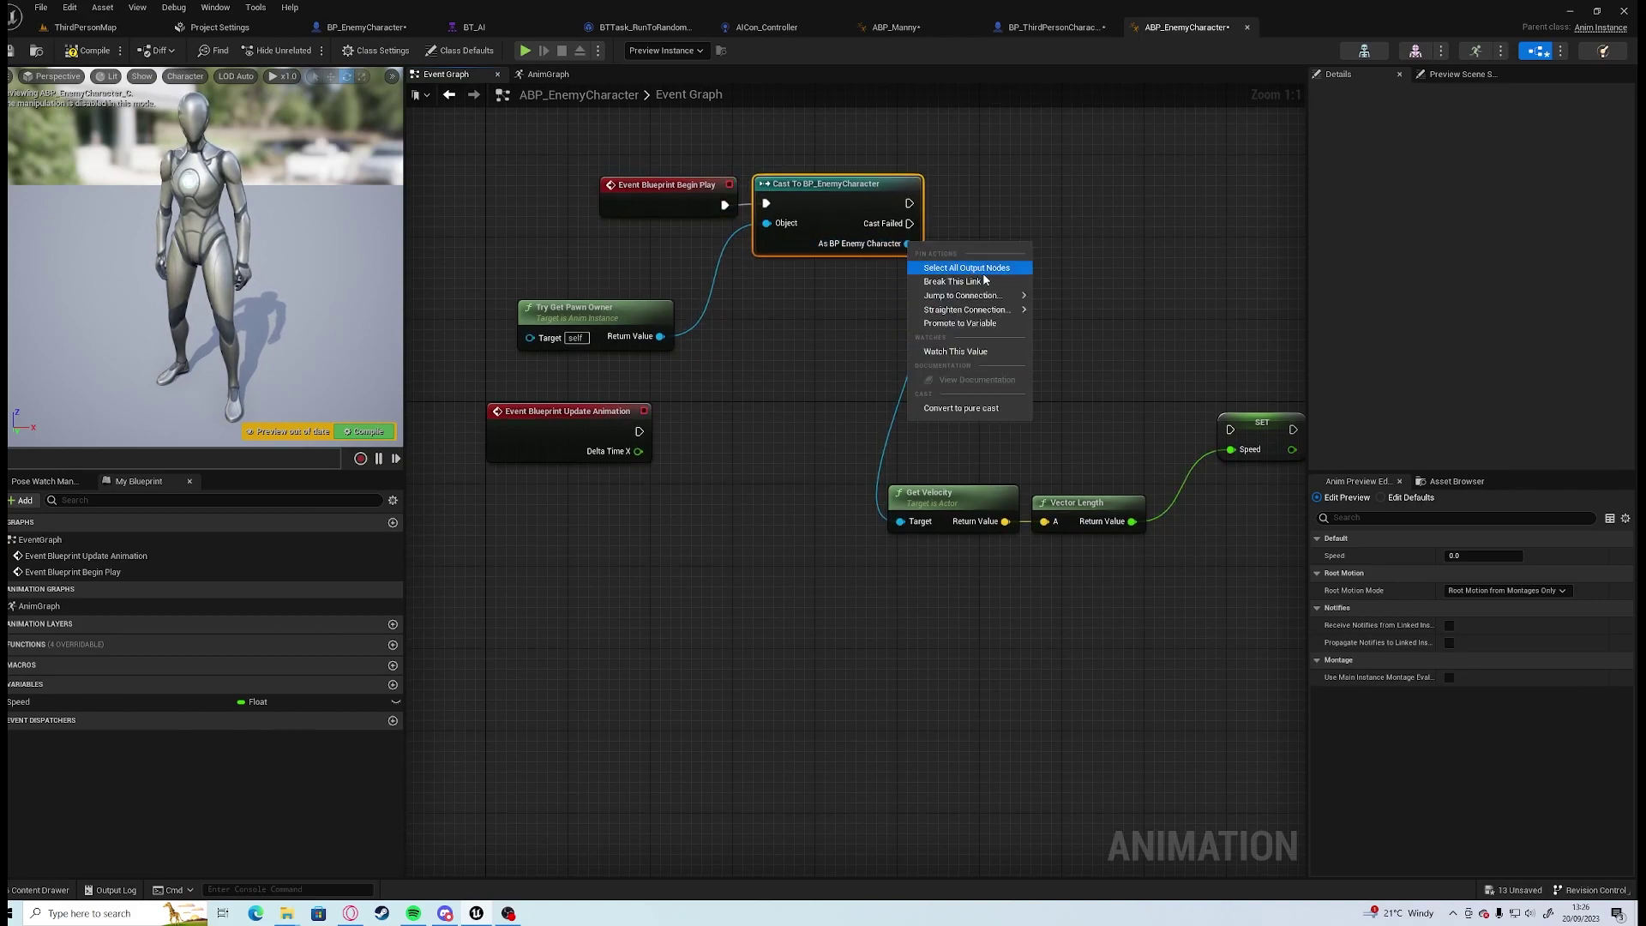
{"action": "left_click", "coordinate": [986, 326]}
{"action": "left_click_drag", "start_coordinate": [1080, 201], "coordinate": [1029, 211]}
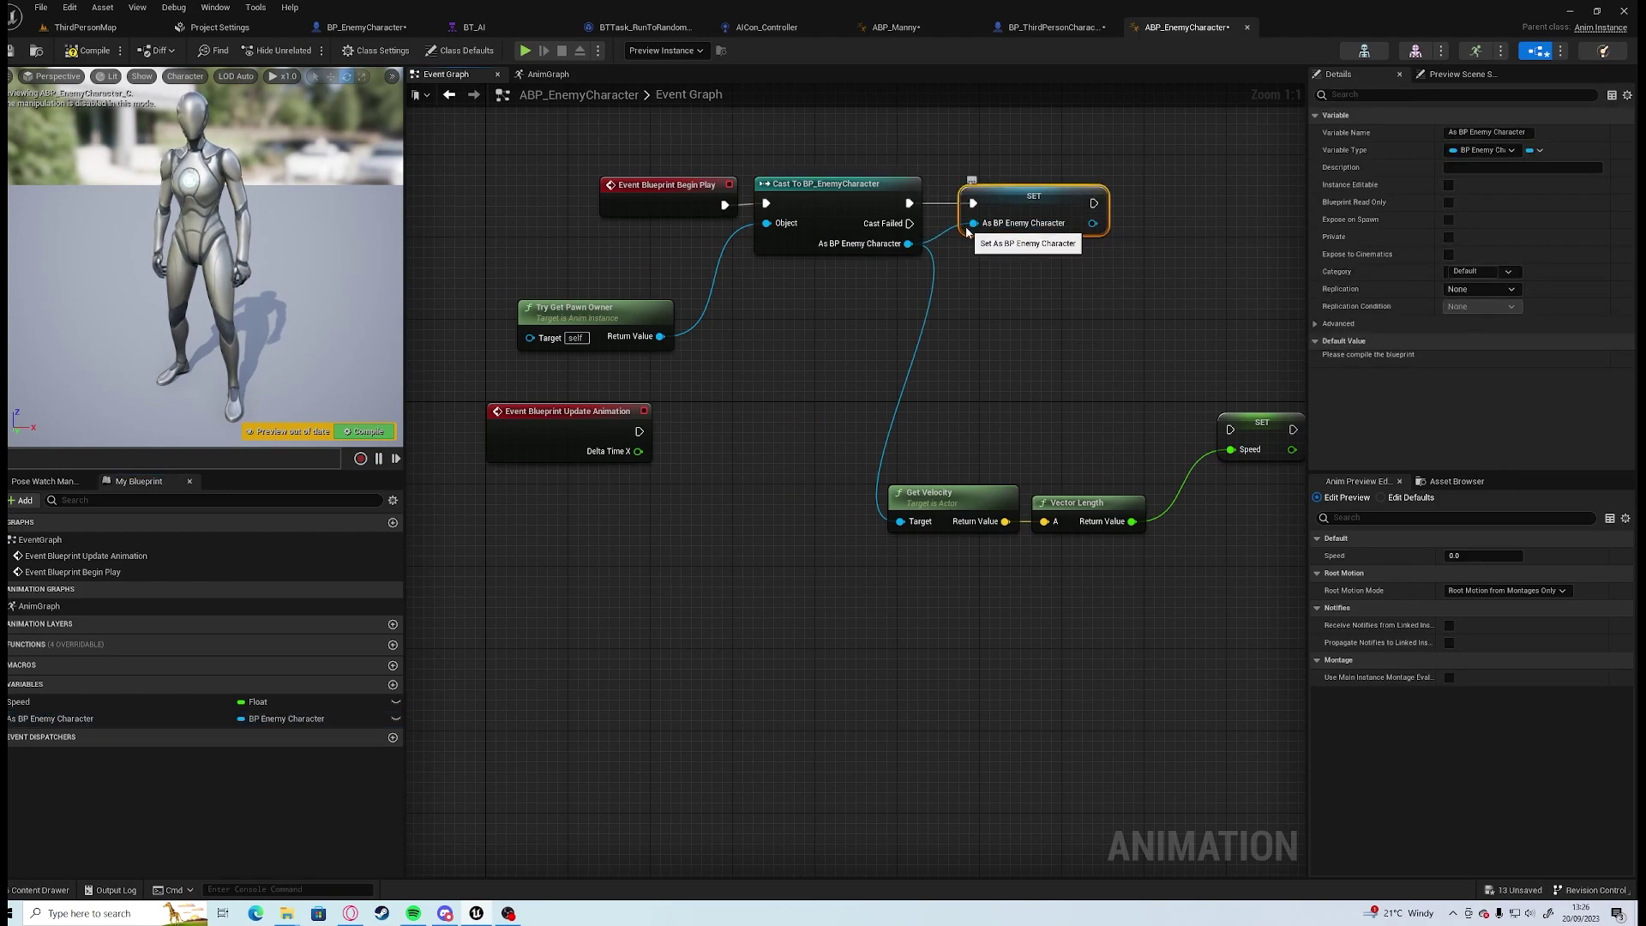
Run Set Speed directly from Event Blueprint Update Animation, use the As BP Enemy Character variable as Get Velocity's target, and compile.
{"action": "left_click", "coordinate": [900, 521], "text": "alt"}
{"action": "left_click_drag", "start_coordinate": [638, 432], "coordinate": [1230, 432]}
{"action": "left_click_drag", "start_coordinate": [86, 719], "coordinate": [899, 523]}
{"action": "left_click", "coordinate": [89, 51]}
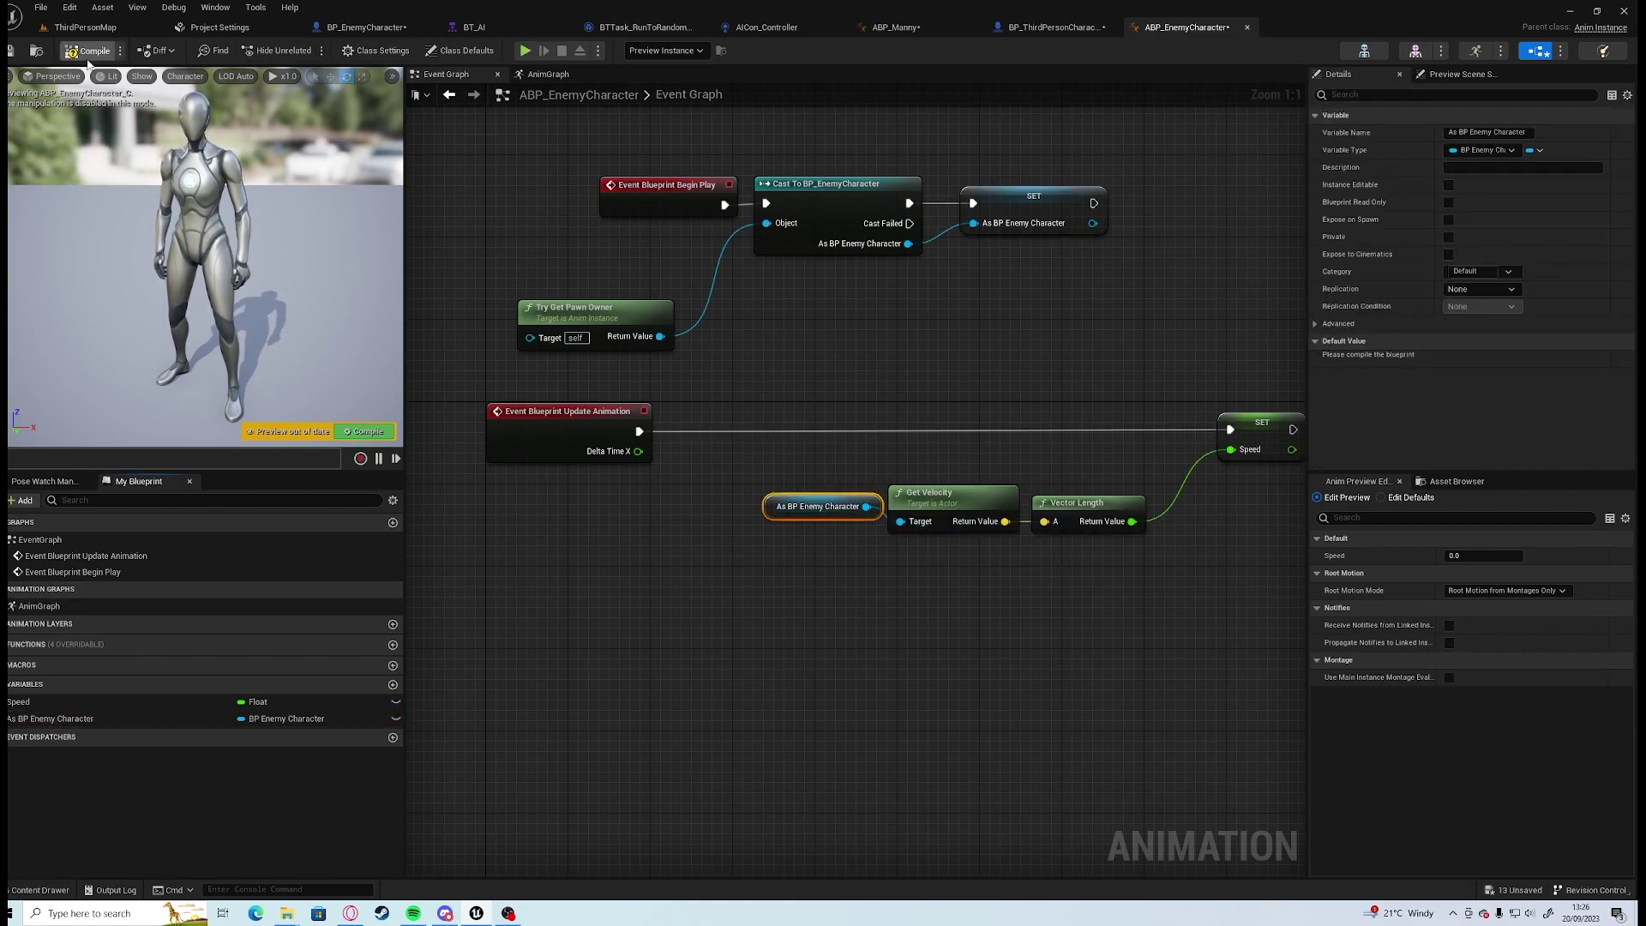
In BP_EnemyCharacter, set the mesh's Anim Class to ABP_EnemyCharacter and compile the blueprint.
{"action": "left_click", "coordinate": [362, 26]}
{"action": "scroll", "coordinate": [1472, 317], "scroll_direction": "down", "scroll_amount": 2}
{"action": "scroll", "coordinate": [1473, 317], "scroll_direction": "up", "scroll_amount": 5}
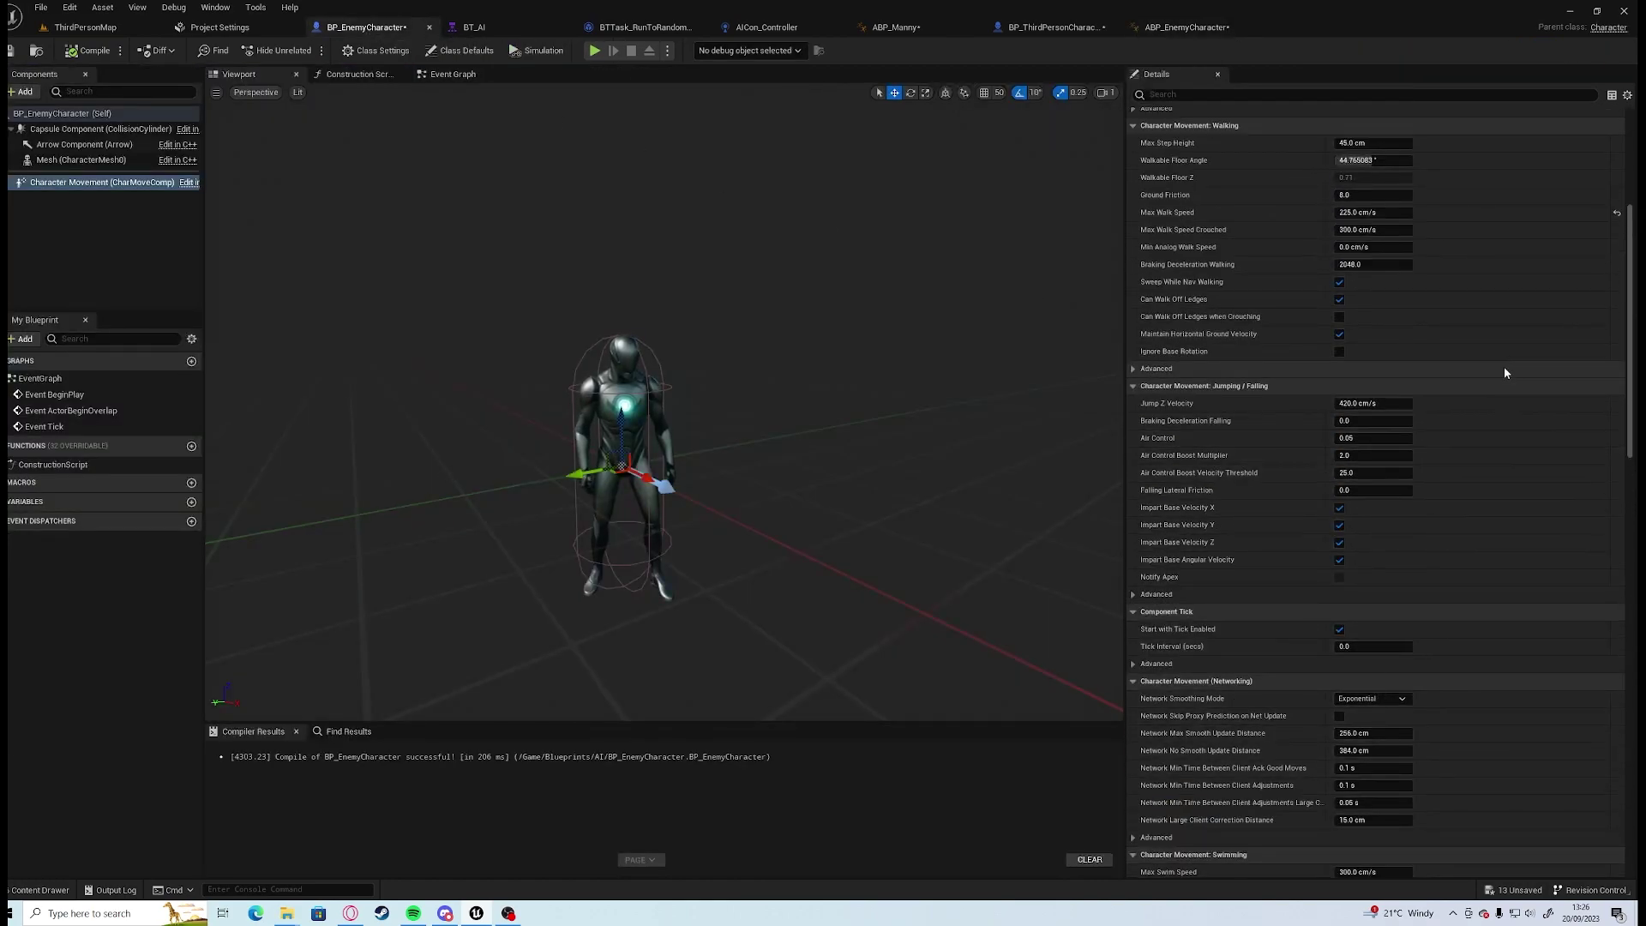
{"action": "left_click", "coordinate": [64, 159]}
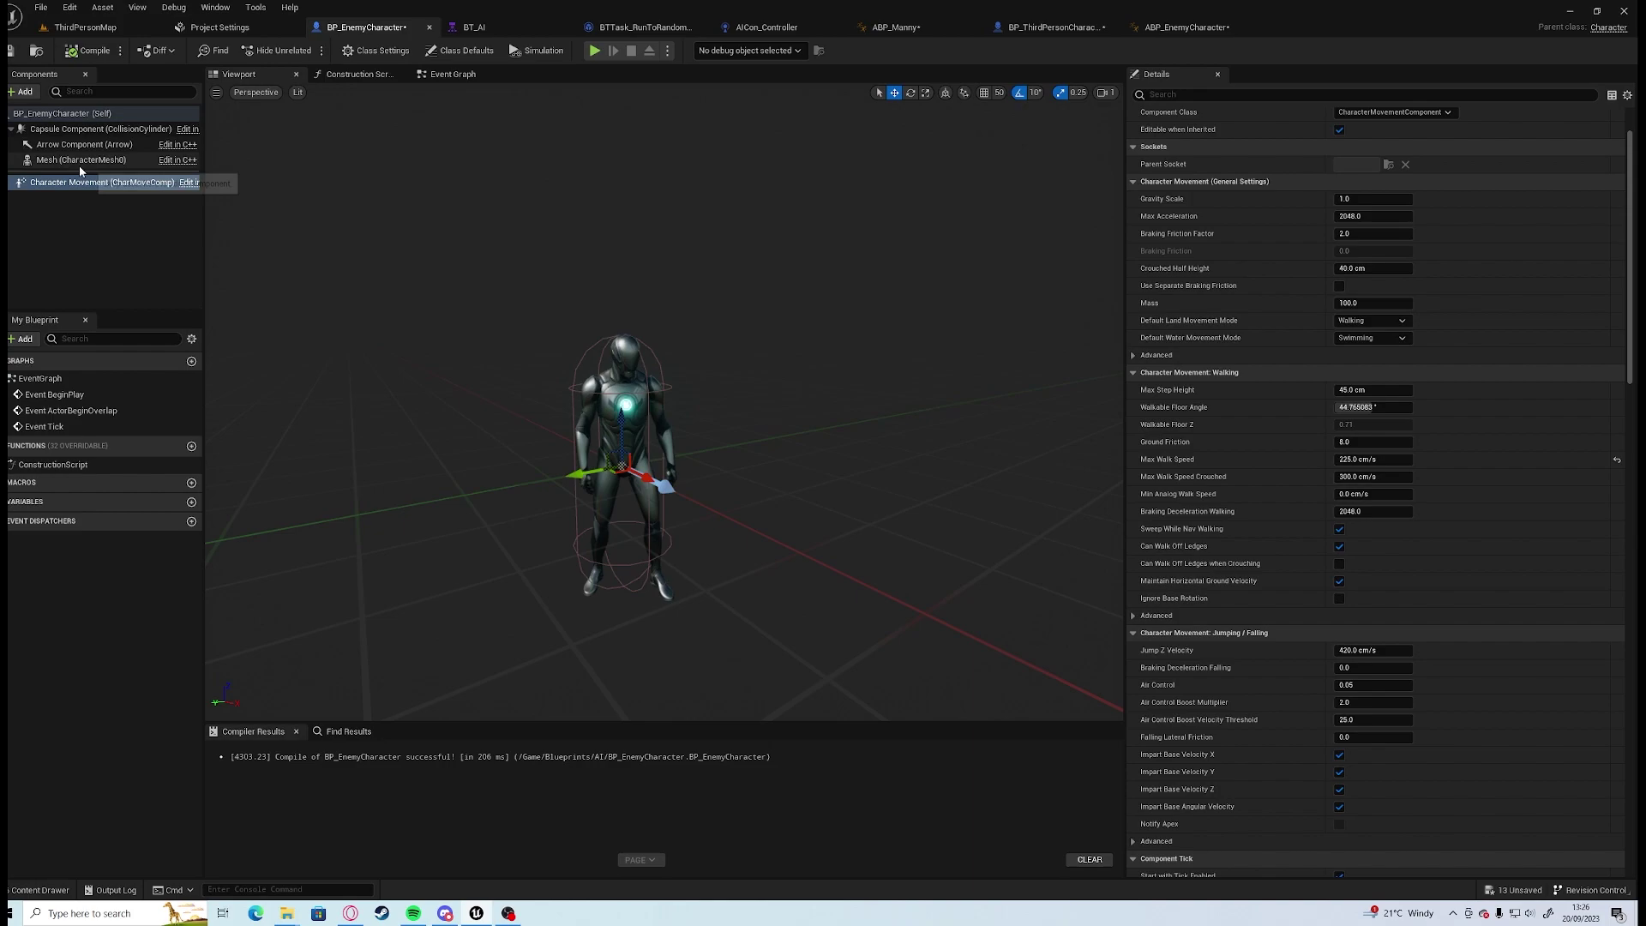
{"action": "left_click", "coordinate": [1396, 286]}
{"action": "left_click", "coordinate": [1432, 334]}
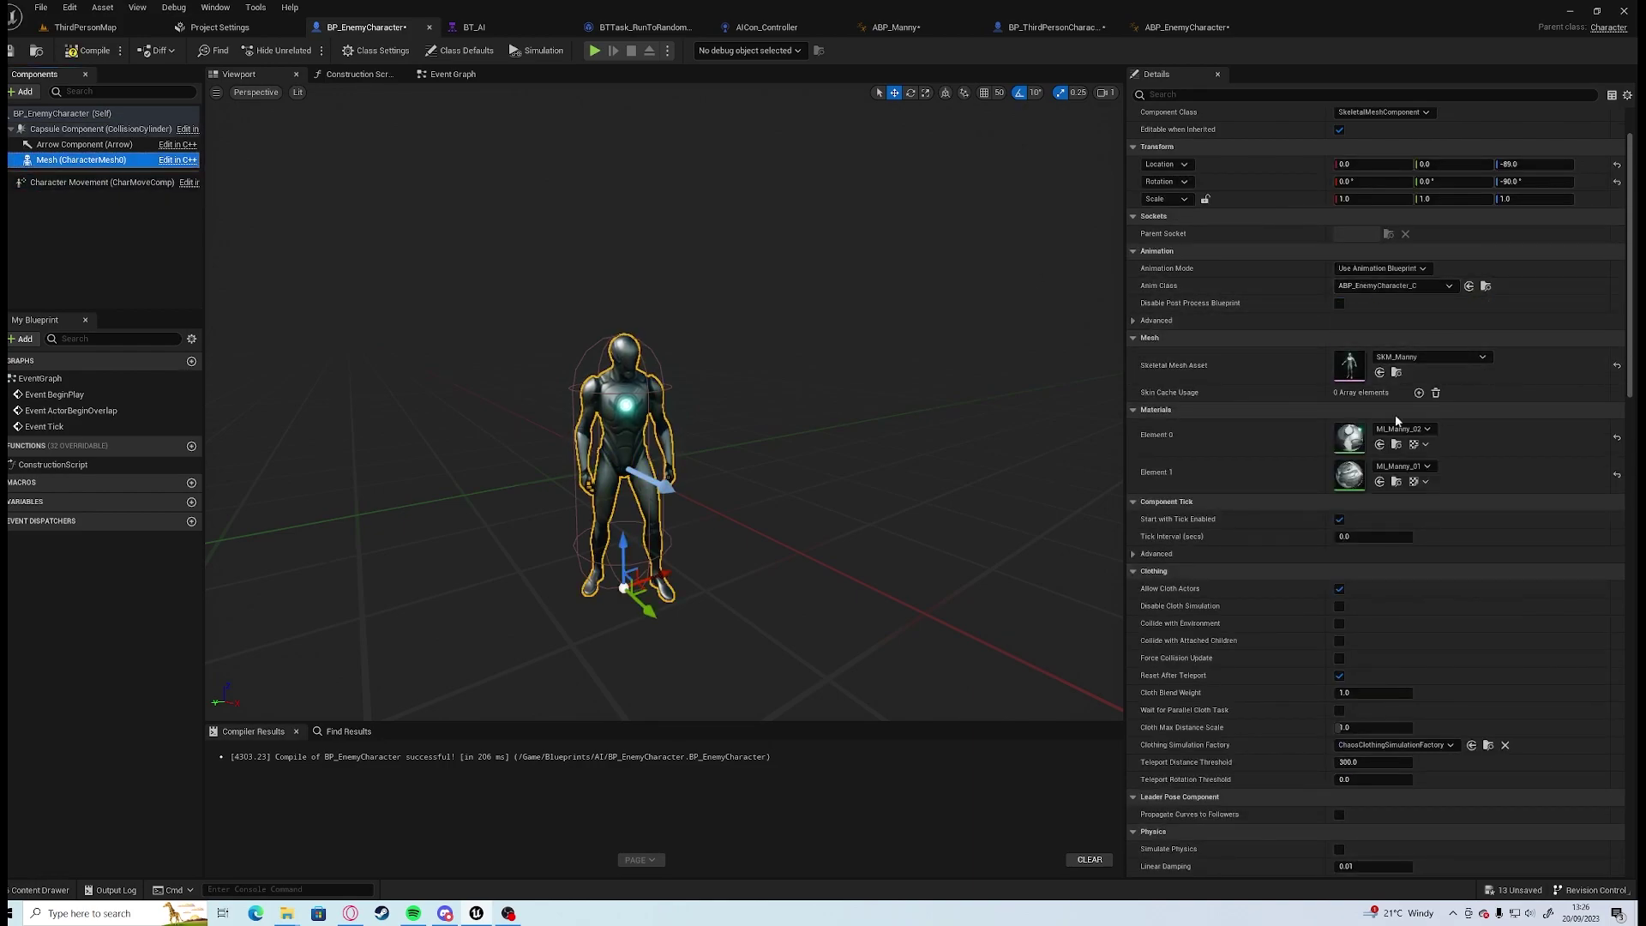
{"action": "left_click", "coordinate": [91, 53]}
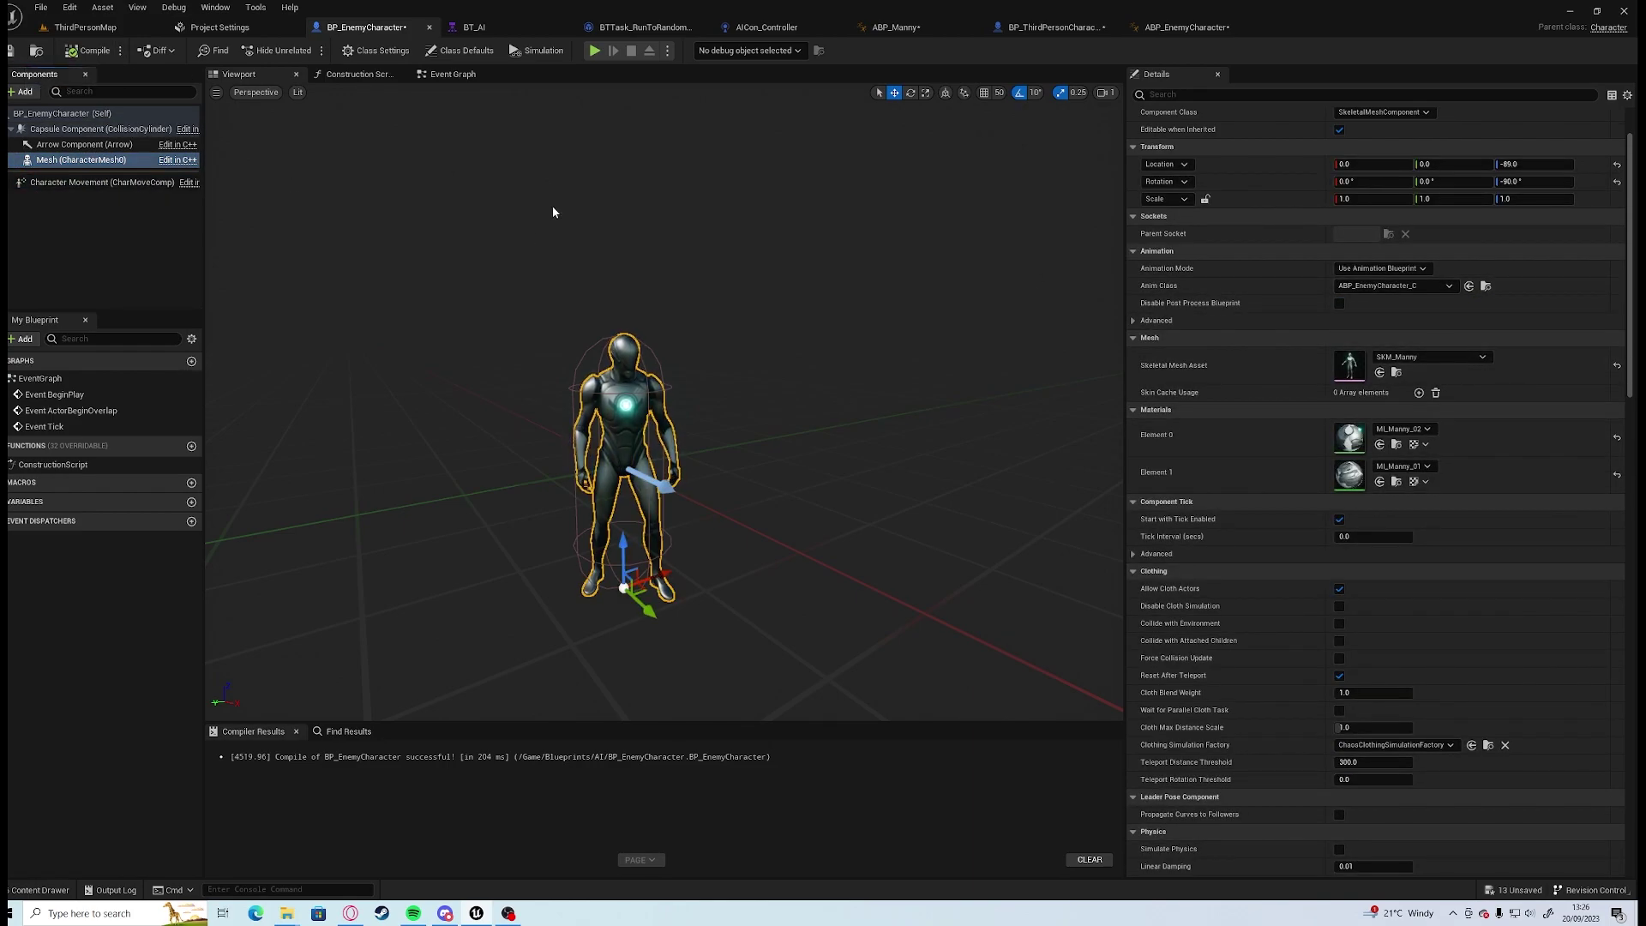
Playtest the level, moving around the enemy to check its idle and walk animations, and end the session.
{"action": "key", "text": "alt+p"}
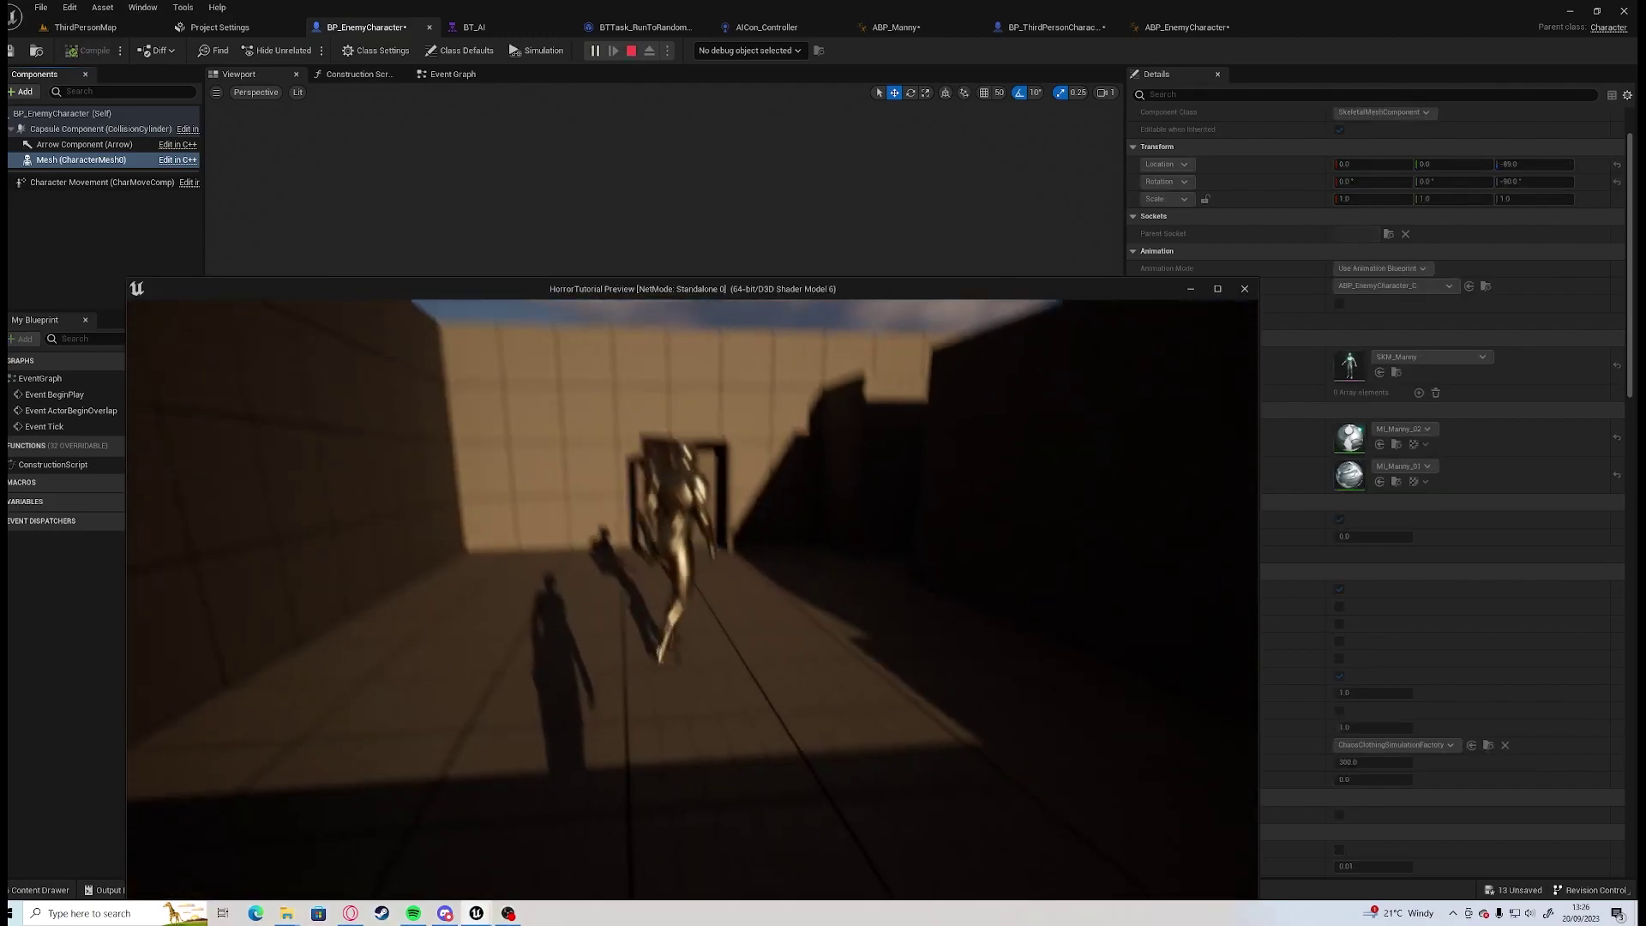
{"action": "key", "text": "w"}
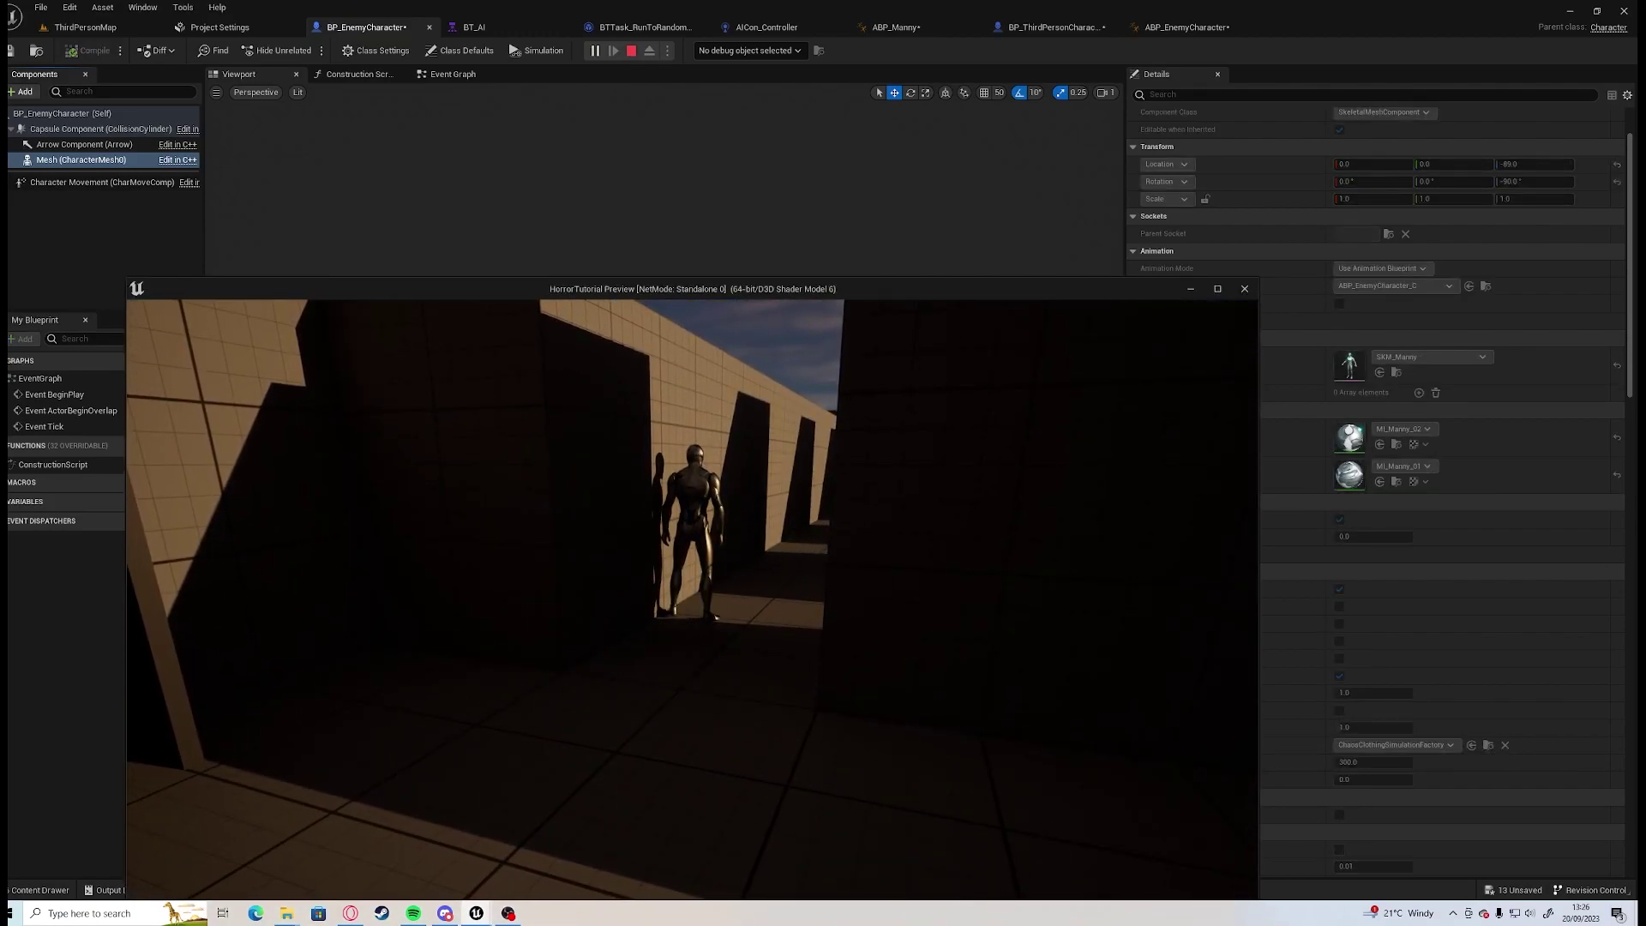
{"action": "key", "text": "s"}
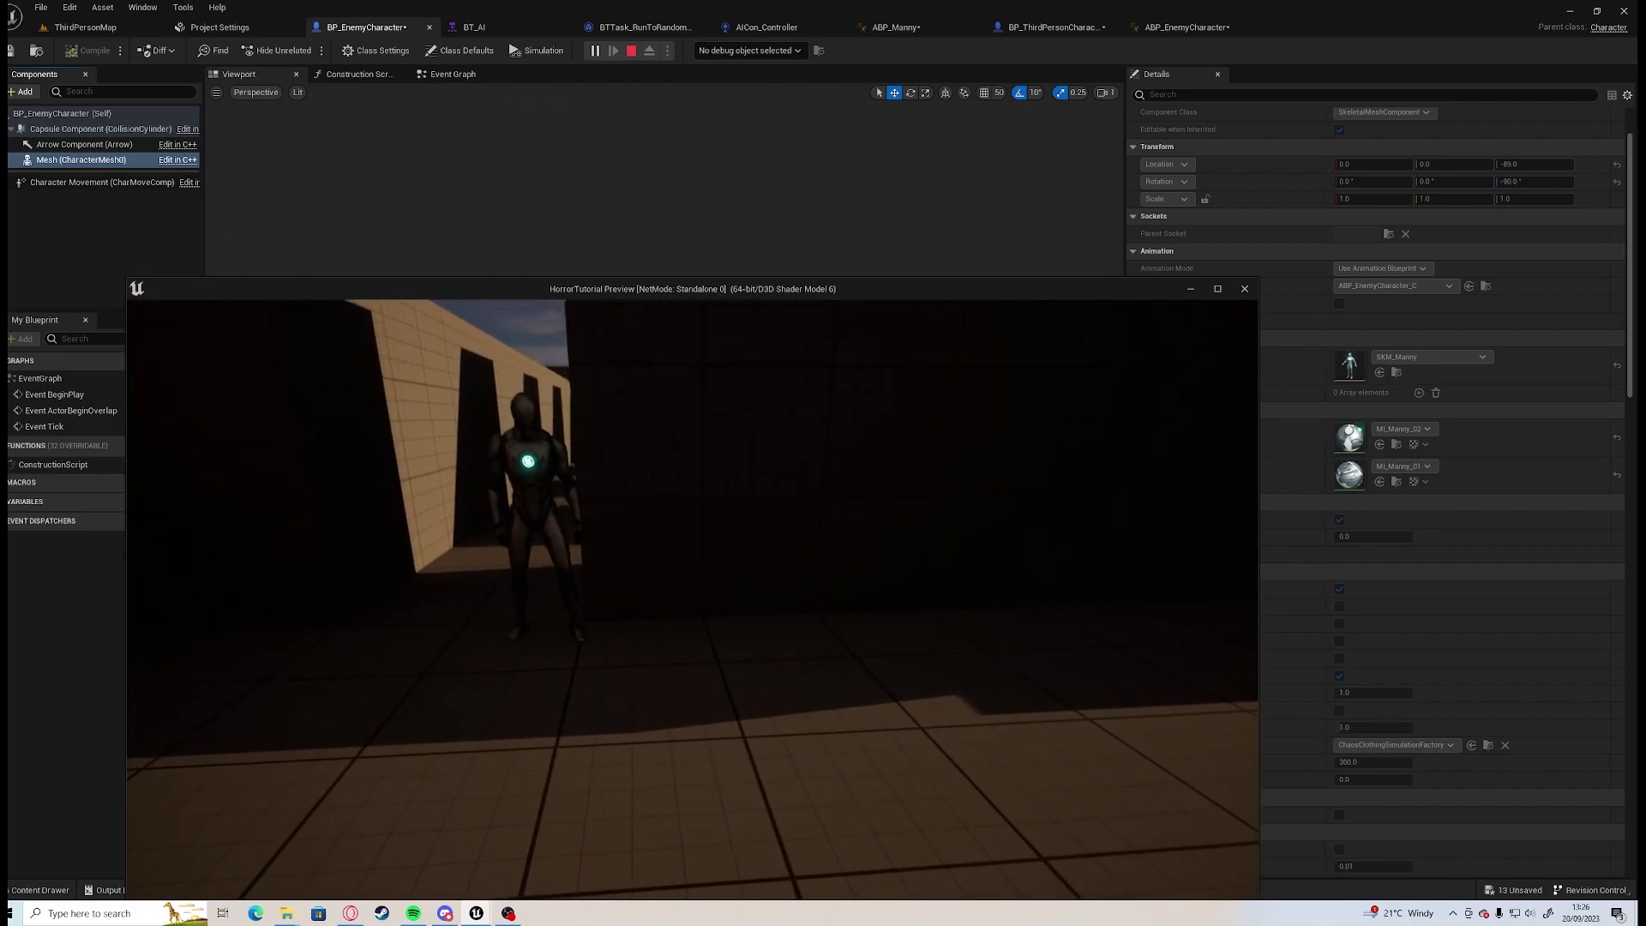
{"action": "key", "text": "Escape"}
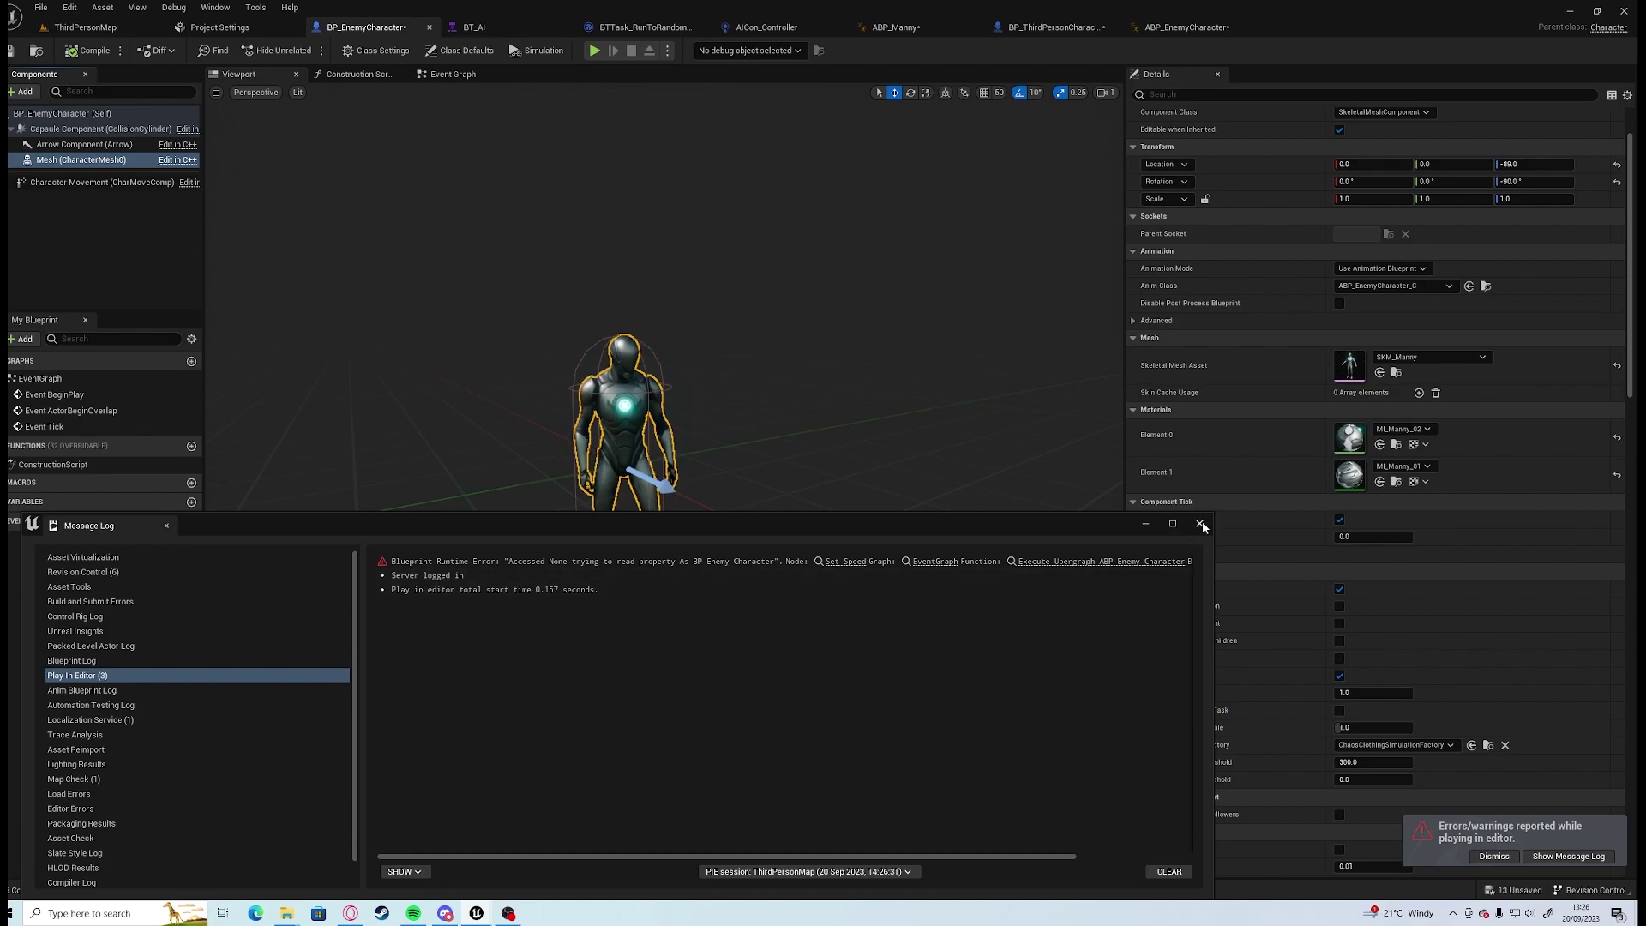
In ABP_EnemyCharacter, replace the As BP Enemy Character getter with Try Get Pawn Owner as Get Velocity's target.
{"action": "left_click", "coordinate": [1185, 27]}
{"action": "right_click_drag", "start_coordinate": [905, 312], "coordinate": [846, 338]}
{"action": "left_click_drag", "start_coordinate": [629, 373], "coordinate": [868, 559]}
{"action": "key", "text": "Delete"}
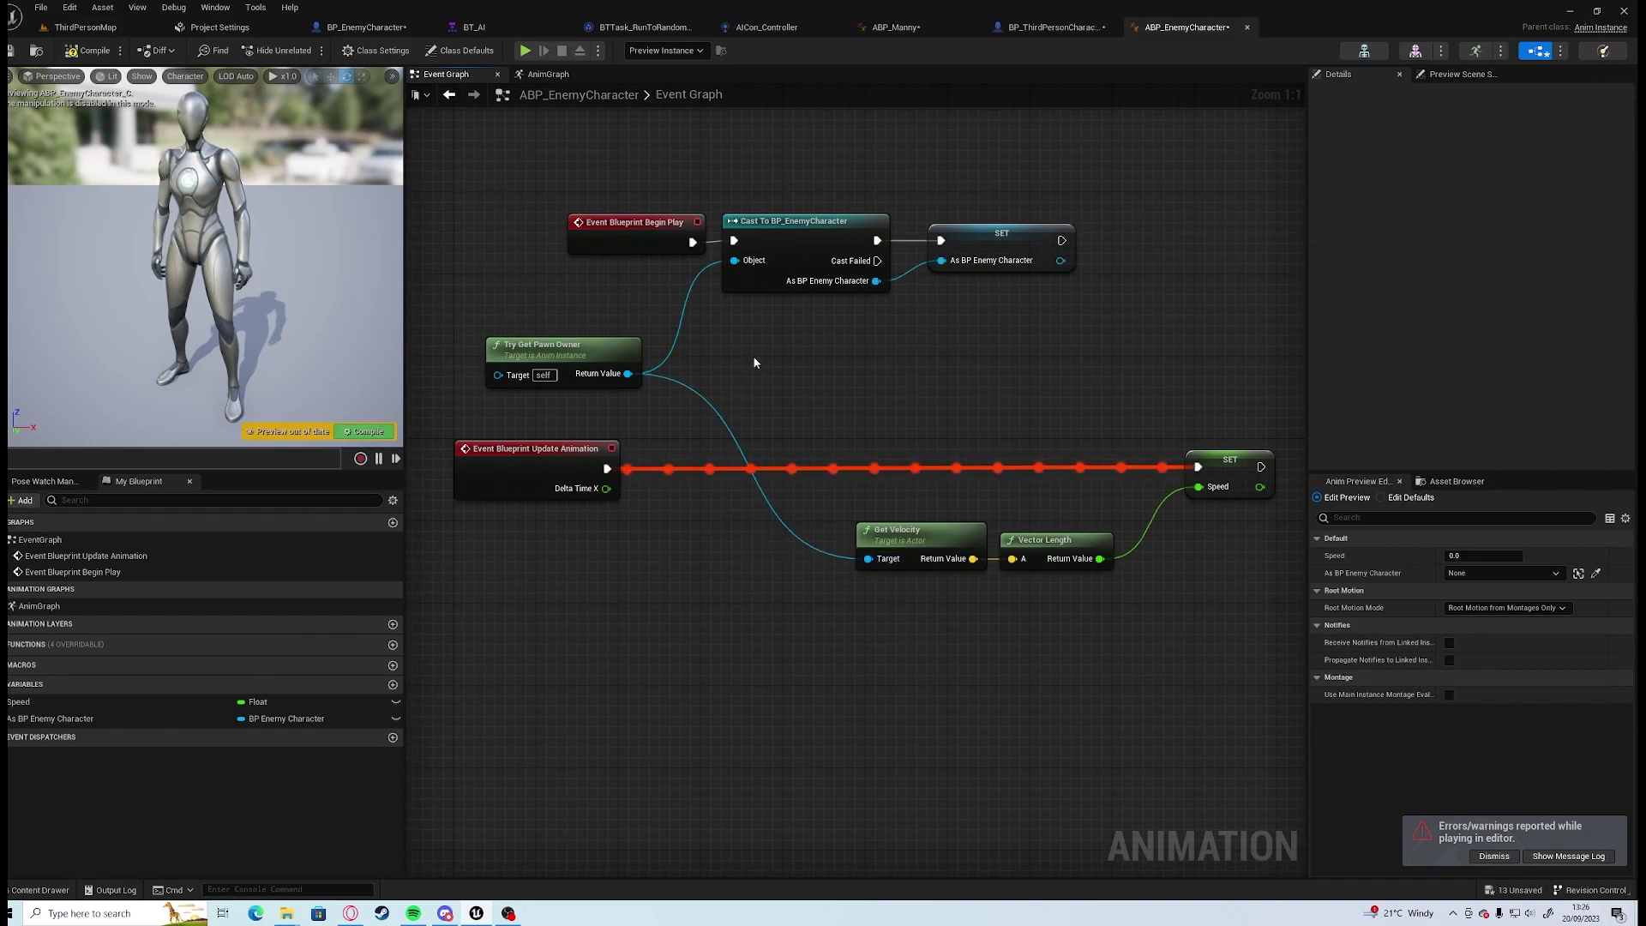
Delete the Begin Play, cast and character setter nodes, tidy Try Get Pawn Owner beside Get Velocity, and briefly playtest the enemy.
{"action": "left_click_drag", "start_coordinate": [645, 175], "coordinate": [1089, 291]}
{"action": "key", "text": "Delete"}
{"action": "left_click_drag", "start_coordinate": [557, 345], "coordinate": [627, 528]}
{"action": "left_click", "coordinate": [522, 51]}
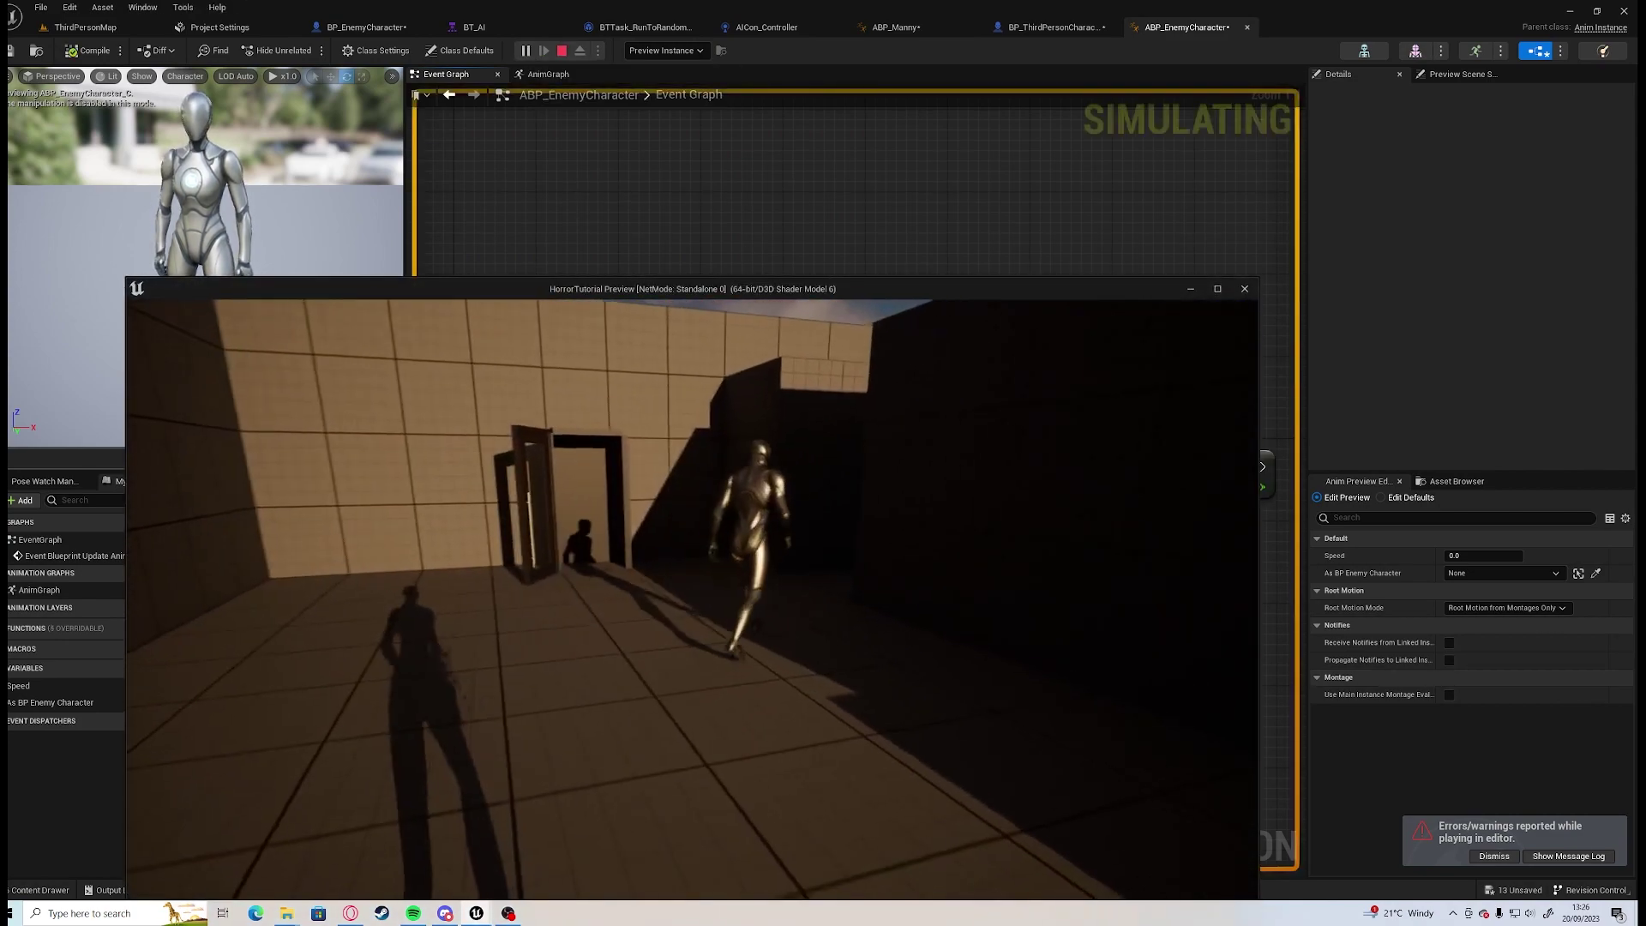
{"action": "key", "text": "Escape"}
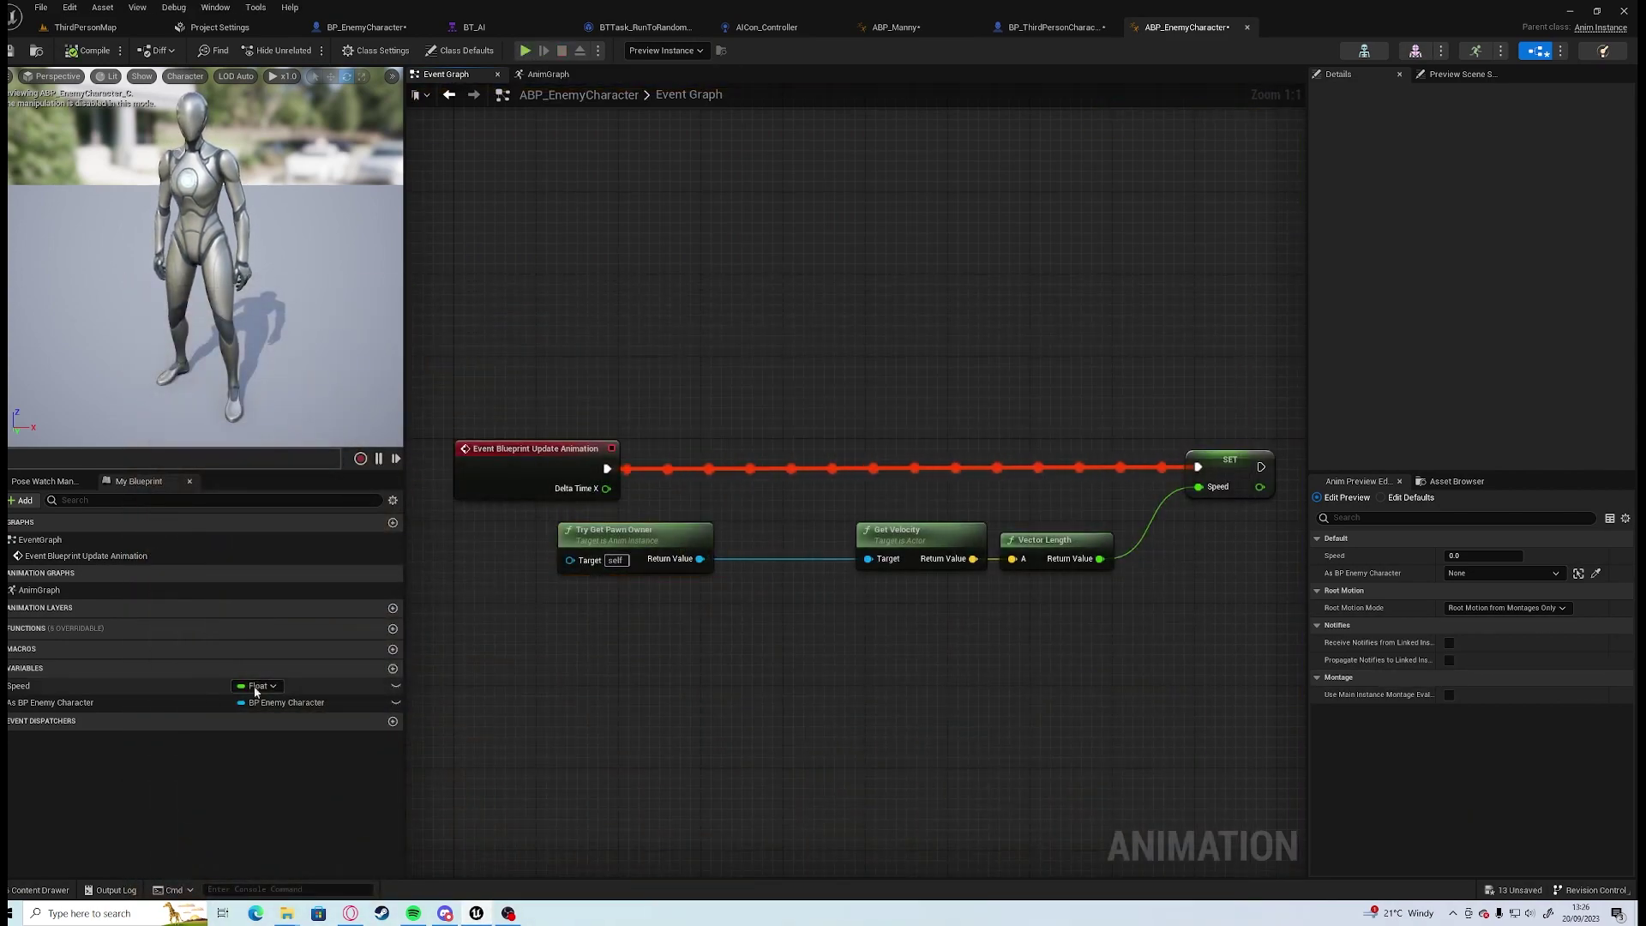
Delete the As BP Enemy Character variable from ABP_EnemyCharacter and compile the animation blueprint.
{"action": "left_click", "coordinate": [202, 701]}
{"action": "key", "text": "Delete"}
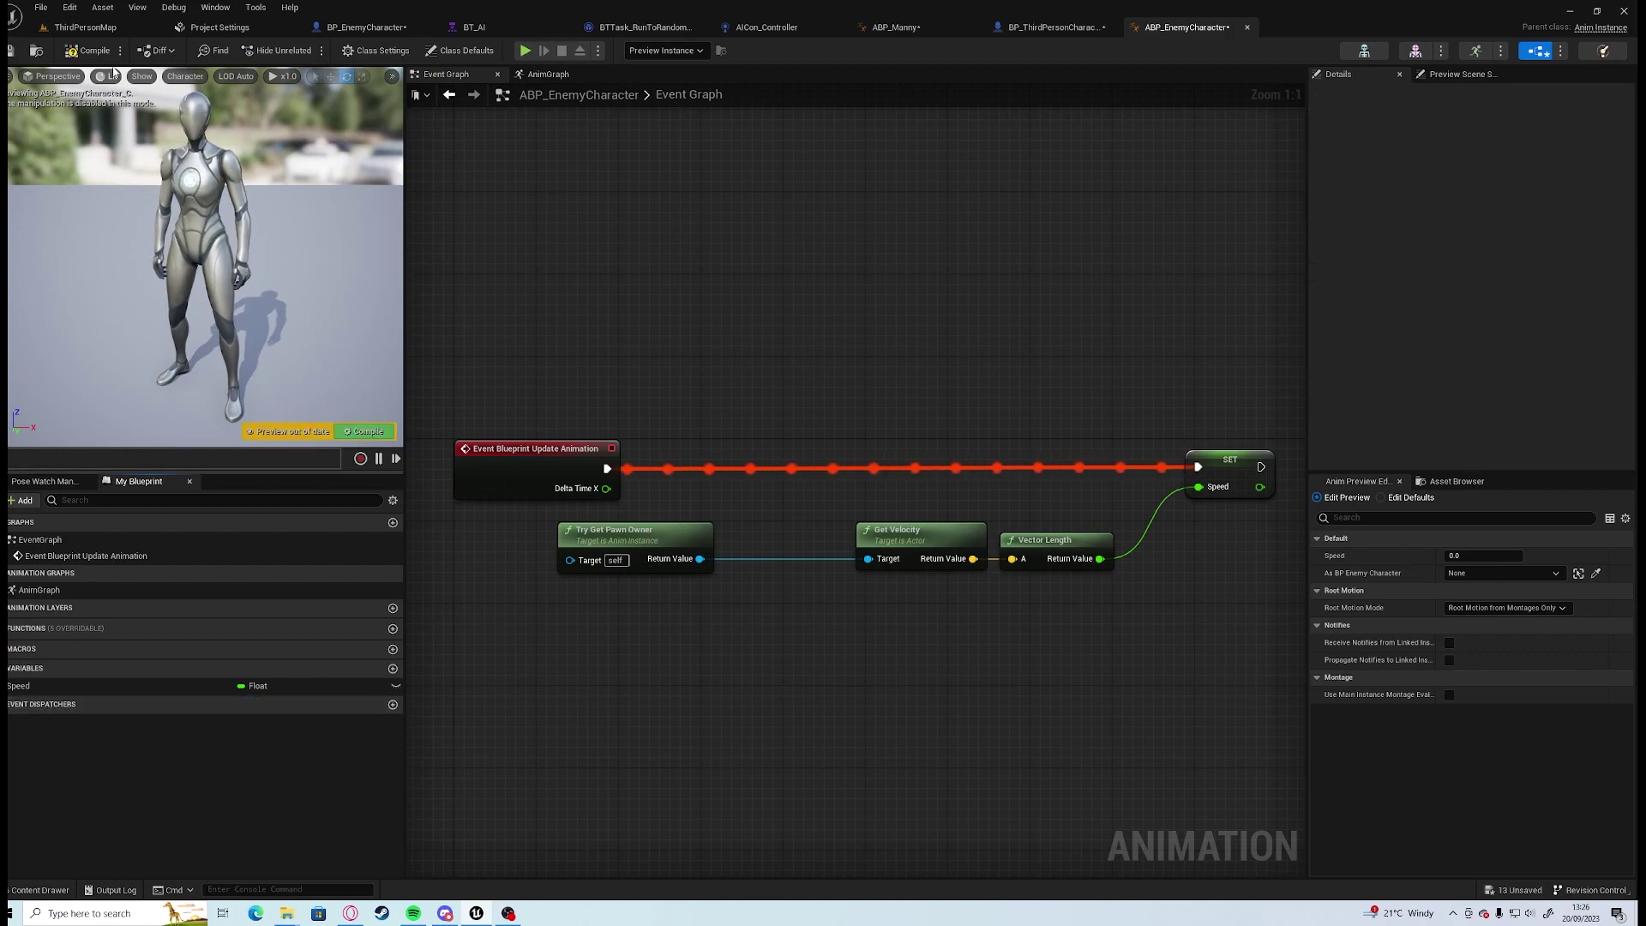
{"action": "left_click", "coordinate": [88, 51]}
Playtest the level, following the enemy along the corridor to check its movement animation, and end the session.
{"action": "left_click", "coordinate": [525, 51]}
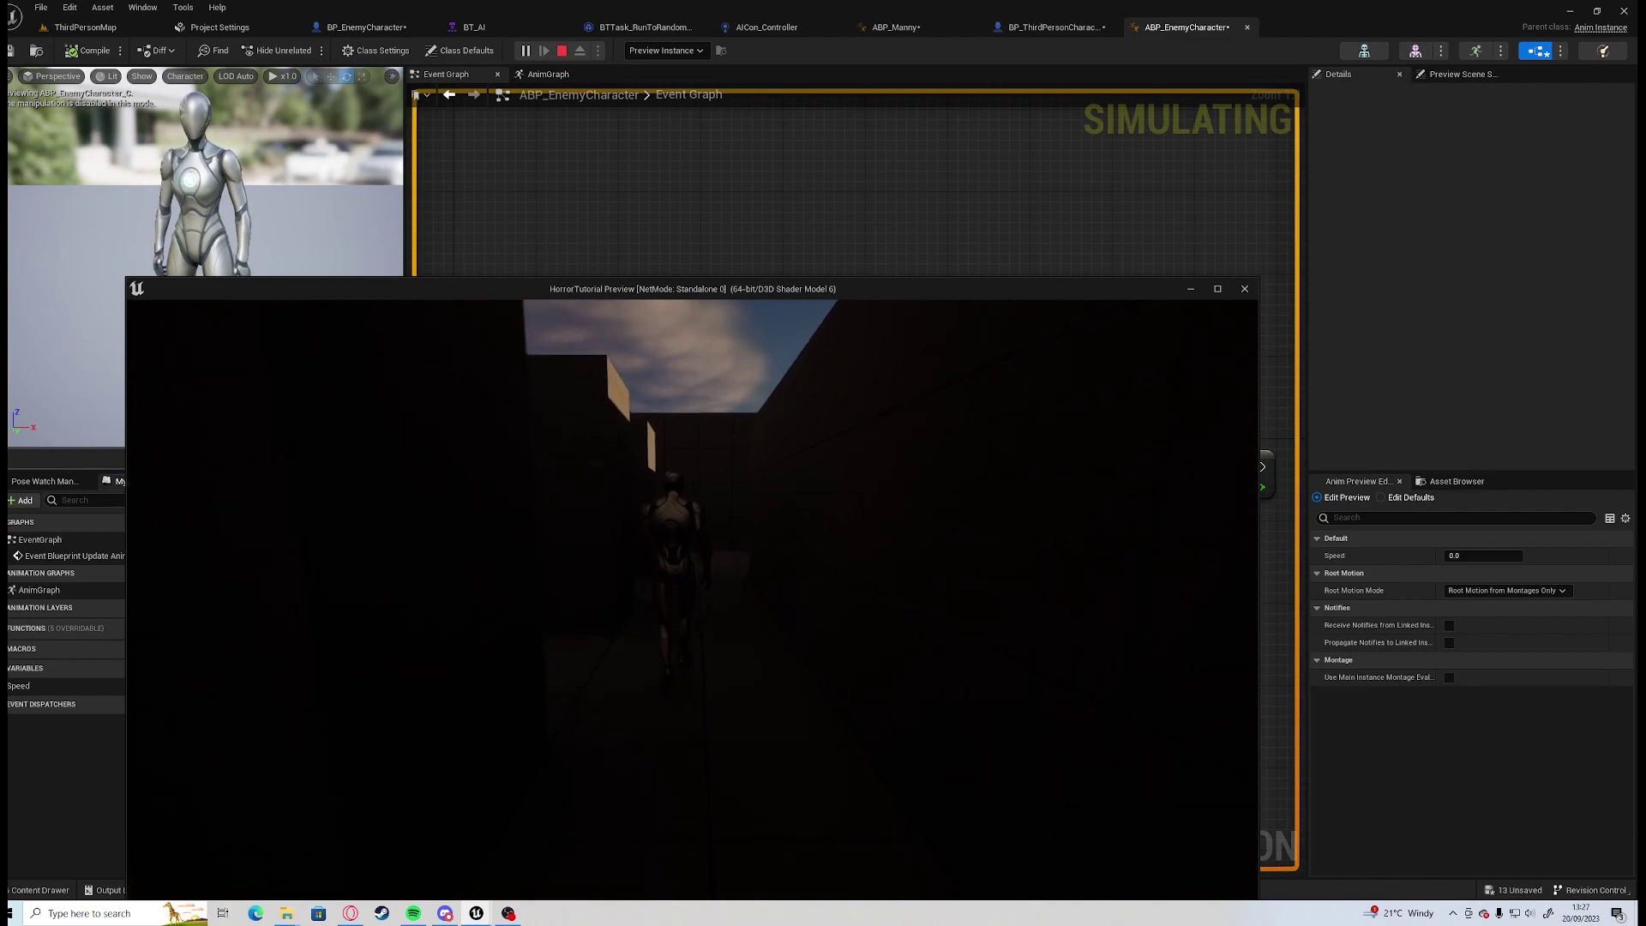
{"action": "key", "text": "w"}
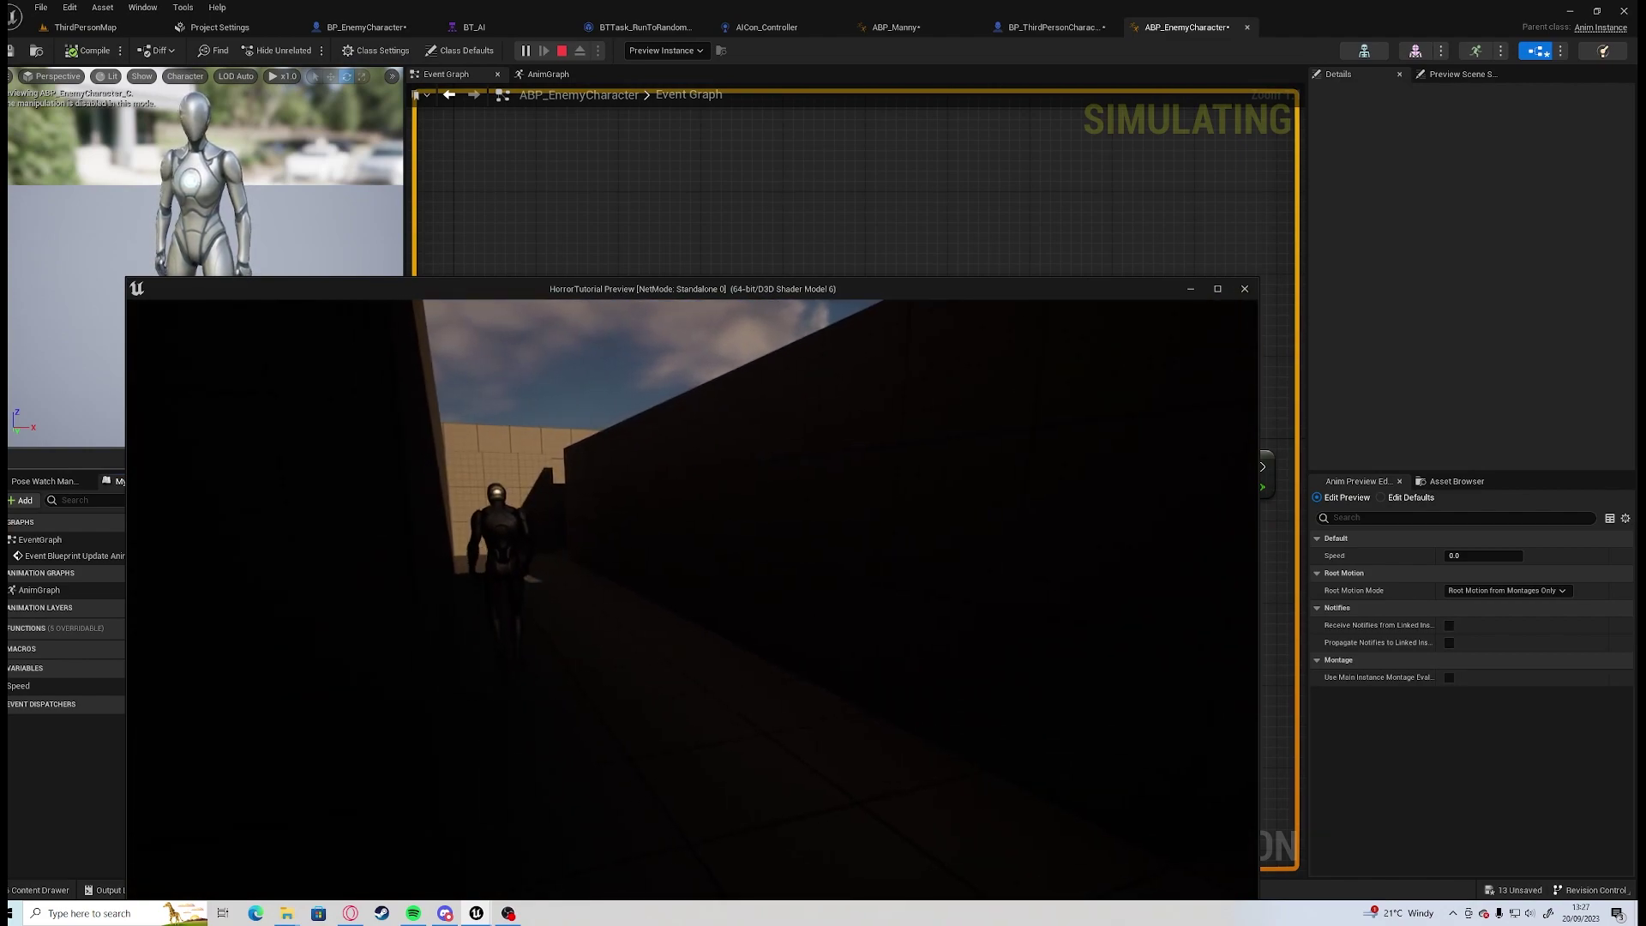
{"action": "key", "text": "Escape"}
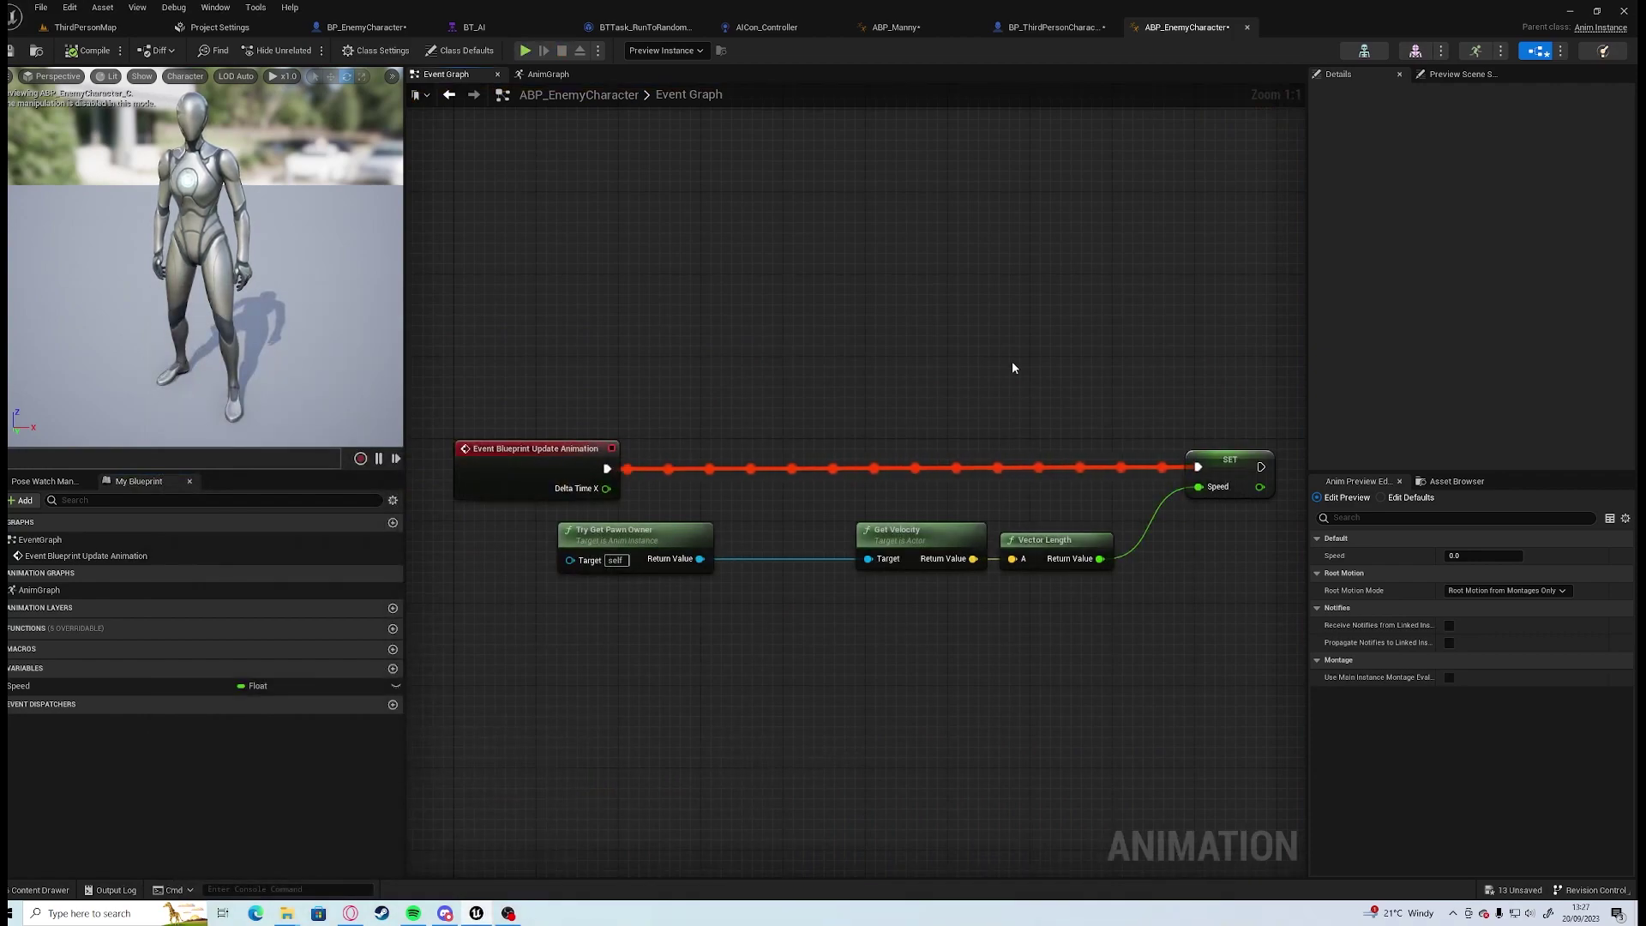
From Blendspace_WalkRun, open the MM_Walk_Fwd animation and add a second notify track.
{"action": "key", "text": "ctrl+space"}
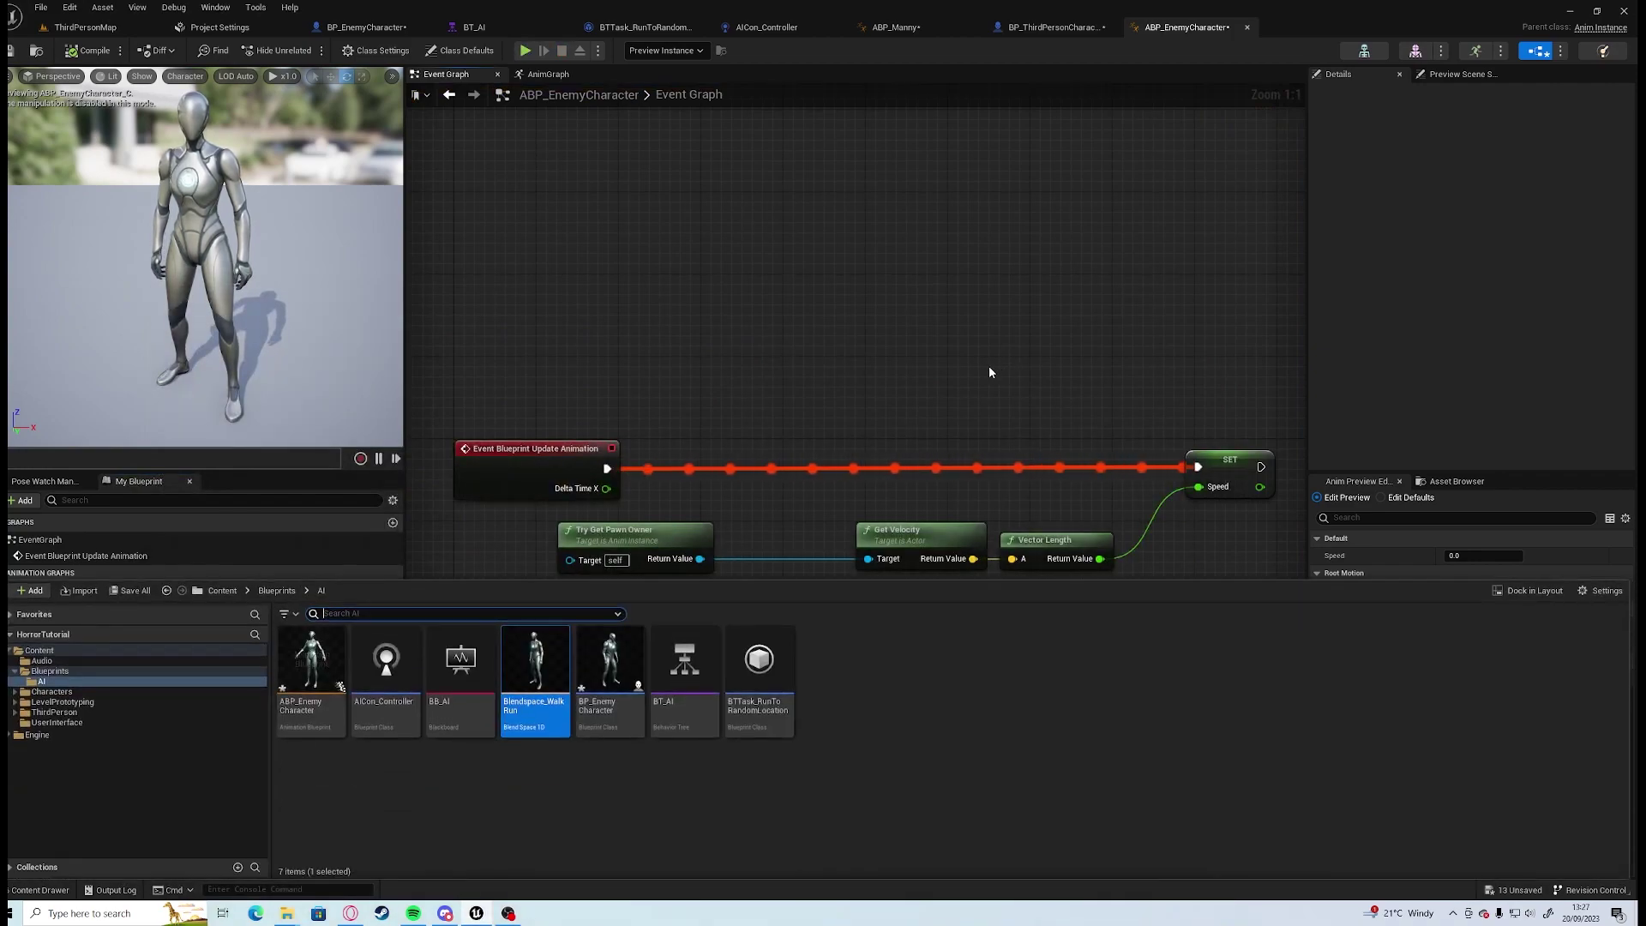
{"action": "double_click", "coordinate": [527, 723]}
{"action": "left_click", "coordinate": [773, 705]}
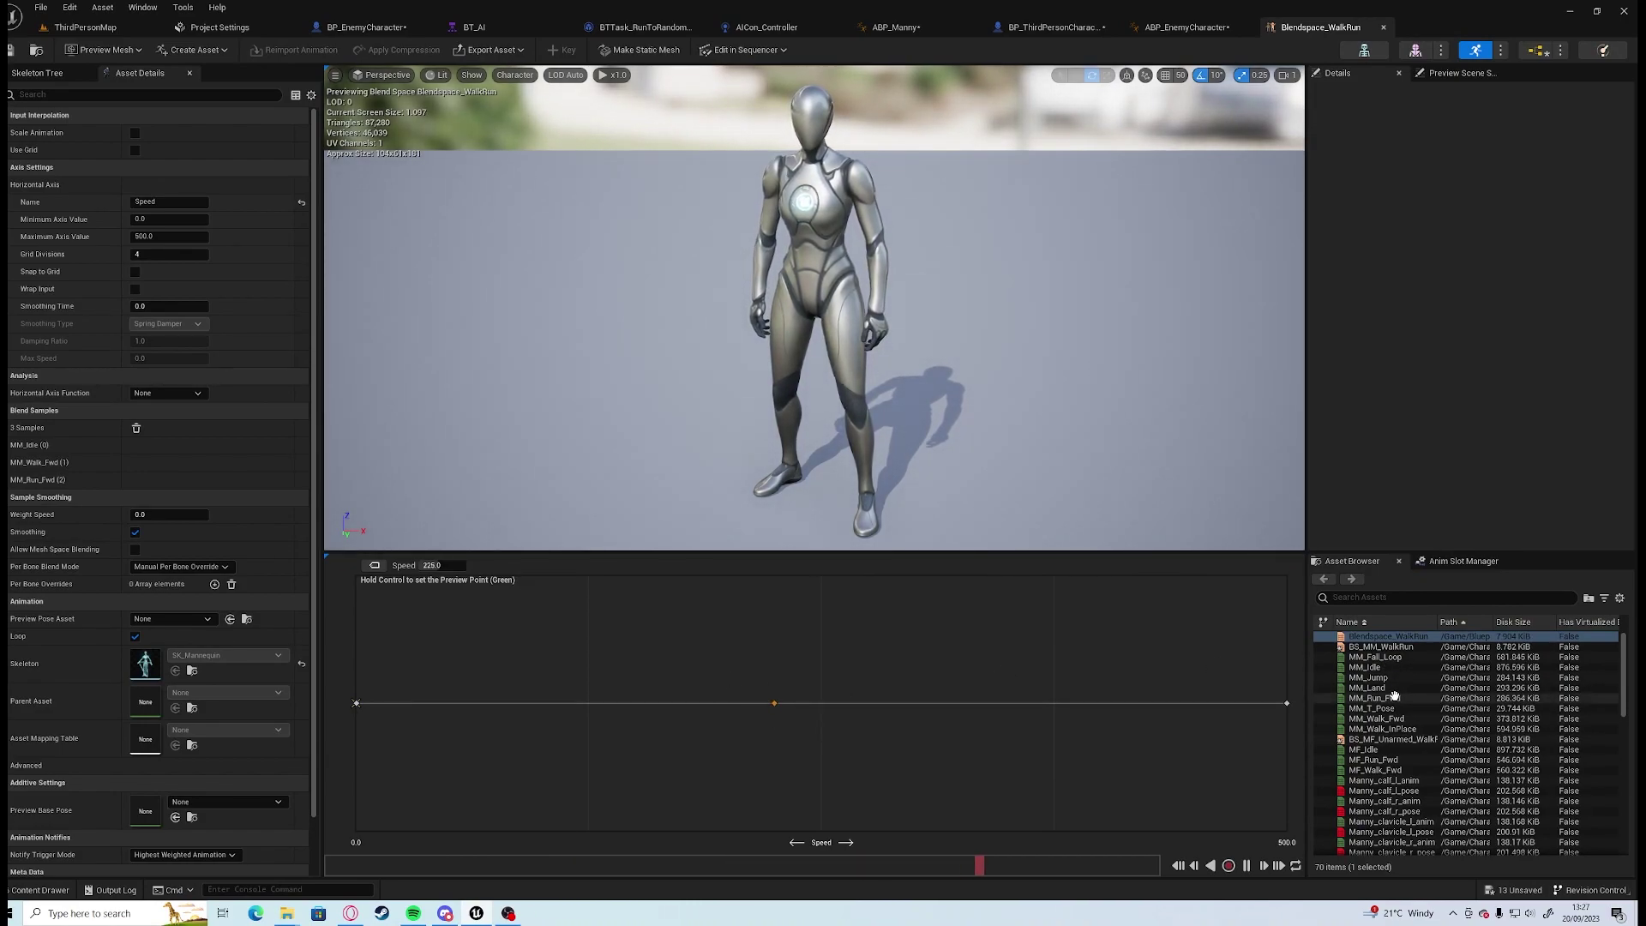
{"action": "double_click", "coordinate": [1394, 717]}
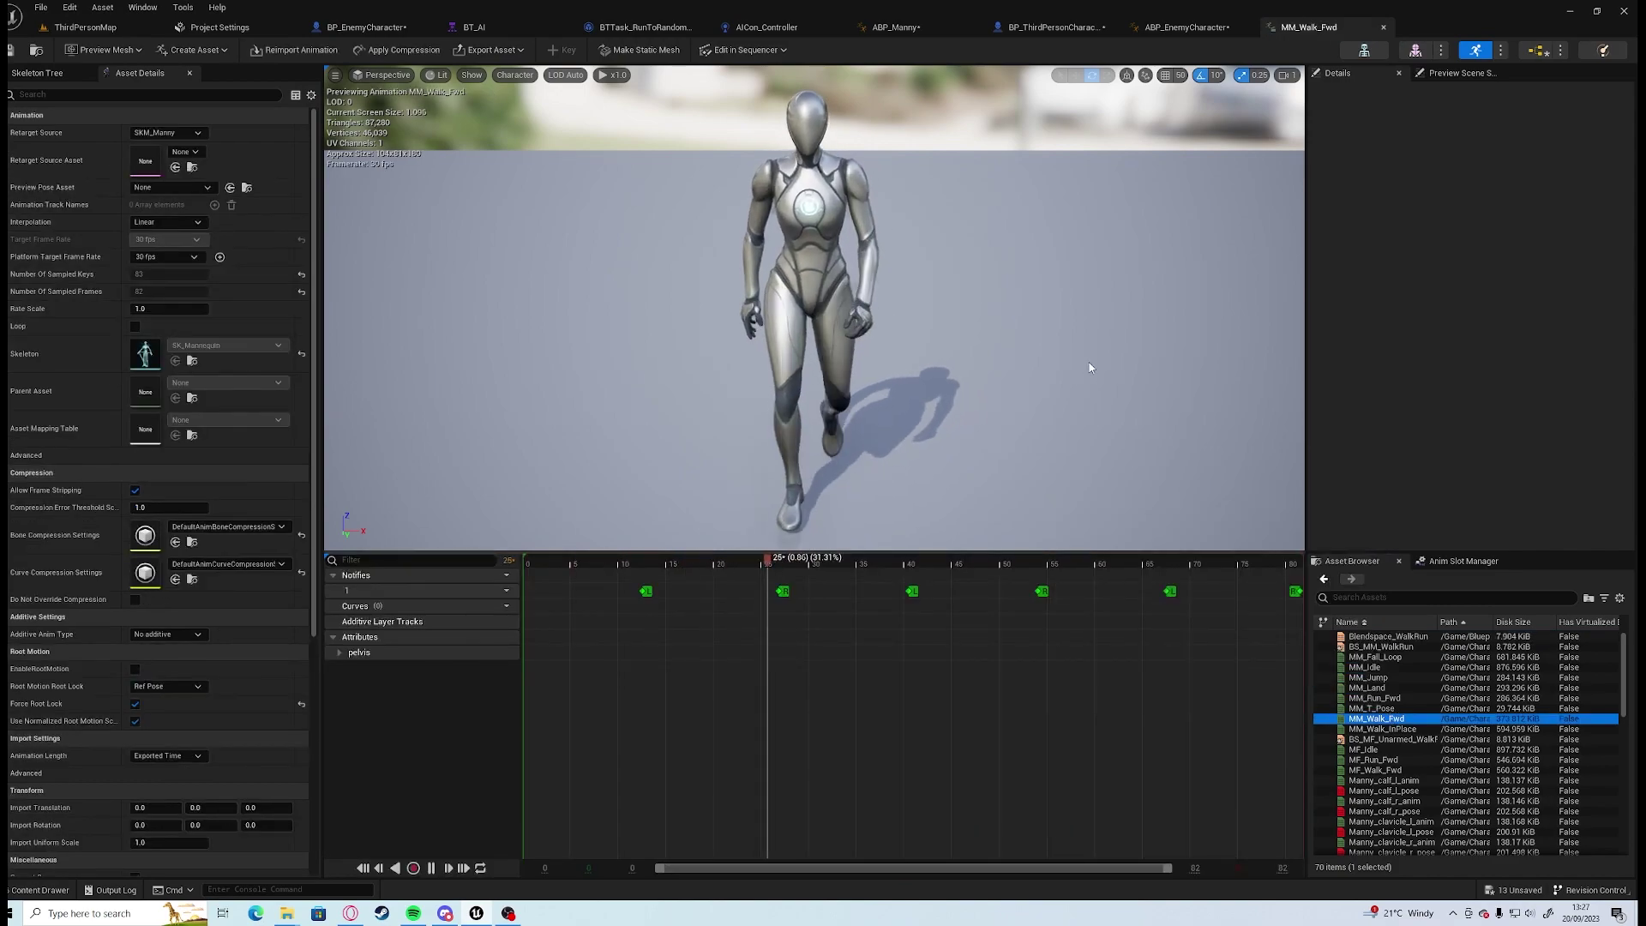
{"action": "left_click", "coordinate": [500, 589]}
{"action": "left_click", "coordinate": [512, 622]}
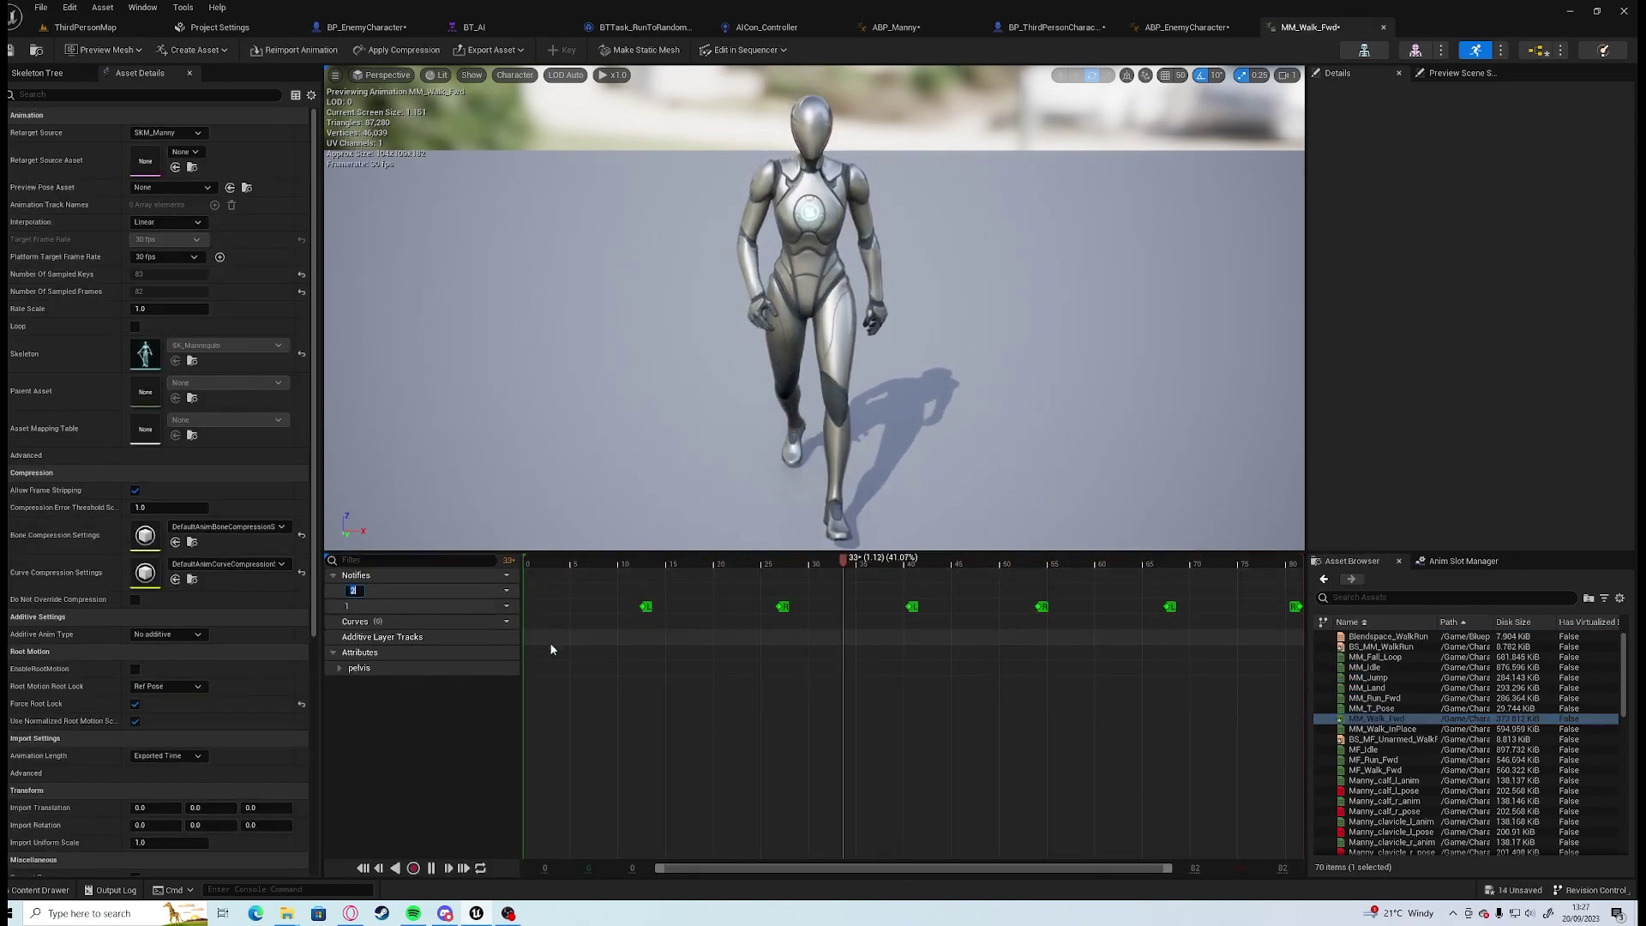
Add a Play Sound notify on track 2 above the first foot marker at frame 12, using Footstep_Cue as its sound.
{"action": "right_click", "coordinate": [643, 593]}
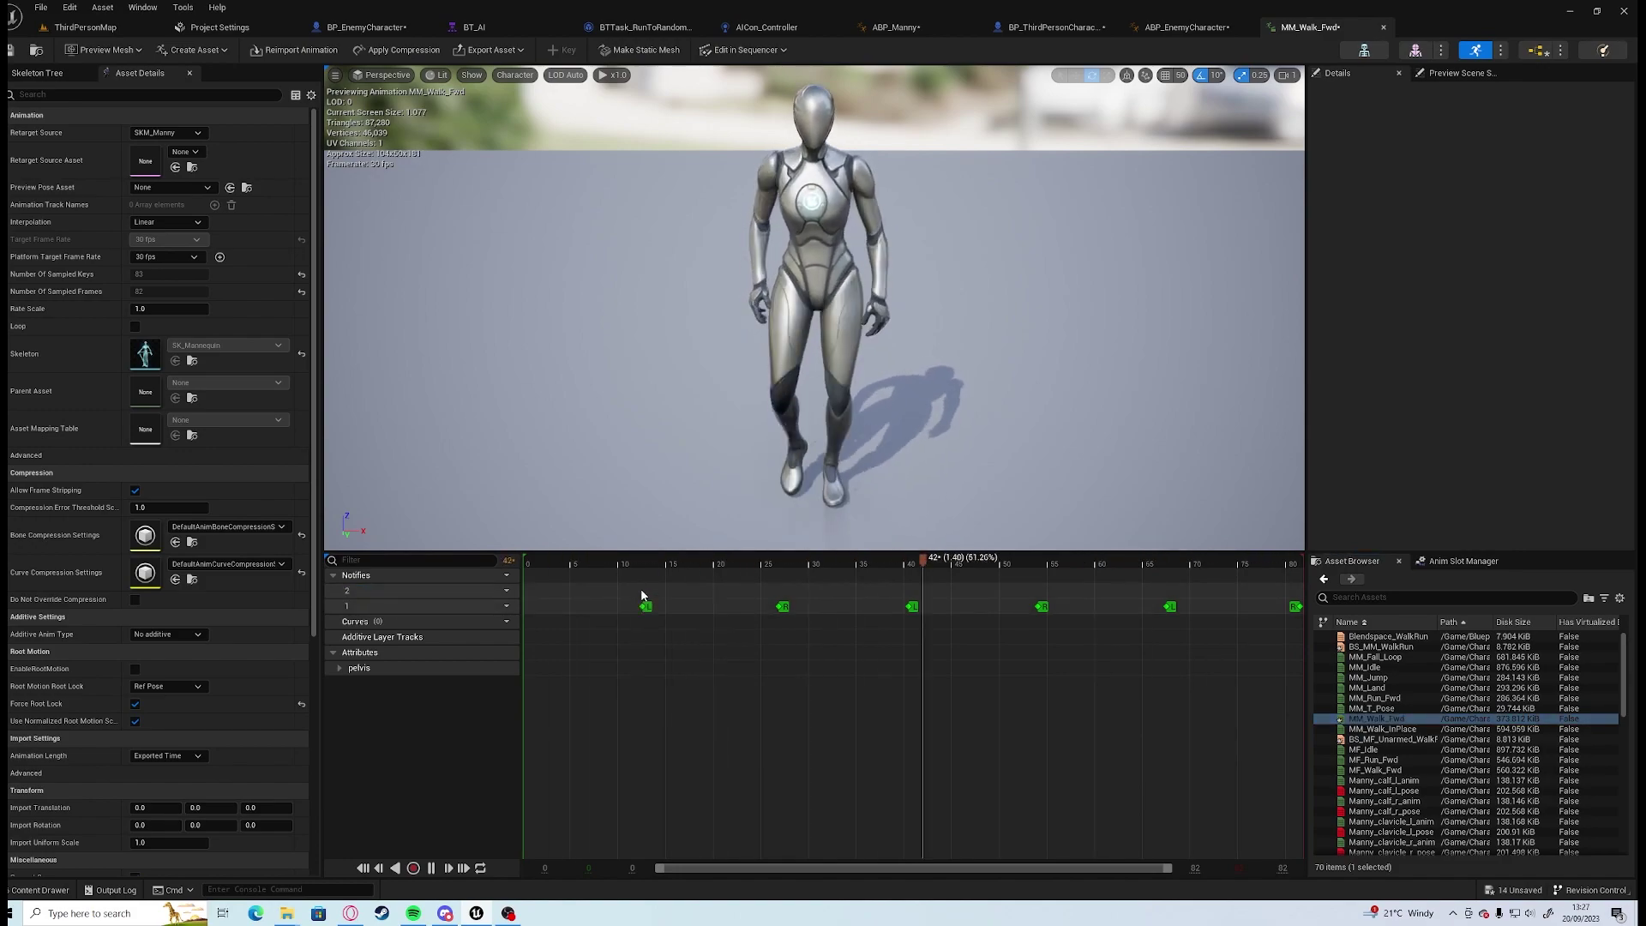
{"action": "mouse_move", "coordinate": [684, 618]}
{"action": "left_click", "coordinate": [793, 730]}
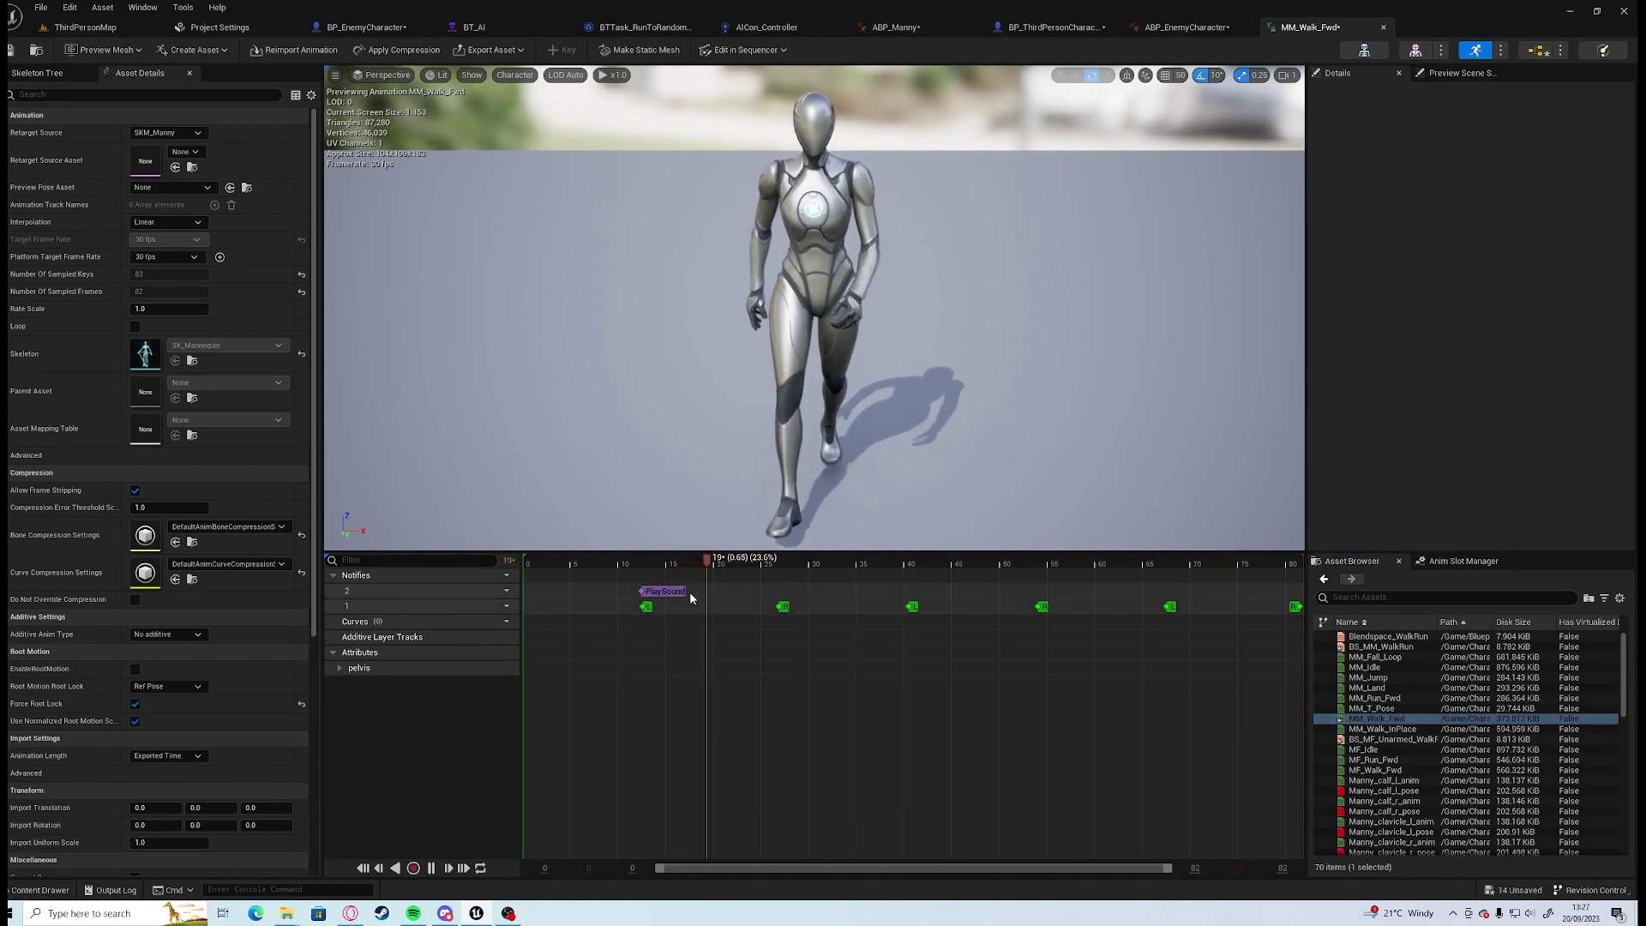
{"action": "left_click", "coordinate": [1516, 152]}
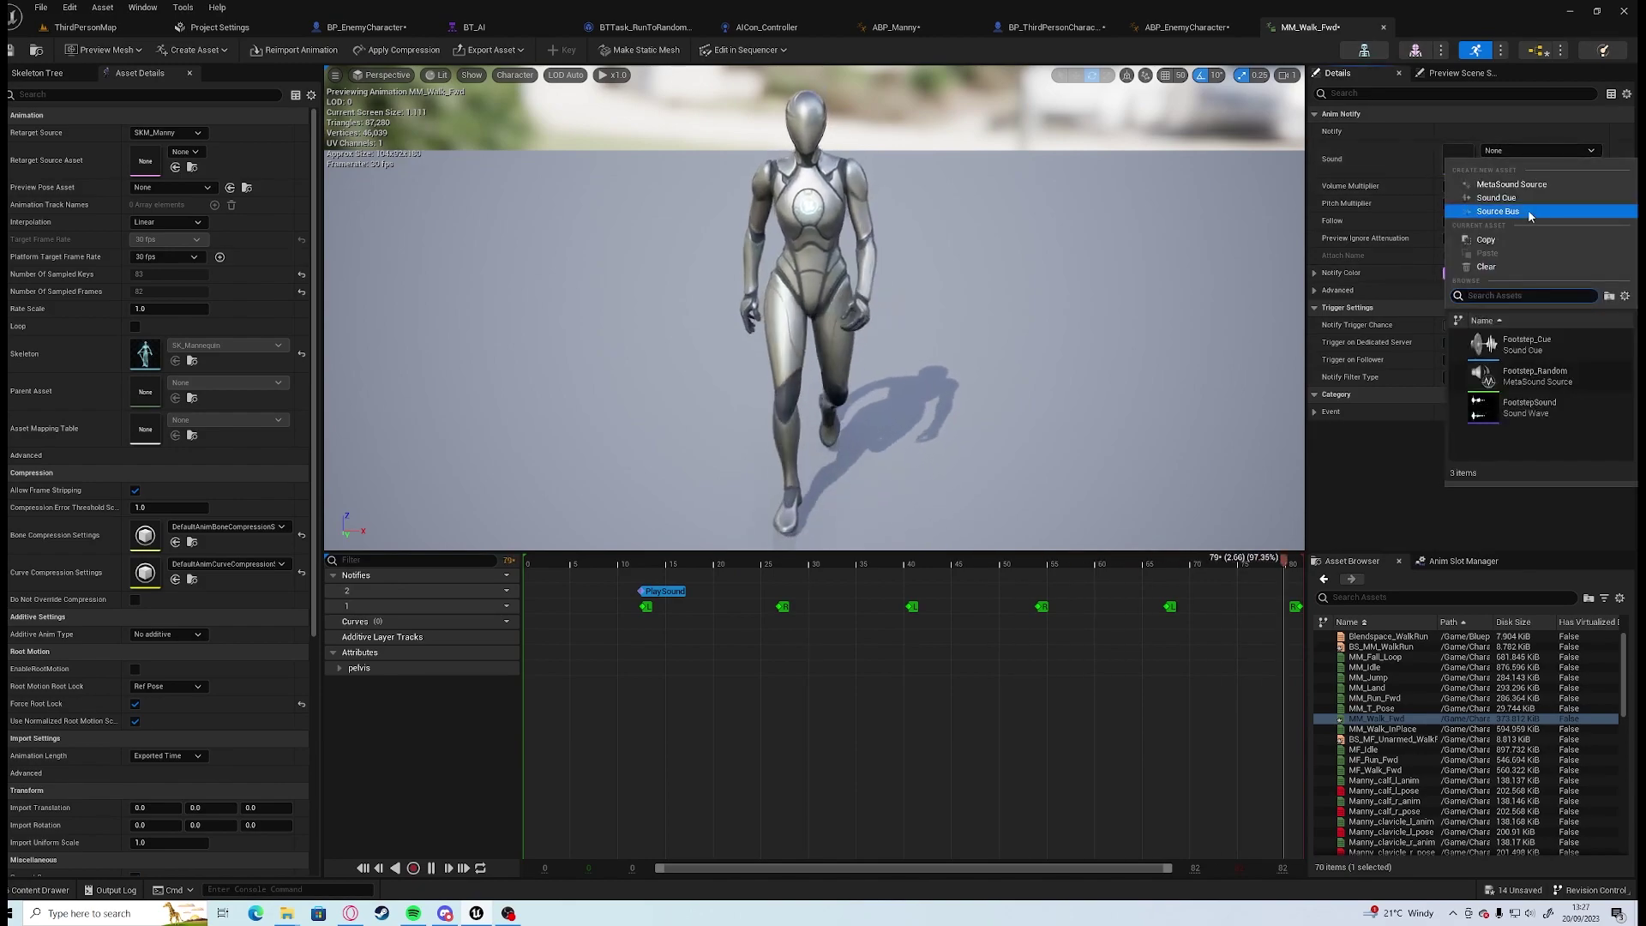
{"action": "left_click", "coordinate": [1526, 344]}
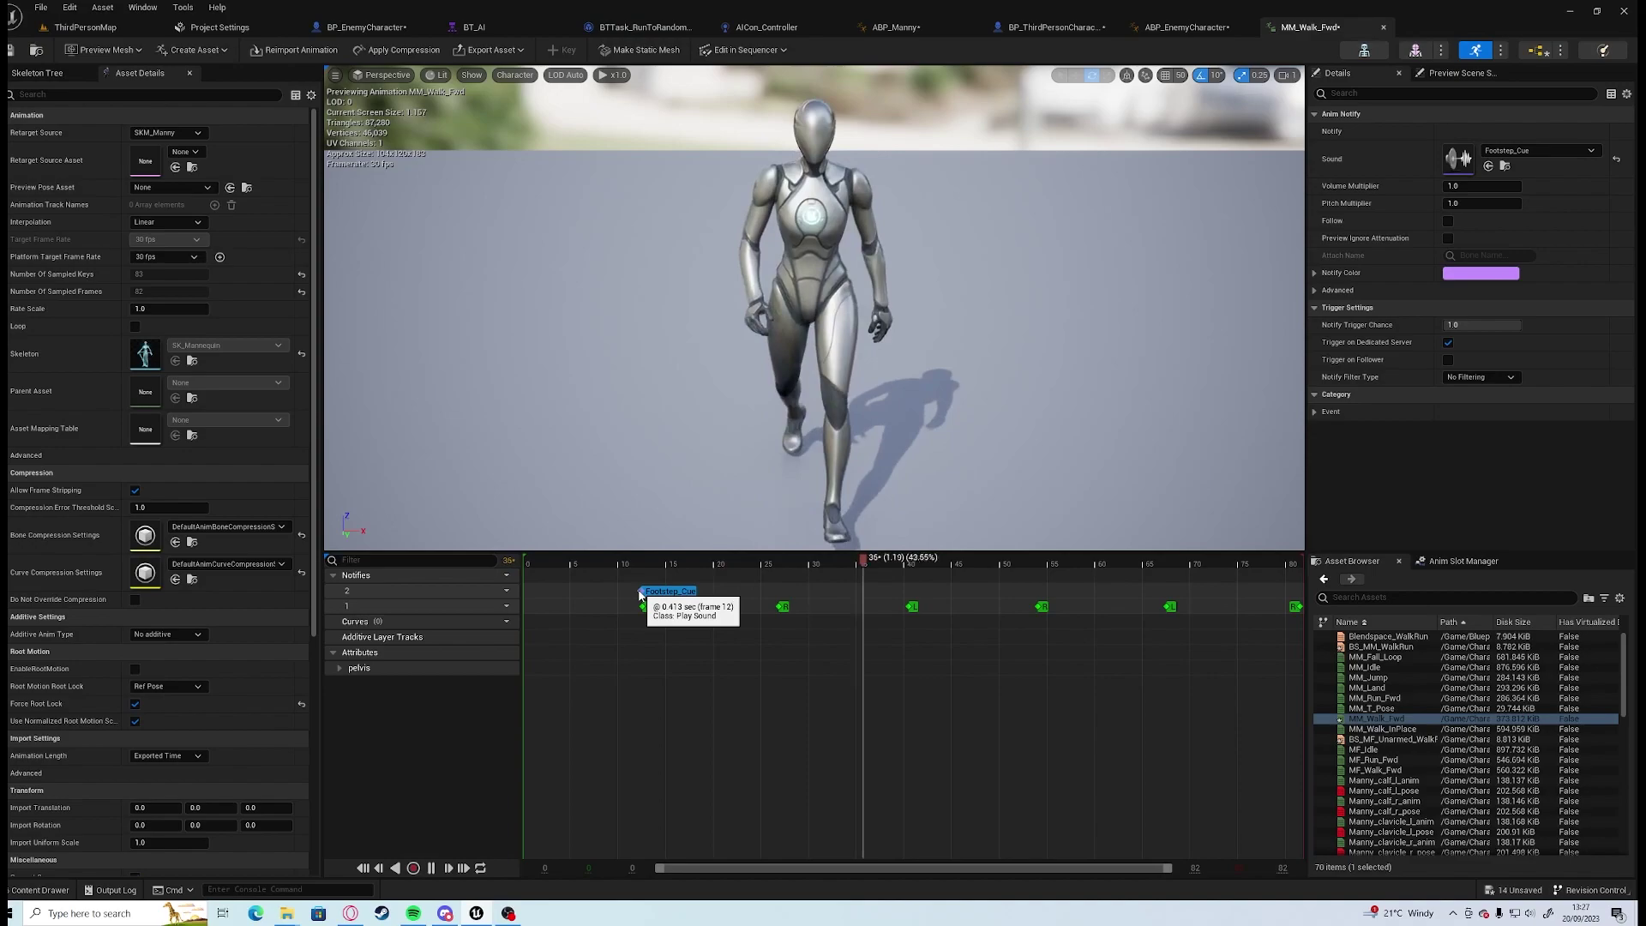
Duplicate the Footstep_Cue notify on track 2 and align the copies with the second and third foot markers.
{"action": "key", "text": "ctrl+c"}
{"action": "key", "text": "ctrl+v"}
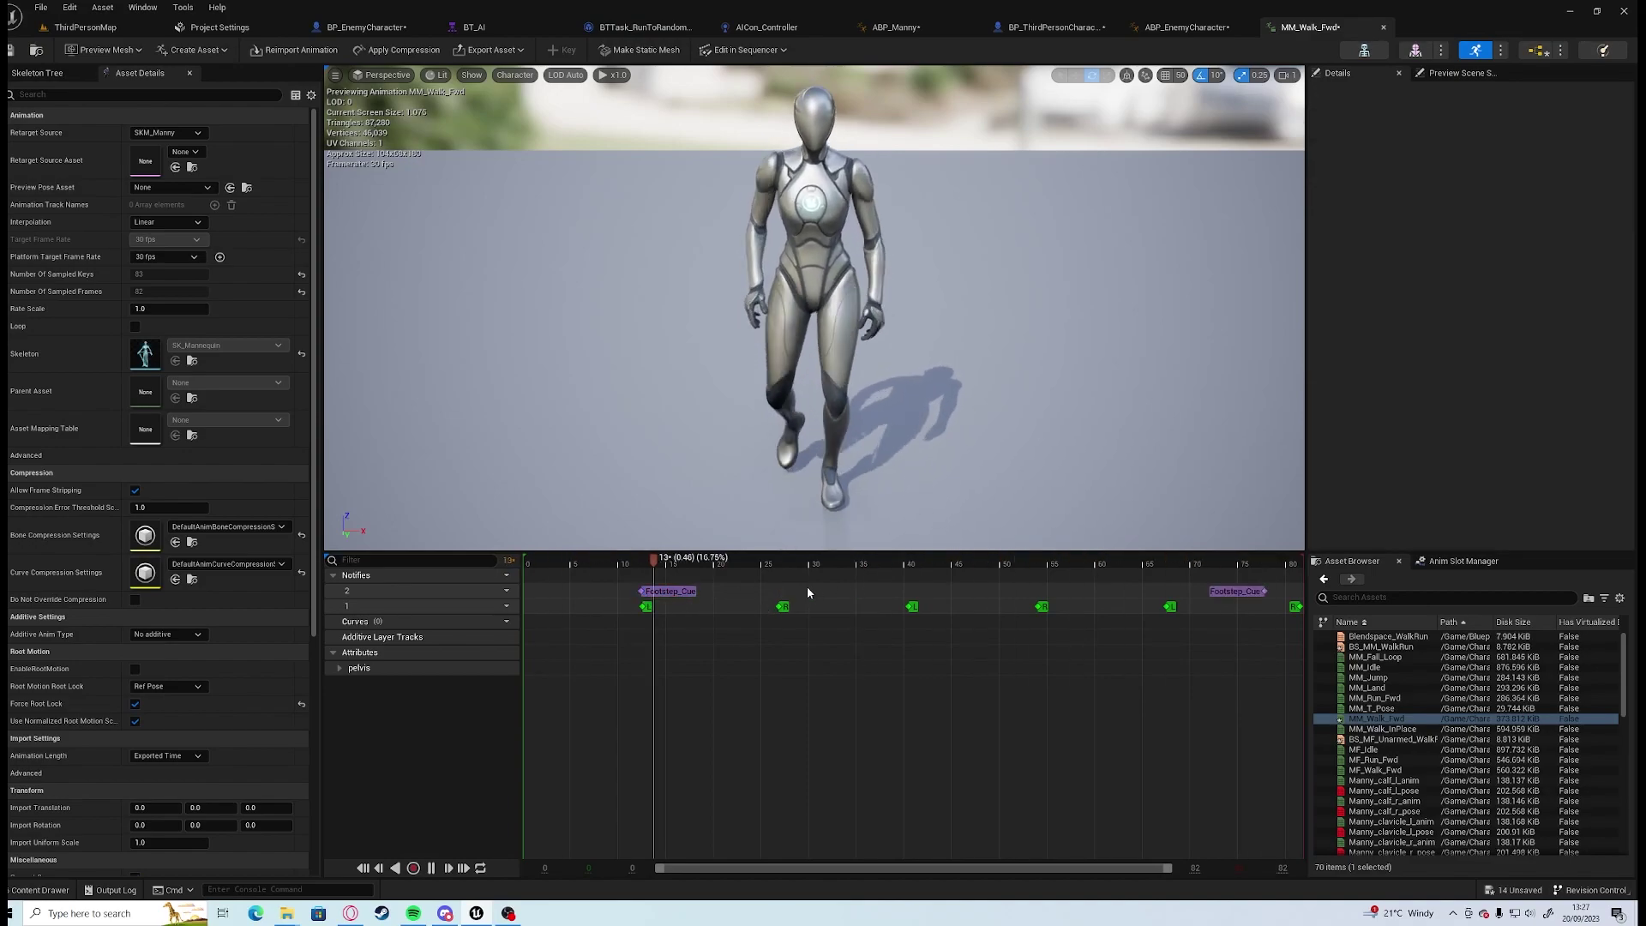
{"action": "key", "text": "ctrl+v"}
{"action": "left_click", "coordinate": [820, 593]}
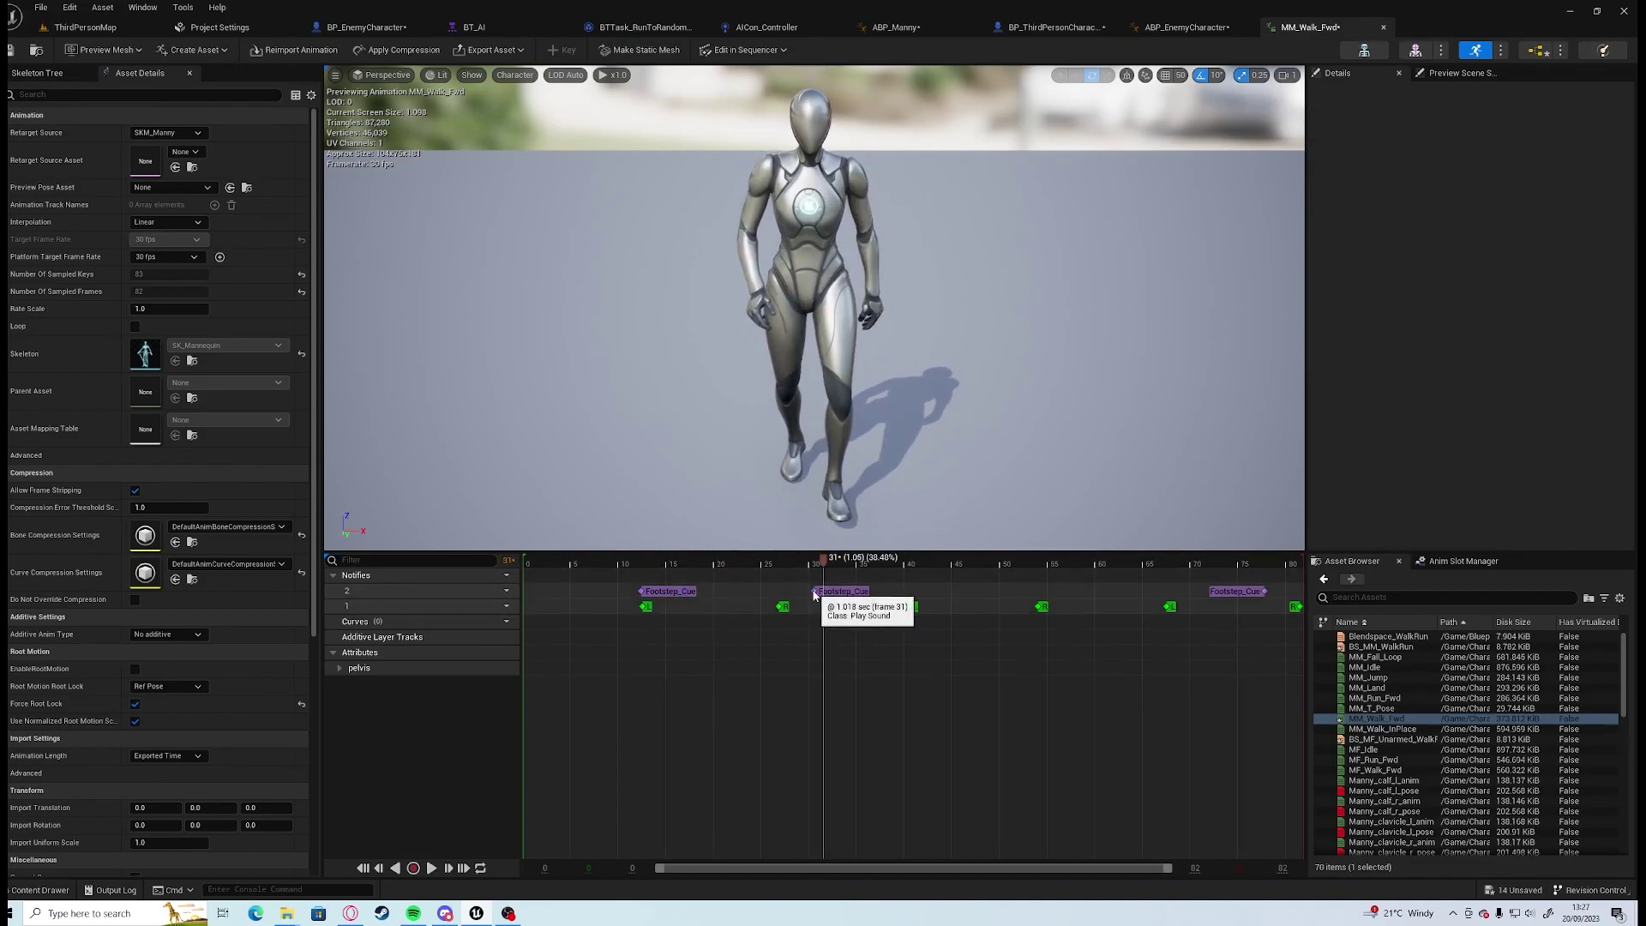
{"action": "left_click_drag", "start_coordinate": [818, 593], "coordinate": [780, 595]}
{"action": "left_click_drag", "start_coordinate": [1265, 590], "coordinate": [1173, 596]}
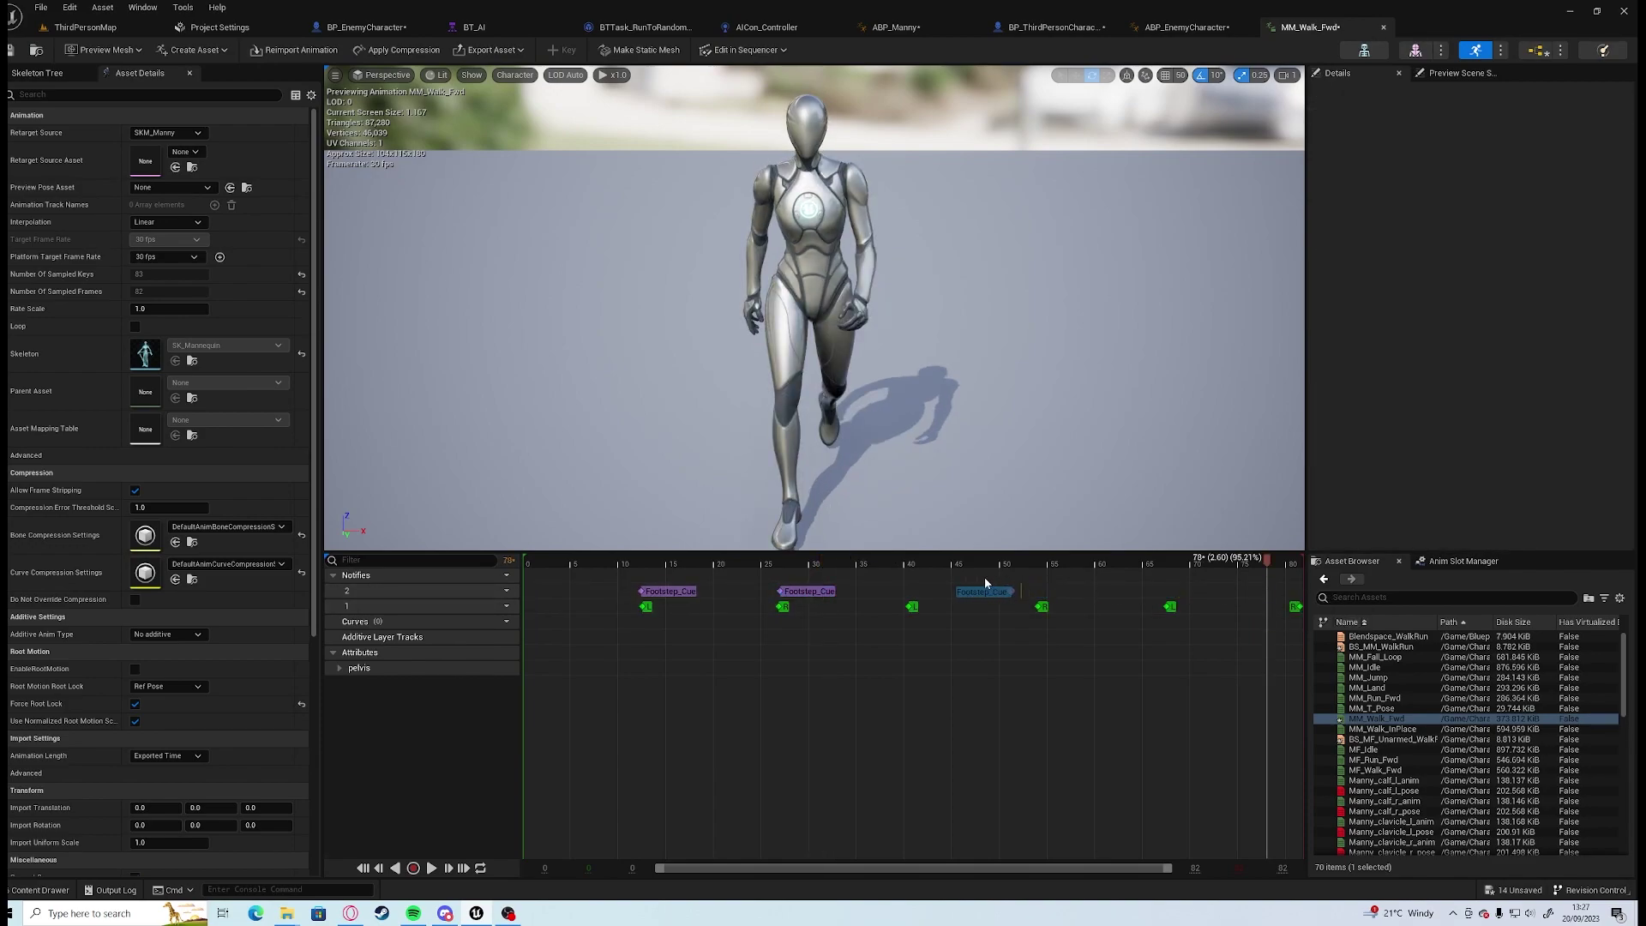
{"action": "left_click_drag", "start_coordinate": [896, 580], "coordinate": [896, 582]}
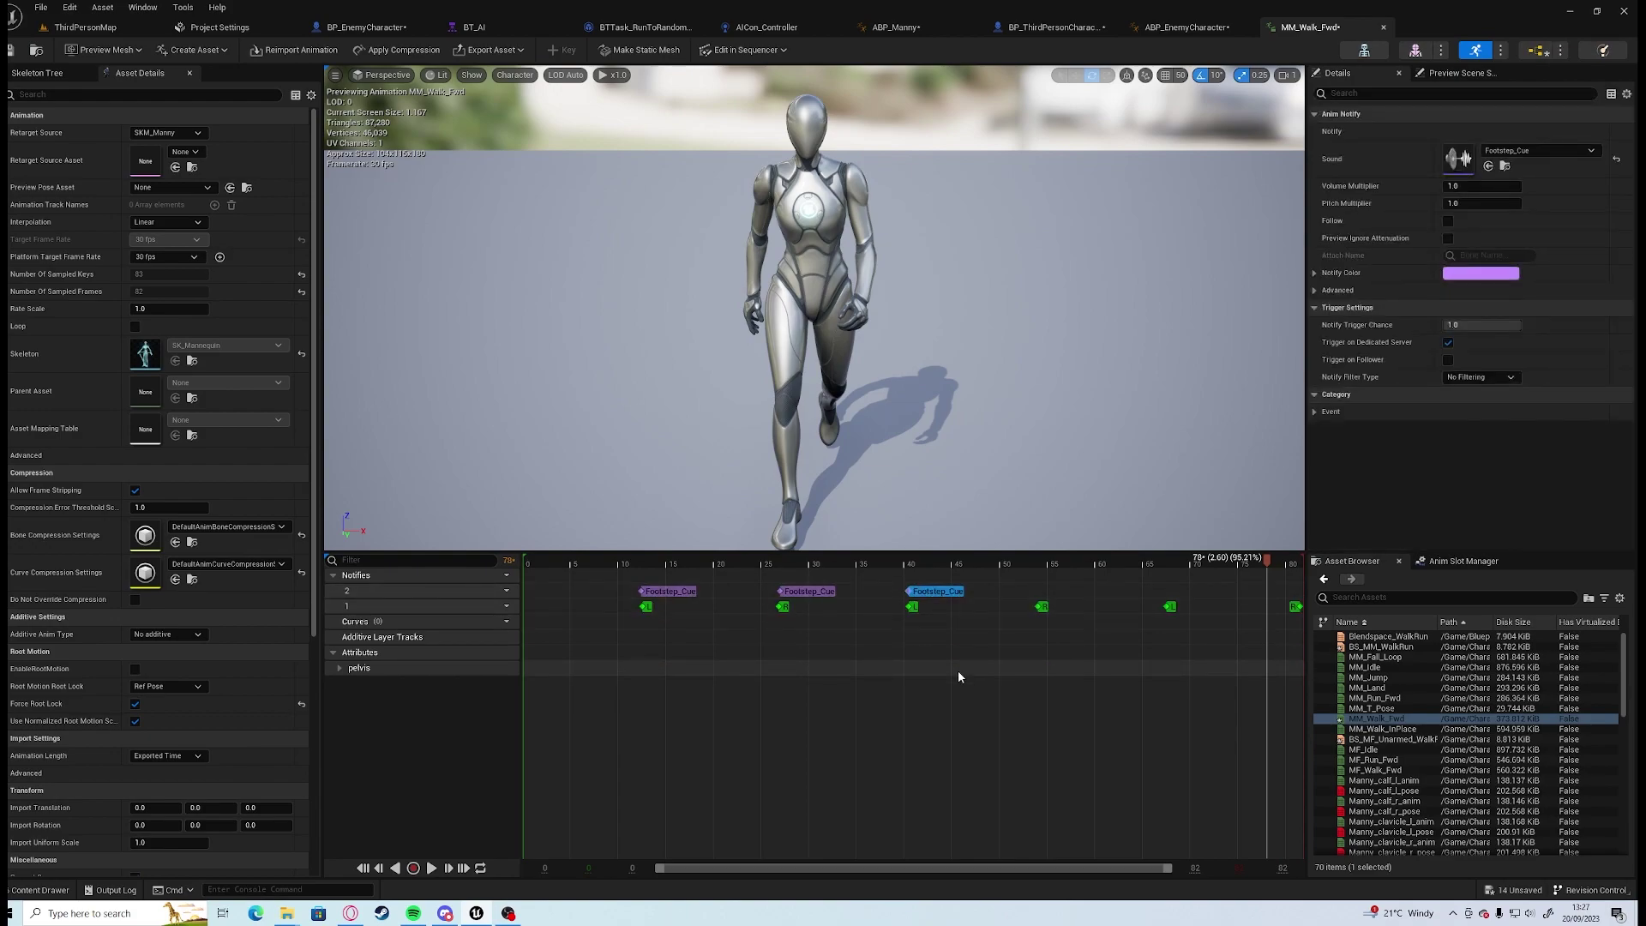
{"action": "left_click", "coordinate": [986, 643]}
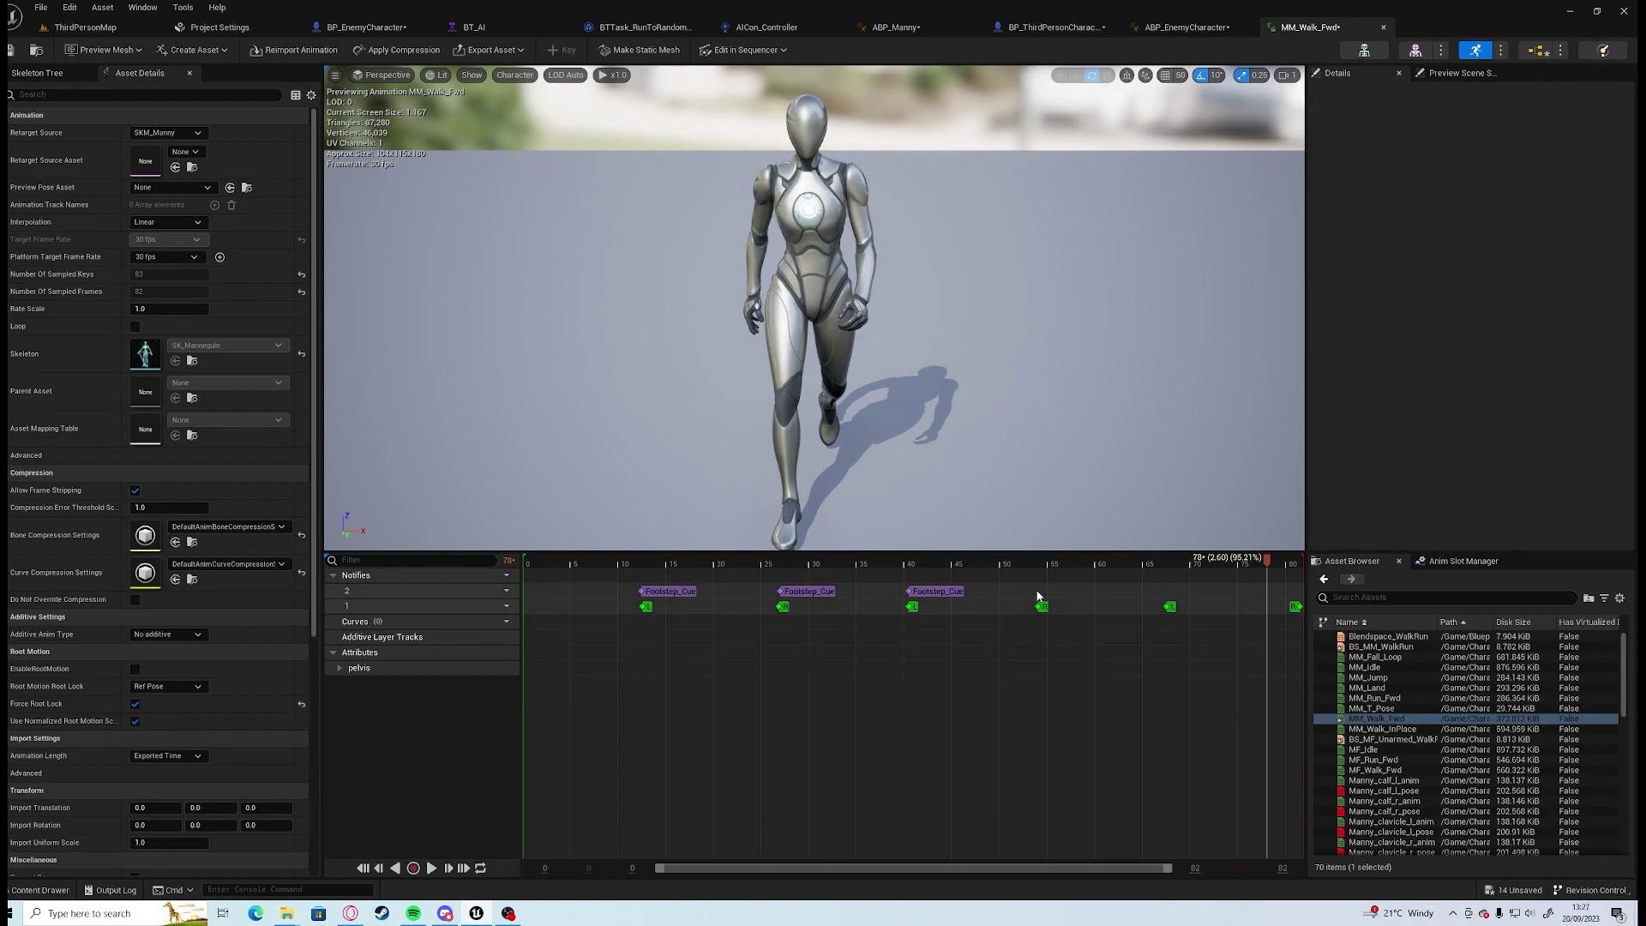
Paste Footstep_Cue notifies above the remaining three foot markers, preview the walk, and save MM_Walk_Fwd.
{"action": "key", "text": "ctrl+v"}
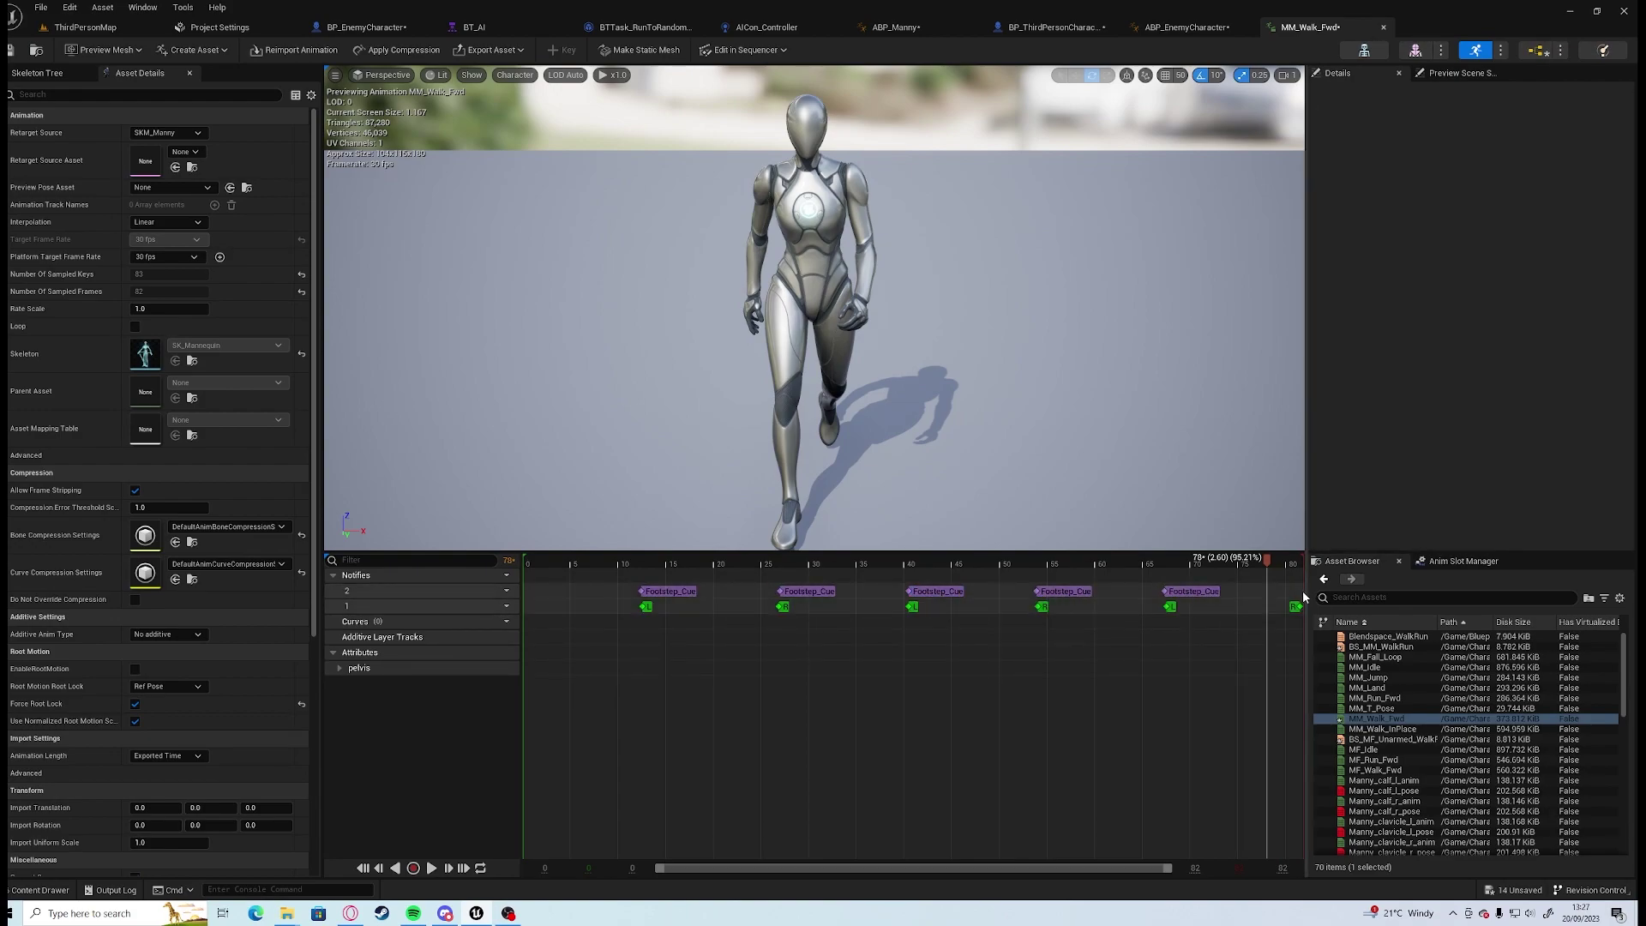
{"action": "key", "text": "ctrl+v"}
{"action": "key", "text": "space"}
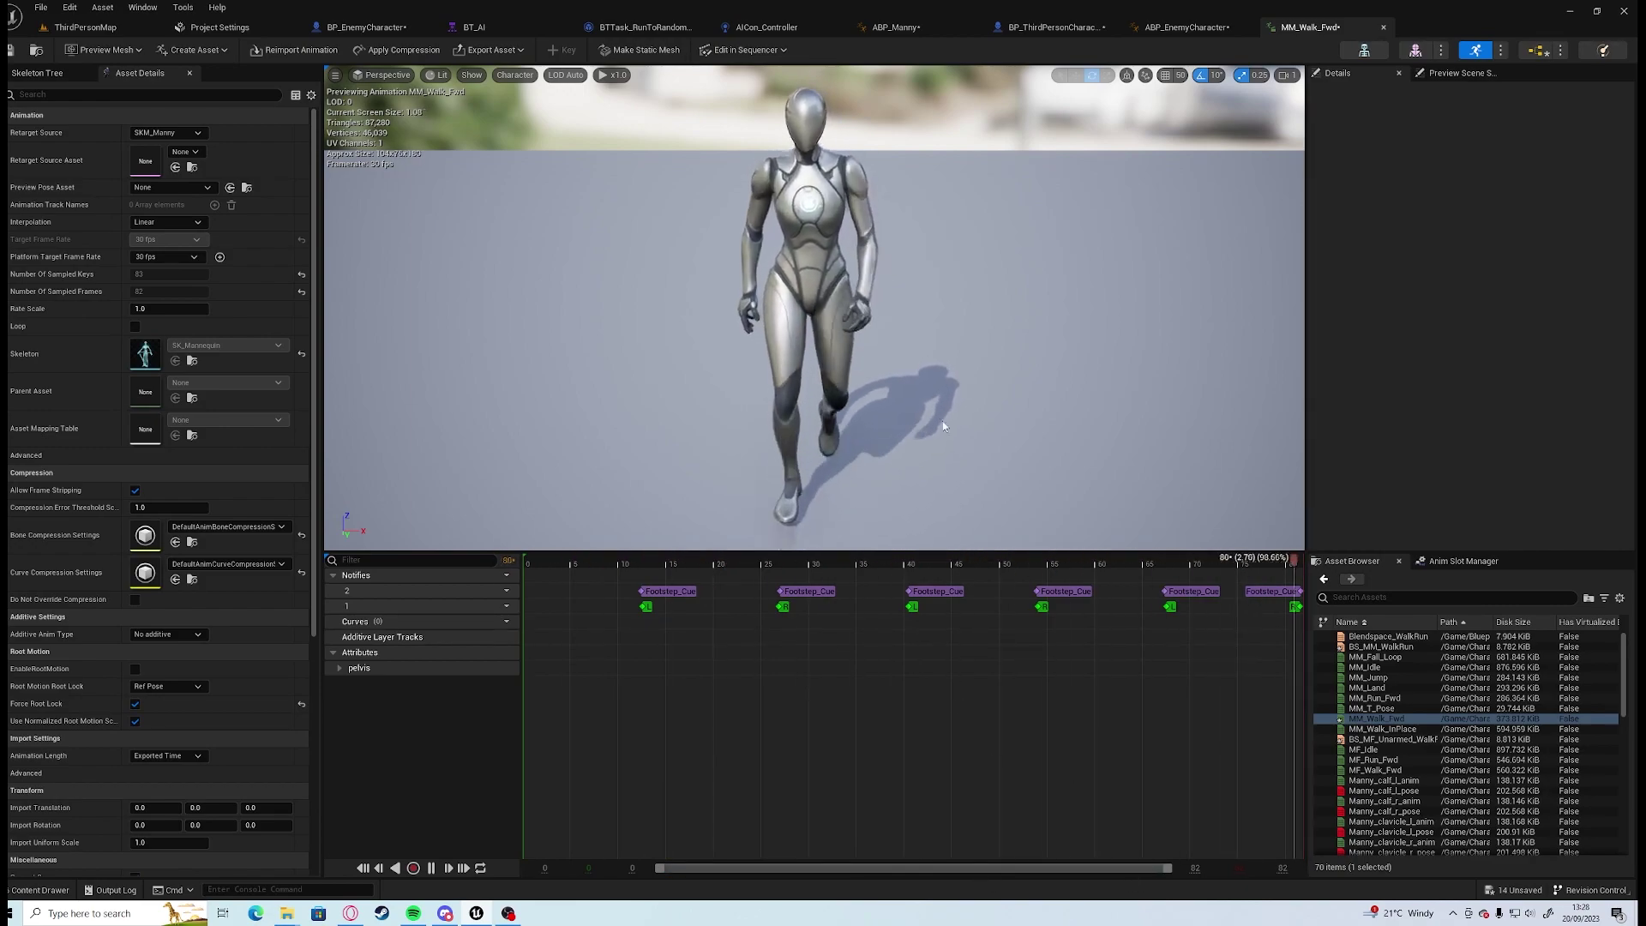
{"action": "right_click_drag", "start_coordinate": [943, 420], "coordinate": [931, 353]}
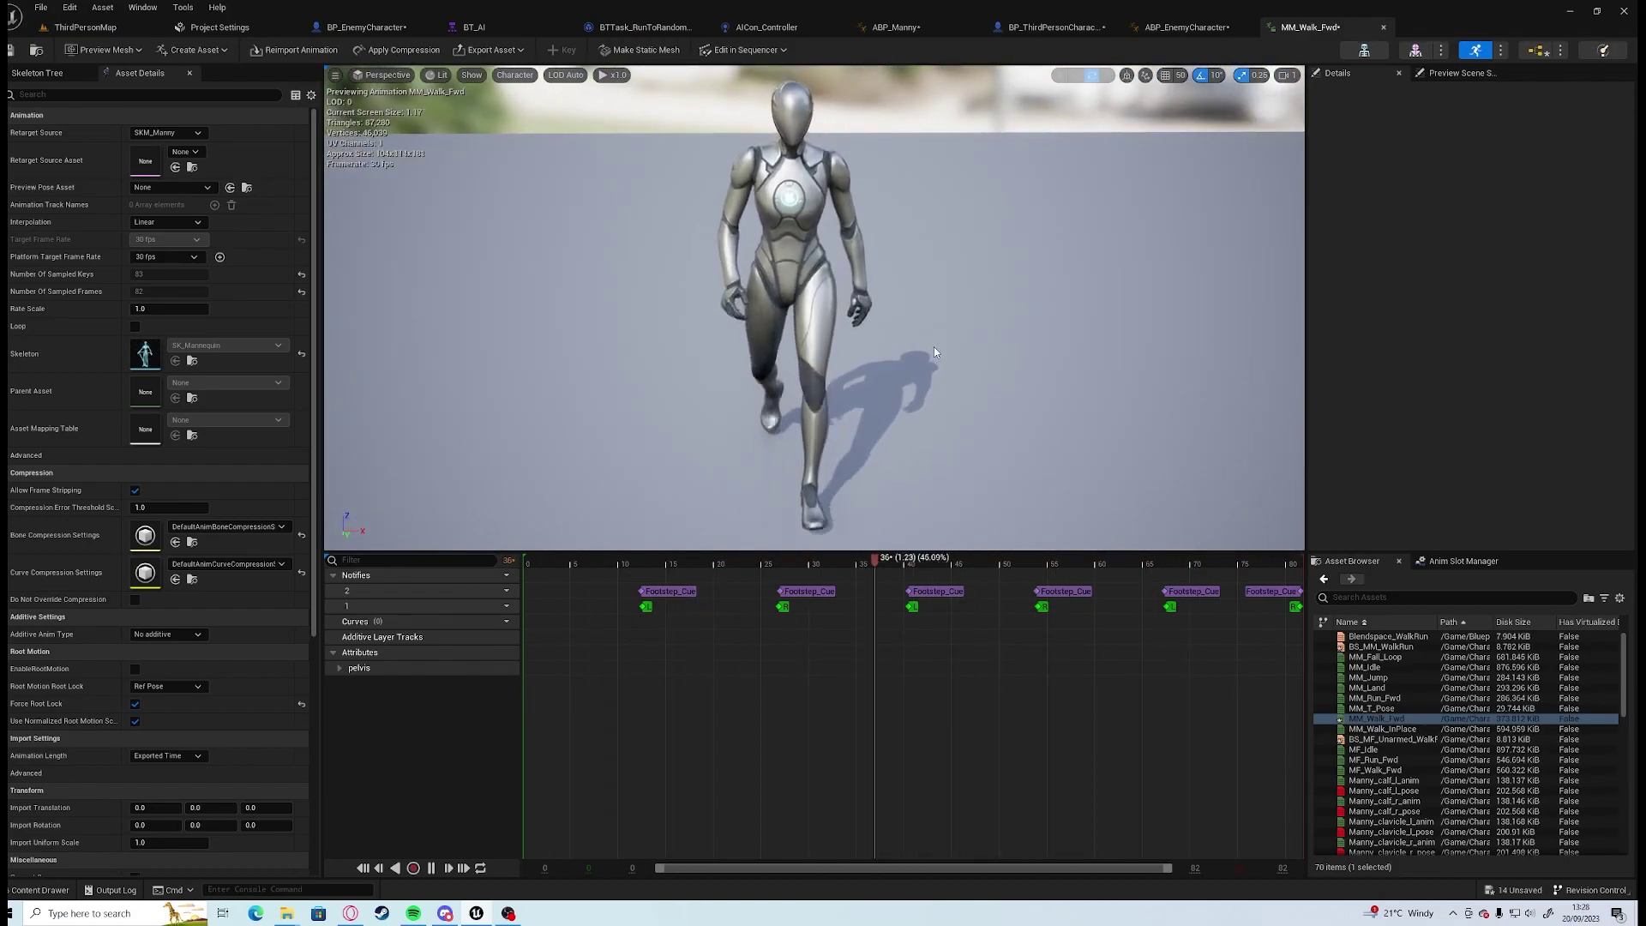
{"action": "left_click", "coordinate": [10, 50]}
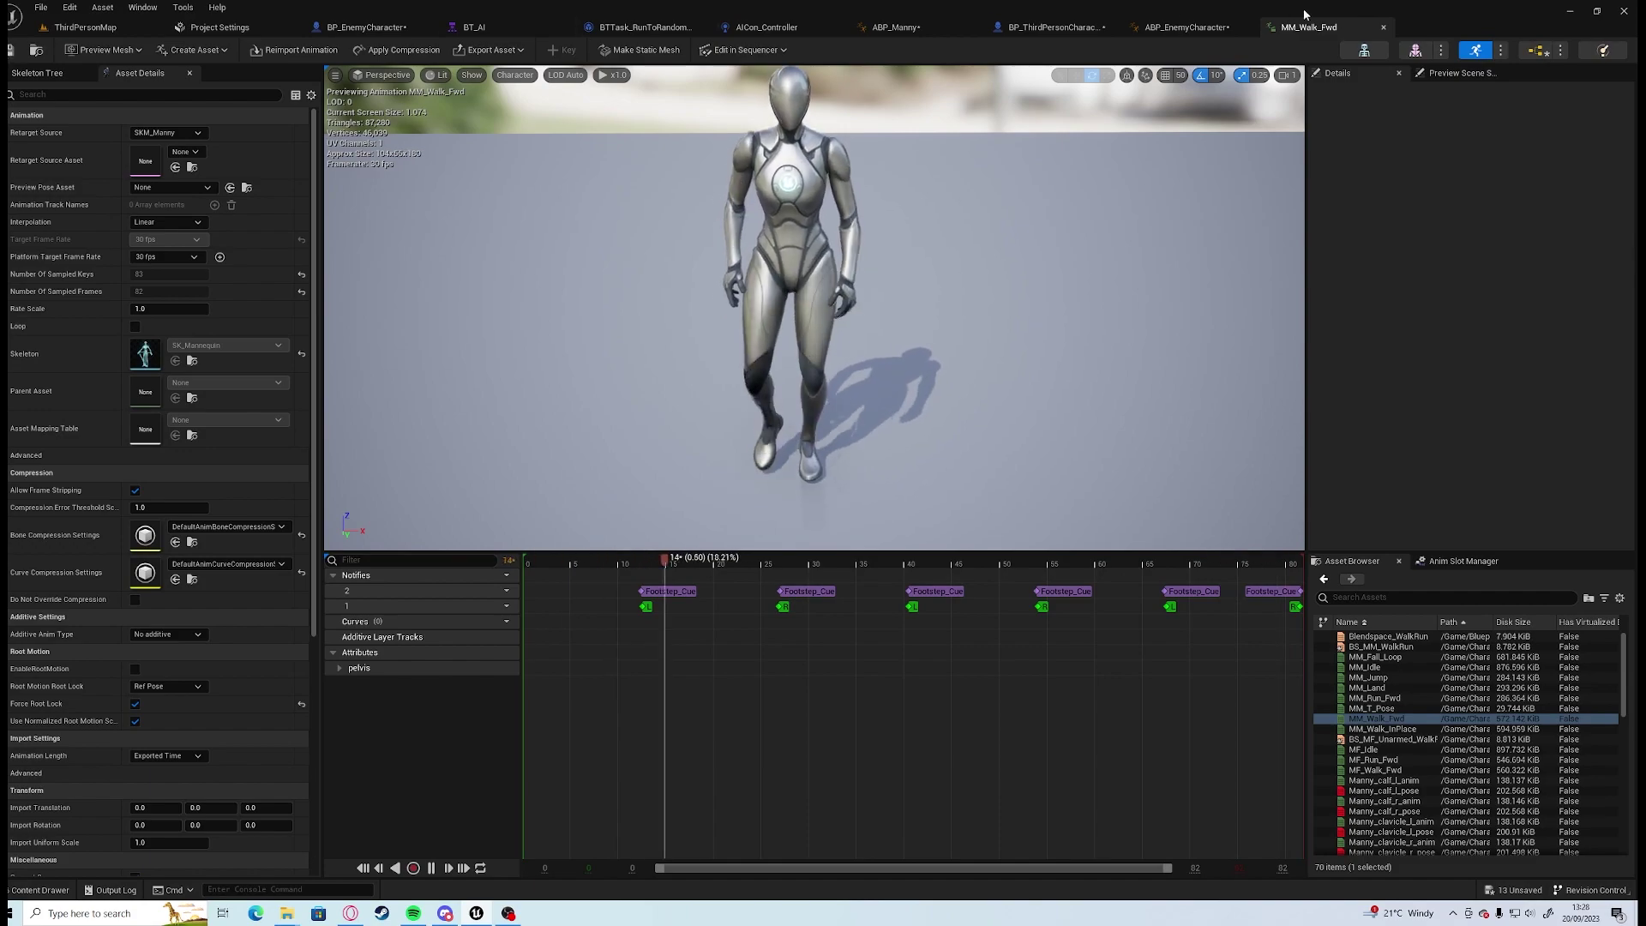
Open the MM_Run_Fwd animation in place of MM_Walk_Fwd and add a second notify track.
{"action": "key", "text": "ctrl+w"}
{"action": "key", "text": "ctrl+space"}
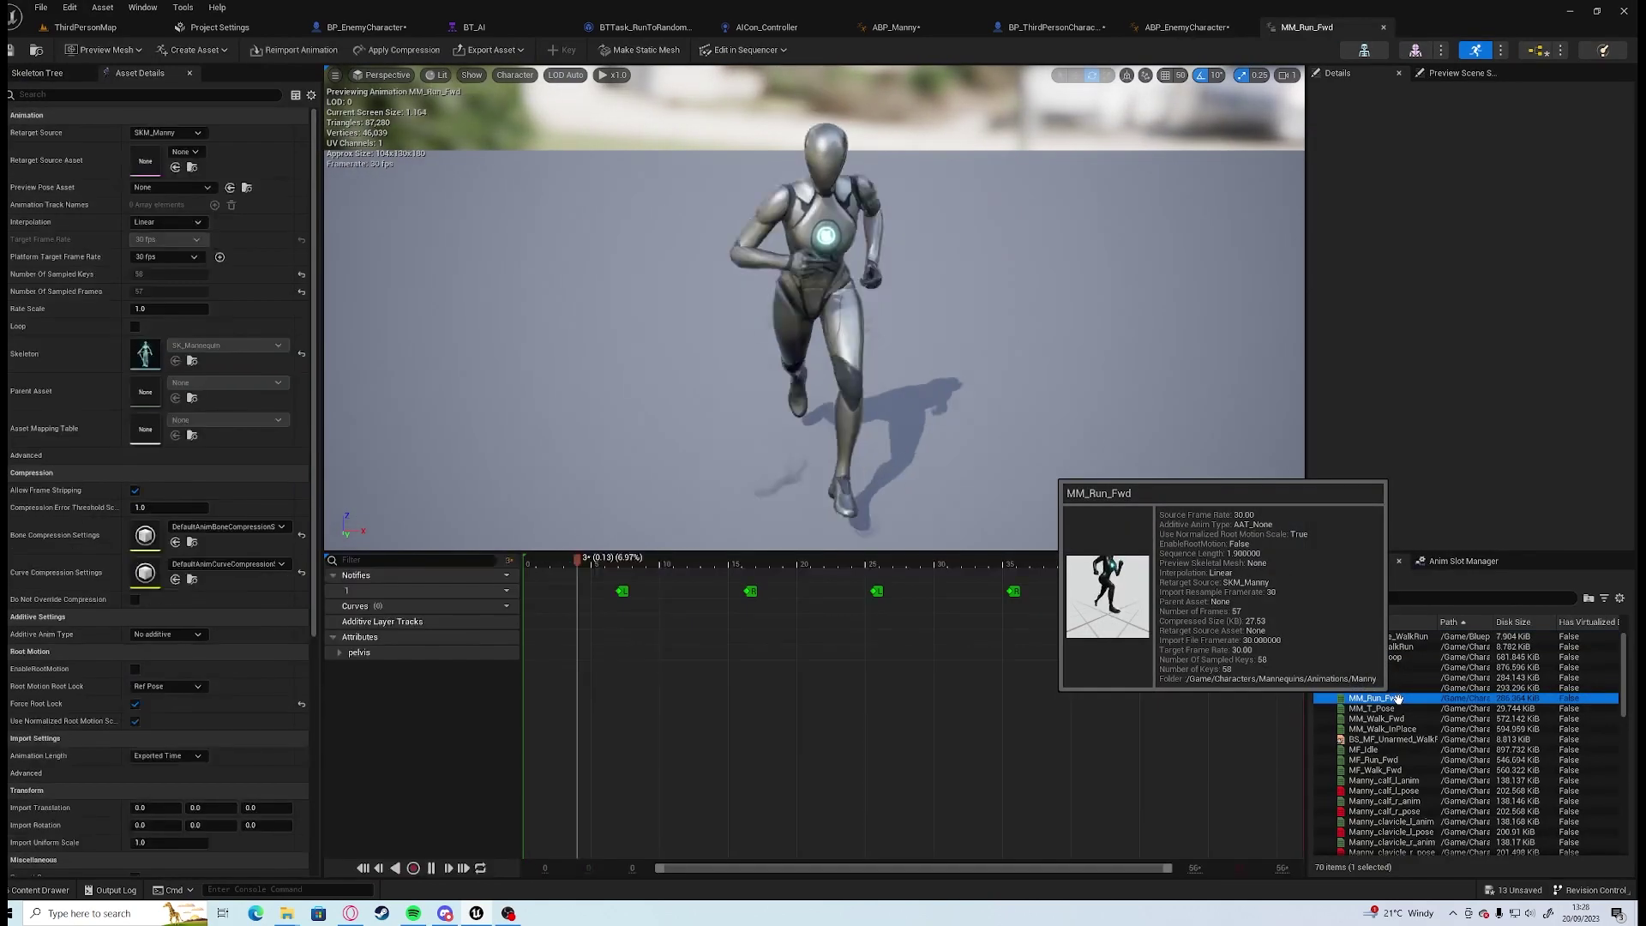
{"action": "left_click", "coordinate": [499, 590]}
{"action": "left_click", "coordinate": [536, 610]}
Add a Play Sound notify above the run's first foot marker at frame 7, with Footstep_Cue as its sound.
{"action": "right_click", "coordinate": [616, 589]}
{"action": "mouse_move", "coordinate": [656, 619]}
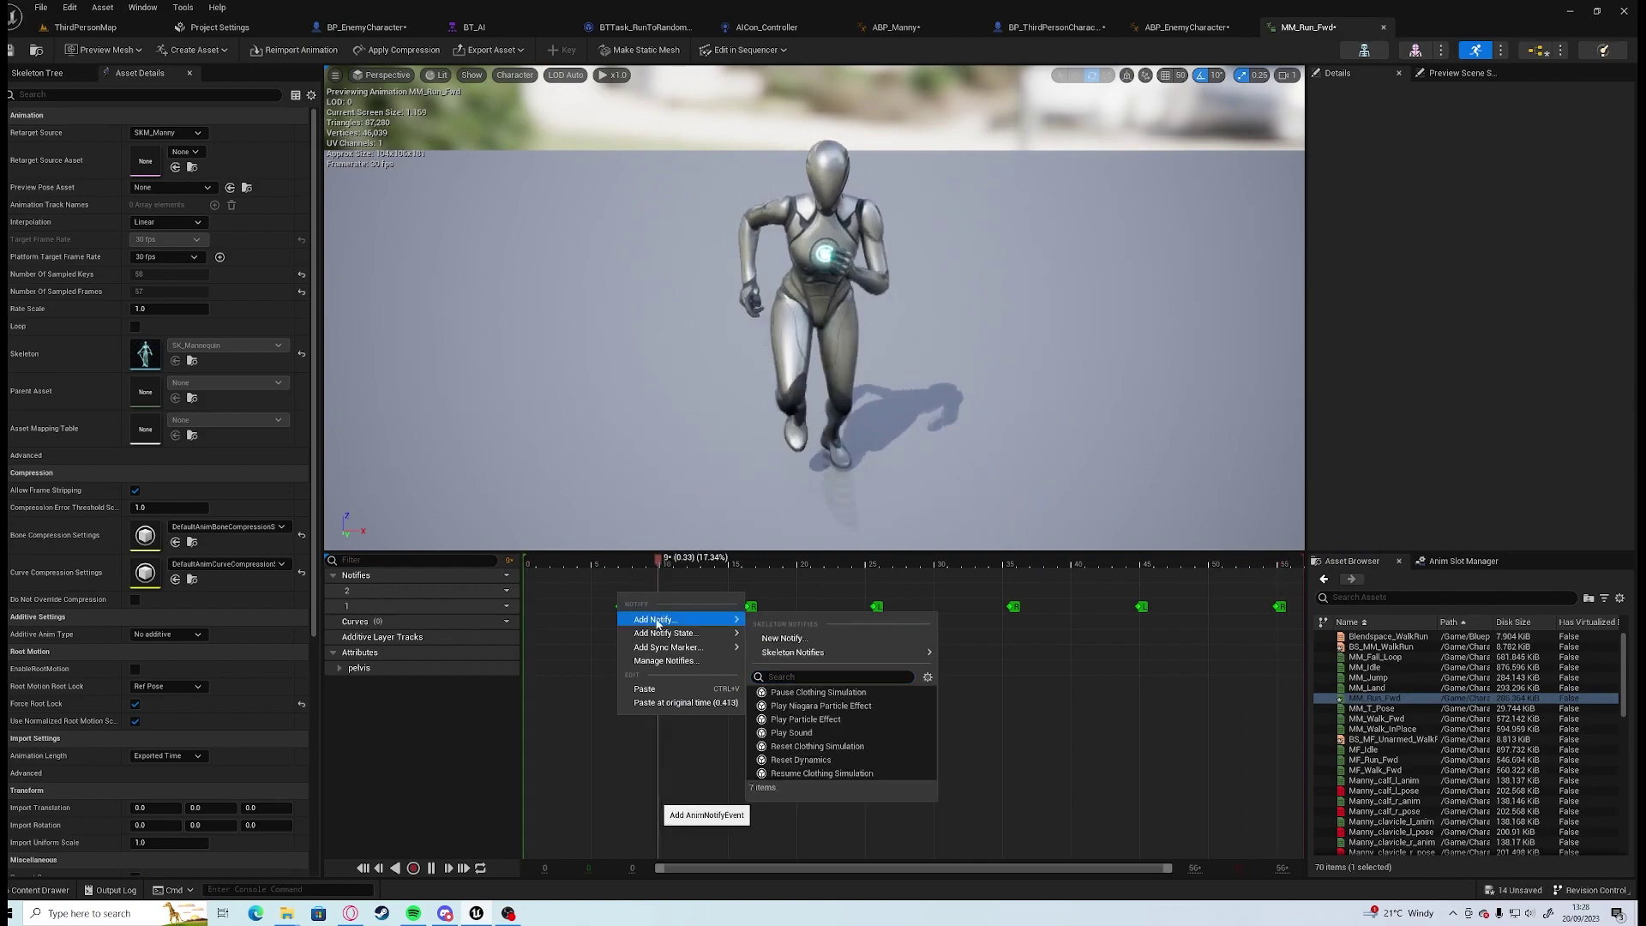
{"action": "left_click", "coordinate": [790, 733]}
{"action": "left_click", "coordinate": [633, 591]}
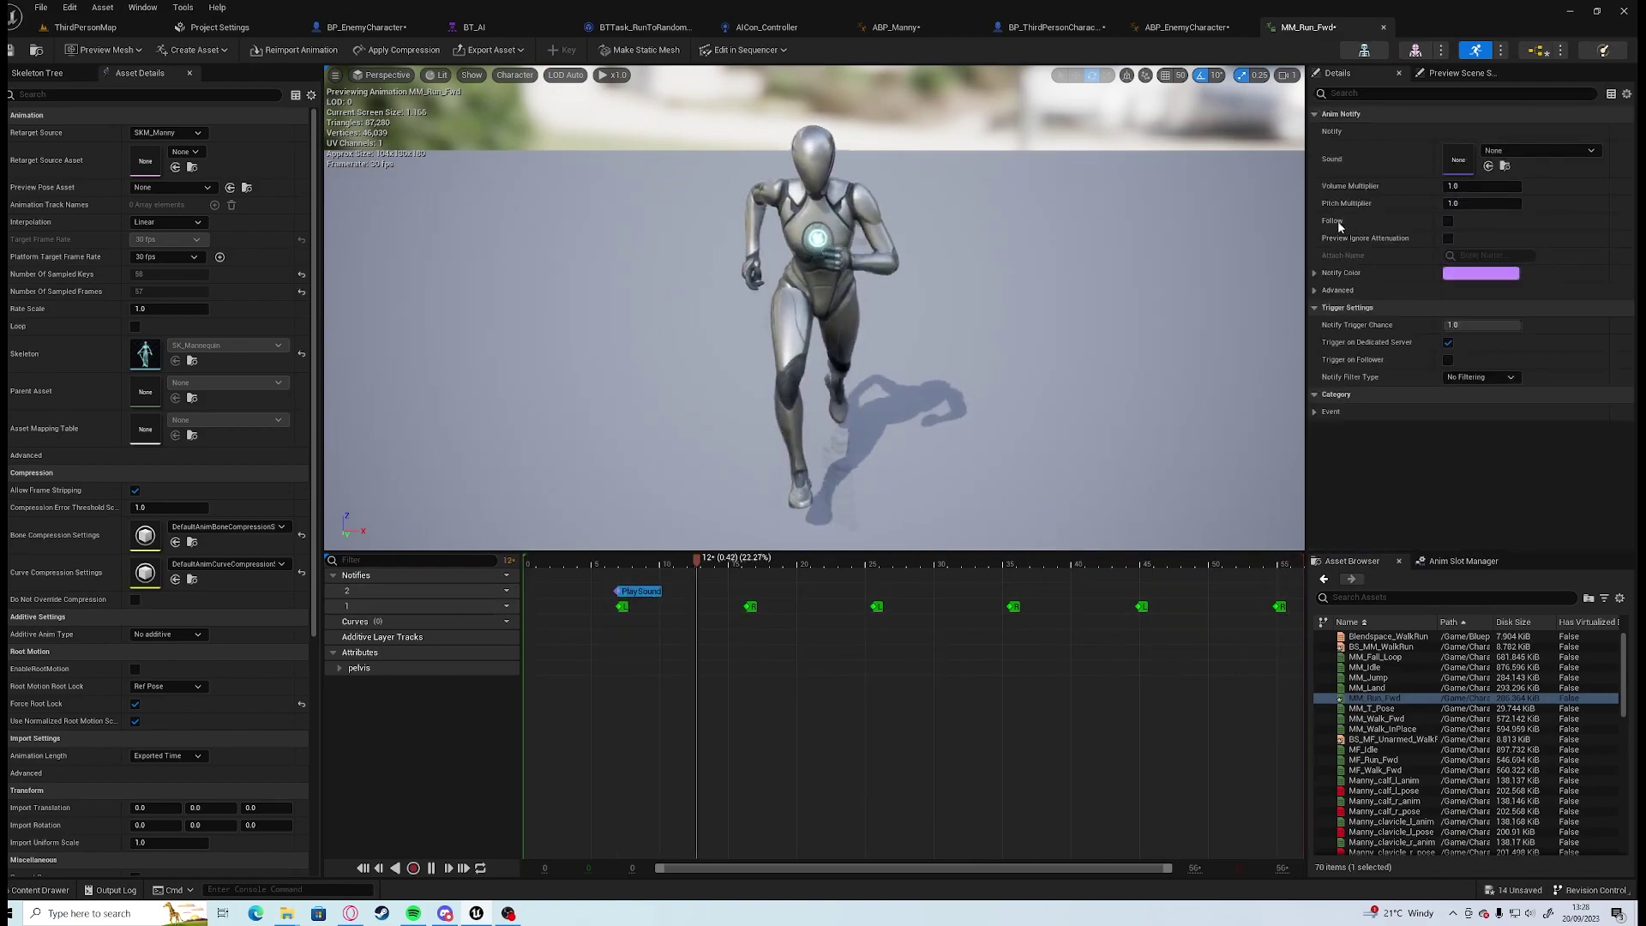
{"action": "left_click", "coordinate": [1526, 148]}
{"action": "left_click", "coordinate": [1507, 355]}
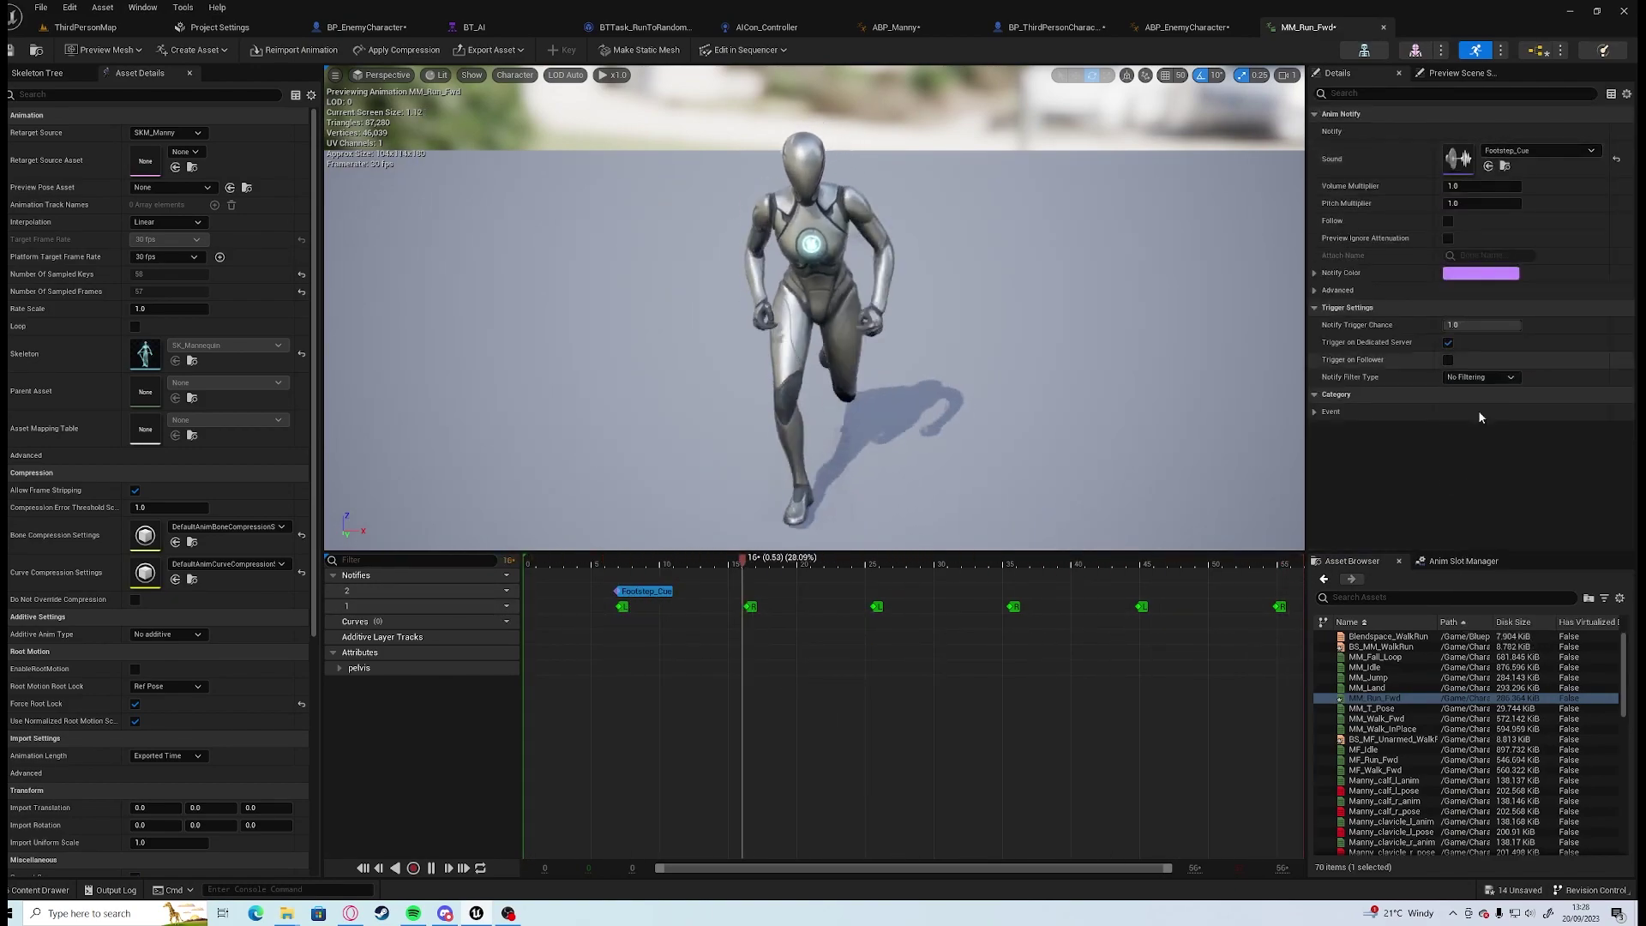
Copy the Footstep_Cue notify above each of the other five foot markers in MM_Run_Fwd and save the animation.
{"action": "left_click", "coordinate": [709, 609]}
{"action": "left_click", "coordinate": [635, 591]}
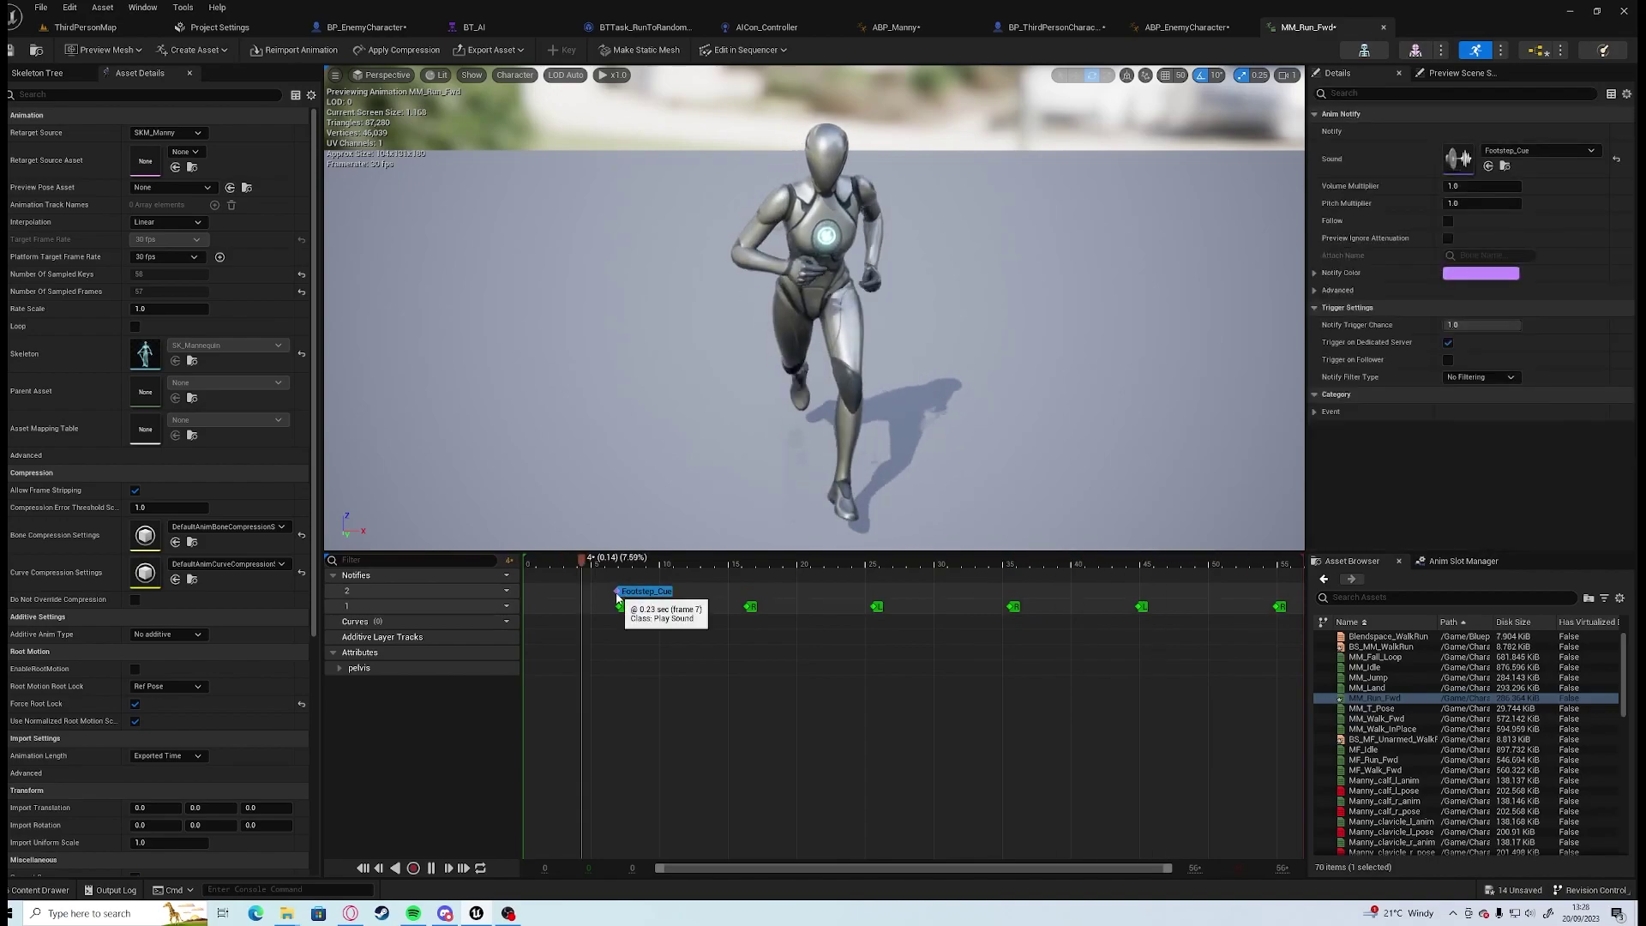
{"action": "left_click", "coordinate": [710, 594]}
{"action": "left_click", "coordinate": [745, 592]}
{"action": "key", "text": "ctrl+v"}
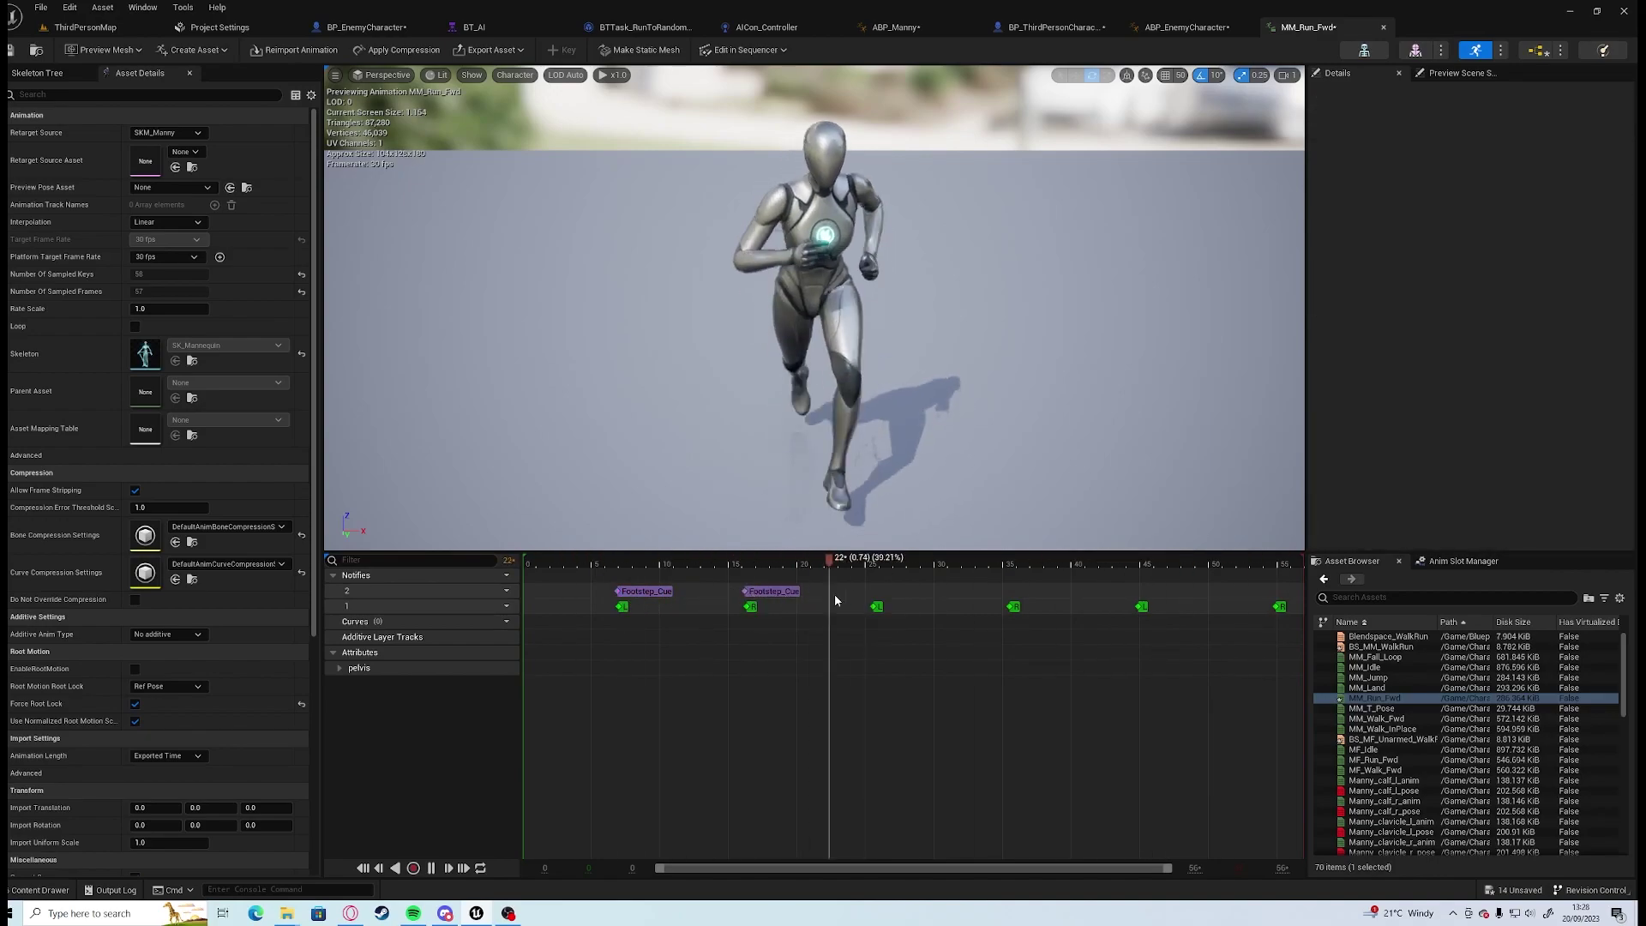
{"action": "key", "text": "ctrl+v"}
{"action": "key", "text": "ctrl+v"}
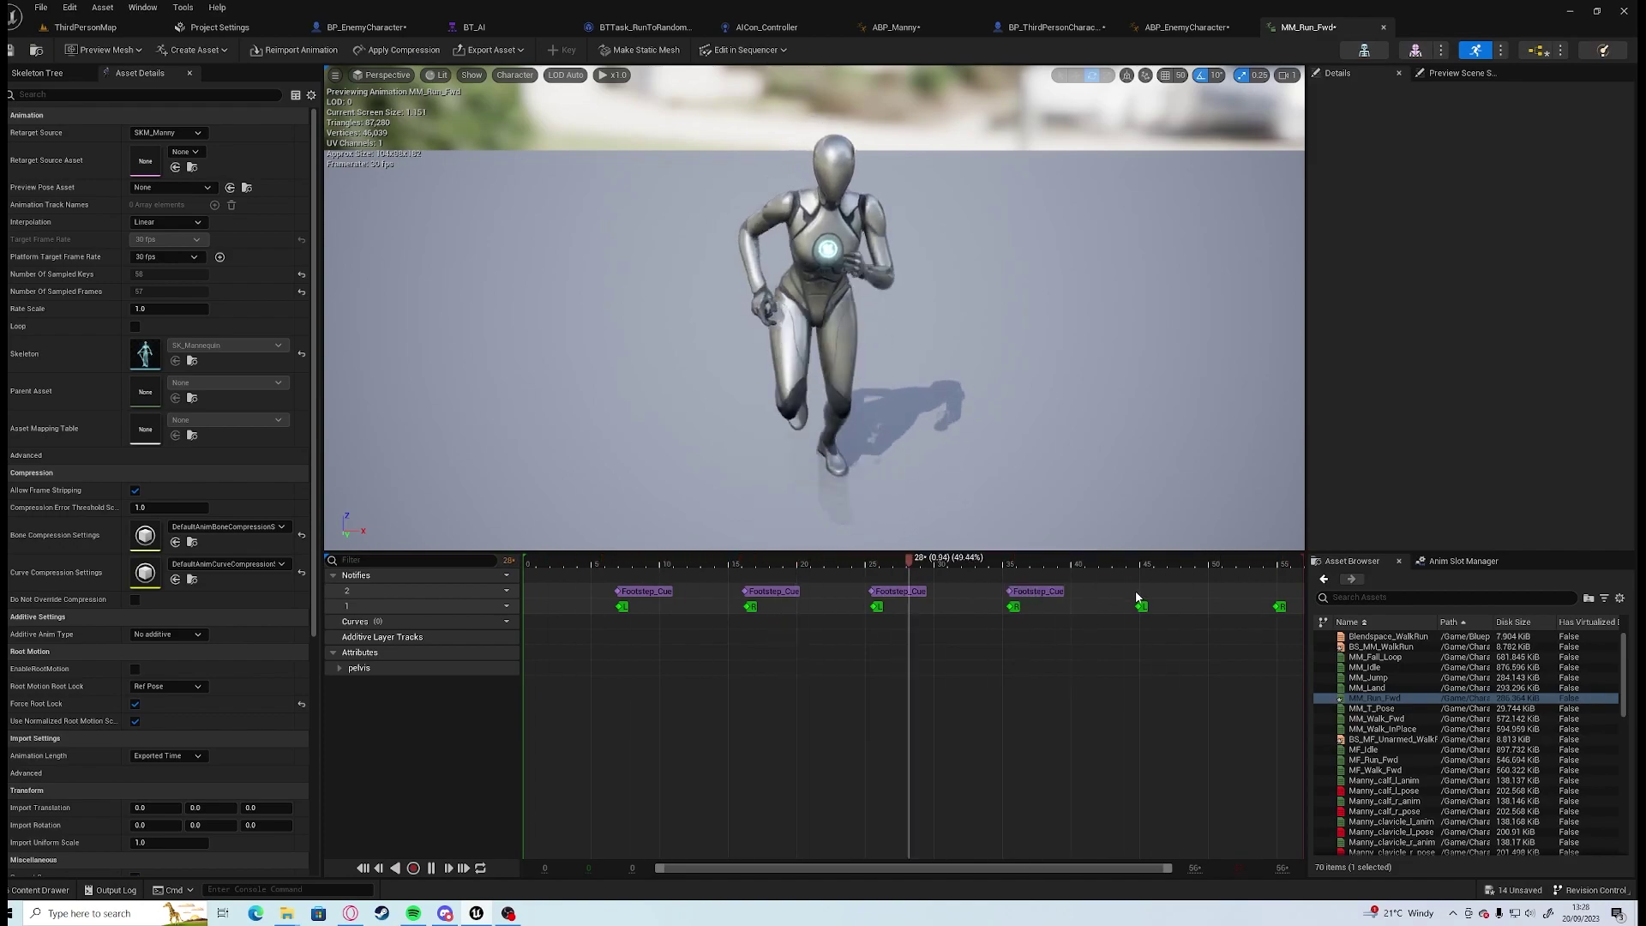
{"action": "key", "text": "ctrl+v"}
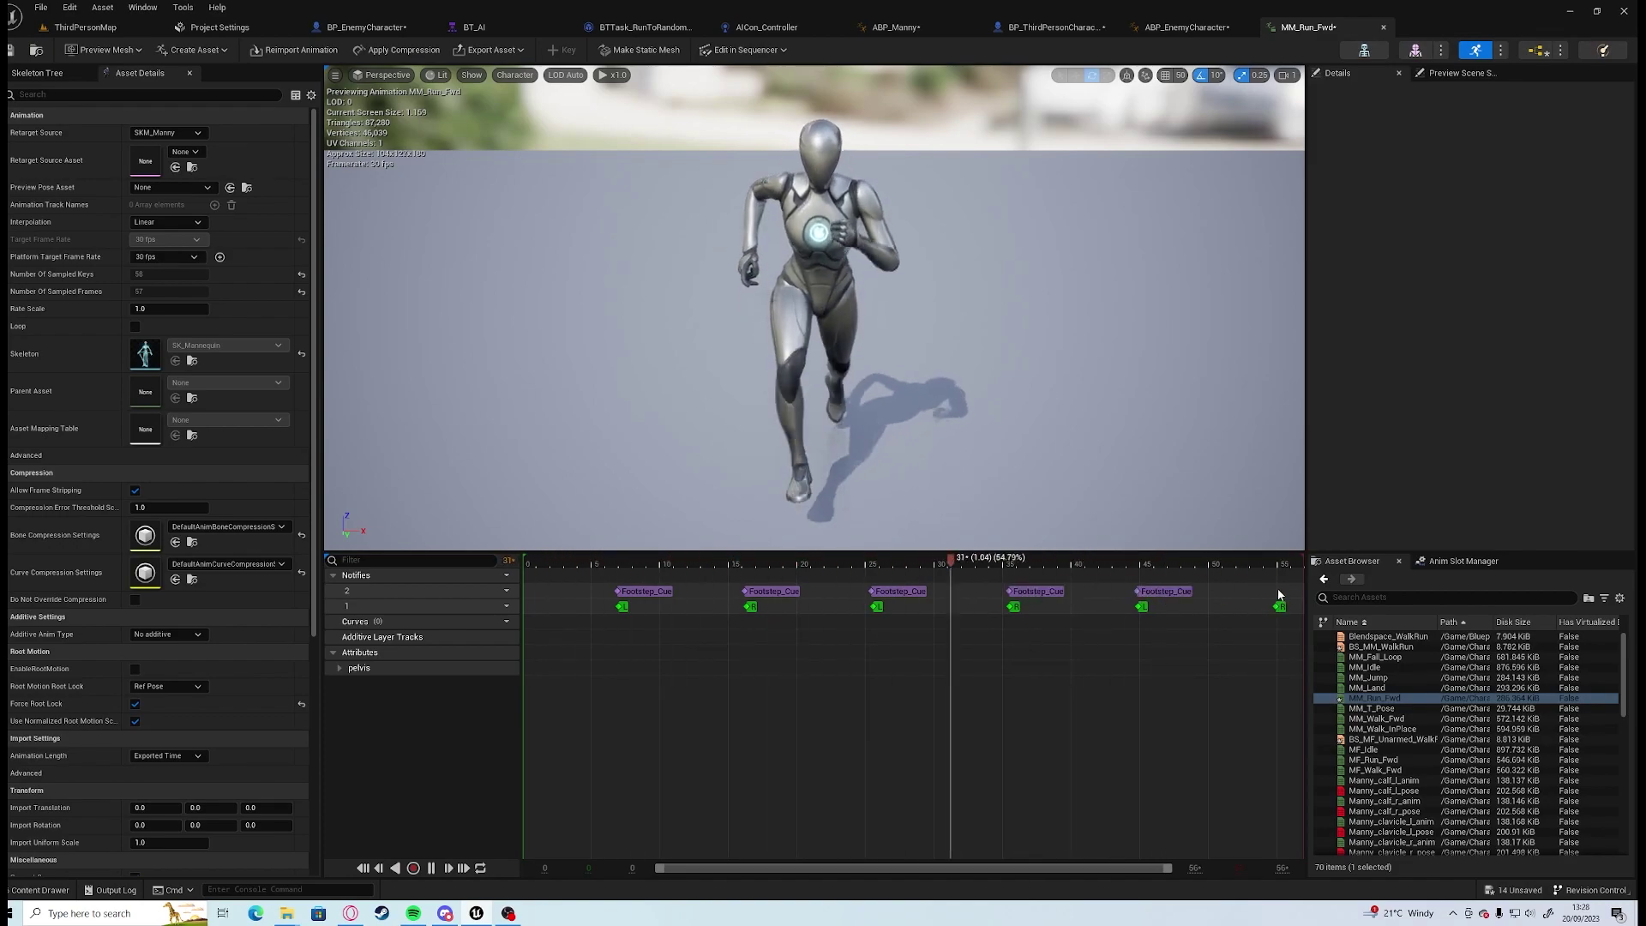
{"action": "key", "text": "ctrl+v"}
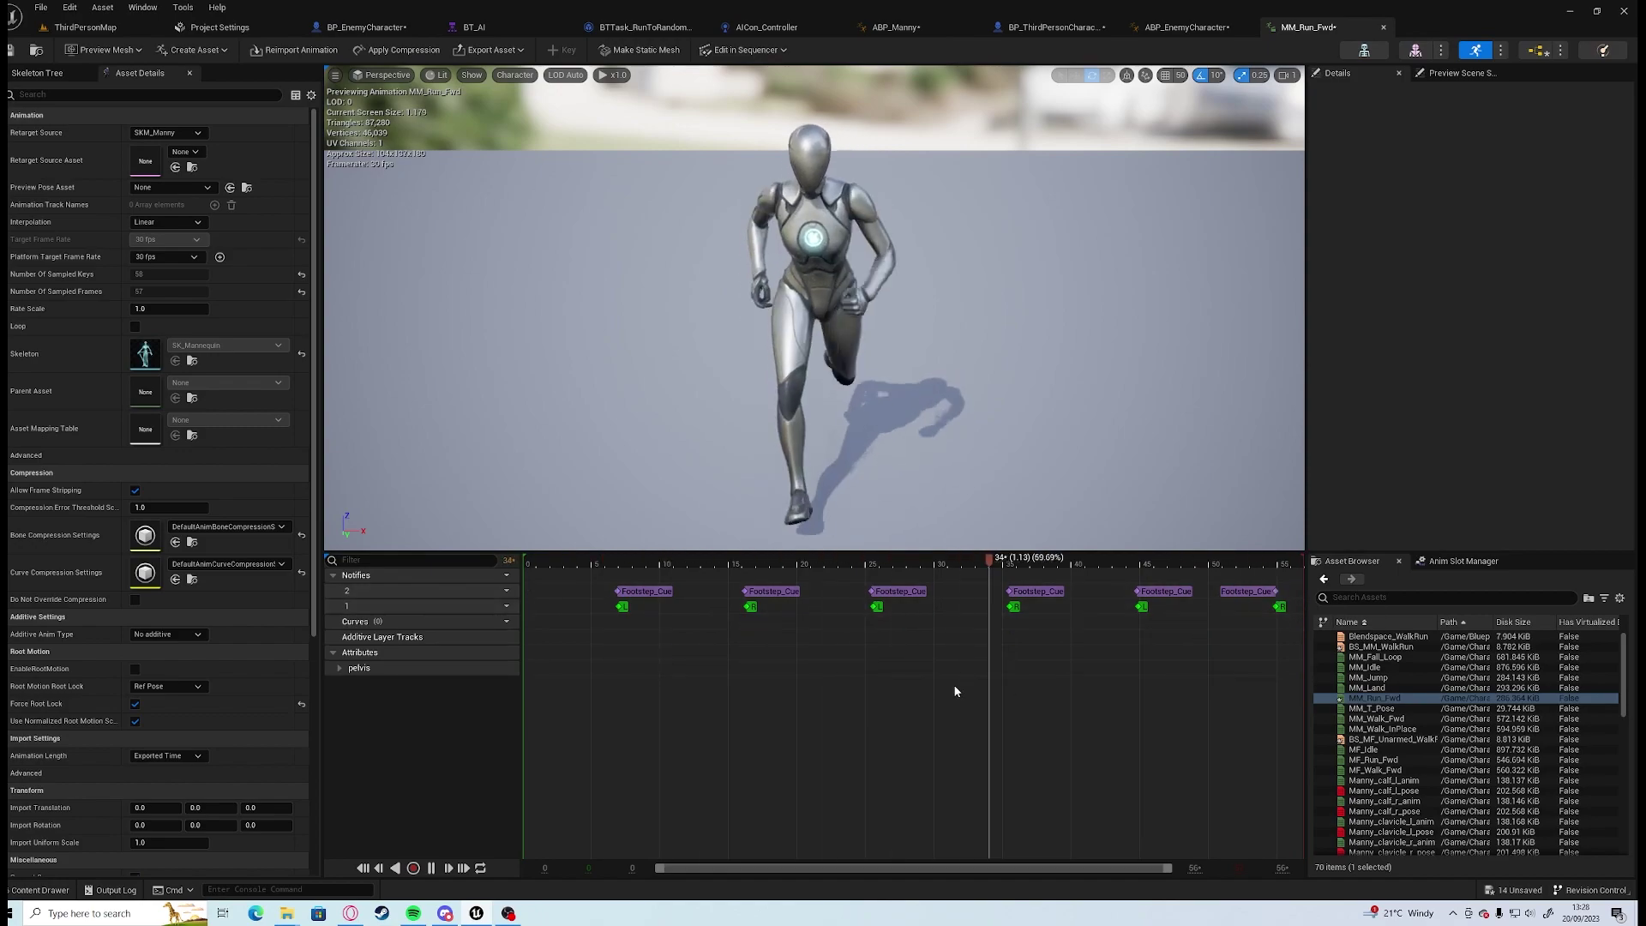
{"action": "left_click", "coordinate": [12, 51]}
Play-test ThirdPersonMap and back away from the enemy to check its running animation and footstep sounds.
{"action": "left_click", "coordinate": [86, 28]}
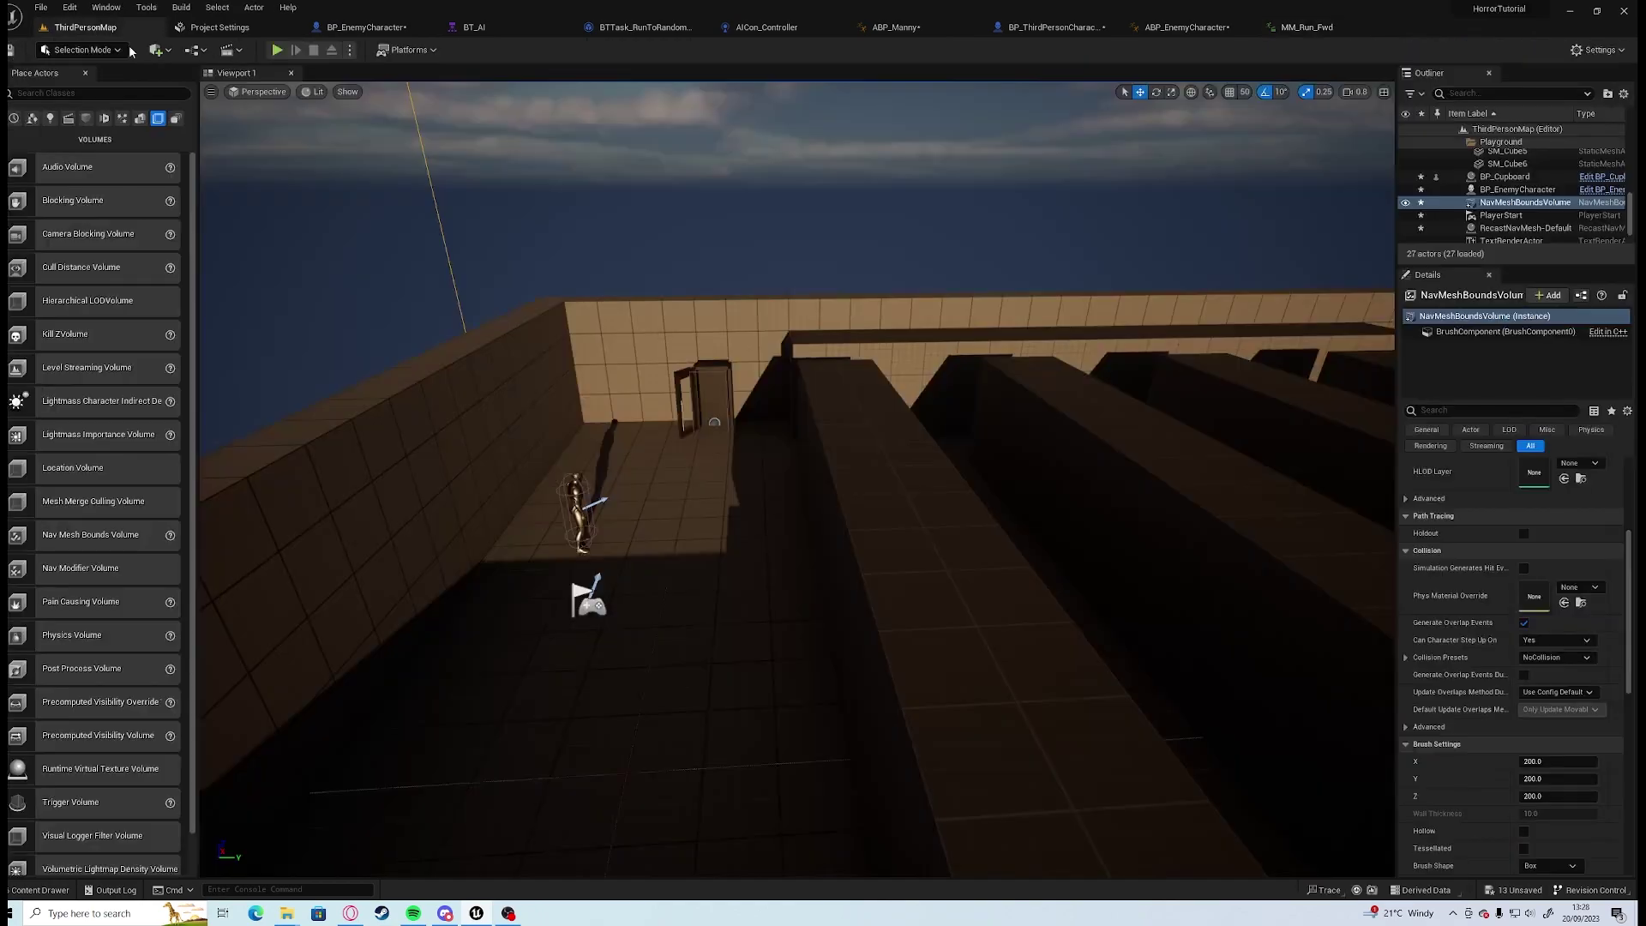
{"action": "key", "text": "alt+p"}
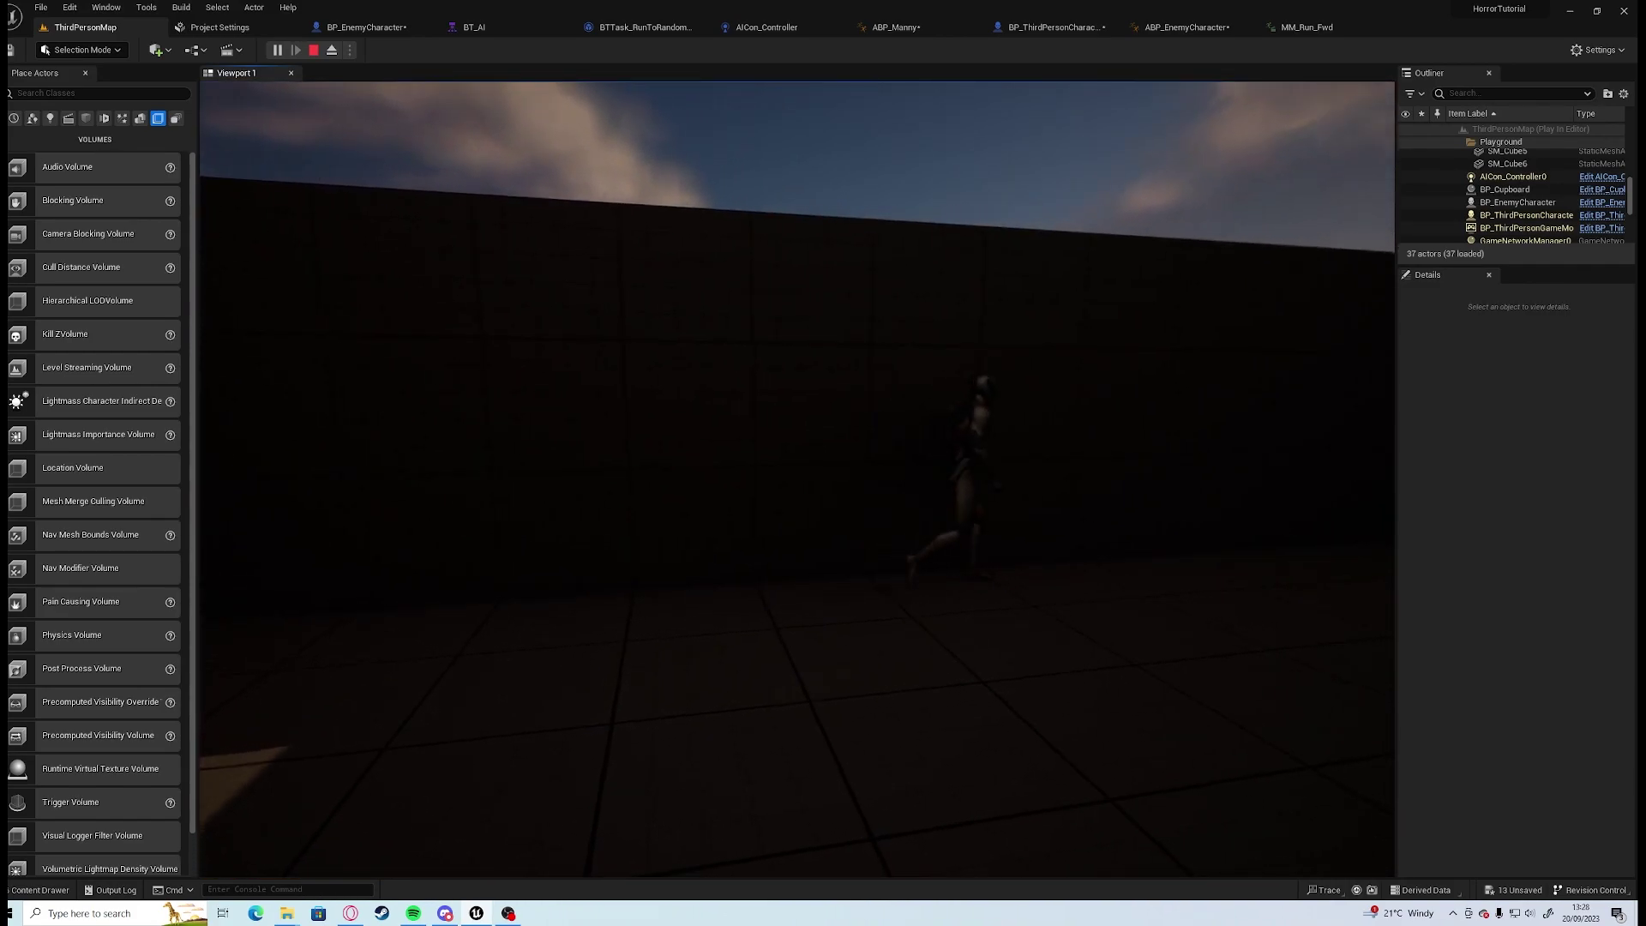
{"action": "key", "text": "s"}
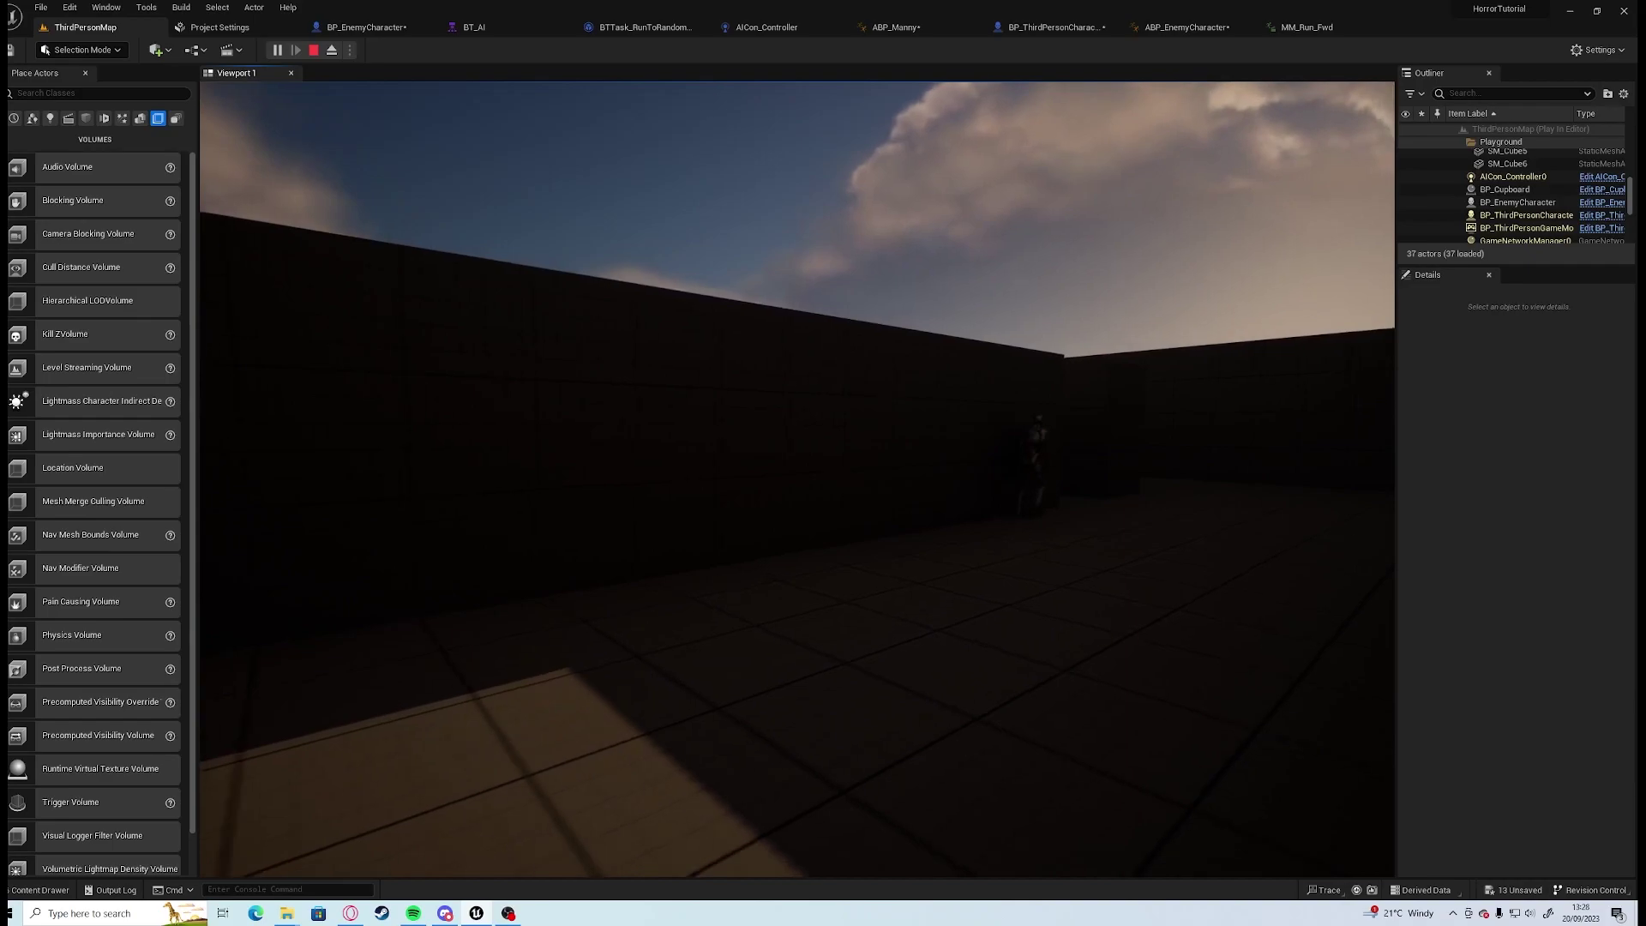
{"action": "key", "text": "a"}
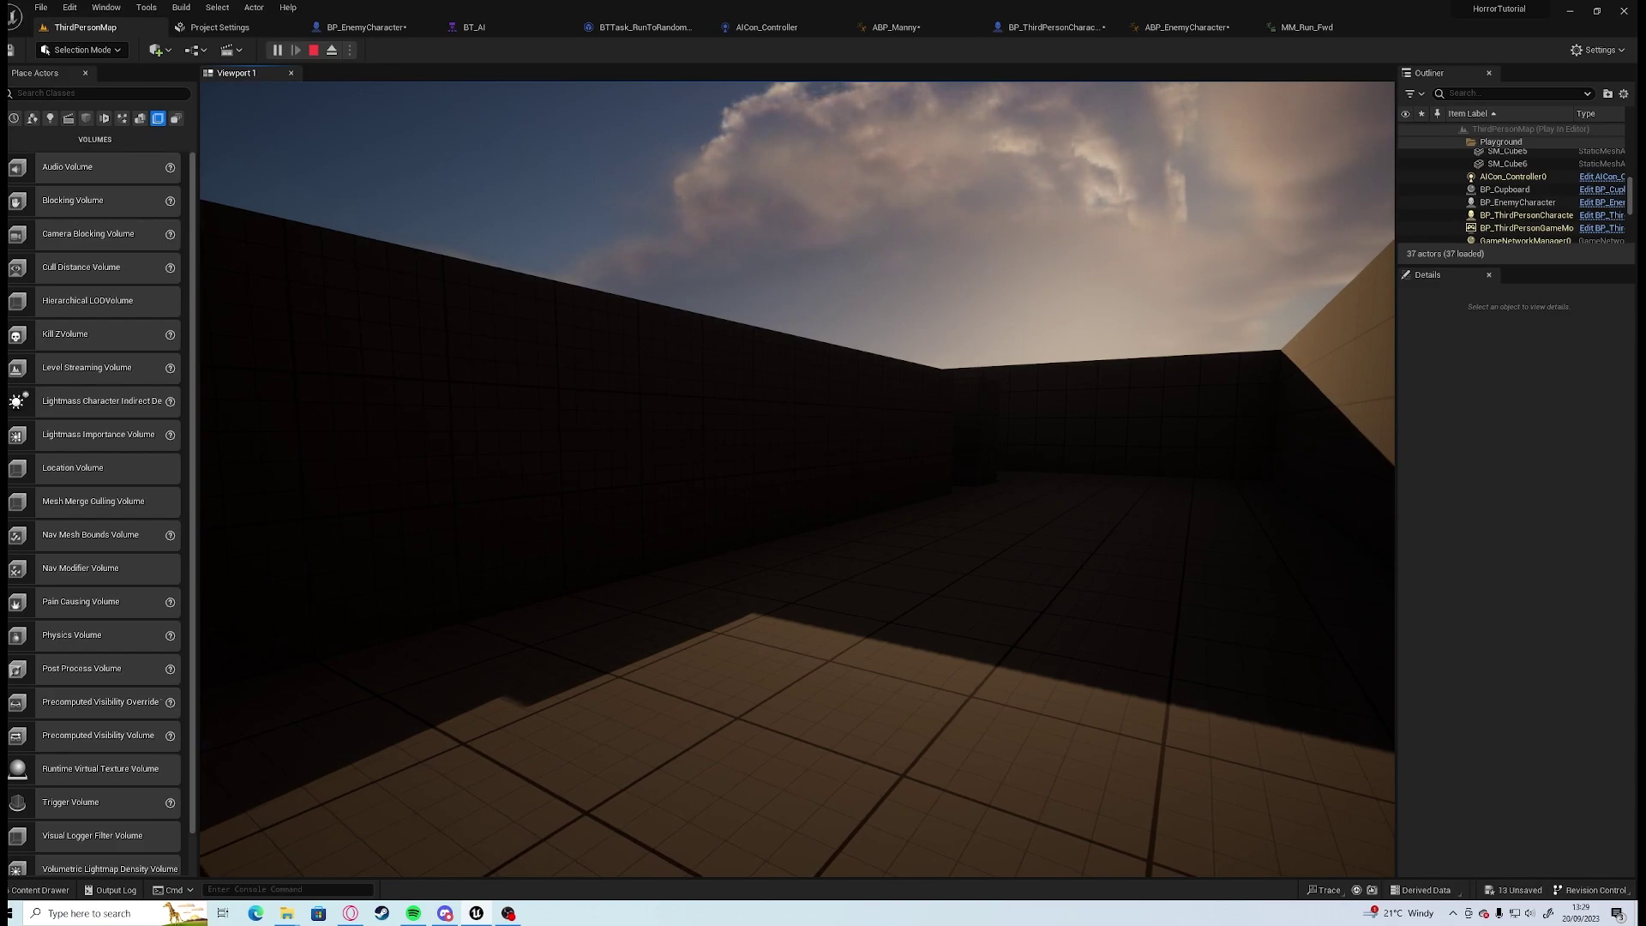
Sprint after the enemy through the maze corridors to check how it wanders, moves and sounds at different distances.
{"action": "key", "text": "w"}
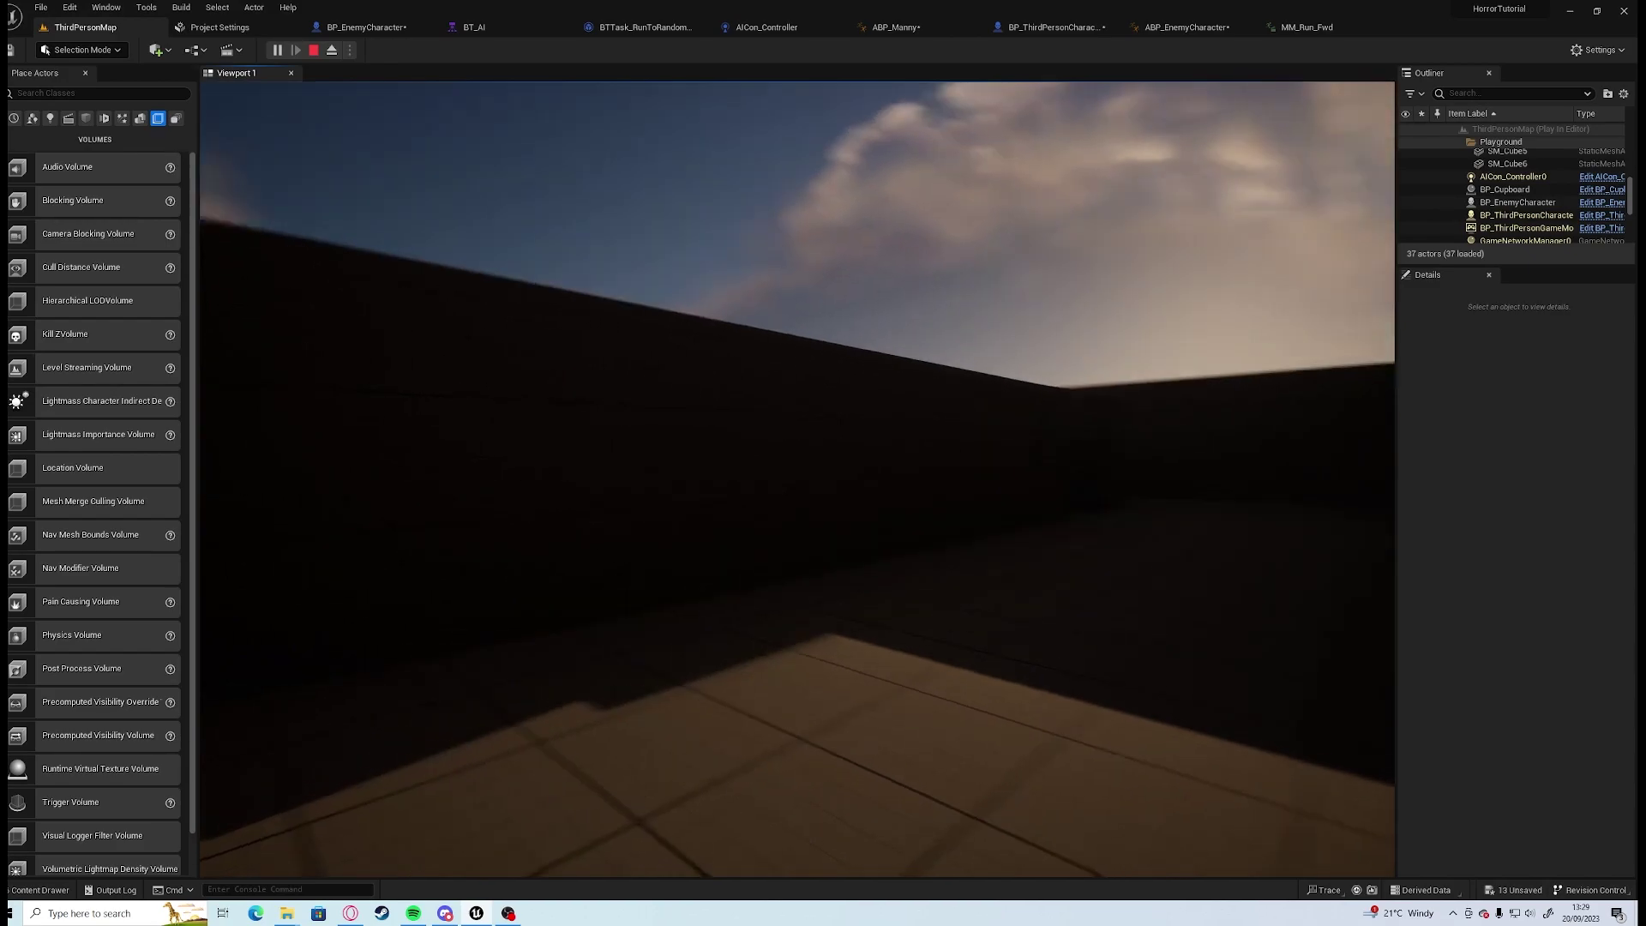
{"action": "key", "text": "shift"}
{"action": "key", "text": "shift+w"}
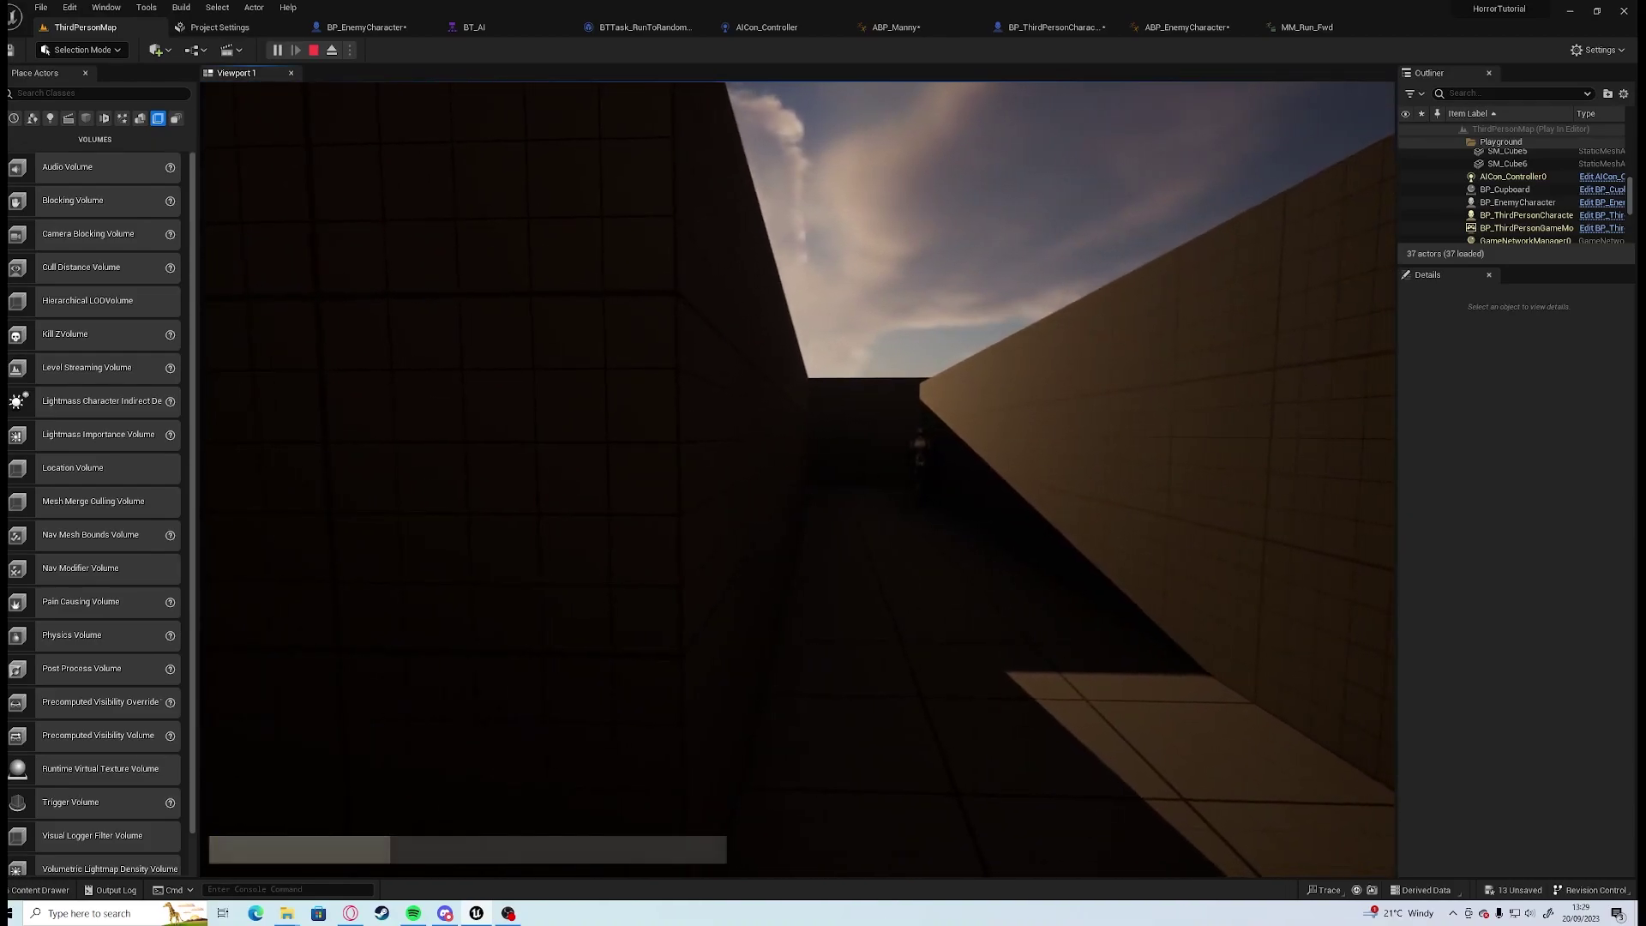
{"action": "key", "text": "shift+w"}
{"action": "key", "text": "shift+w"}
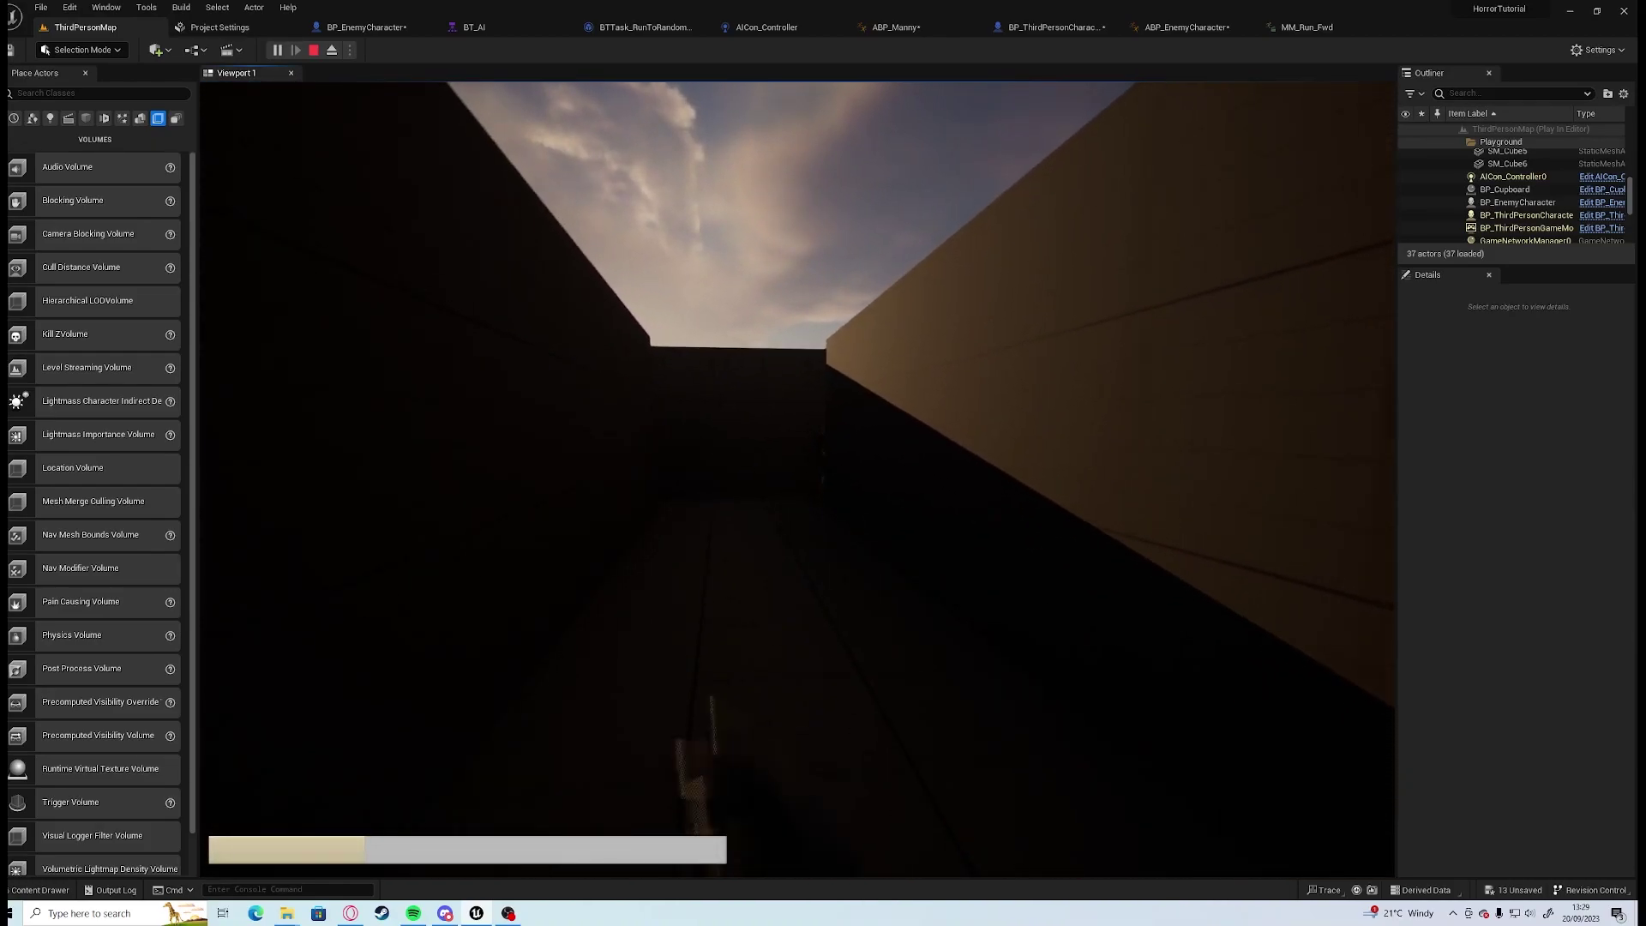
{"action": "key", "text": "w"}
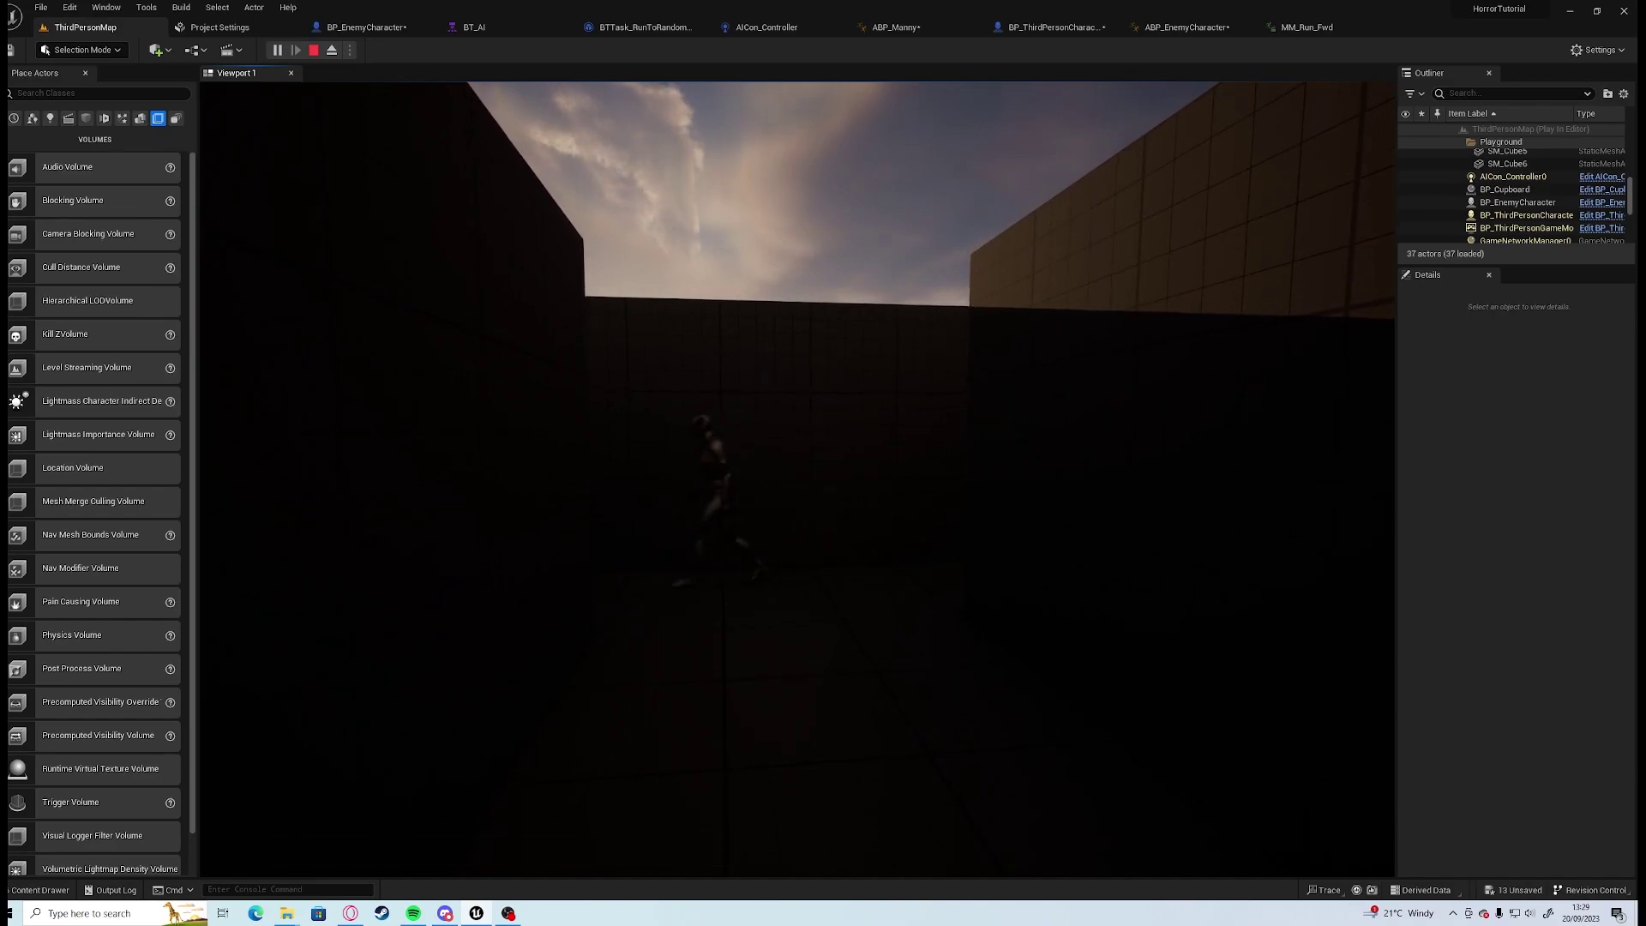
{"action": "key", "text": "w"}
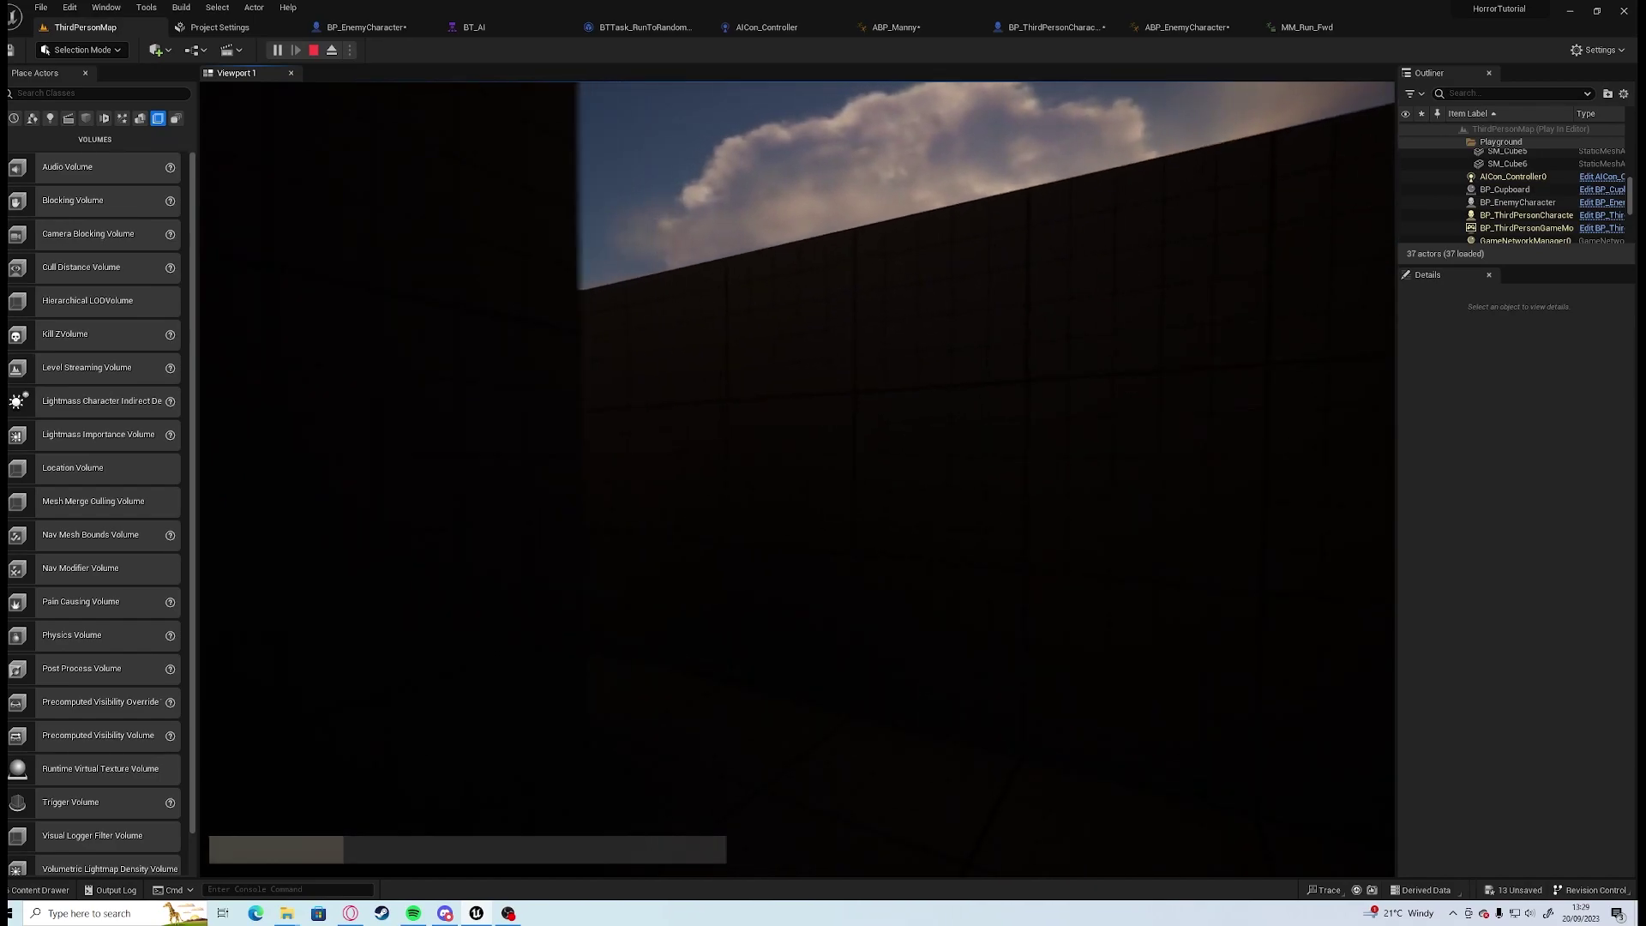
{"action": "key", "text": "w"}
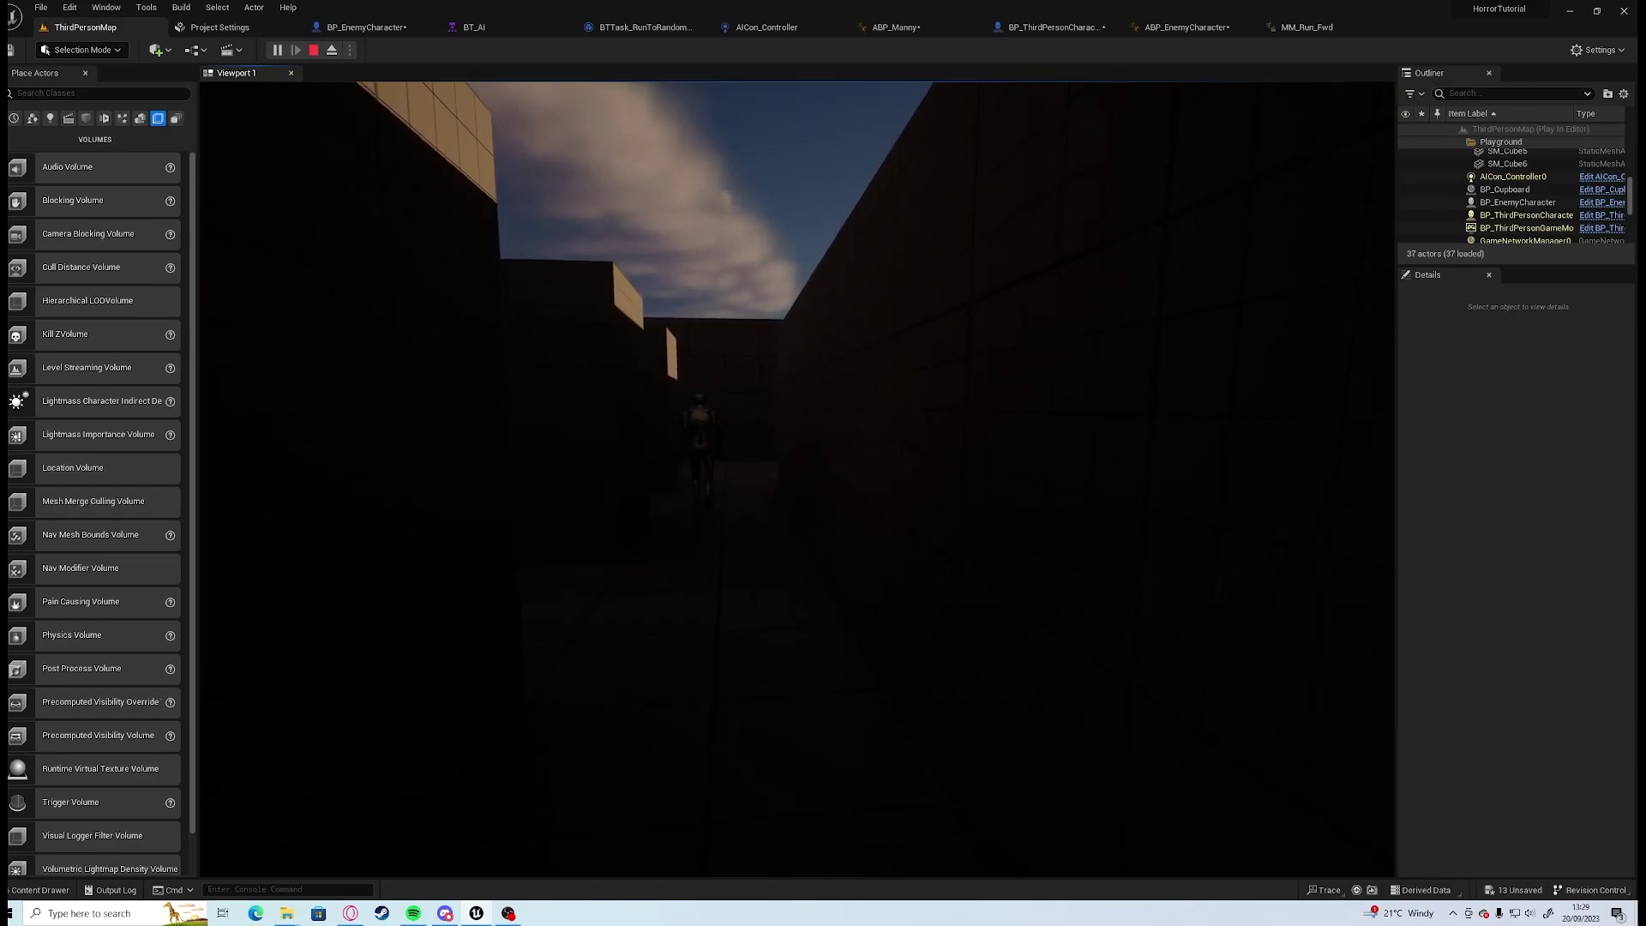
{"action": "key", "text": "w"}
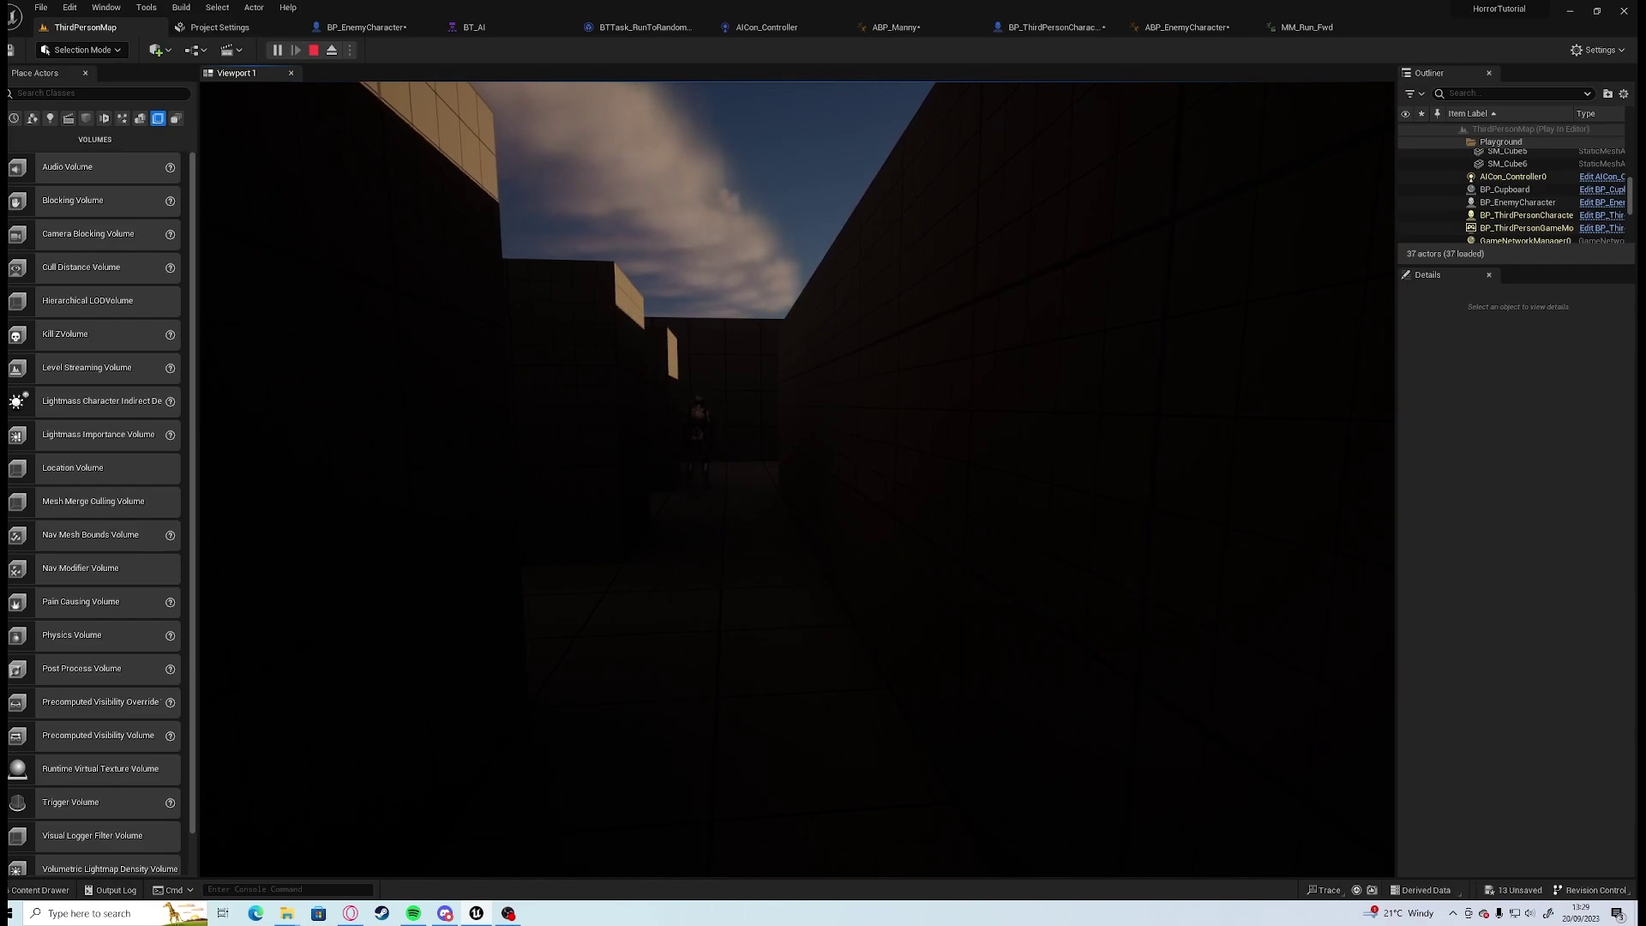